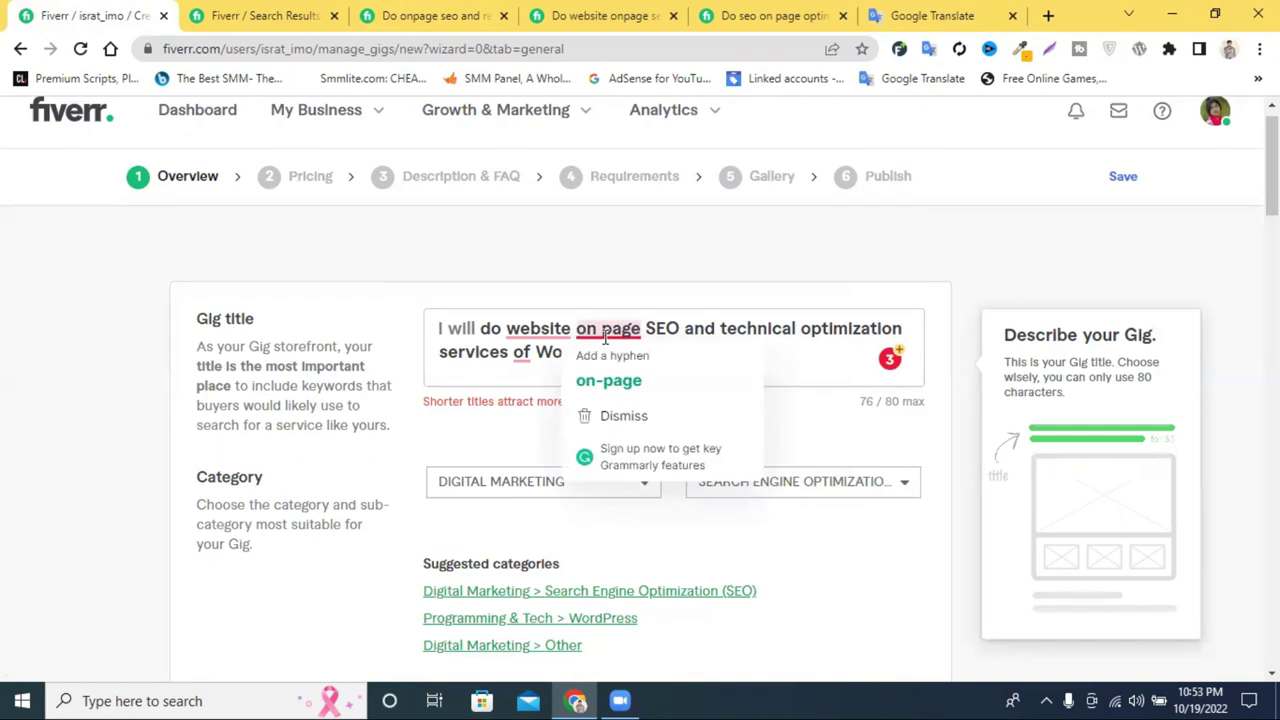
- Replace the "COMPLETE ON PAGE SEO" search tag with "on site seo" in the gig's positive keywords
mouse_move(548, 325)
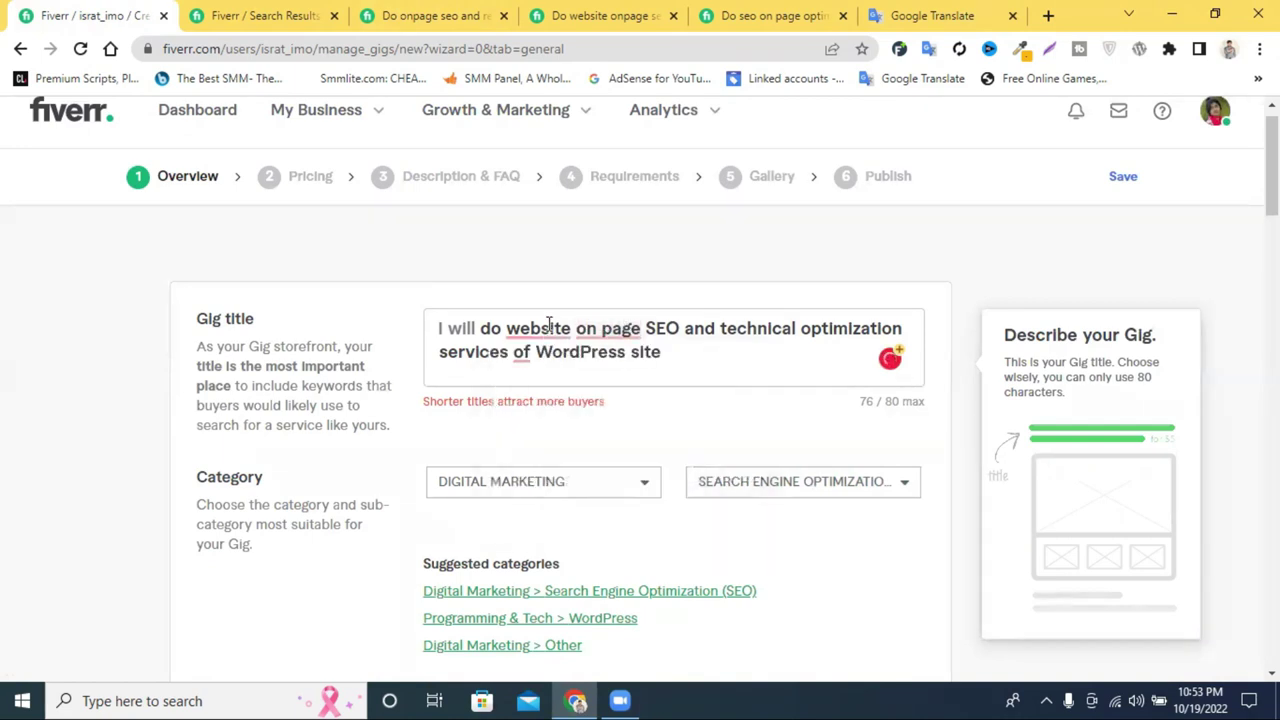
mouse_move(521, 358)
scroll(768, 450, "down", 20)
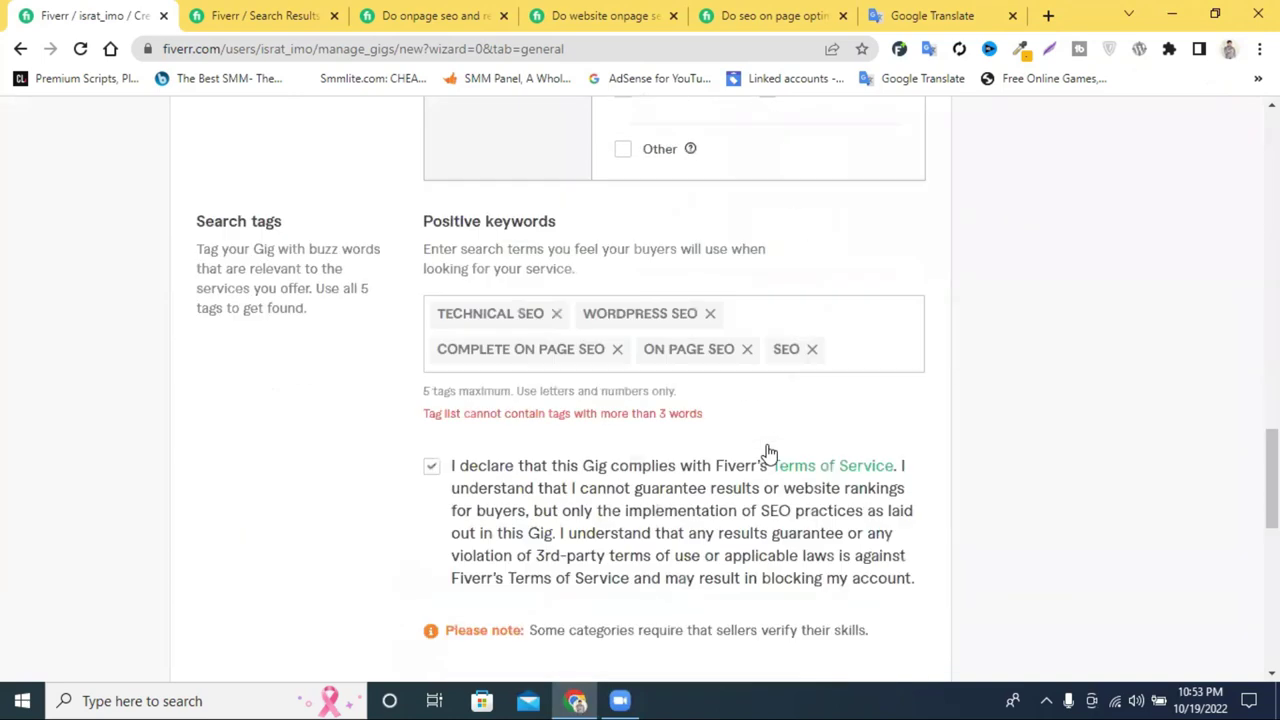
scroll(768, 453, "up", 3)
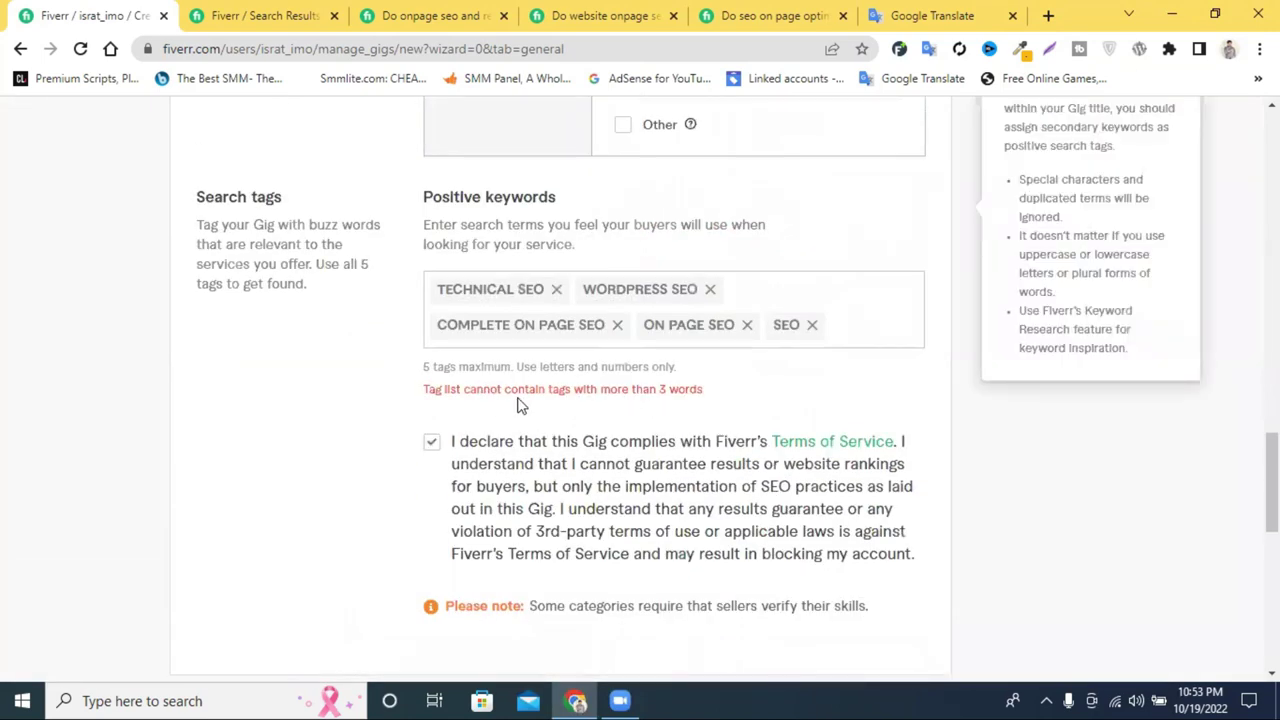
left_click(616, 325)
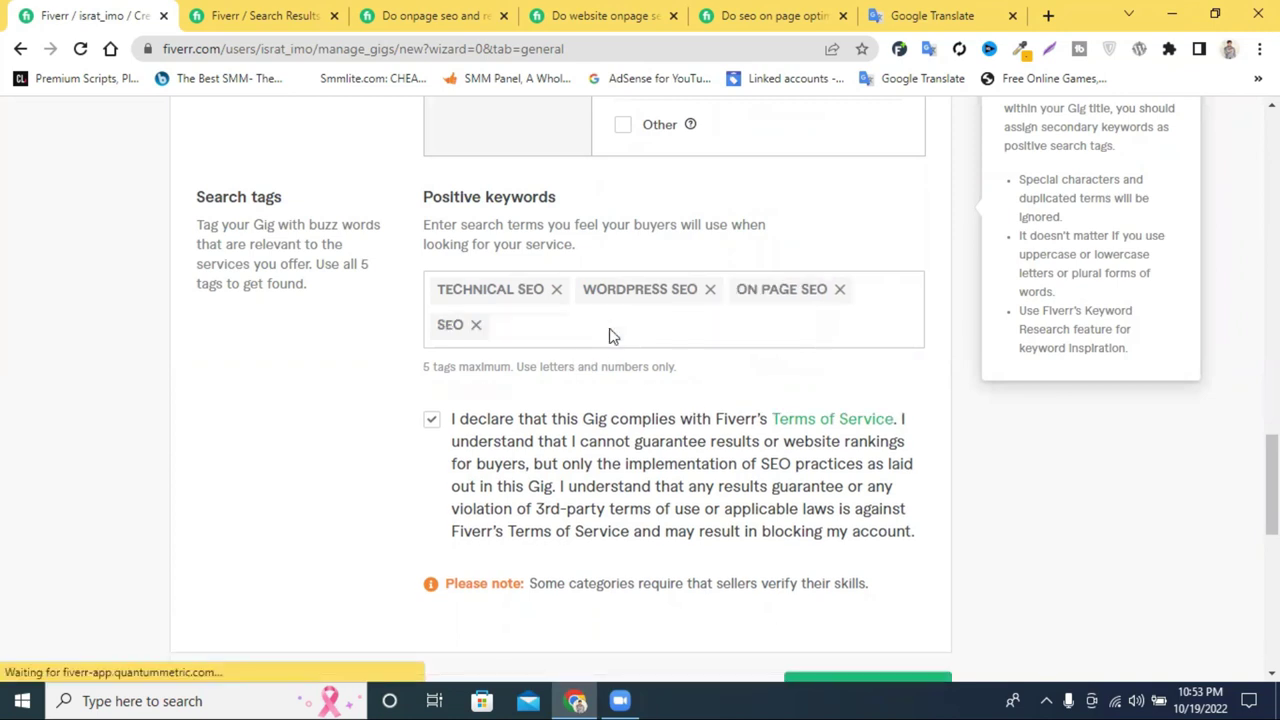
left_click(605, 318)
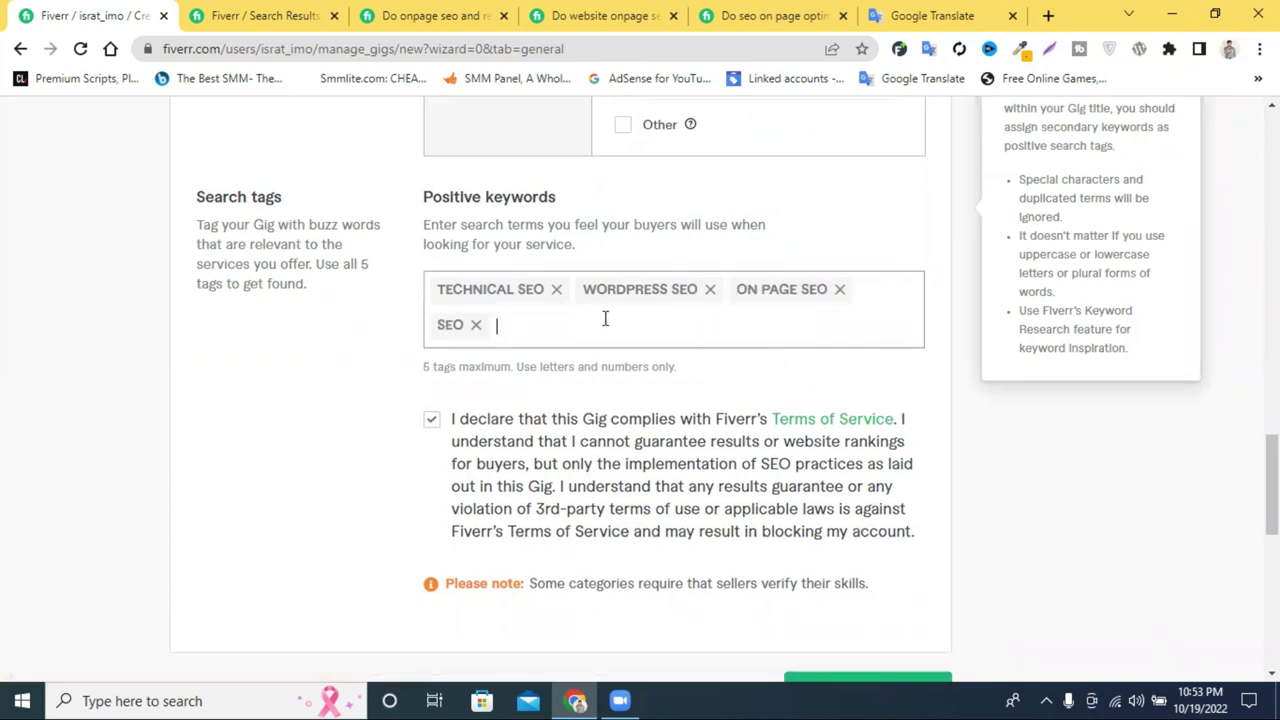
type("on")
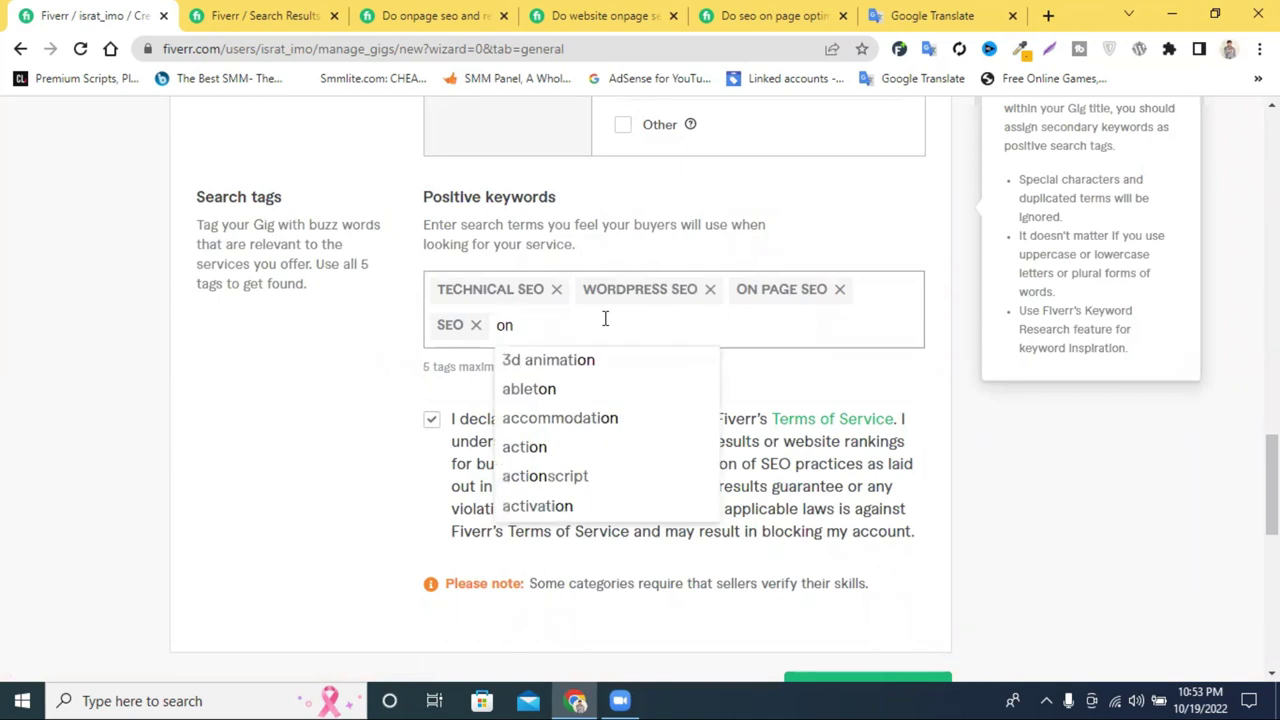
type(" s")
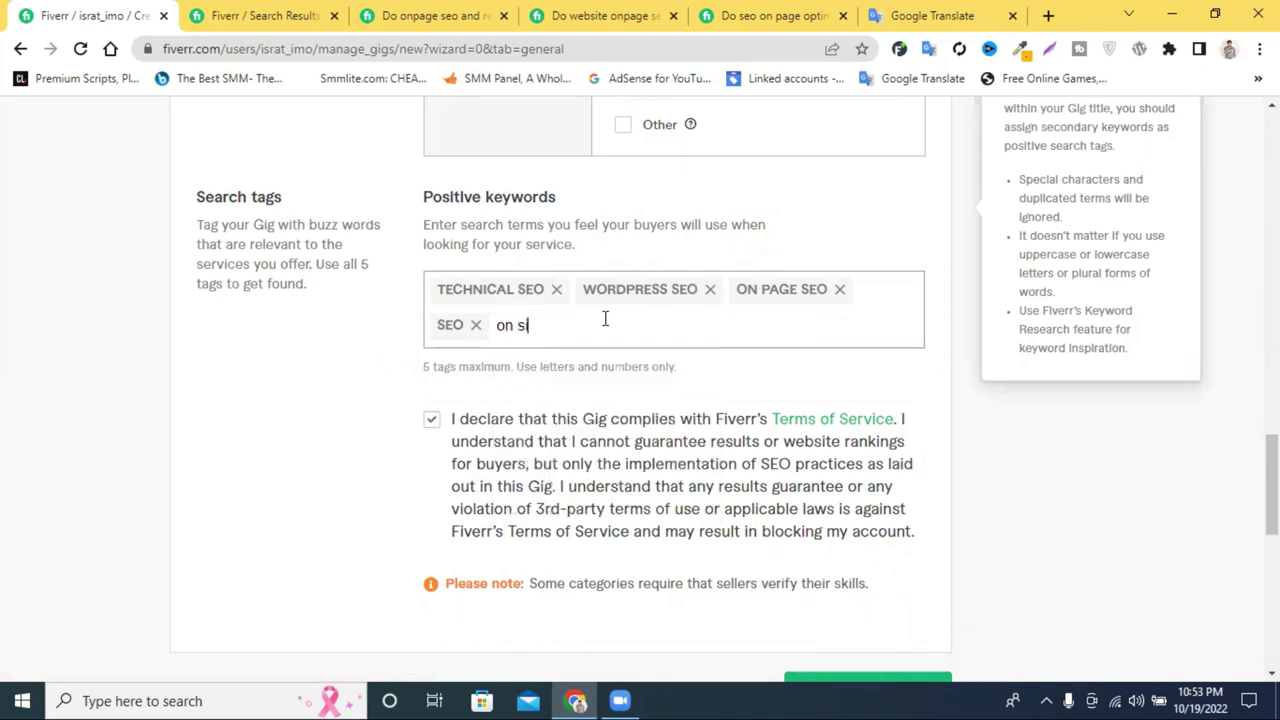
type("ite seo")
key("Return")
- Save the gig overview and continue to the Pricing stage
scroll(660, 349, "down", 5)
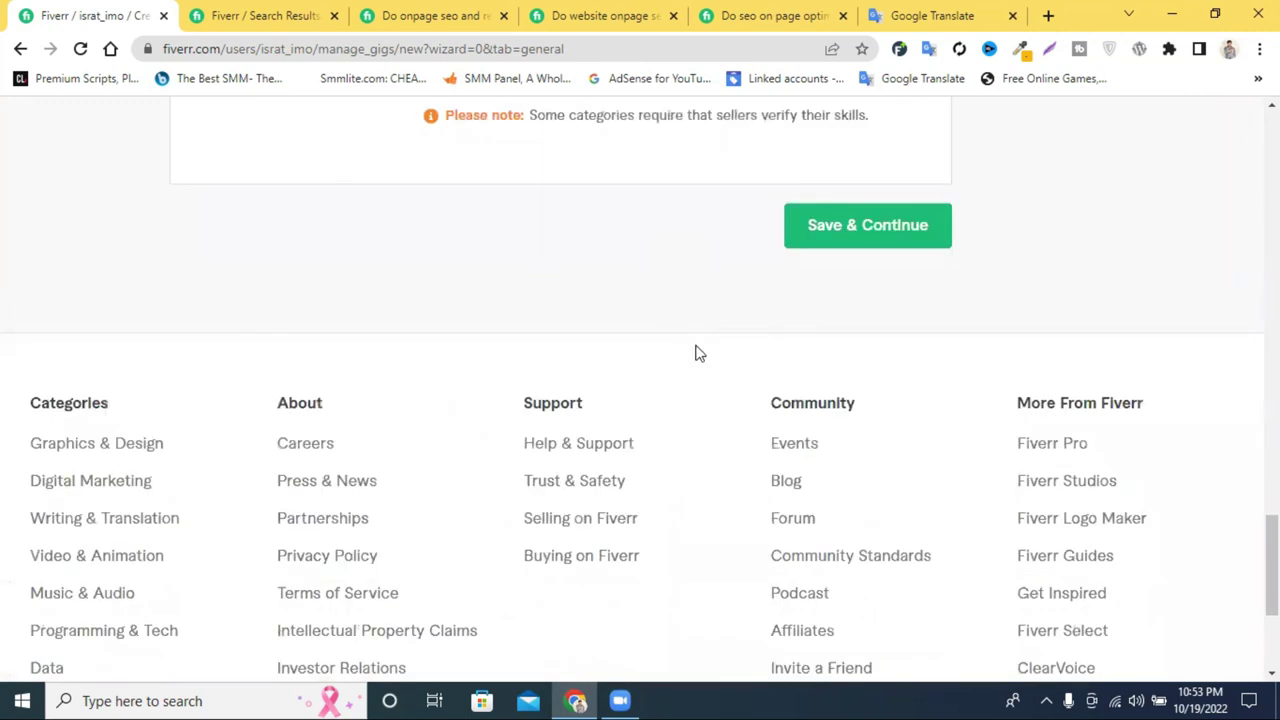
left_click(855, 247)
scroll(852, 200, "up", 6)
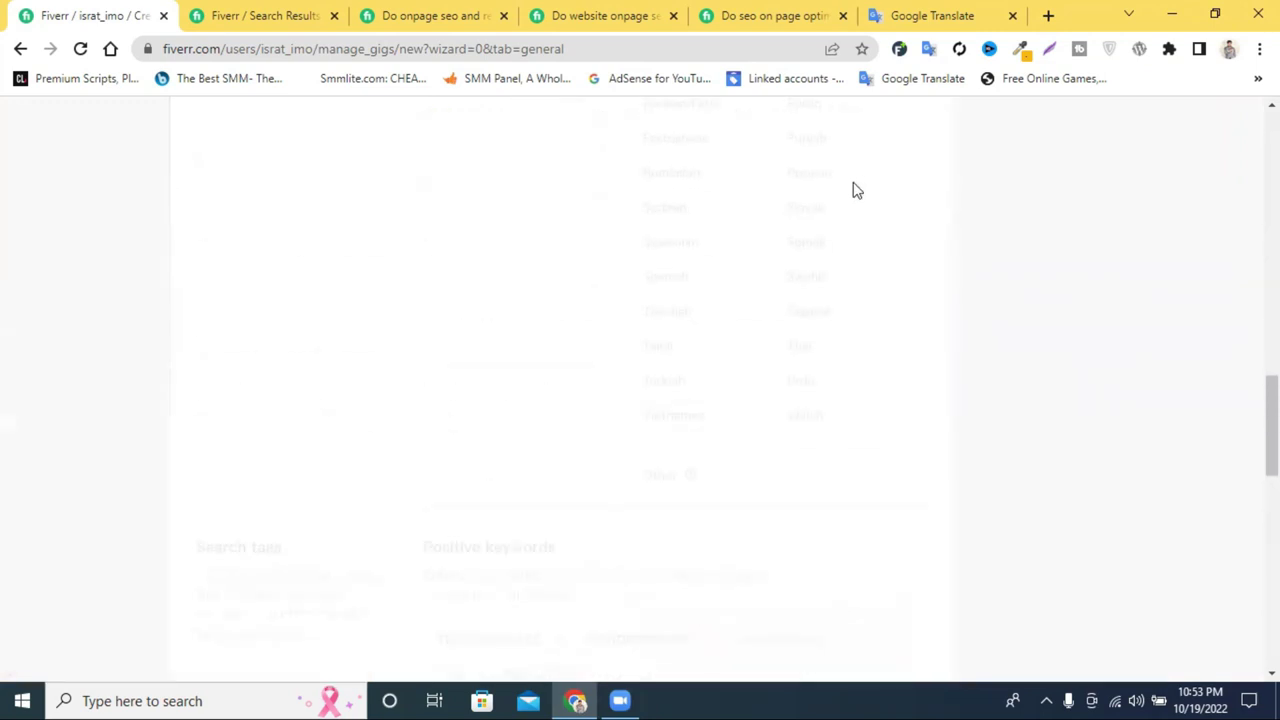
scroll(815, 310, "up", 4)
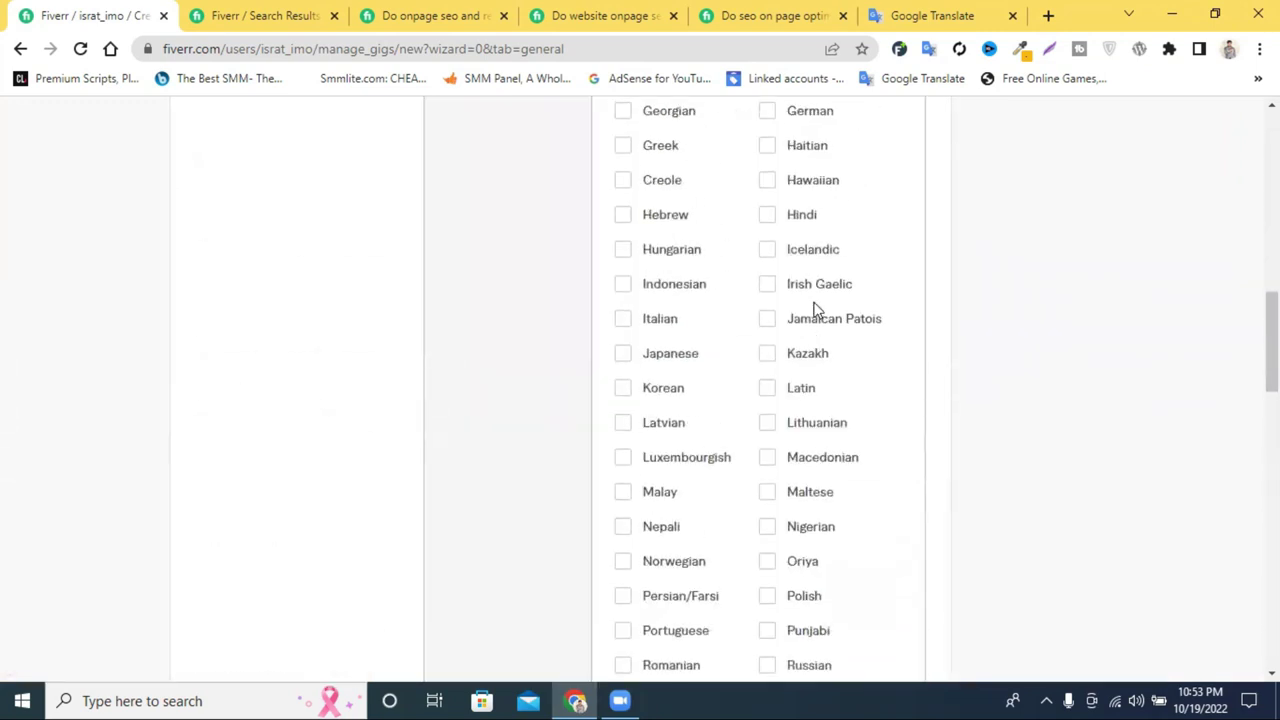
scroll(812, 309, "up", 5)
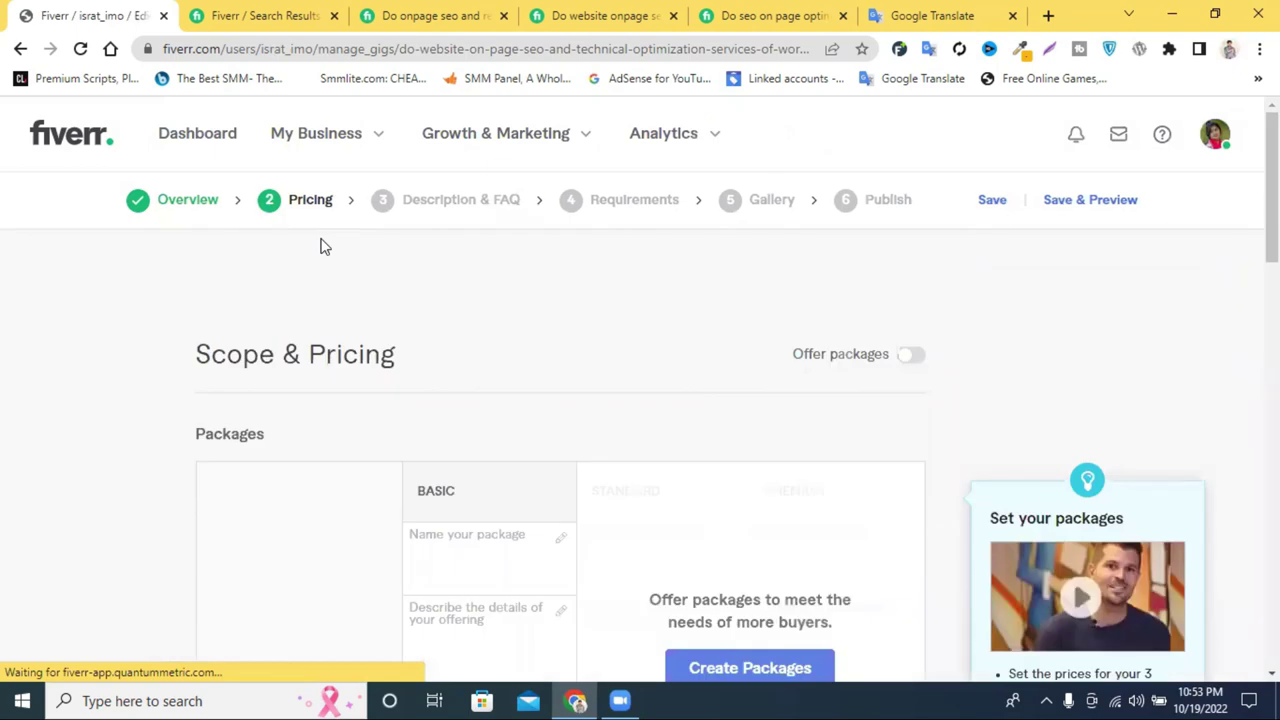
- Turn on Offer packages so the gig has Basic, Standard and Premium packages
left_click(910, 354)
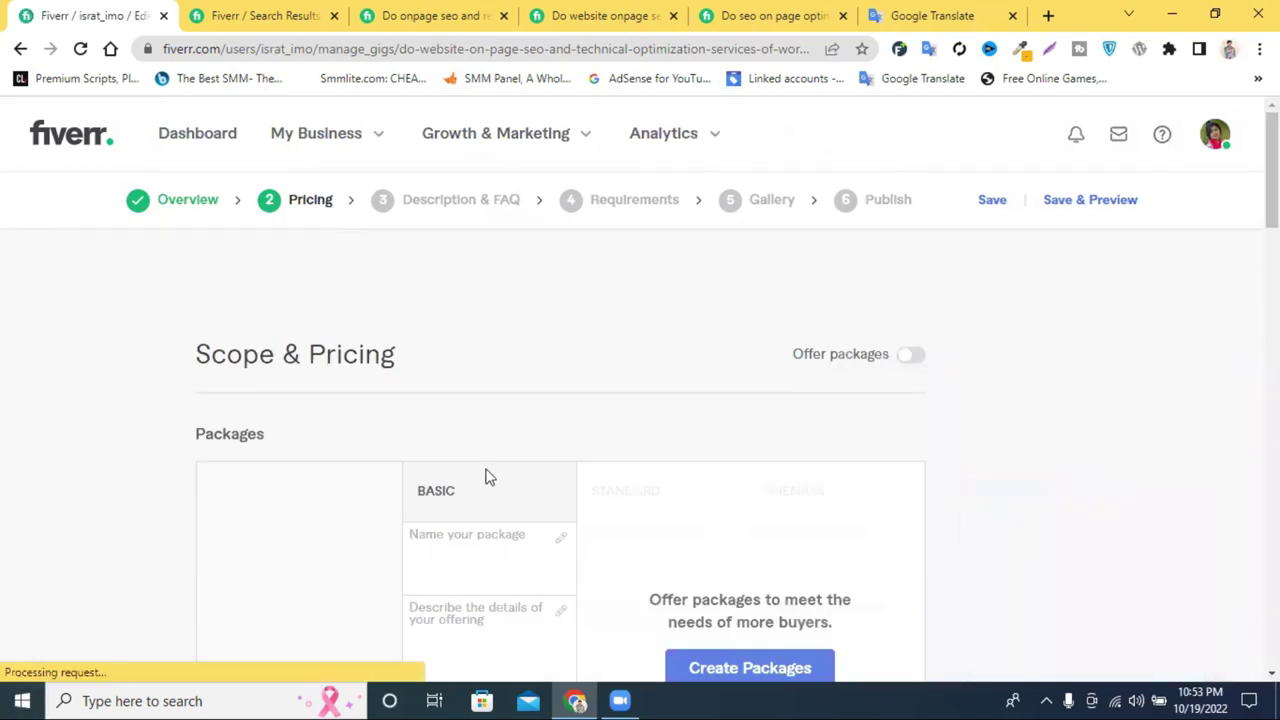
scroll(754, 440, "down", 1)
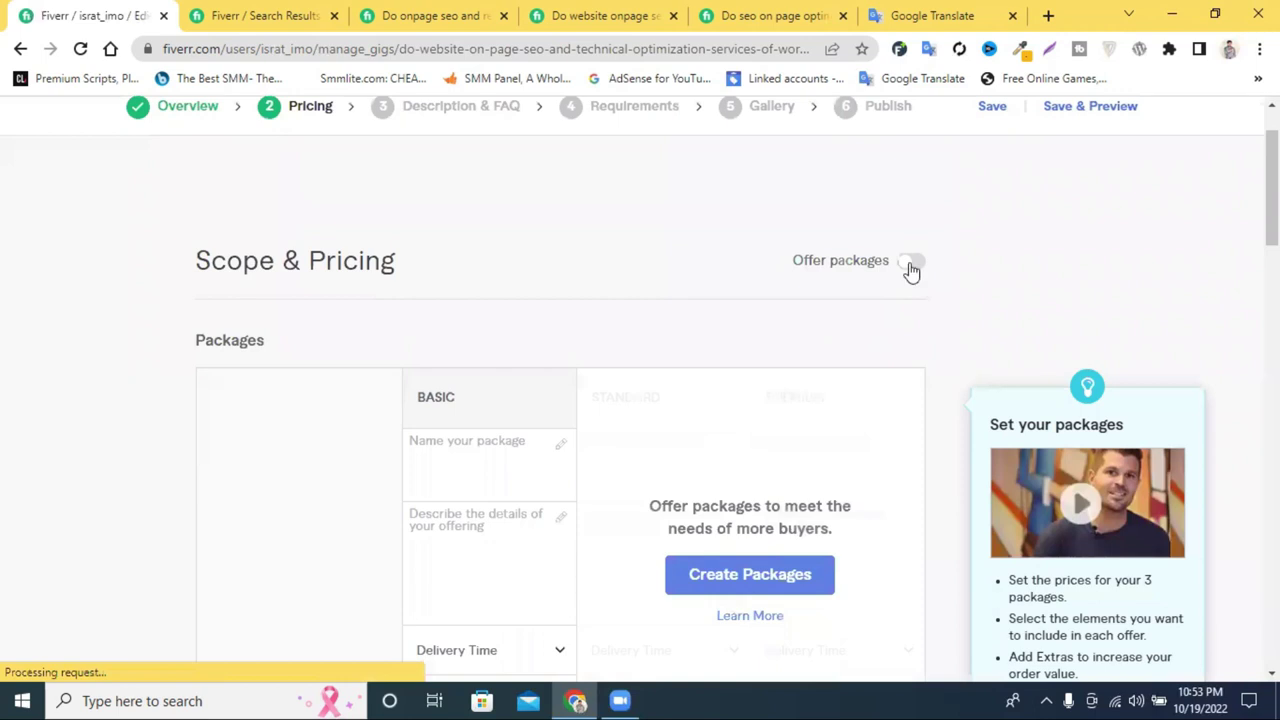
left_click(910, 264)
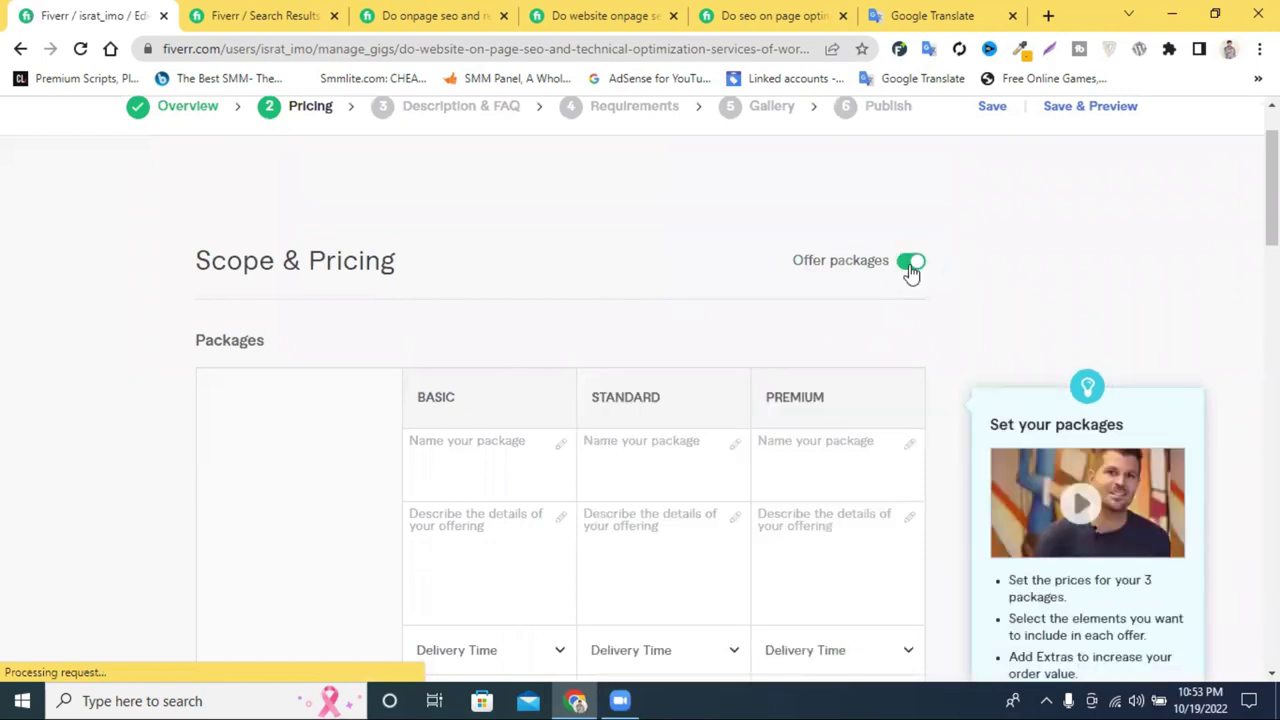
left_click(910, 264)
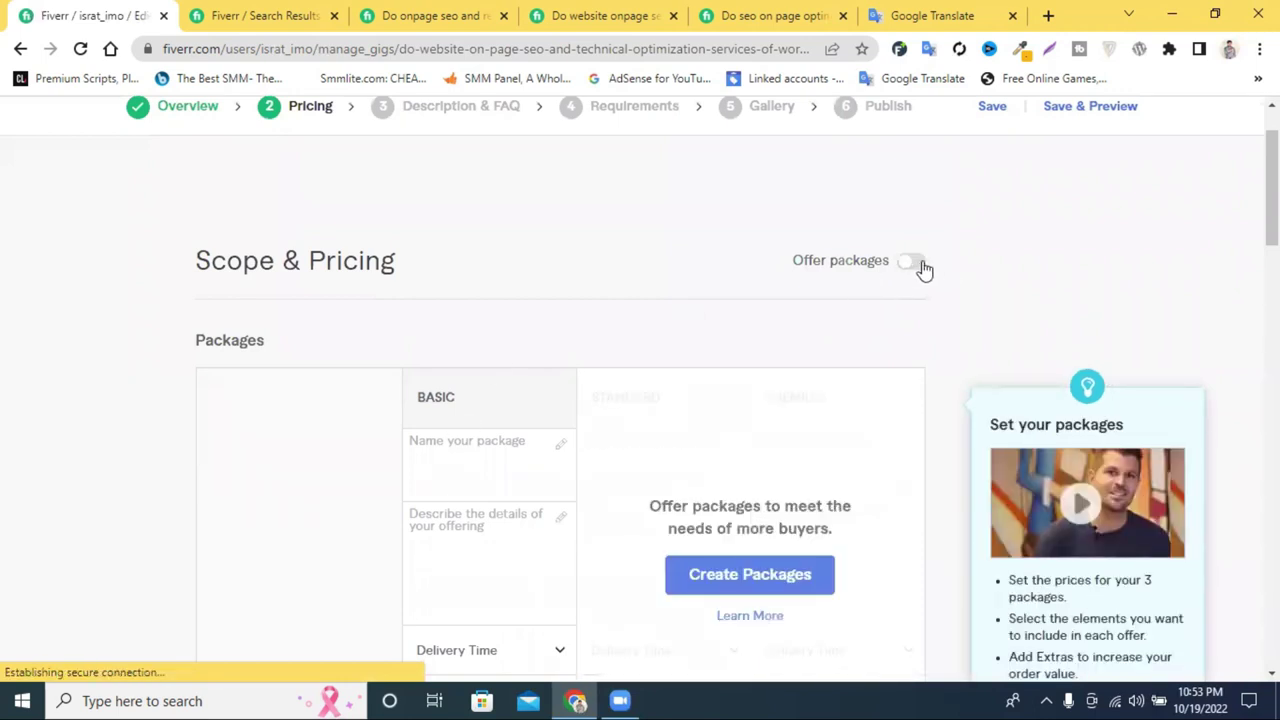
left_click(910, 264)
- Name the Basic package "BASIC" by copying its column heading
scroll(594, 286, "down", 2)
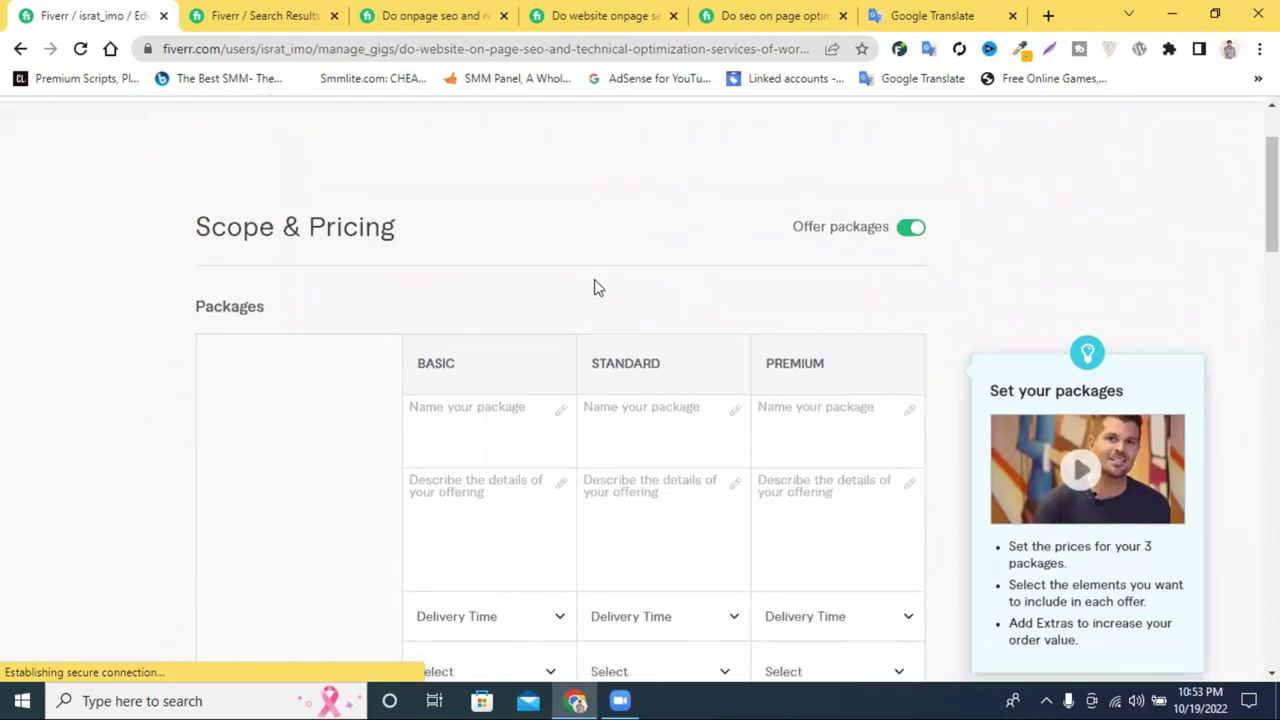
double_click(442, 212)
key("ctrl+c")
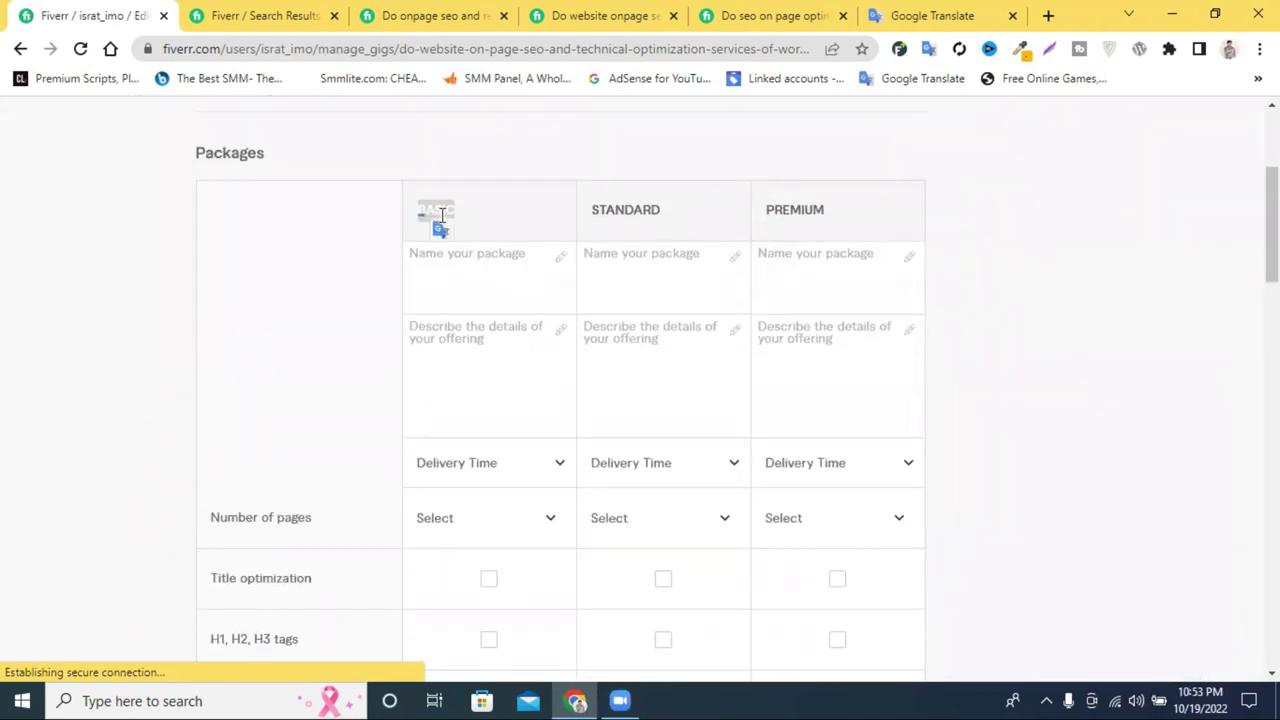
left_click(441, 229)
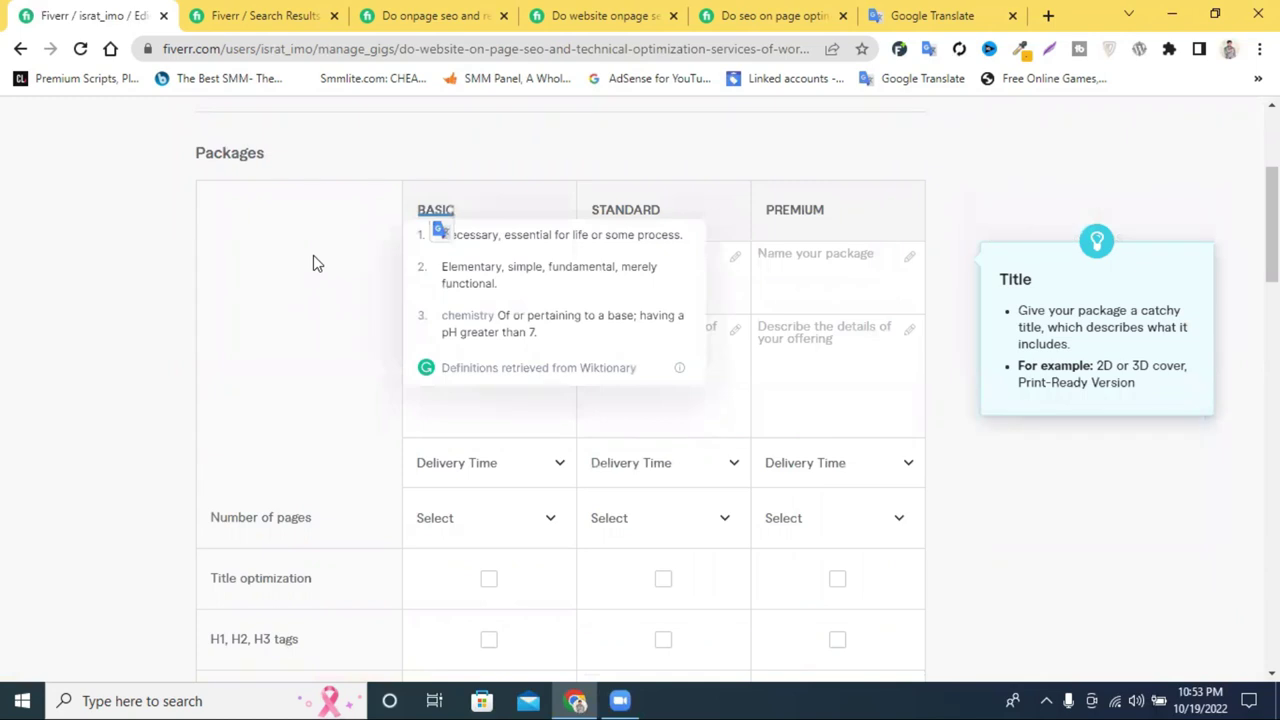
left_click(466, 254)
key("ctrl+v")
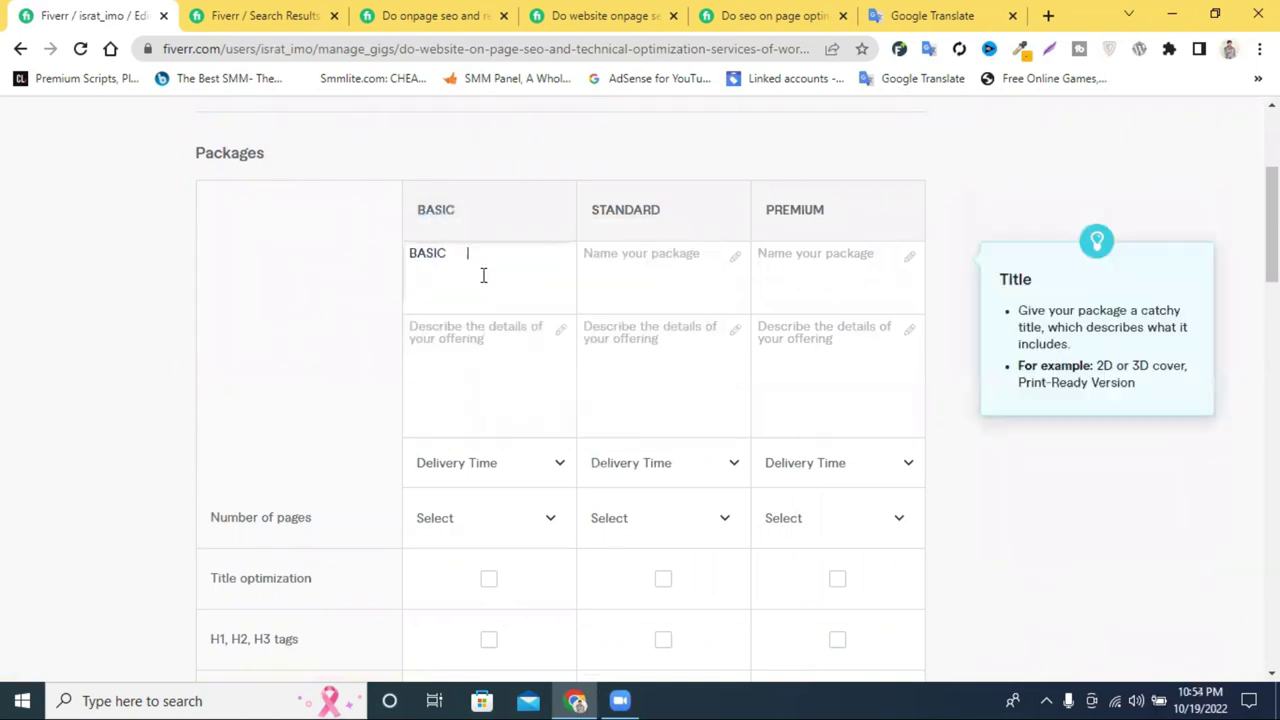
left_click(443, 222)
left_click(471, 250)
- Name the Standard package "STANDARD" by copying its column heading
double_click(648, 208)
key("ctrl+c")
left_click(546, 274)
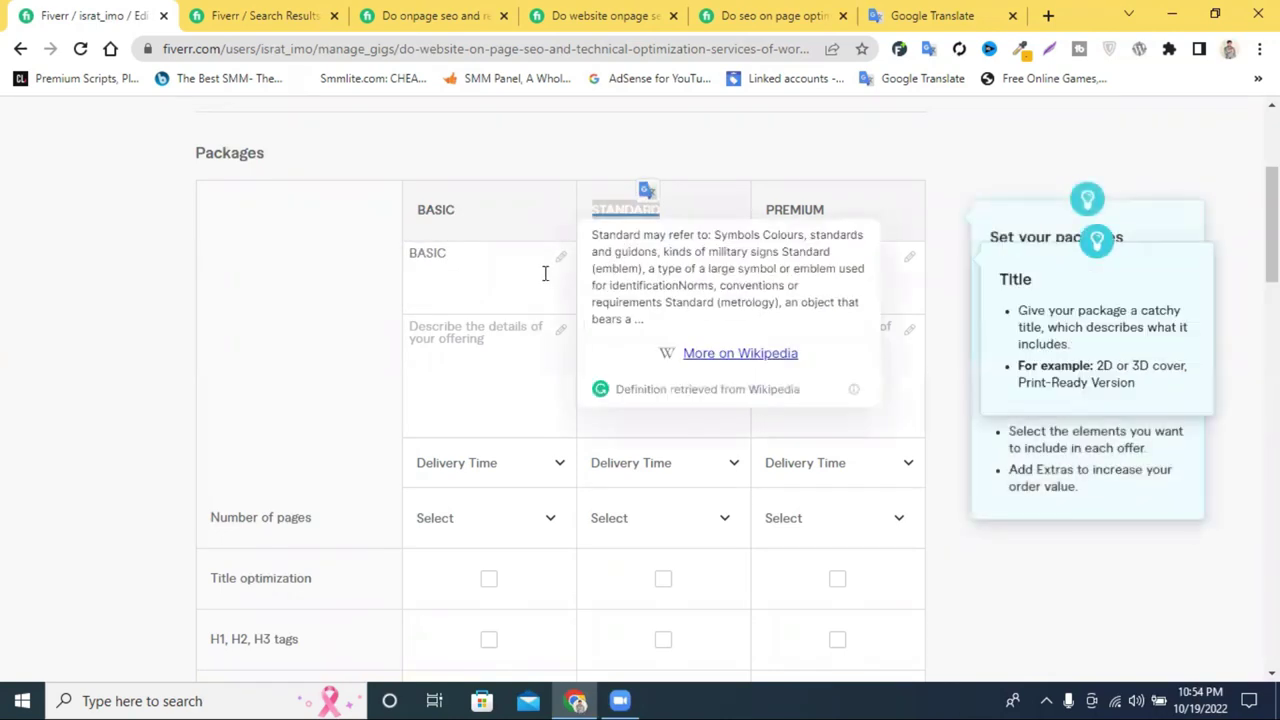
left_click(622, 262)
key("ctrl+v")
- Name the Premium package "PREMIUM" to match its column heading
left_click(801, 206)
double_click(801, 206)
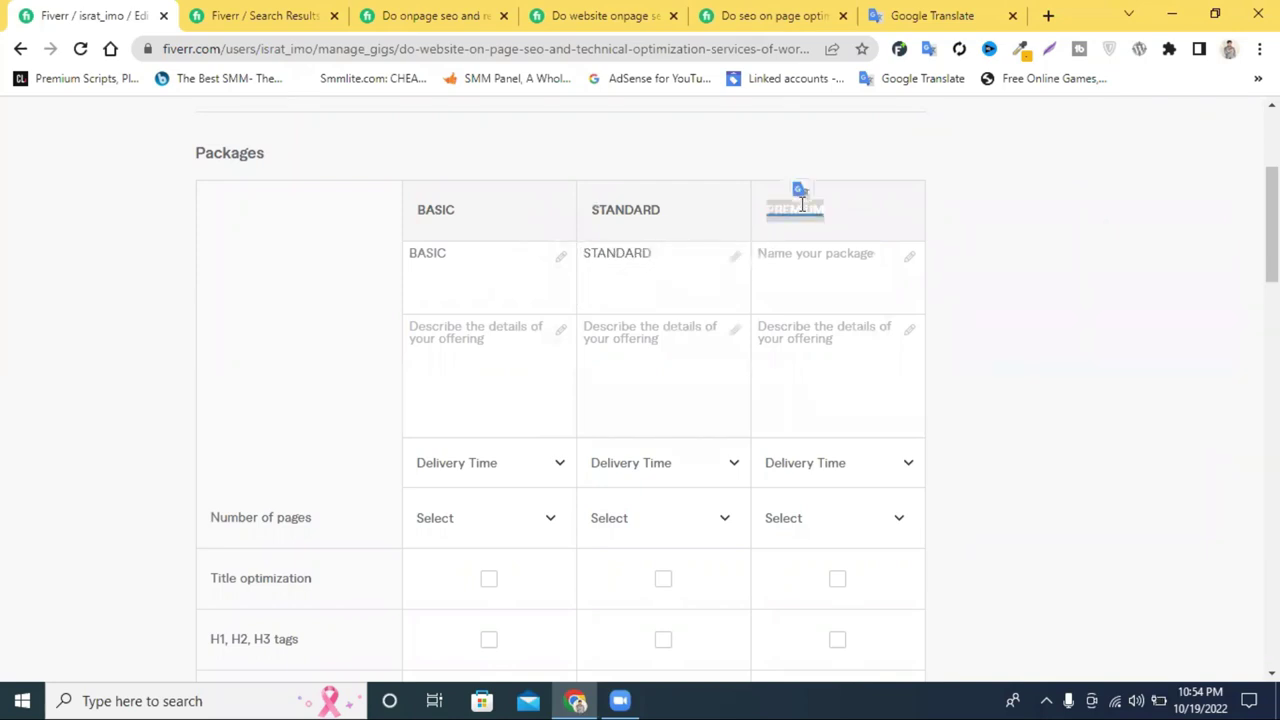
left_click(806, 252)
left_click(719, 263)
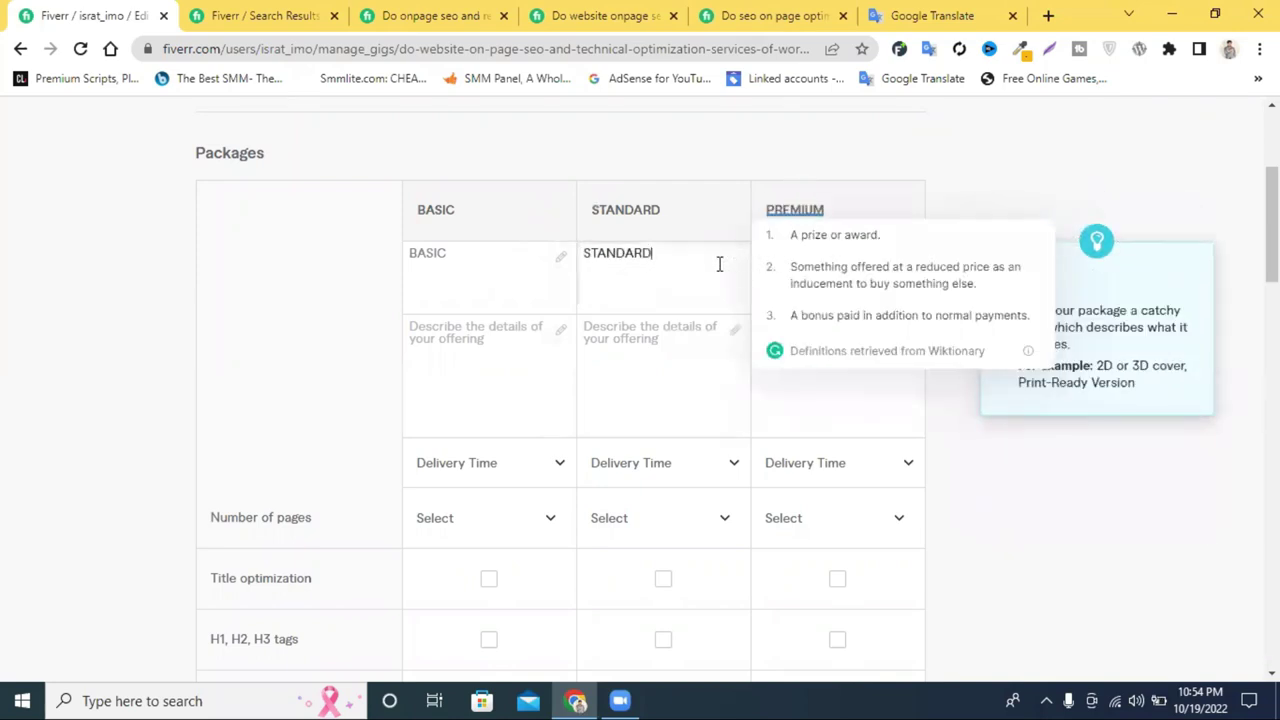
left_click(778, 265)
type("PREMIUM")
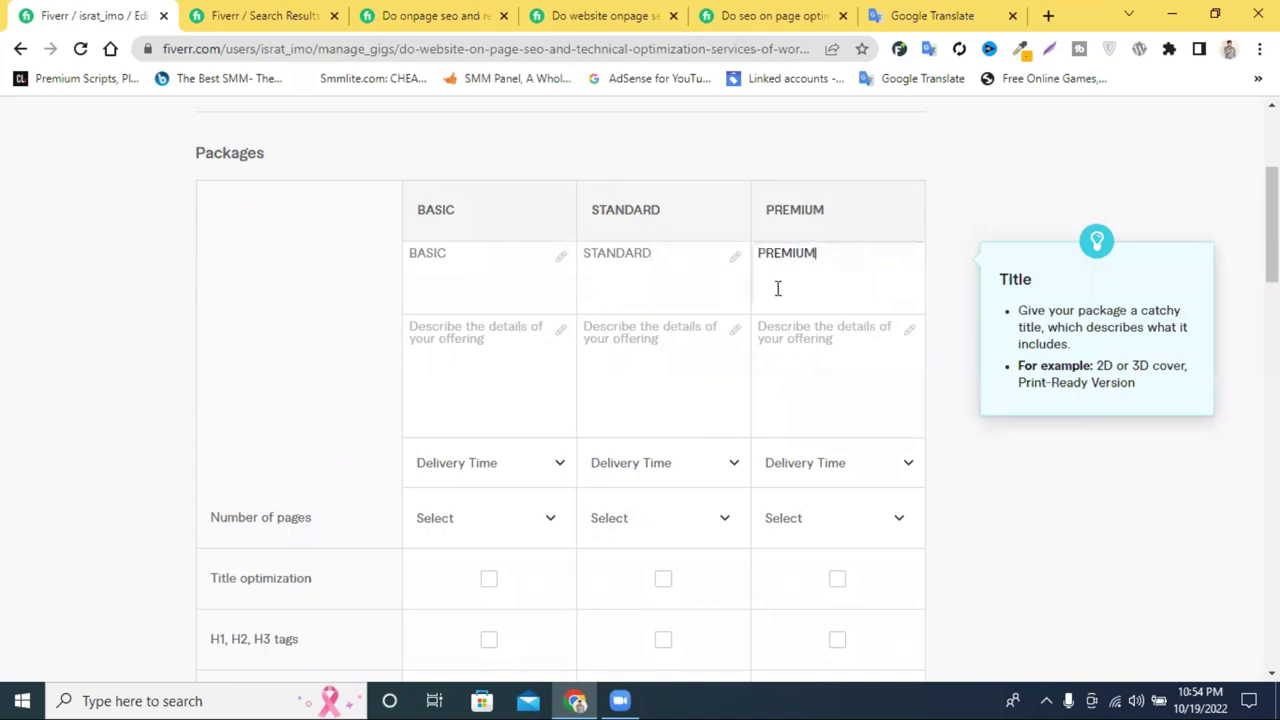
mouse_move(571, 376)
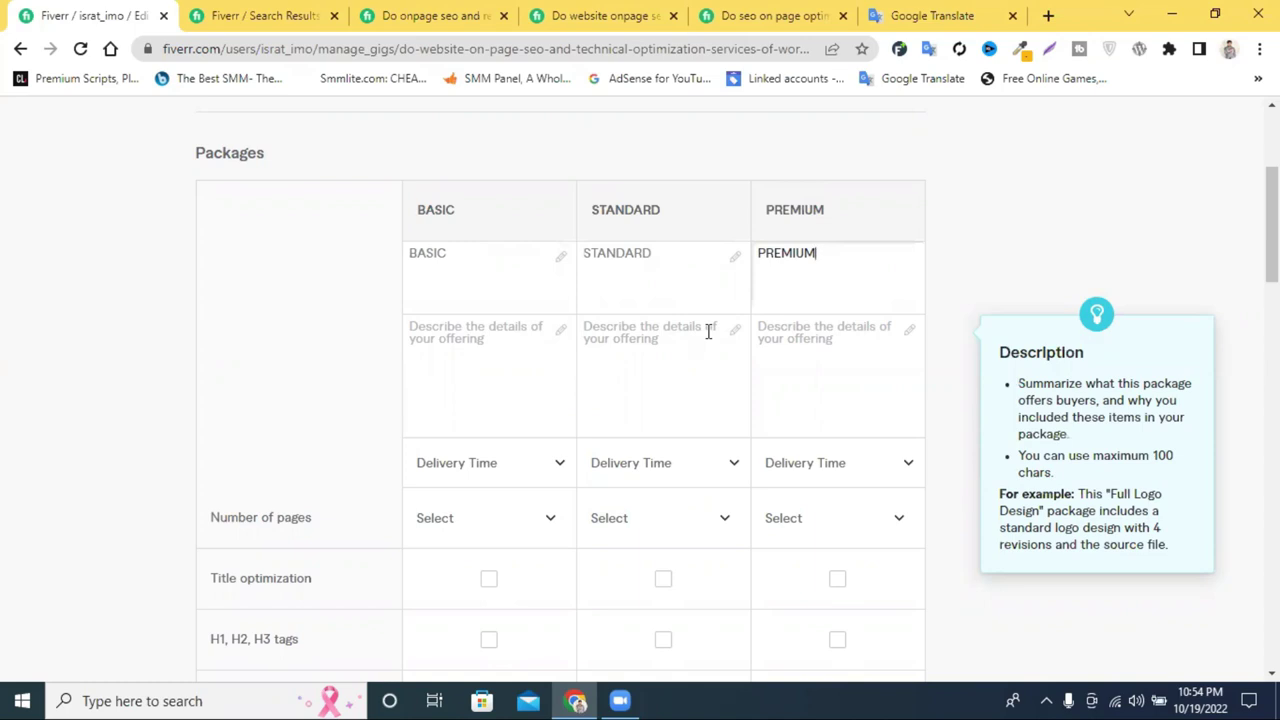
left_click(477, 347)
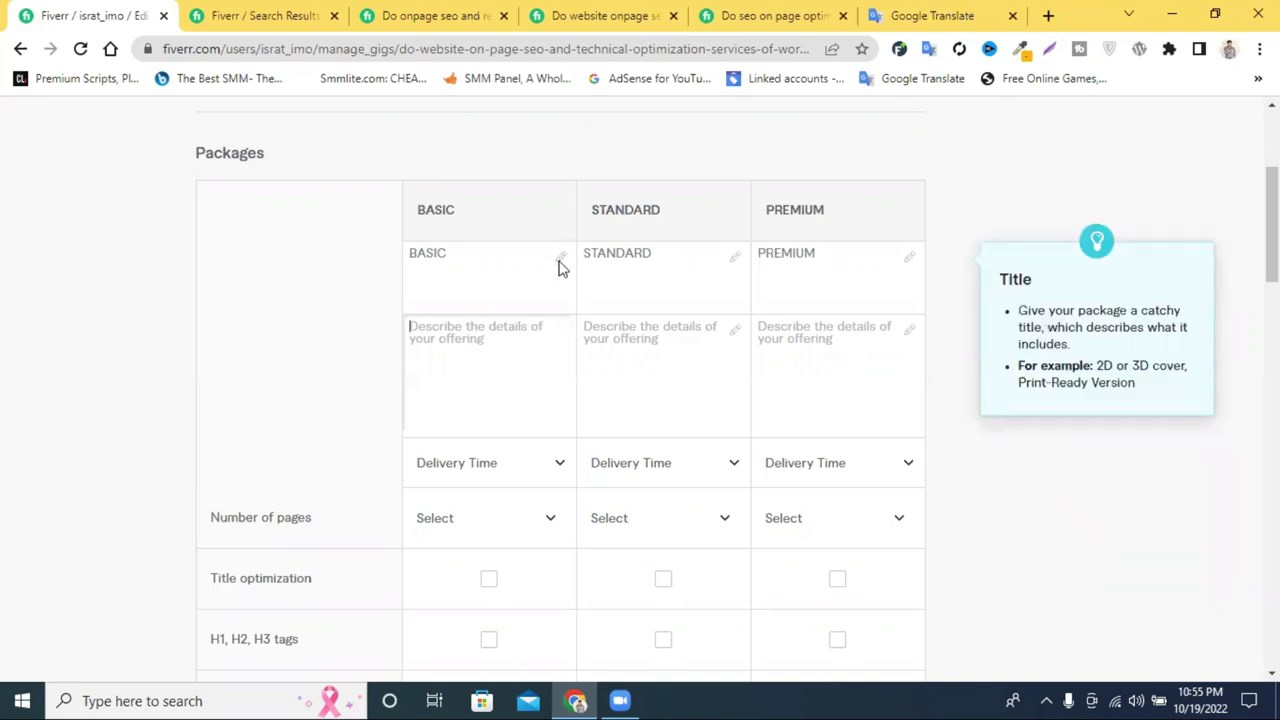
mouse_move(459, 318)
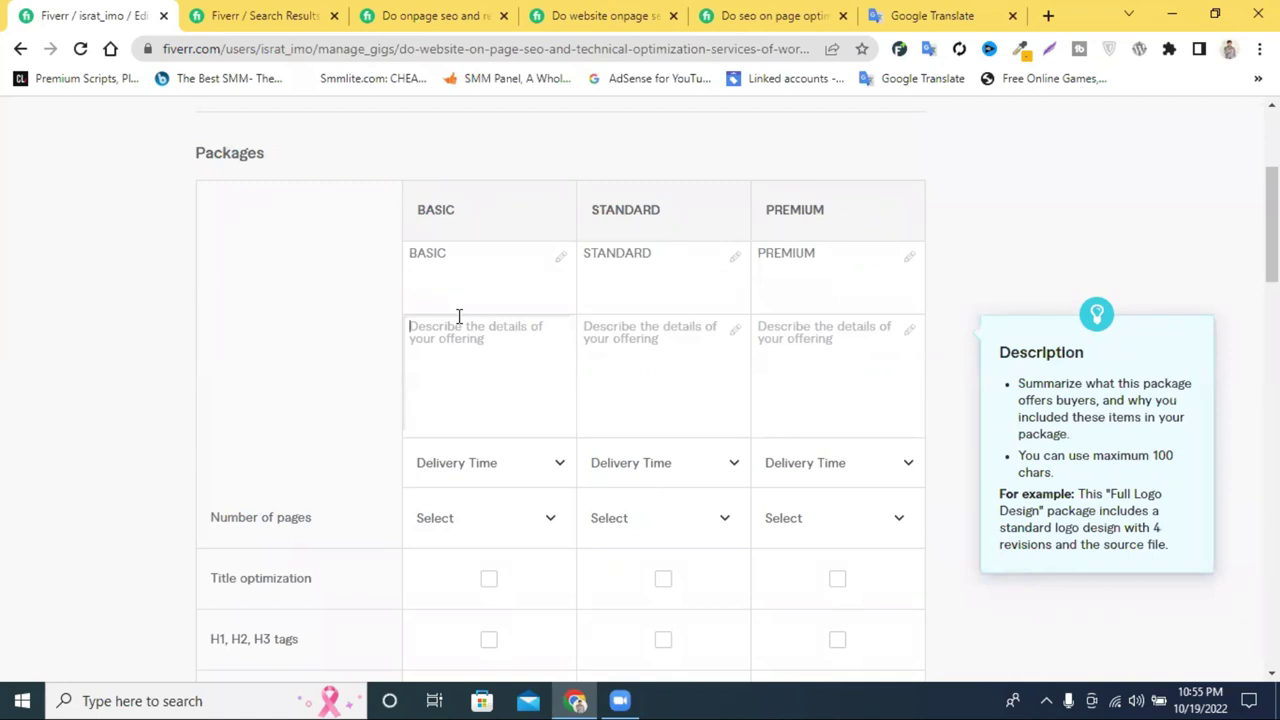
type("O")
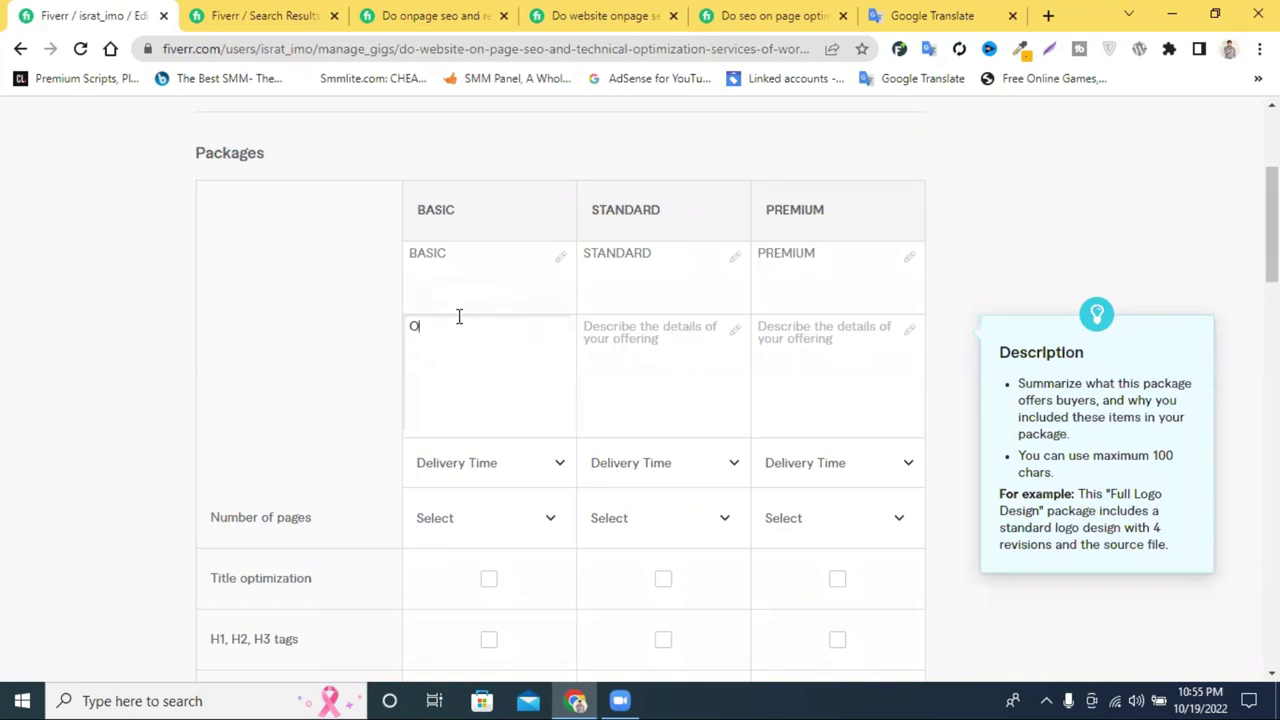
type("n page")
key("ctrl+a")
key("BackSpace")
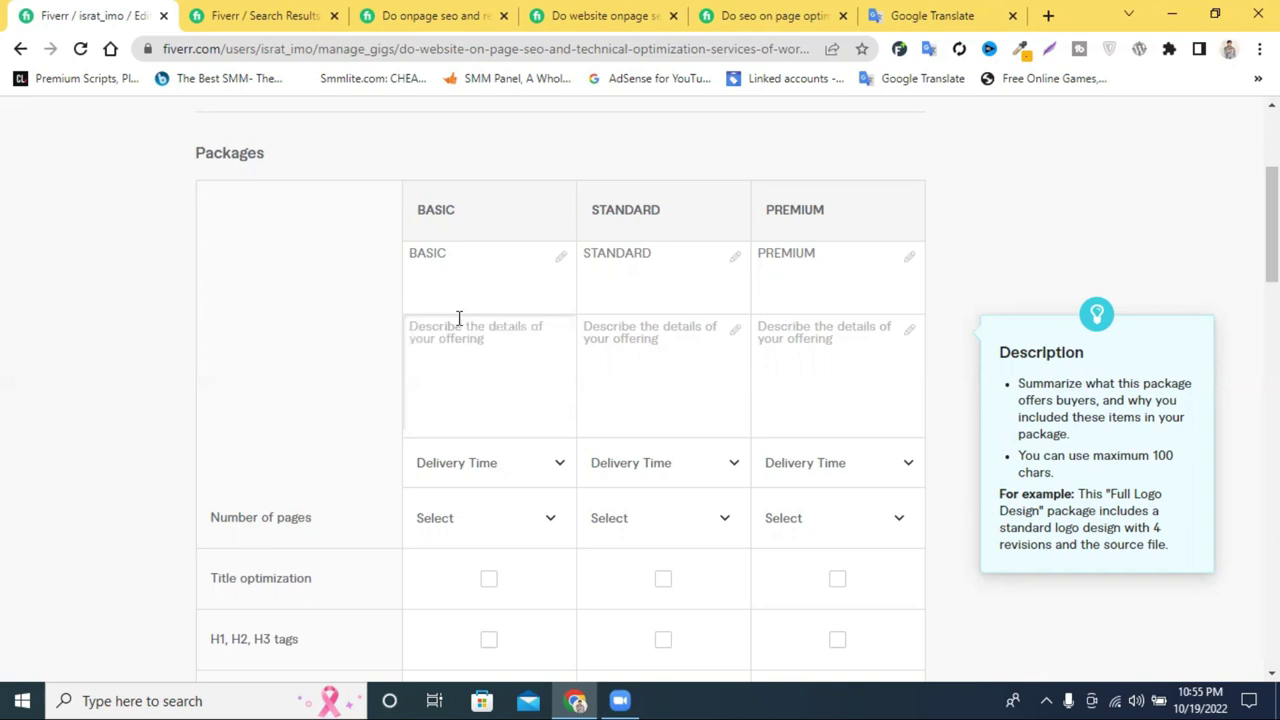
- Start the Basic package description with "ON PAGE SEO (" in capitals
type("ON")
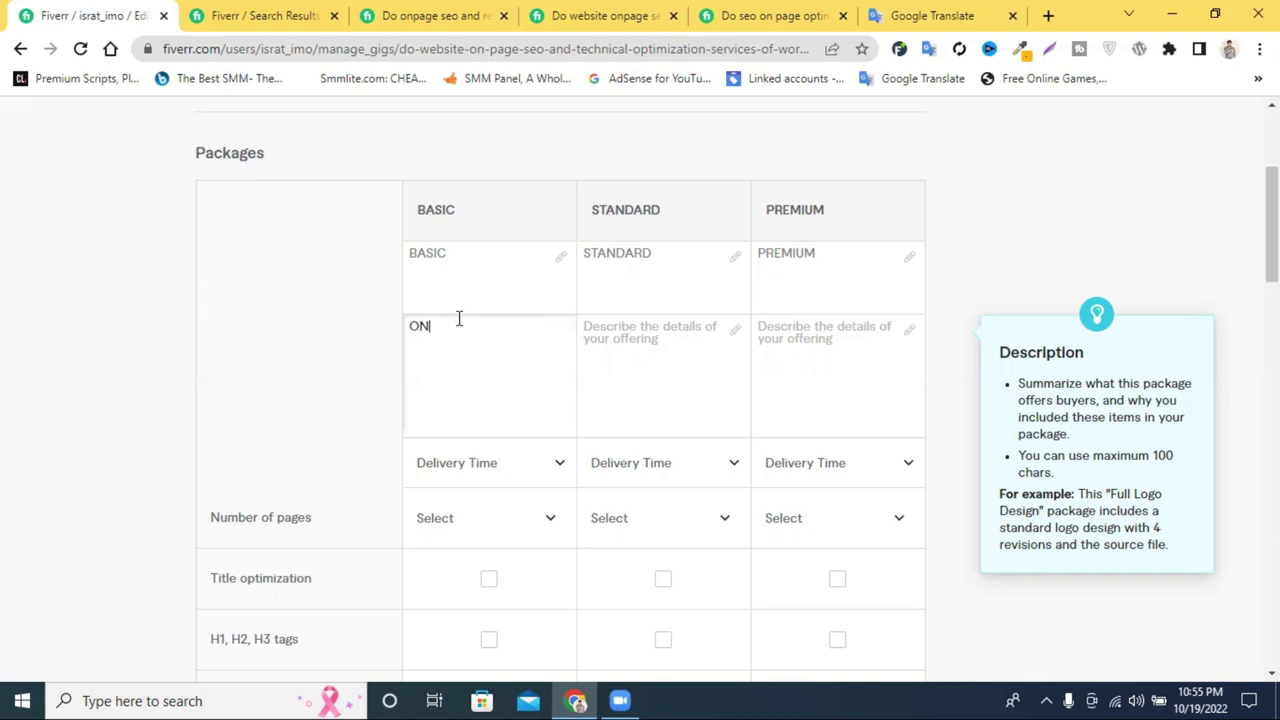
type(" PAGE SEO")
type("(")
key("Left")
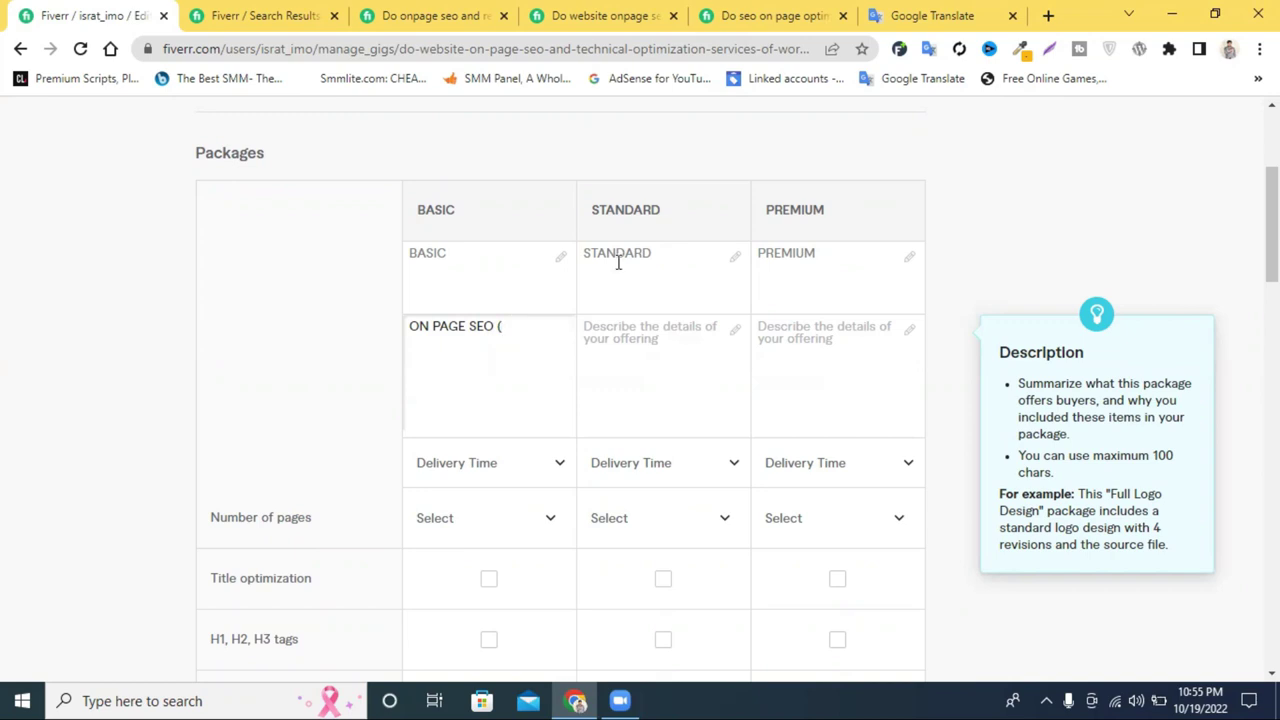
left_click(909, 15)
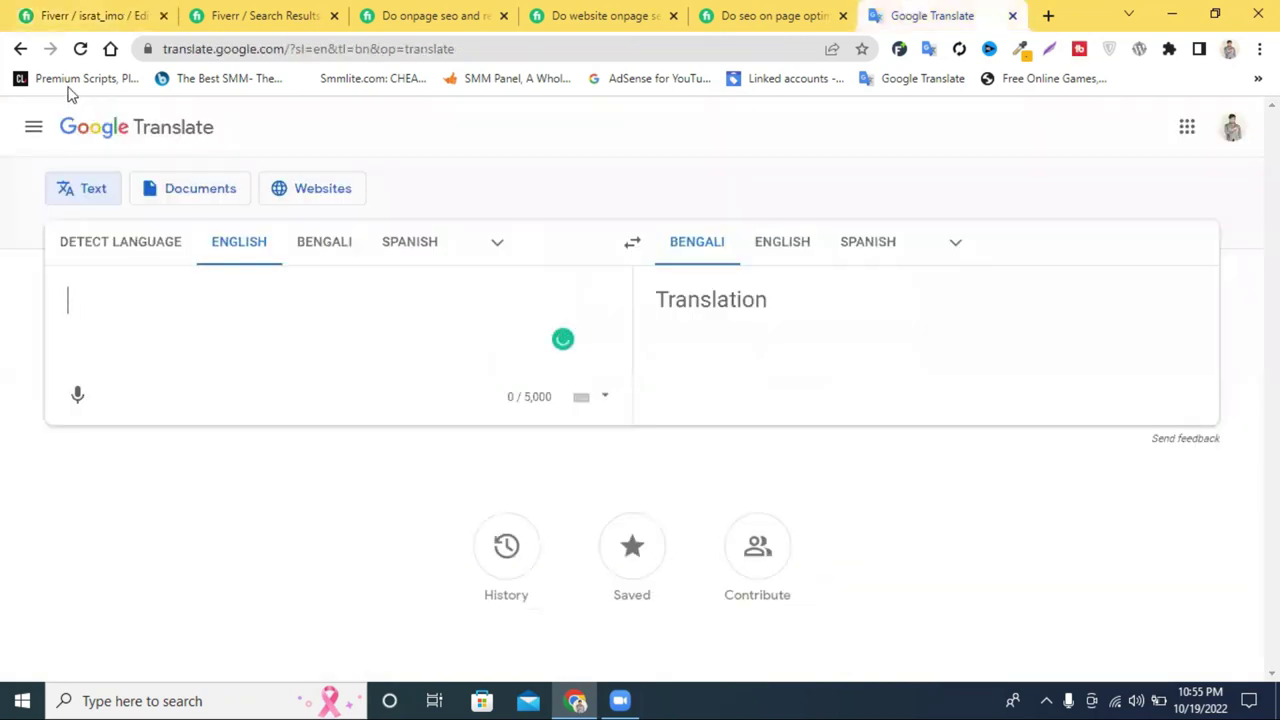
left_click(134, 12)
left_click(534, 345)
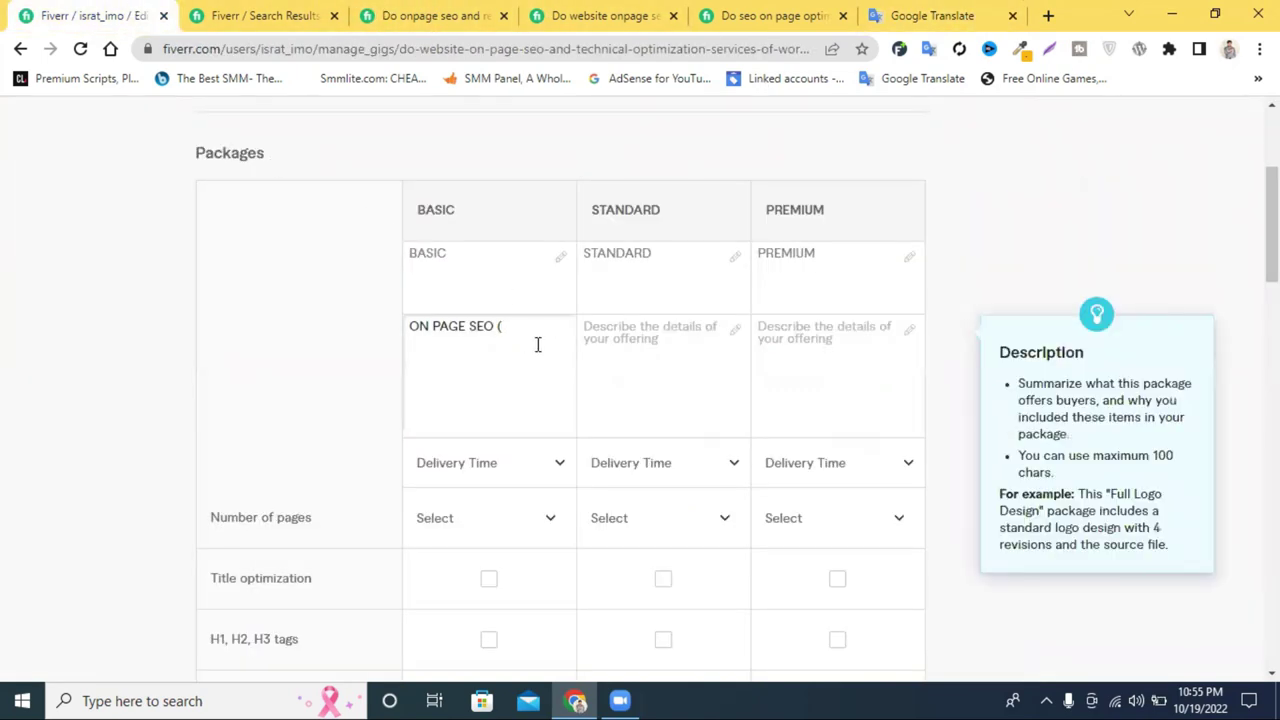
- Complete the parenthesis in the Basic package description with "Without technical SEO)"
type("Wit")
type("hi")
type("out")
type(" te")
type("ch")
type("ni")
type("cal")
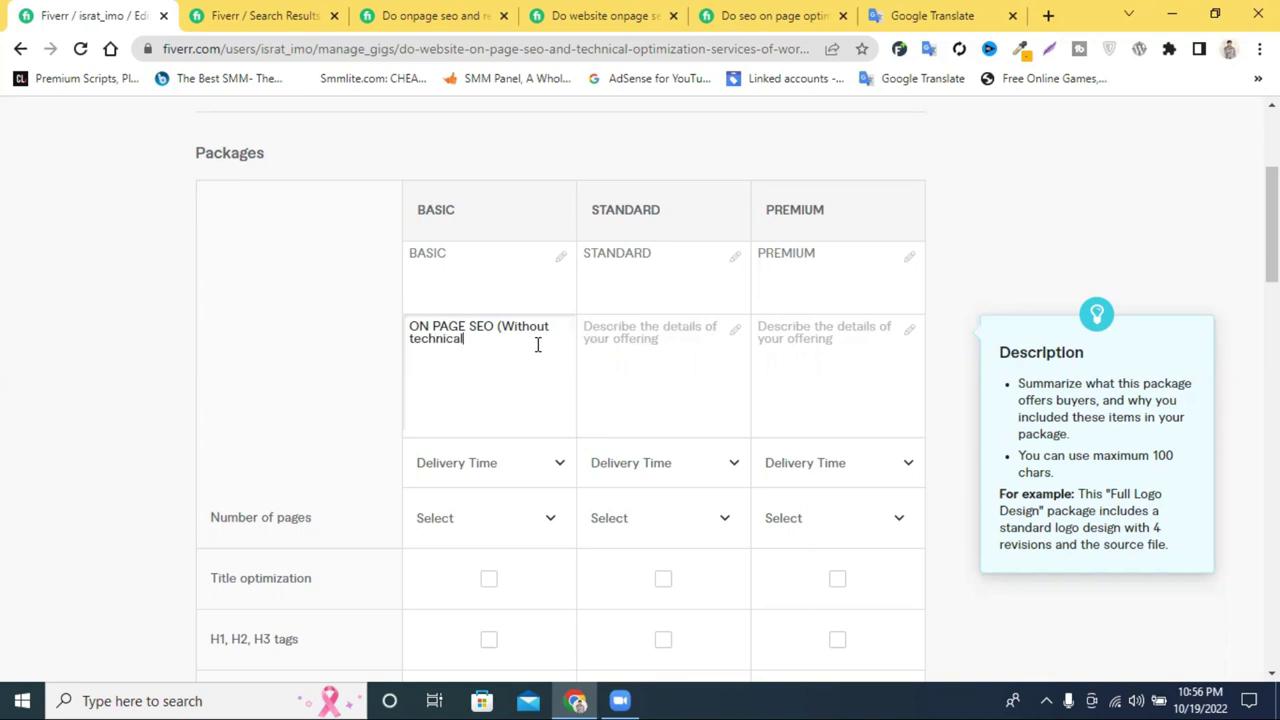
type(" SEo")
key("BackSpace")
type("O)")
- Continue the Basic package description after the parenthesis with "ON PAGE SEO" in capitals
type("On page")
key("BackSpace")
key("BackSpace")
key("BackSpace")
key("BackSpace")
key("BackSpace")
key("BackSpace")
type("N PAGE SEO")
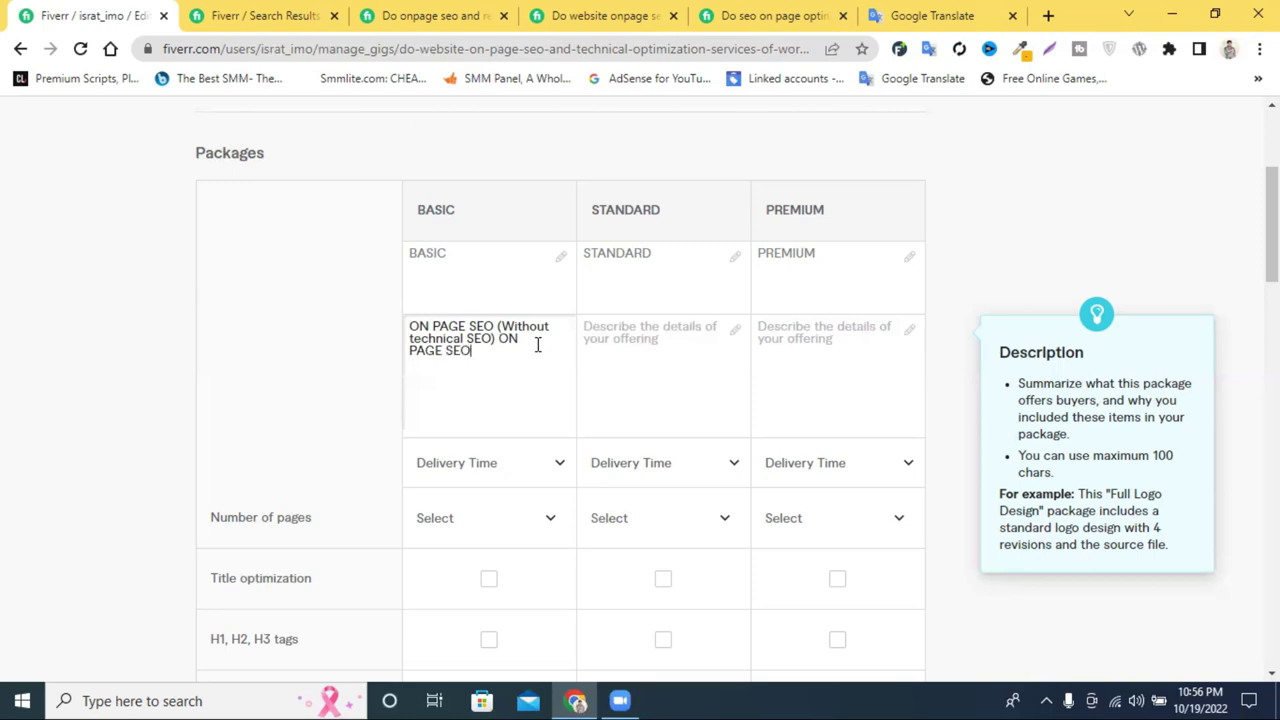
- Complete the Basic package description with "OF 1 Page/Product Only"
type(" OF 1 Page")
left_click_drag(508, 351, 540, 350)
type("Page /Produc")
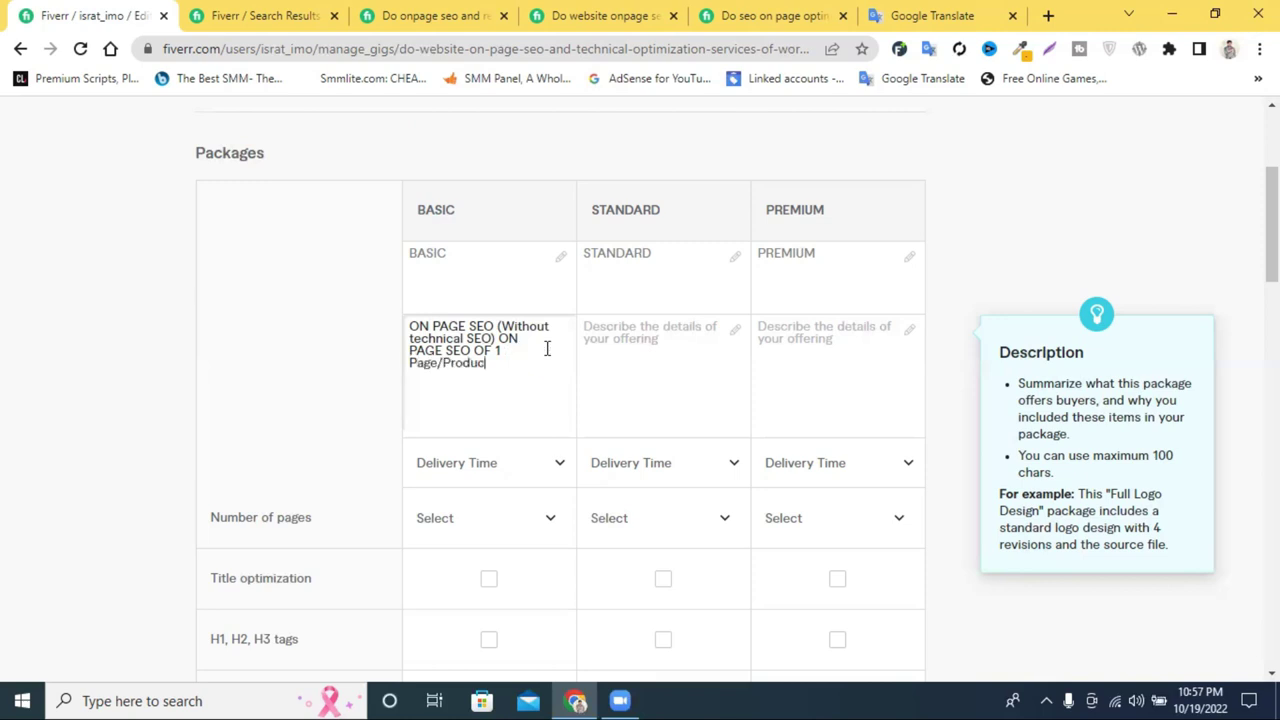
type("t Only")
- Change the end of the Basic description to "Page/2+Product Only" and capitalize "Technical" in it
type("2")
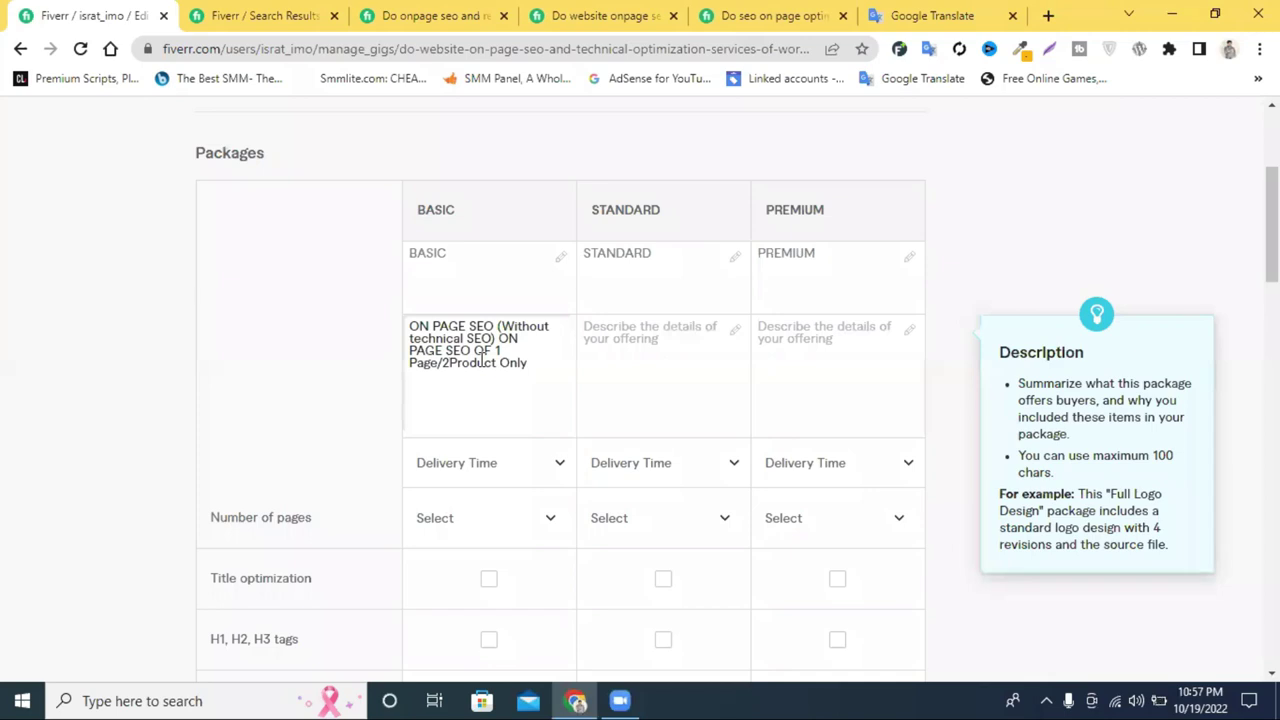
type("+")
left_click_drag(539, 371, 510, 365)
key("BackSpace")
type("Only")
double_click(524, 366)
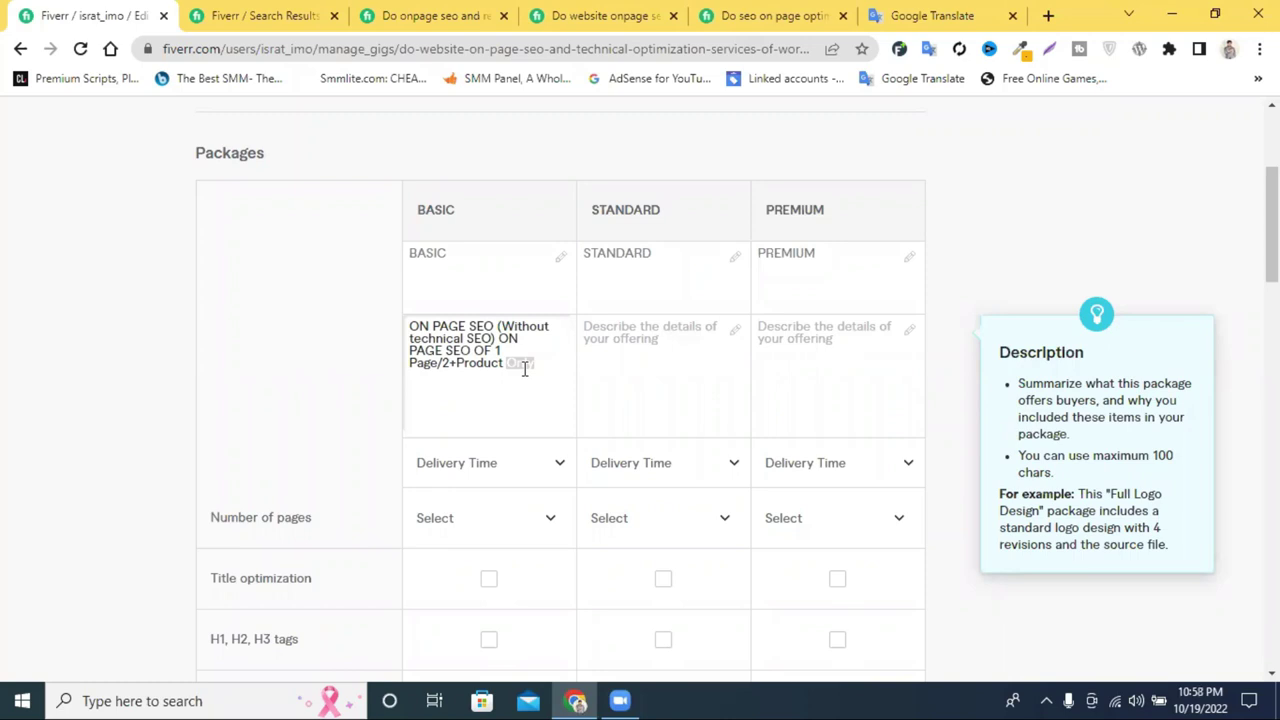
left_click(524, 368)
left_click(407, 342)
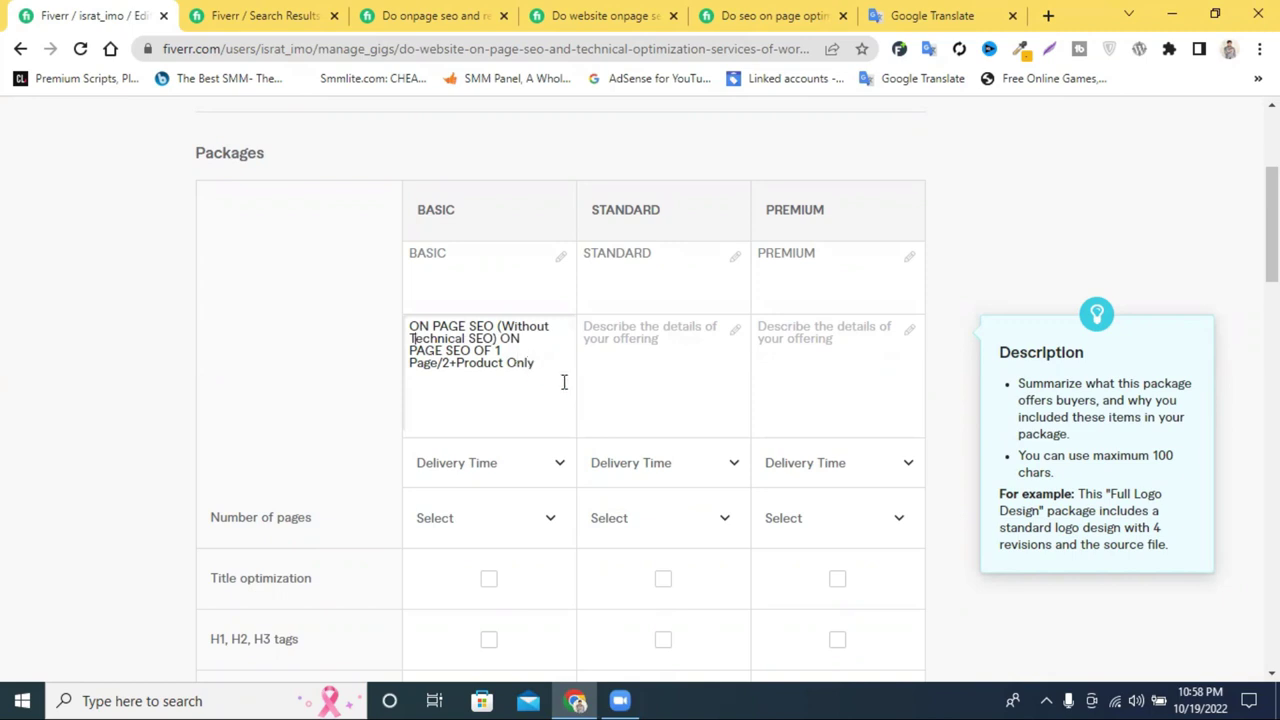
- Look through the Basic package's delivery time options and compare the delivery times offered in competing on-page SEO gigs
scroll(563, 385, "down", 2)
left_click(494, 294)
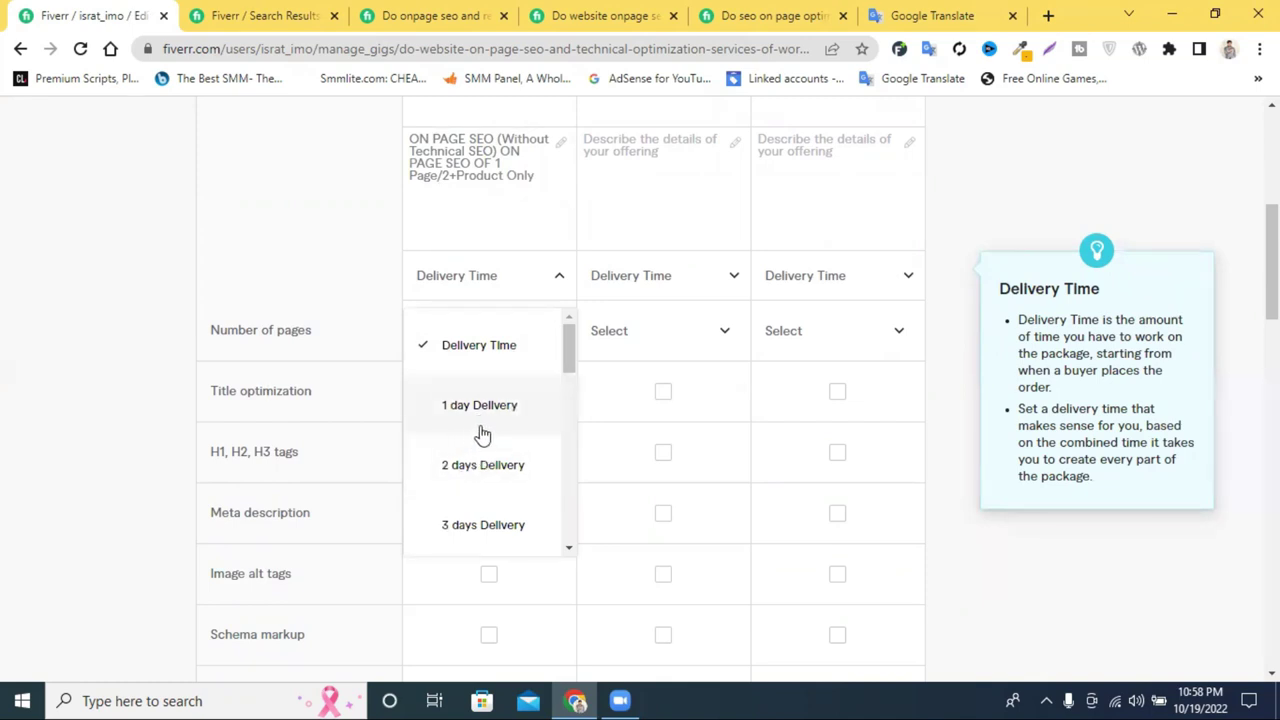
scroll(488, 438, "down", 5)
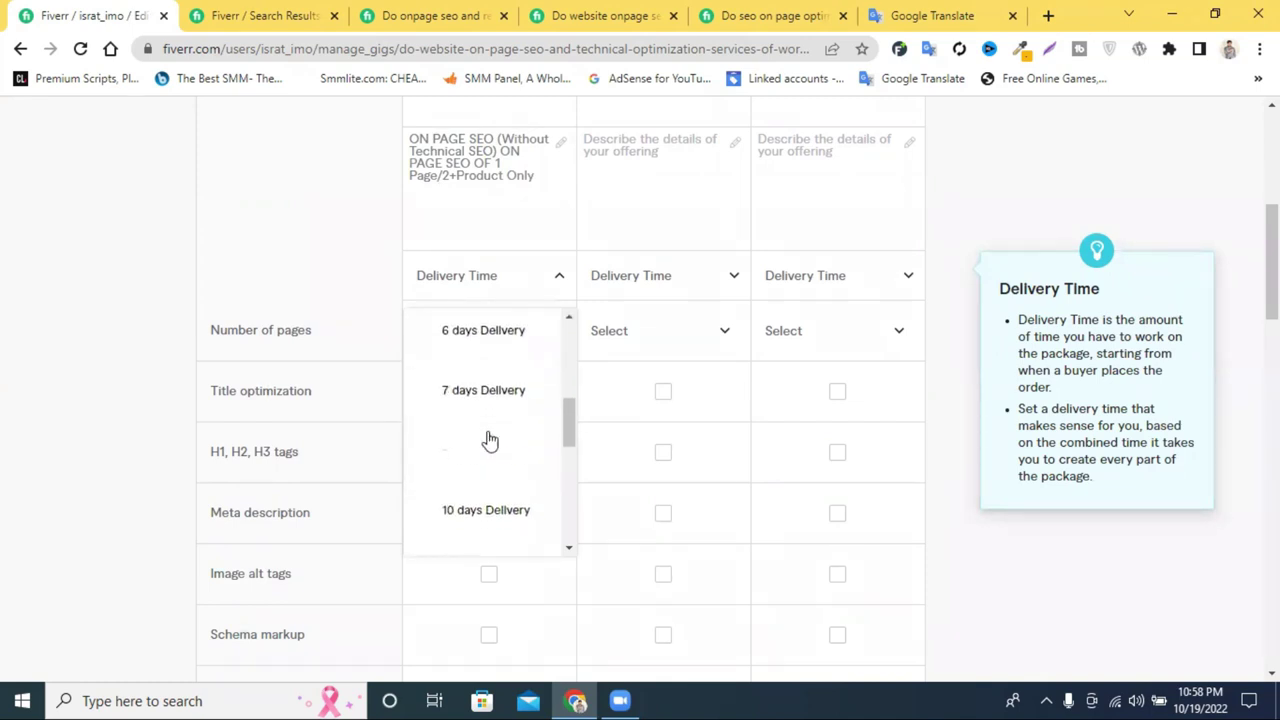
scroll(486, 391, "up", 2)
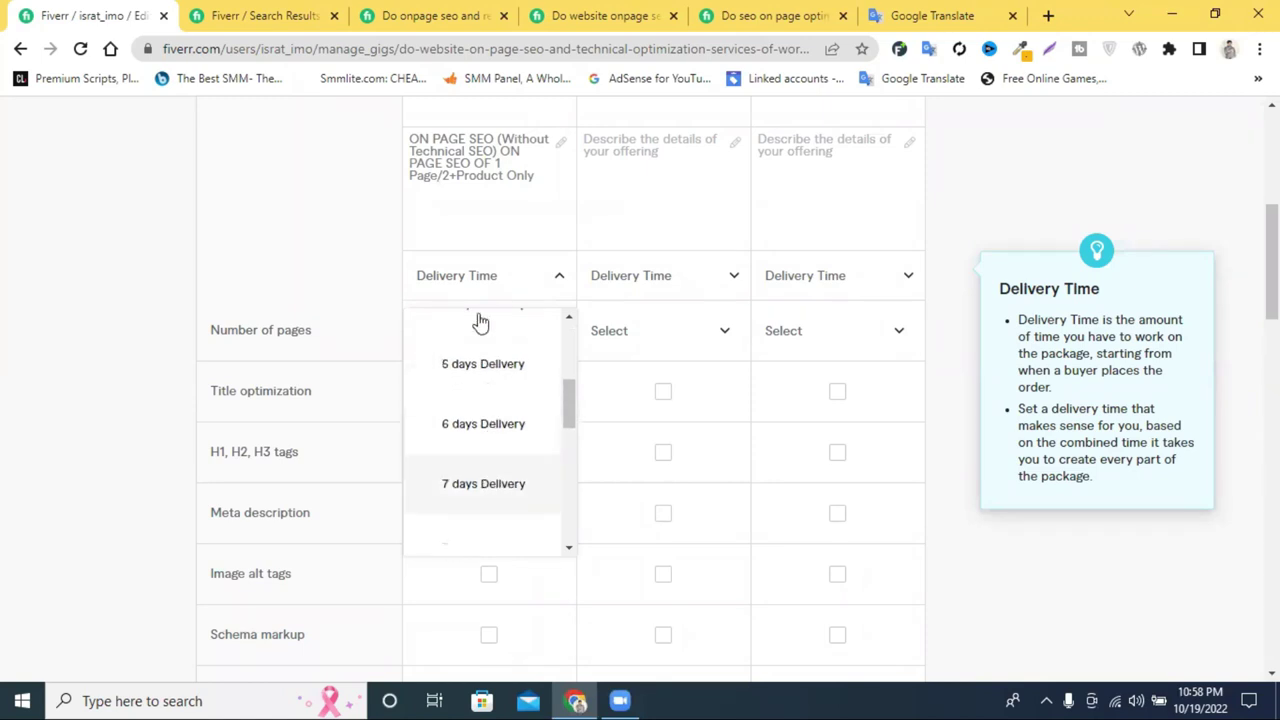
left_click(435, 15)
scroll(604, 235, "up", 4)
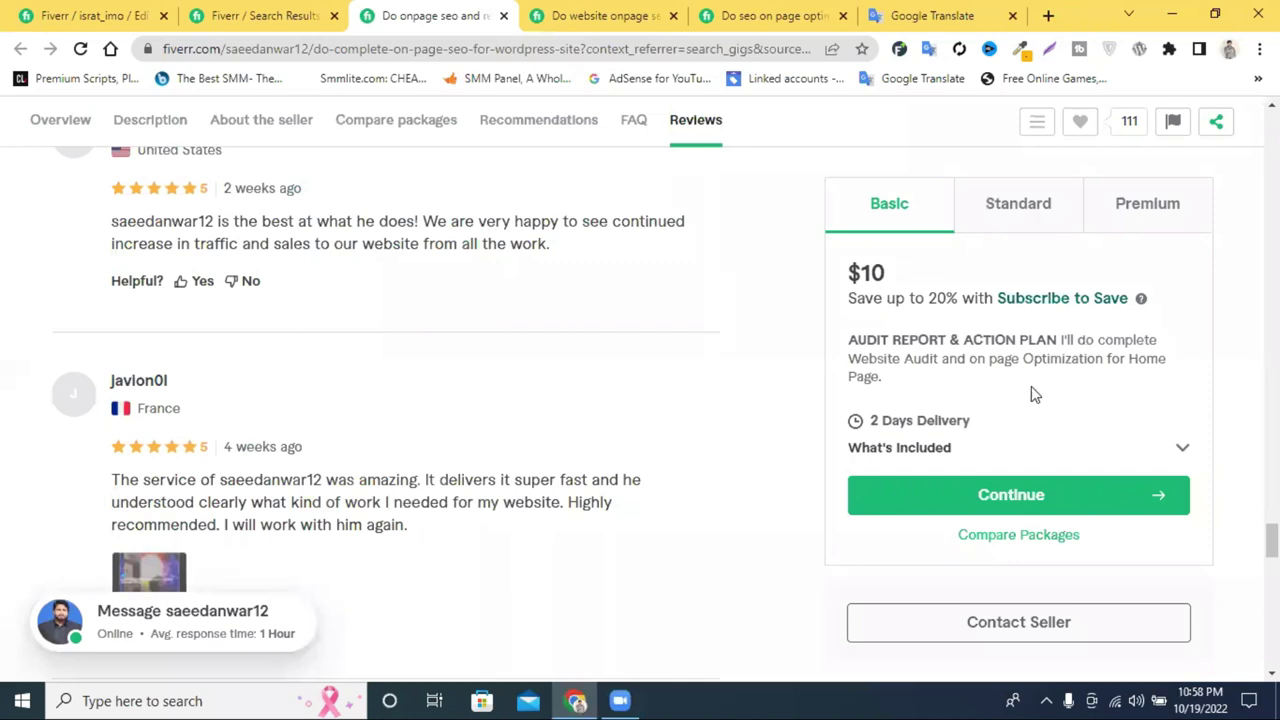
left_click(617, 12)
scroll(1001, 388, "up", 3)
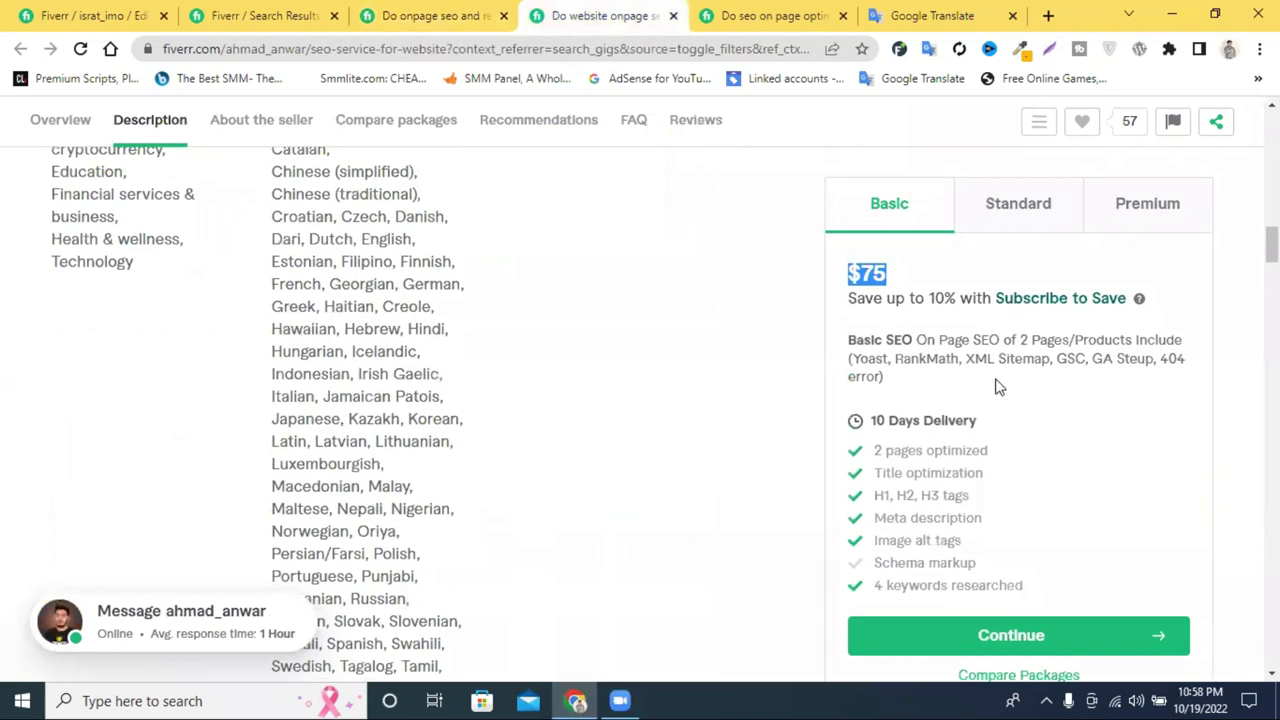
left_click(1095, 421)
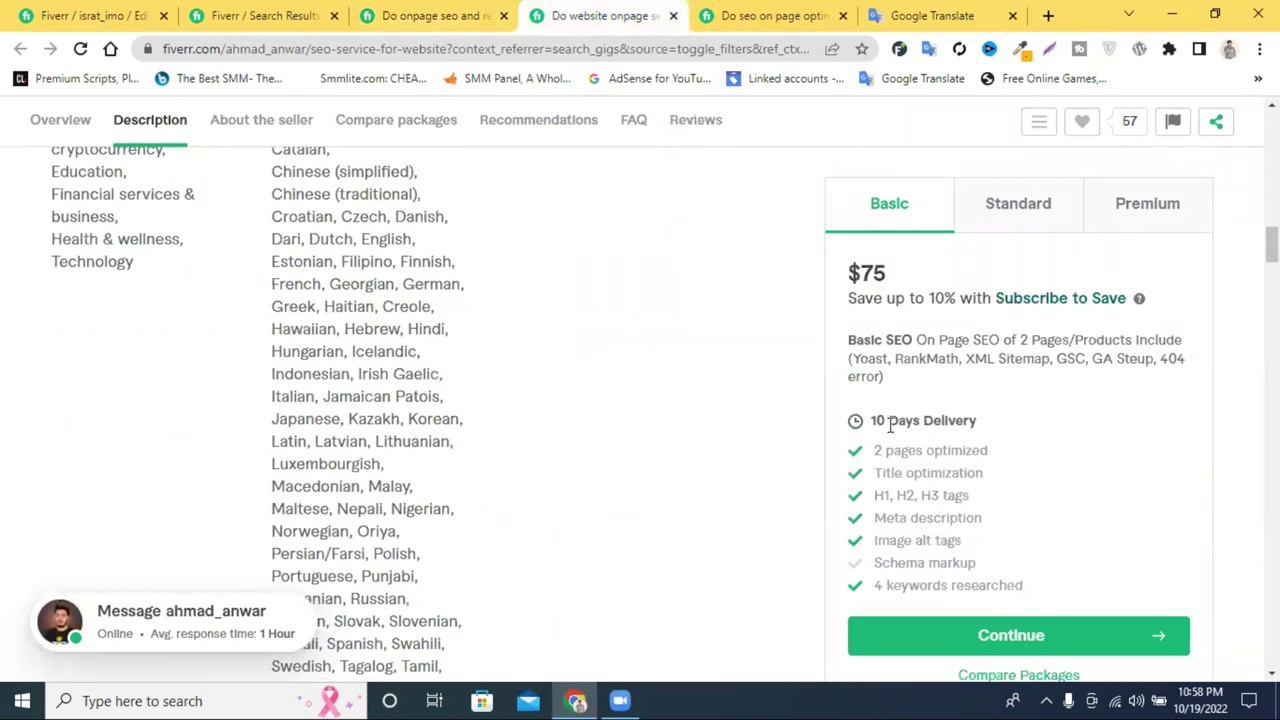
left_click(245, 14)
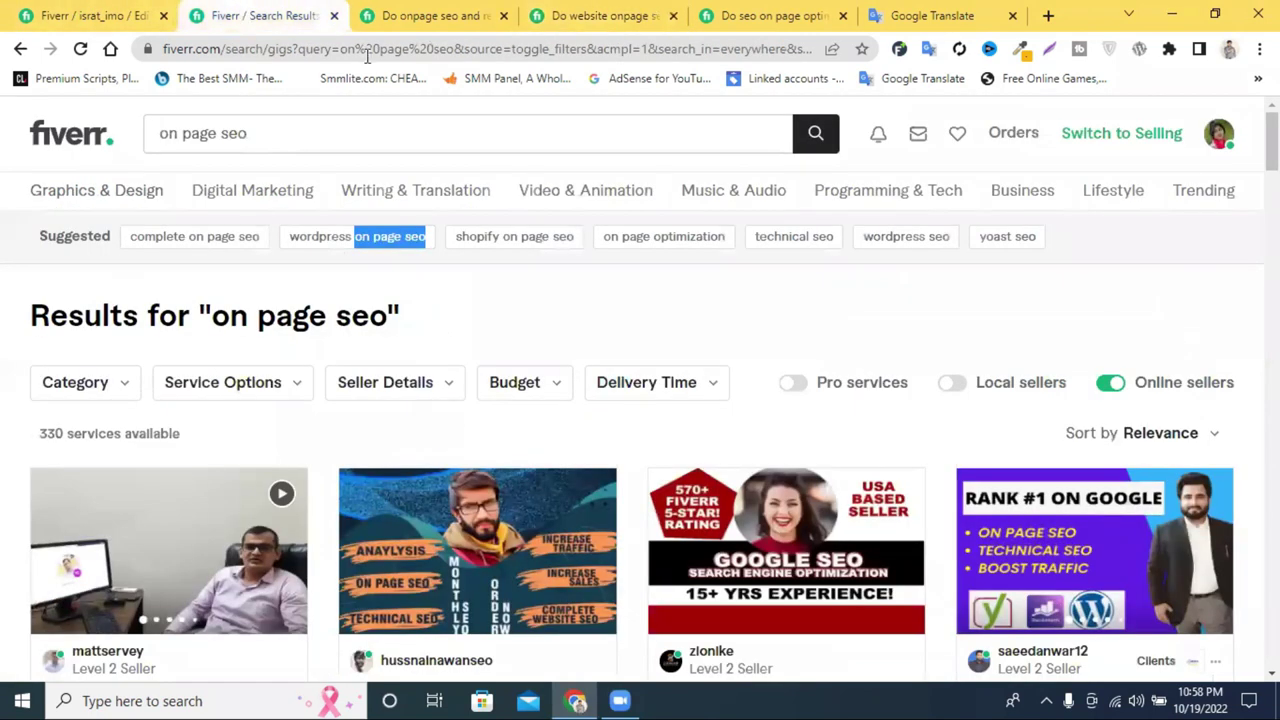
- Return to the gig being edited and set the Basic package's delivery time to 7 days
left_click(60, 10)
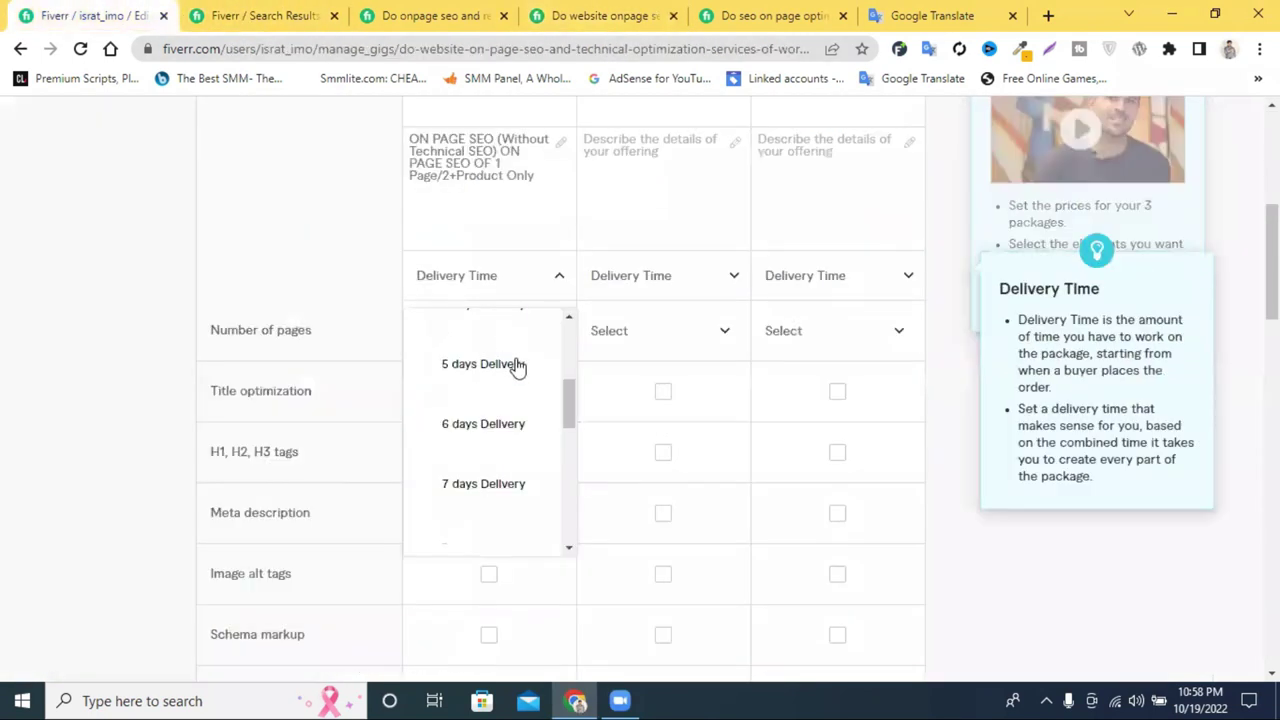
left_click(466, 484)
scroll(494, 363, "up", 2)
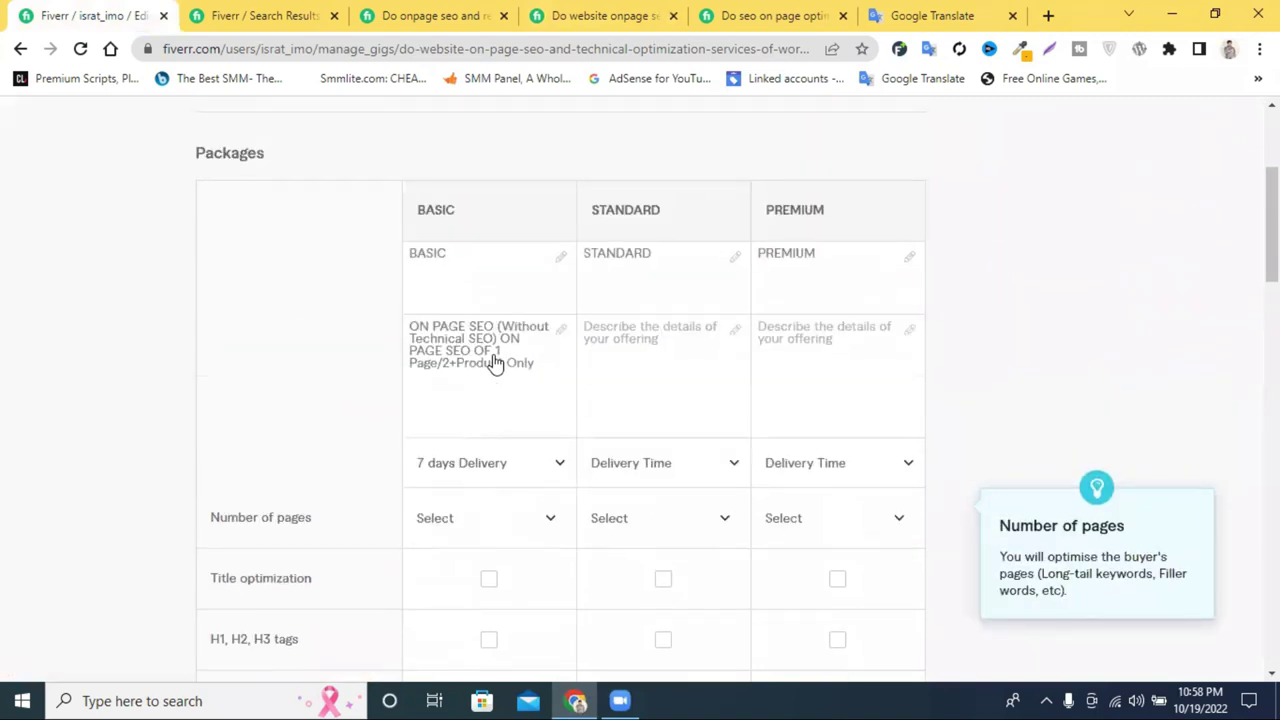
scroll(494, 360, "down", 4)
scroll(485, 505, "down", 3)
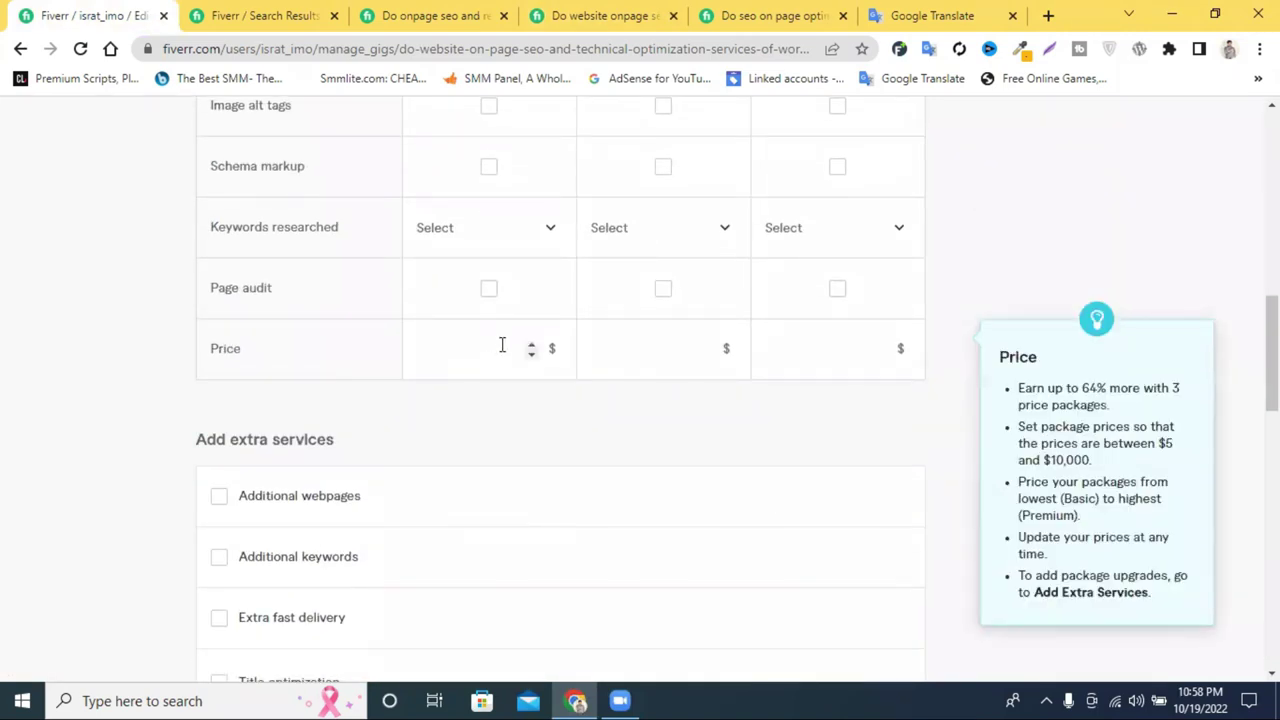
scroll(526, 346, "up", 1)
scroll(522, 343, "up", 5)
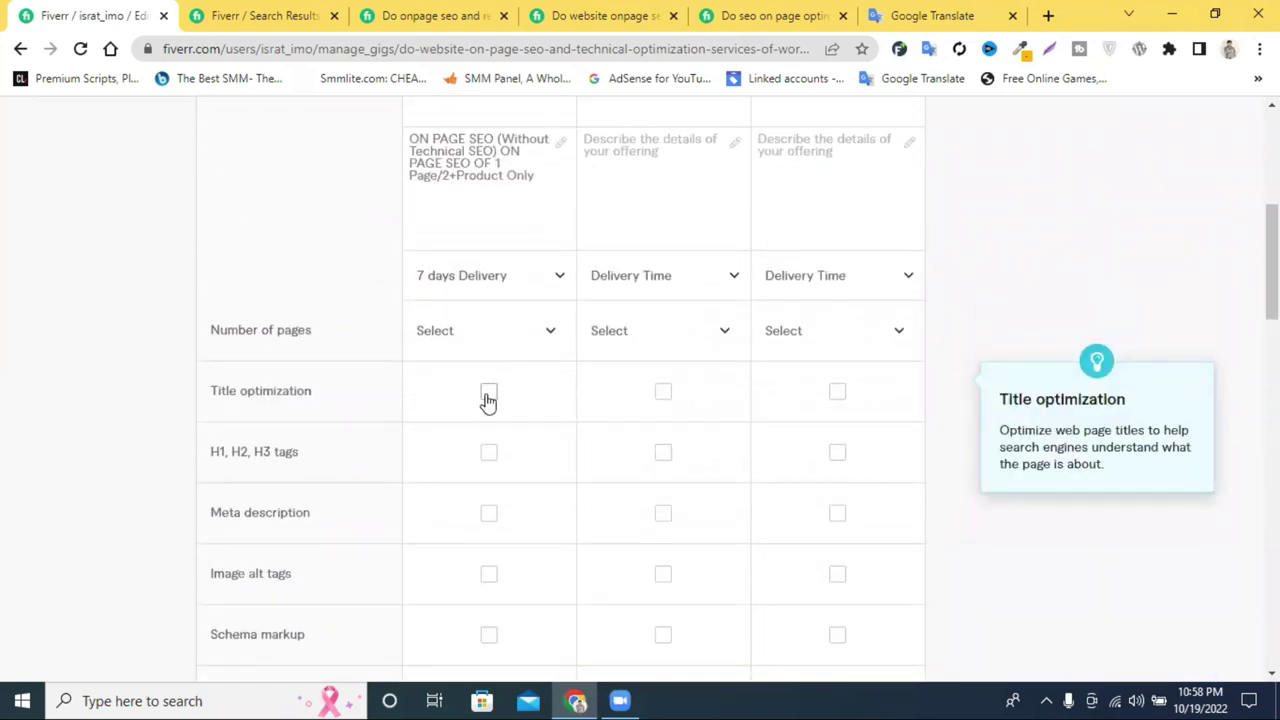
left_click_drag(224, 392, 369, 400)
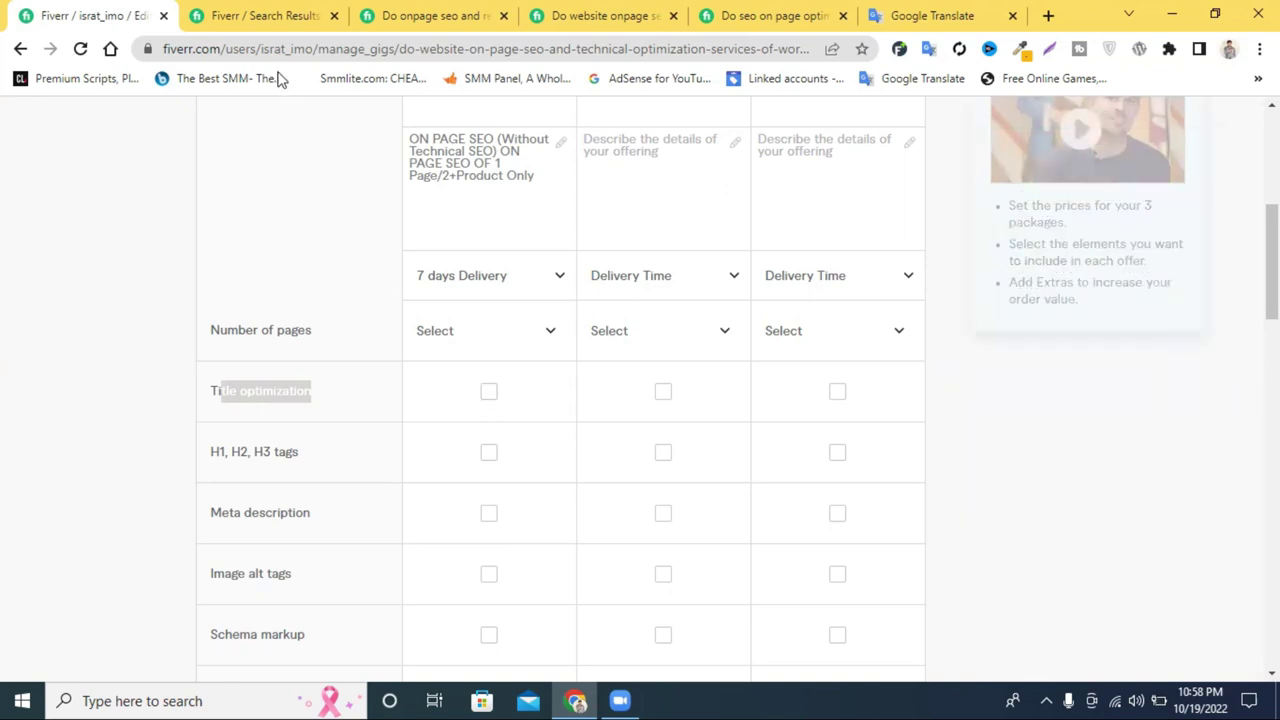
left_click_drag(244, 49, 380, 55)
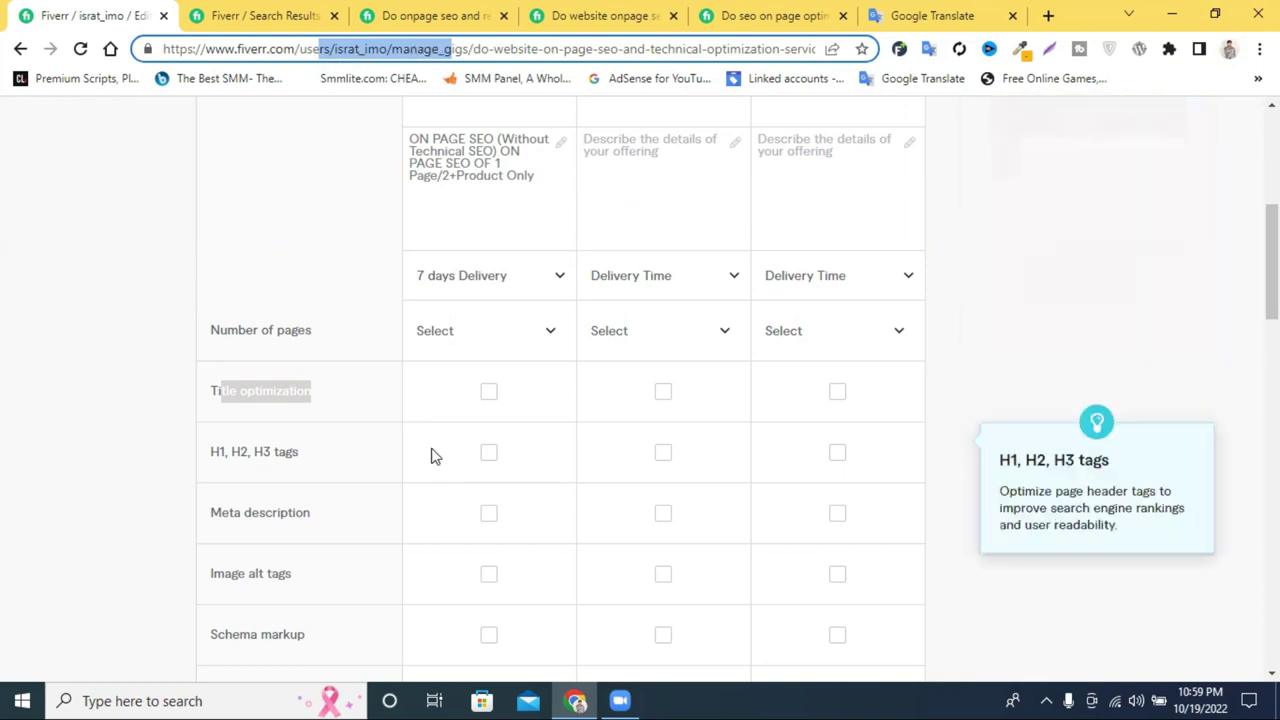
- Include Title optimization, H1, H2, H3 tags and Meta description in the Basic package
left_click(489, 397)
left_click(489, 394)
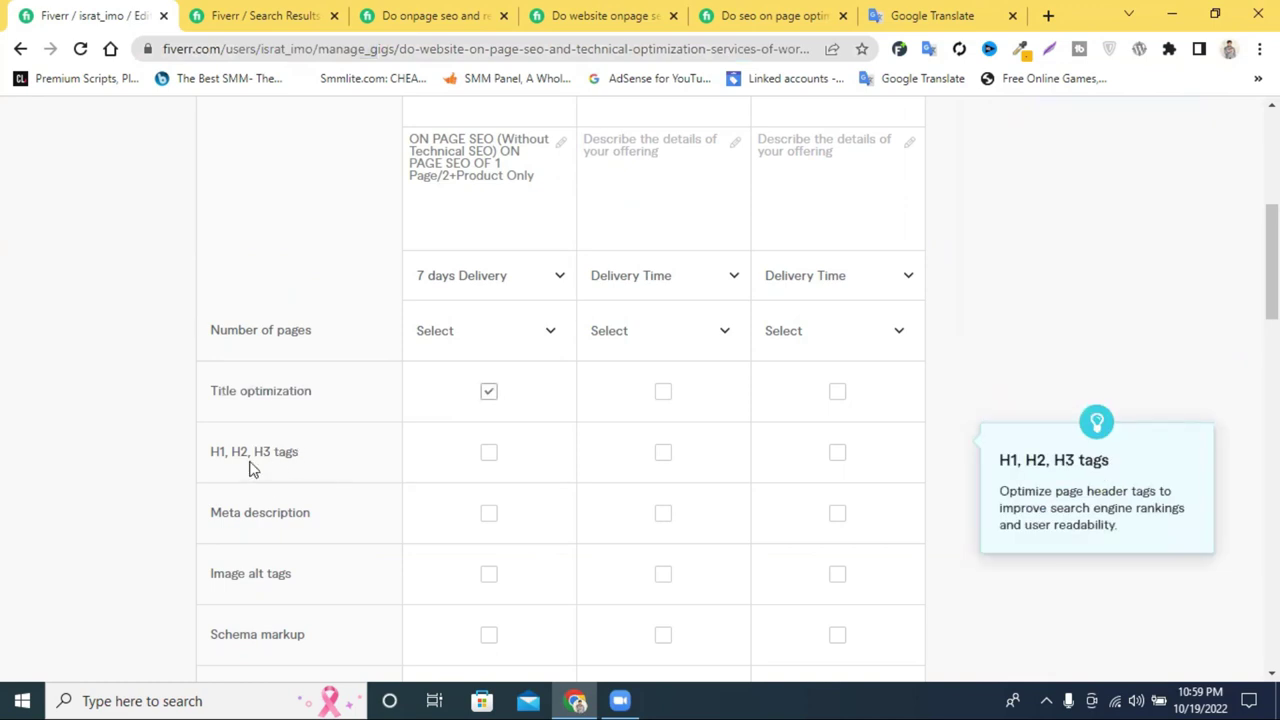
left_click(489, 456)
scroll(577, 457, "down", 2)
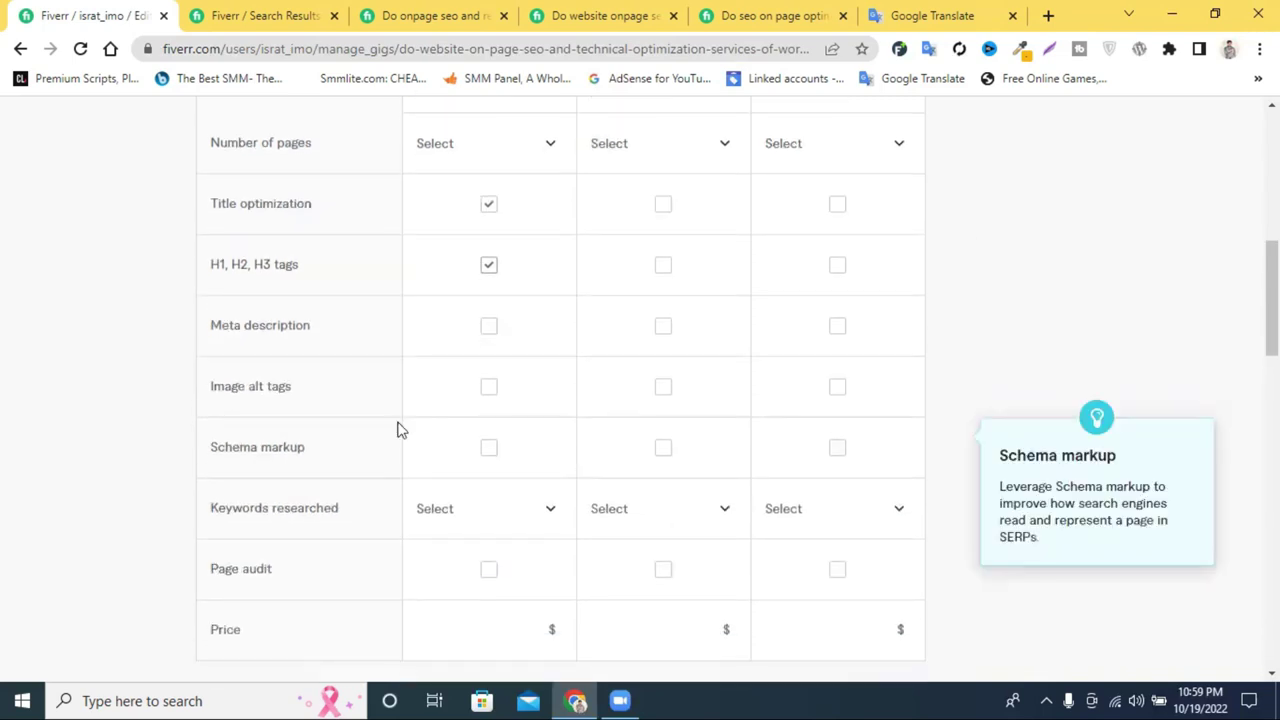
left_click(489, 331)
- Set the Basic package's keywords researched to 1 and its price to $10
scroll(503, 456, "down", 1)
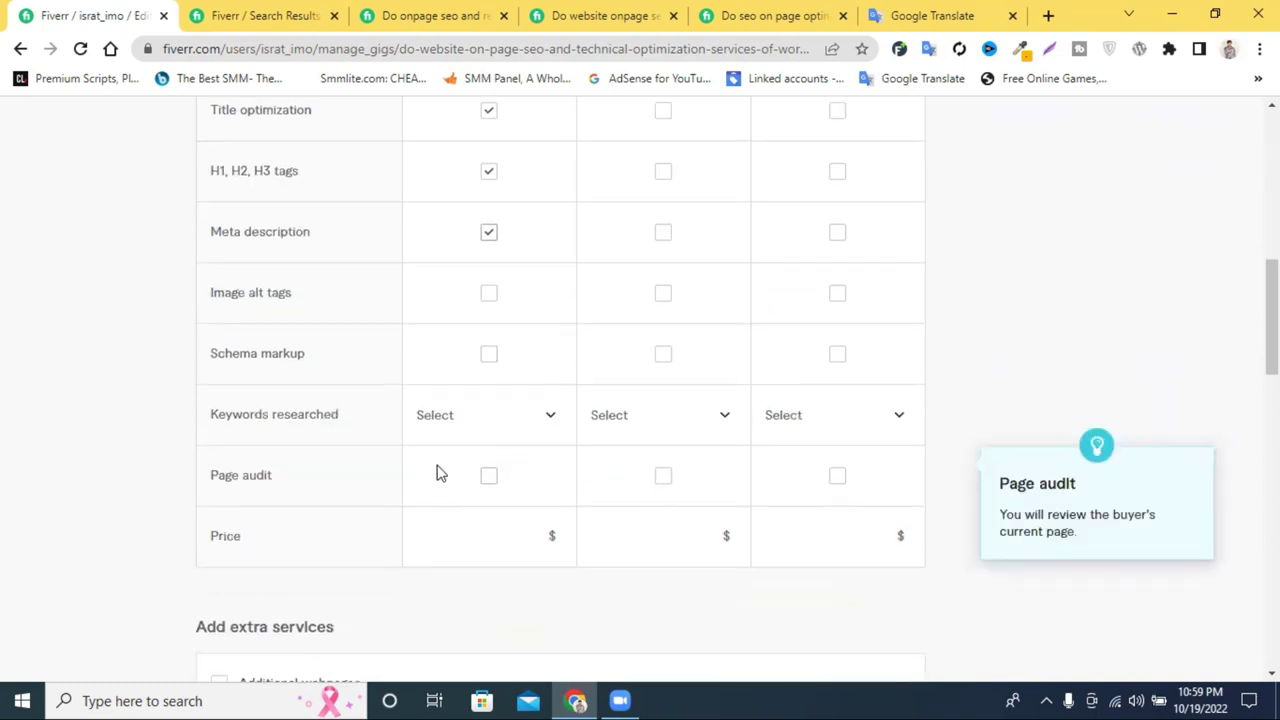
left_click(483, 428)
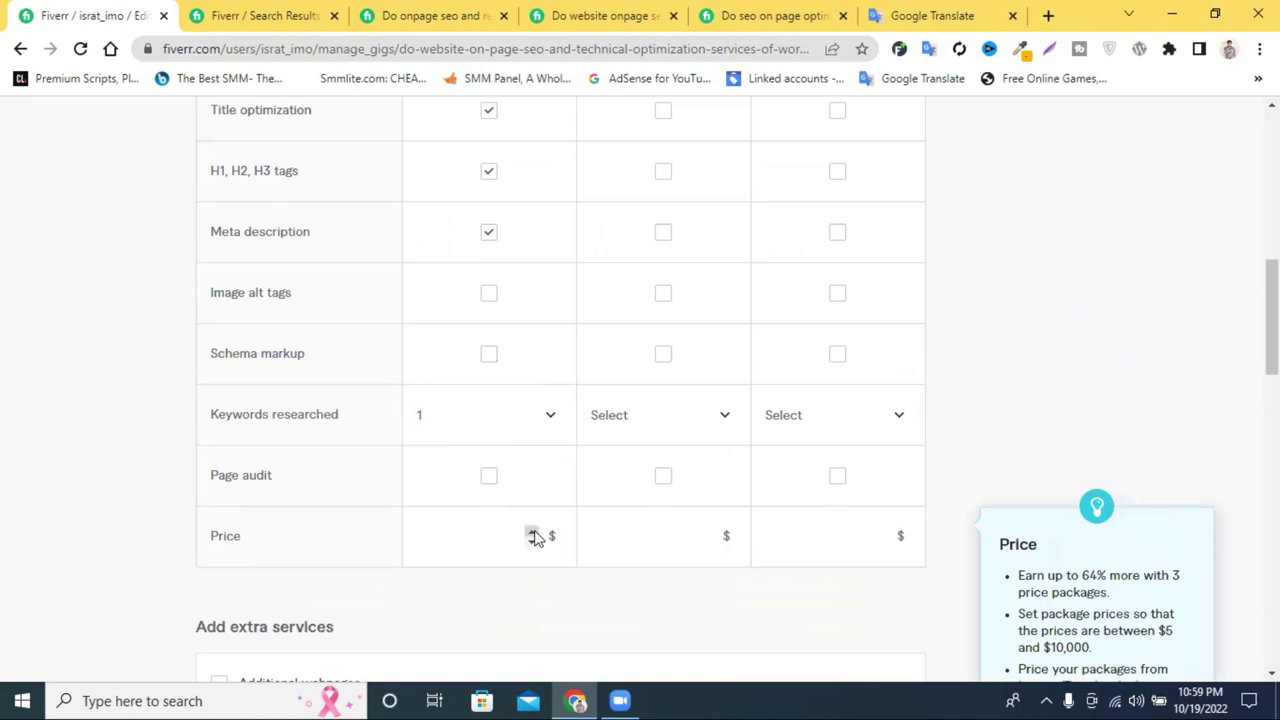
type("10")
left_click(533, 533)
- Change the Basic package's delivery time to 3 days
scroll(520, 450, "up", 5)
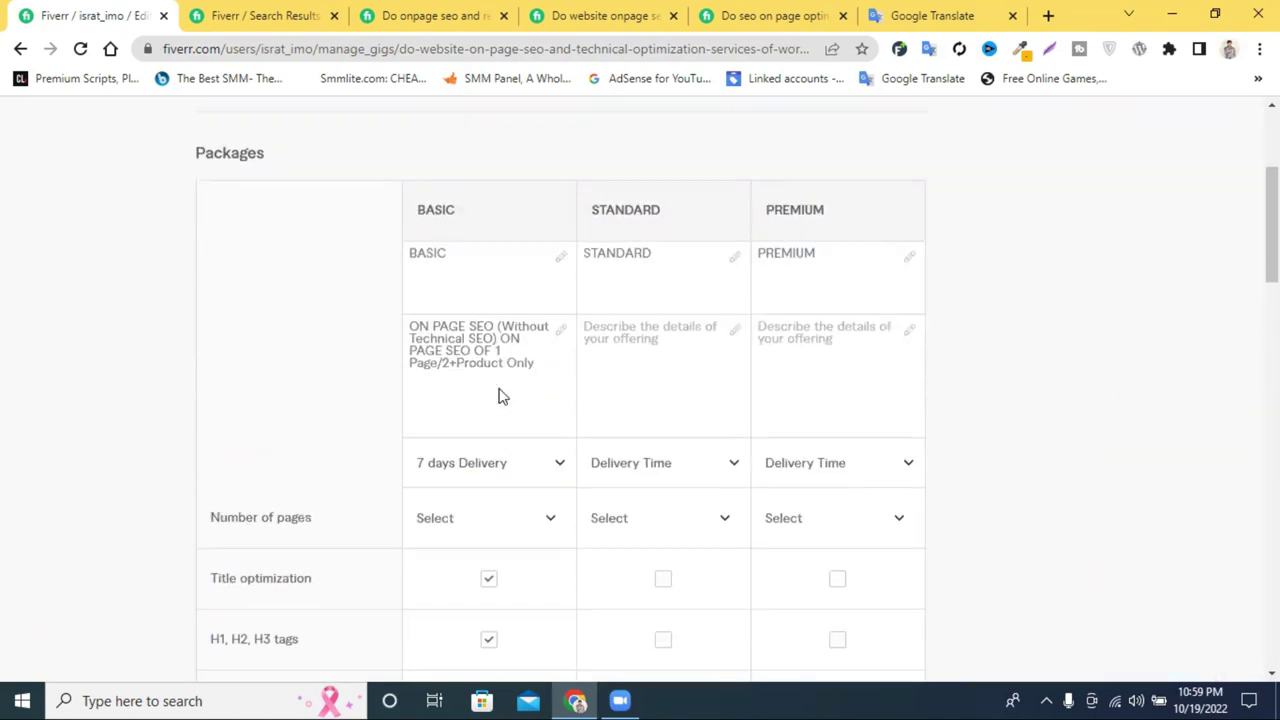
scroll(469, 343, "down", 2)
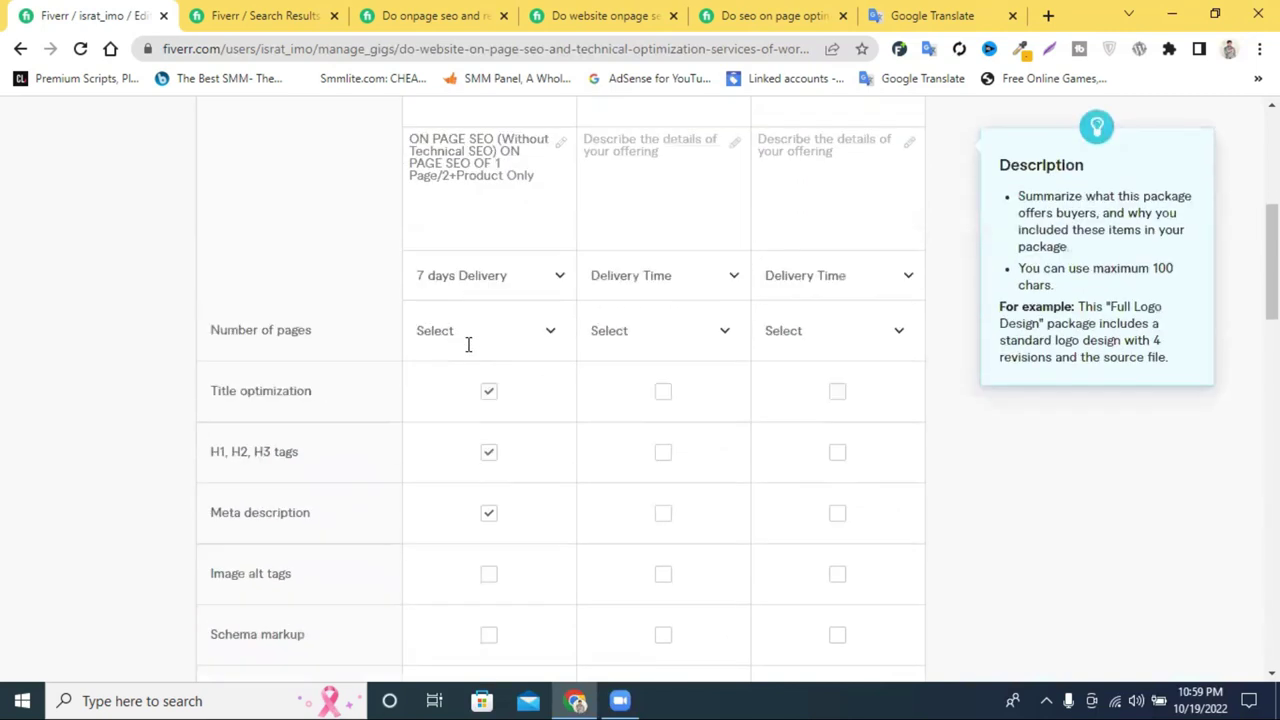
left_click(459, 285)
scroll(443, 490, "down", 1)
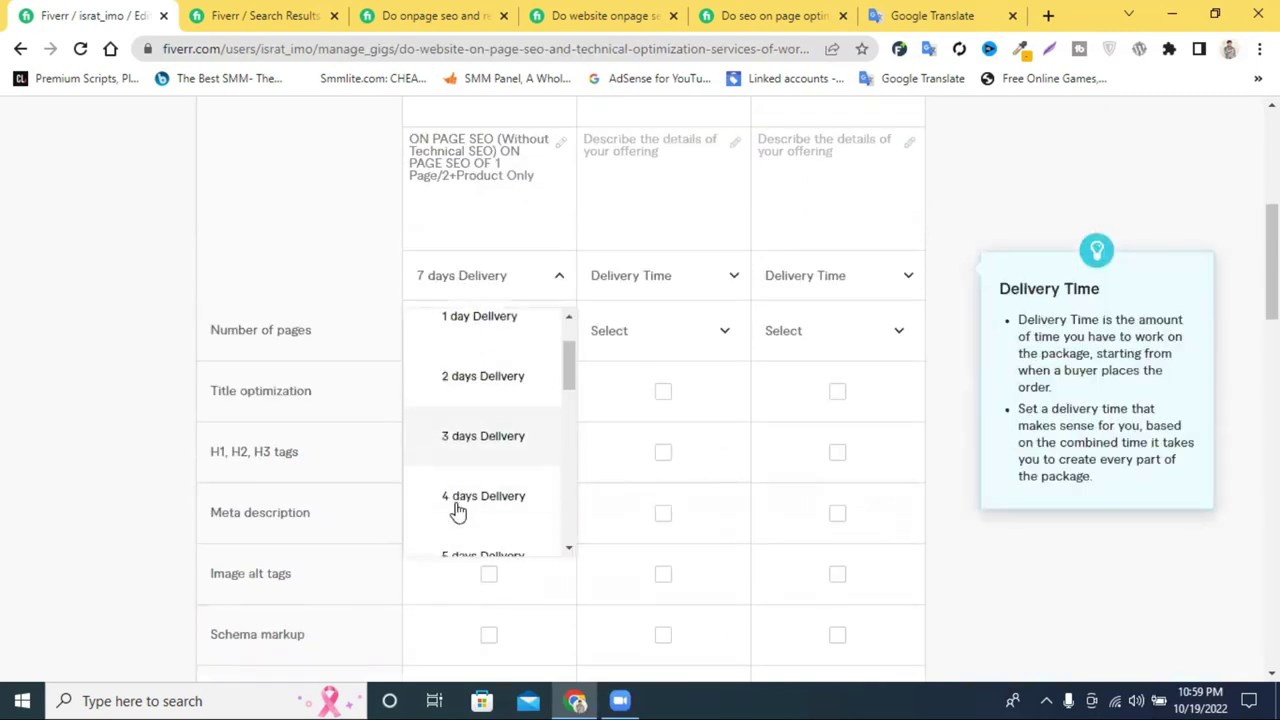
left_click(469, 434)
scroll(514, 343, "up", 2)
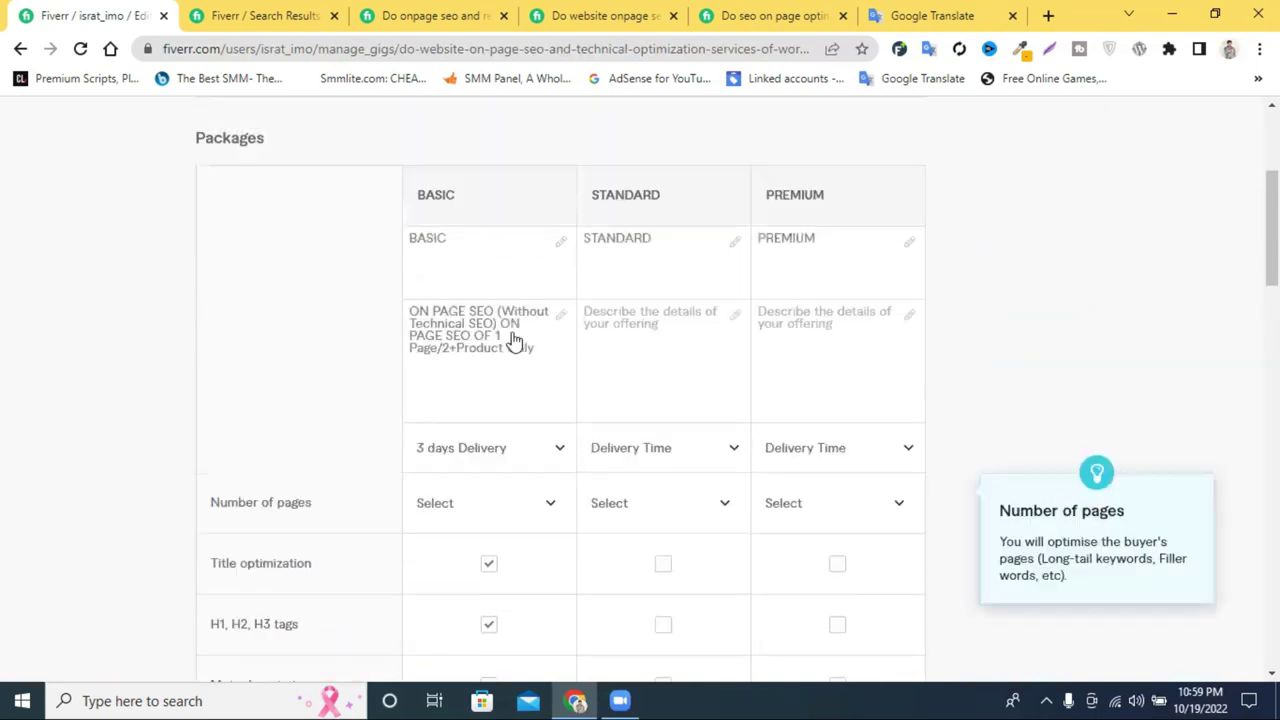
- Copy the full Basic package description into the Standard package description
left_click(634, 337)
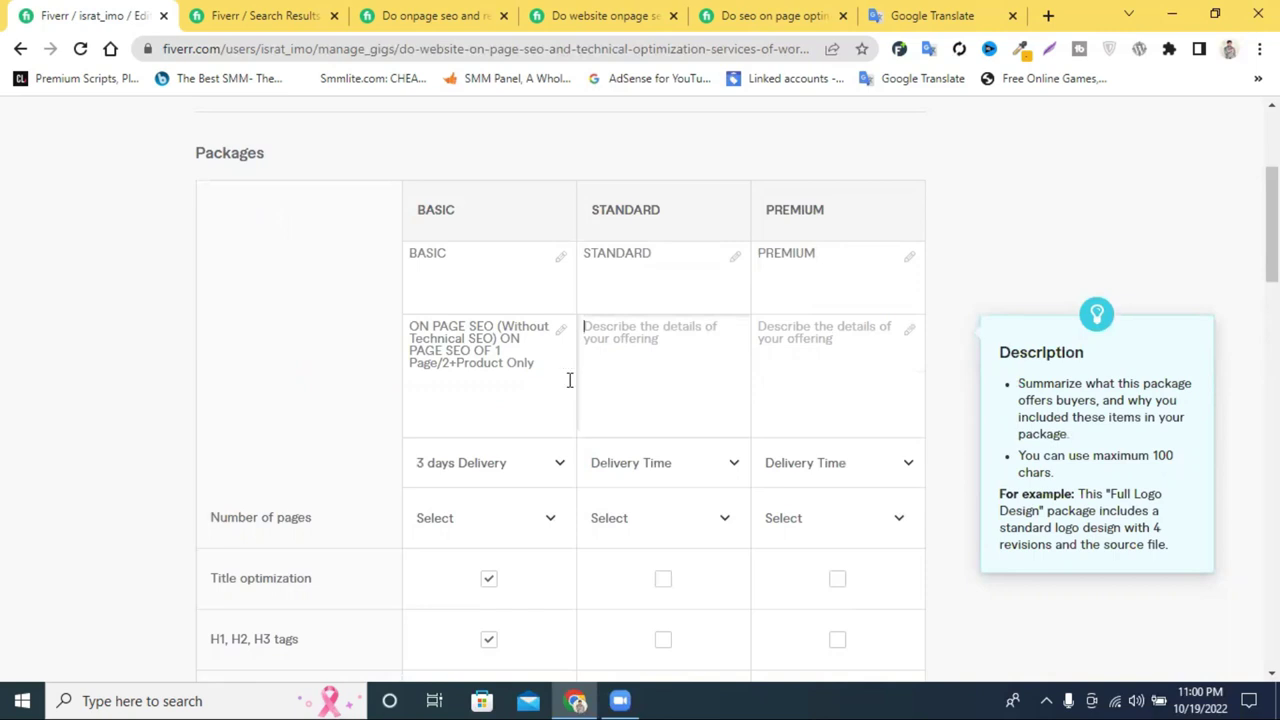
left_click(440, 331)
triple_click(440, 331)
key("ctrl+c")
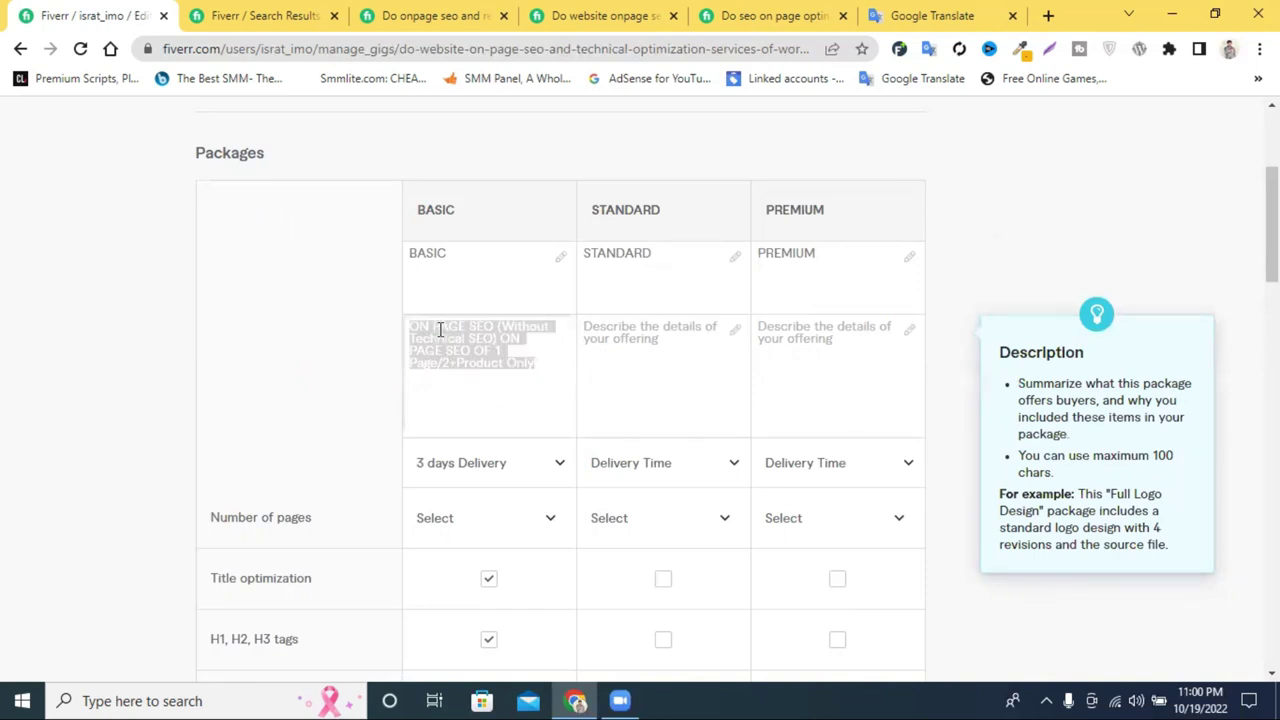
left_click(660, 338)
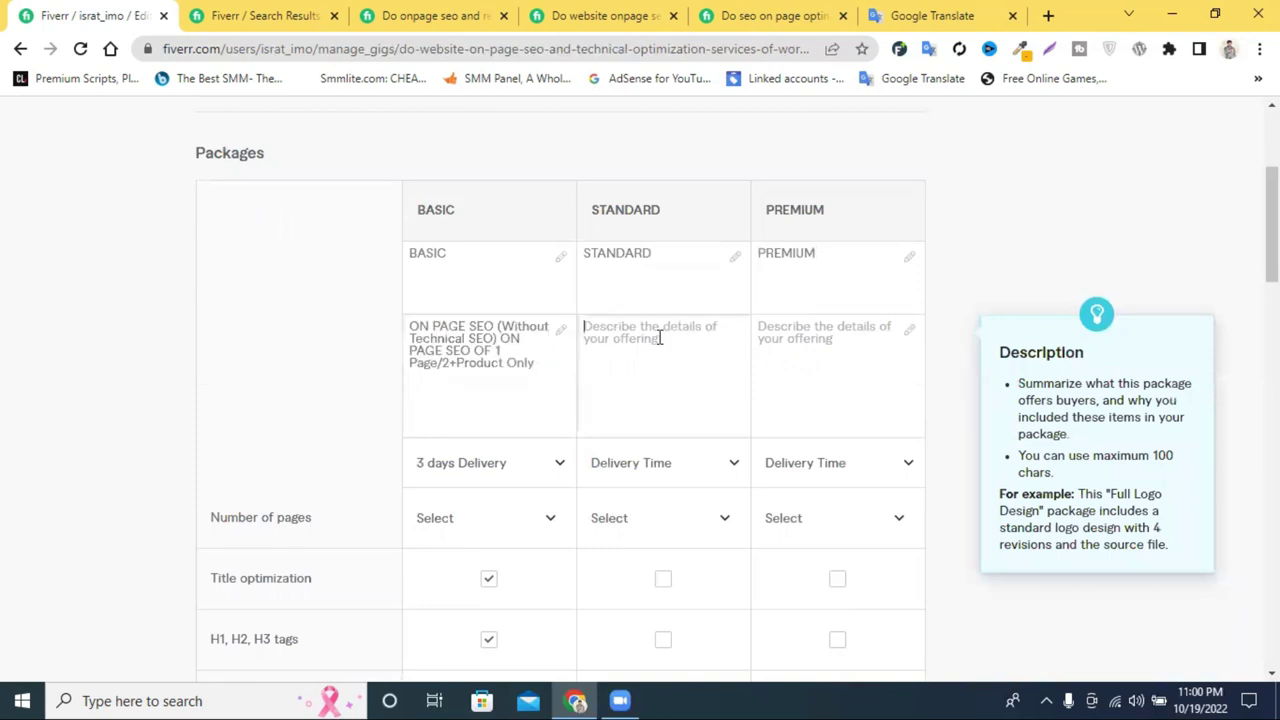
key("ctrl+v")
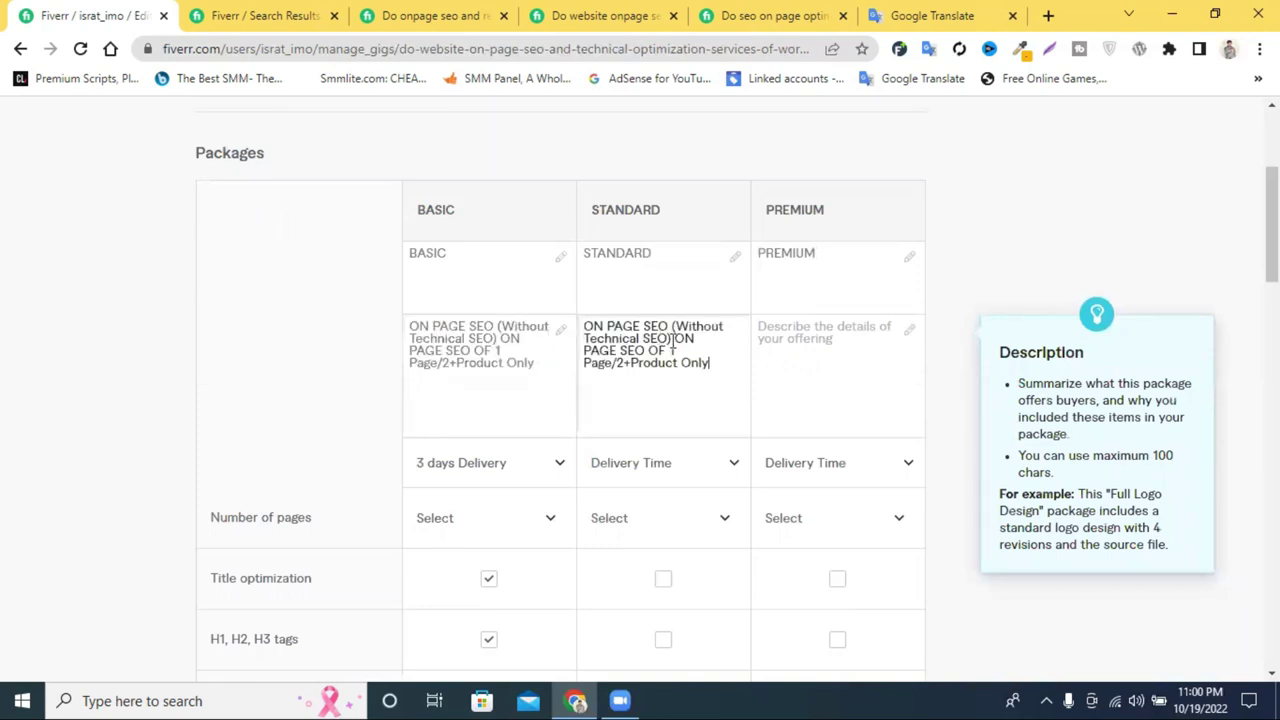
- Reword the start of the Standard description to "ON PAGE SEO & Technical SEO For", removing the parentheses and "Without"
left_click(669, 340)
key("BackSpace")
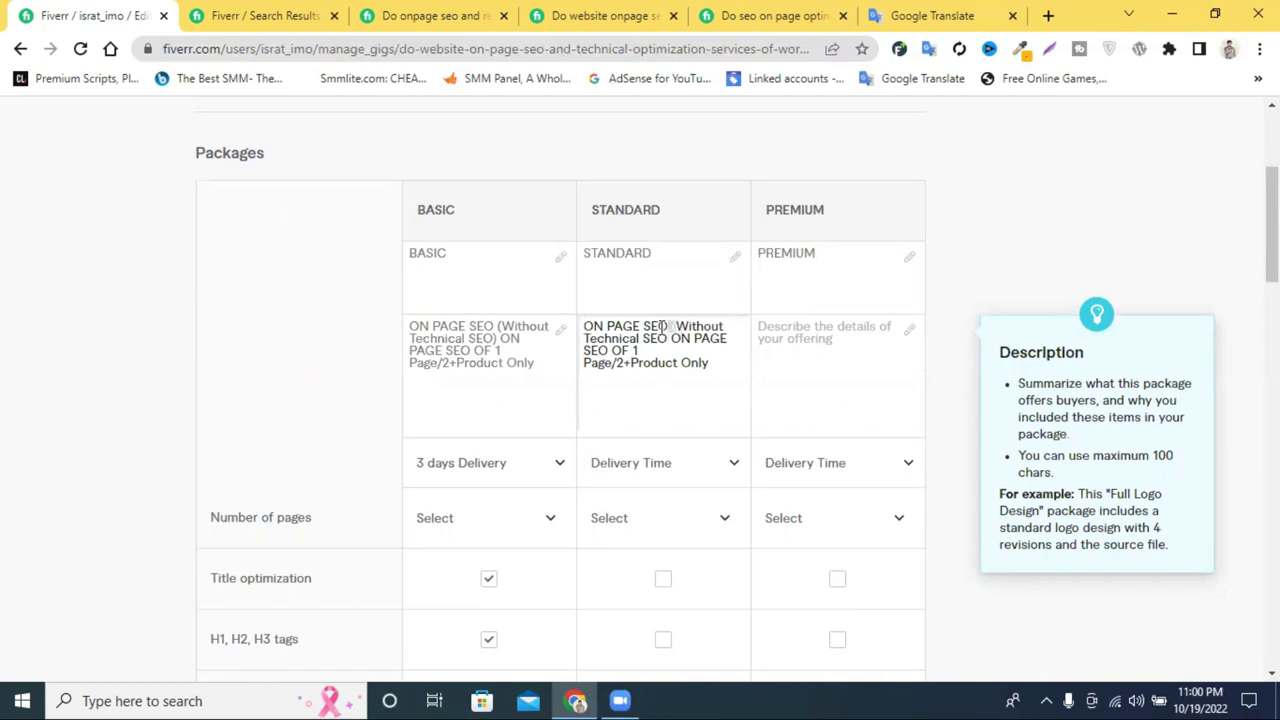
left_click_drag(673, 327, 727, 327)
key("BackSpace")
key("BackSpace")
key("BackSpace")
type("&")
left_click(672, 342)
type("For")
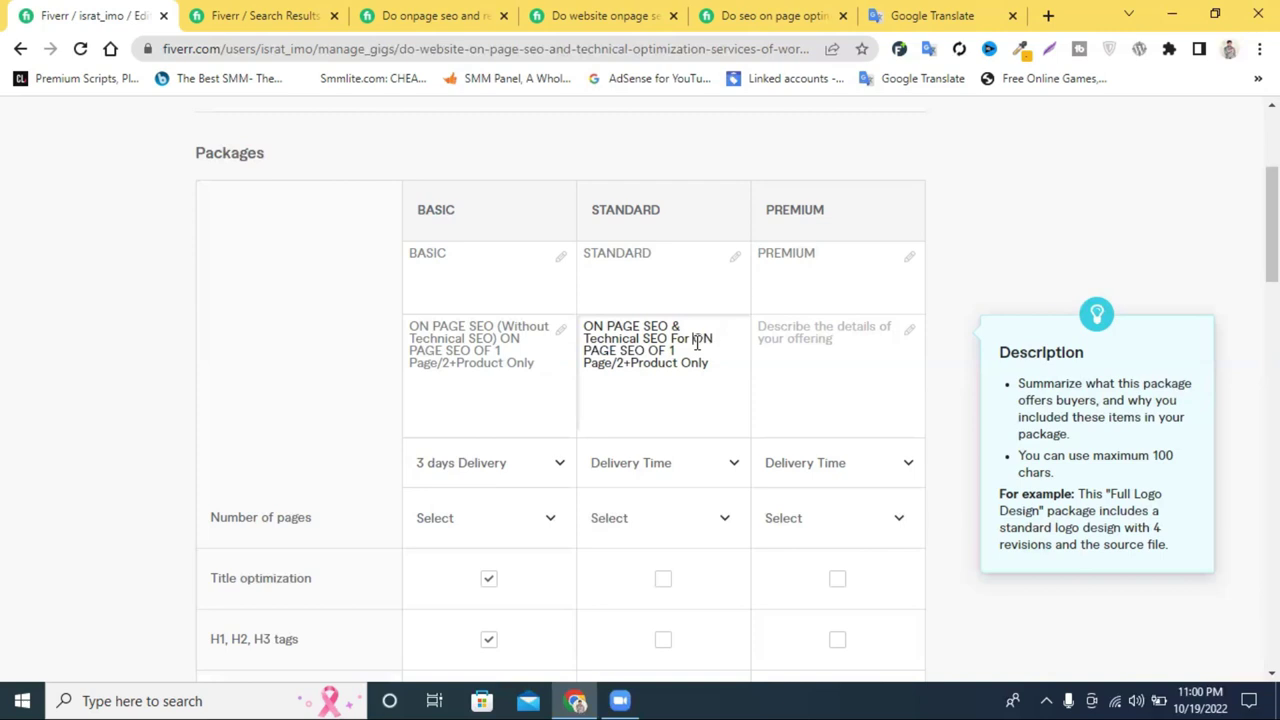
- Replace the rest of the Standard description after "For" with "Ranking In Google"
left_click_drag(697, 342, 714, 367)
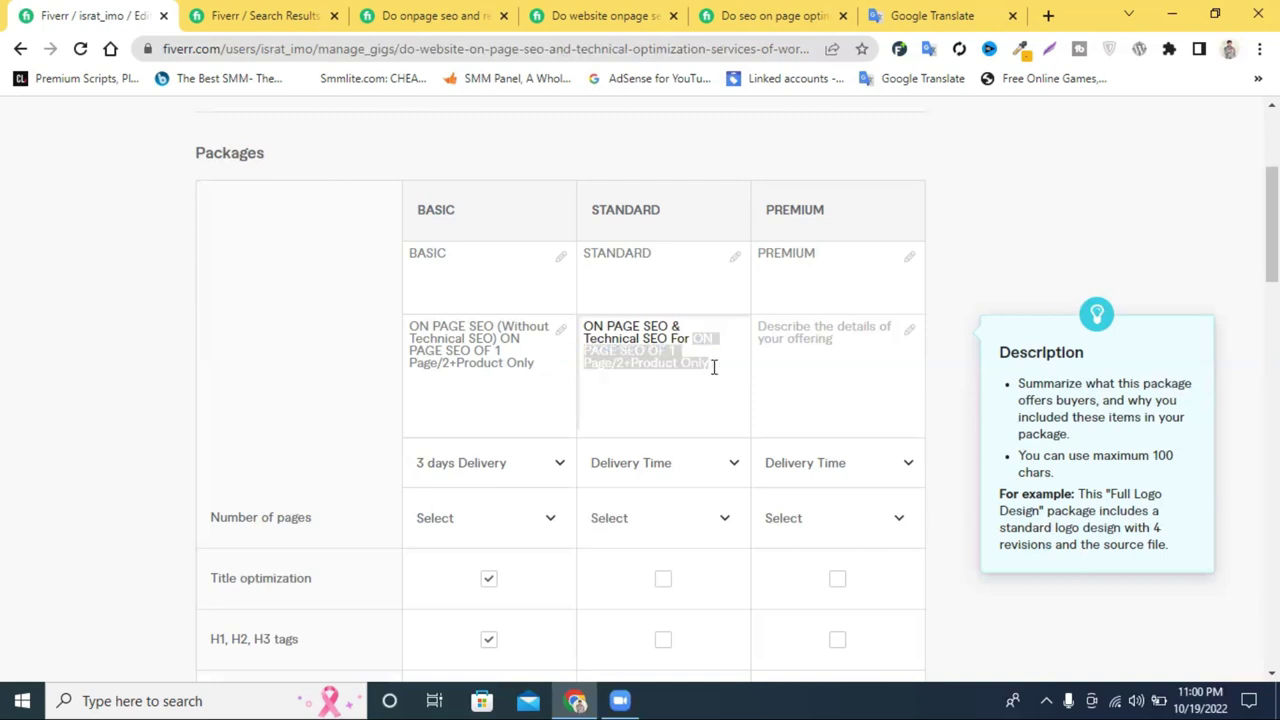
key("BackSpace")
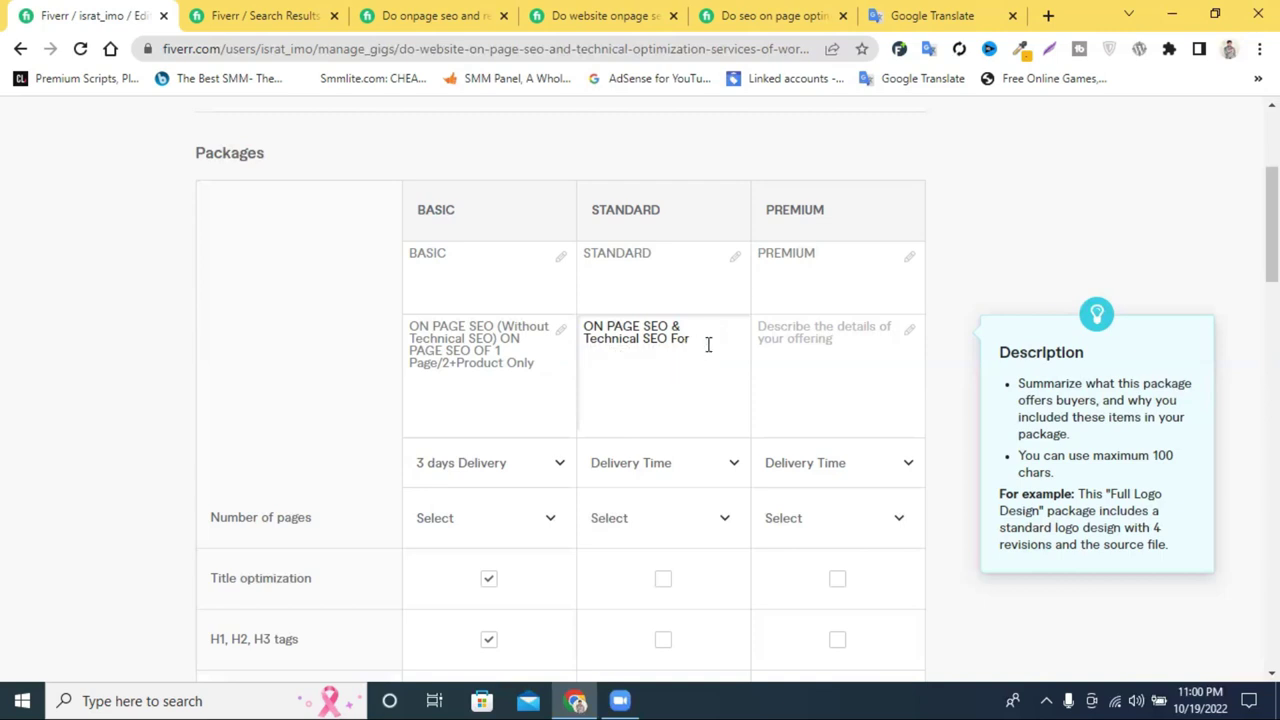
type("Ranking In Google")
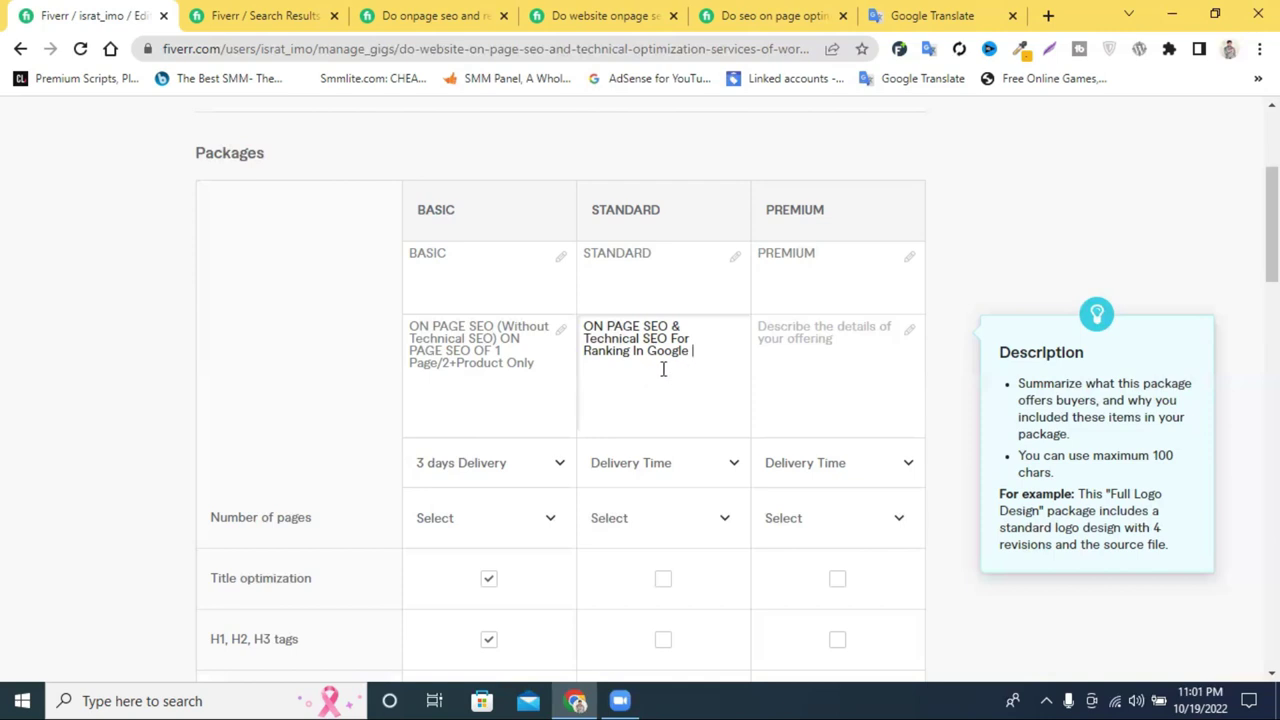
- Extend the Standard package description after "Ranking In Google" with "Search Result (UpTo 4+ page/Products)"
double_click(638, 352)
key("BackSpace")
type("In")
left_click(697, 352)
type("Search Result (Up")
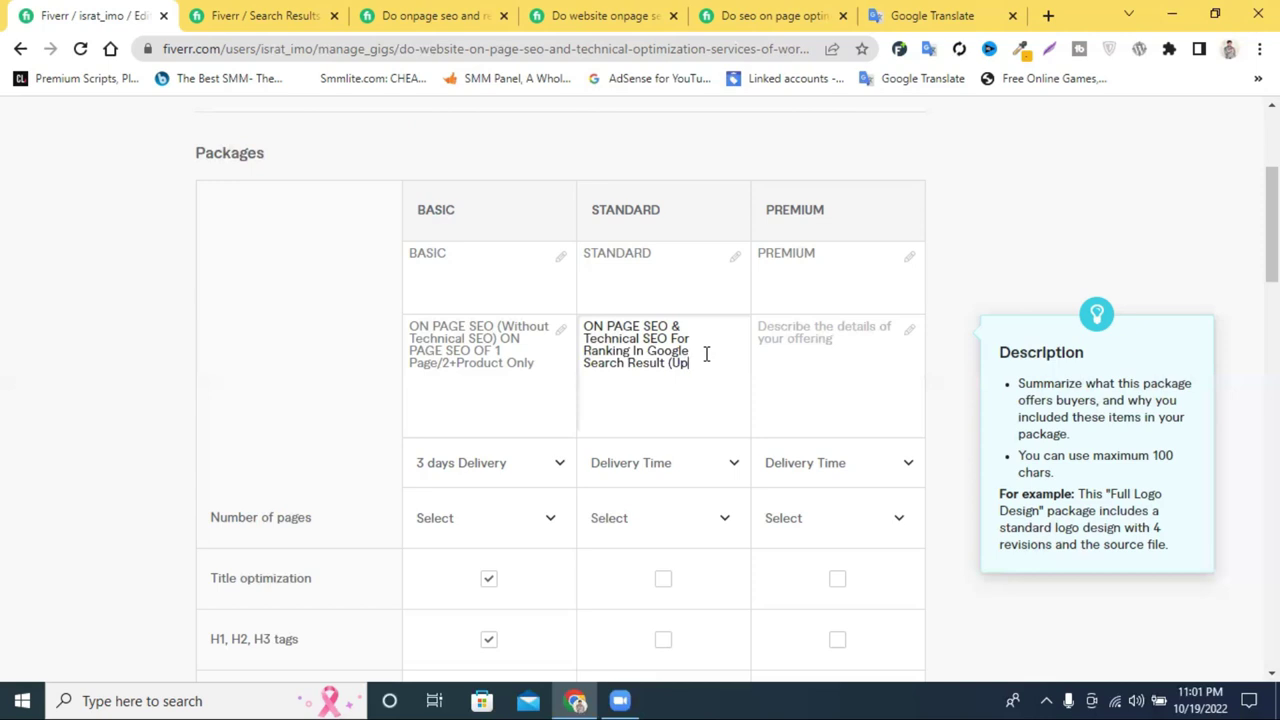
type("To 4+ page/Pr")
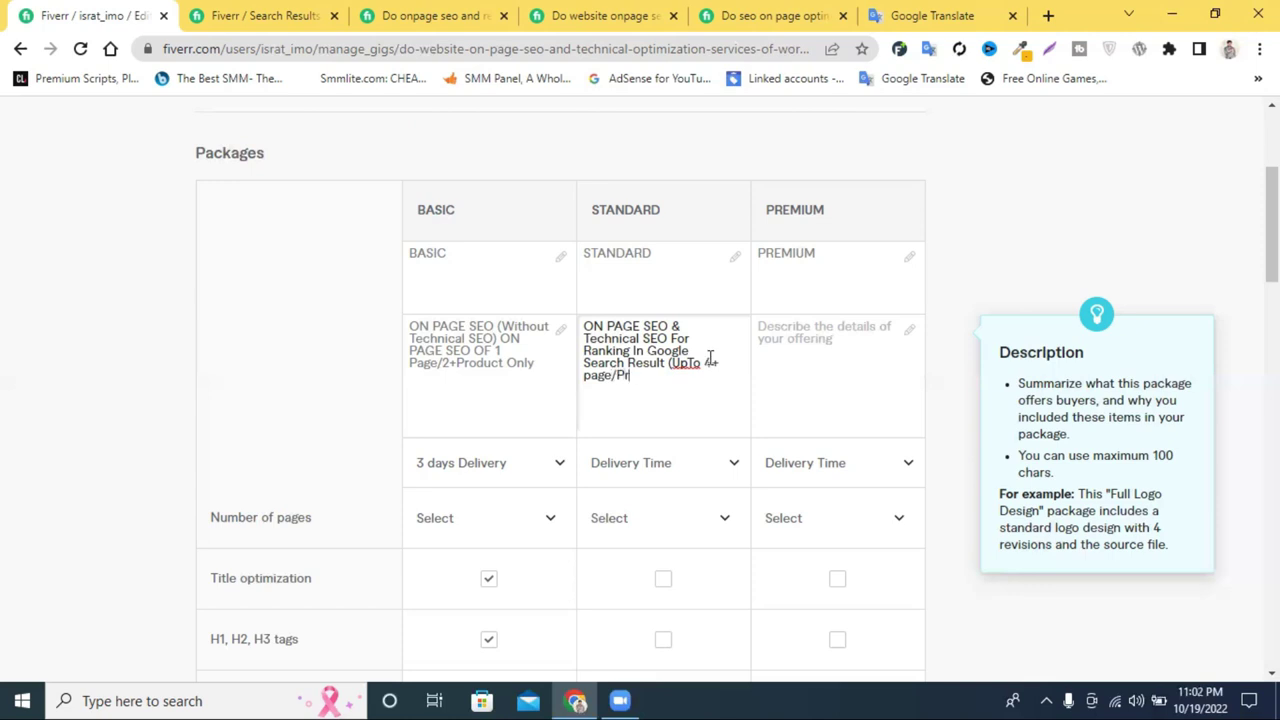
type("oducts)")
right_click(688, 362)
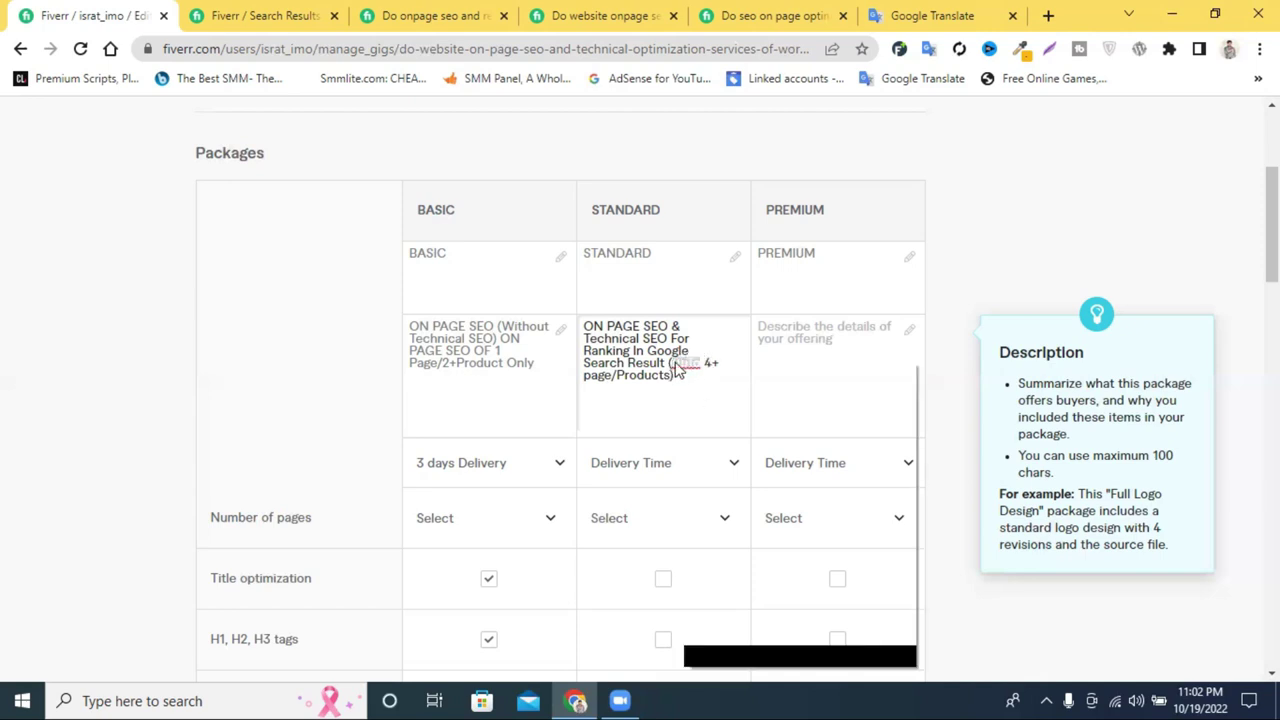
left_click(593, 355)
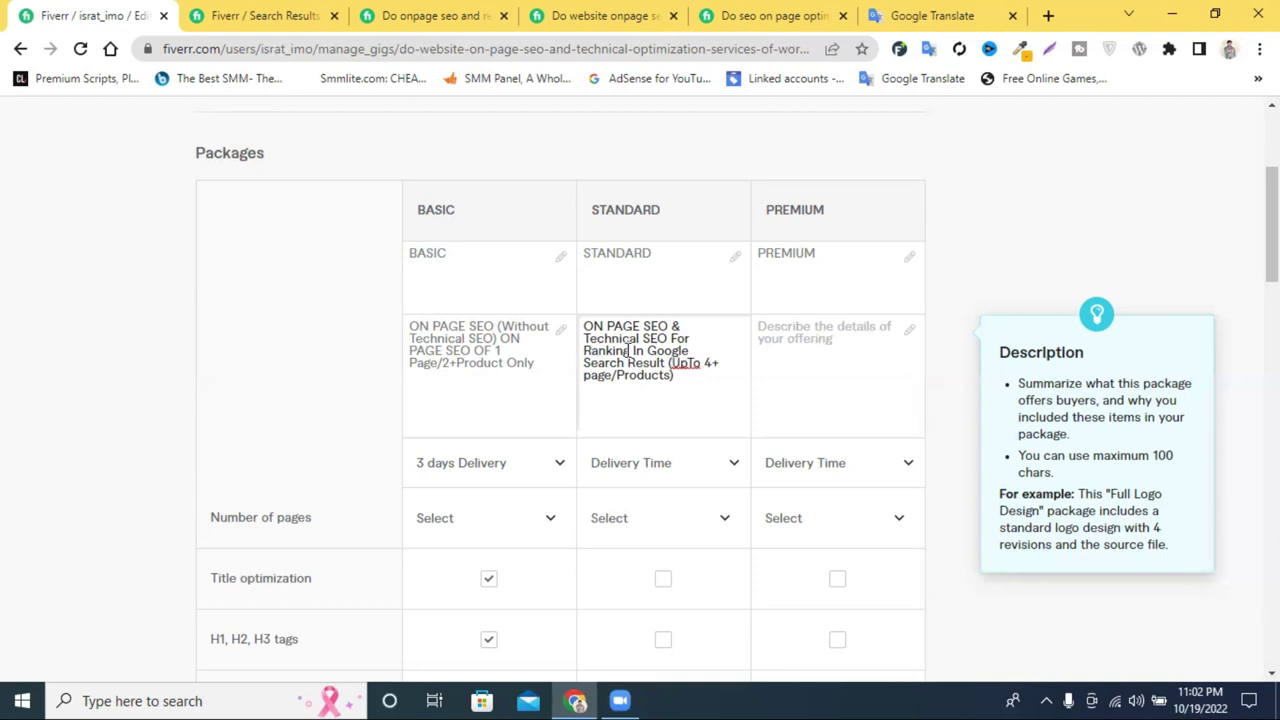
- Copy the full Standard package description into the Premium package description
key("ctrl+a")
key("ctrl+c")
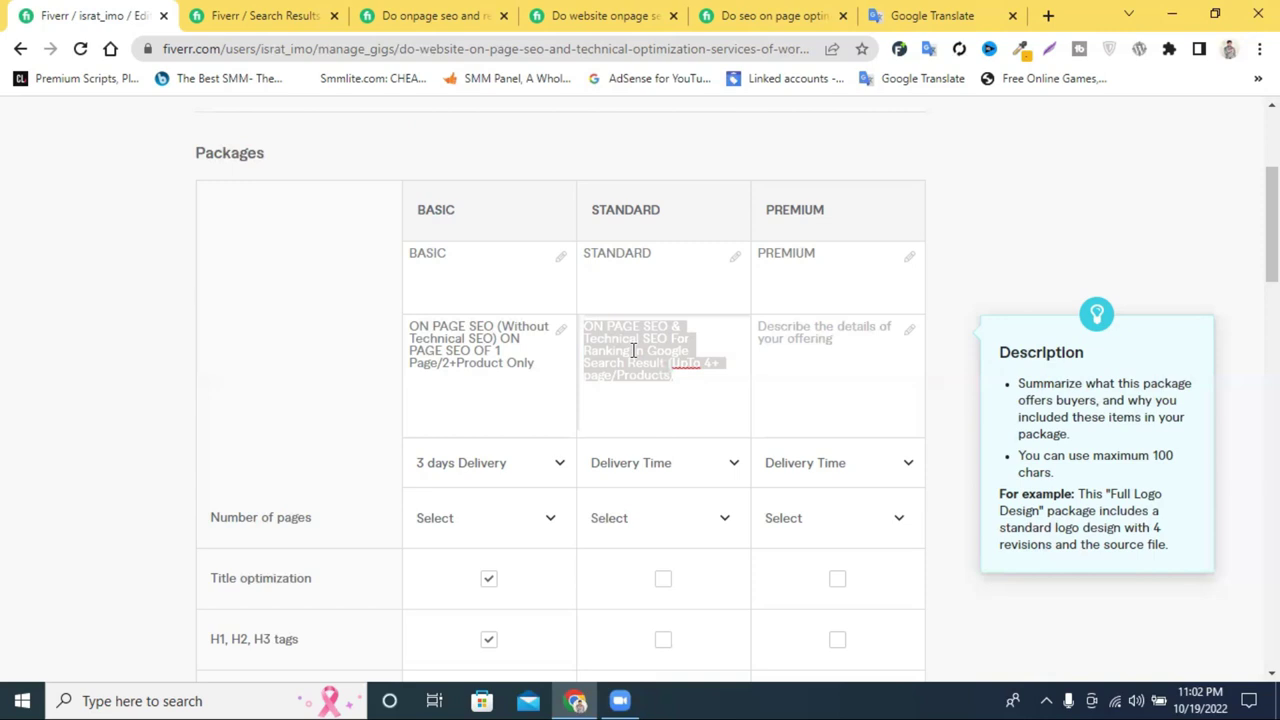
left_click(800, 343)
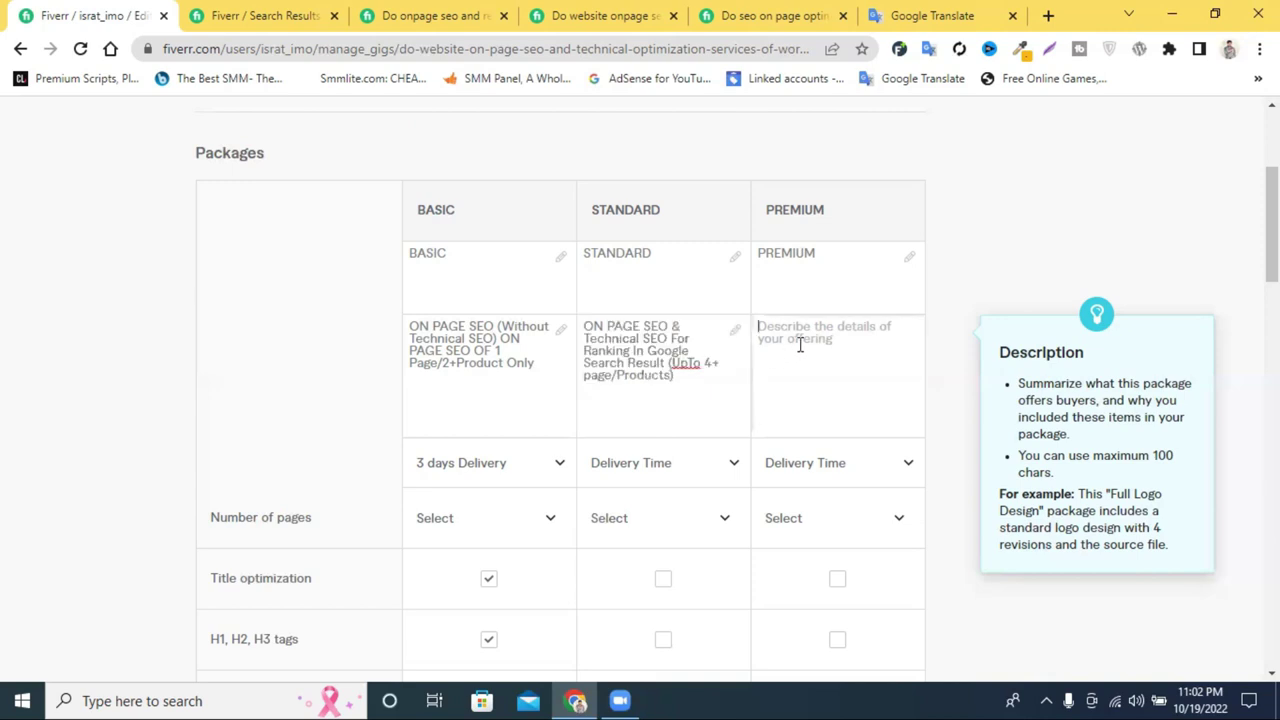
key("ctrl+v")
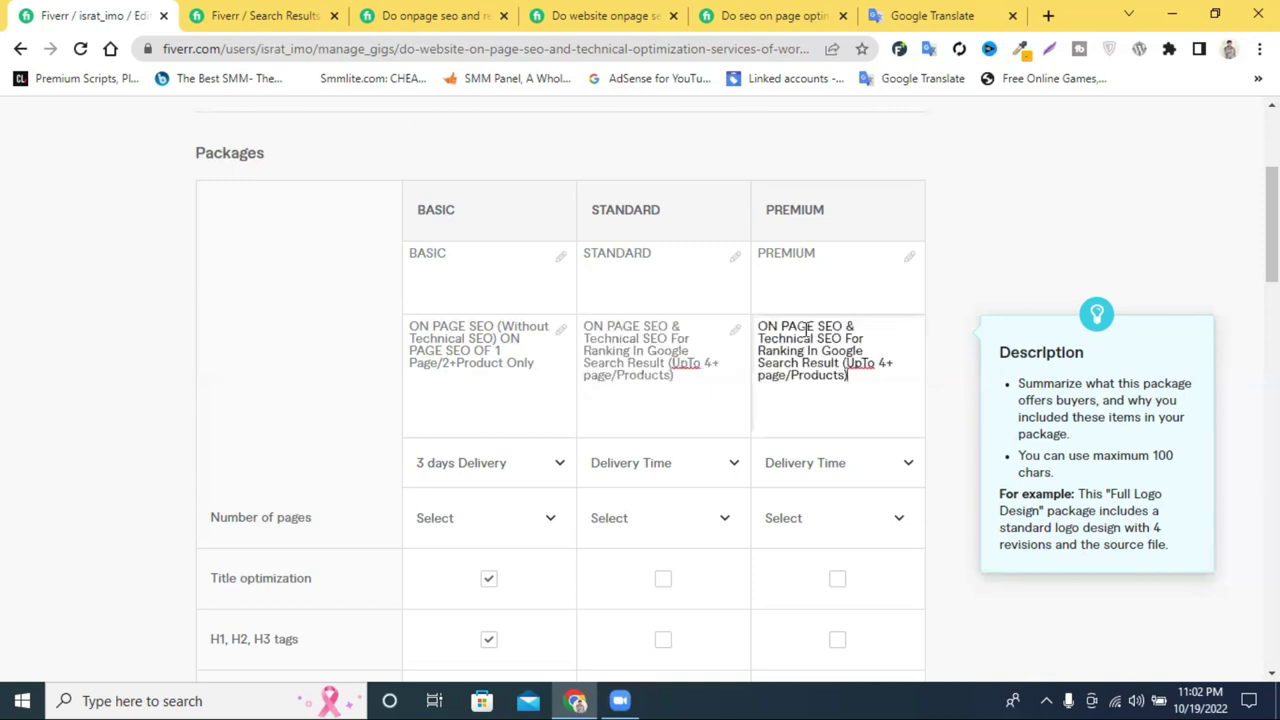
- Replace "ON PAGE SEO" in the Premium description with "complete on page seo" copied from the Fiverr search suggestions, without a leading blank line
left_click(250, 12)
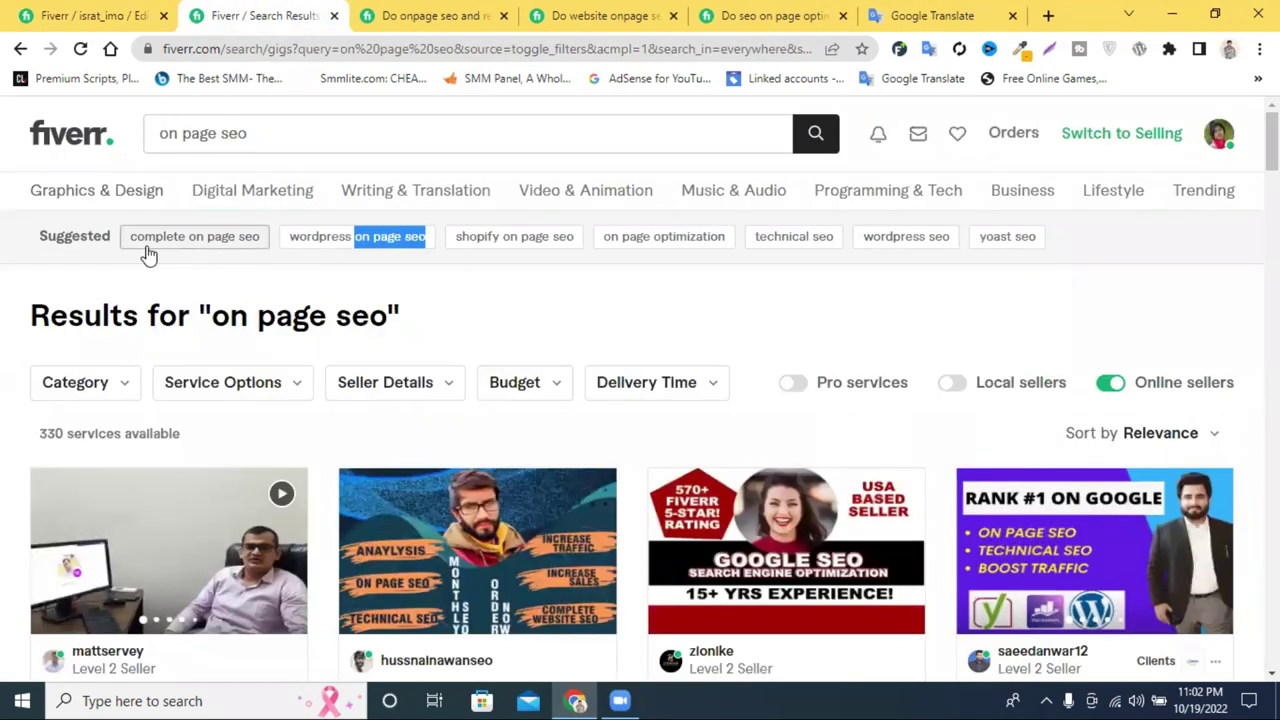
left_click_drag(120, 237, 260, 236)
key("ctrl+c")
left_click(100, 15)
left_click(770, 325)
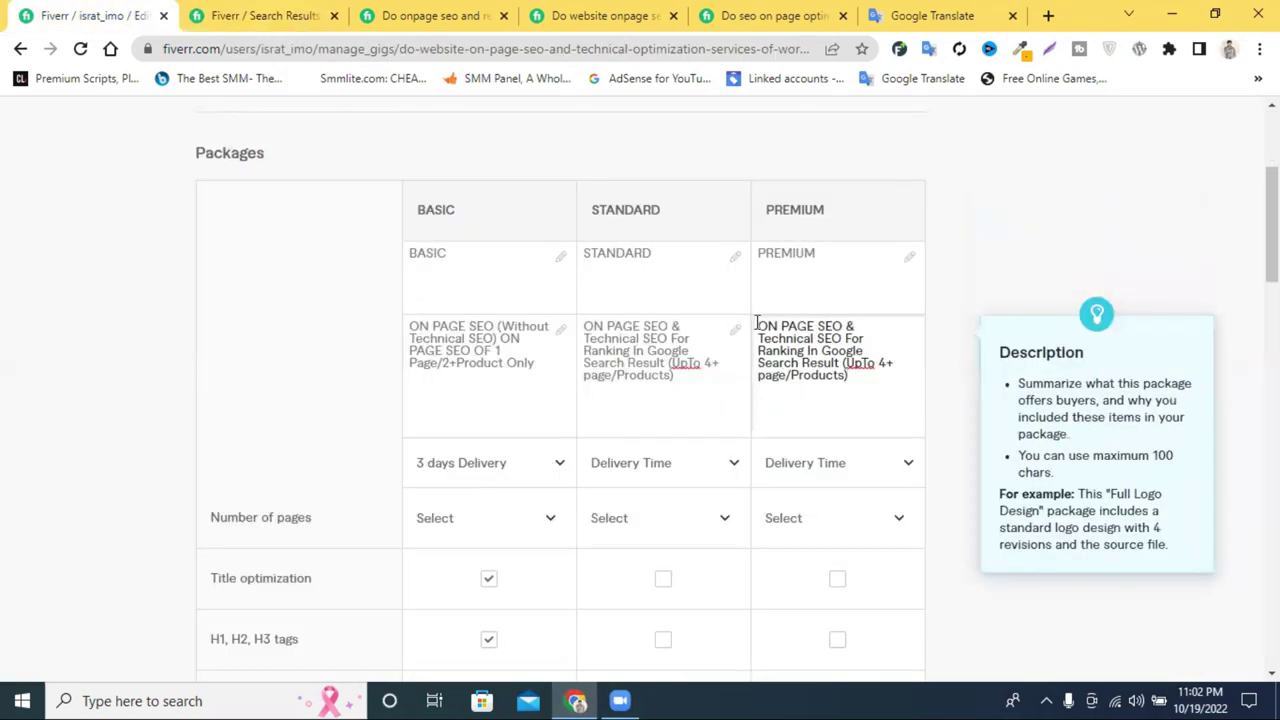
left_click_drag(775, 323, 839, 323)
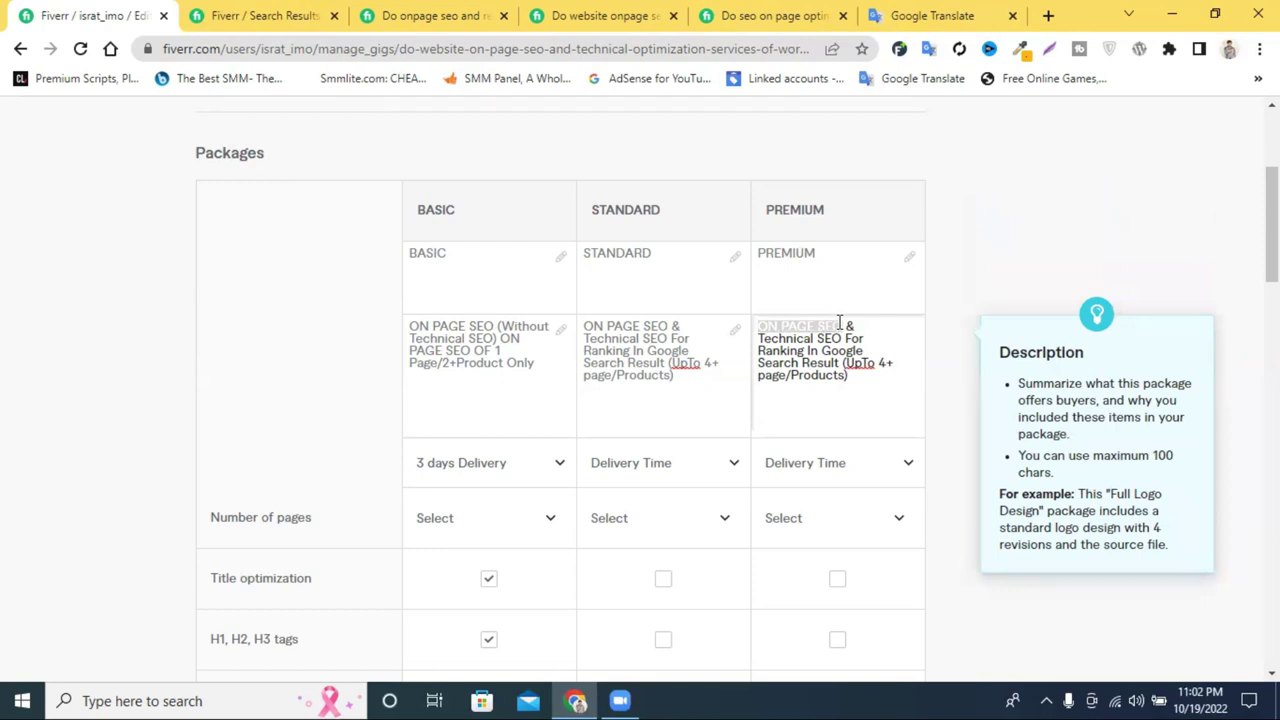
mouse_move(839, 323)
left_mouse_down()
mouse_move(818, 325)
mouse_move(839, 323)
left_mouse_up()
key("ctrl+v")
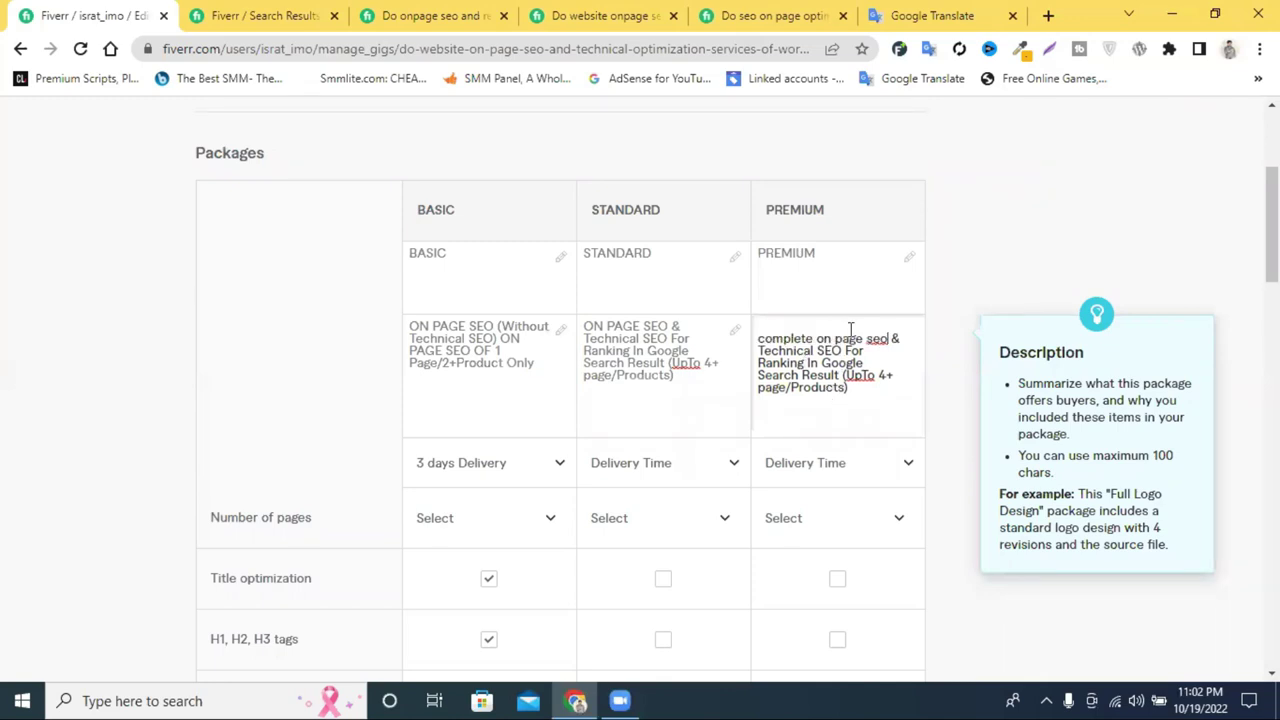
left_click(761, 339)
key("BackSpace")
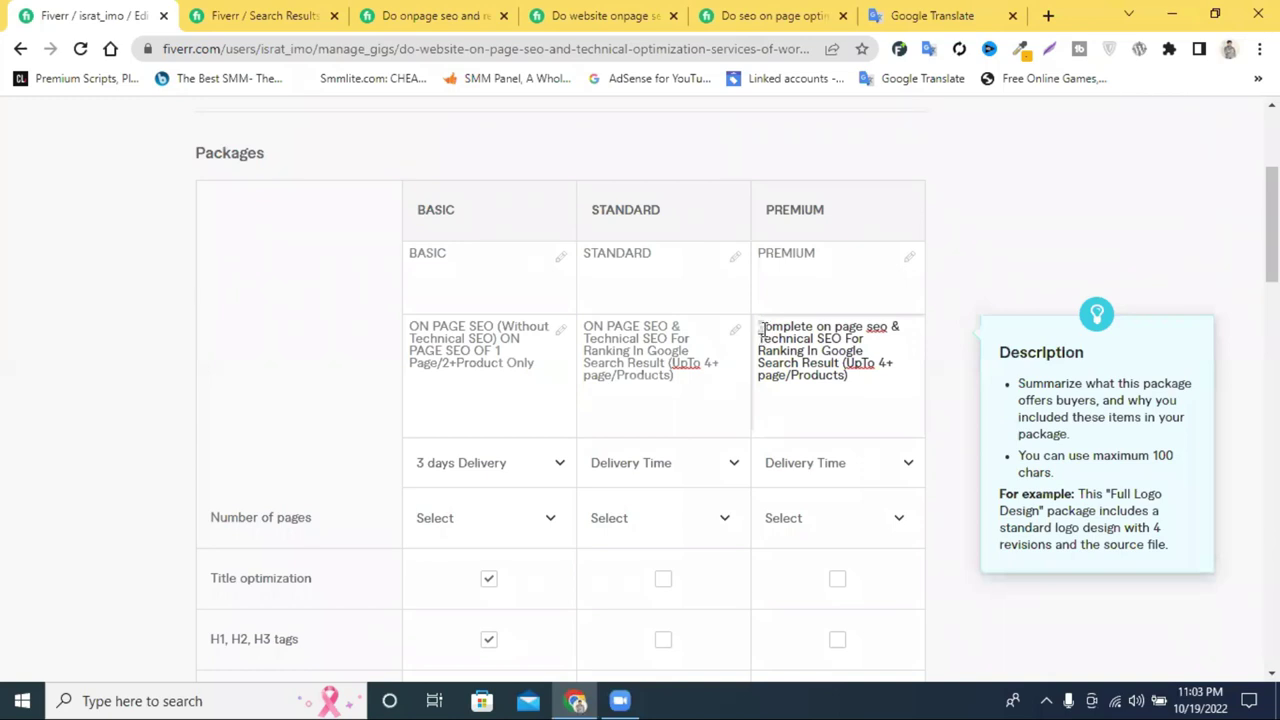
- Capitalise the opening phrase of the Premium description as "Complete On Page SEO"
left_click(818, 326)
key("BackSpace")
type("O")
left_click(846, 327)
key("BackSpace")
type("P")
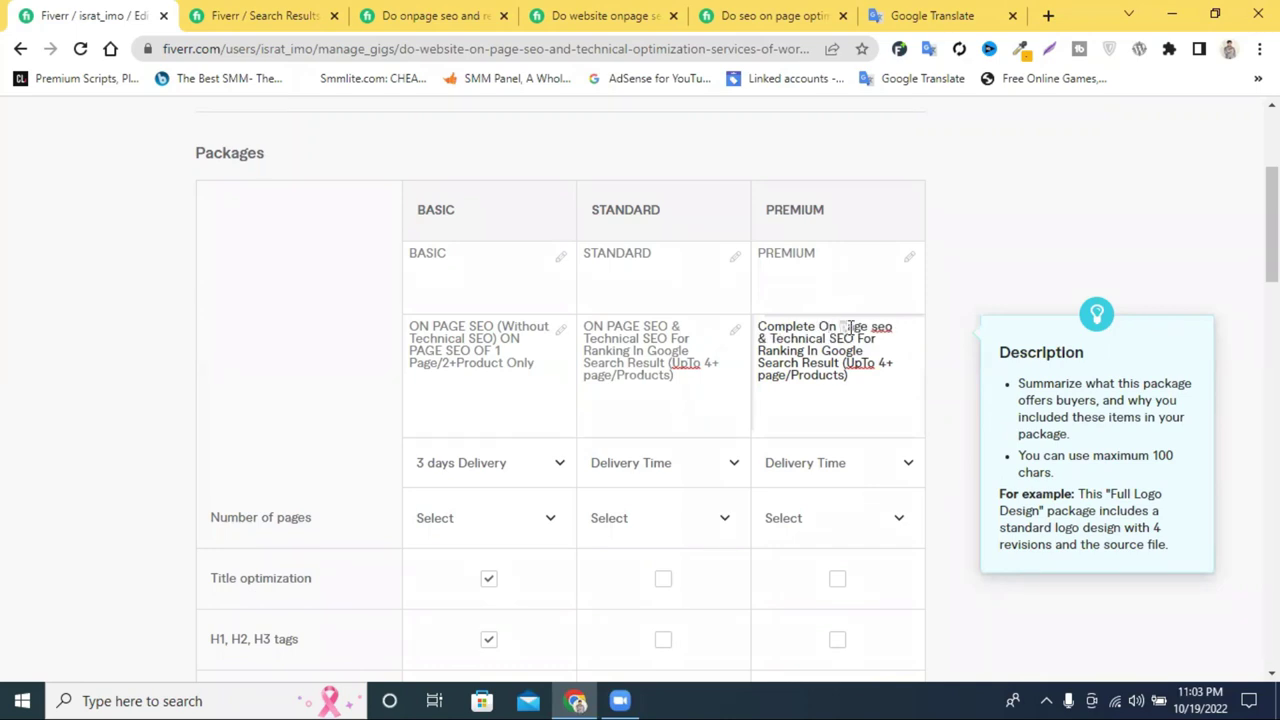
left_click(877, 327)
key("BackSpace")
type("S")
left_click_drag(900, 327, 876, 327)
type("EO")
- Change the page/product count in the Premium description to 10-15
left_click(880, 363)
type("10")
type("-15")
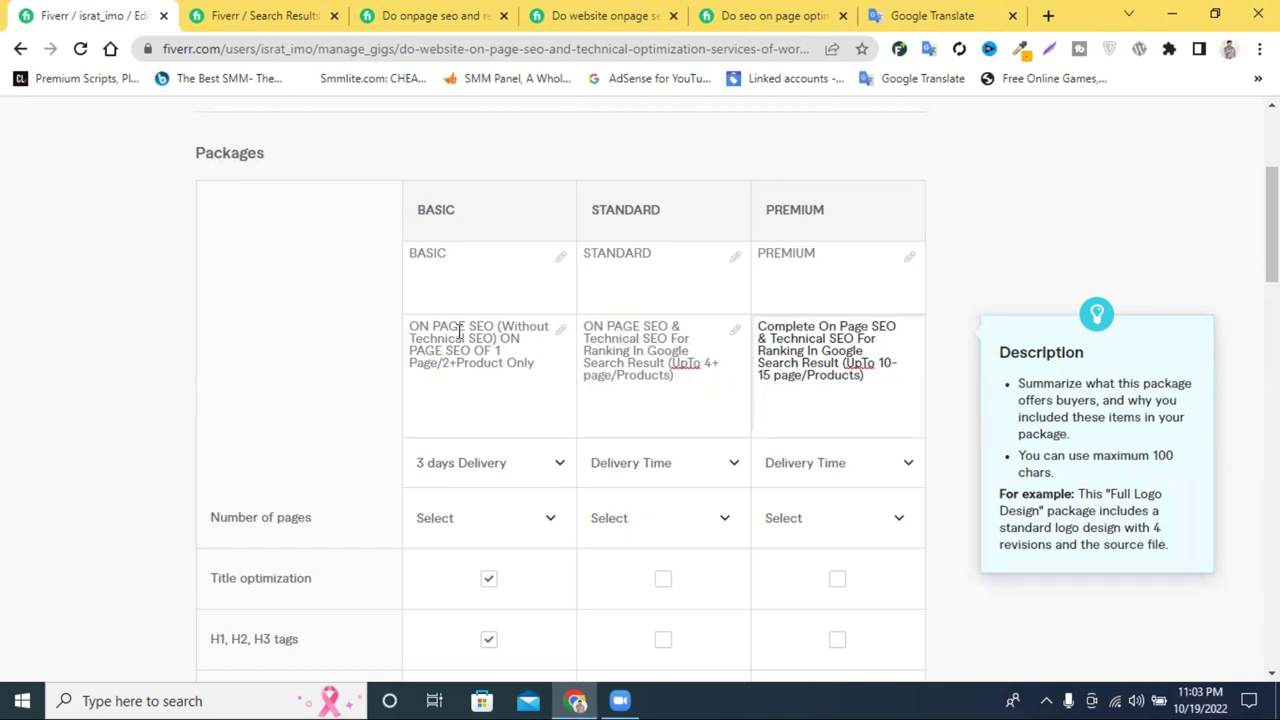
- Replace the opening "ON PAGE SEO" in the Standard and Basic descriptions with "On Page SEO" copied from the Premium description
left_click_drag(439, 326, 464, 326)
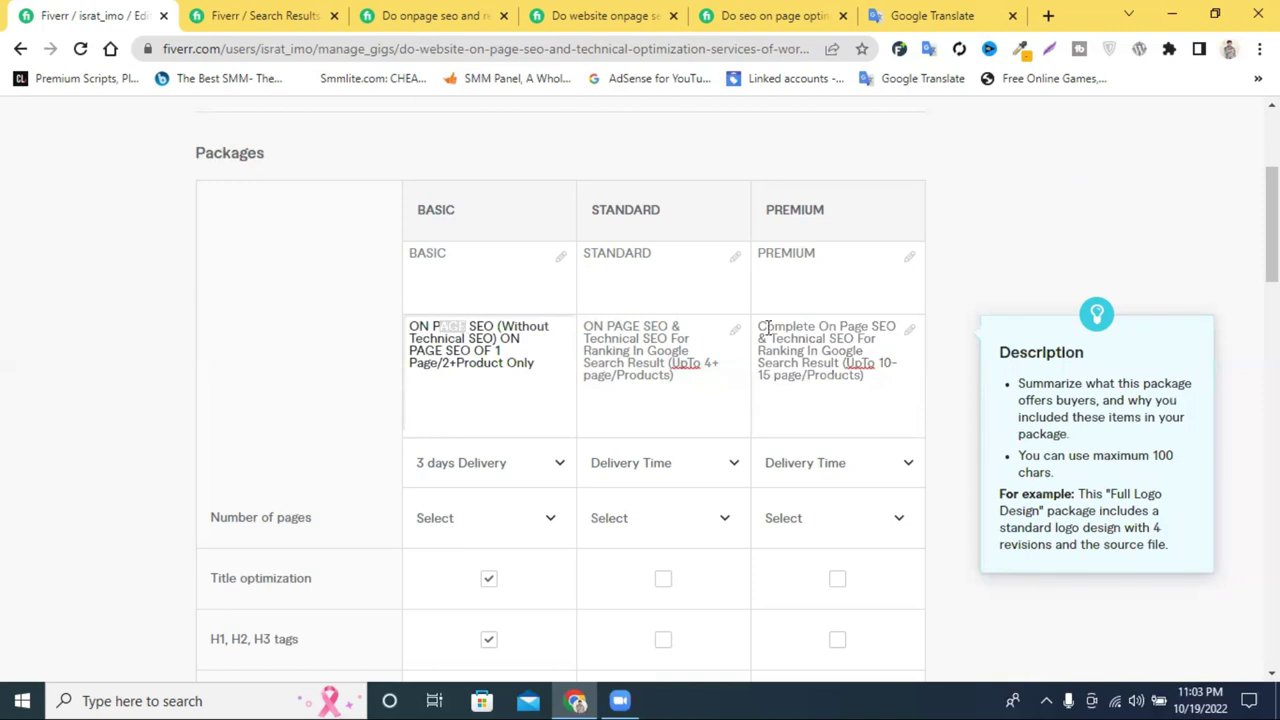
left_click(828, 327)
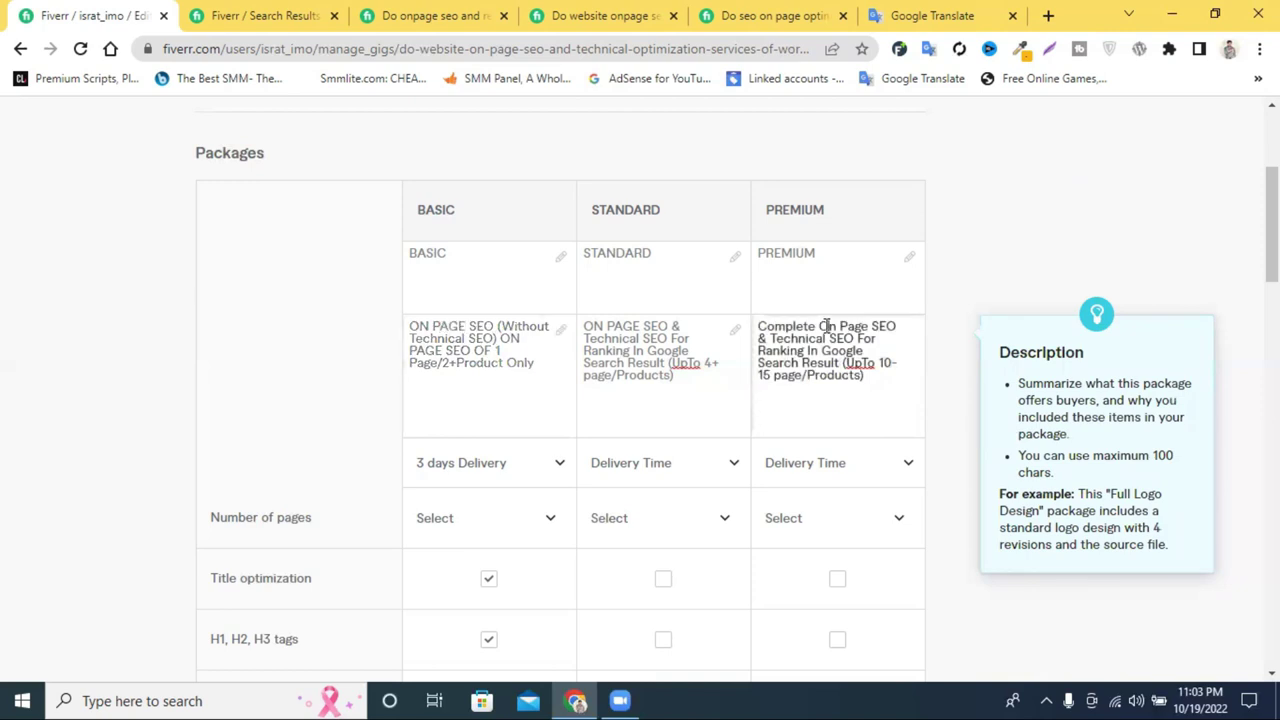
left_click_drag(820, 327, 896, 326)
key("ctrl+c")
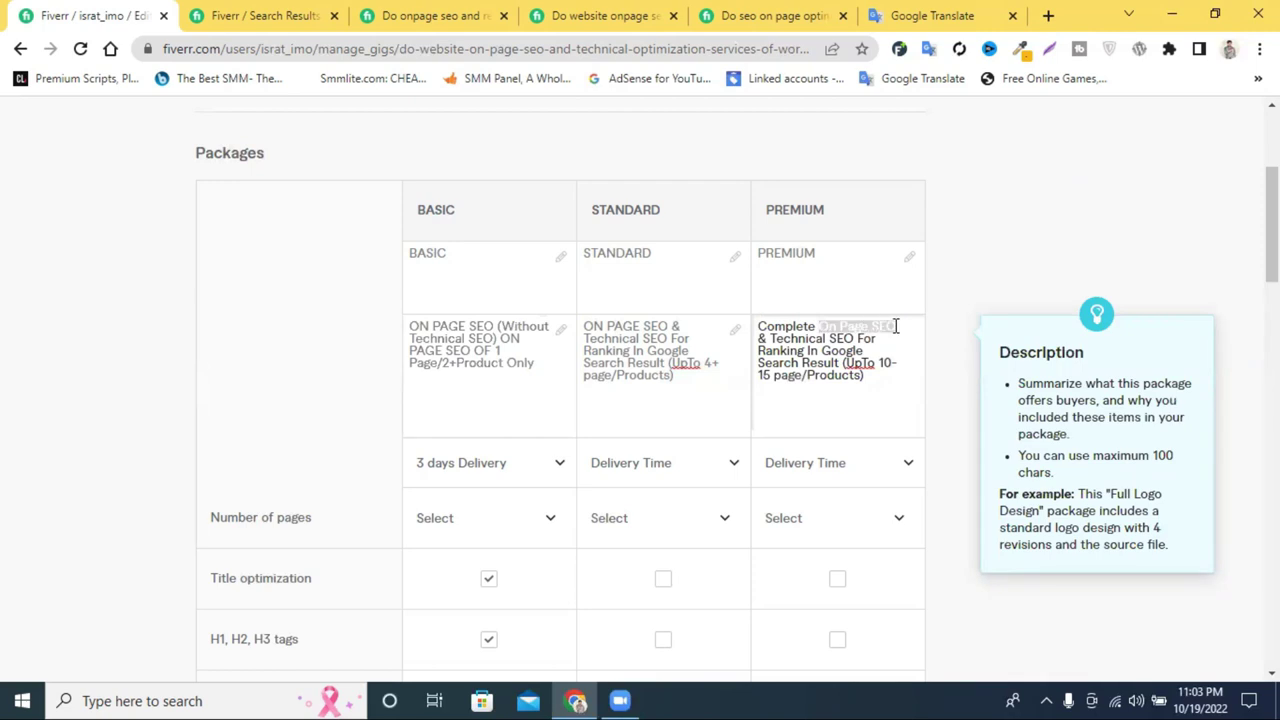
left_click_drag(585, 326, 665, 318)
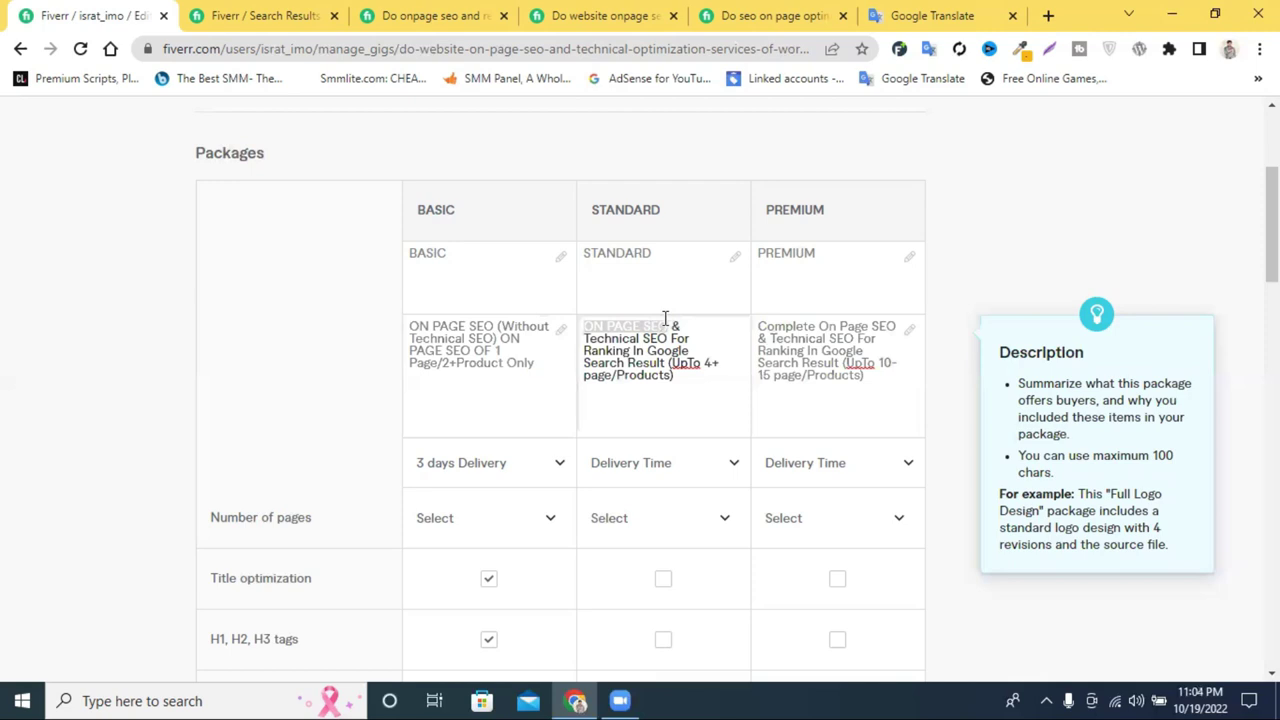
key("ctrl+v")
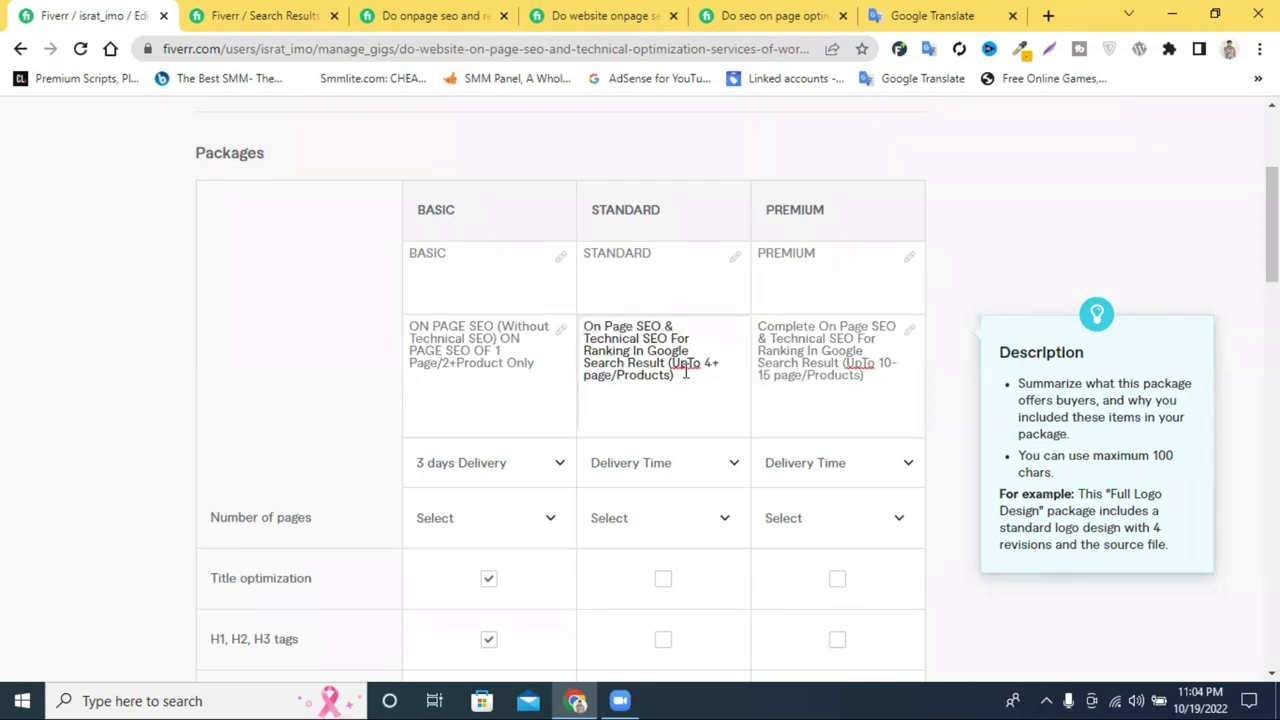
left_click_drag(404, 330, 491, 327)
key("ctrl+v")
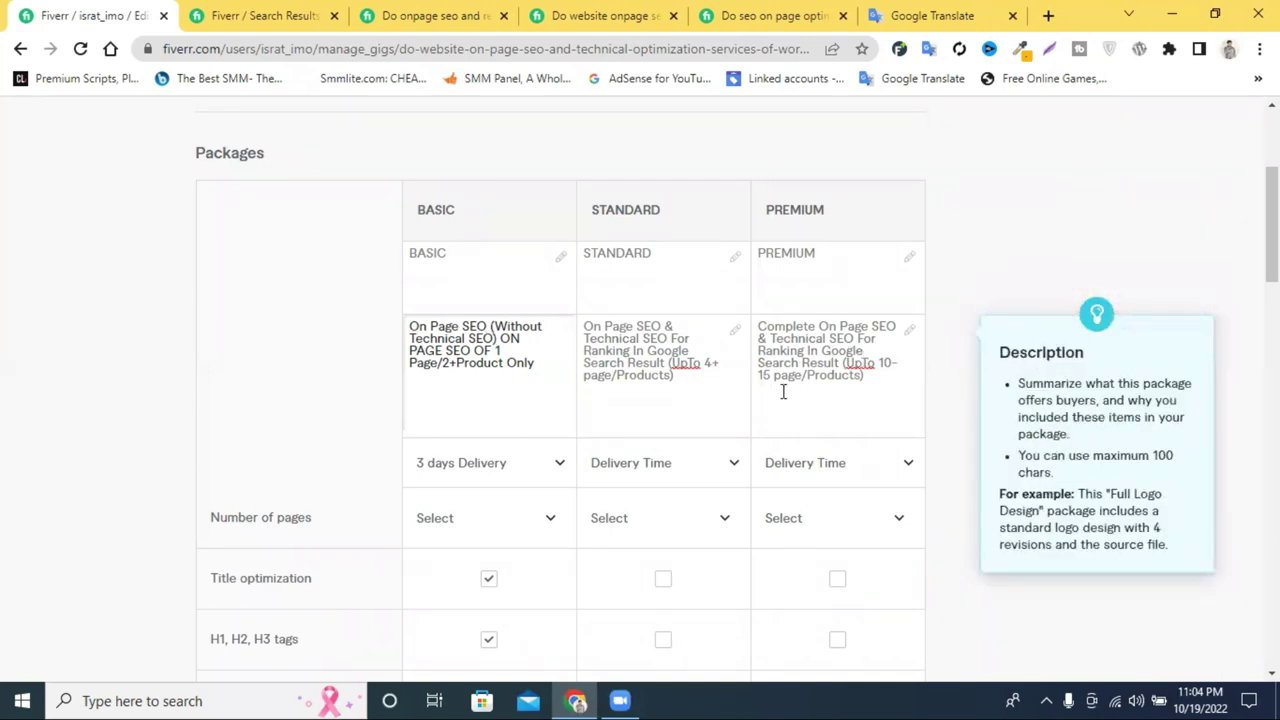
- Include title optimization, H1, H2, H3 tags, meta description, image alt tags and schema markup in the Standard package
scroll(867, 380, "down", 1)
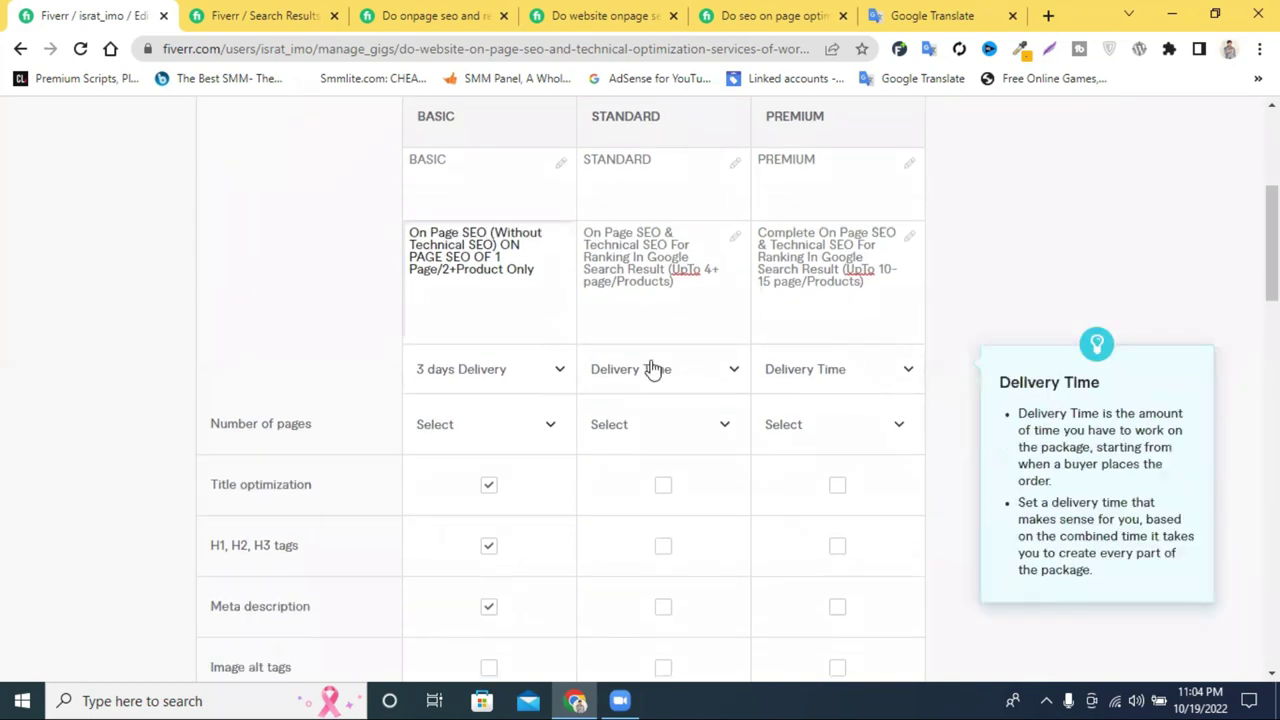
left_click(680, 381)
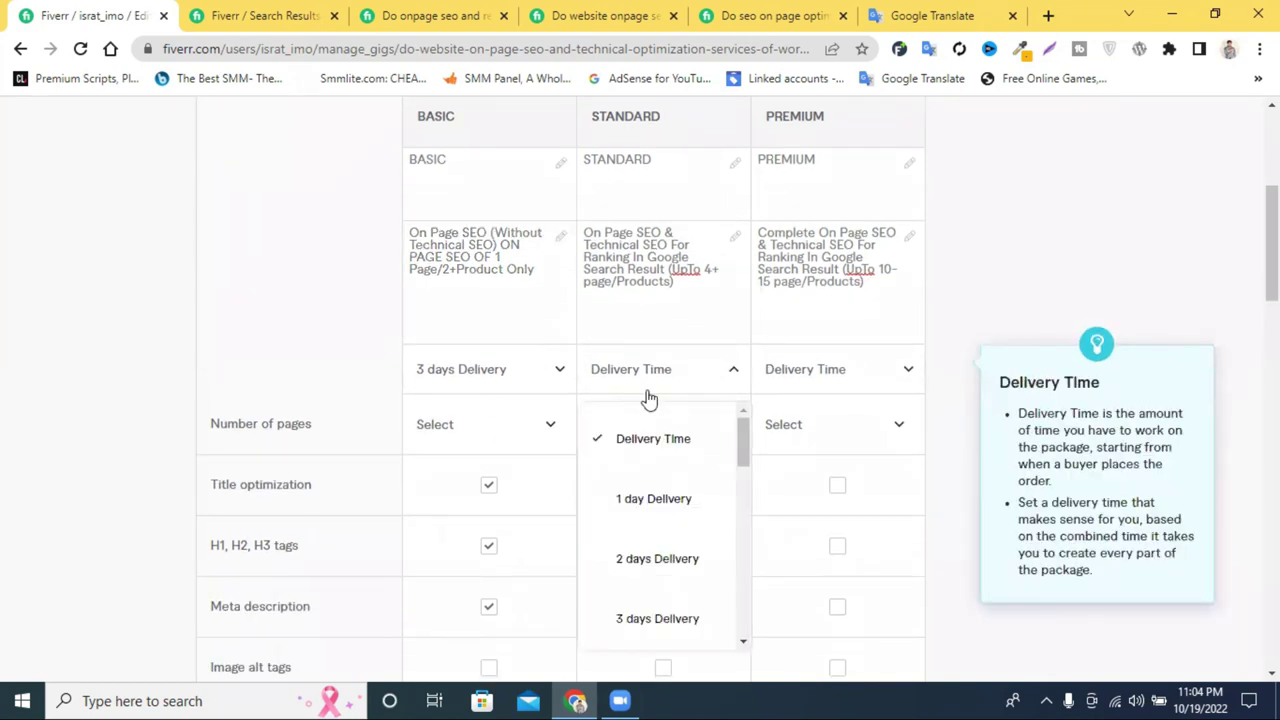
scroll(666, 456, "down", 3)
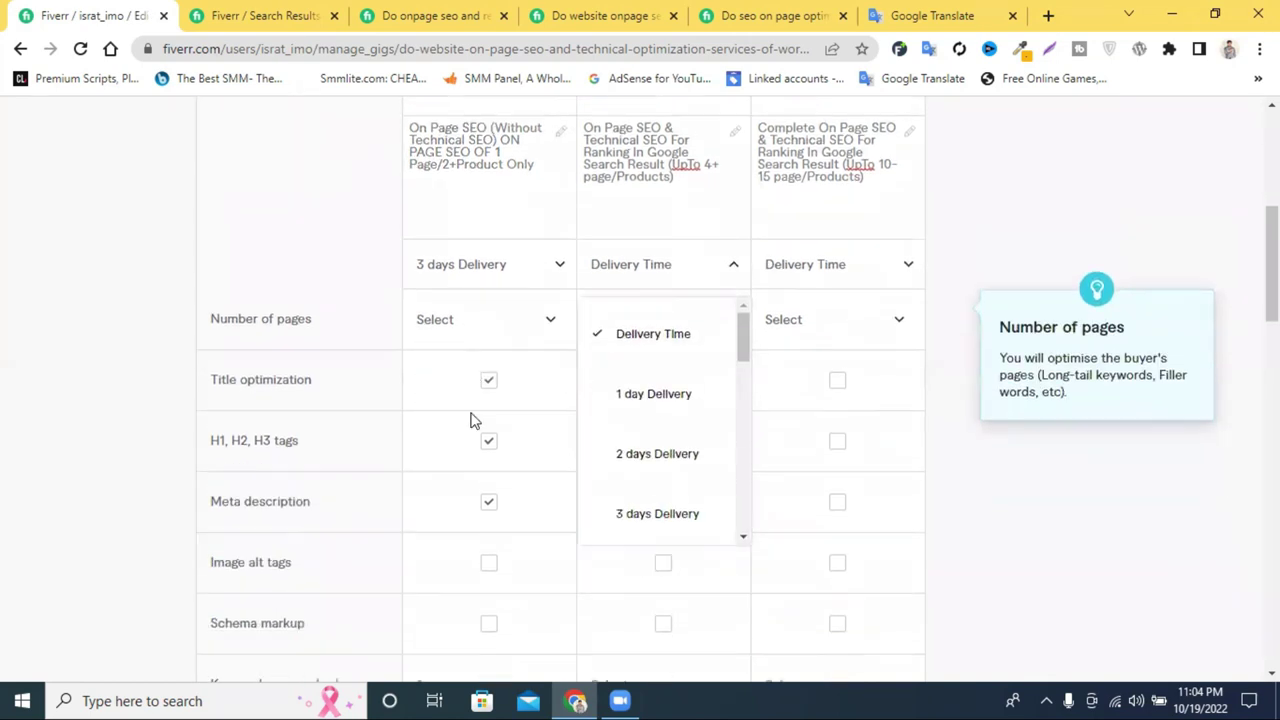
left_click(660, 390)
left_click(663, 447)
left_click(663, 327)
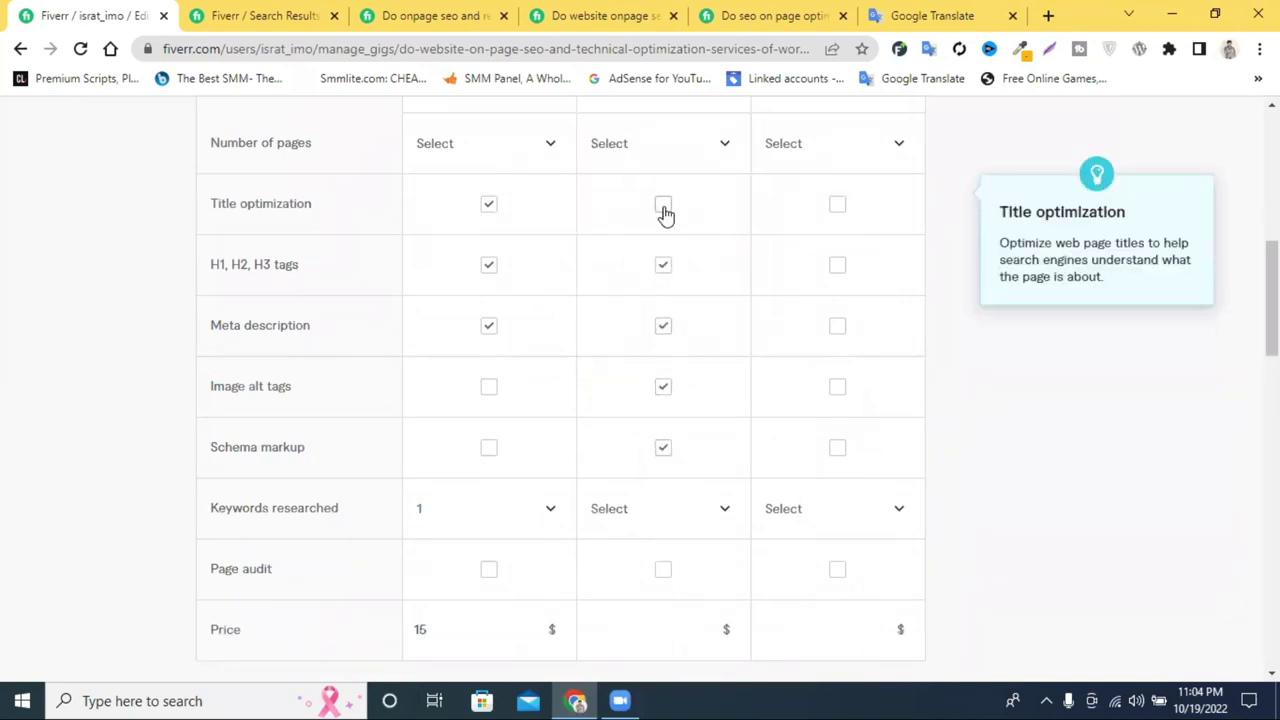
- Set the Standard package's keywords researched to 4
scroll(686, 380, "down", 2)
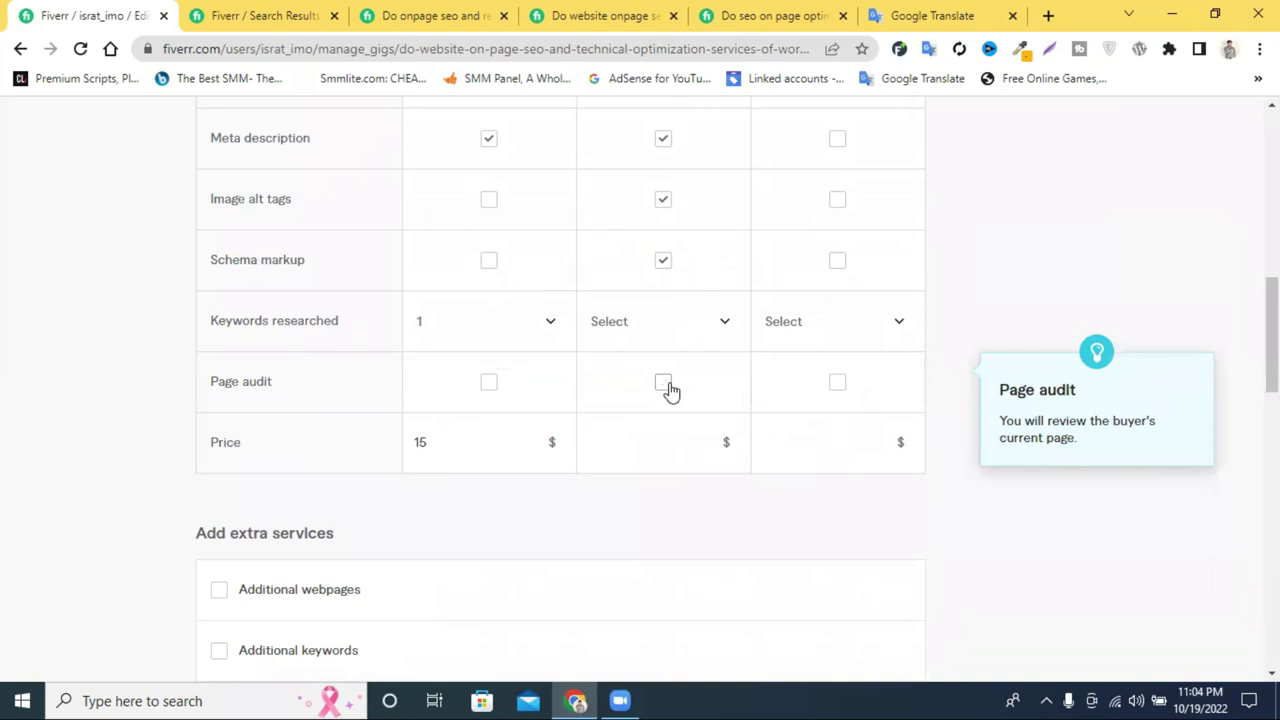
scroll(670, 390, "up", 1)
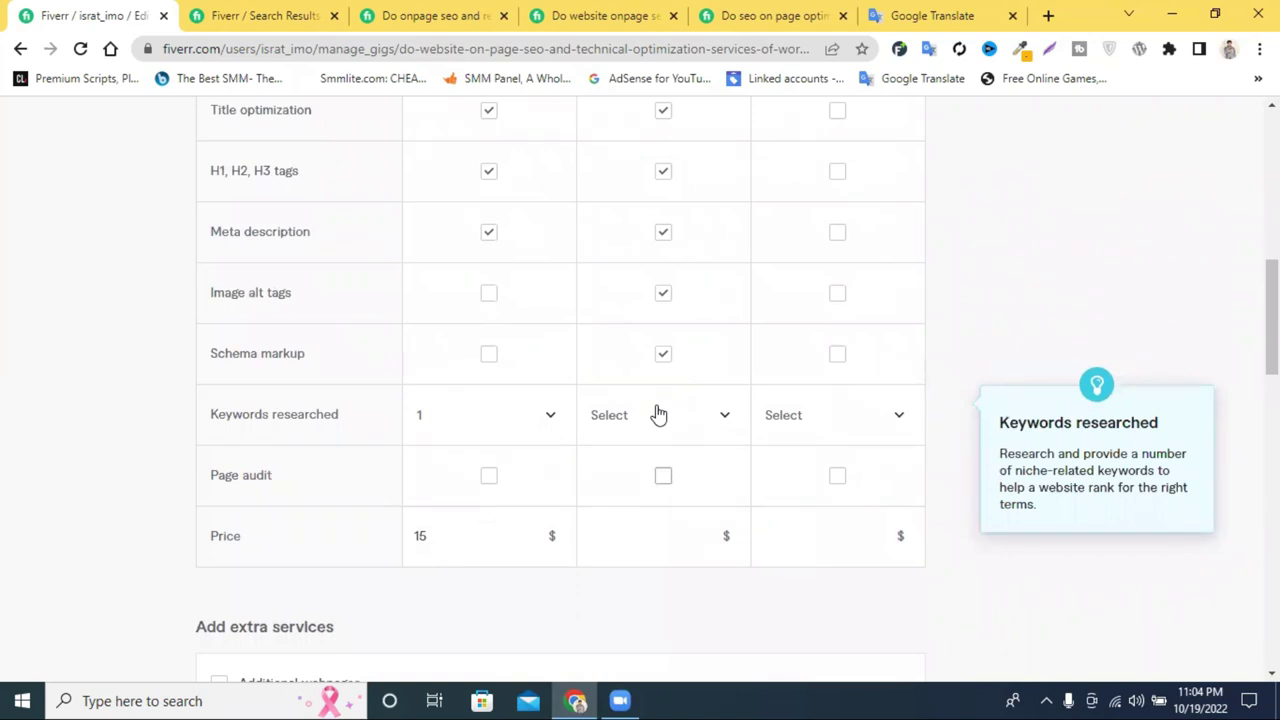
left_click(658, 414)
scroll(637, 308, "down", 1)
left_click(633, 328)
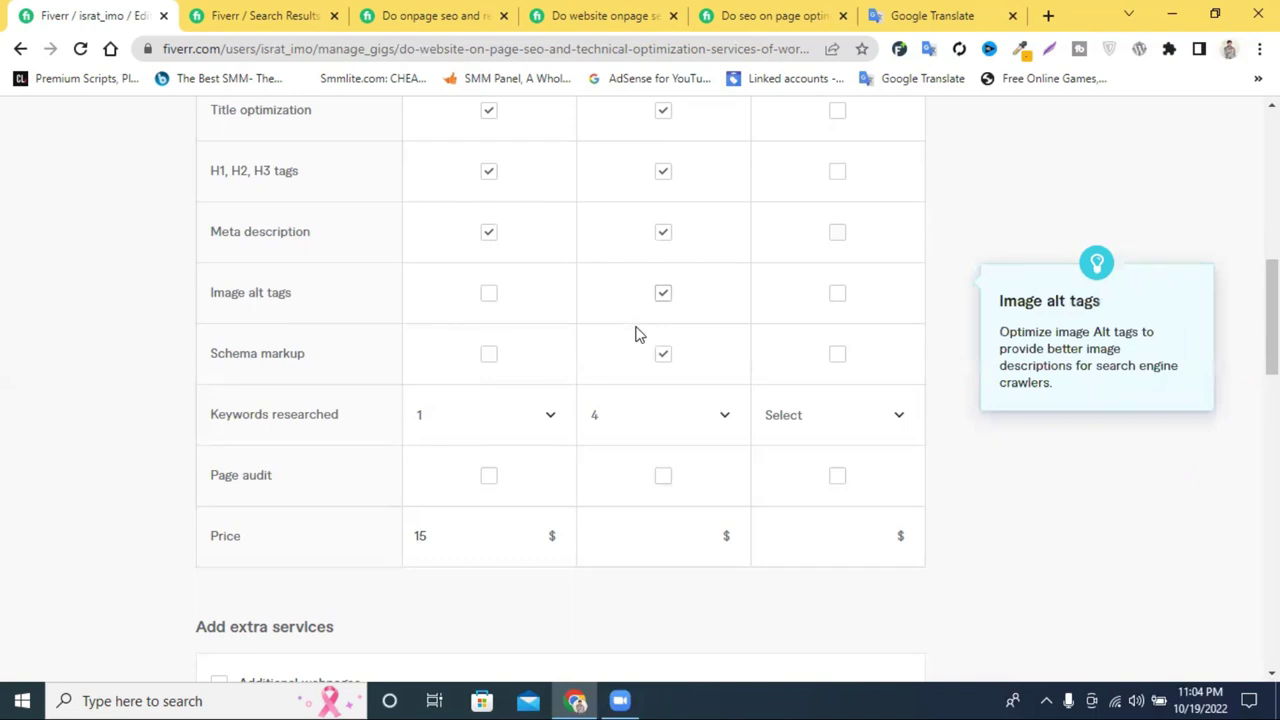
- Remove image alt tags from the Standard package
scroll(757, 438, "up", 1)
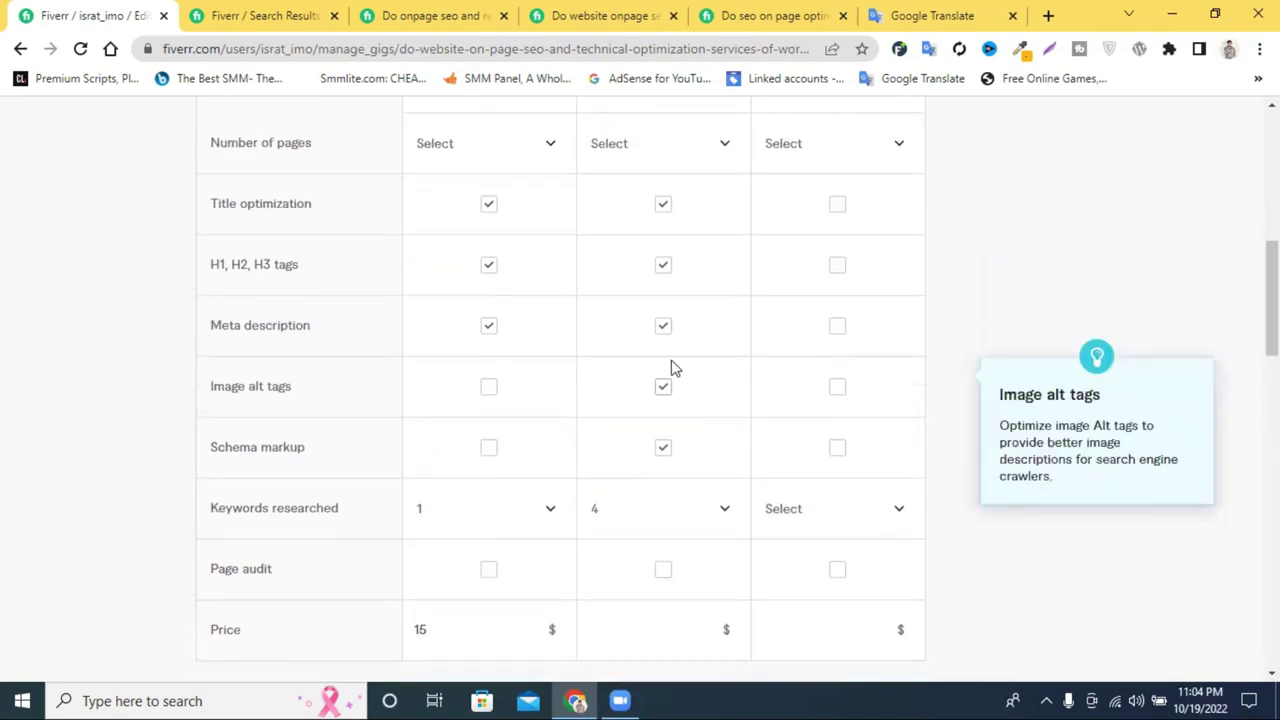
left_click(664, 394)
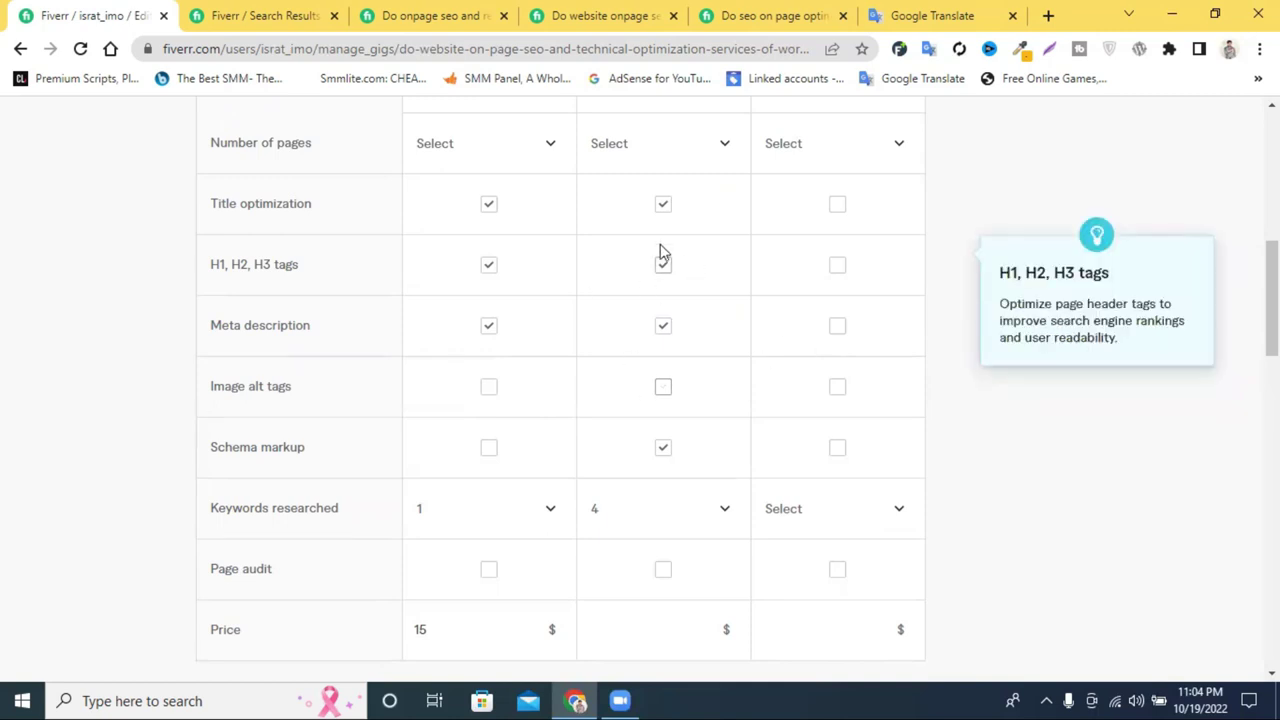
scroll(790, 300, "up", 2)
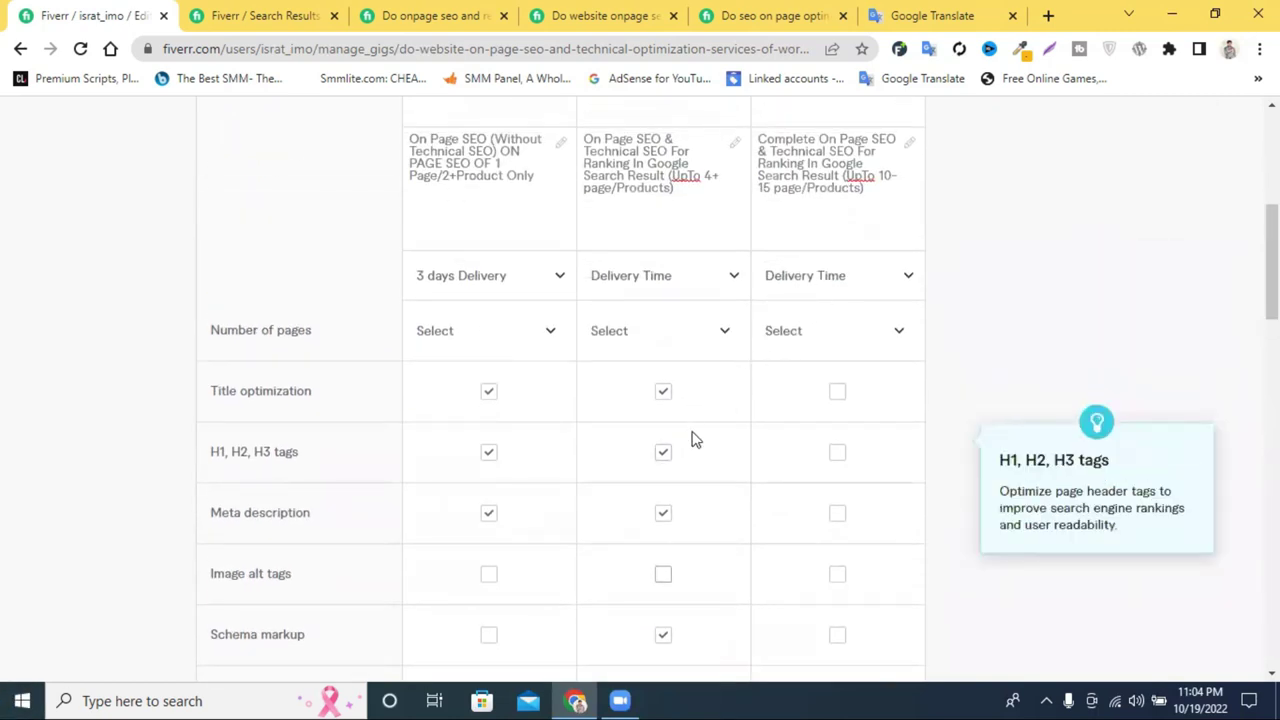
scroll(697, 440, "down", 2)
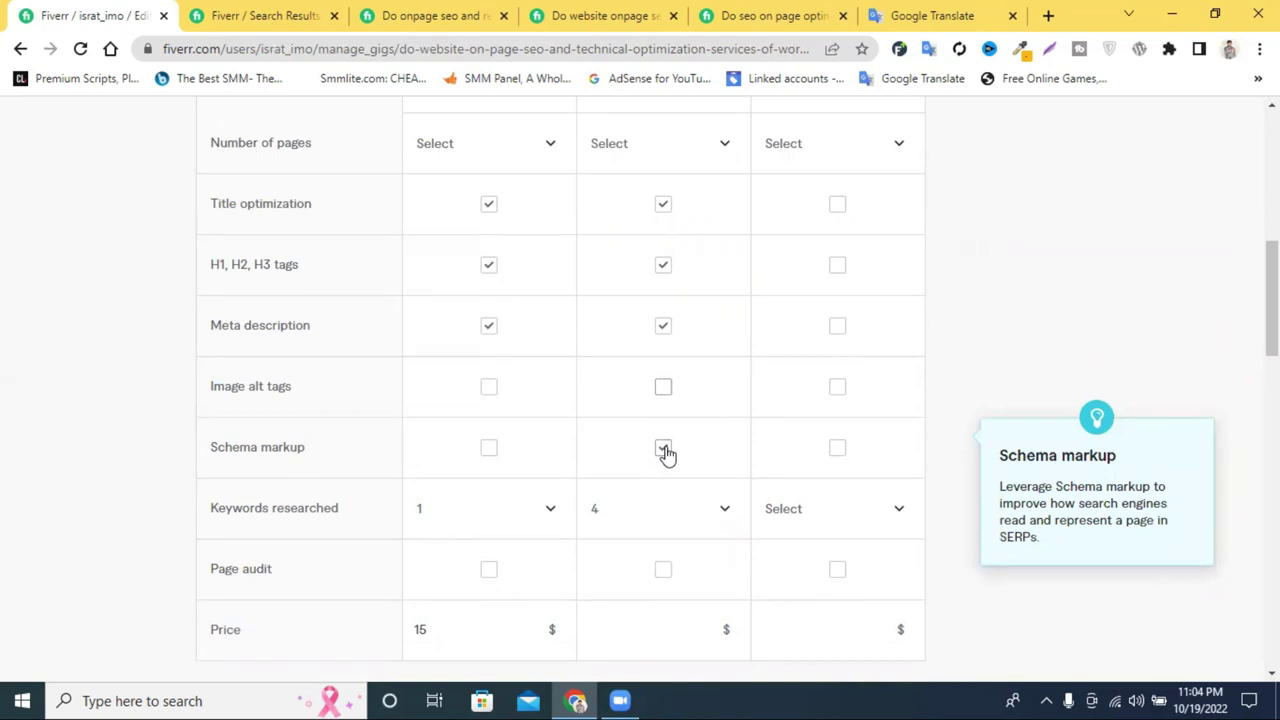
- Set the Premium package's keywords researched to 16
scroll(757, 400, "down", 1)
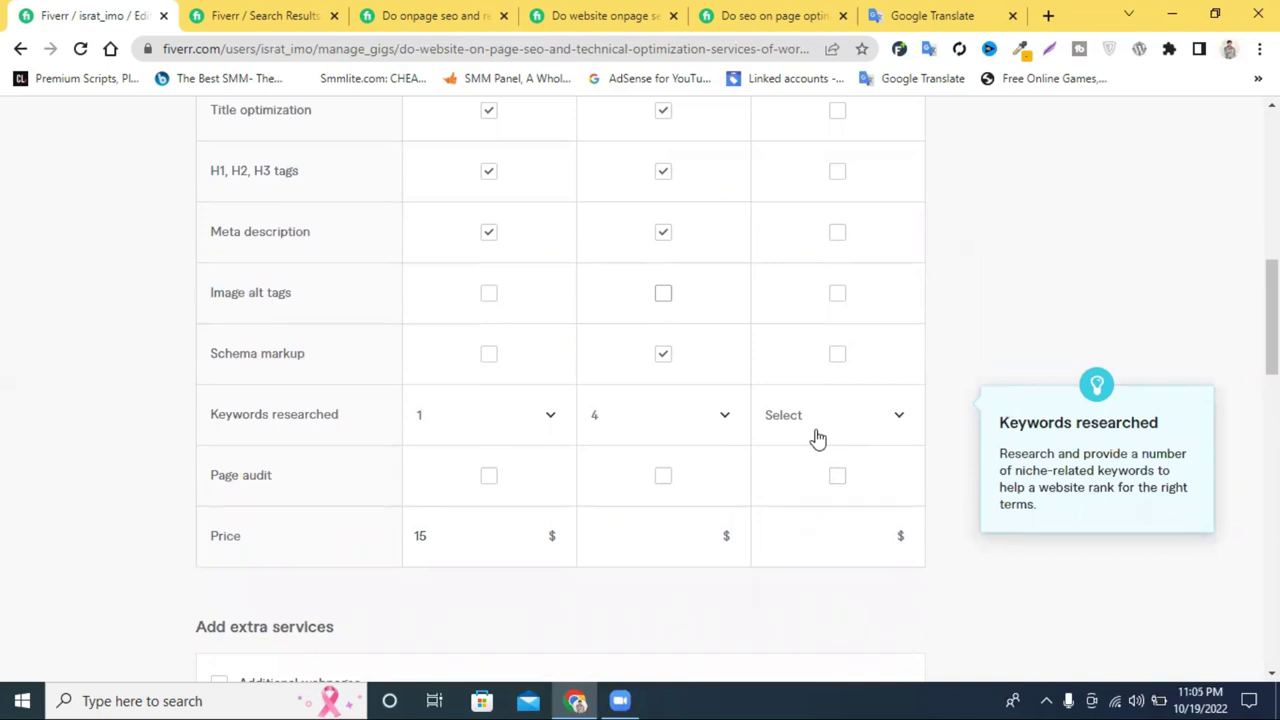
scroll(754, 426, "up", 3)
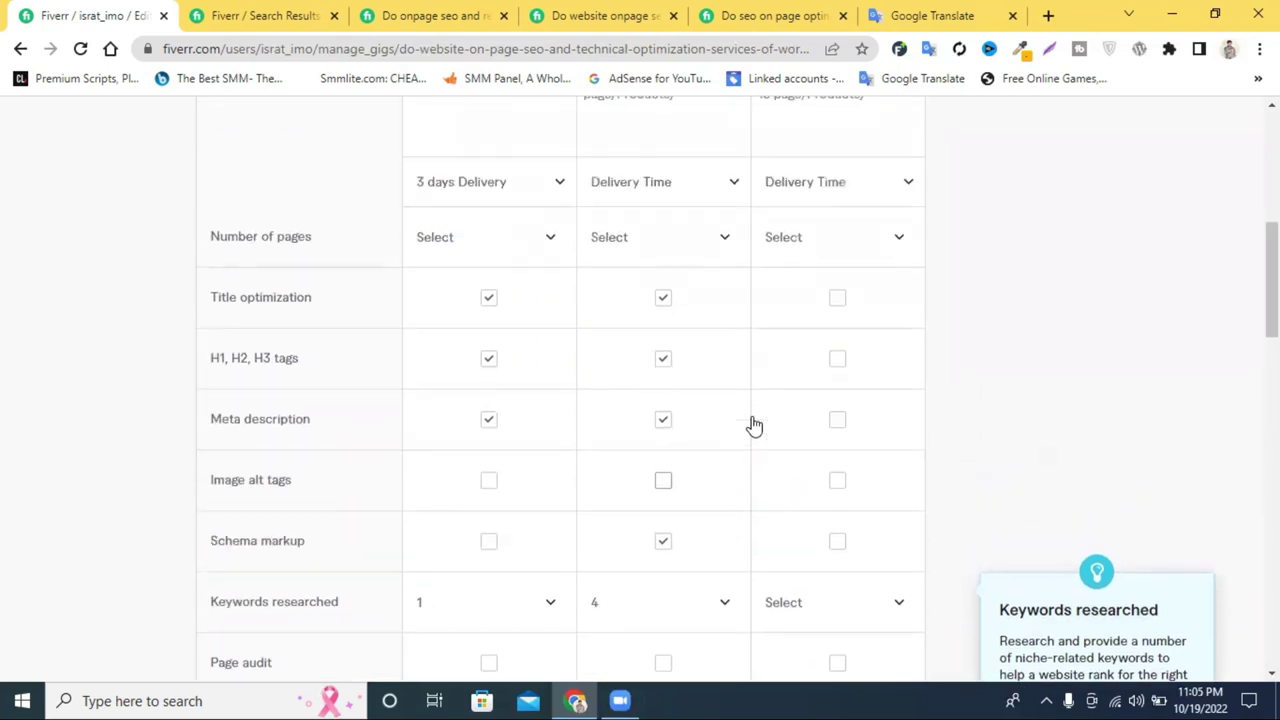
scroll(766, 354, "down", 4)
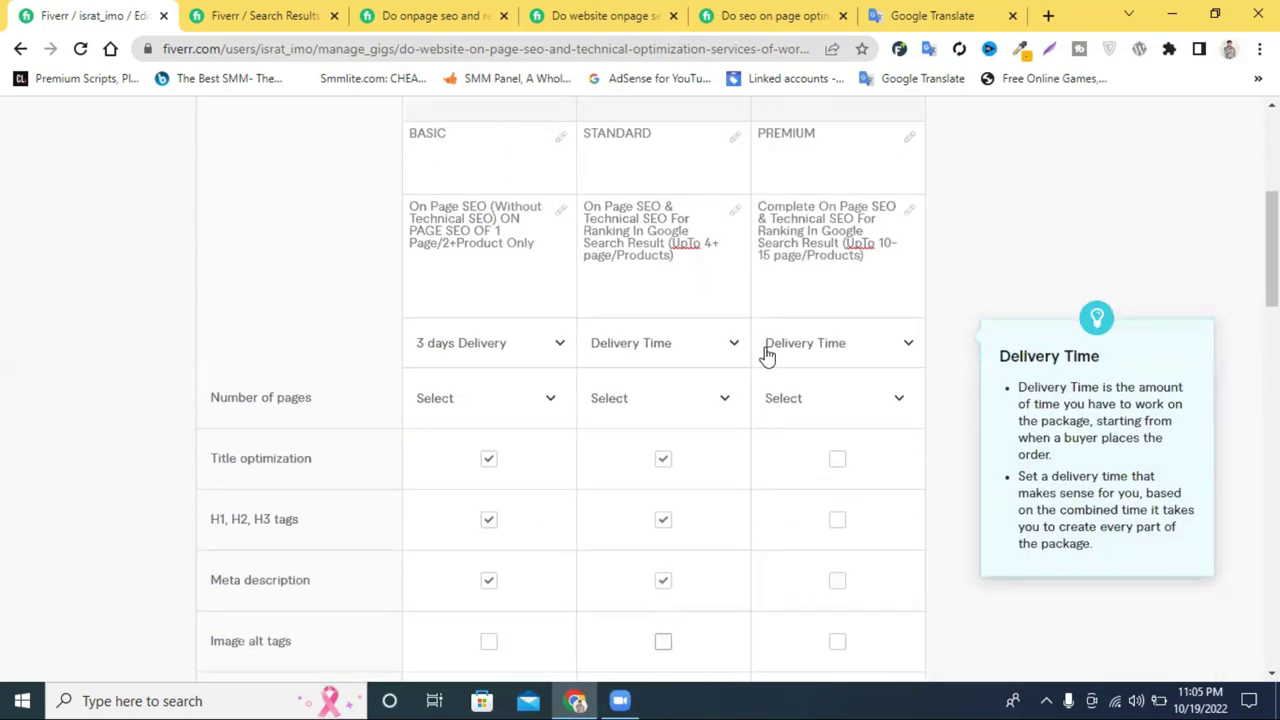
left_click(820, 426)
scroll(800, 297, "down", 5)
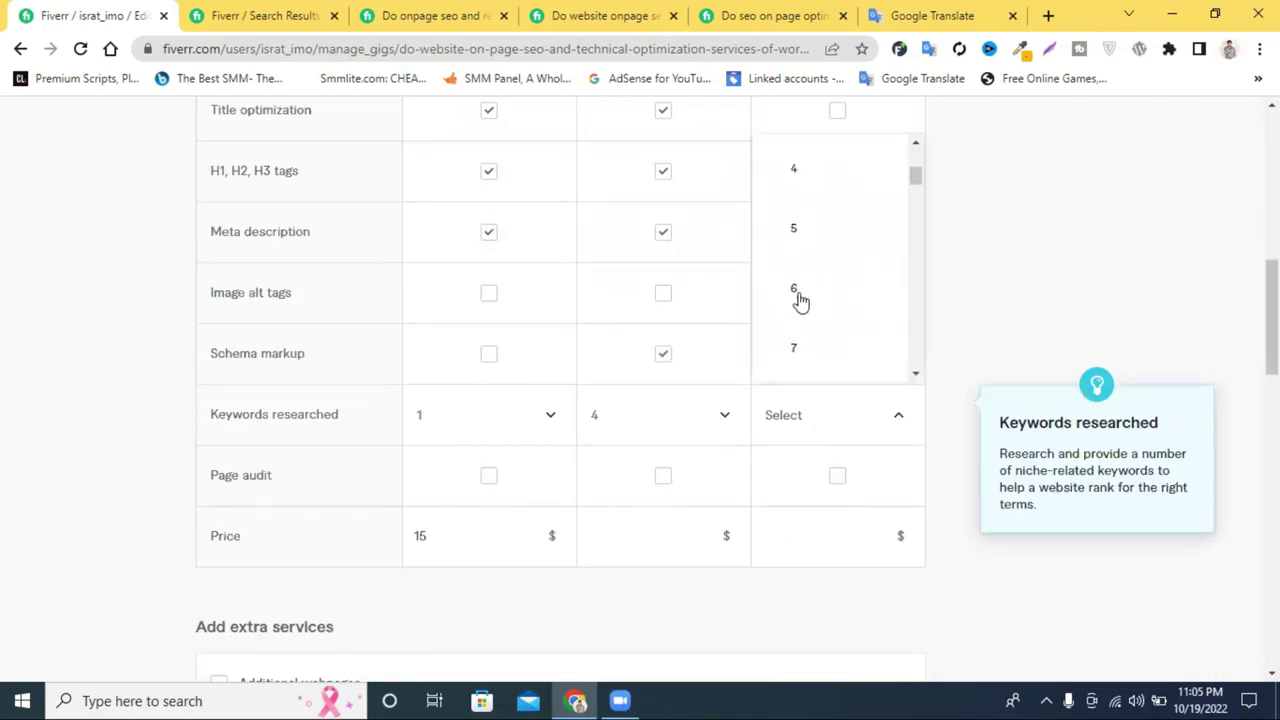
scroll(831, 317, "down", 3)
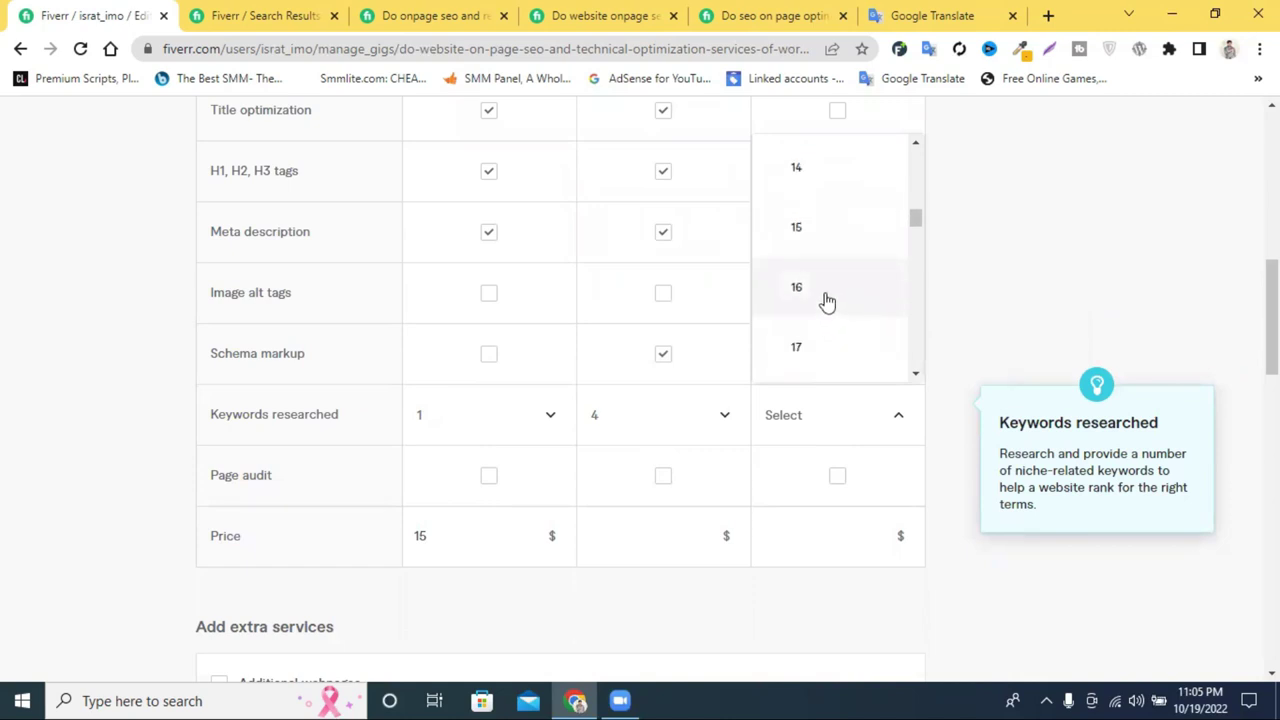
left_click(826, 297)
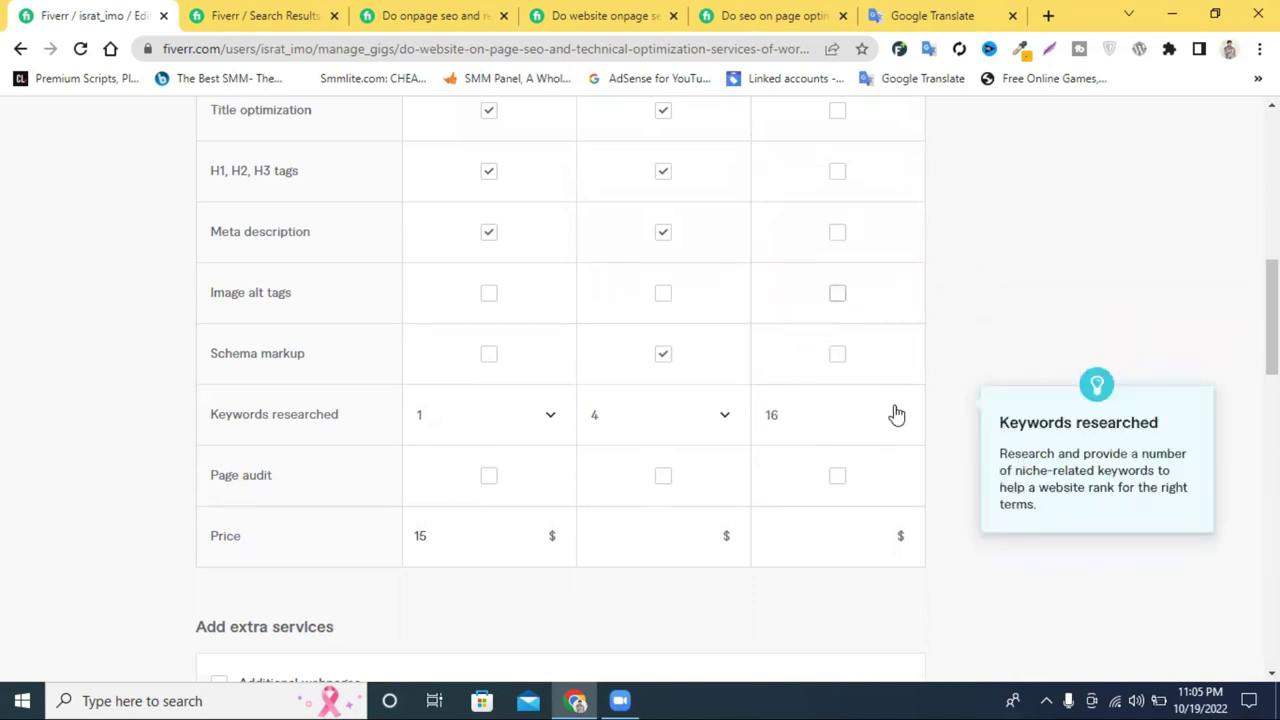
- Include title optimization, H1, H2, H3 tags, meta description, image alt tags, schema markup and page audit in the Premium package
left_click(843, 482)
left_click(837, 360)
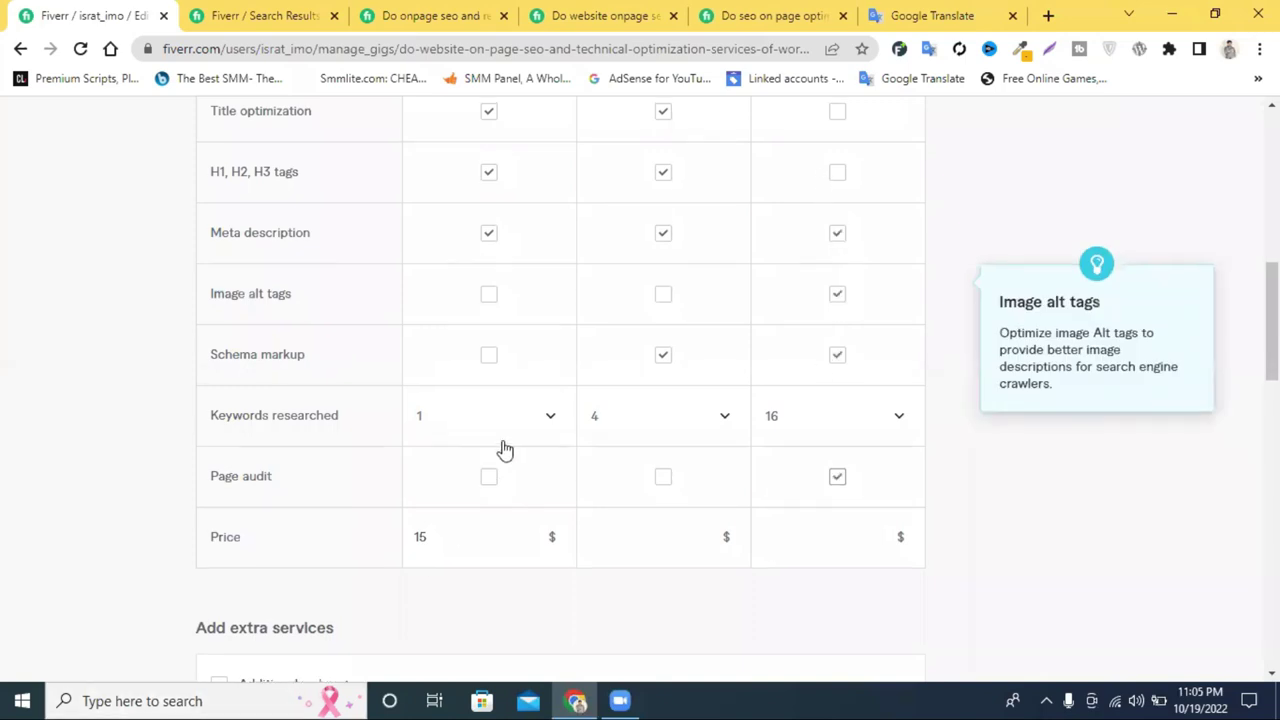
scroll(700, 420, "up", 2)
left_click(836, 416)
left_click(841, 361)
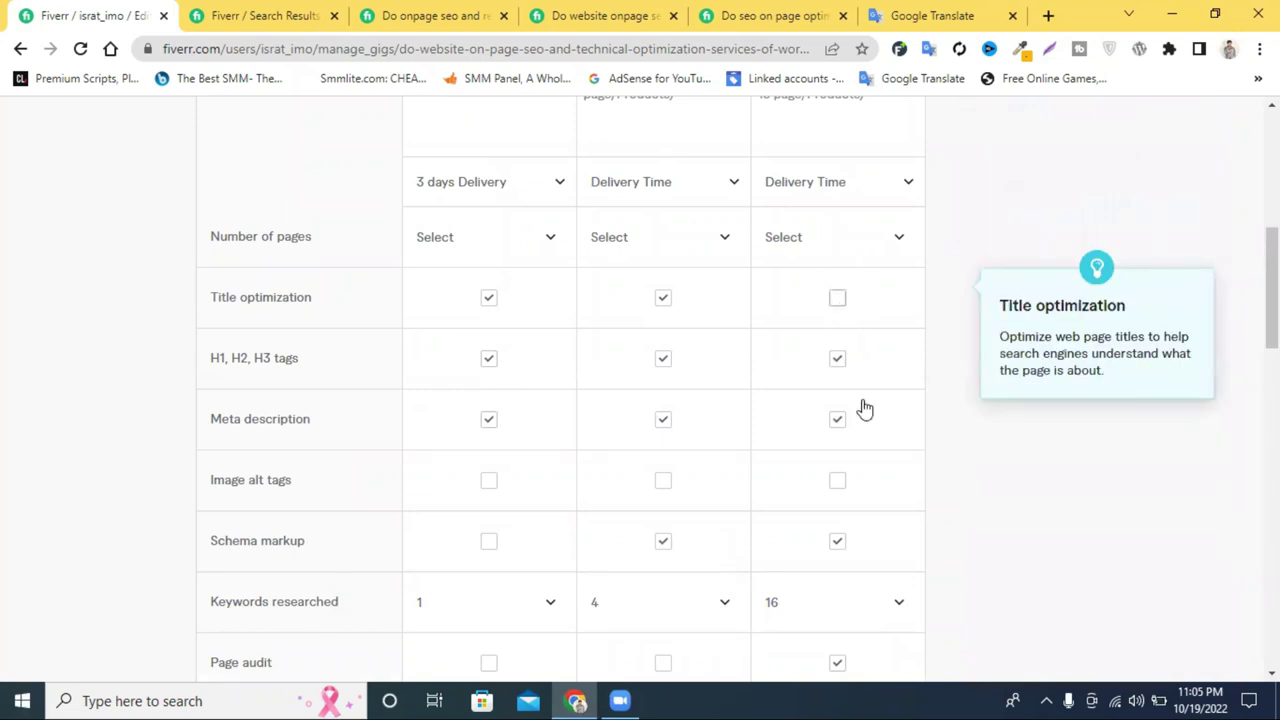
left_click(837, 486)
- Set the Standard package's price to $40 and the Premium package's price to $125
scroll(866, 445, "down", 3)
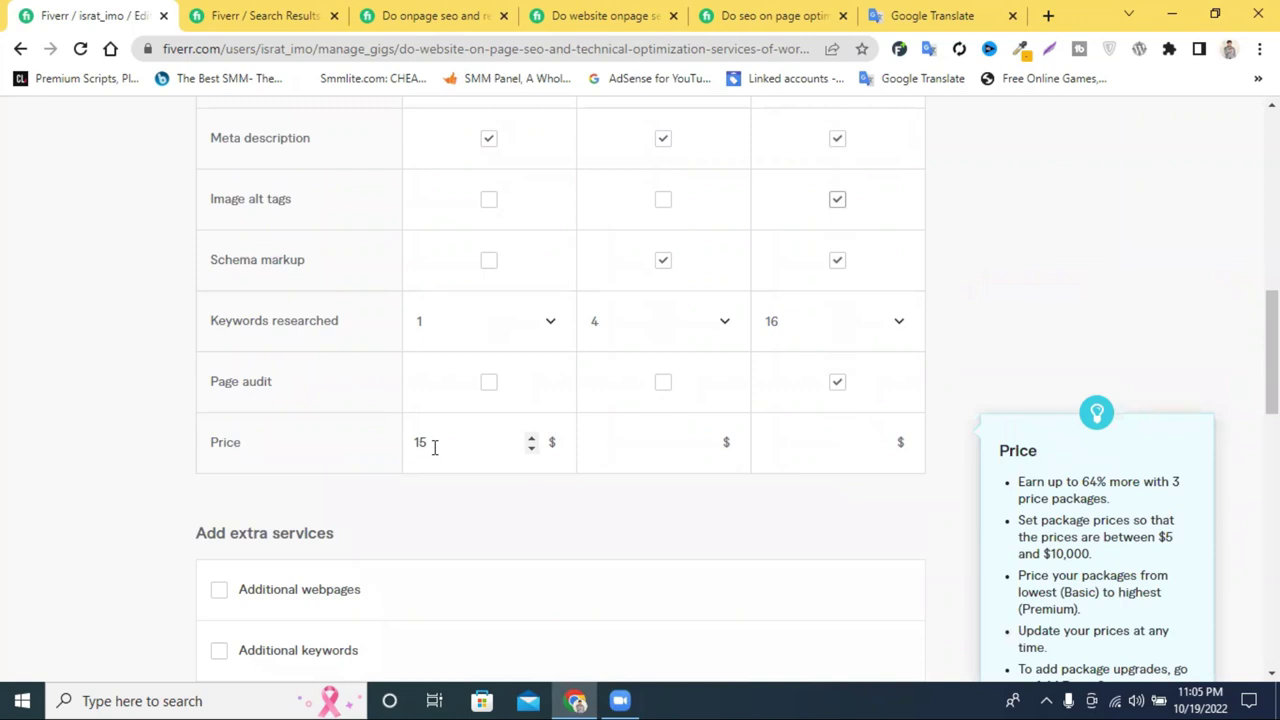
left_click(707, 441)
type("15")
key("ctrl+a")
type("40")
left_click(882, 444)
type("15")
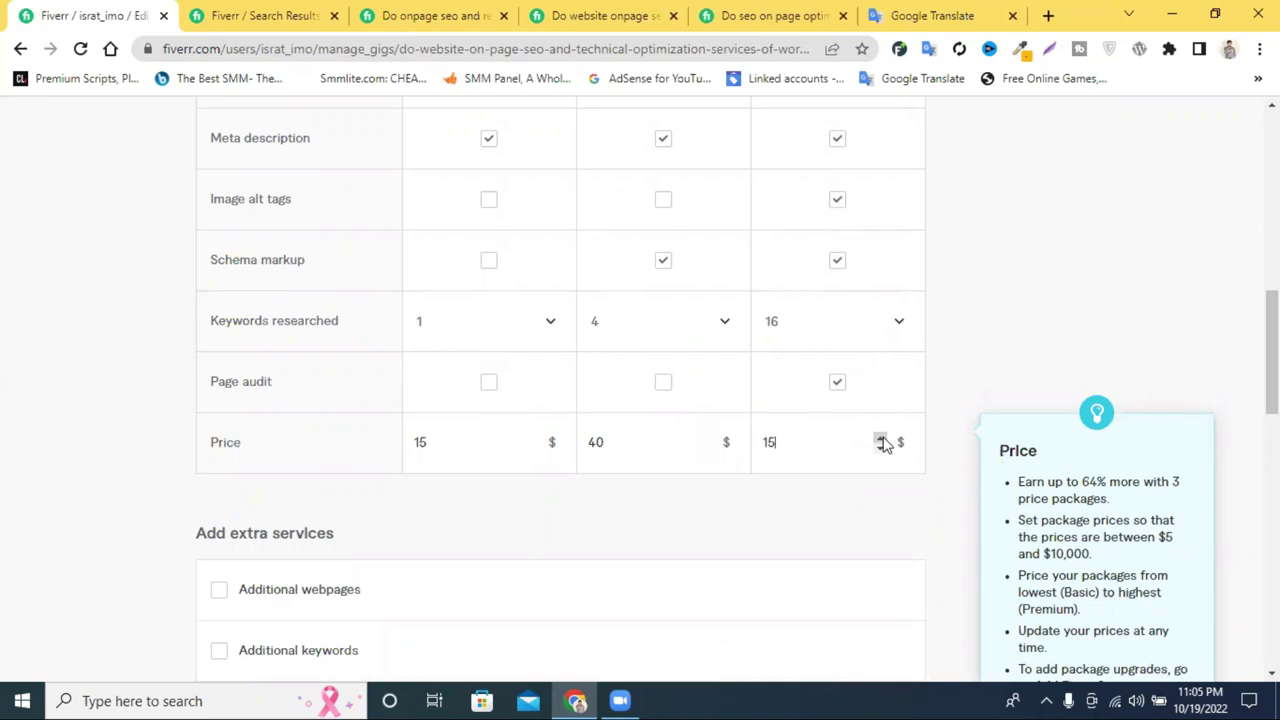
left_click(880, 439)
left_click(880, 440)
left_click(881, 443)
left_click(880, 447)
- Set the Premium package's number of pages to 16
scroll(808, 440, "up", 3)
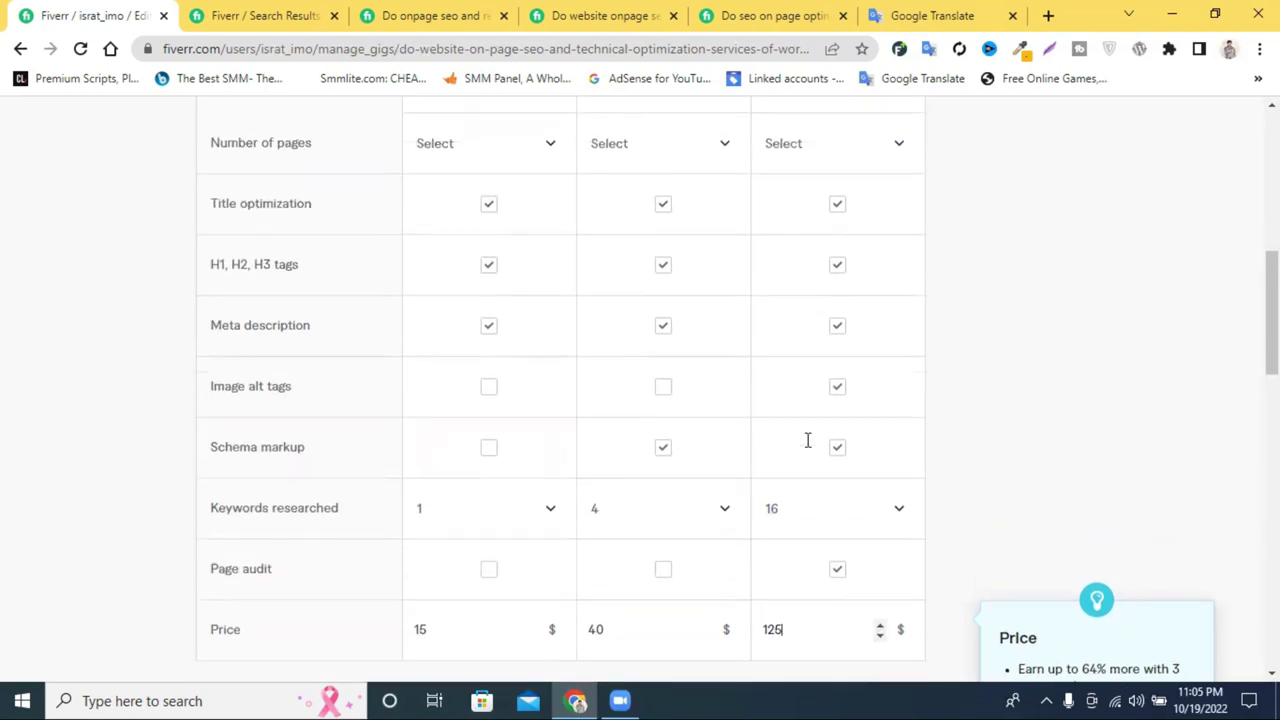
scroll(808, 440, "up", 3)
left_click(811, 331)
scroll(820, 447, "down", 9)
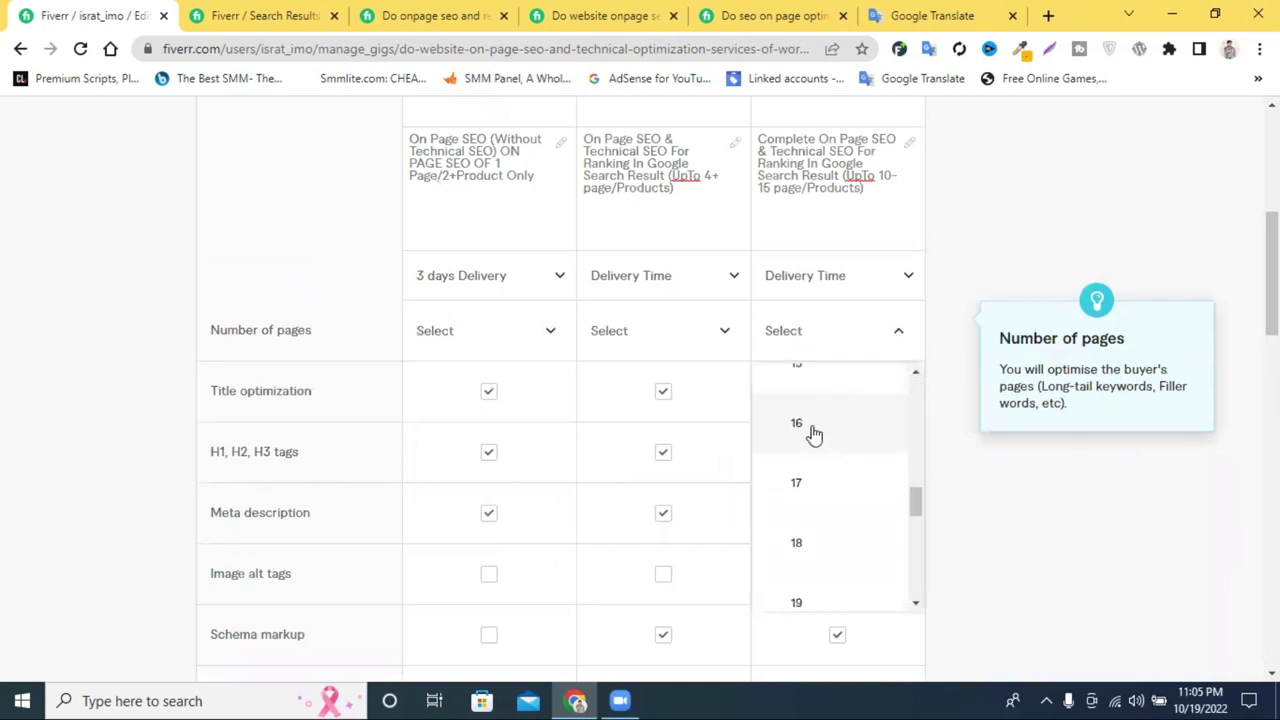
left_click(812, 431)
- Change the page range in the Premium description to 10-16
scroll(900, 428, "down", 5)
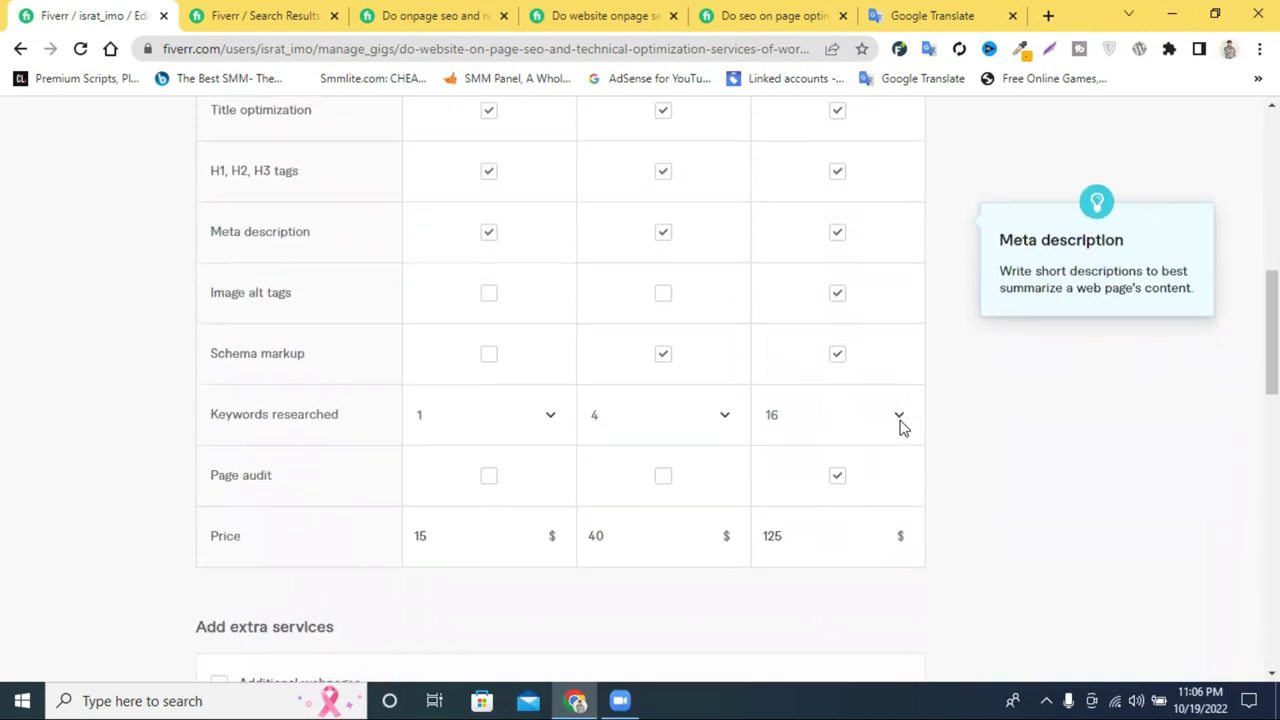
scroll(900, 428, "up", 5)
scroll(826, 363, "down", 3)
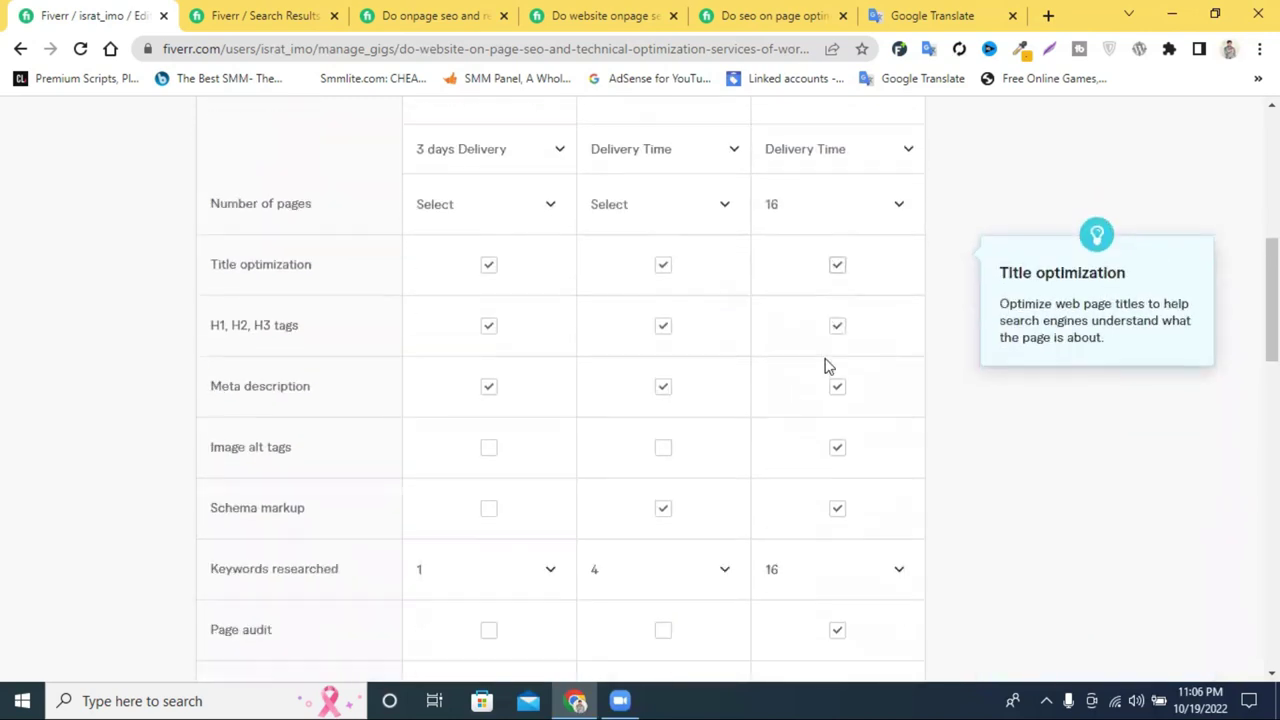
scroll(829, 363, "up", 4)
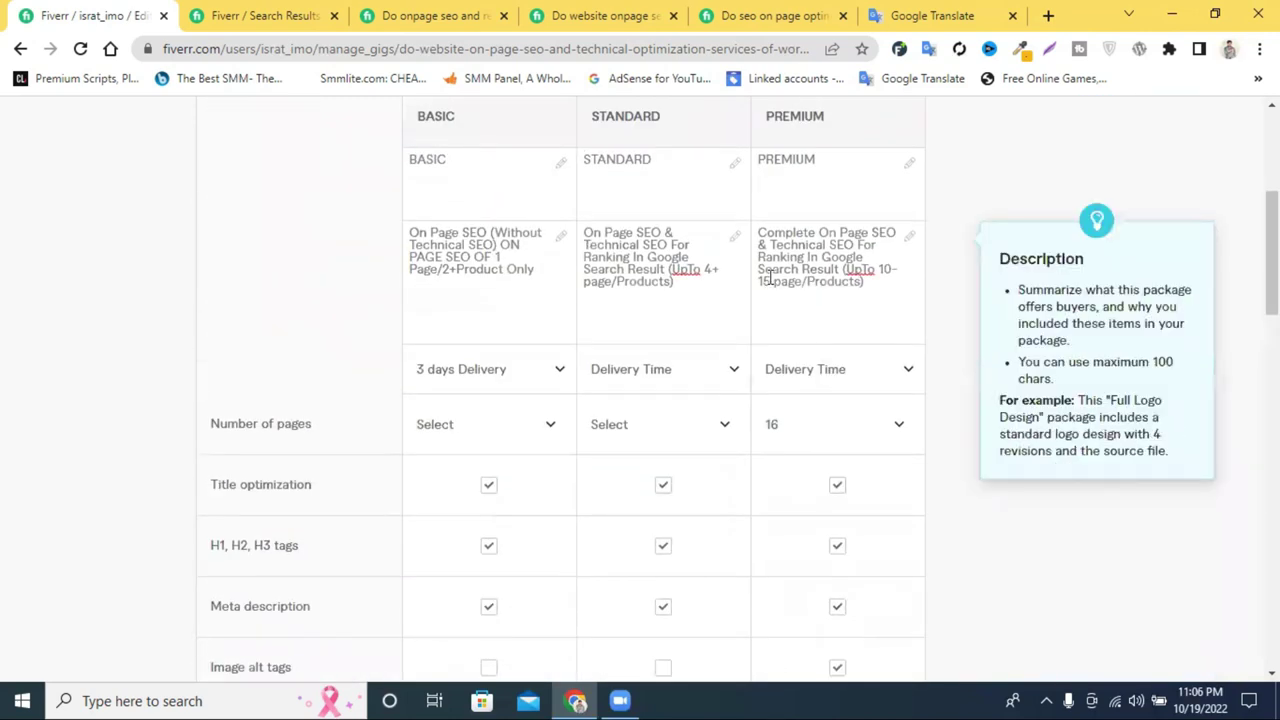
left_click(767, 280)
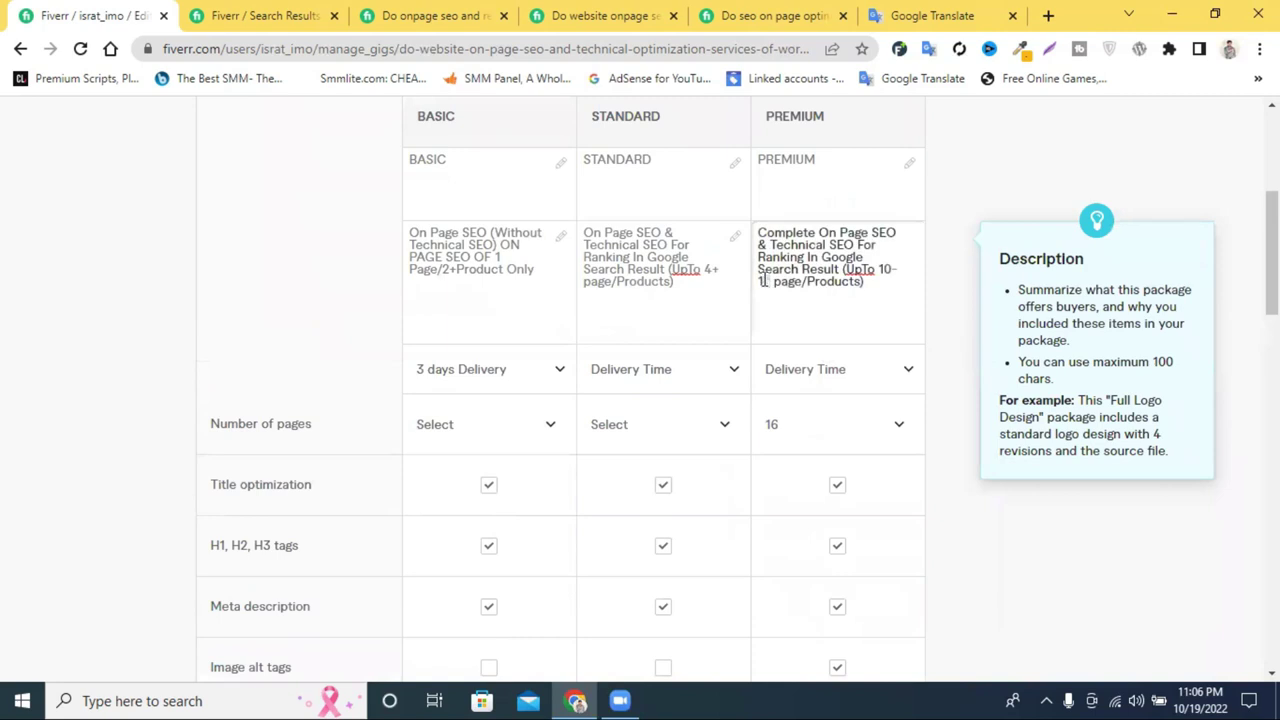
type("6")
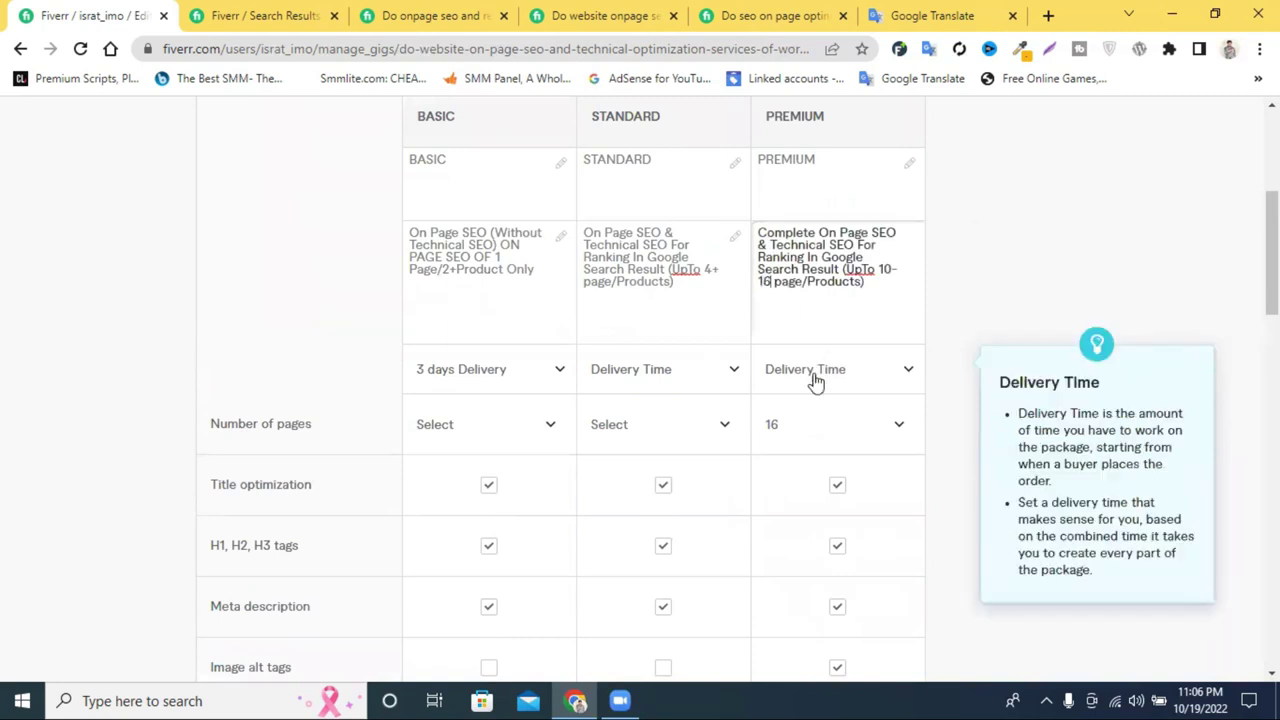
- Set the number of pages to 4 for the Standard package and 1 for the Basic package
left_click(645, 430)
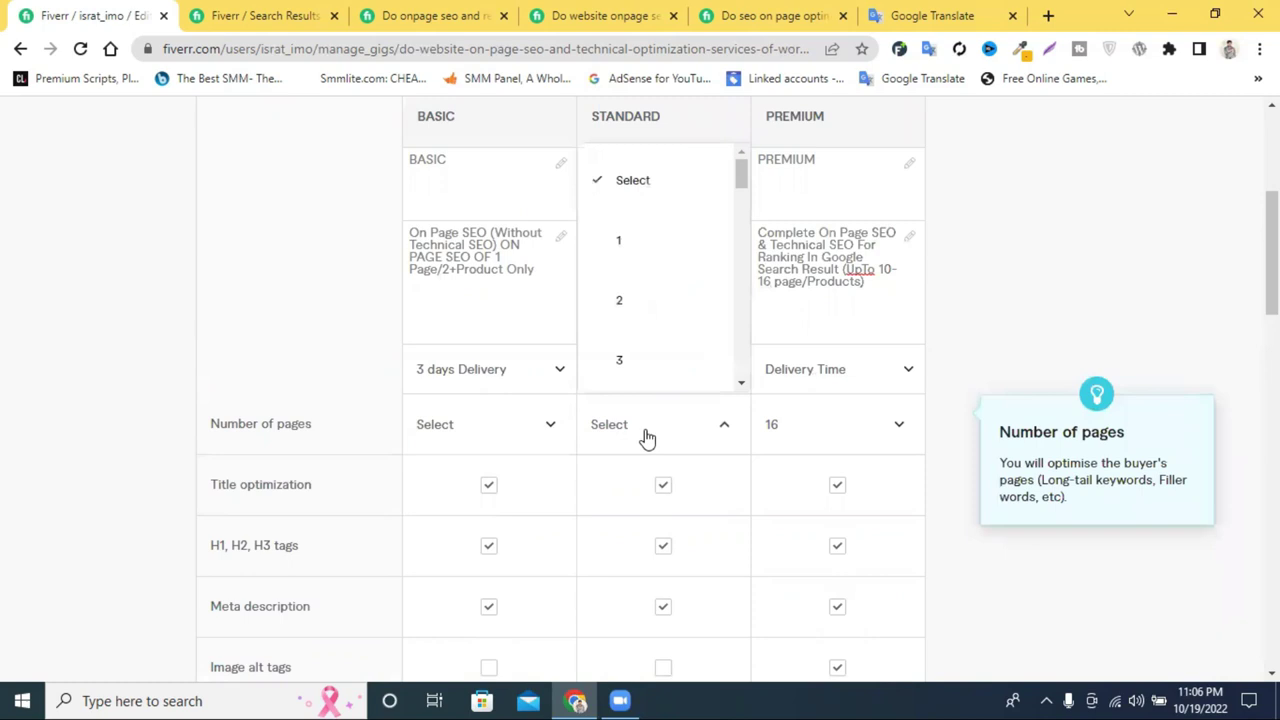
scroll(630, 335, "down", 2)
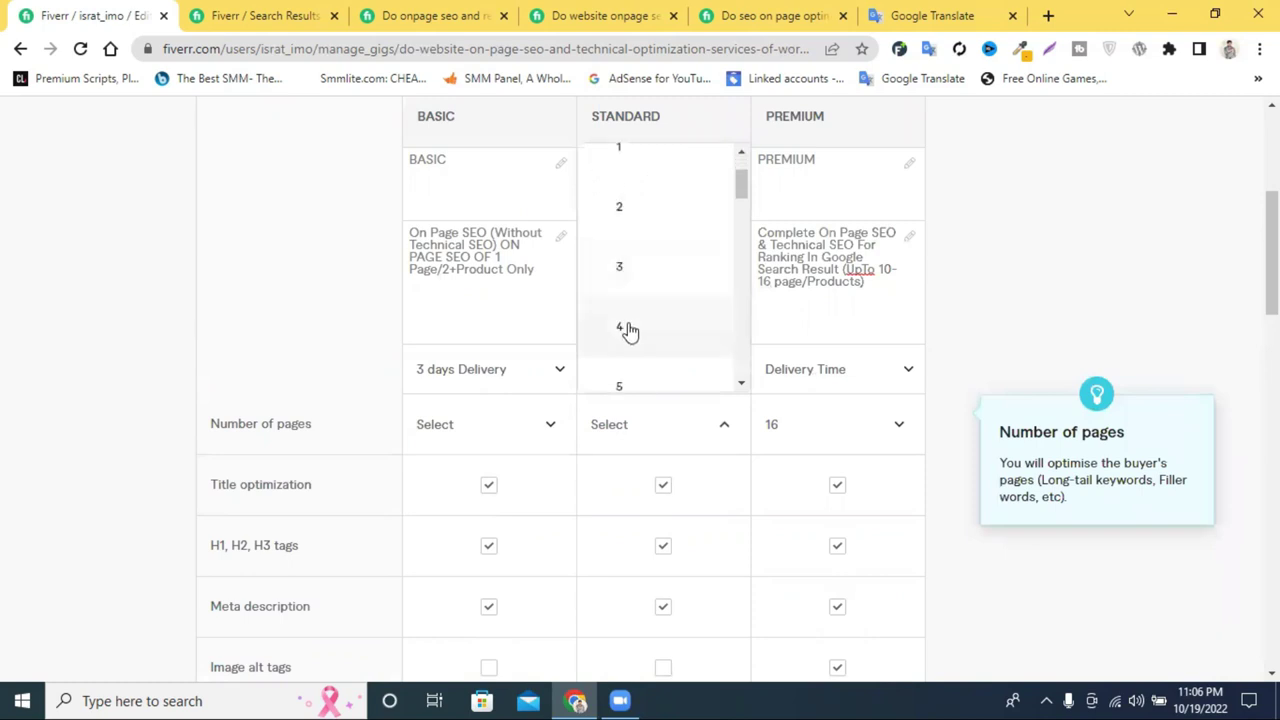
left_click(626, 337)
left_click(478, 428)
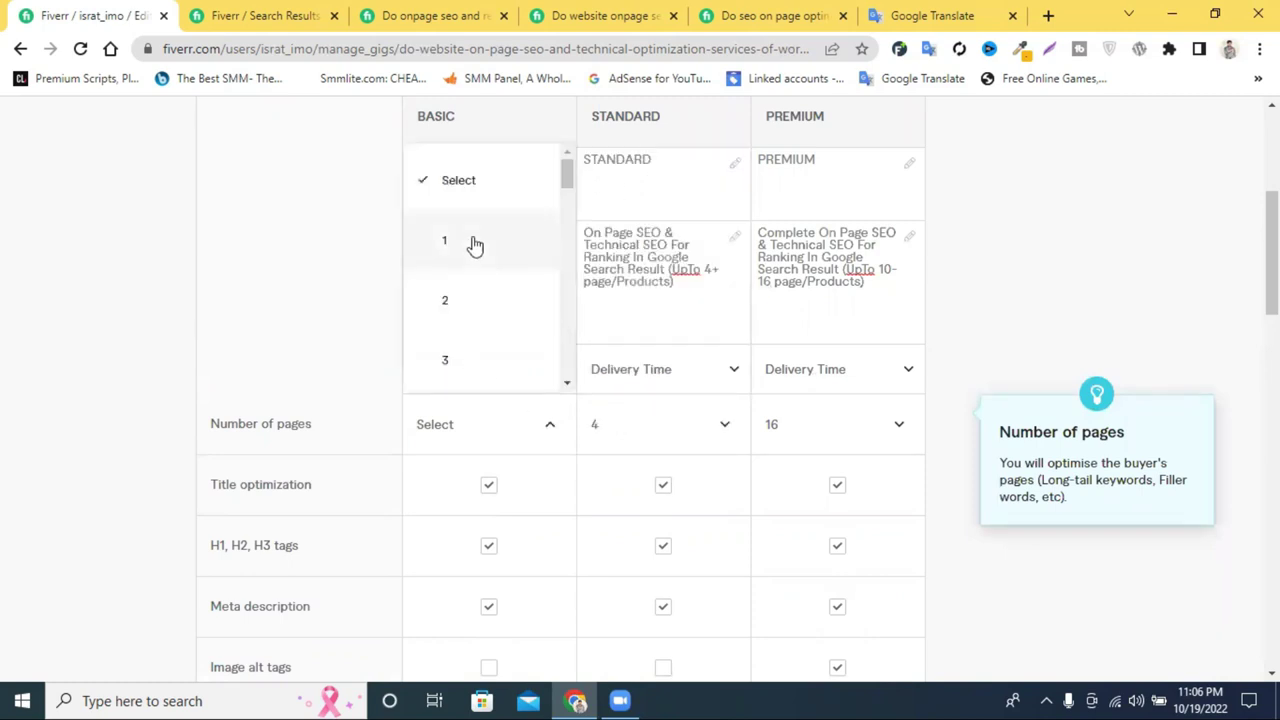
left_click(474, 245)
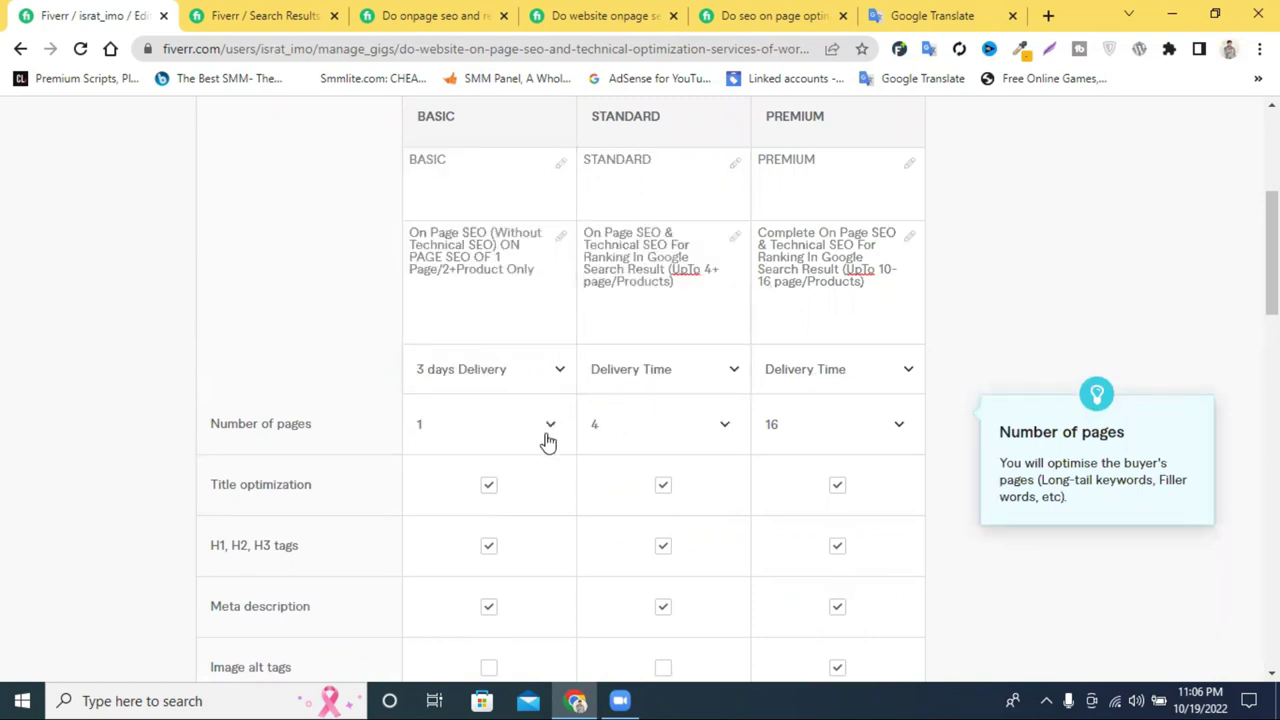
- Change the page count before "Page/2+Product Only" in the Basic description to 2
left_click(499, 257)
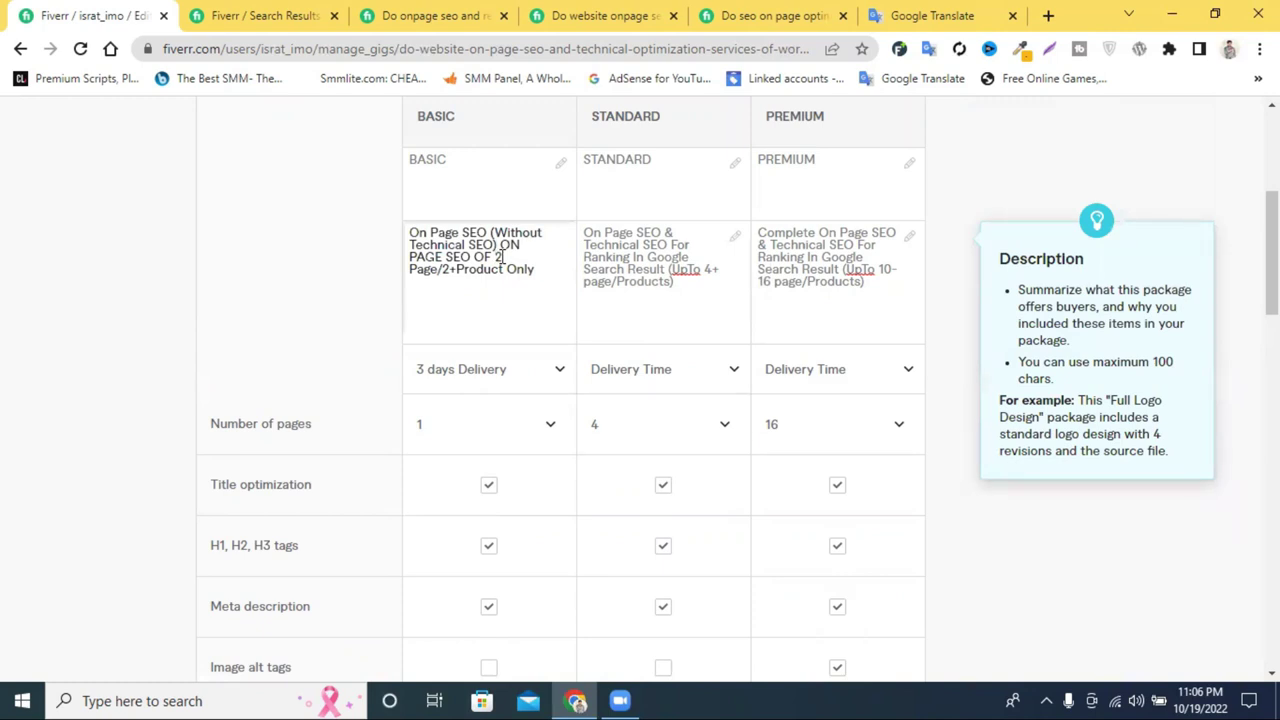
scroll(523, 271, "down", 2)
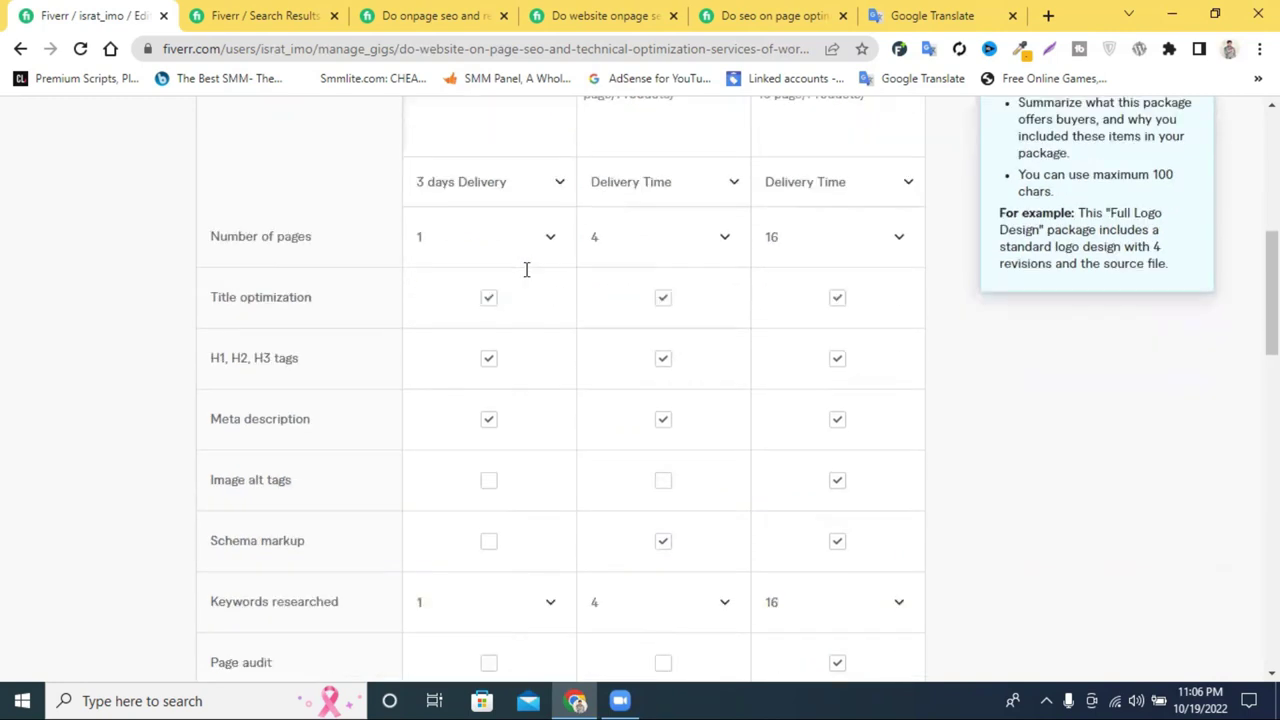
scroll(528, 277, "up", 2)
- Set the Basic package's keywords researched to 2
scroll(397, 417, "down", 4)
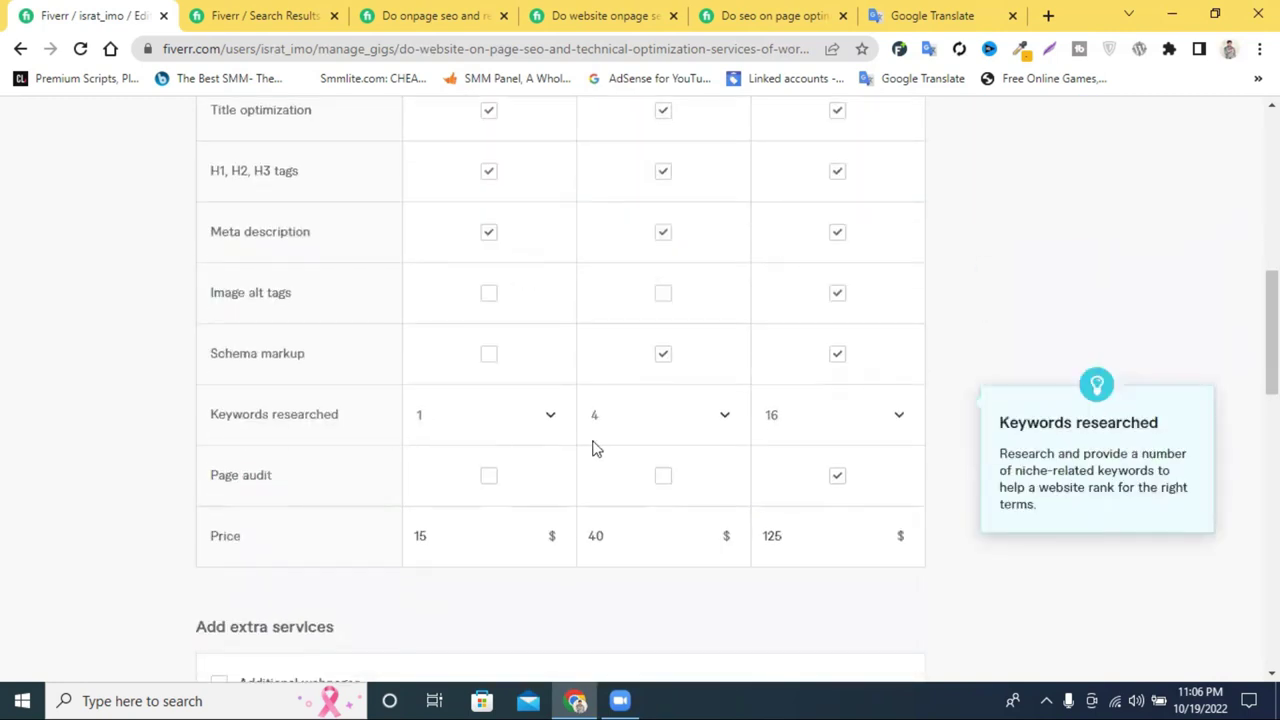
left_click(468, 425)
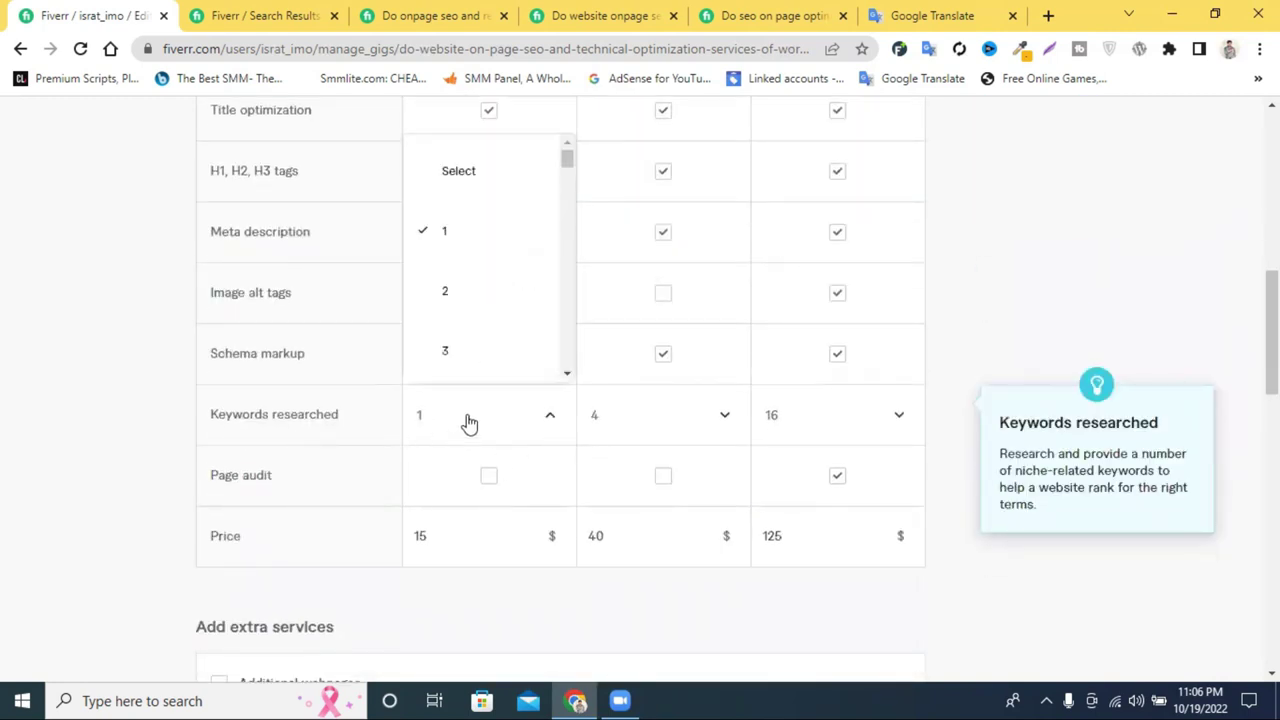
key("Return")
scroll(555, 386, "up", 2)
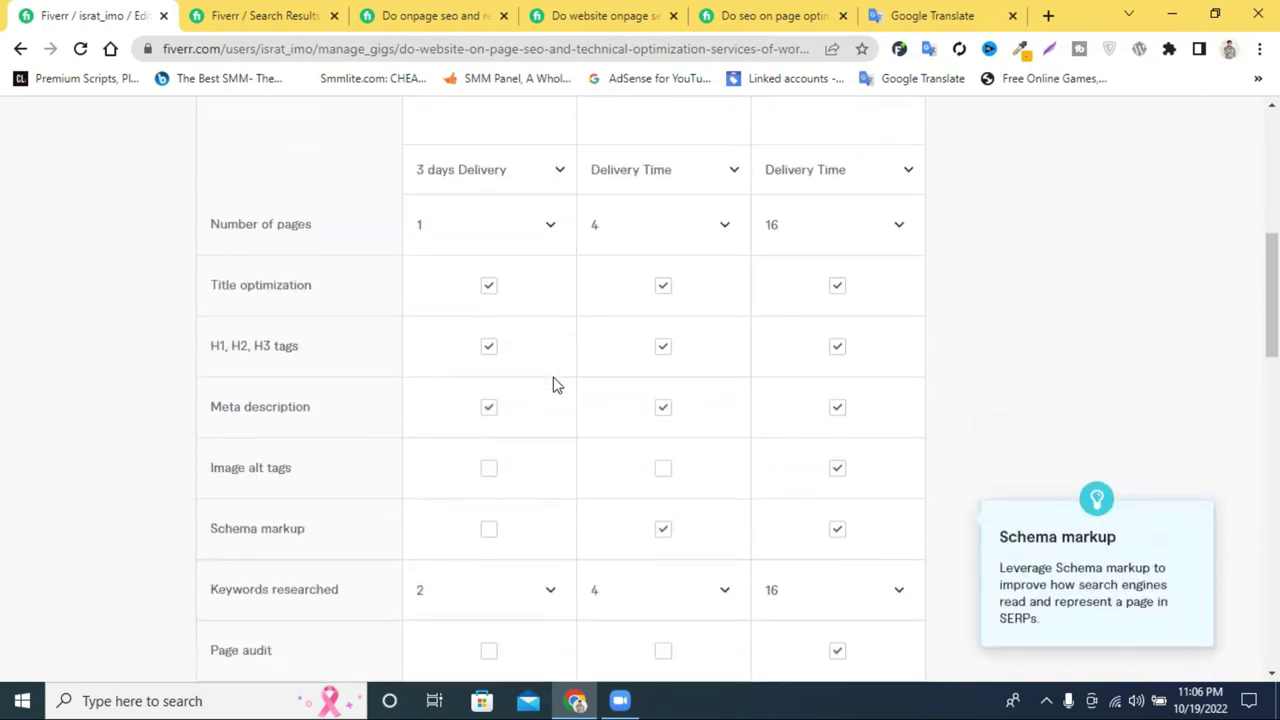
- Try the Basic package's number of pages at 2, switching to 1 and back to 2
left_click(457, 250)
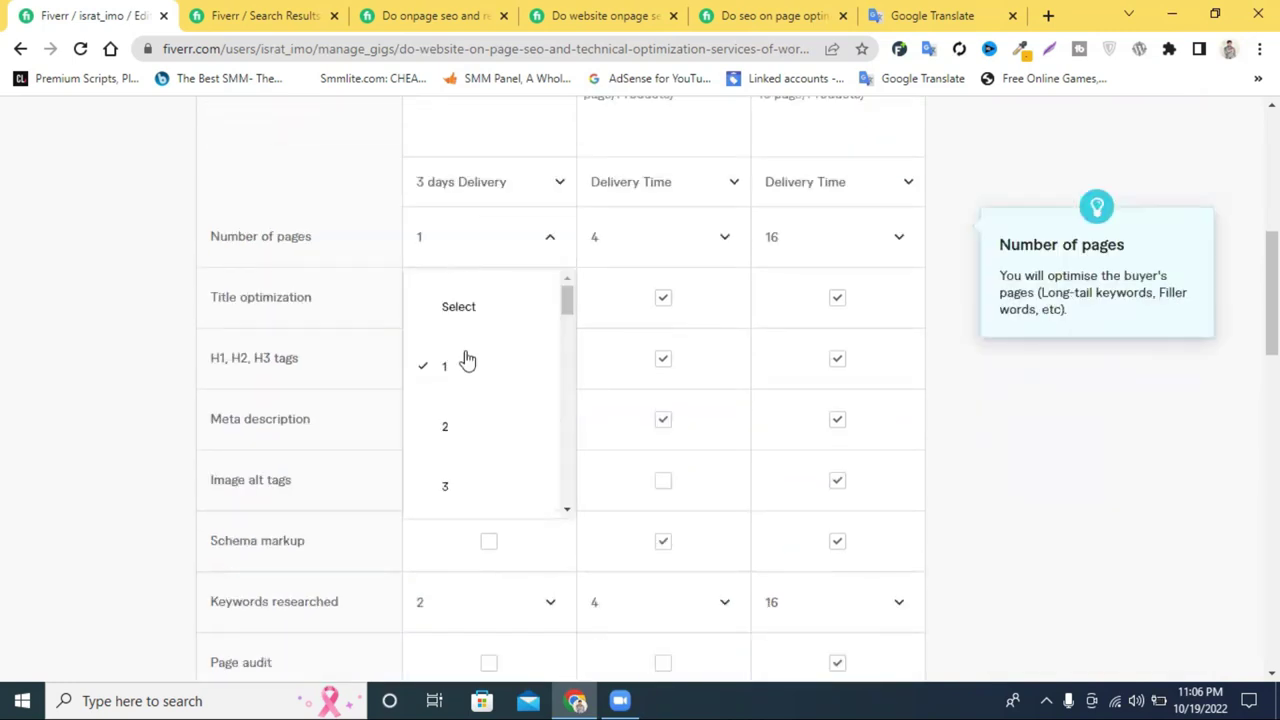
left_click(452, 430)
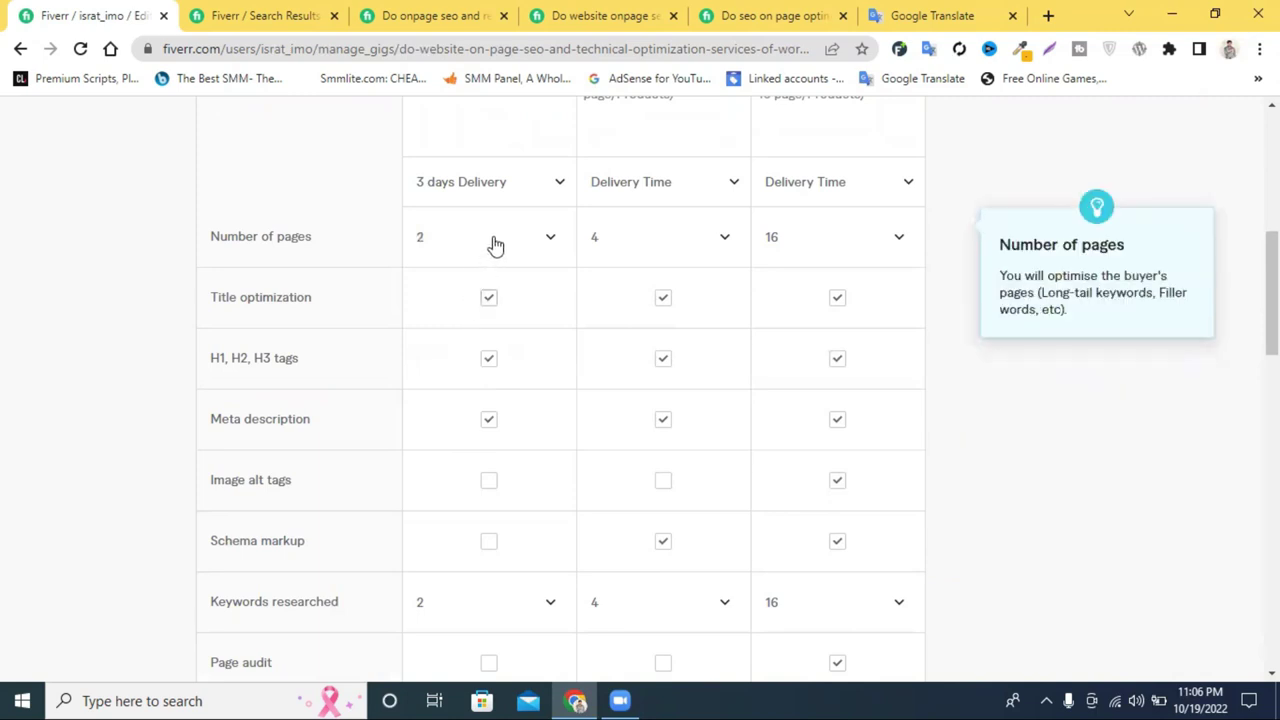
left_click(491, 246)
left_click(447, 362)
left_click(493, 255)
left_click(457, 426)
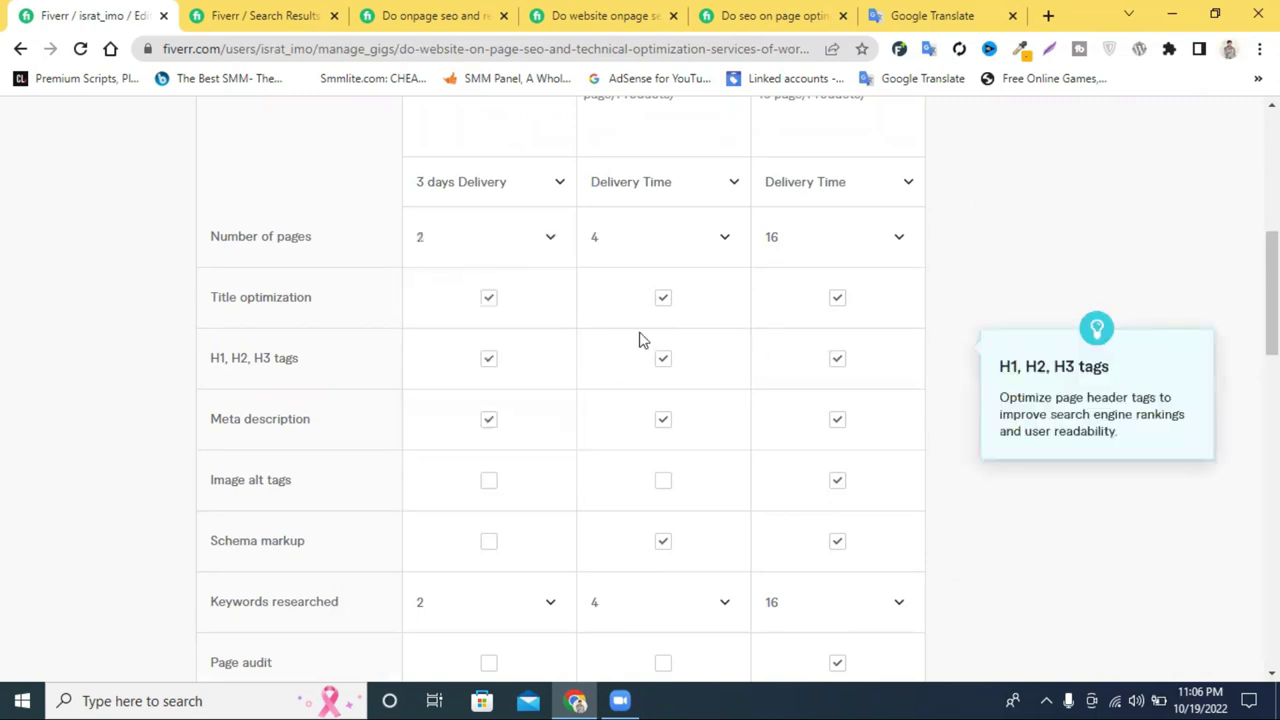
- Set the Basic package's number of pages to 1 and change the page count in its description to 1
left_click(505, 254)
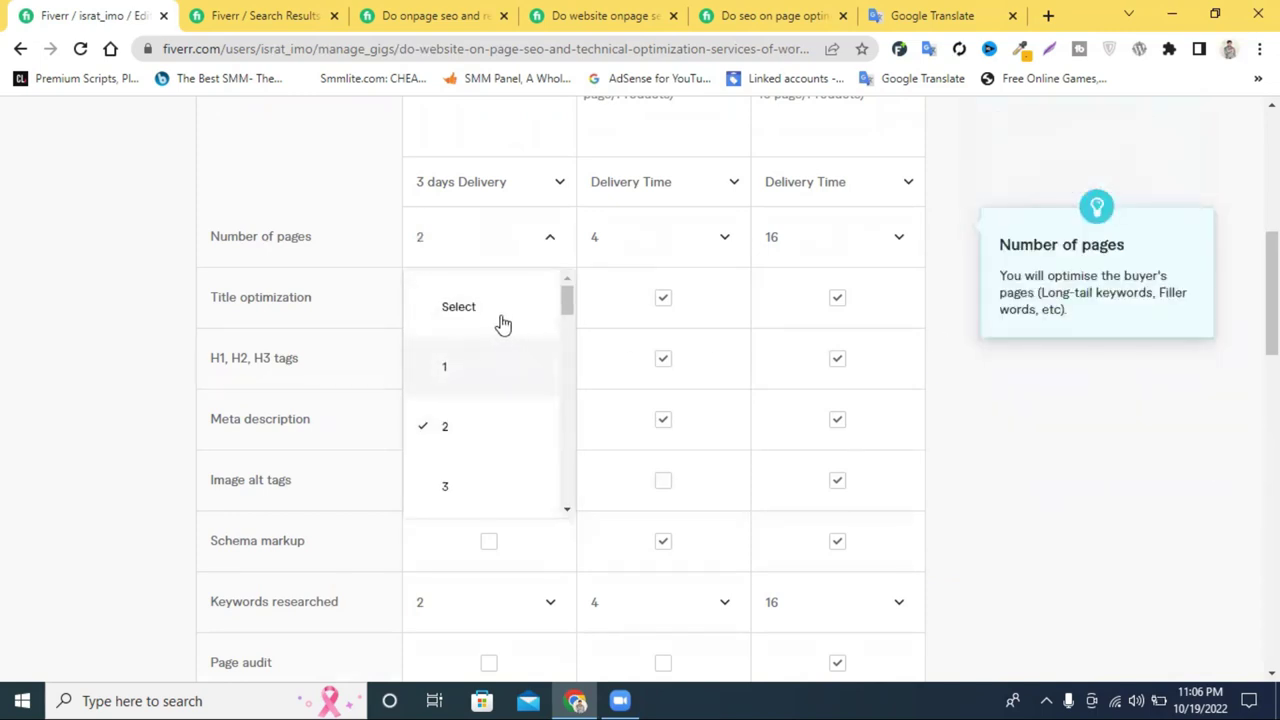
left_click(468, 375)
scroll(517, 289, "up", 2)
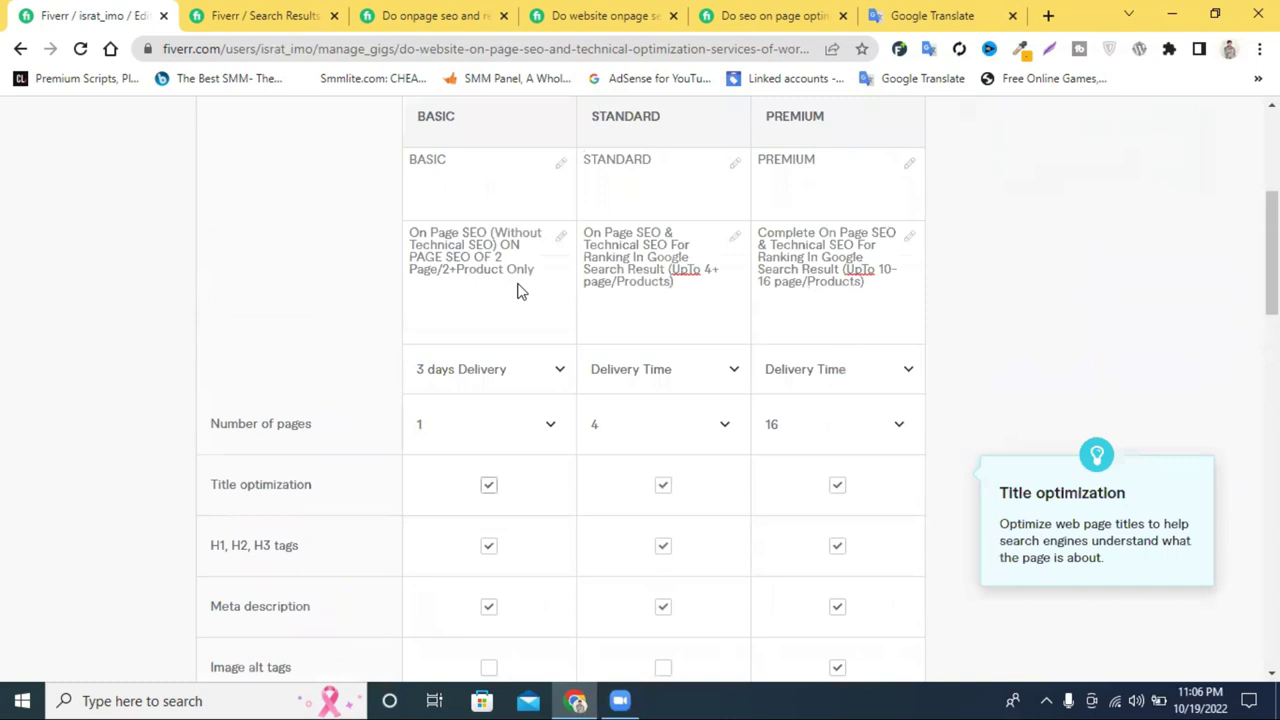
left_click(499, 257)
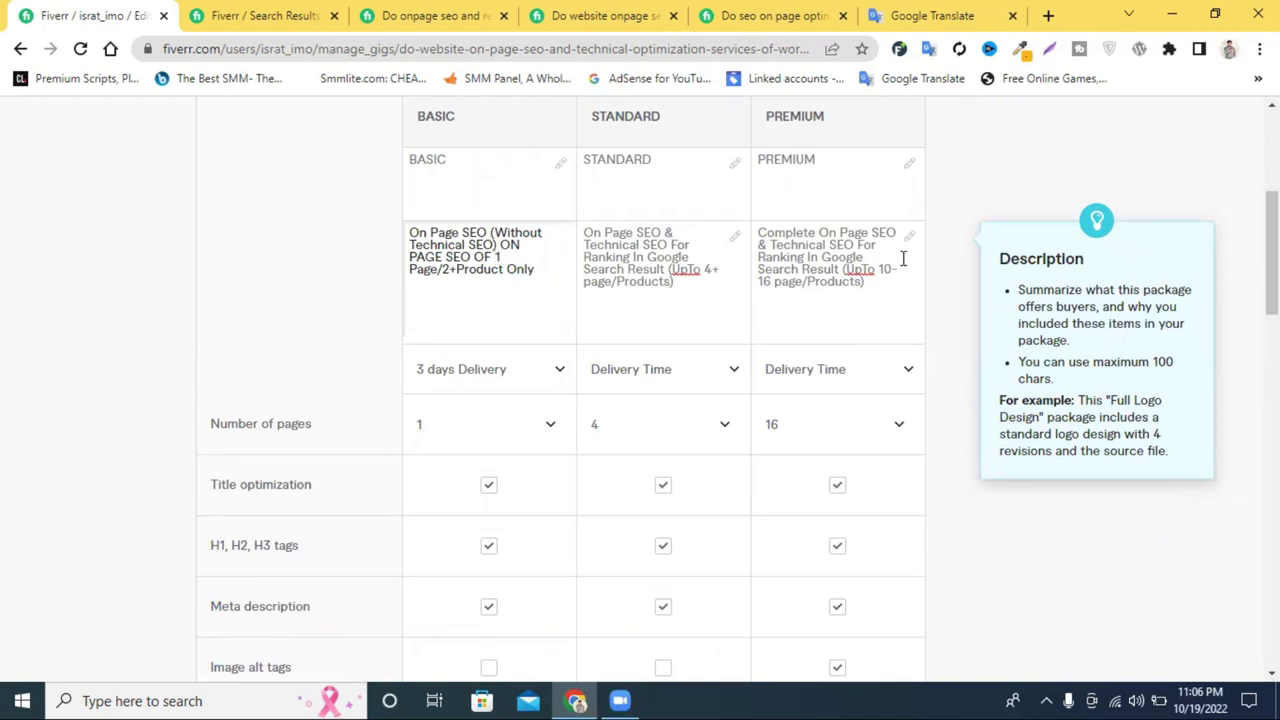
- Set the Standard package's delivery time to 10 days
scroll(840, 310, "down", 3)
scroll(854, 309, "down", 3)
scroll(603, 297, "up", 4)
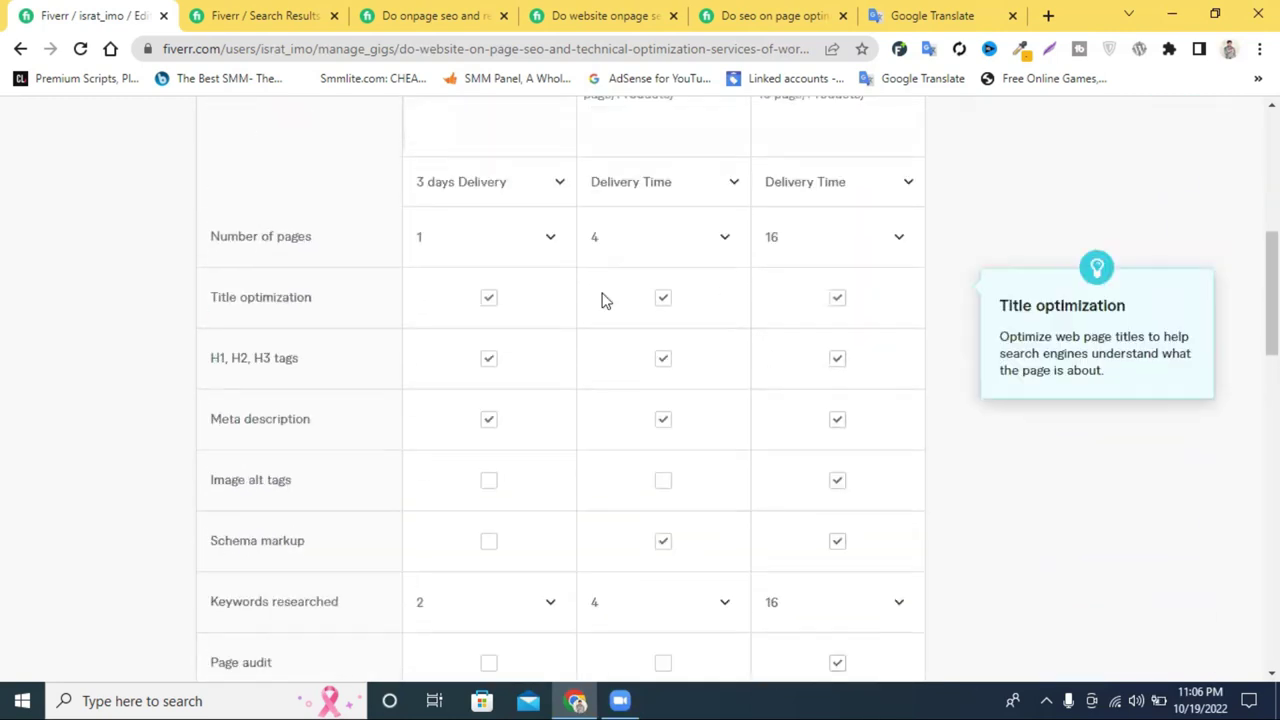
left_click(650, 204)
scroll(657, 423, "down", 4)
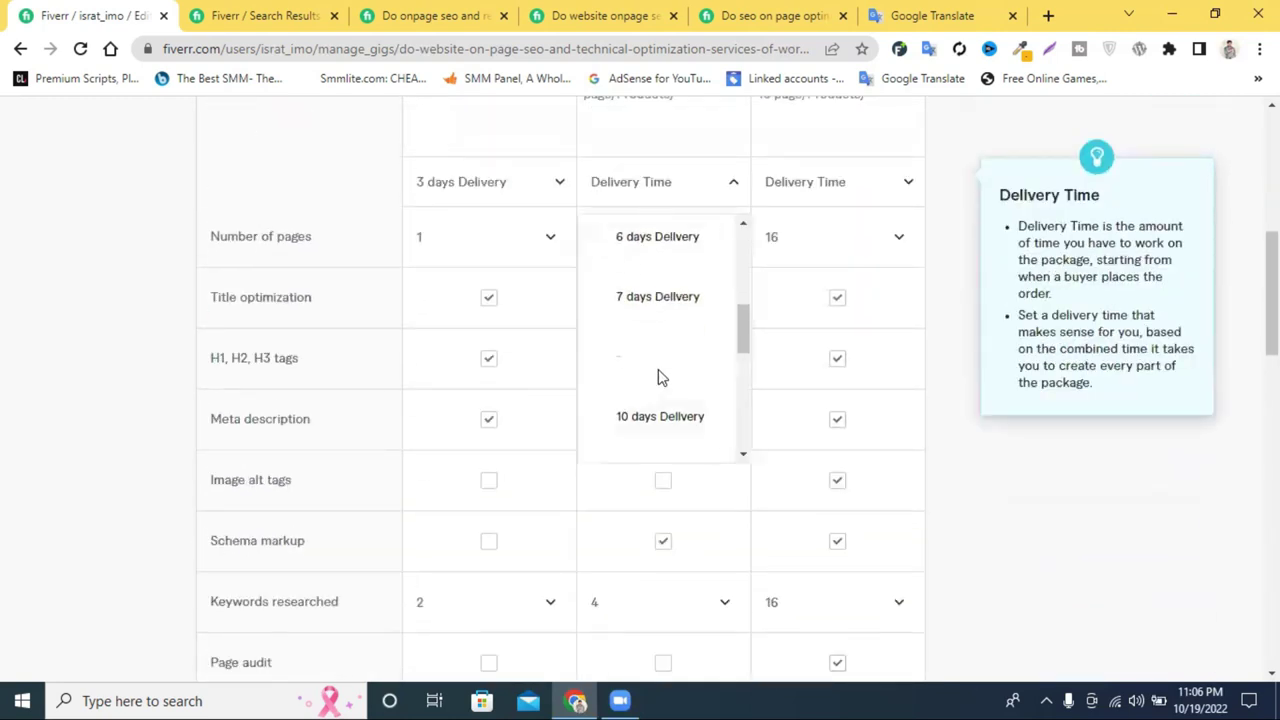
left_click(722, 363)
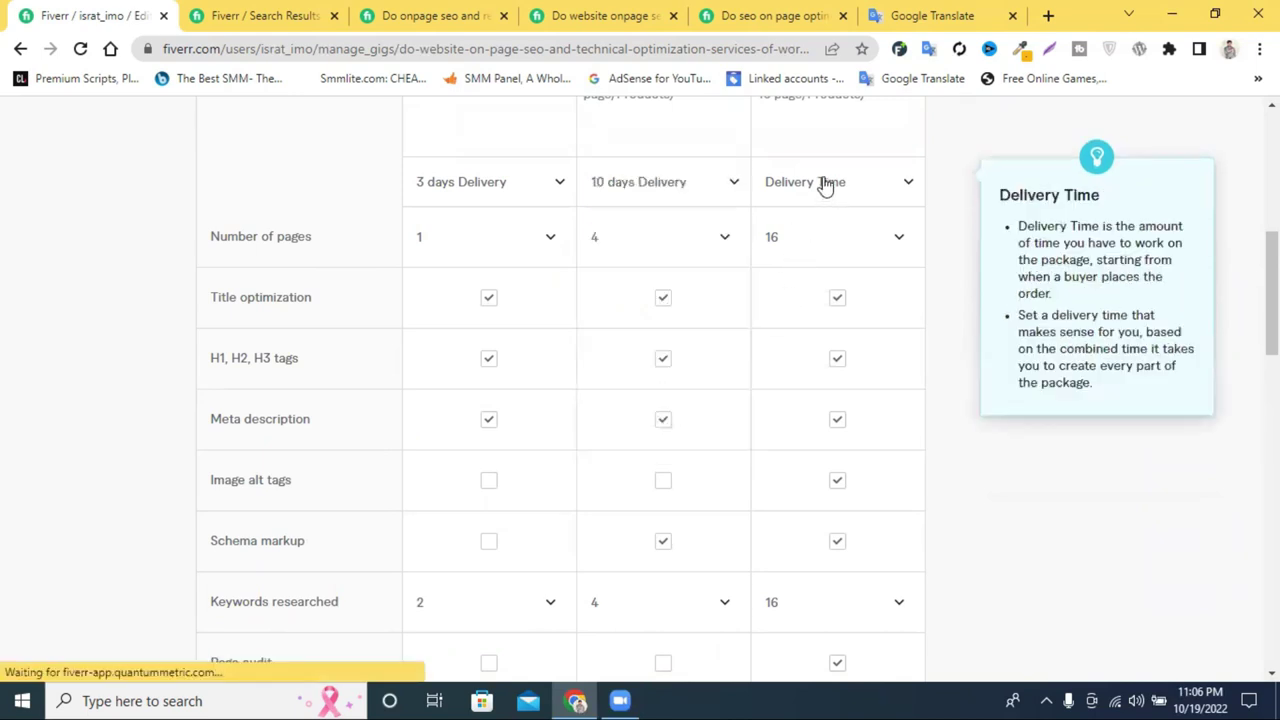
- Set the Premium package's delivery time to 21 days
left_click(826, 190)
scroll(837, 357, "down", 5)
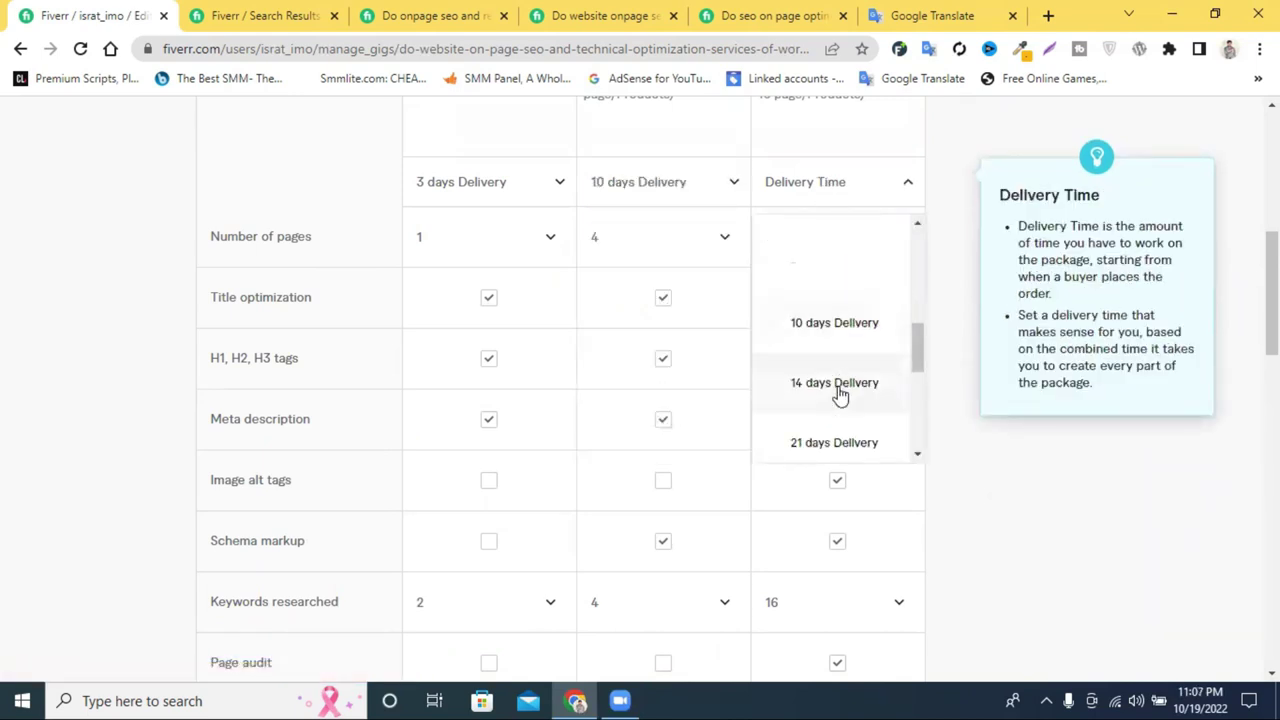
scroll(838, 392, "down", 2)
scroll(826, 353, "up", 2)
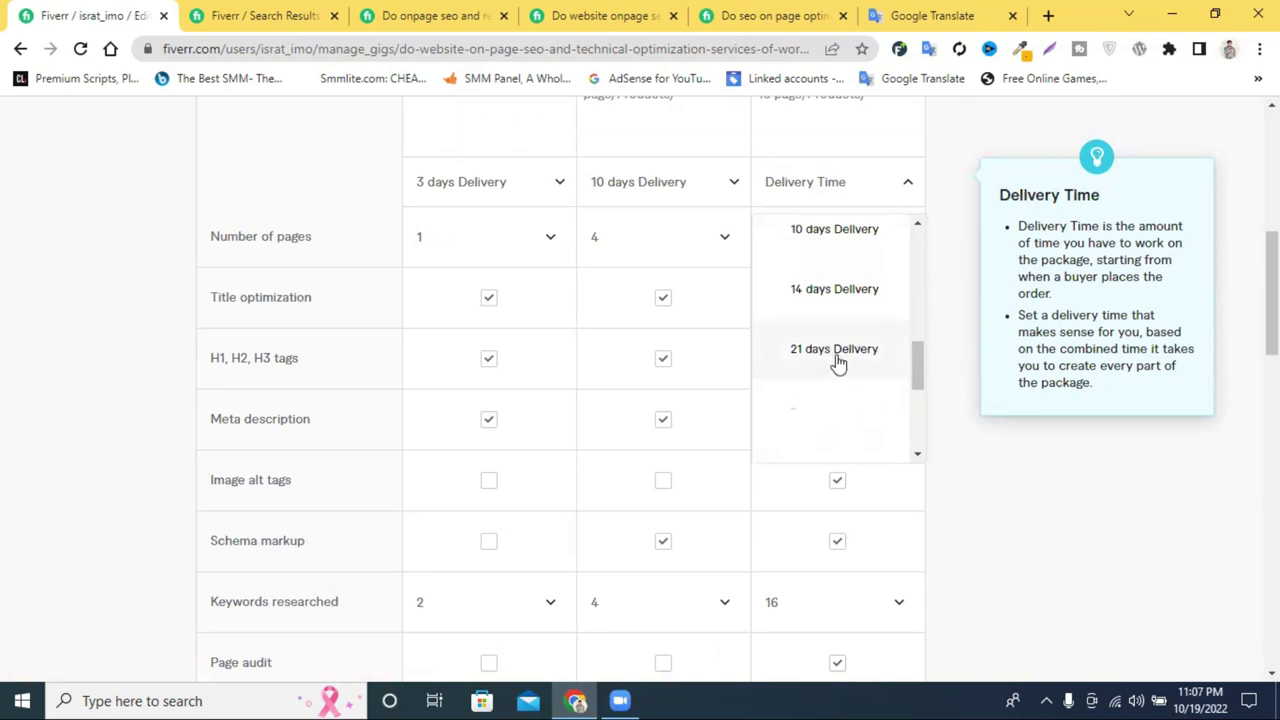
left_click(833, 348)
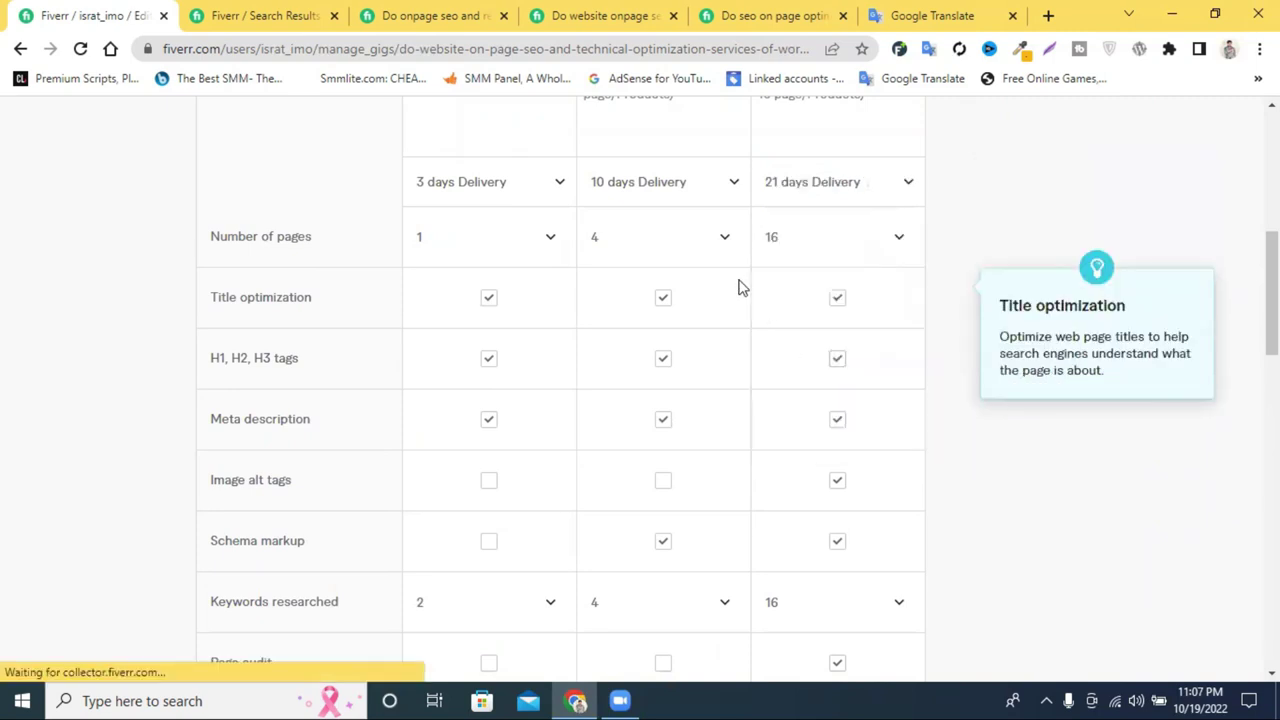
- Save the package pricing without any extra services and continue to the Description & FAQ stage
scroll(740, 288, "up", 3)
scroll(877, 320, "down", 8)
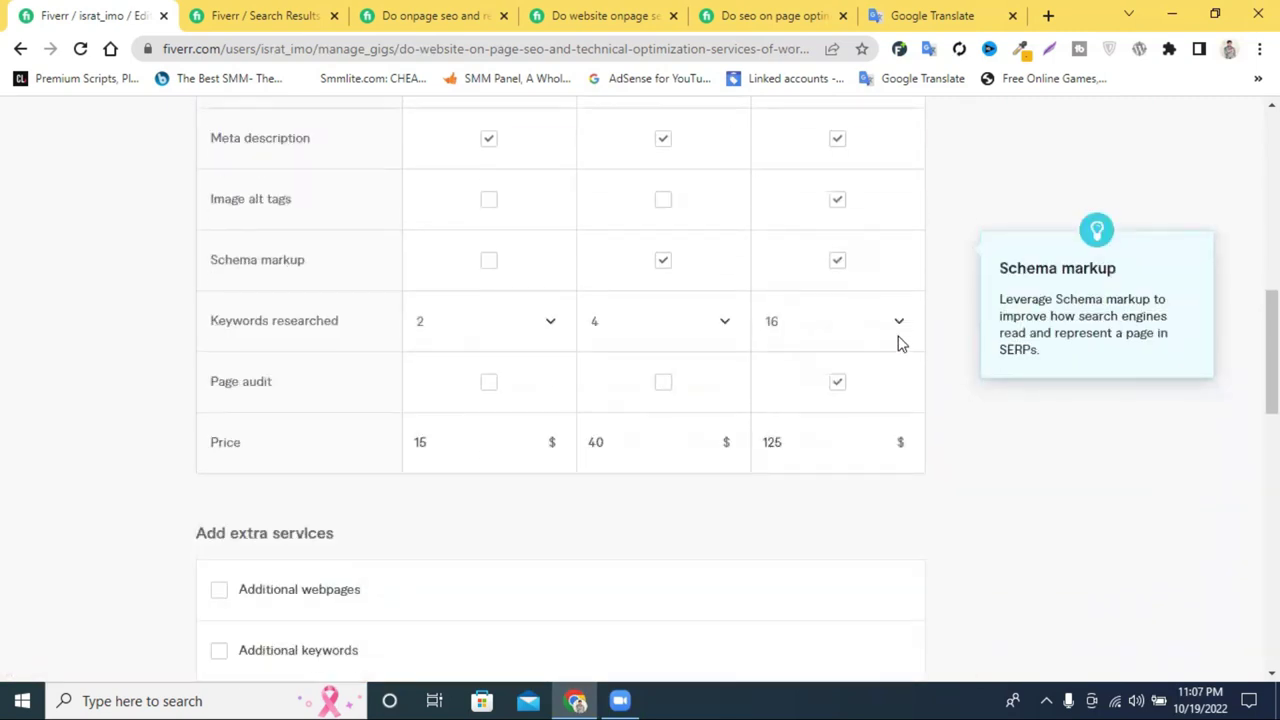
scroll(897, 344, "down", 5)
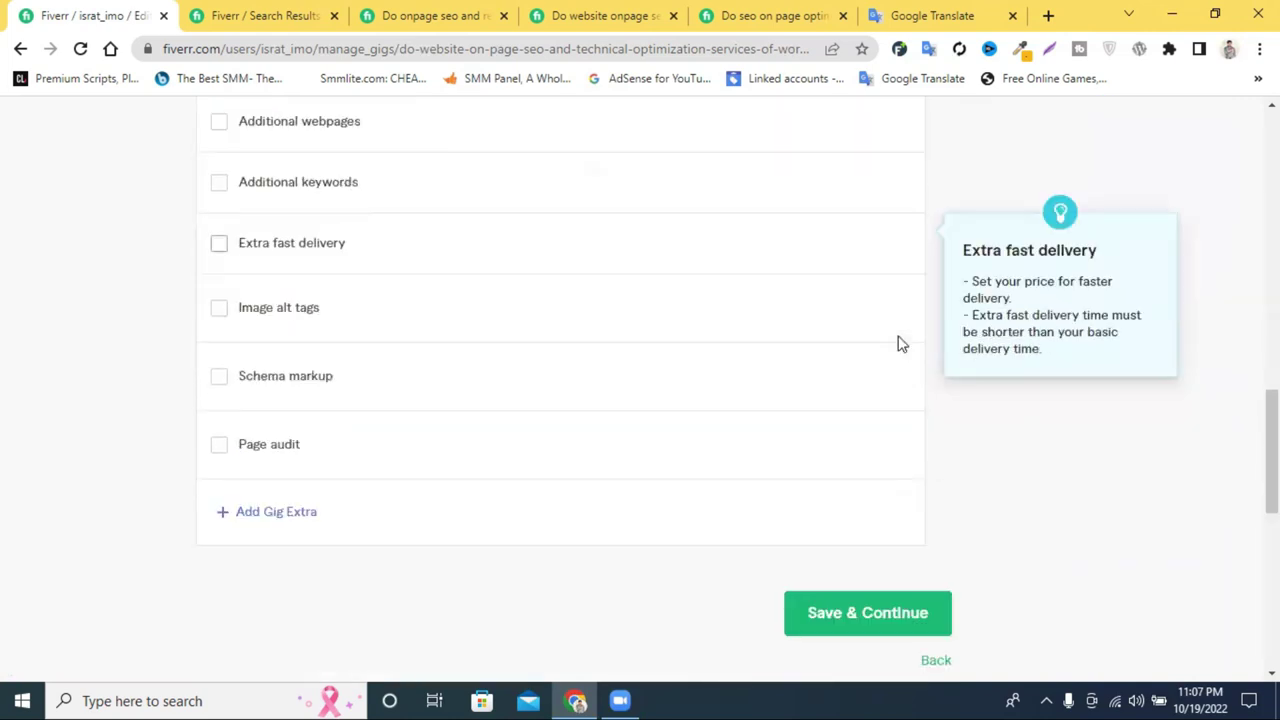
scroll(880, 330, "down", 1)
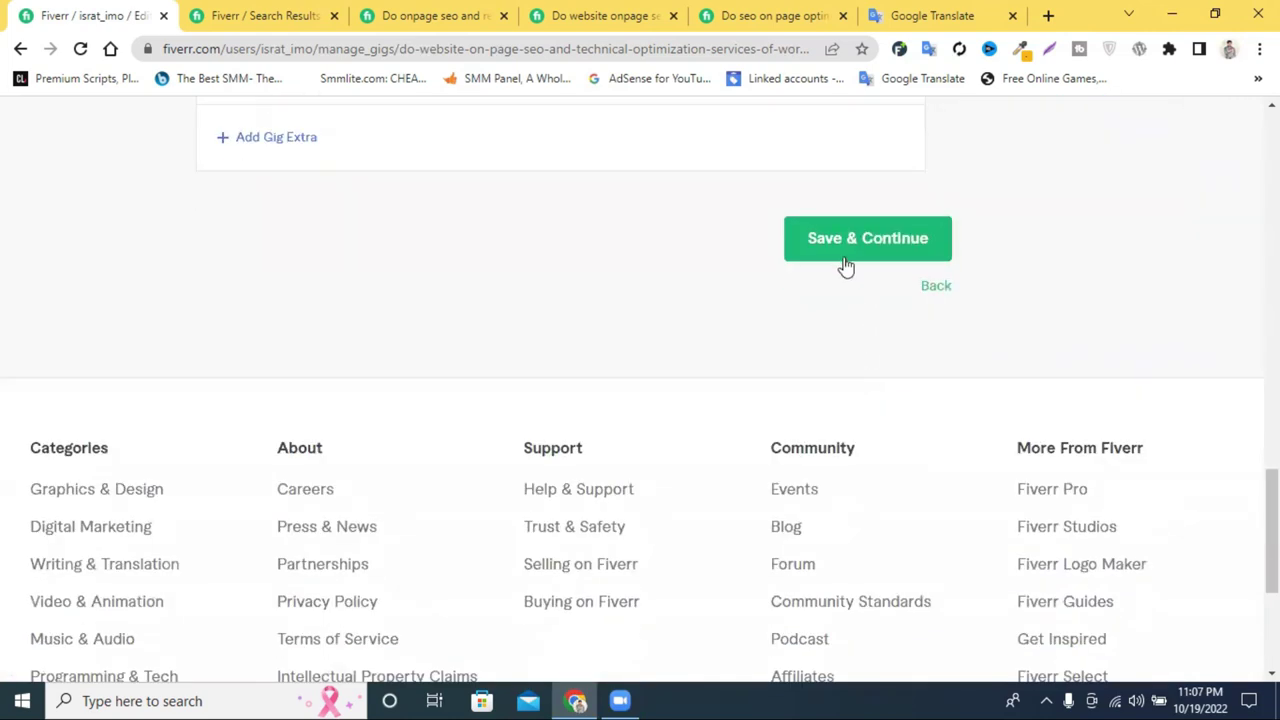
left_click(843, 254)
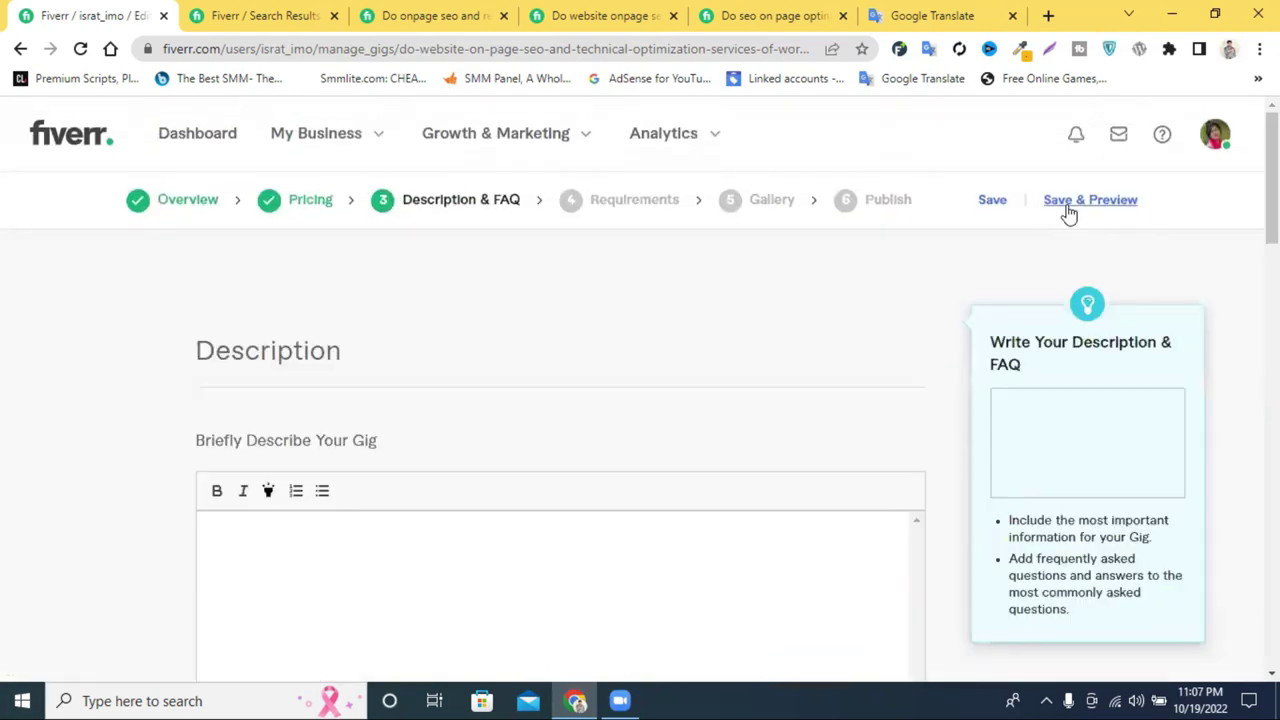
- Try to save and preview the gig, and to save it, with the description still empty
right_click(1066, 204)
left_click(885, 277)
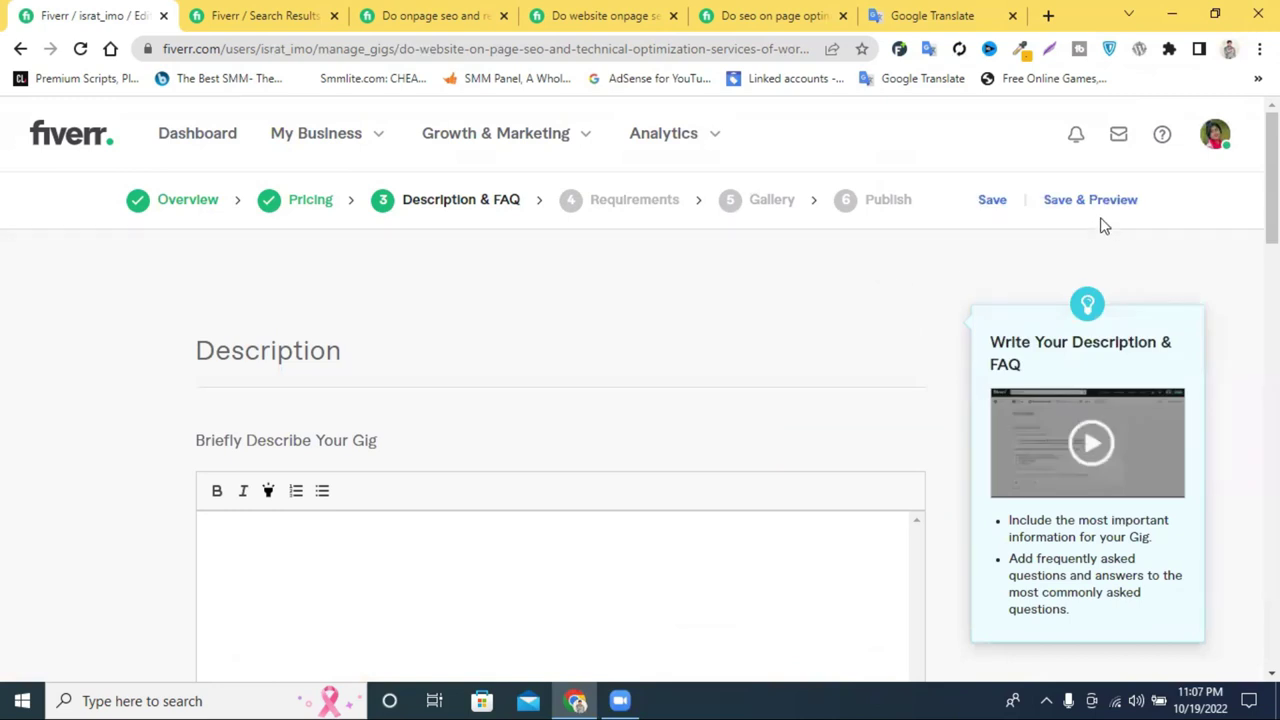
left_click(1079, 210)
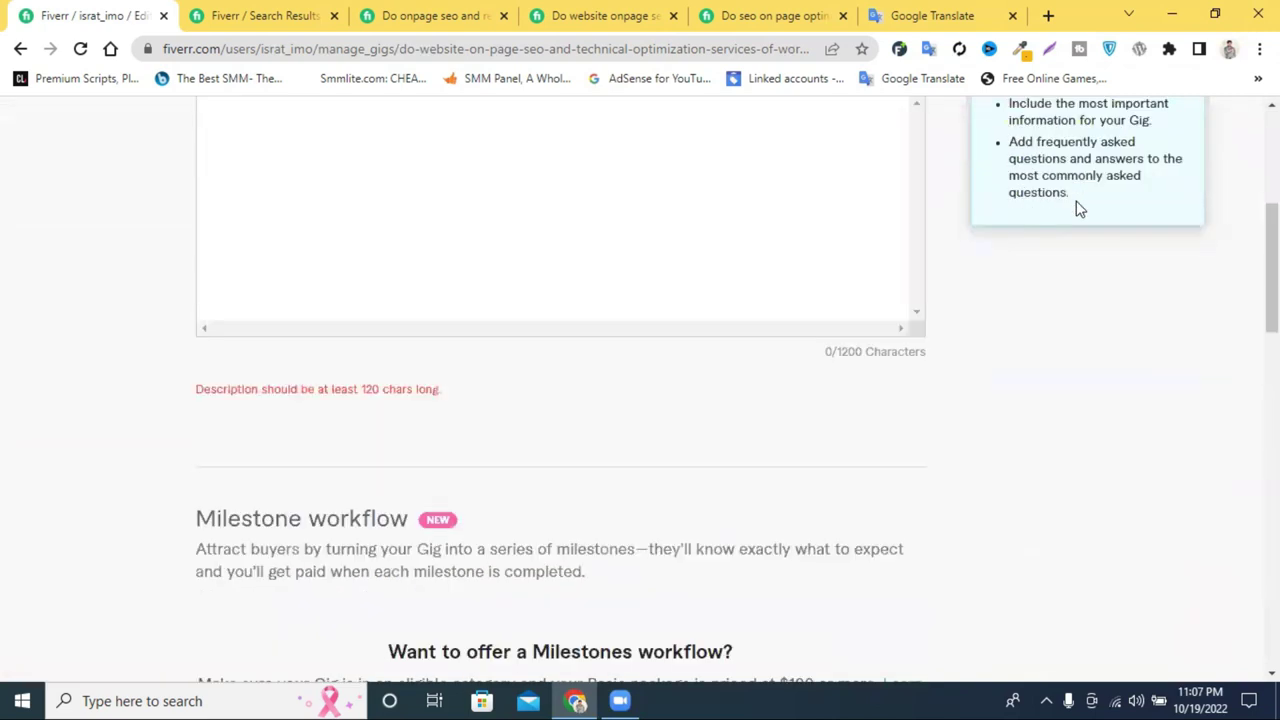
scroll(991, 265, "up", 5)
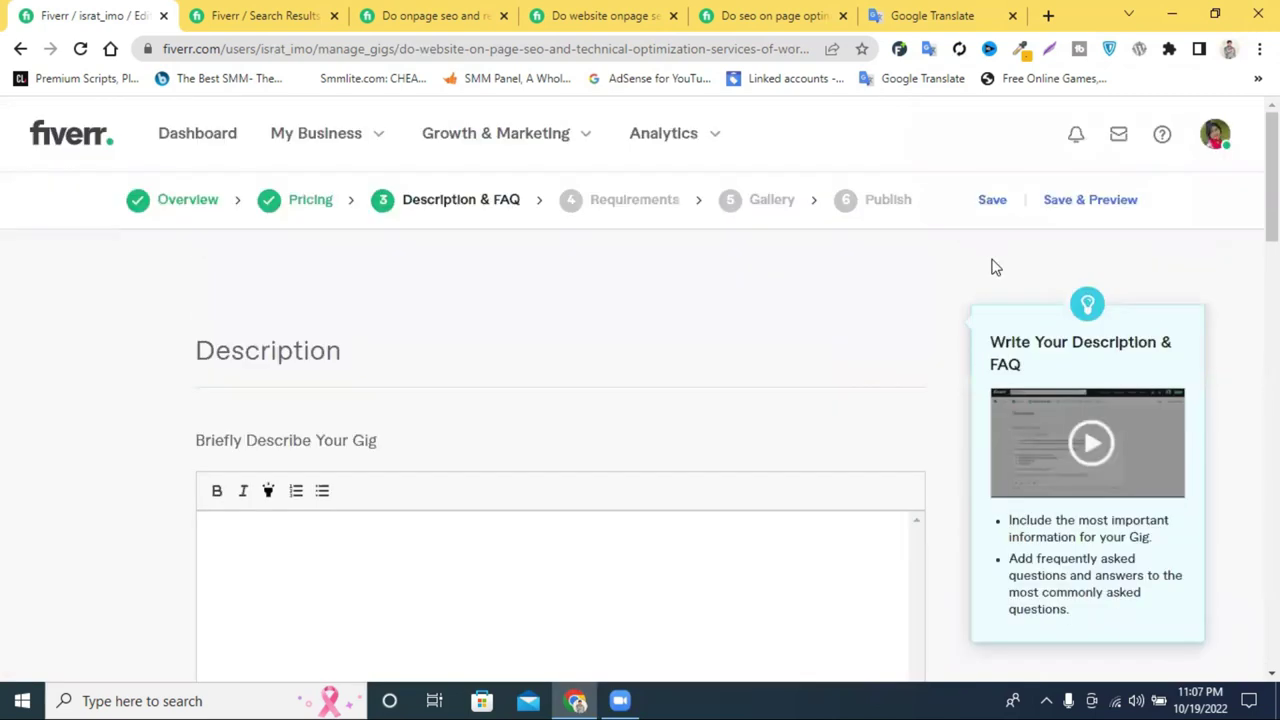
left_click(986, 207)
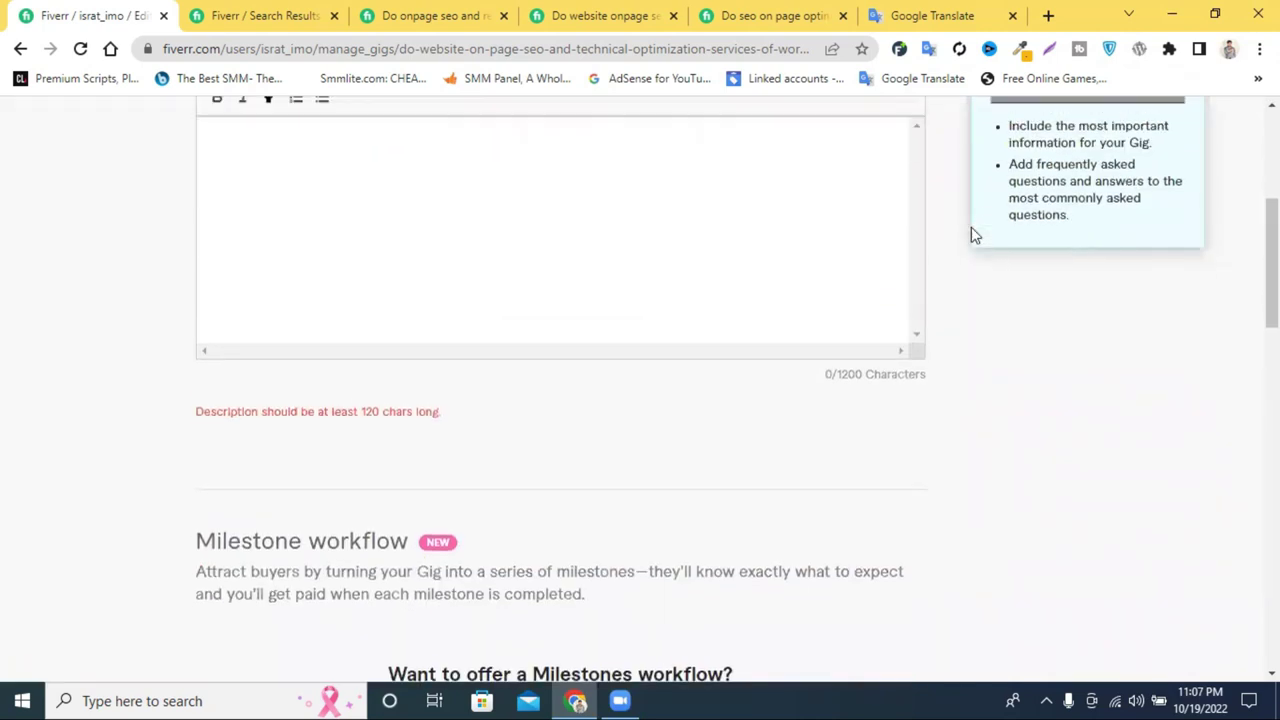
scroll(840, 250, "up", 4)
scroll(538, 300, "down", 2)
scroll(538, 304, "down", 1)
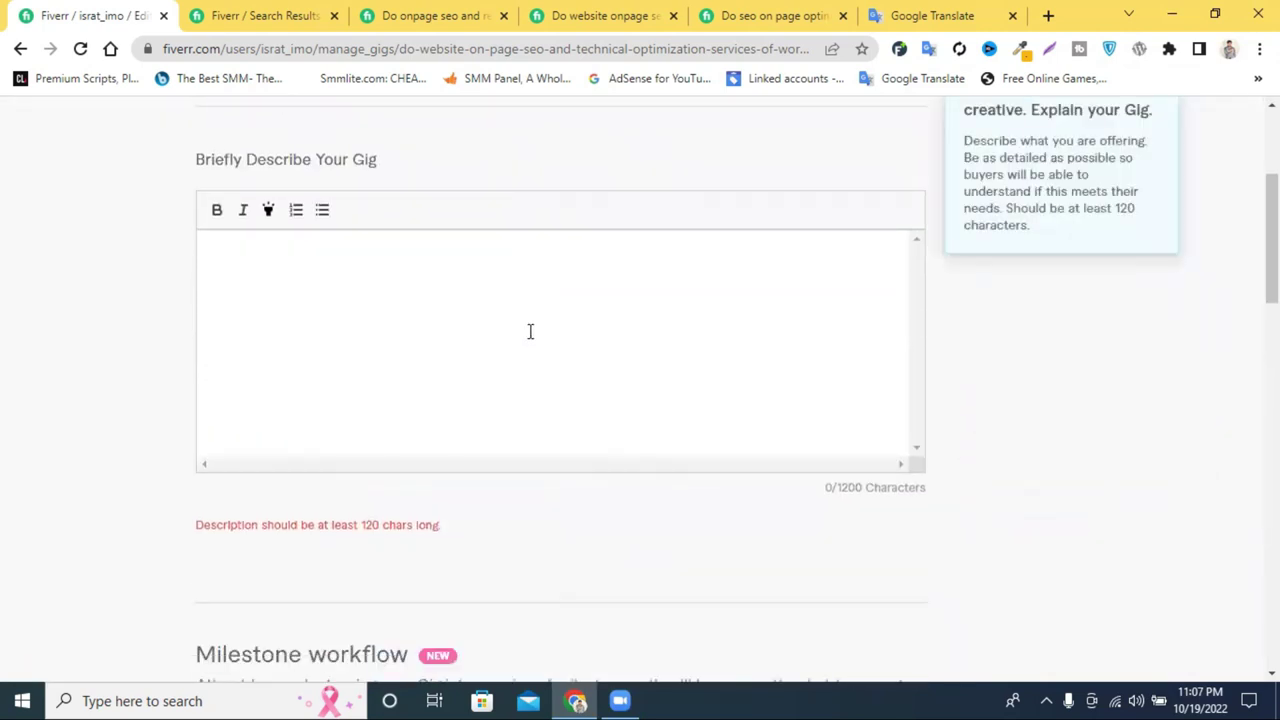
left_click(289, 280)
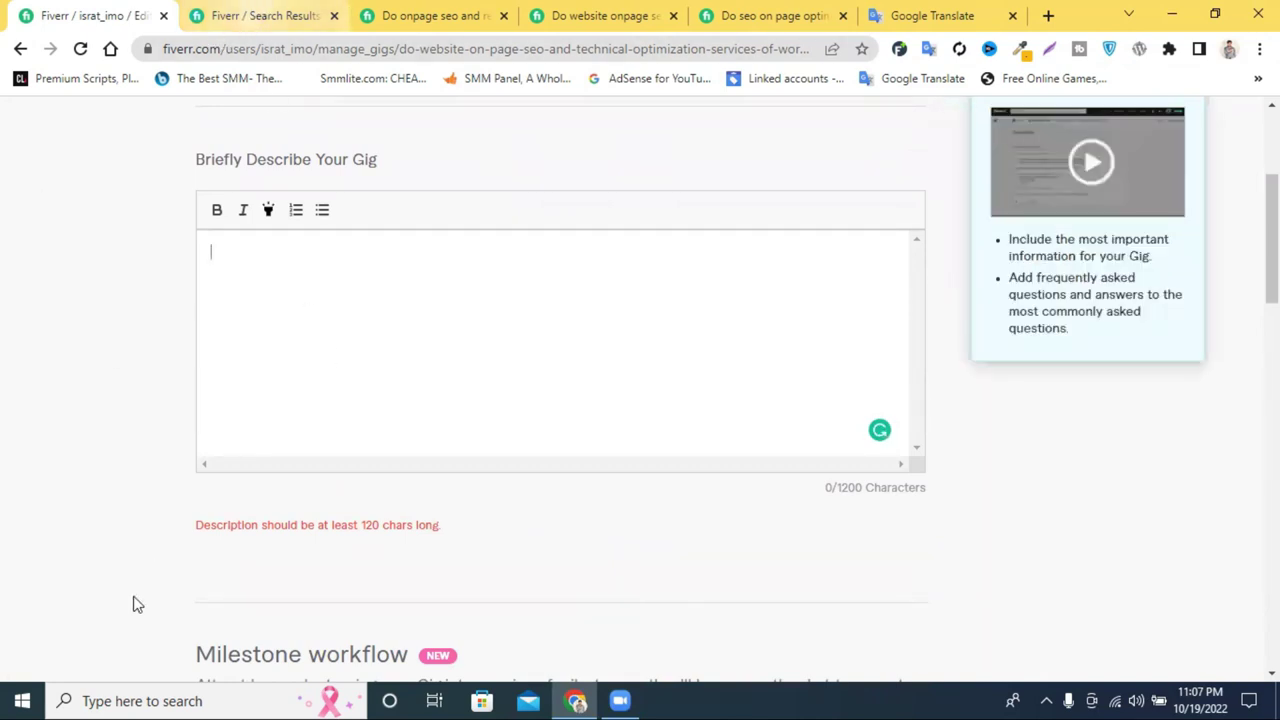
- In the search results browser tab, go to the seller profile and open the on-page SEO gig from its drafts
key("ctrl+Tab")
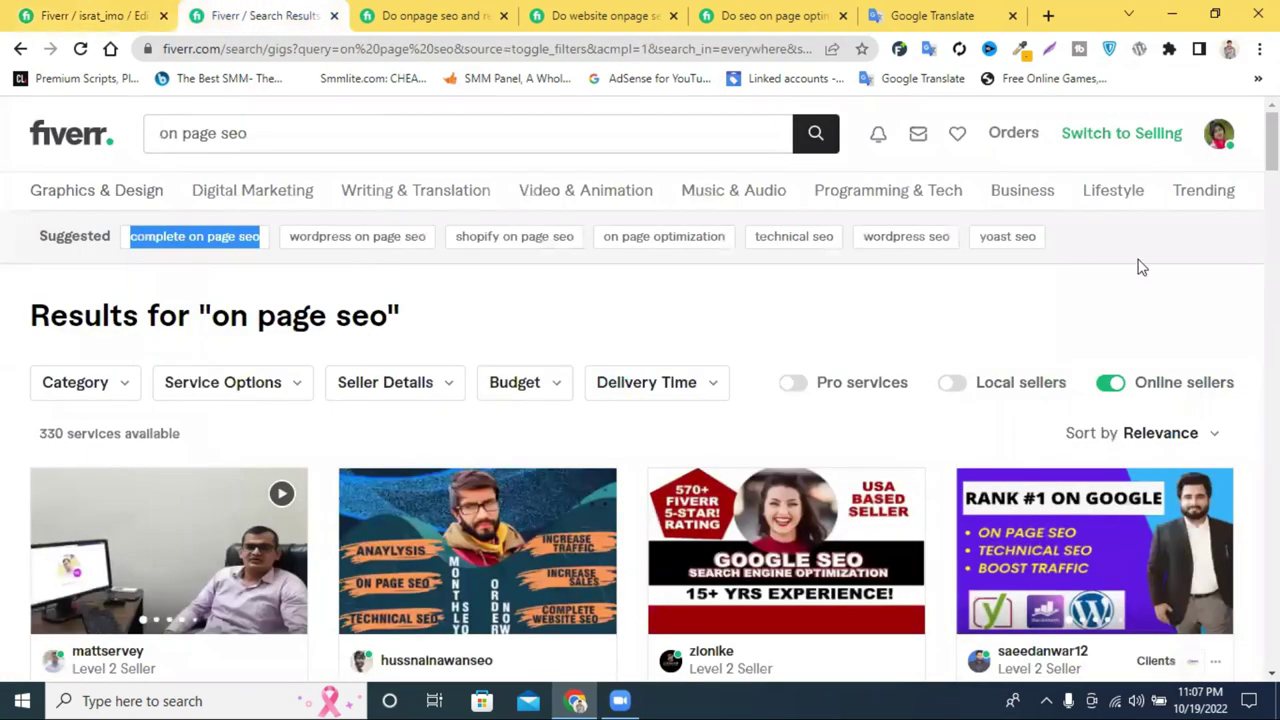
left_click(1217, 138)
left_click(1095, 193)
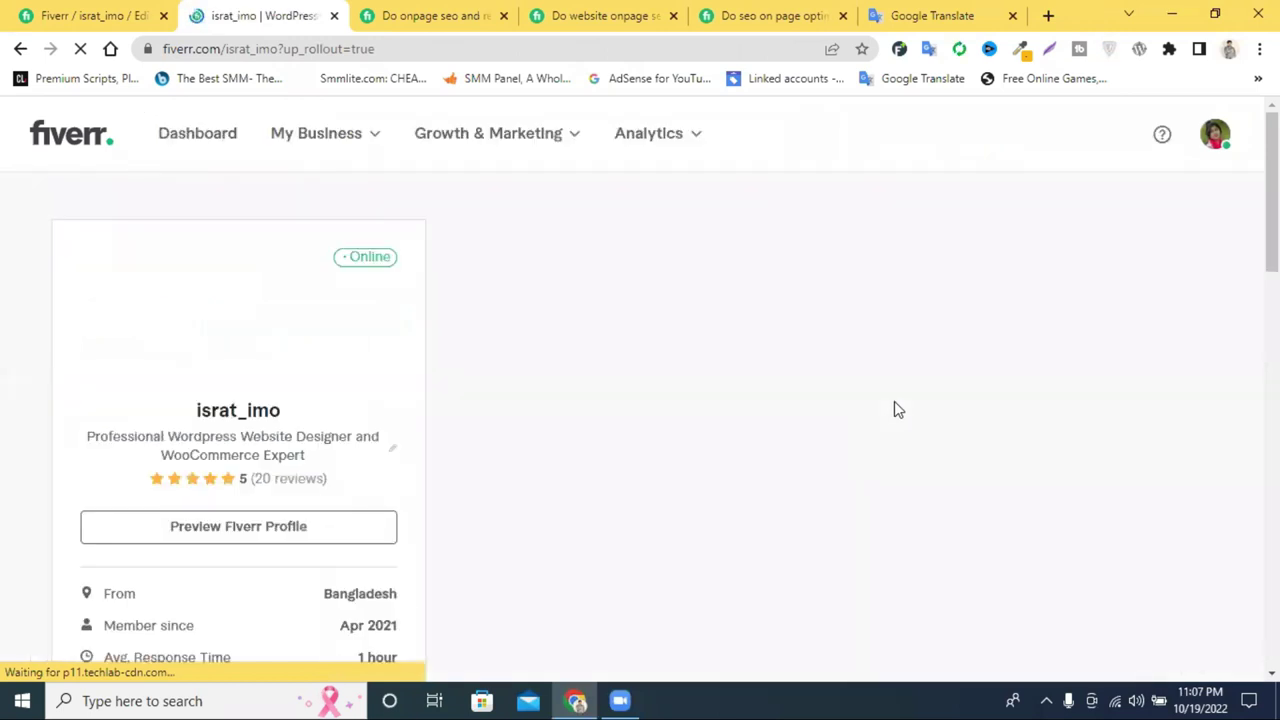
scroll(894, 409, "down", 7)
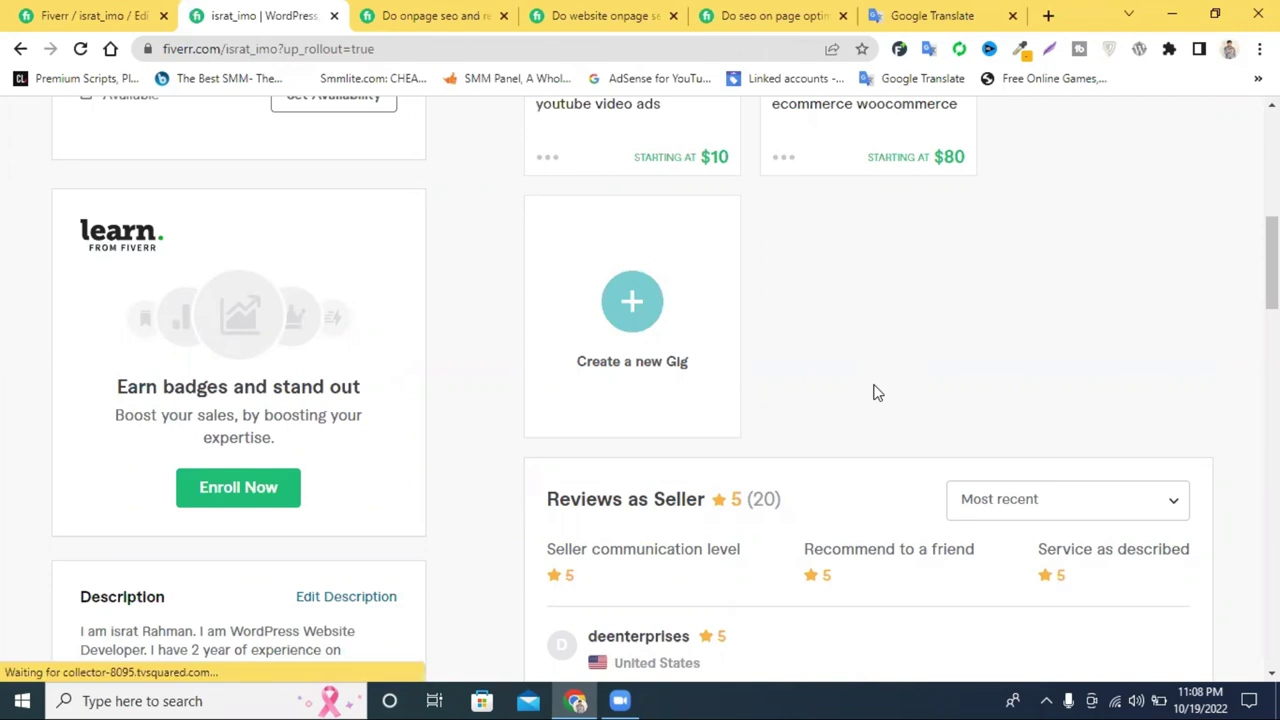
scroll(708, 234, "up", 2)
scroll(708, 234, "up", 5)
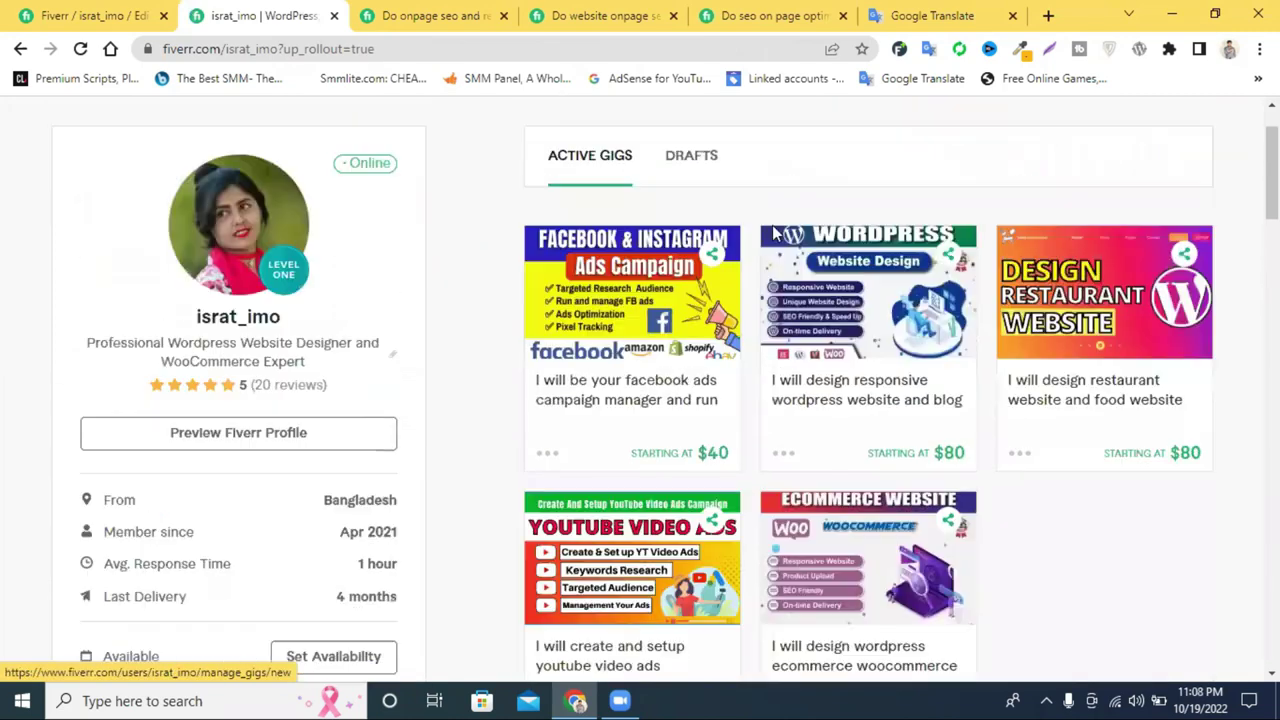
left_click(695, 160)
left_click(650, 391)
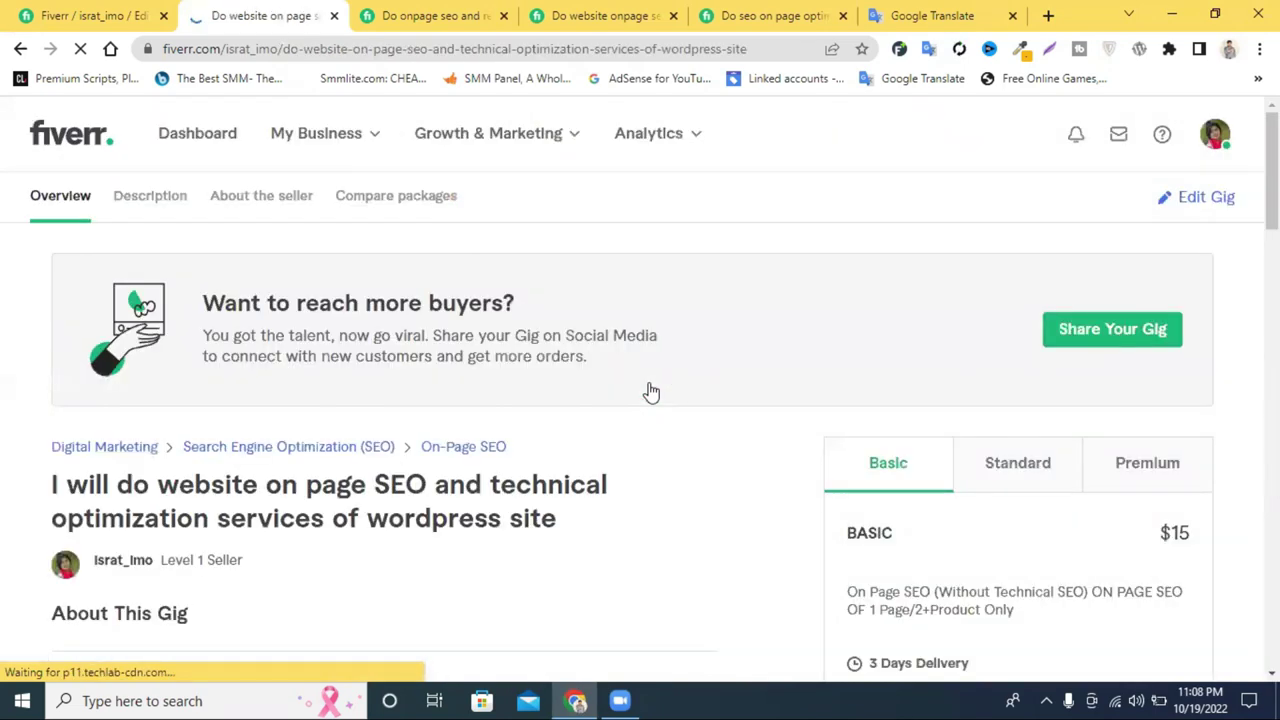
- Examine the draft gig's page, including what the Basic, Standard and Premium packages offer
scroll(649, 389, "down", 1)
scroll(649, 389, "down", 1)
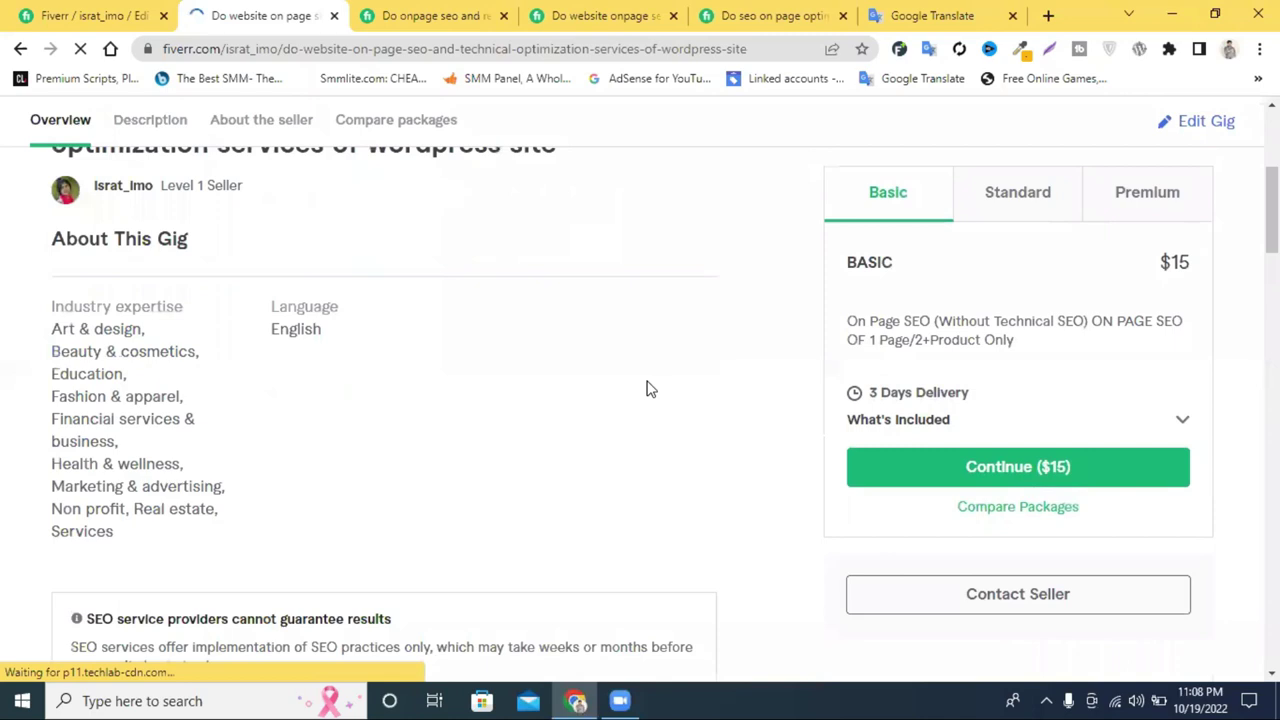
scroll(995, 325, "down", 6)
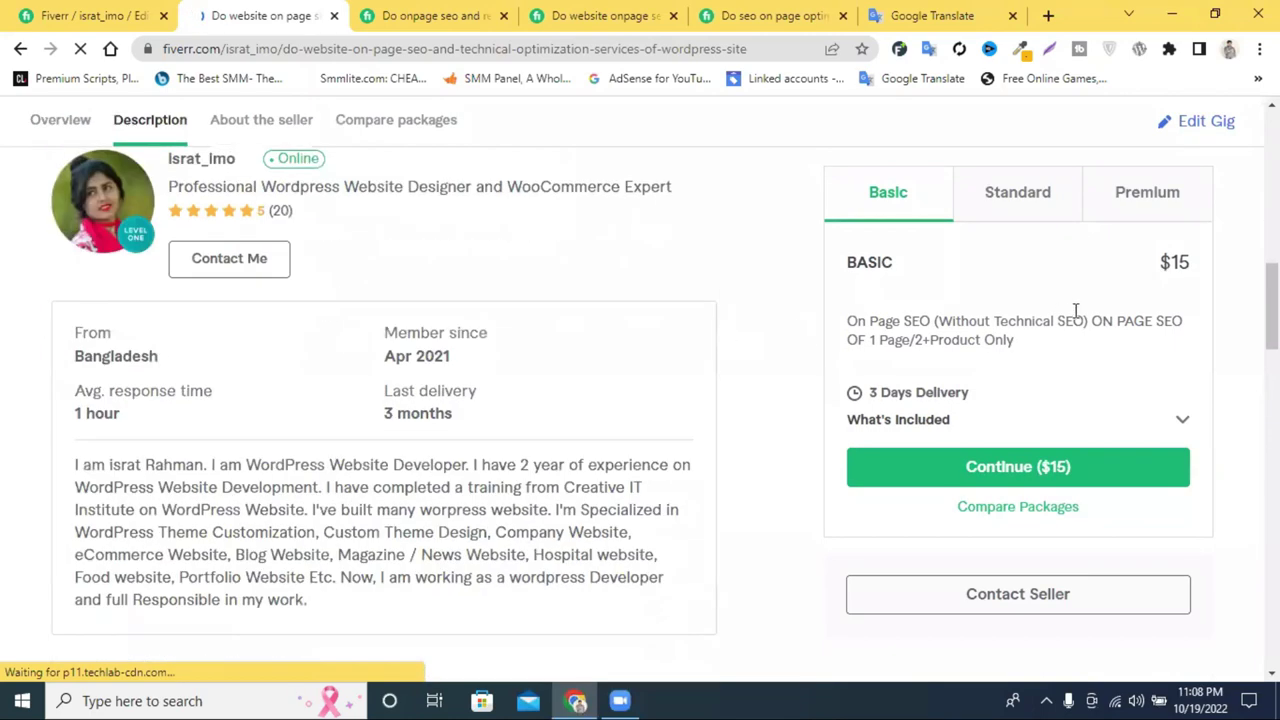
left_click(1172, 420)
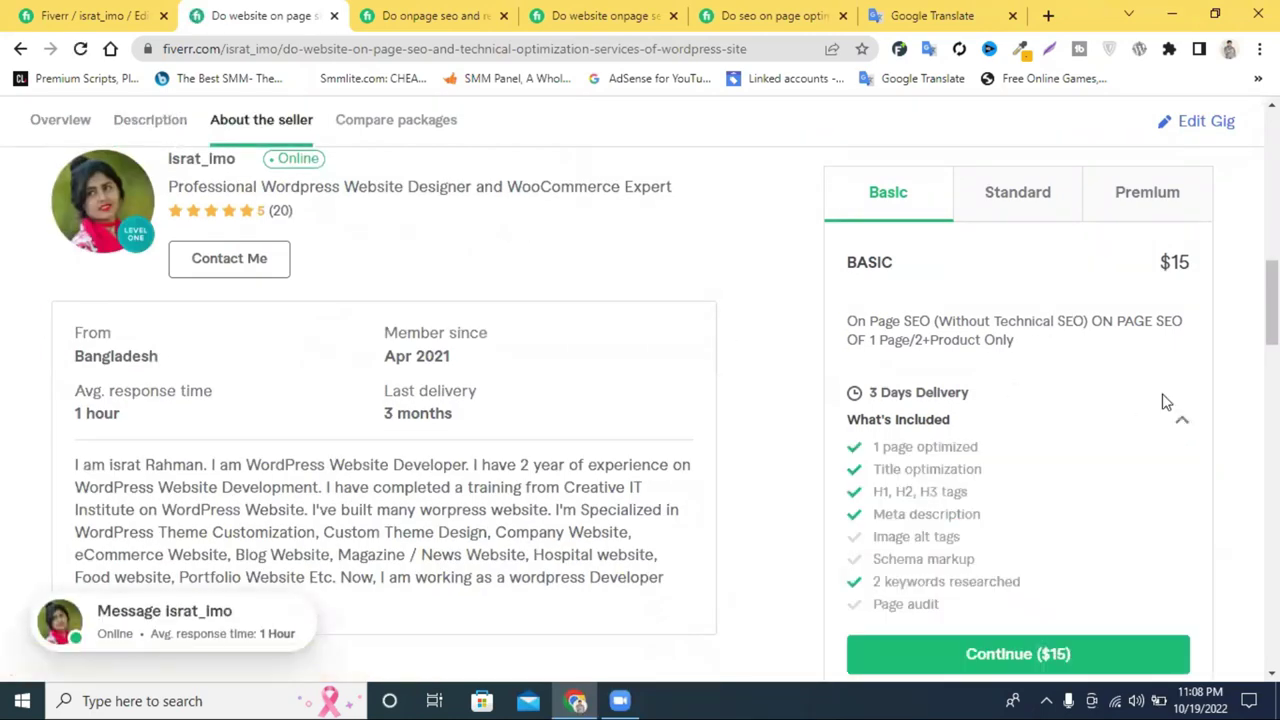
scroll(1163, 398, "down", 3)
scroll(1163, 395, "up", 2)
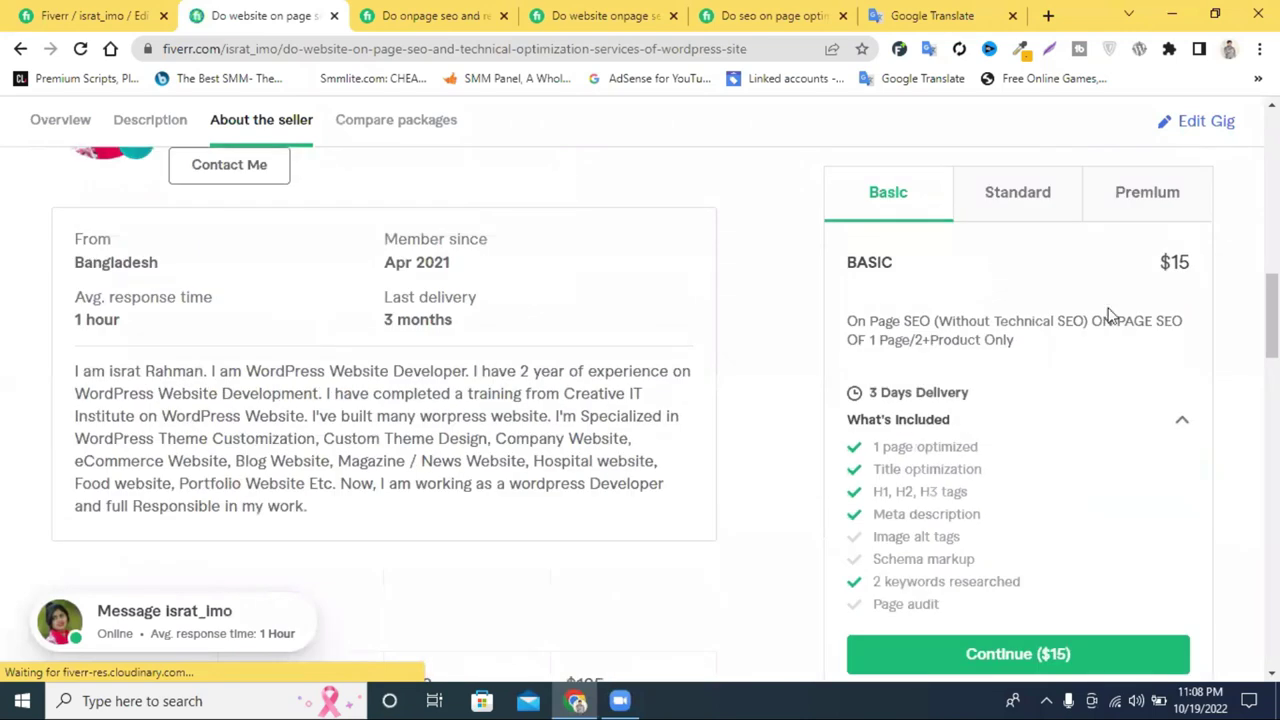
left_click(1020, 200)
left_click(1137, 204)
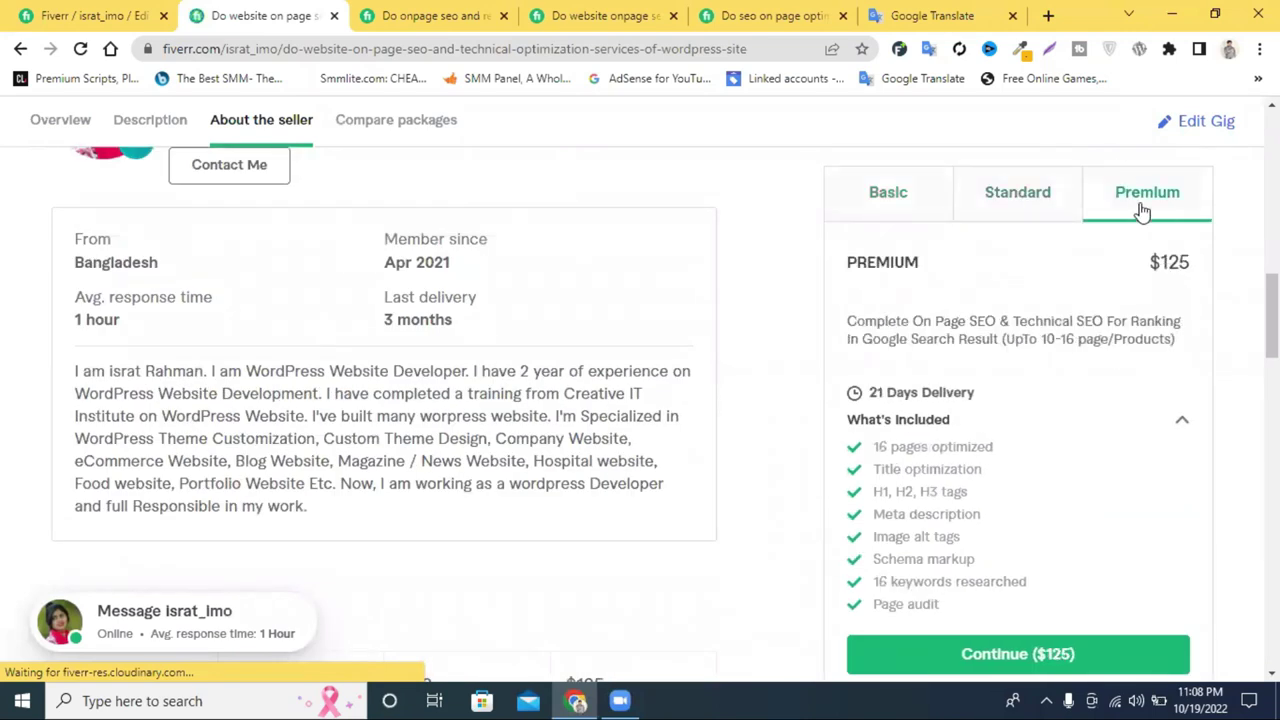
scroll(1100, 246, "down", 3)
scroll(1097, 246, "up", 12)
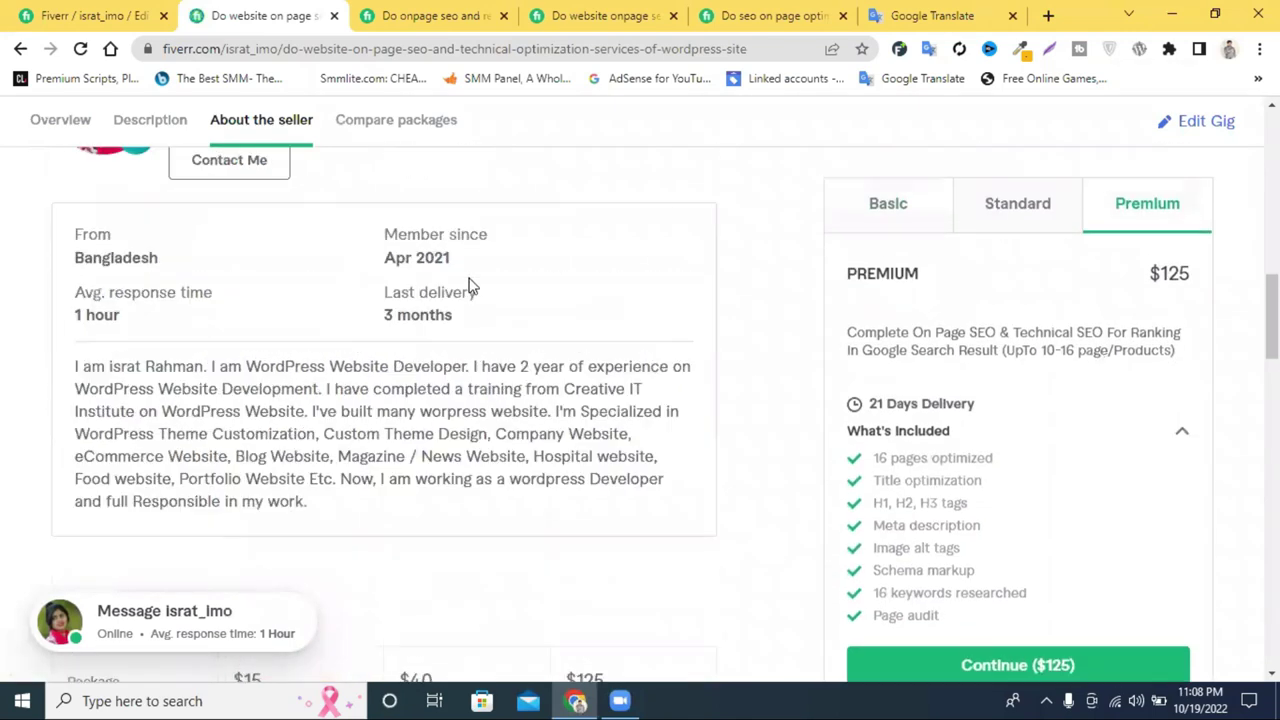
- Return to the gig editor and begin the description with "Are You looking for someone who can rank your website on the First page of Google?"
left_click(58, 14)
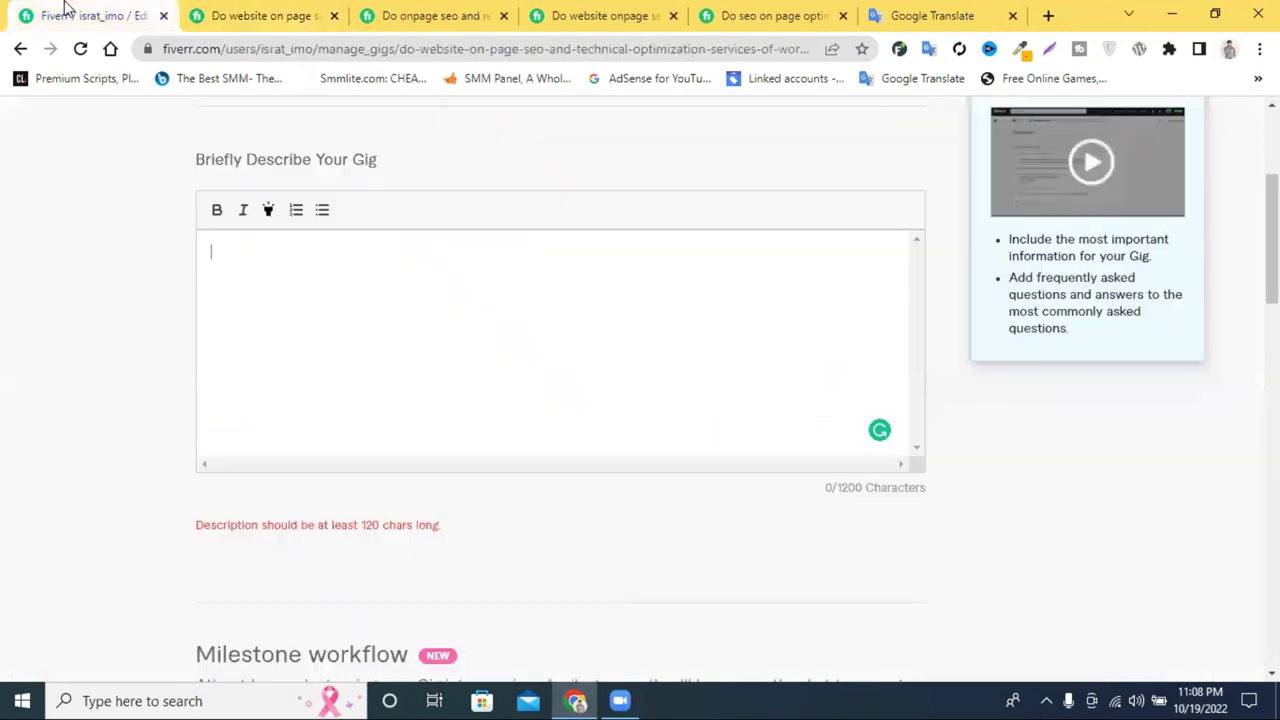
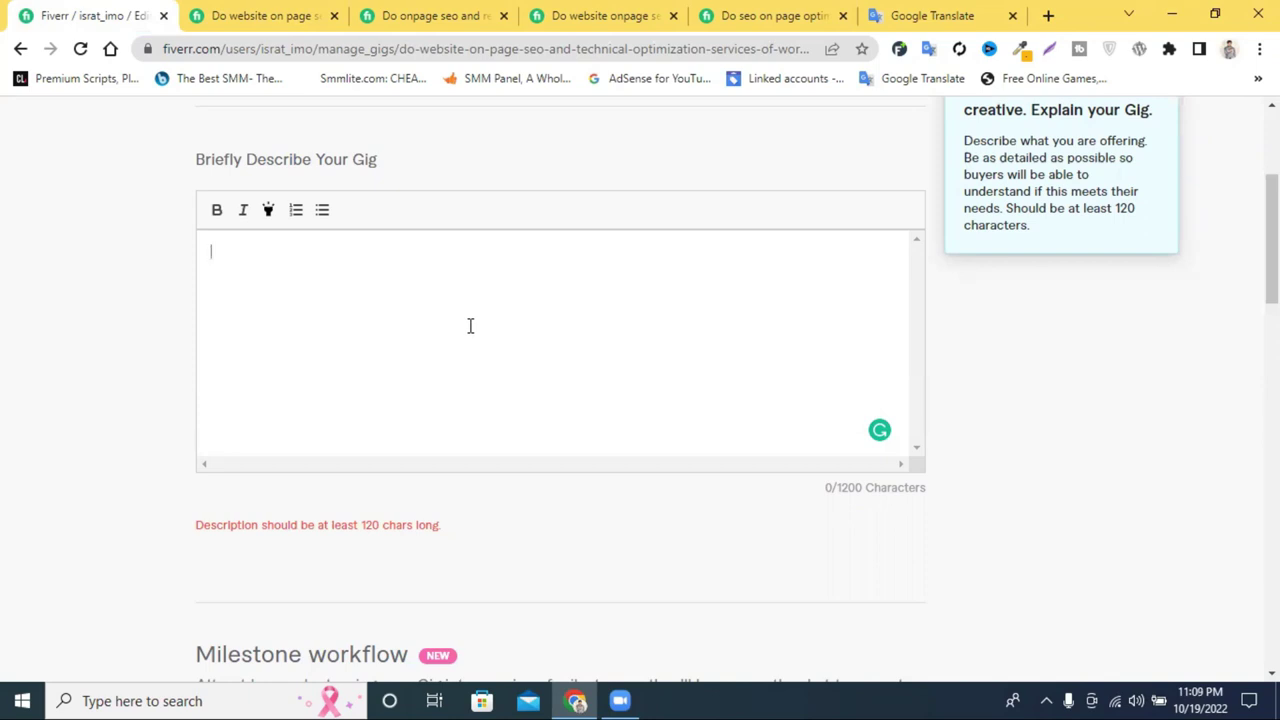
type("Are You")
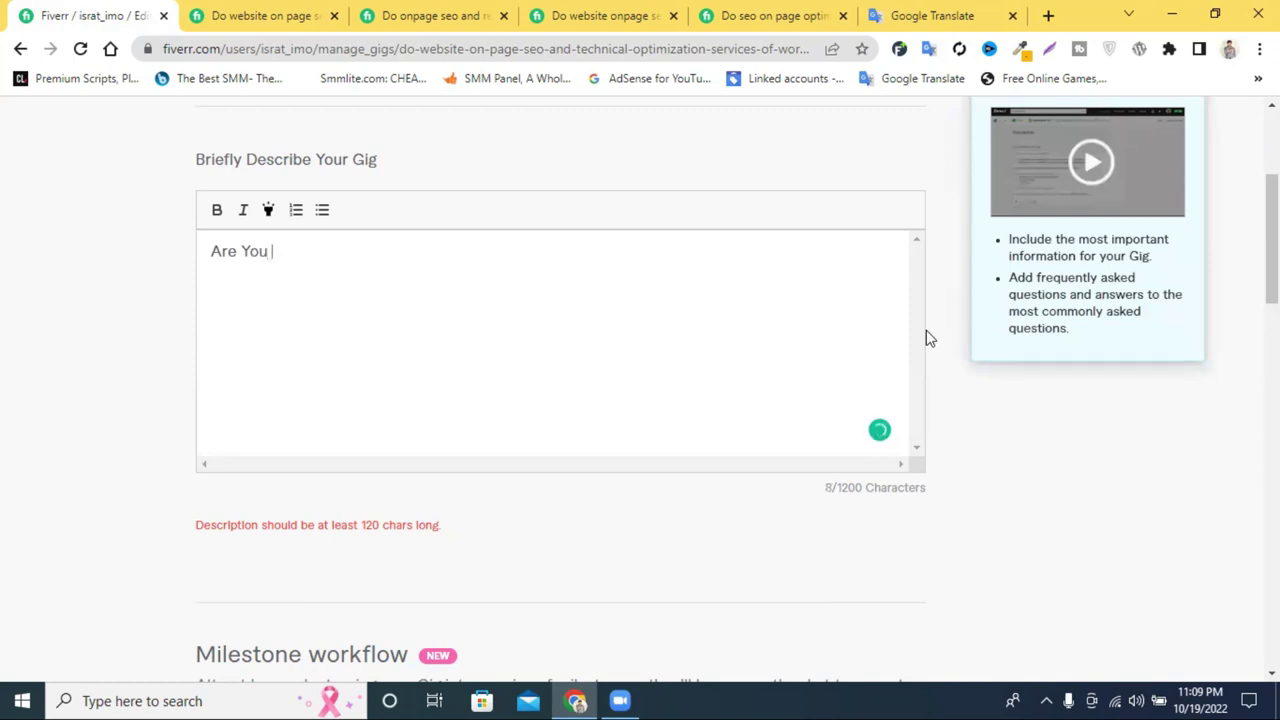
type(" looking for someone ")
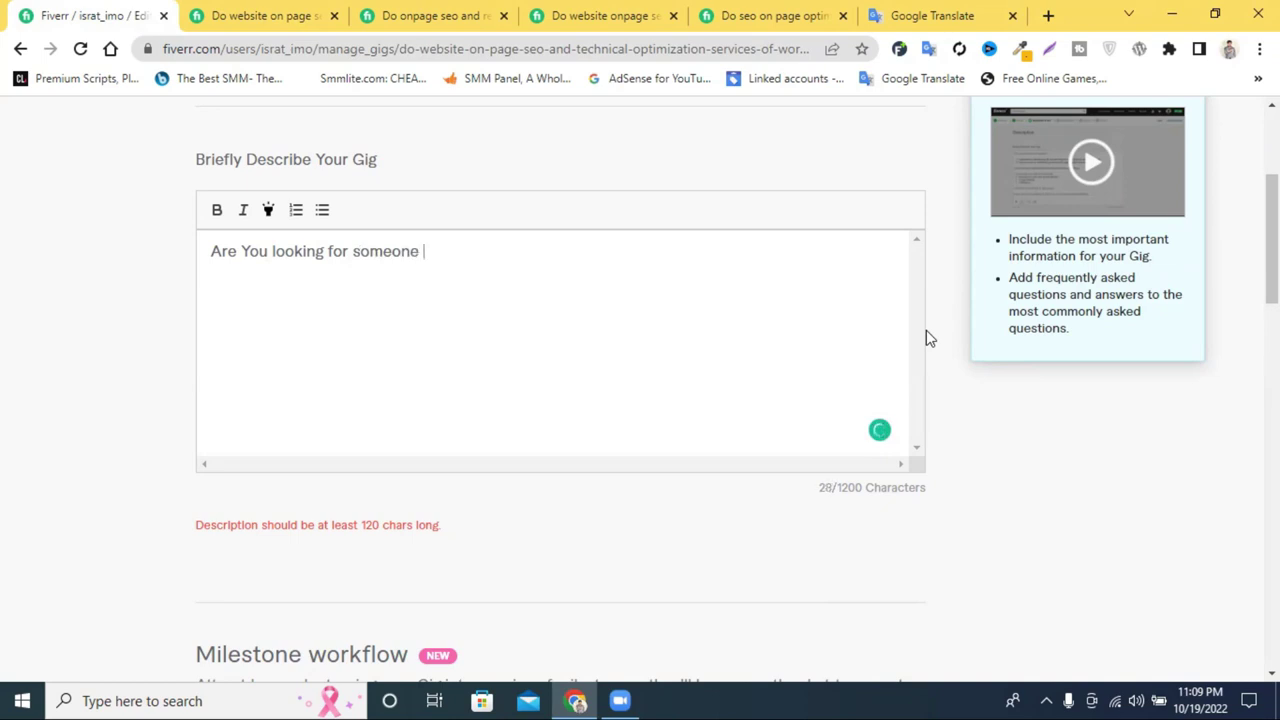
type("who can rank ")
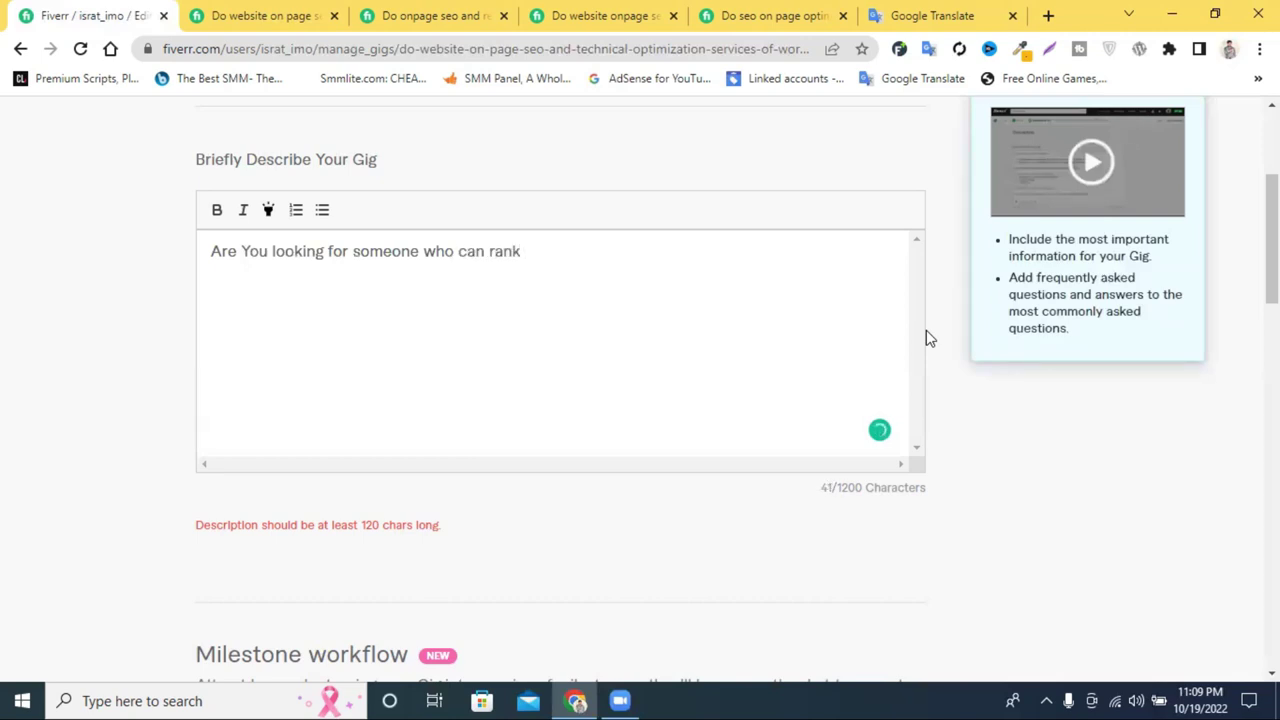
type("your website ")
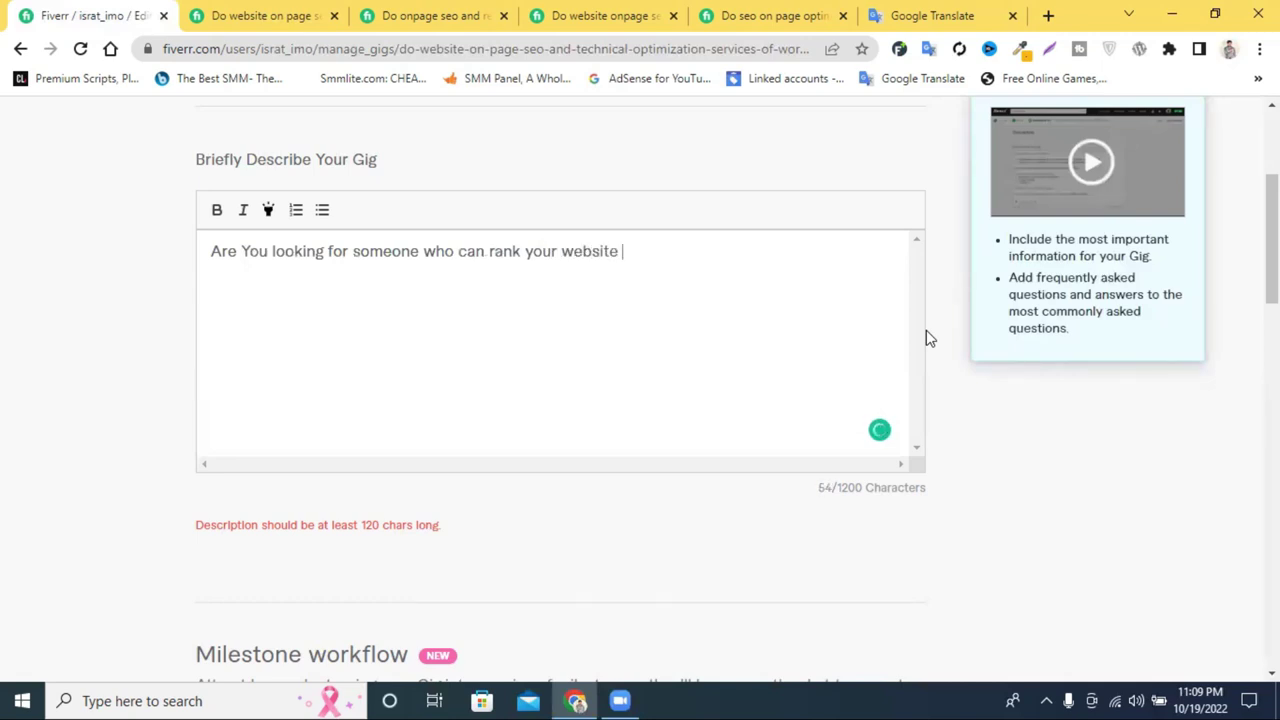
type("omn")
key("BackSpace")
key("BackSpace")
type("n the")
key("BackSpace")
key("BackSpace")
key("BackSpace")
key("BackSpace")
type("the First page of")
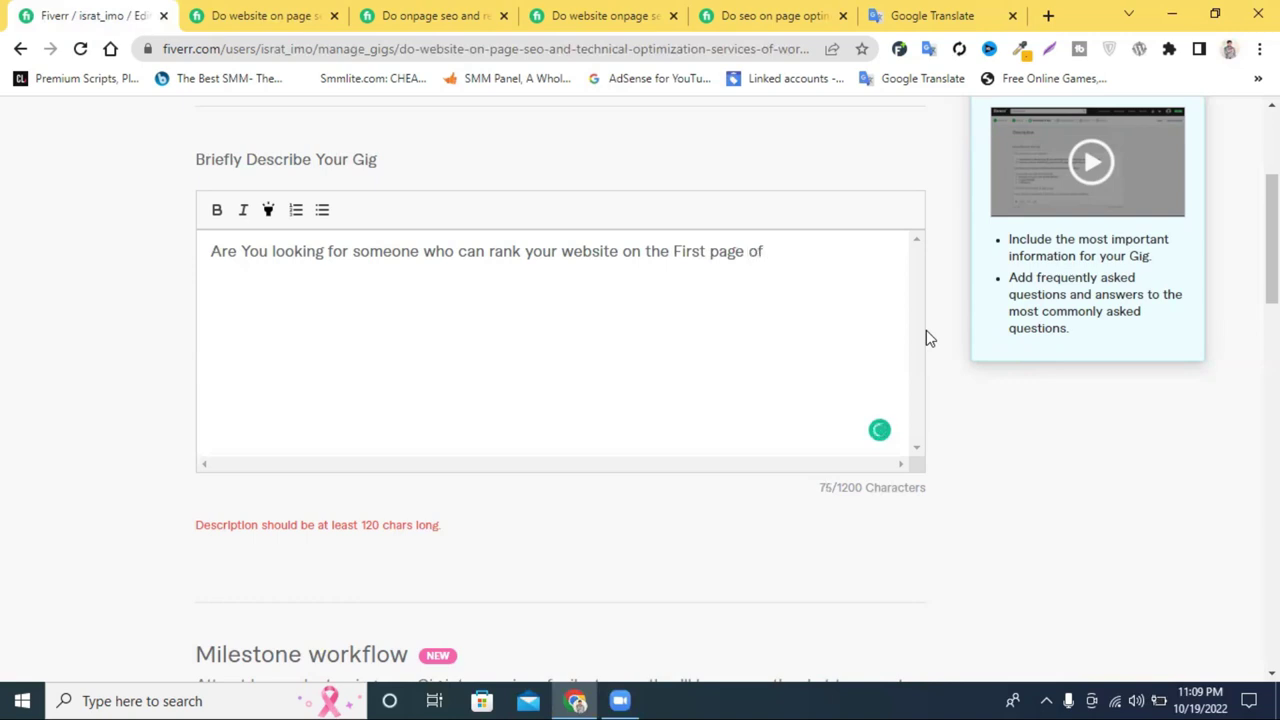
type(" Google")
type("?")
- Continue the description with "Are you Struggling To rank your website on Google first page or"
type("Are")
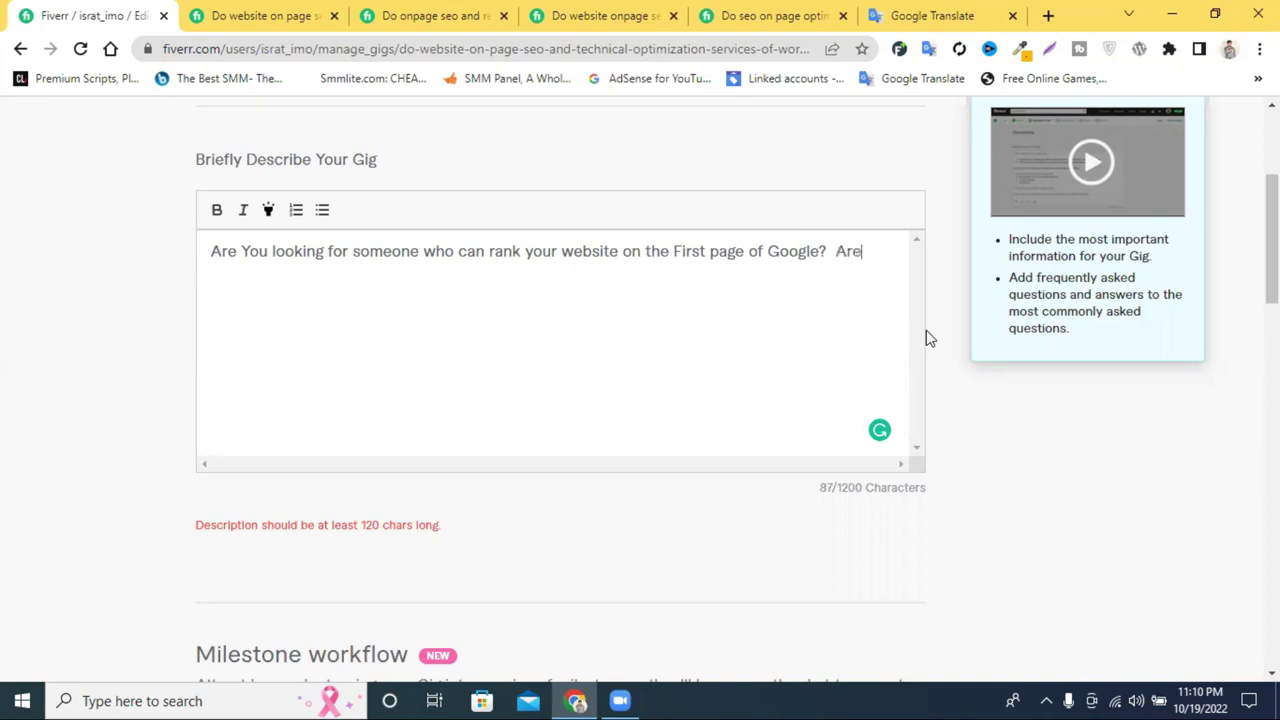
type(" you Strugg")
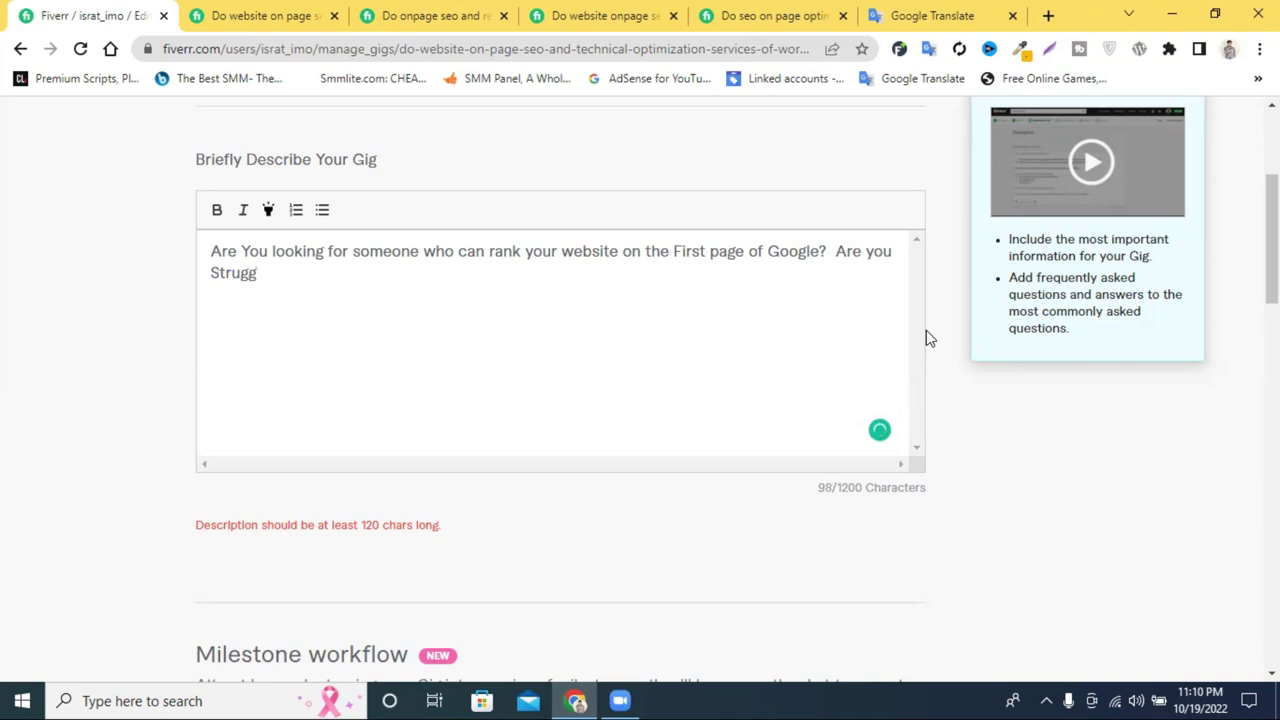
type("lineng")
left_click_drag(302, 273, 273, 278)
key("BackSpace")
type("g")
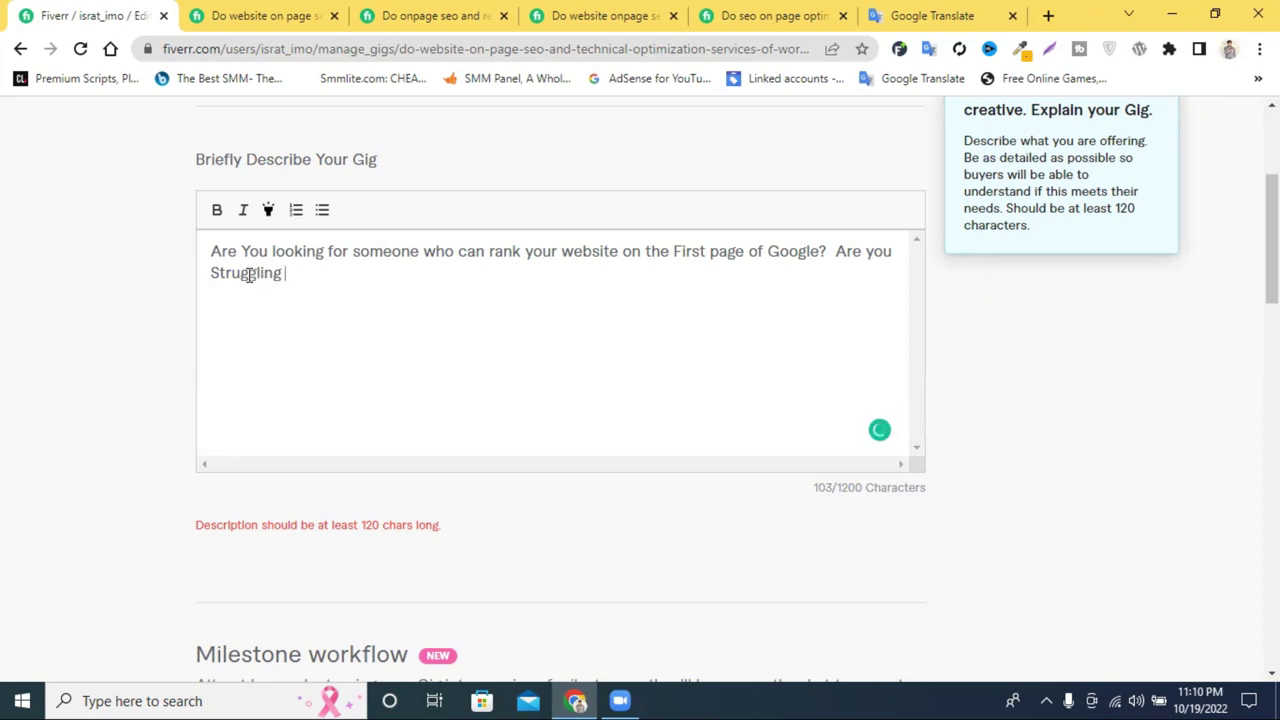
right_click(249, 276)
key("Escape")
type("To rank your web")
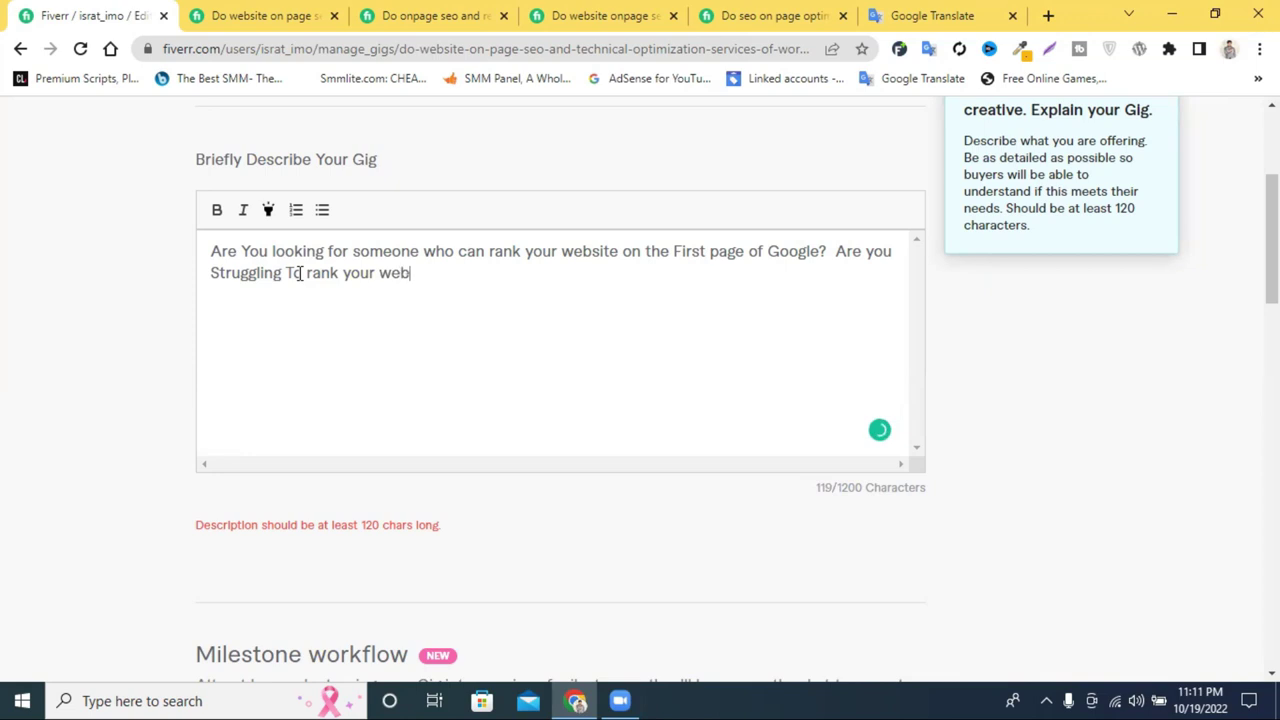
type("site ")
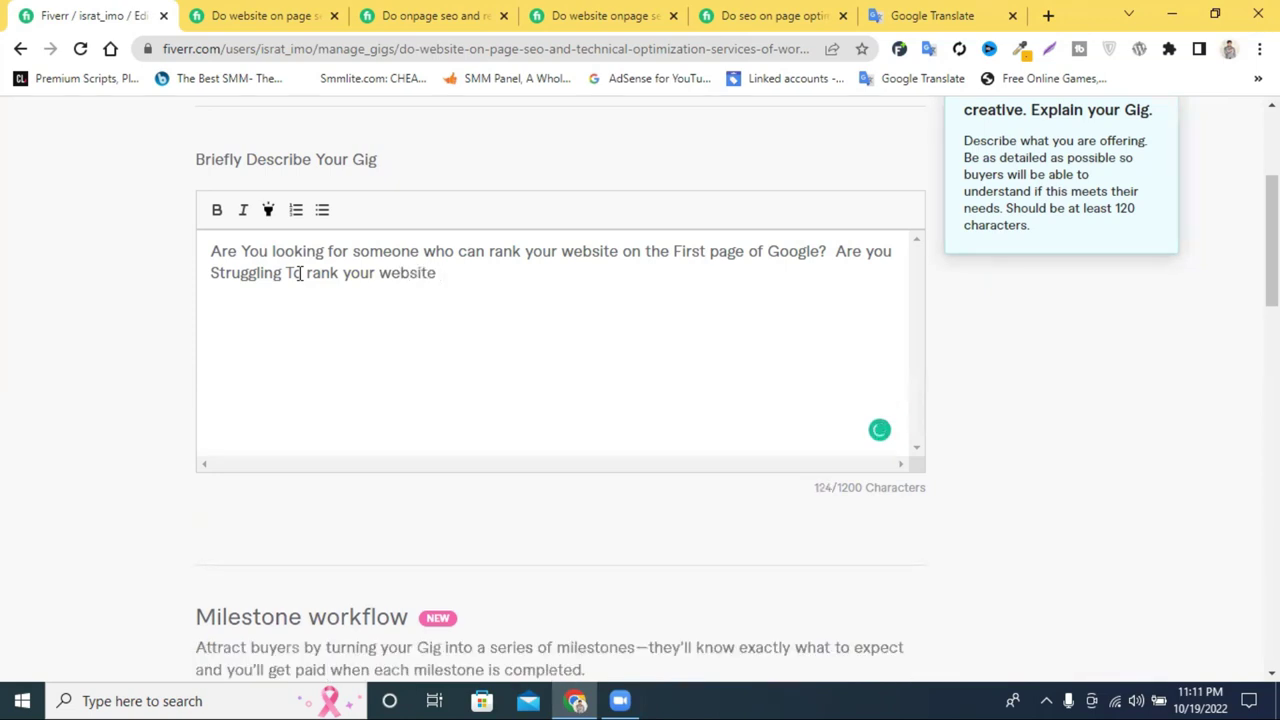
type("on Google firs")
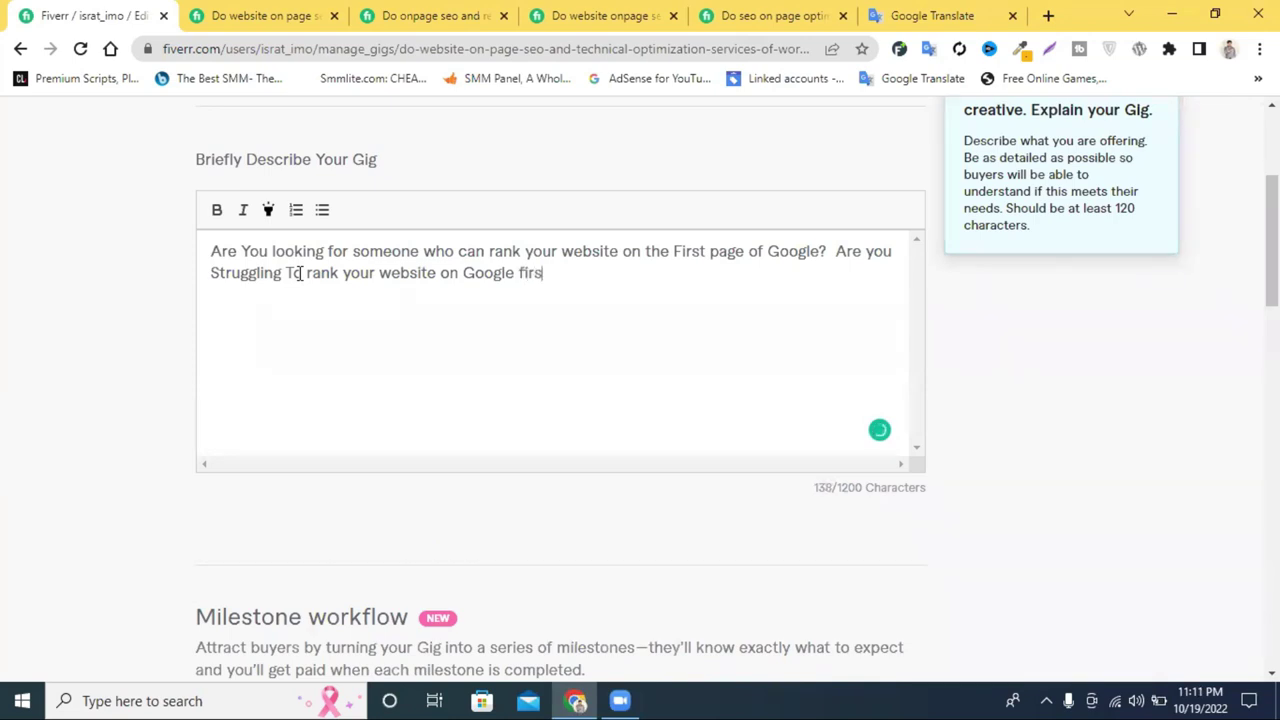
type("t page or ")
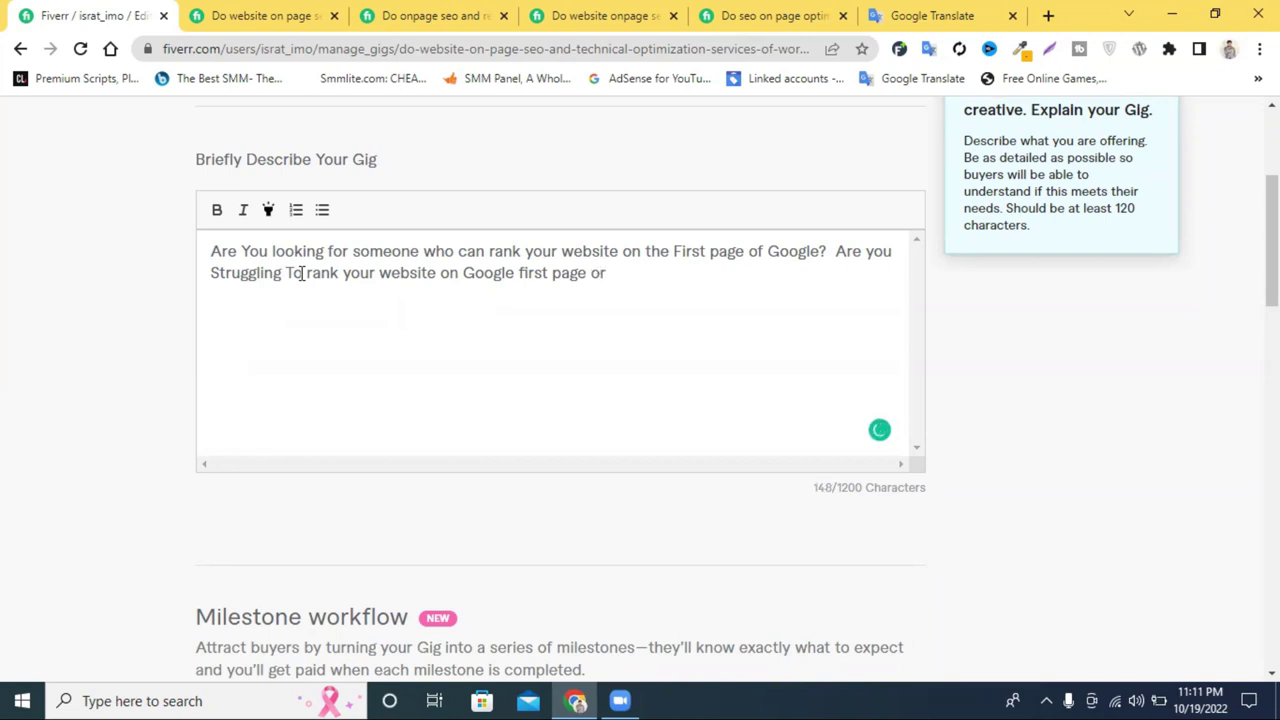
- Complete the description's second question with "just Launched a new website?" and begin the following sentence
type("just Lam")
key("BackSpace")
type("n")
key("BackSpace")
type("unched")
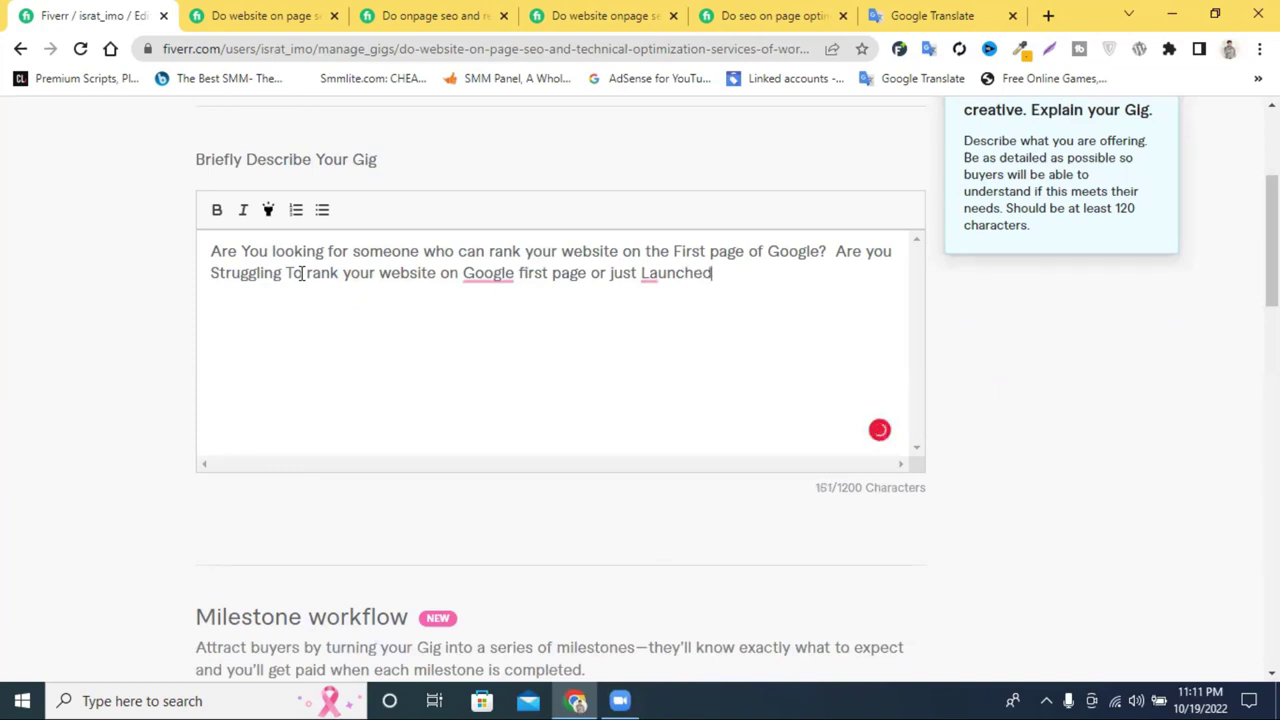
left_click(301, 273)
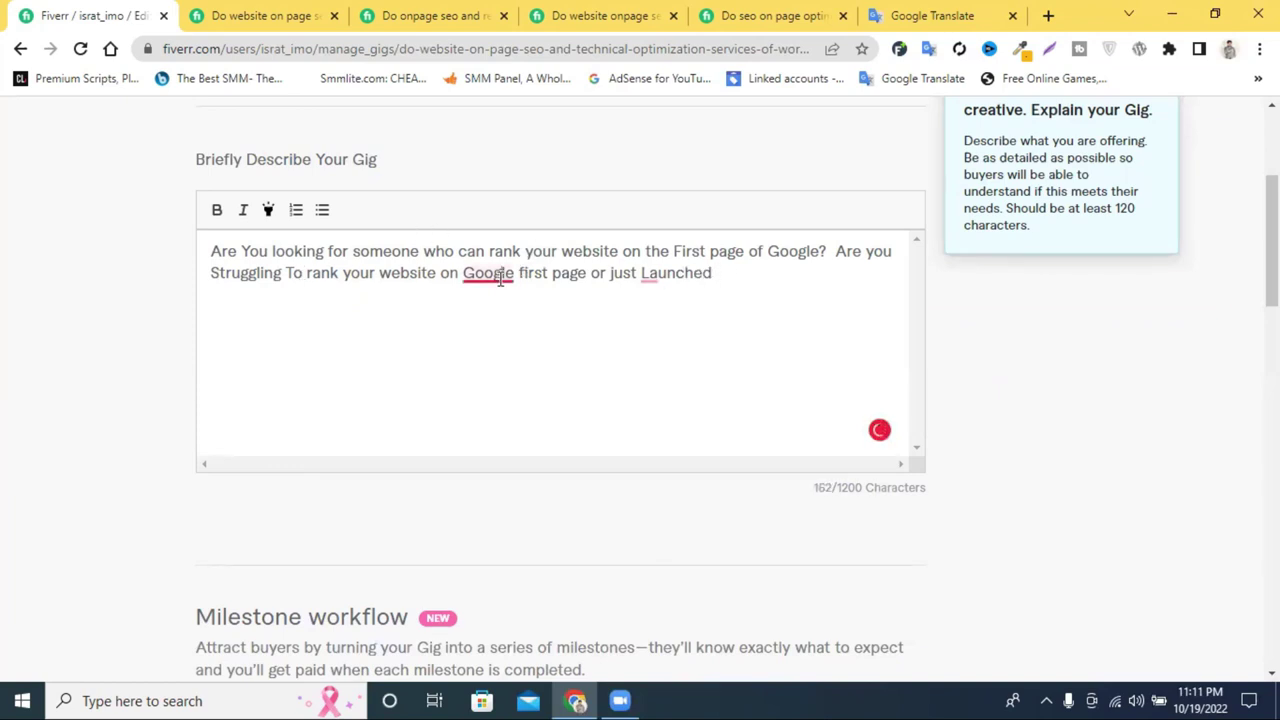
left_click(757, 276)
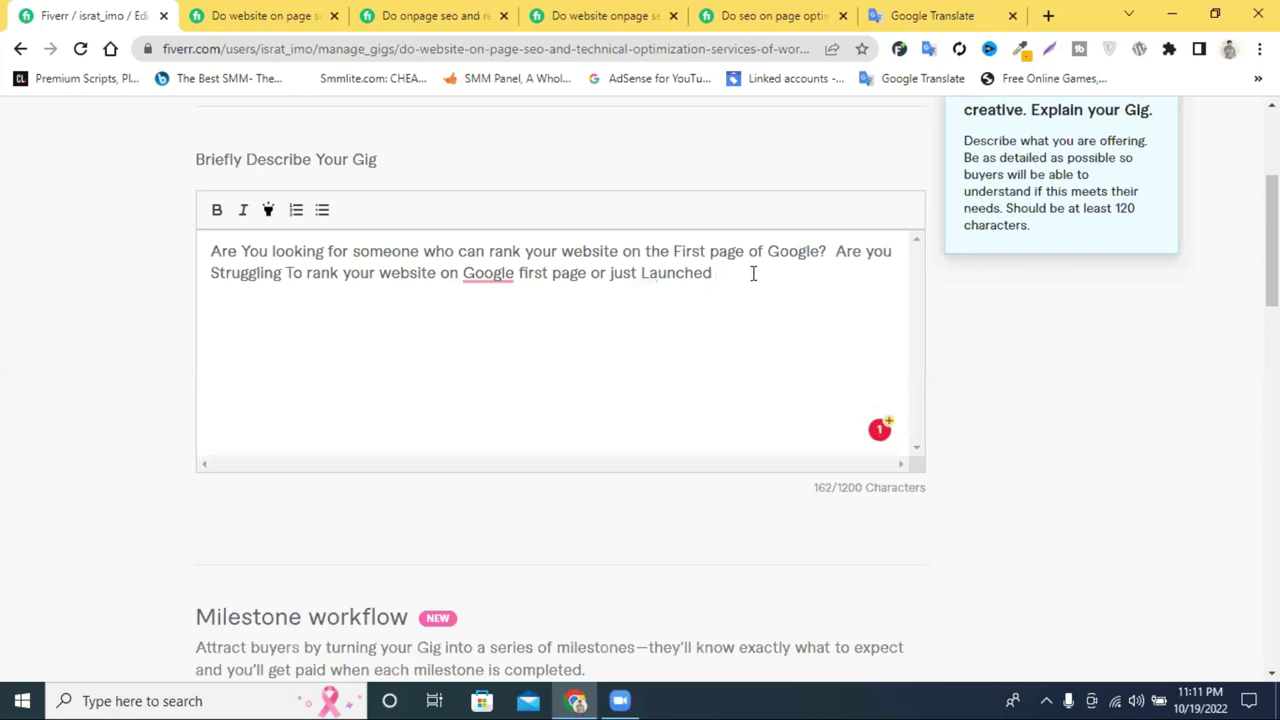
type("a new ")
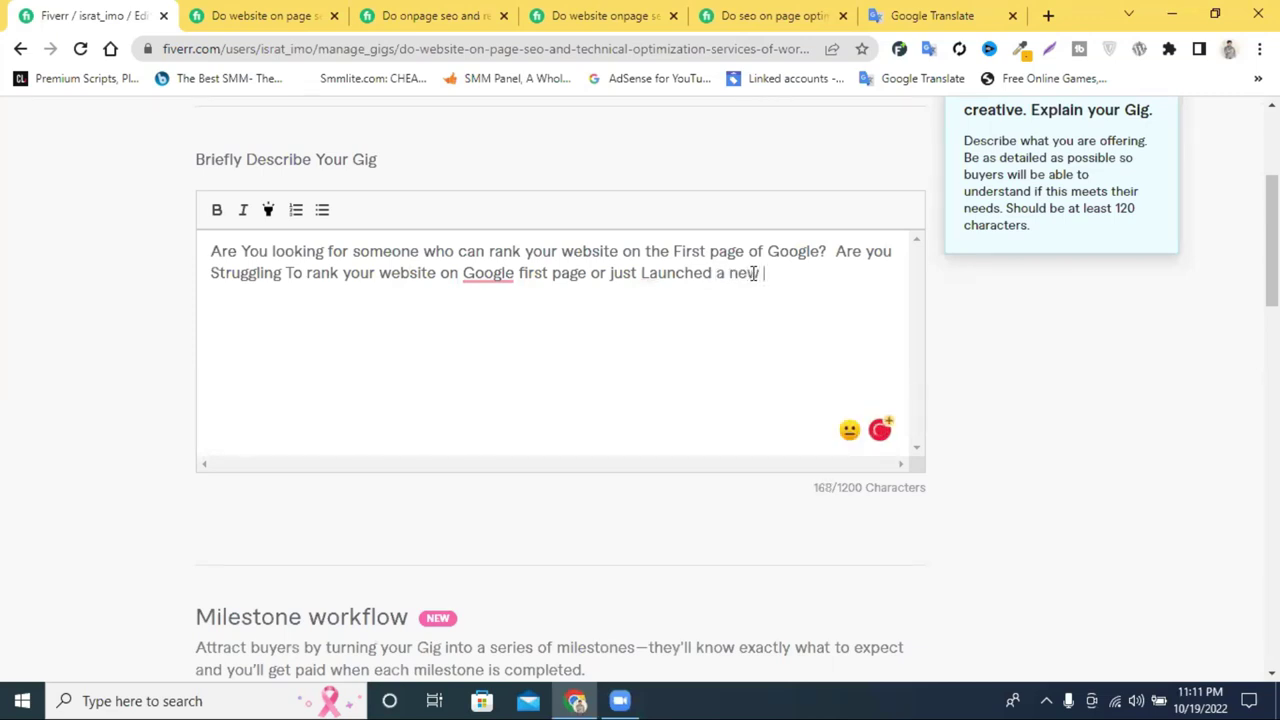
type("website? Don'")
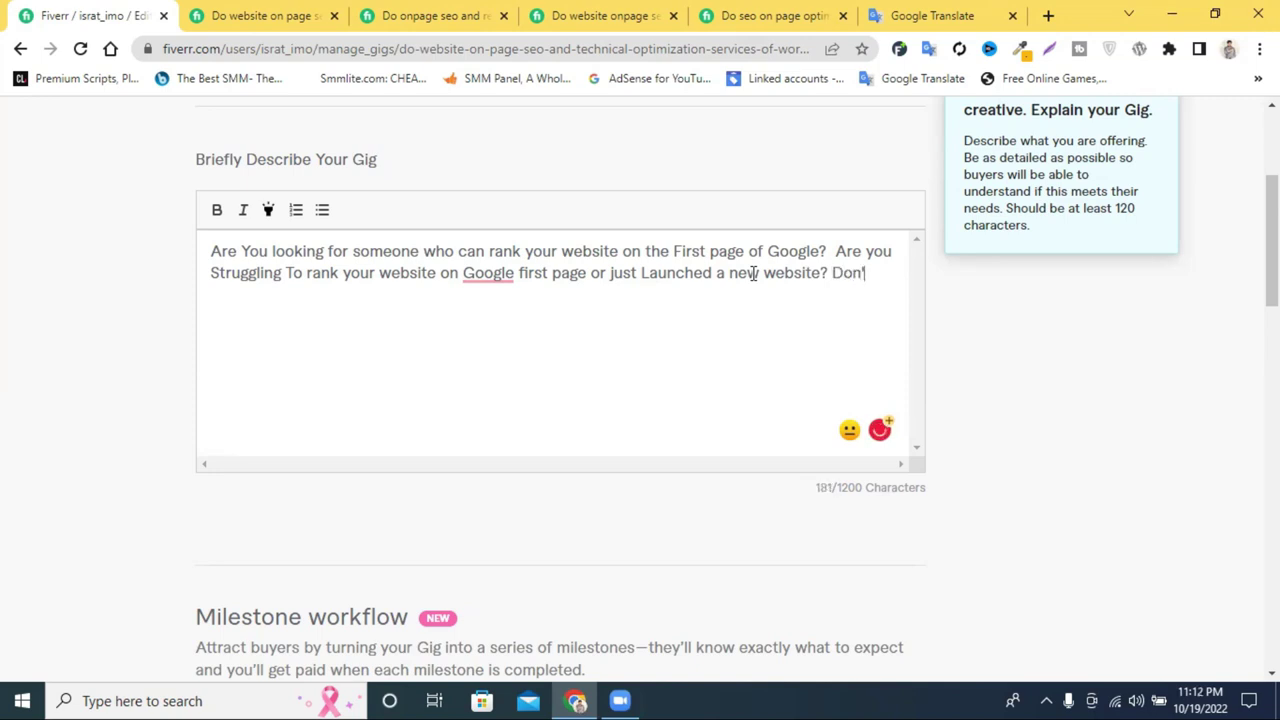
- Finish the opening paragraph with "Don't worry you are in the right GIg." and leave a blank line below it
type("t worry your")
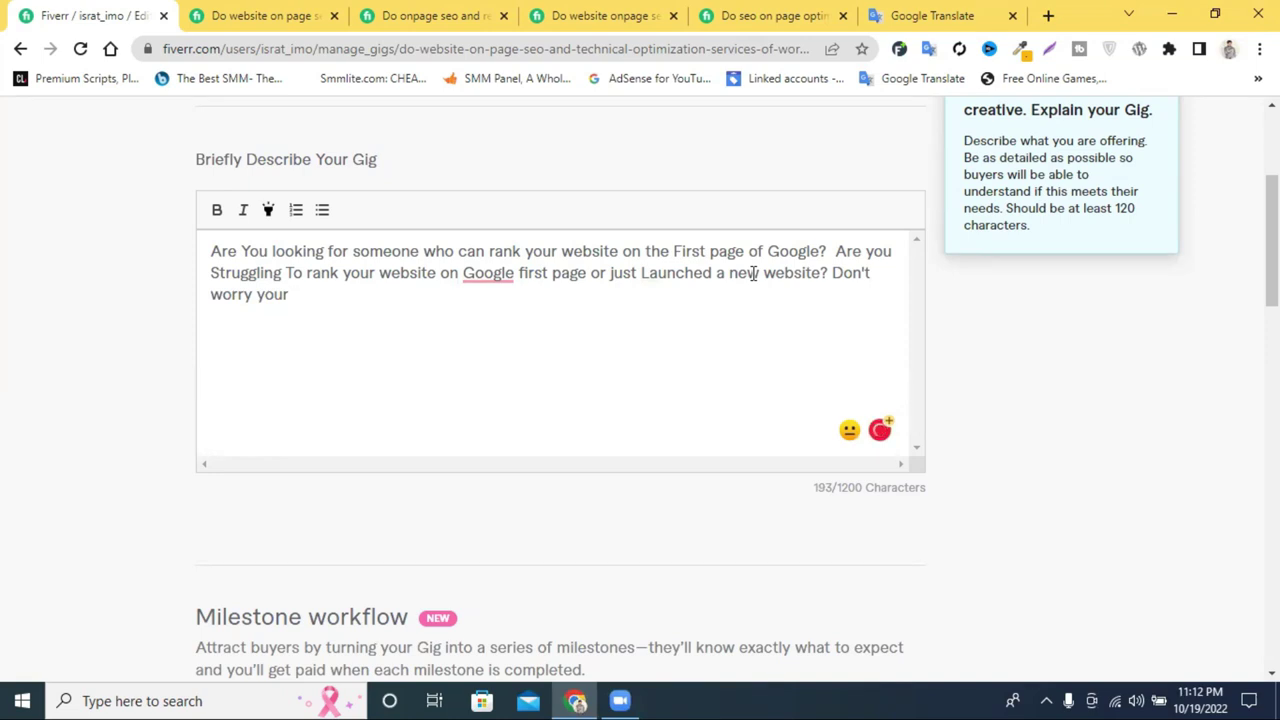
key("BackSpace")
type("are in the")
type("righ")
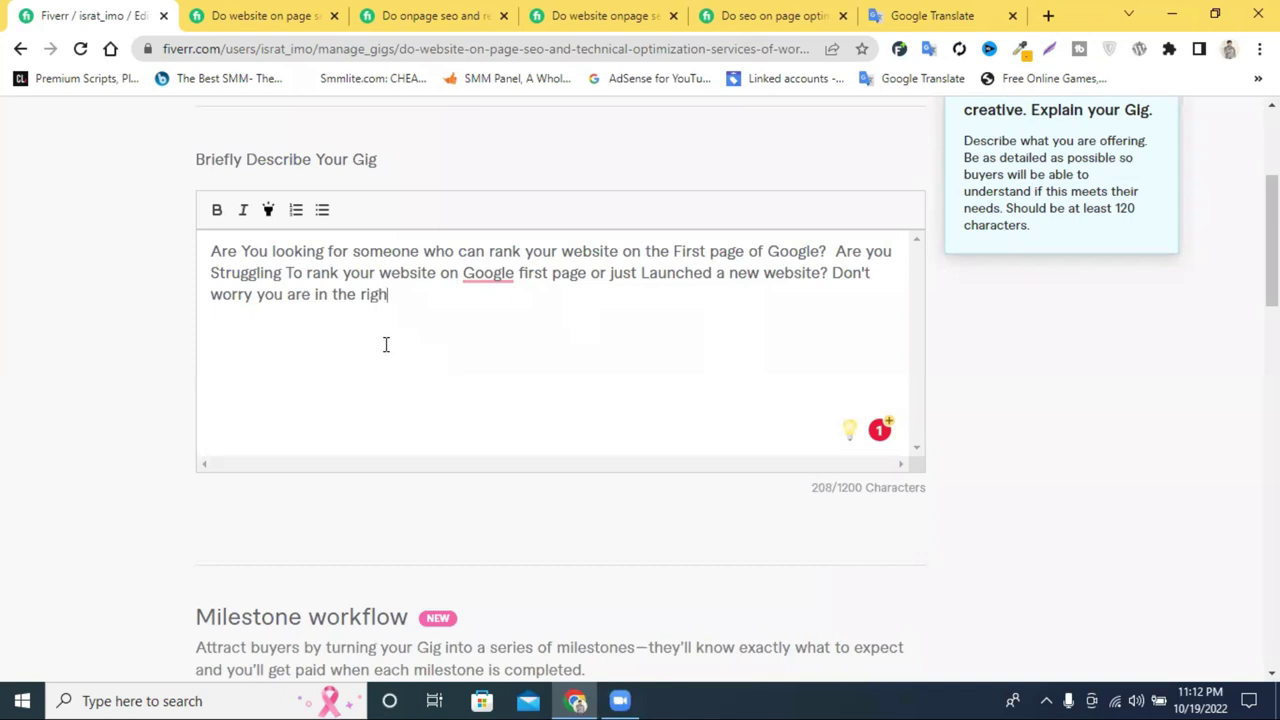
type("t God")
key("BackSpace")
key("BackSpace")
key("BackSpace")
type("ig.")
key("Return")
key("Return")
- Start the second paragraph of the description, in regular text, with "I will do onpage"
type("will")
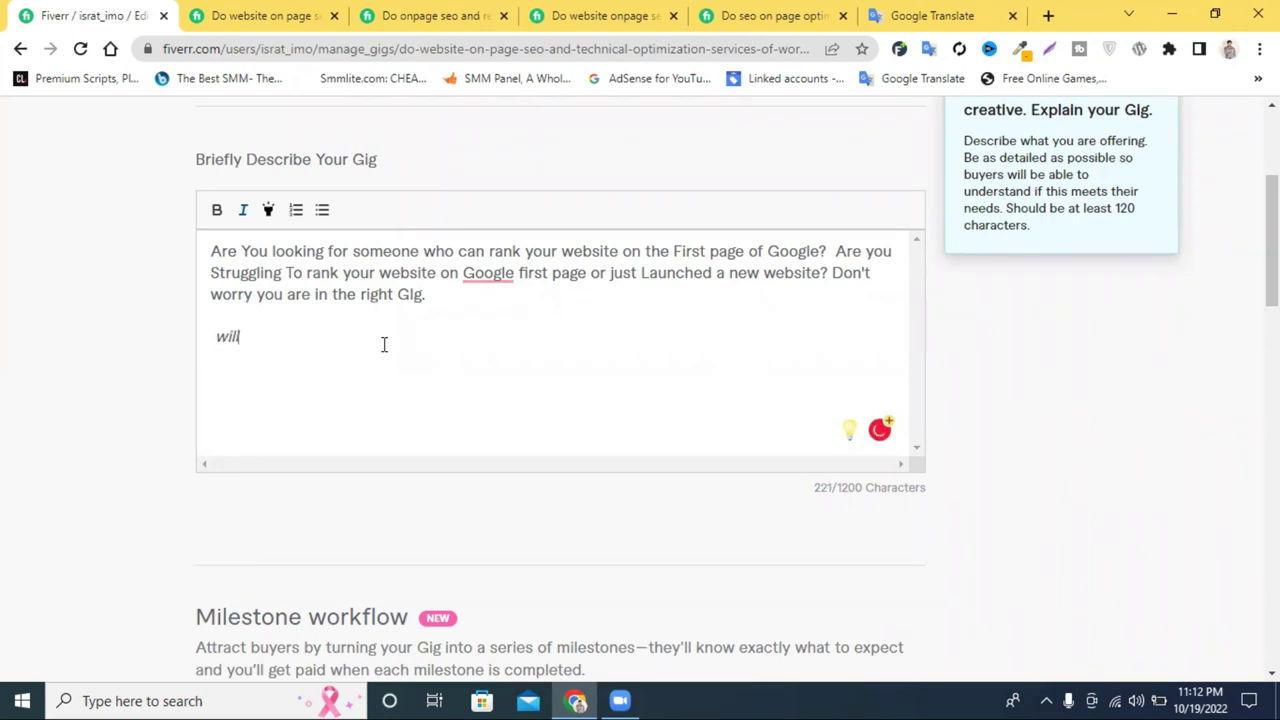
key("BackSpace")
key("BackSpace")
key("BackSpace")
key("BackSpace")
key("BackSpace")
type("I will dp")
key("BackSpace")
type("o  onpage")
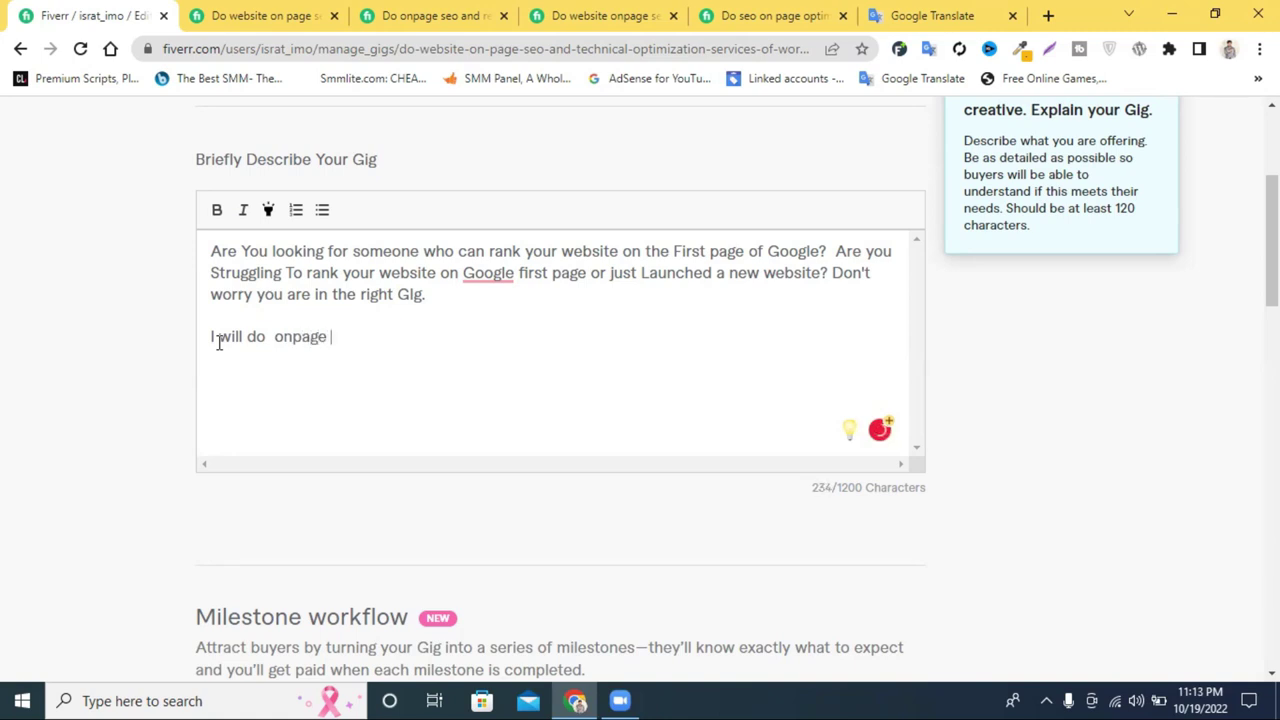
- Correct "onpage" to "on page" with a single space before it, and continue the sentence with "SEO and"
left_click(270, 340)
key("BackSpace")
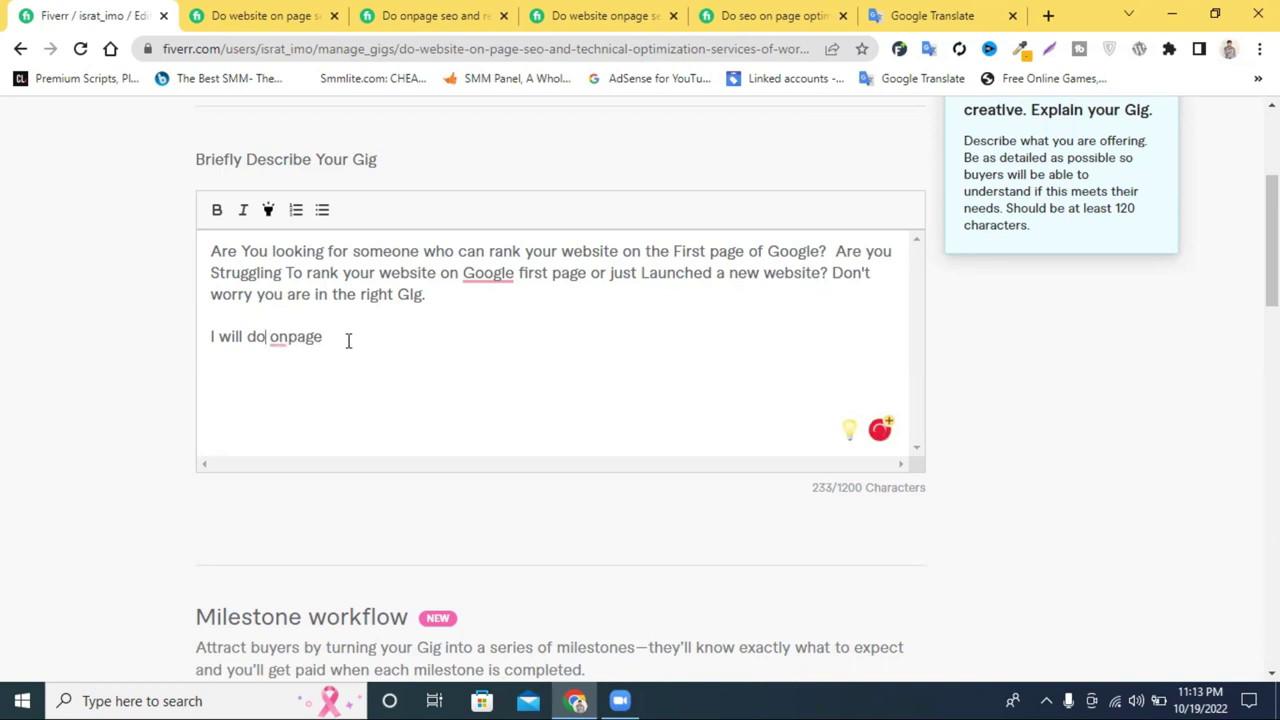
mouse_move(310, 336)
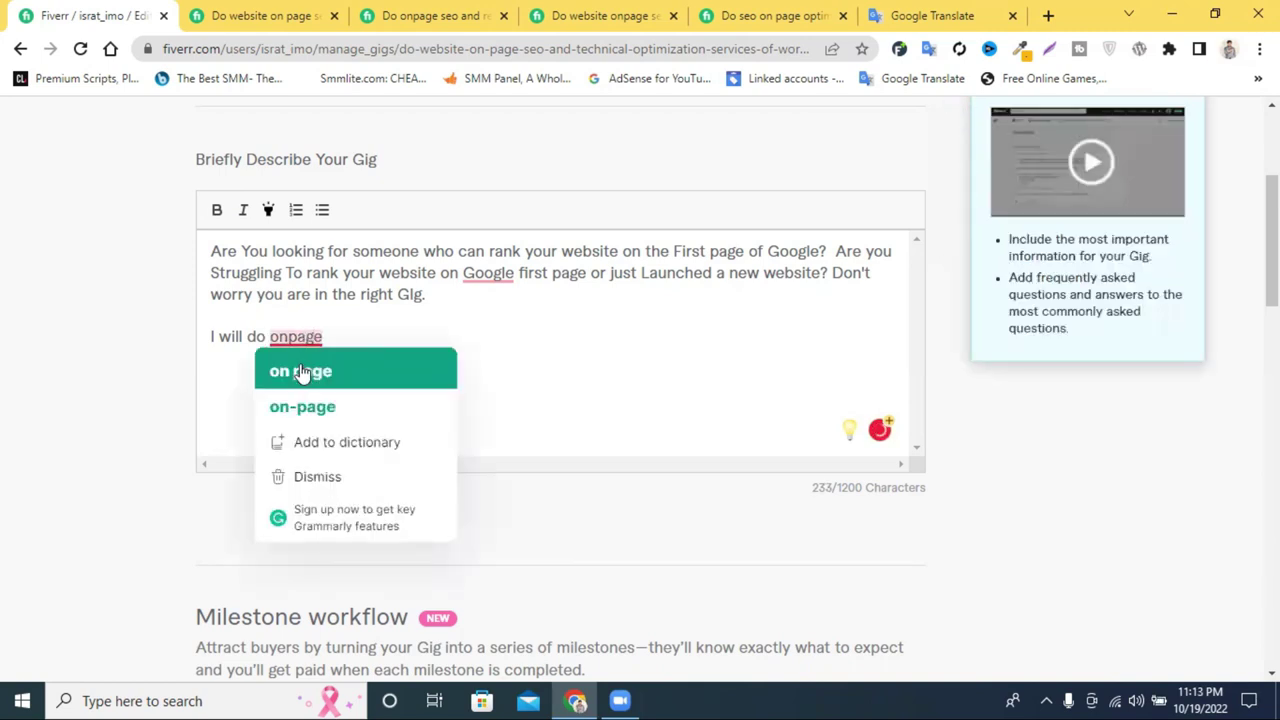
left_click(298, 371)
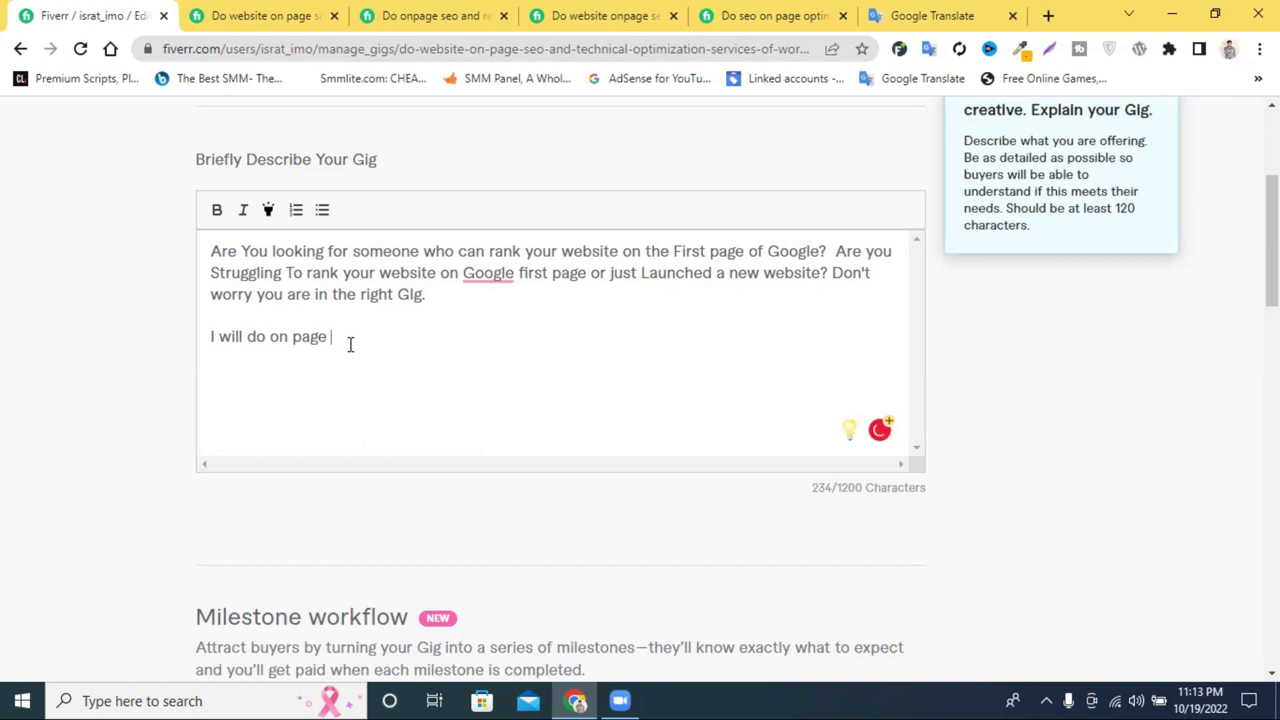
type("SEO and")
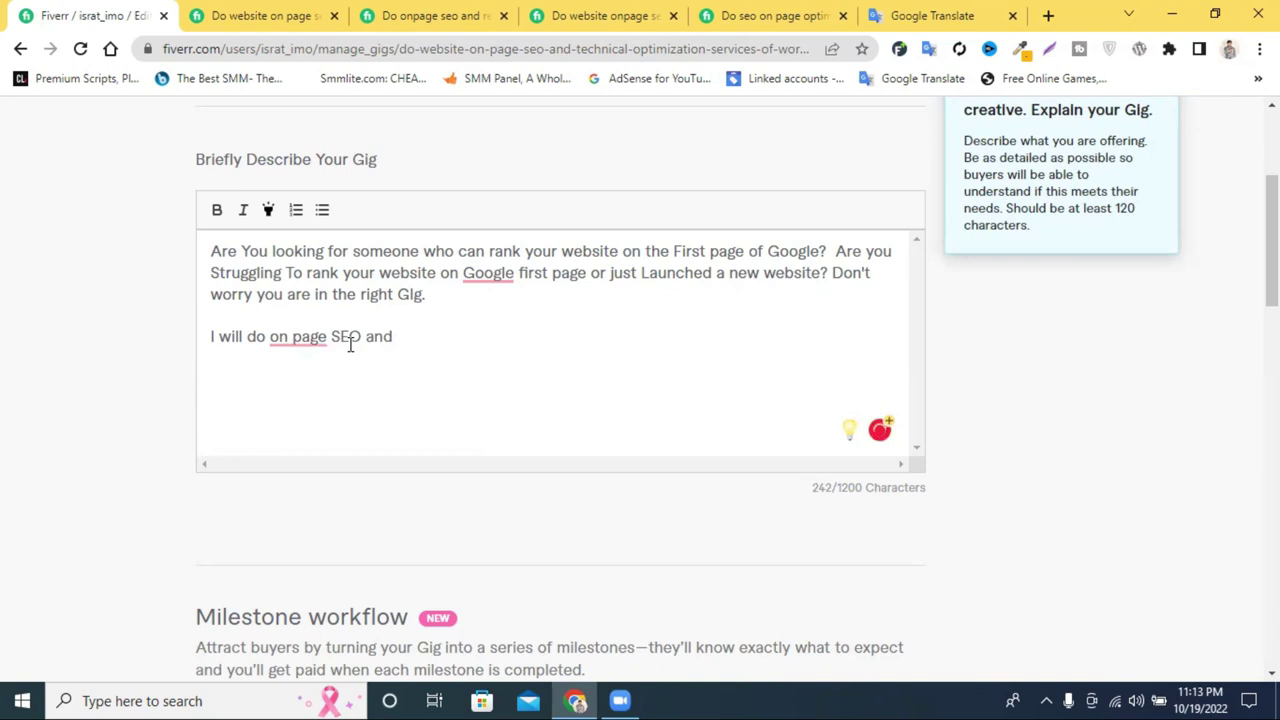
- Copy the word "technical" from the gig editor's web address and paste it after "SEO and" in the description
left_click(777, 12)
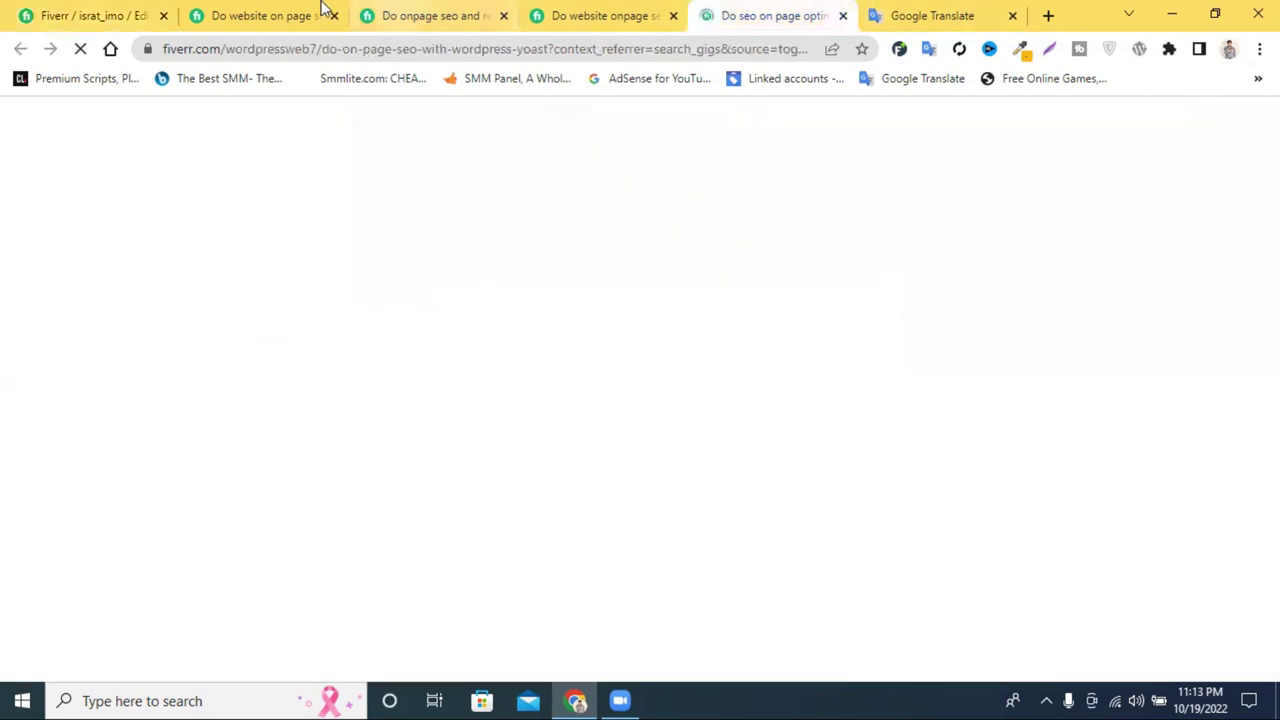
left_click(222, 10)
left_click(112, 11)
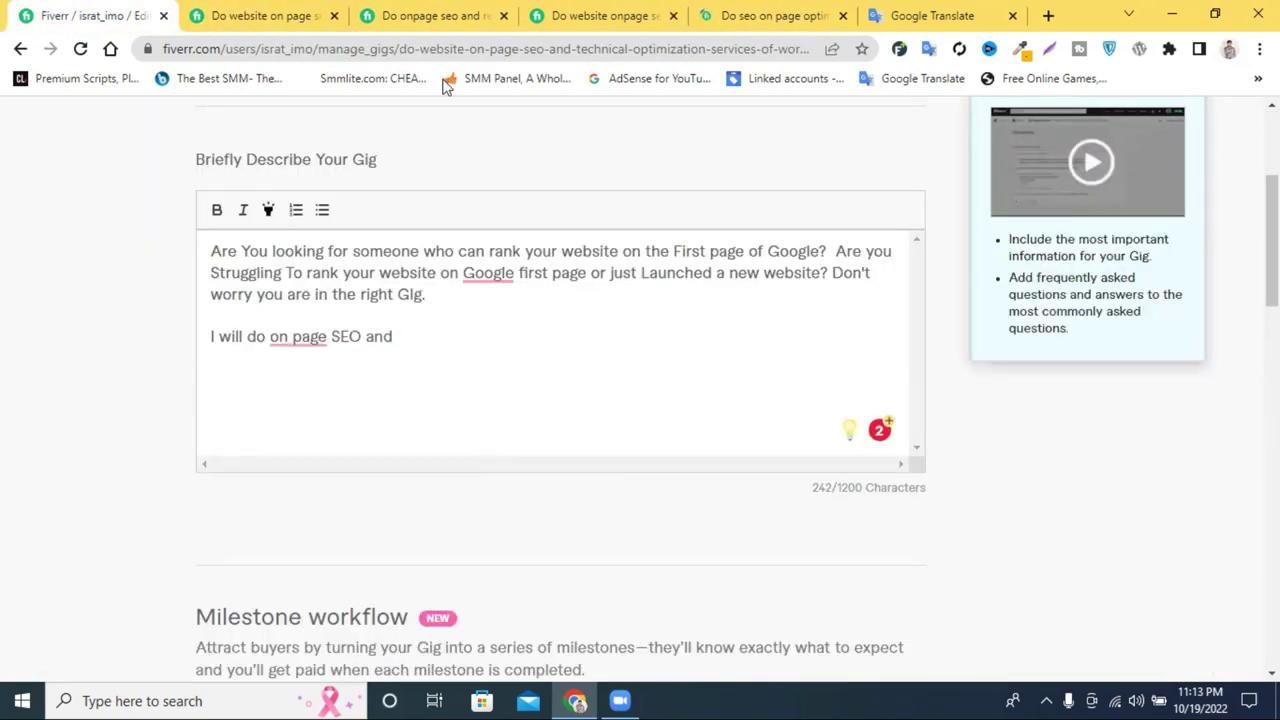
left_click(590, 49)
left_click(620, 48)
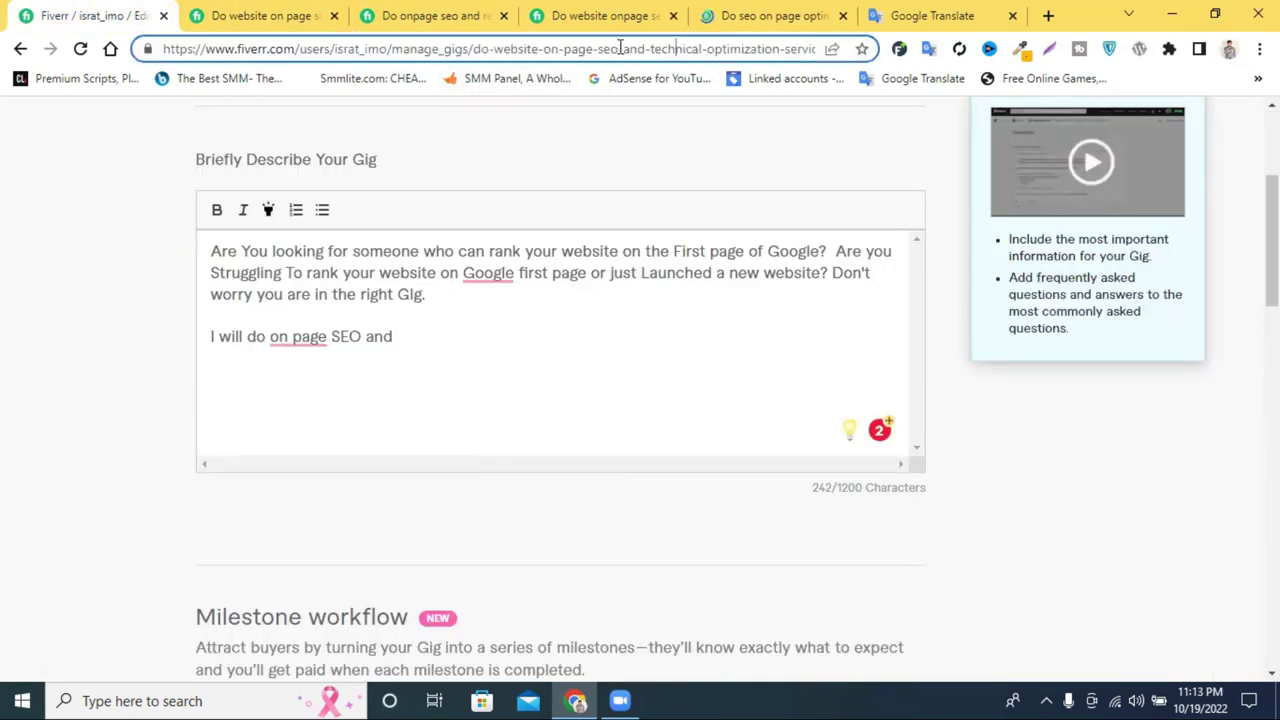
double_click(678, 48)
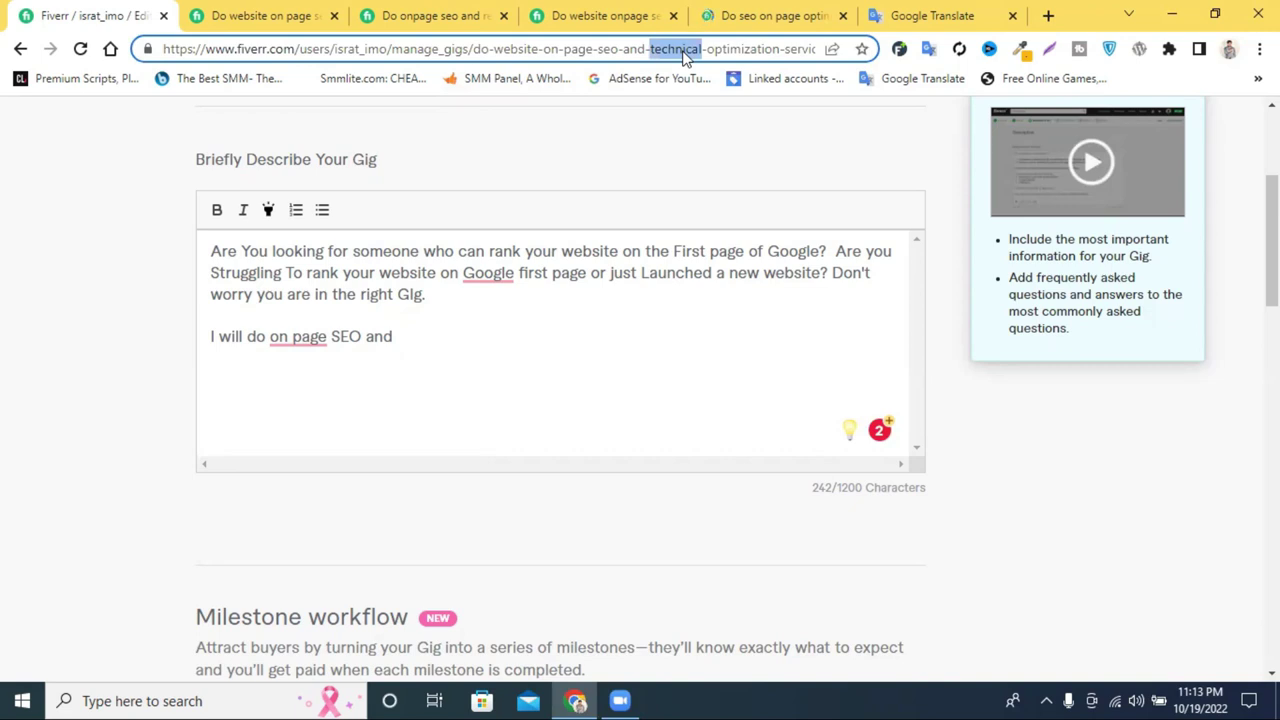
key("Menu")
left_click(752, 154)
left_click(414, 337)
key("ctrl+v")
- Capitalize the pasted word as "Technical" in the description's second paragraph
left_click(400, 337)
key("shift+Up")
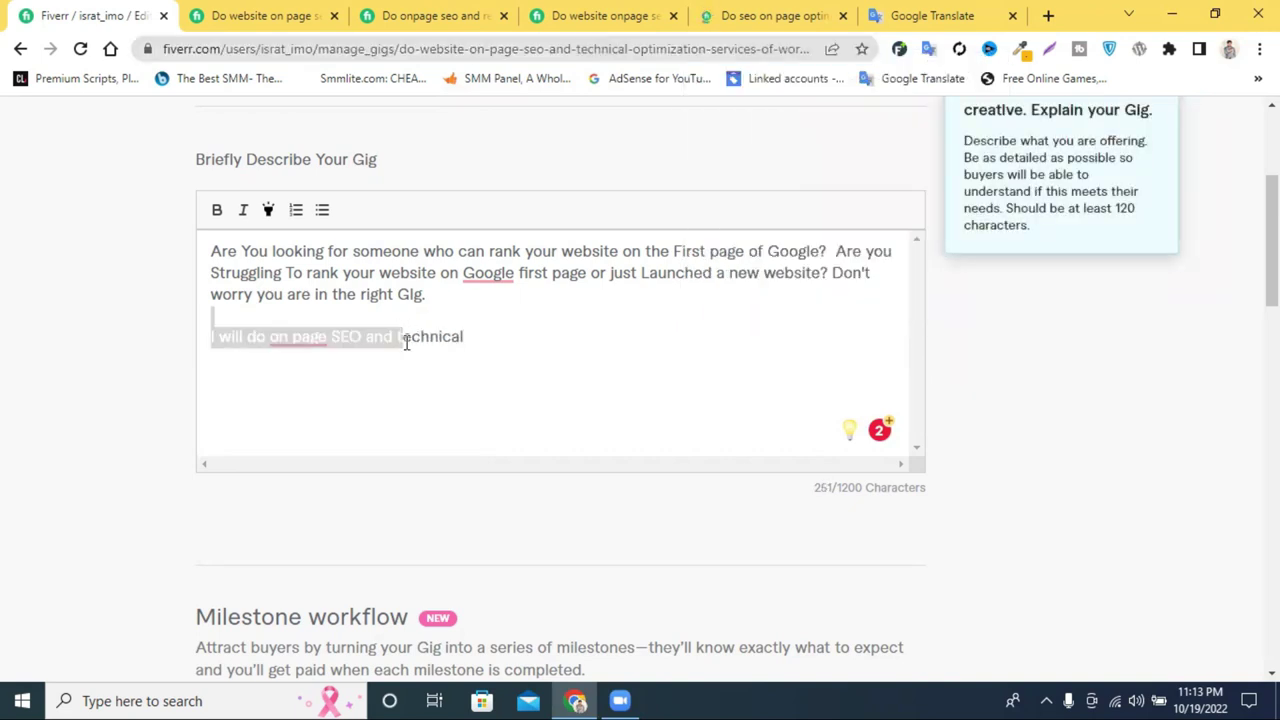
left_click(403, 339)
key("Delete")
type("T")
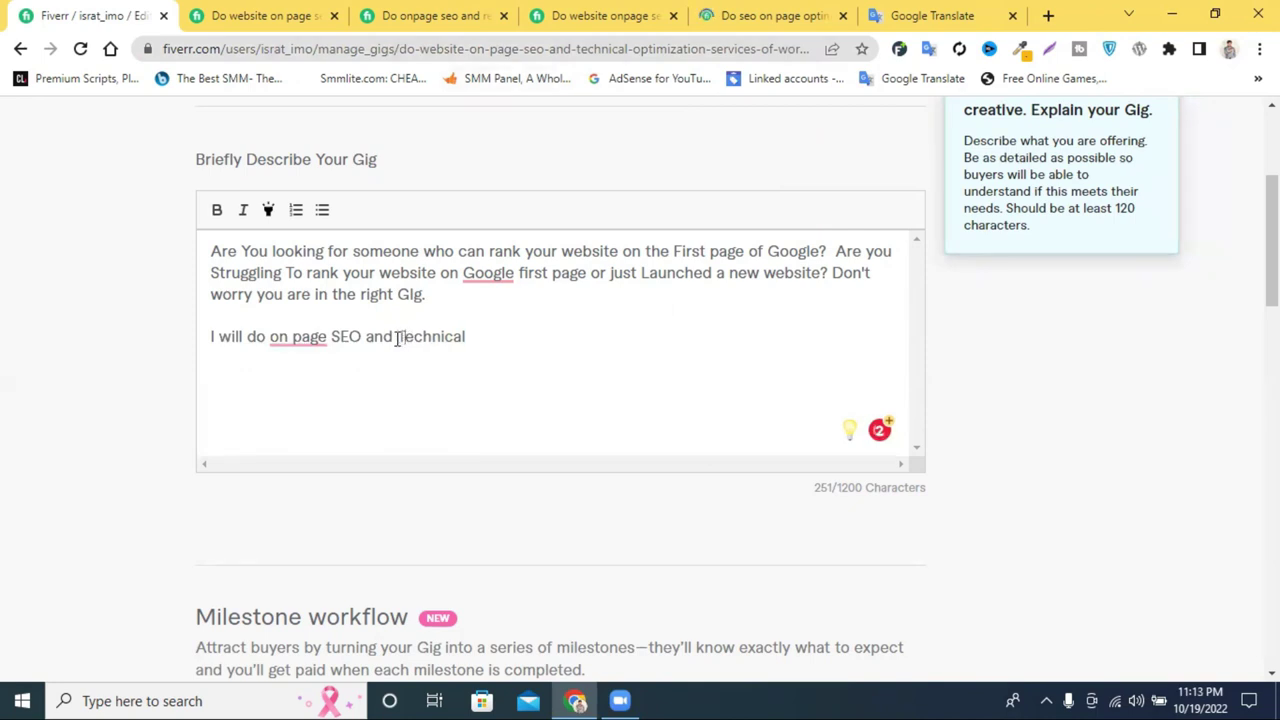
left_click(406, 340)
key("shift+Up")
left_click(494, 336)
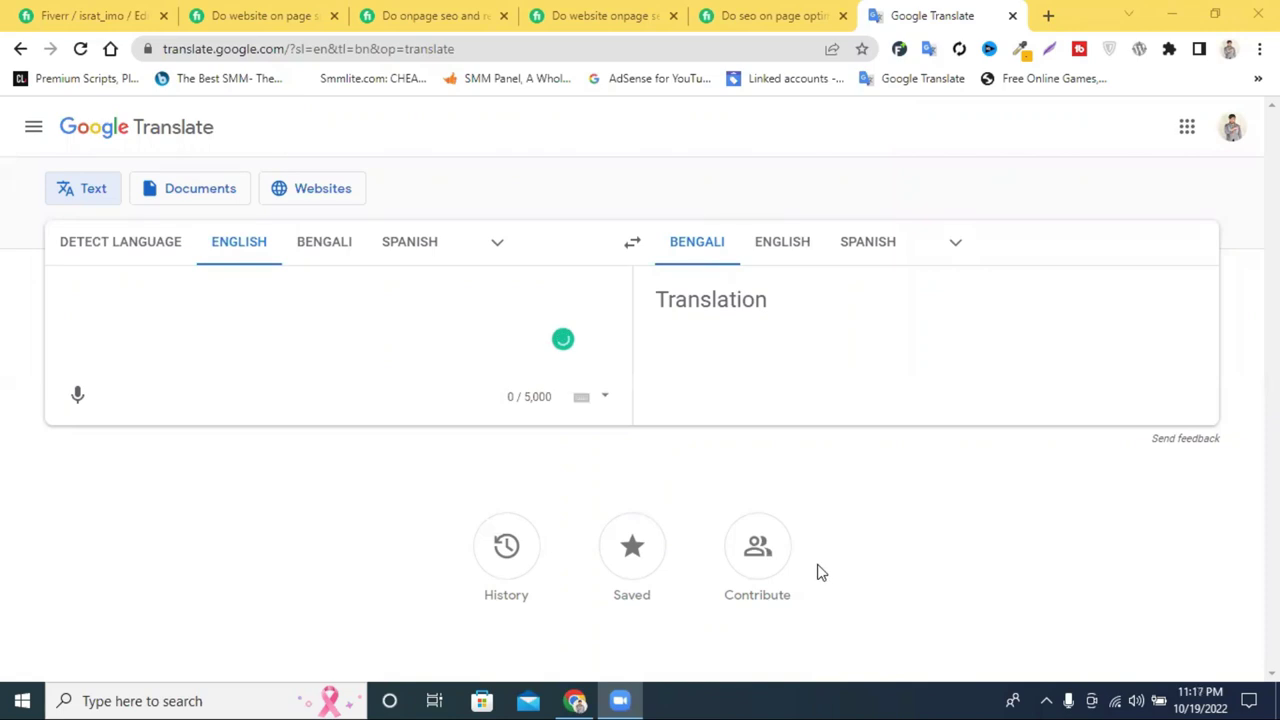
- Return to the gig editor and add blank lines after the sentence ending "experience in this job."
left_click(252, 13)
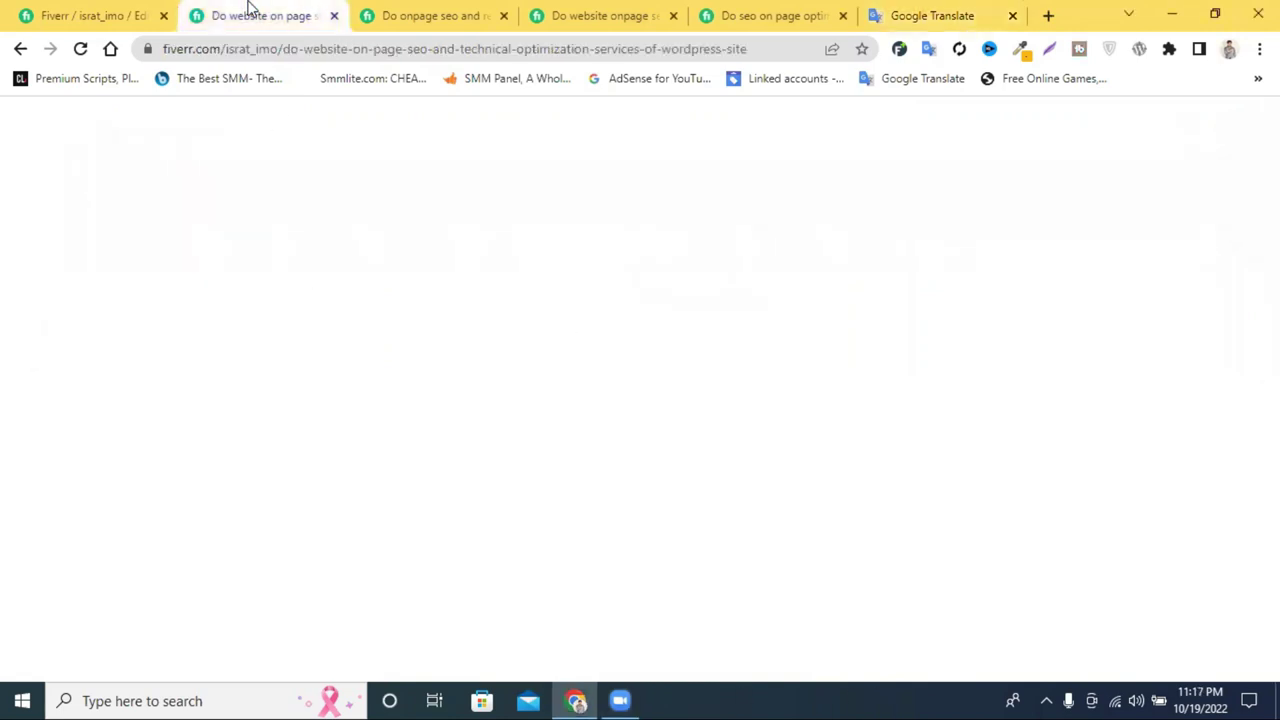
left_click(88, 12)
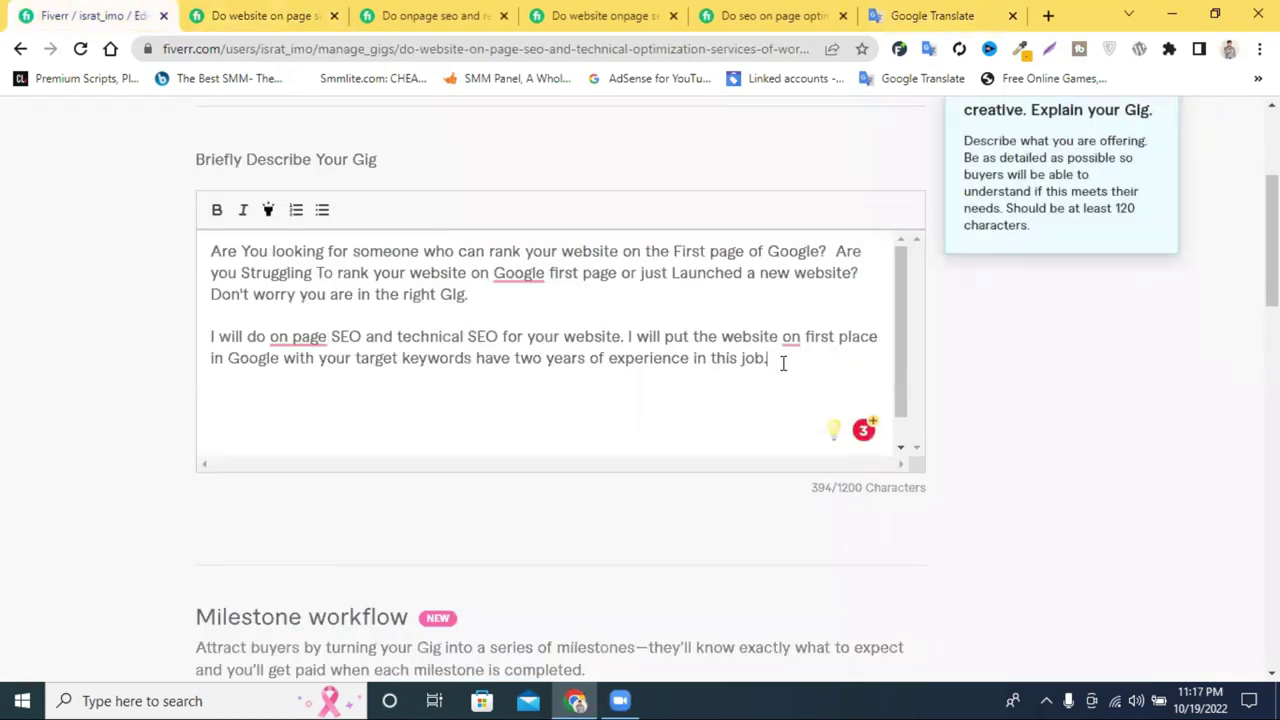
key("BackSpace")
key("Return")
key("Return")
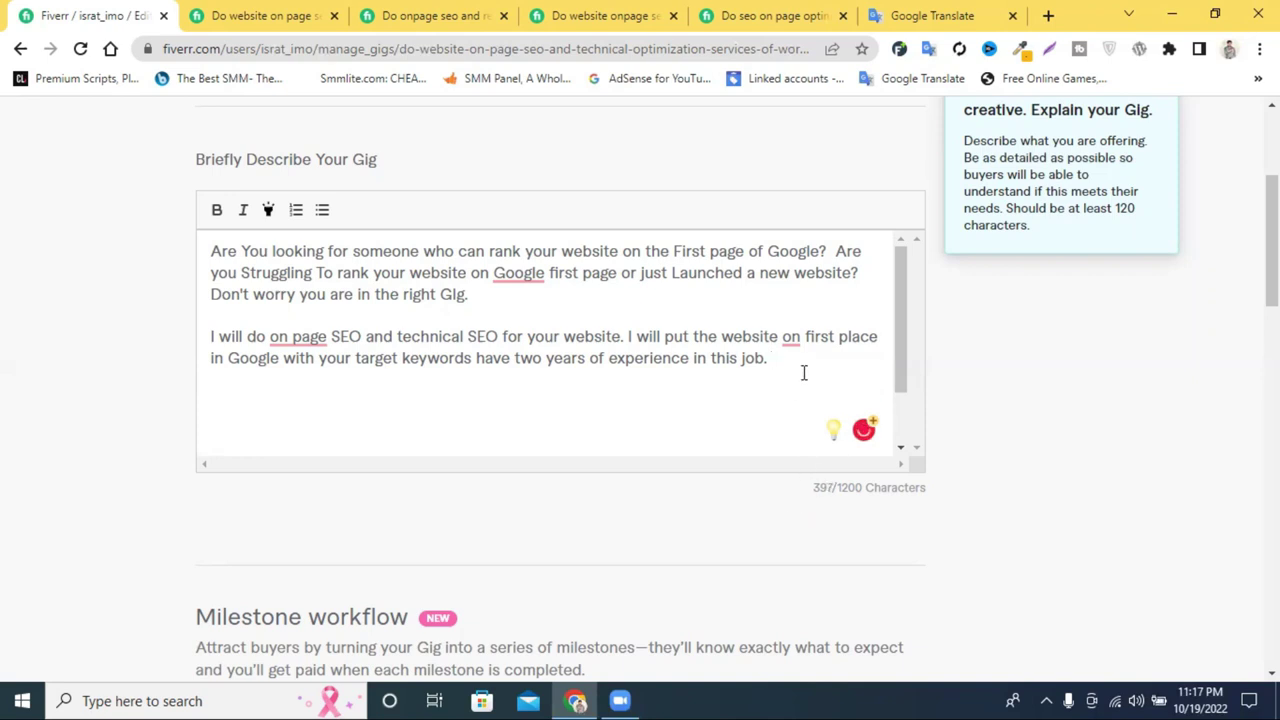
- Copy both description paragraphs into Google Translate and check their translation from English to Bengali
scroll(815, 310, "up", 2)
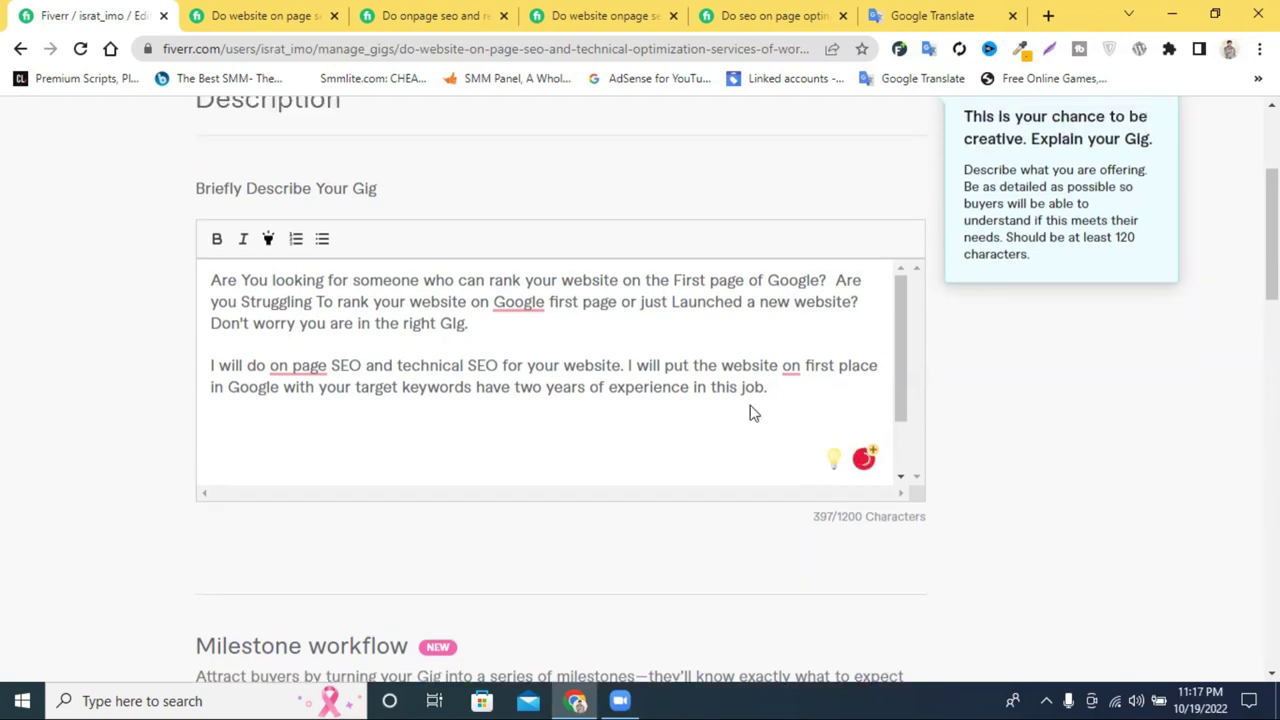
left_click_drag(772, 547, 210, 438)
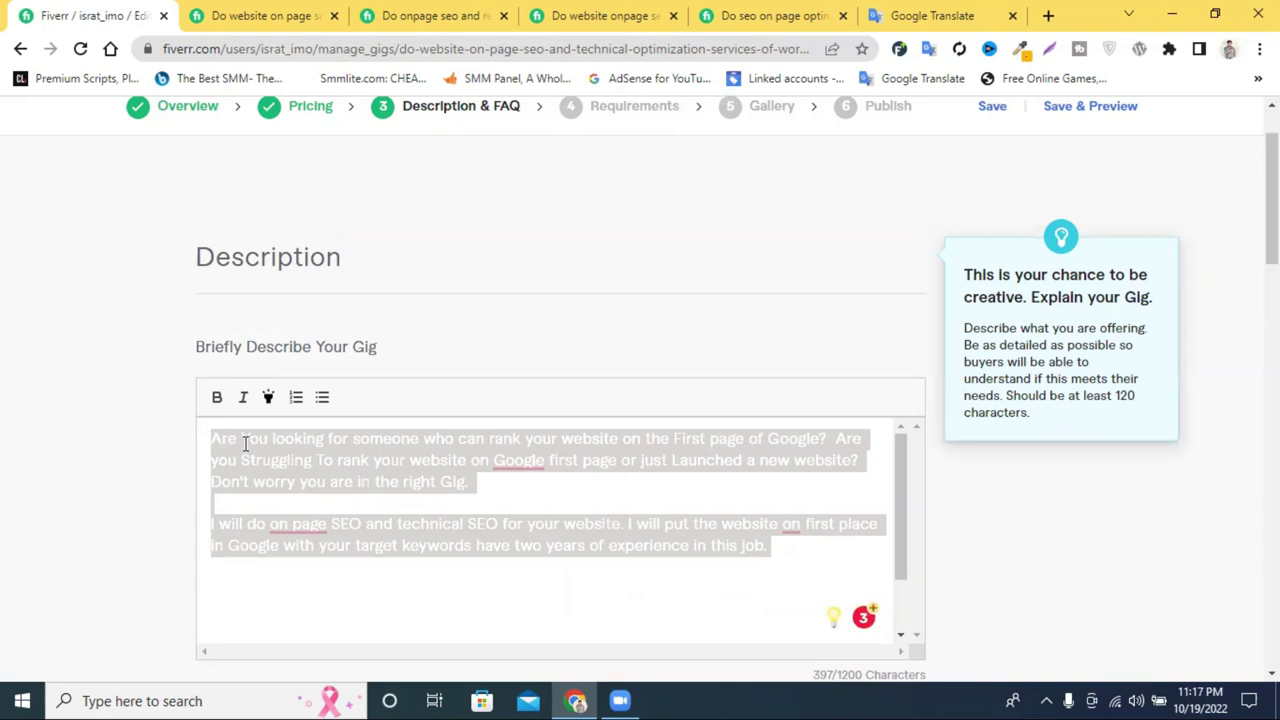
left_click(932, 15)
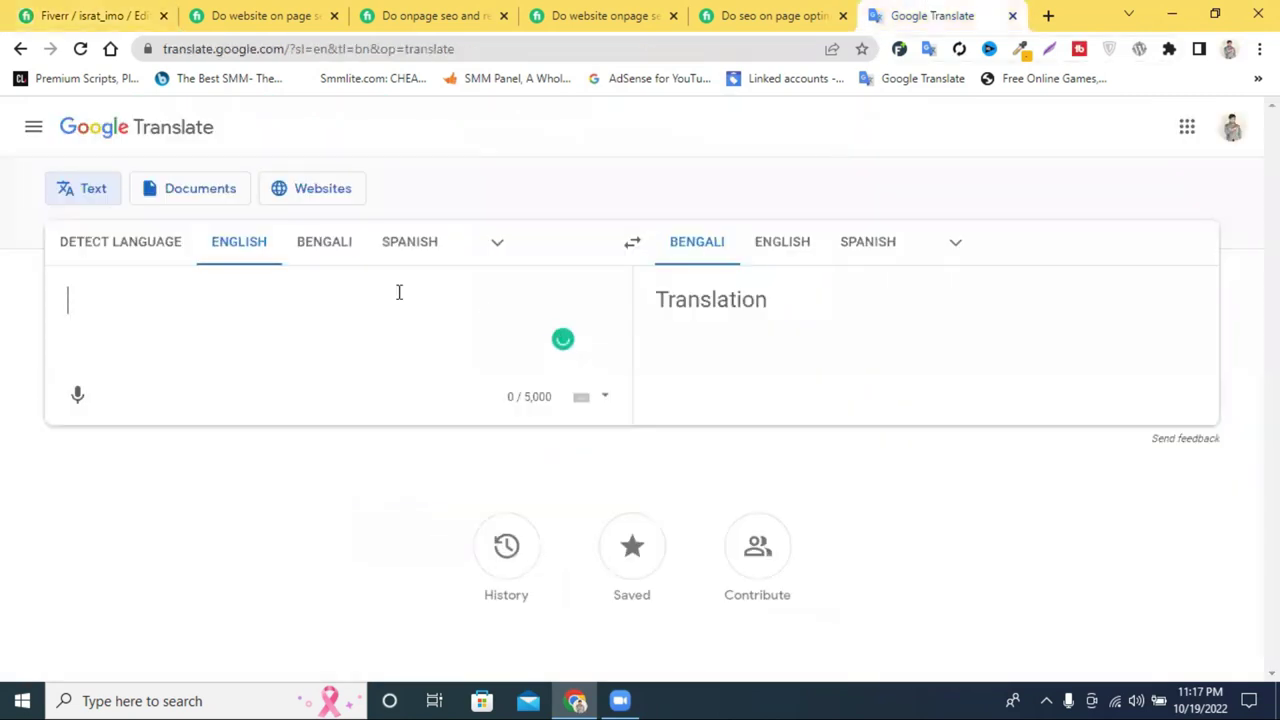
key("ctrl+v")
left_click(280, 300)
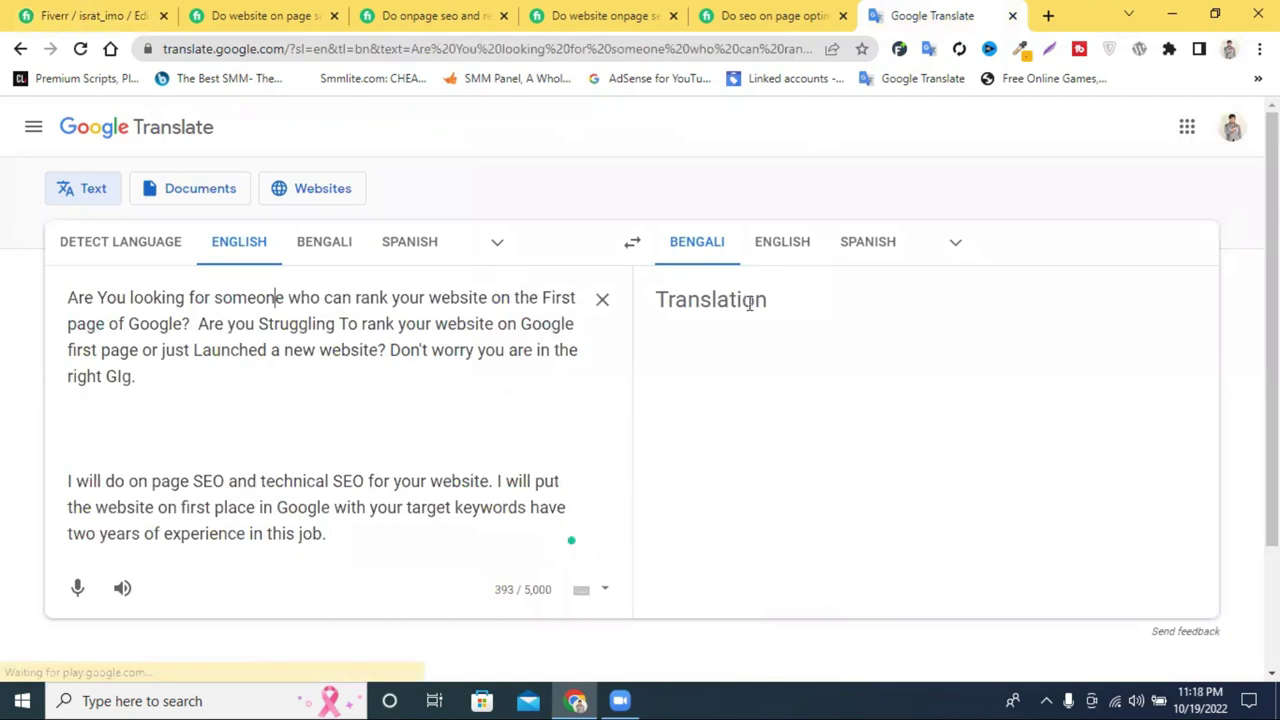
key("shift+F10")
left_click(811, 413)
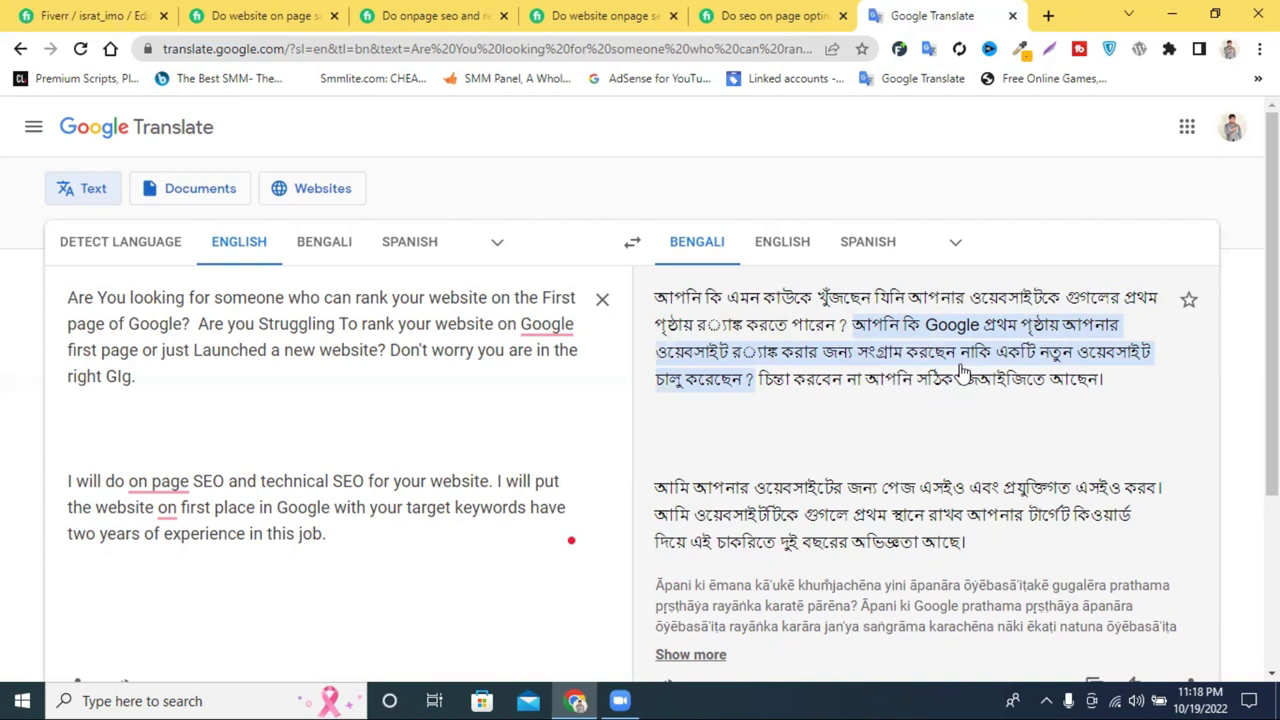
- In the English source text, add a period after "Don't worry" and split the last sentence into "keywords. I have two years"
left_click(962, 320)
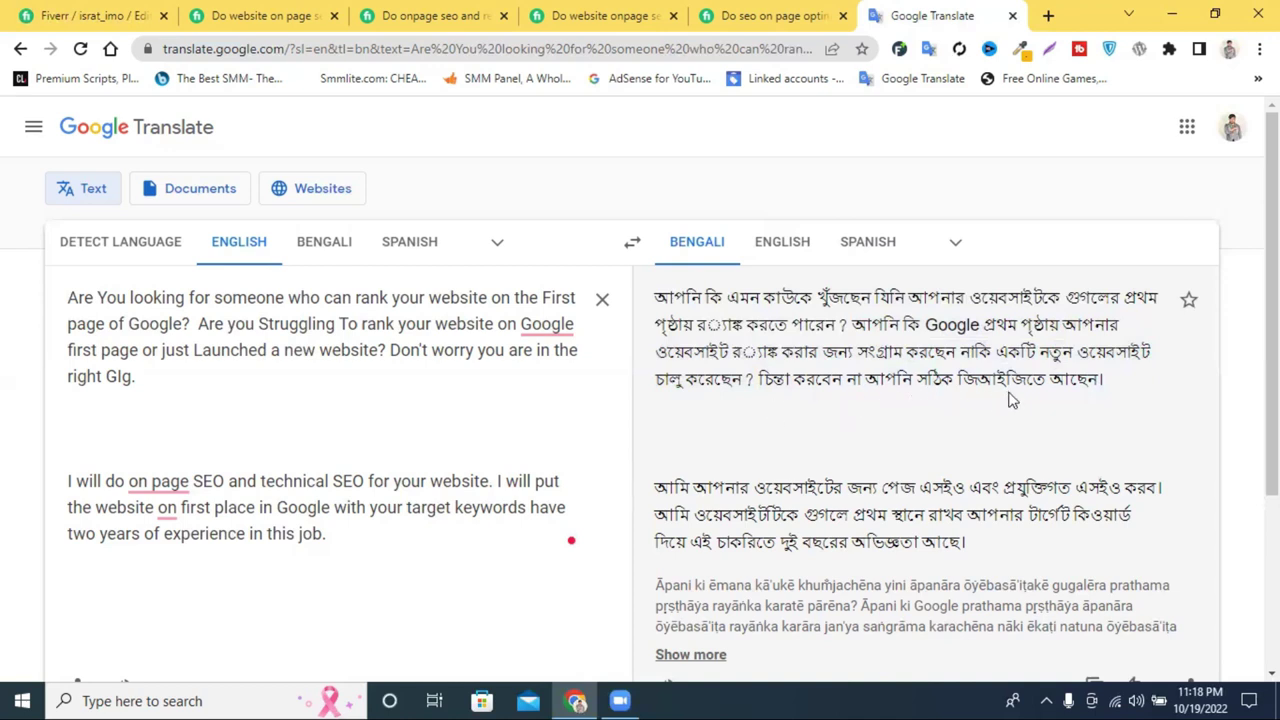
left_click(477, 356)
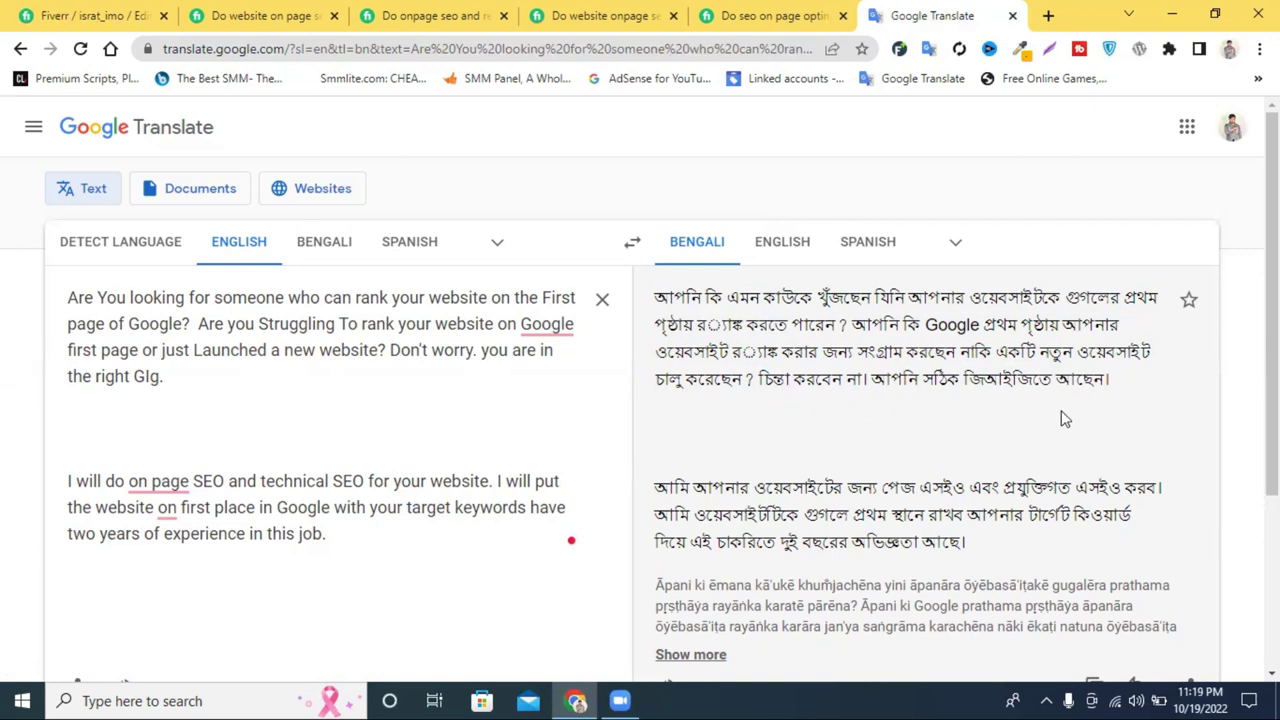
scroll(744, 553, "down", 1)
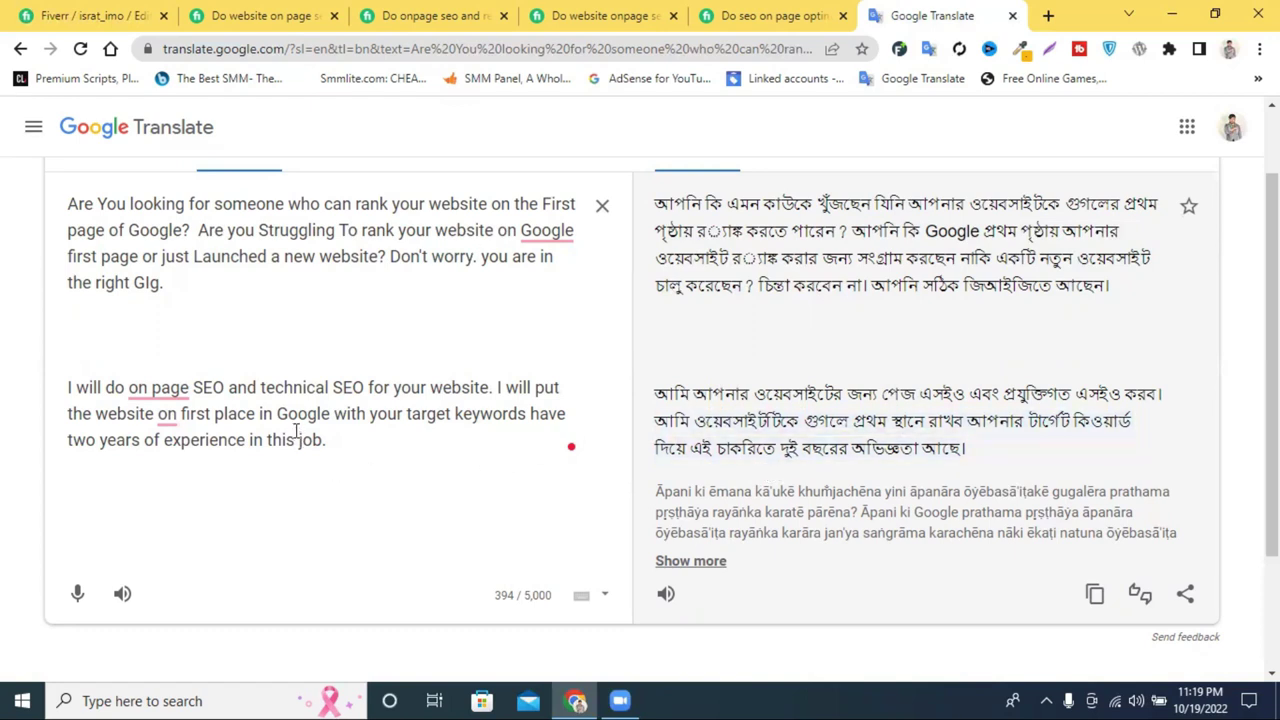
left_click(527, 413)
type(". I")
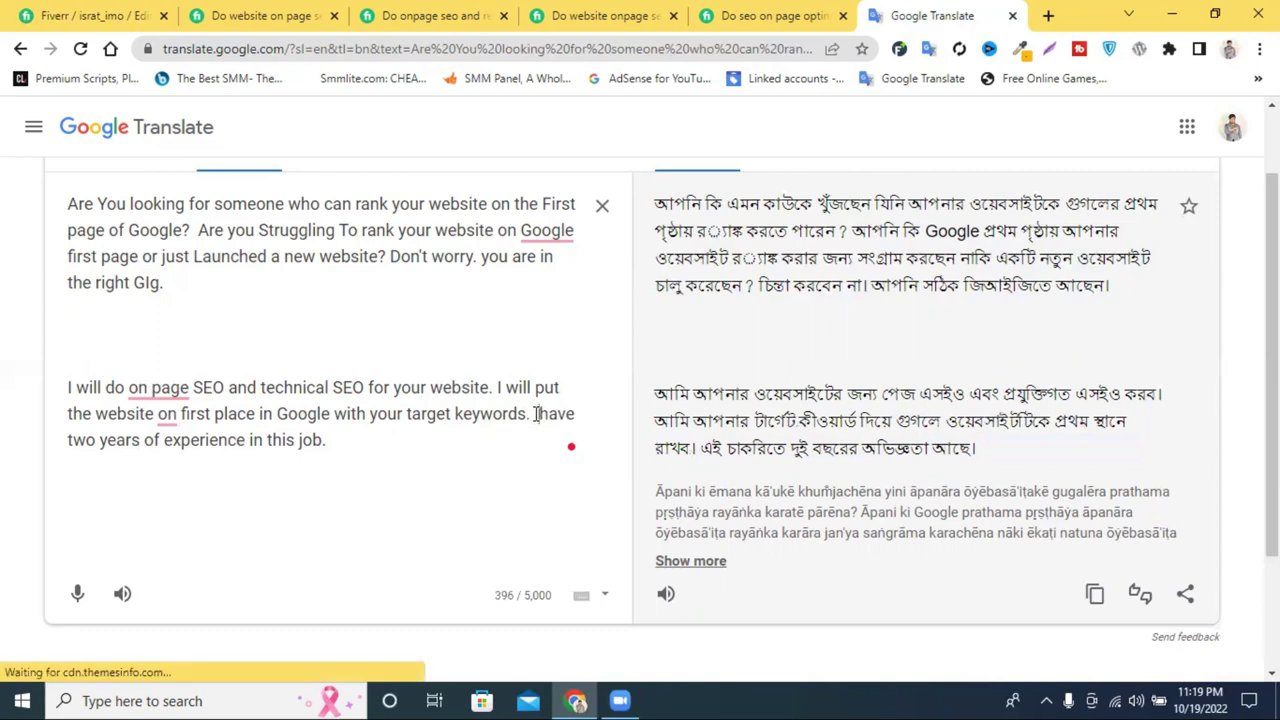
key("Return")
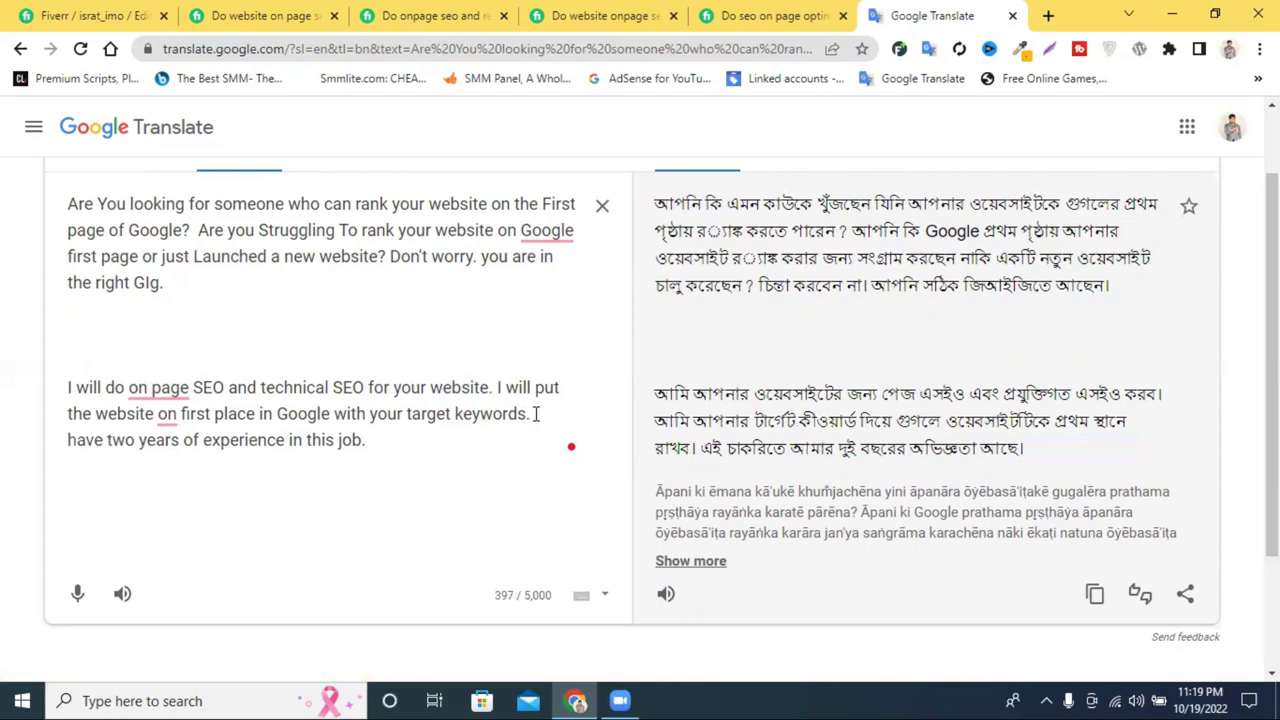
- Copy the corrected second paragraph from Google Translate and replace the second paragraph of the Fiverr gig description with it
triple_click(428, 420)
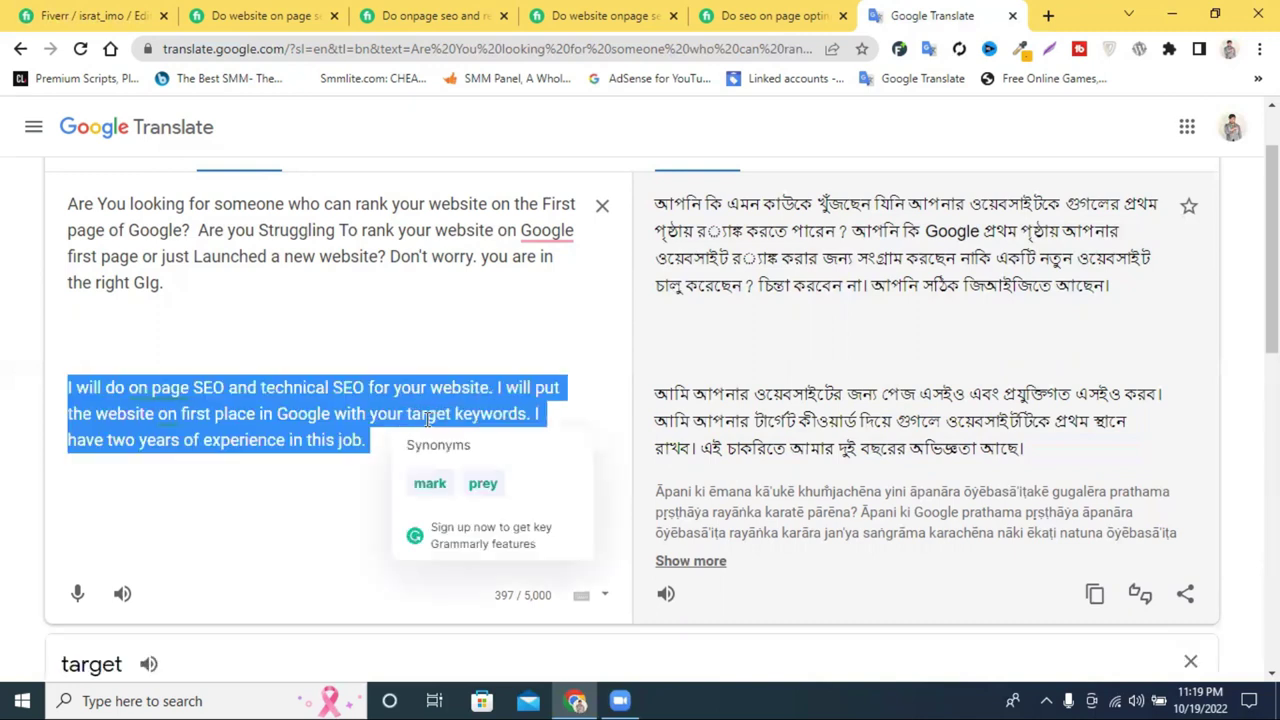
left_click(95, 8)
left_click(280, 528)
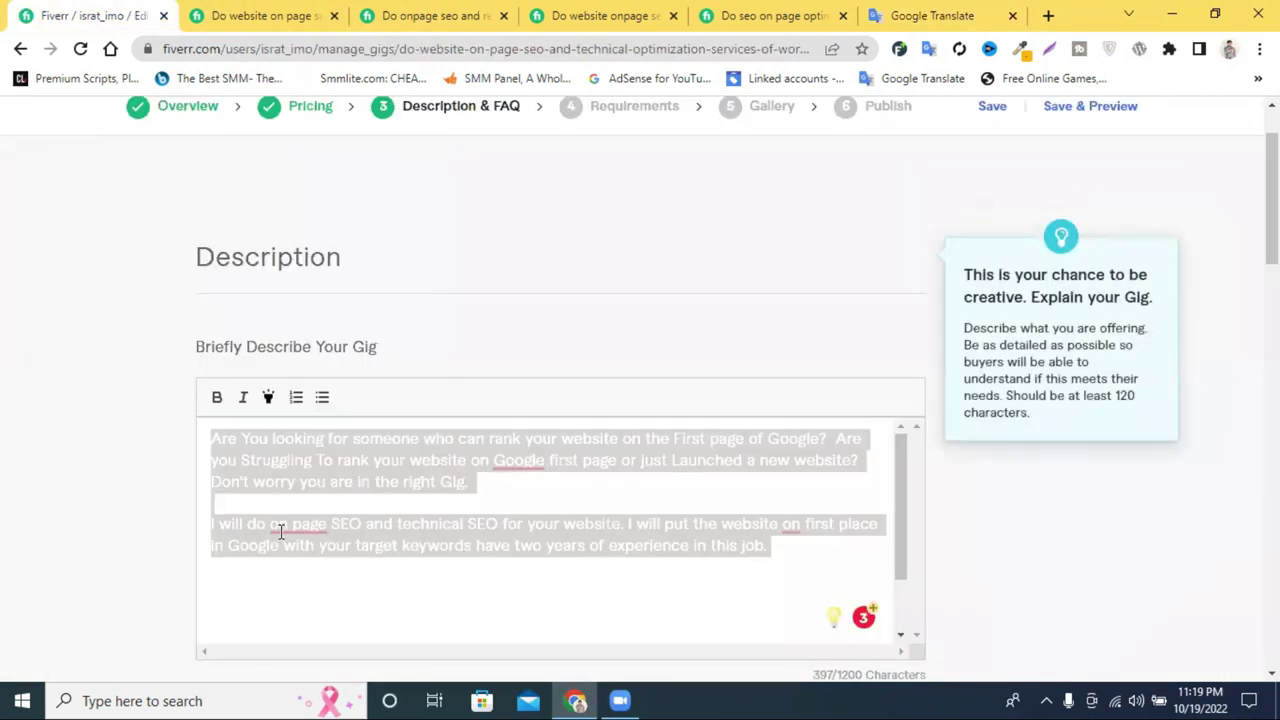
triple_click(280, 528)
left_click(280, 528)
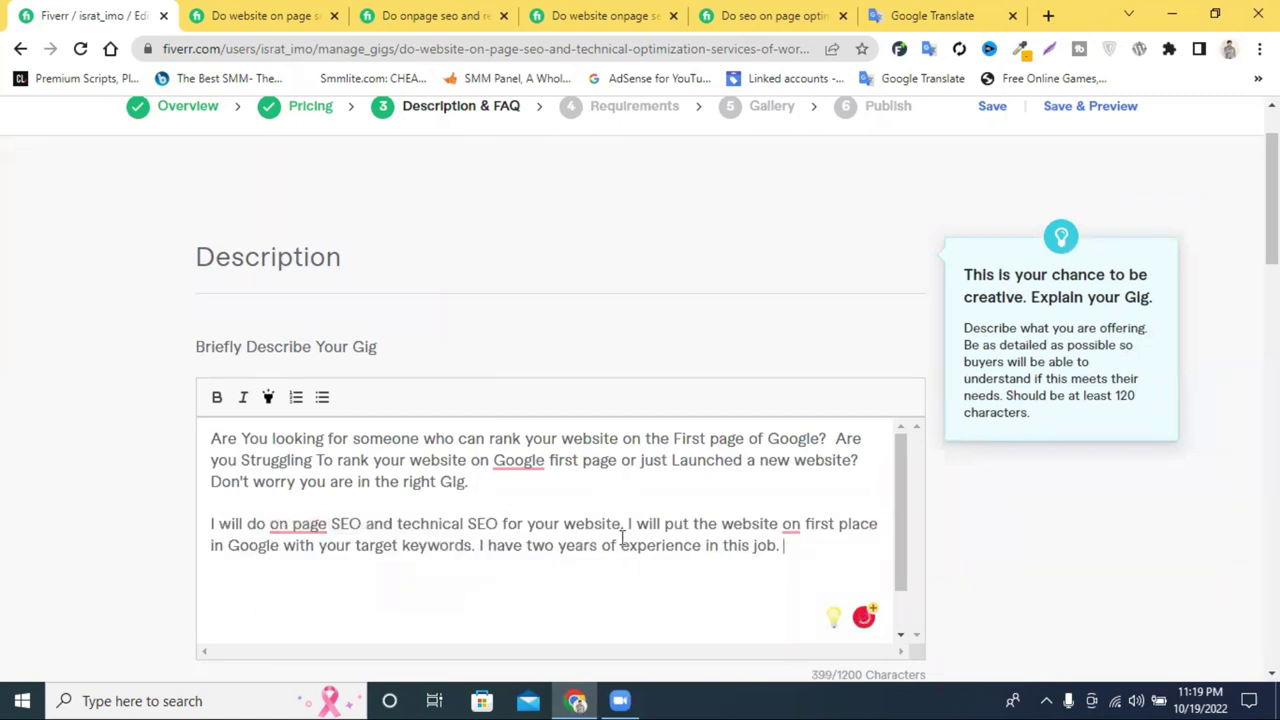
left_click(784, 545)
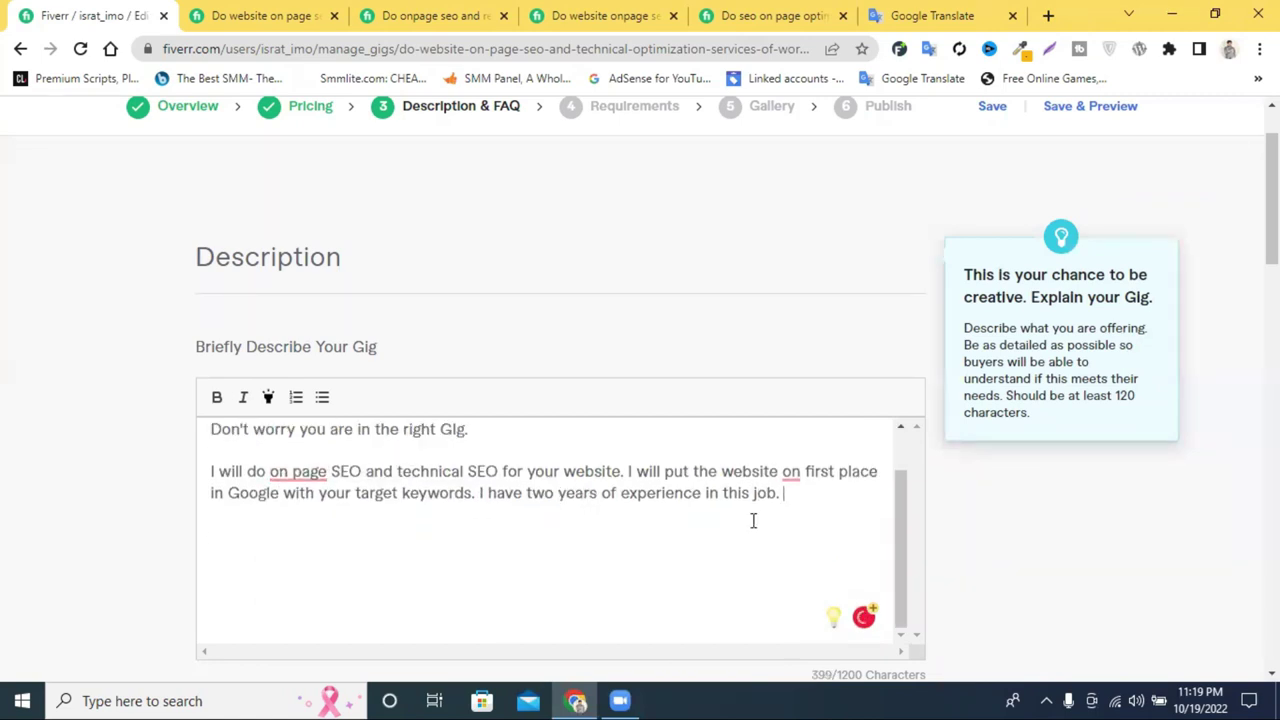
scroll(381, 530, "up", 3)
scroll(381, 543, "down", 3)
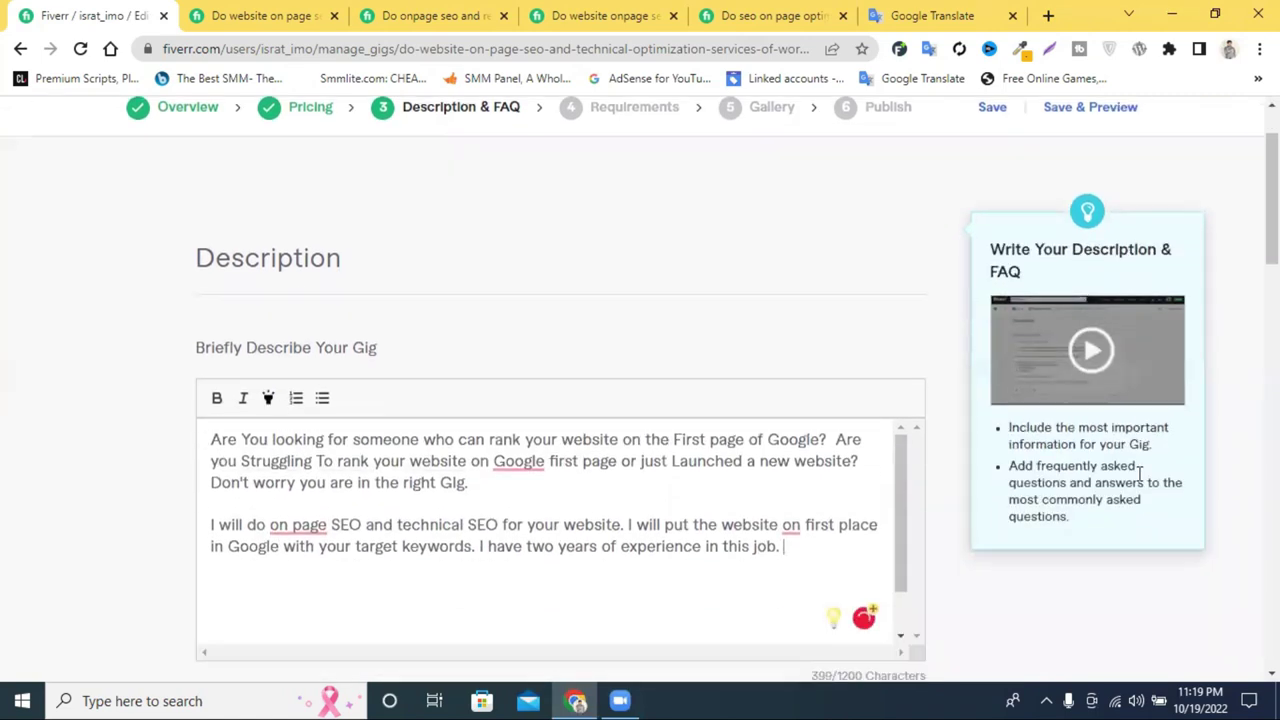
scroll(210, 420, "up", 2)
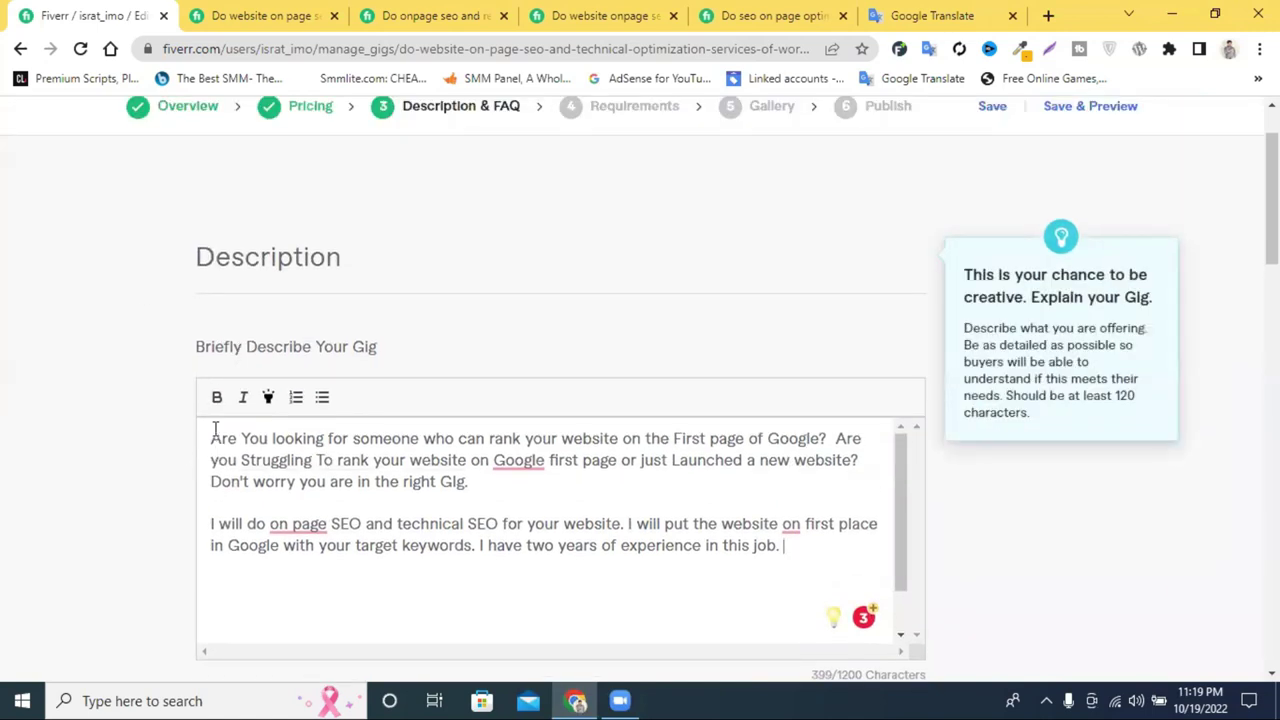
- Insert a new line reading "This Services" above the description's first paragraph
left_click(215, 429)
key("Return")
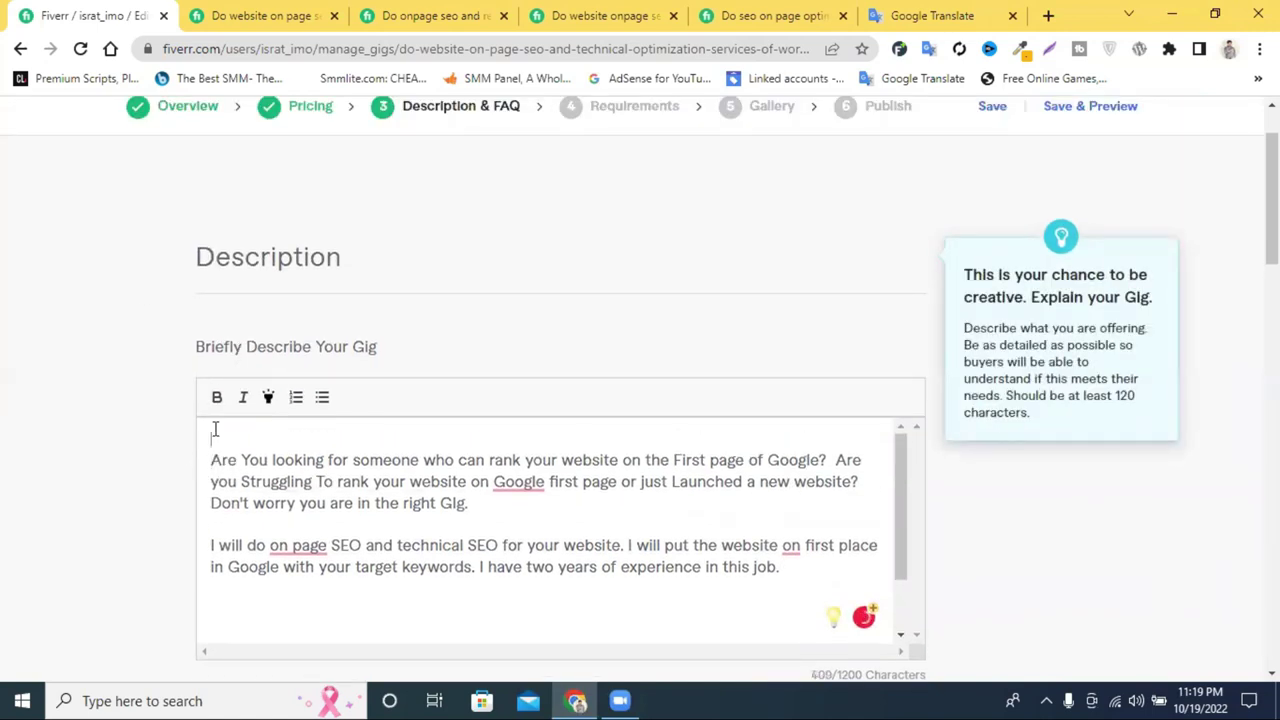
type("This Services")
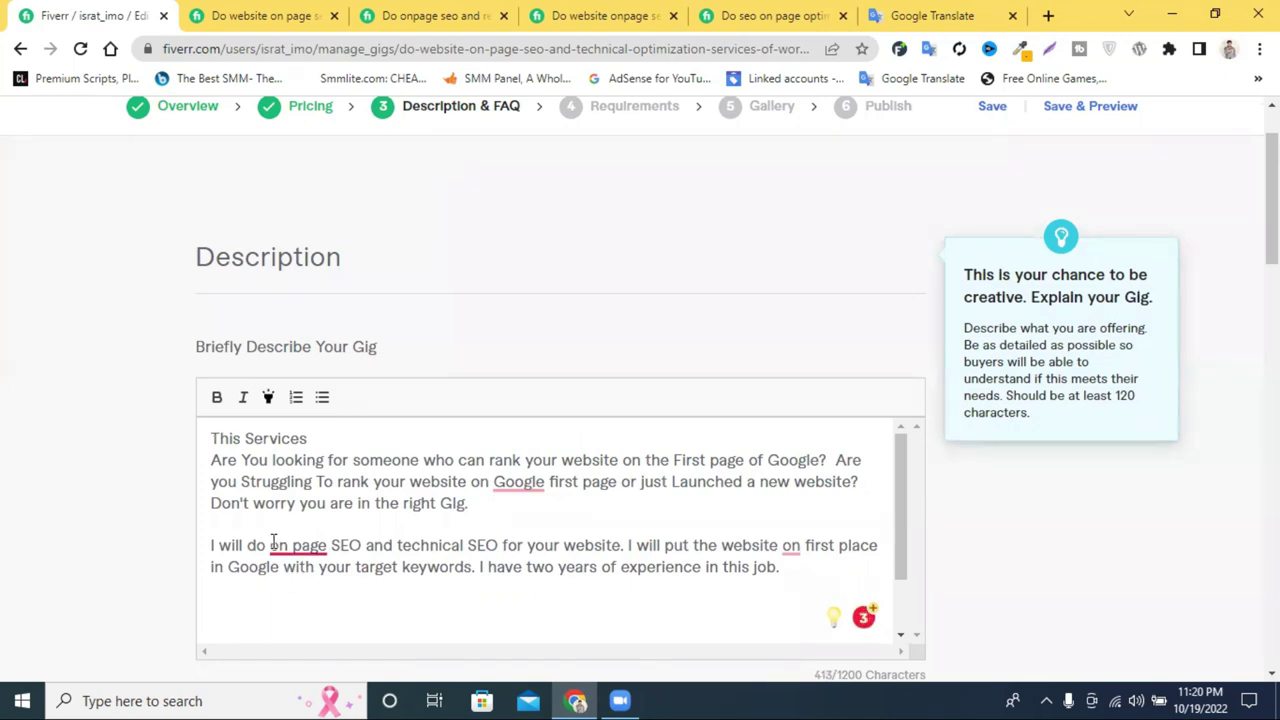
- Copy "on page SEO and technical SEO" from the second paragraph and append it after "This Services:" in the first line
left_click_drag(270, 544, 498, 542)
key("ctrl+c")
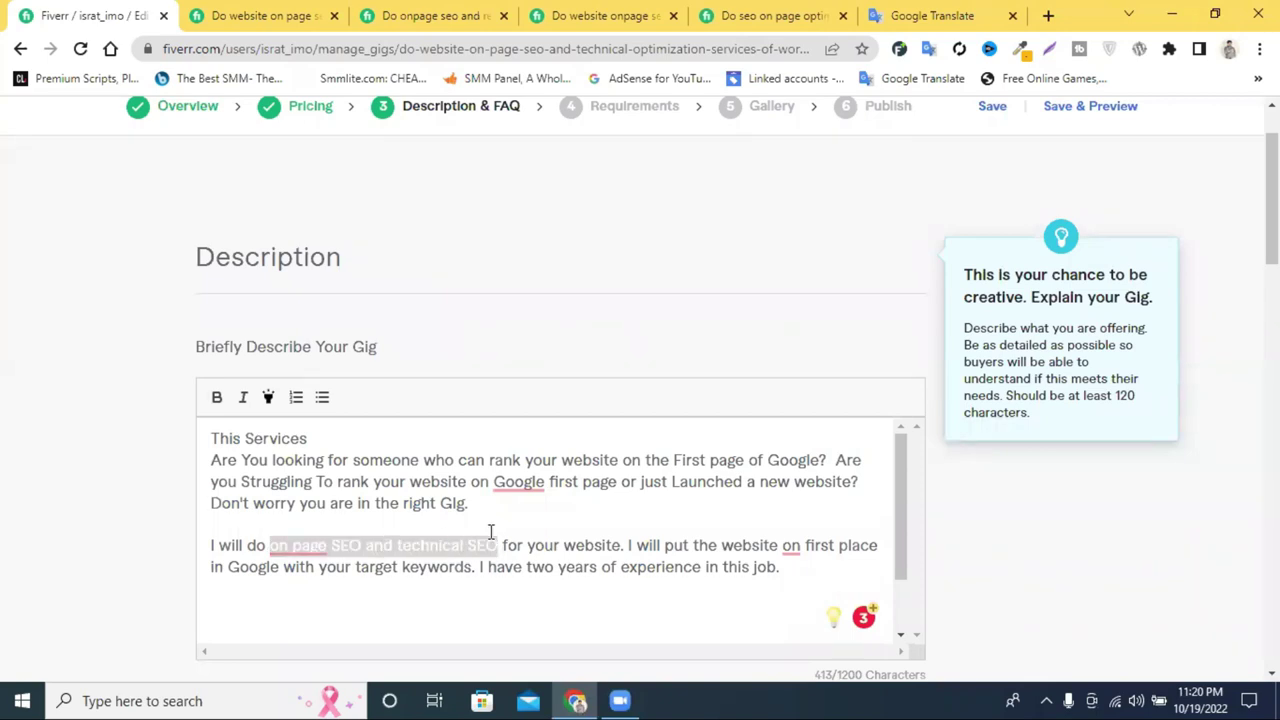
left_click(333, 440)
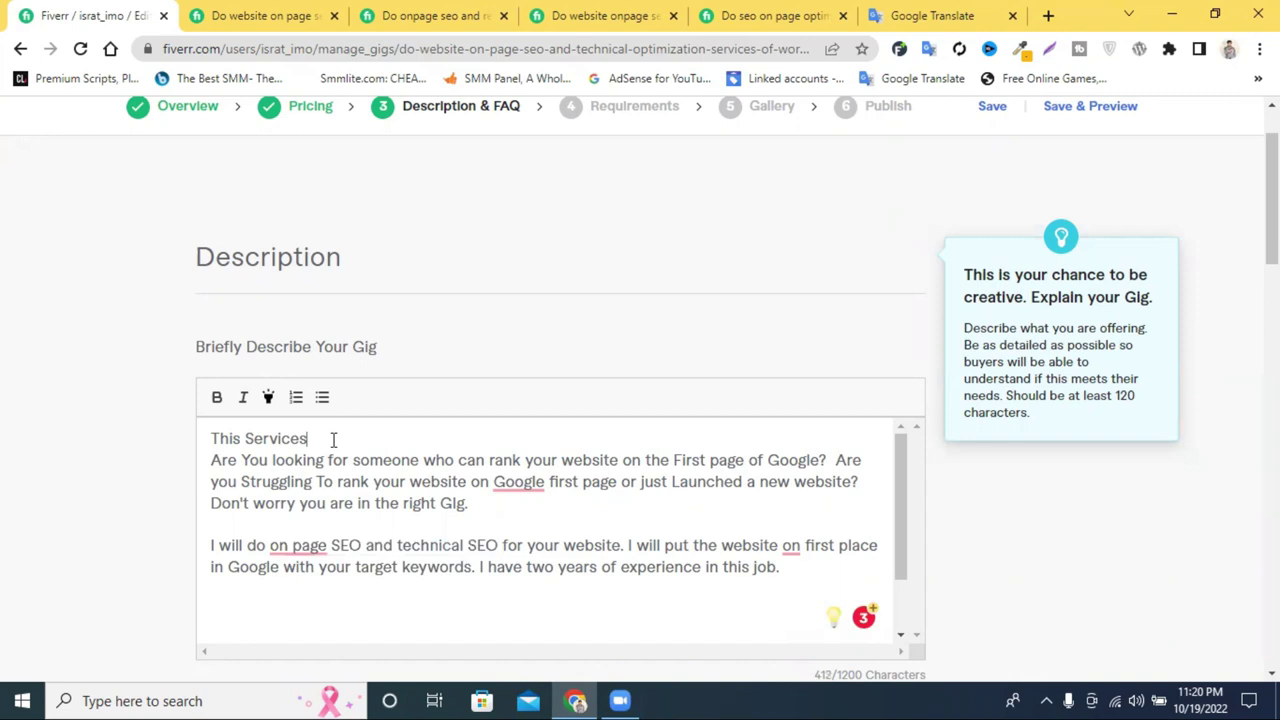
key("ctrl+v")
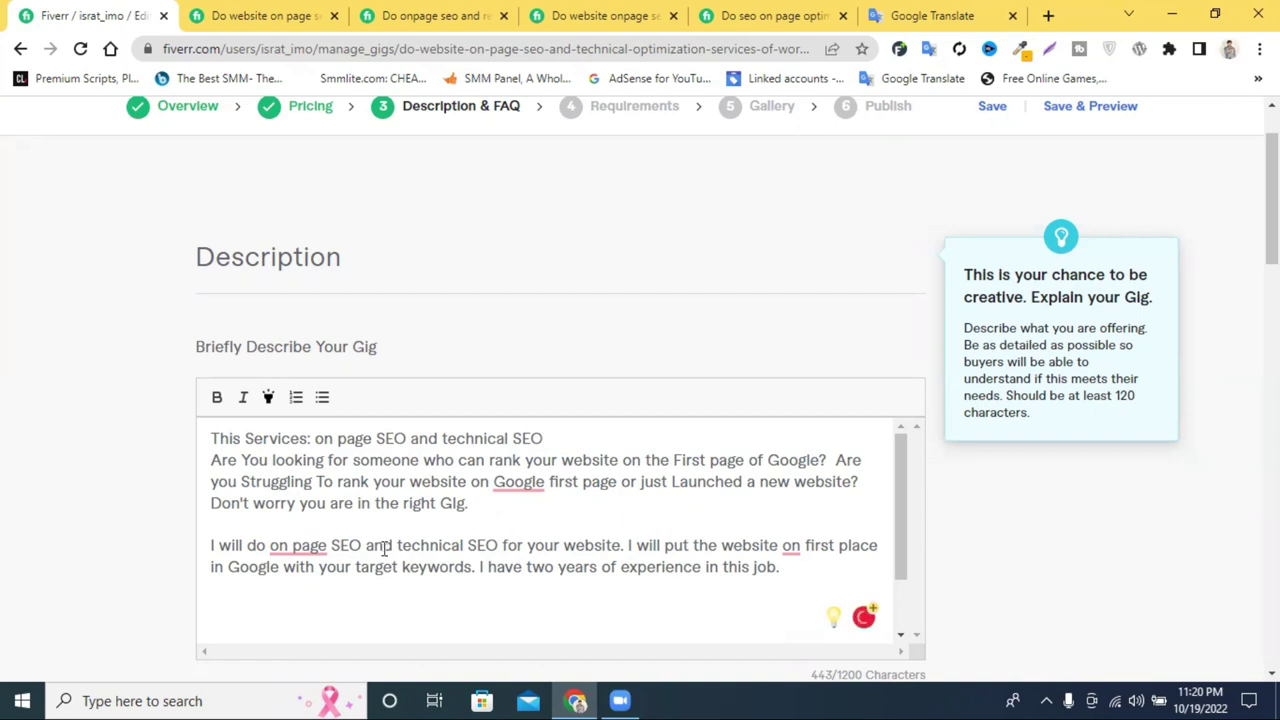
- Select the word "Services" in the description's first line
left_click_drag(549, 437, 476, 440)
left_click(338, 440)
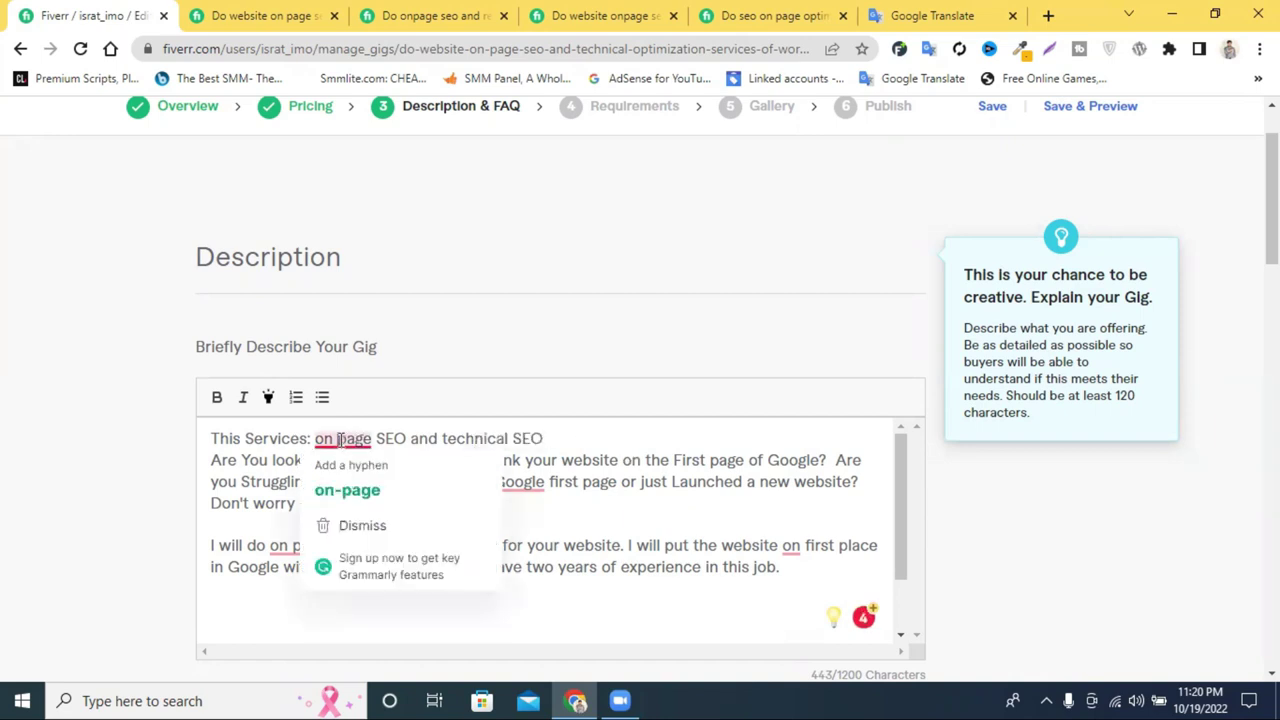
double_click(271, 437)
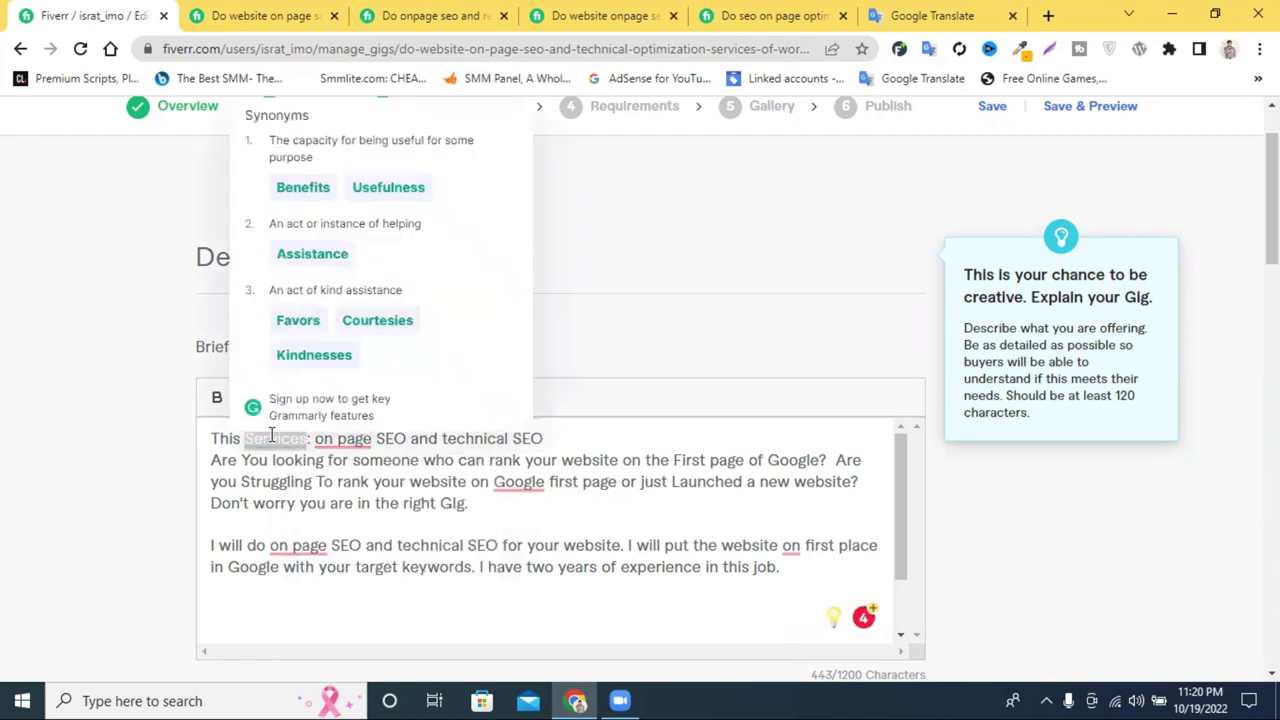
- Make the description's first line, "This Services: on page SEO and technical SEO", bold and highlight "This Services:"
left_click(512, 440)
left_click_drag(557, 437, 203, 436)
left_click(217, 398)
left_click(326, 438)
left_click_drag(313, 438, 205, 438)
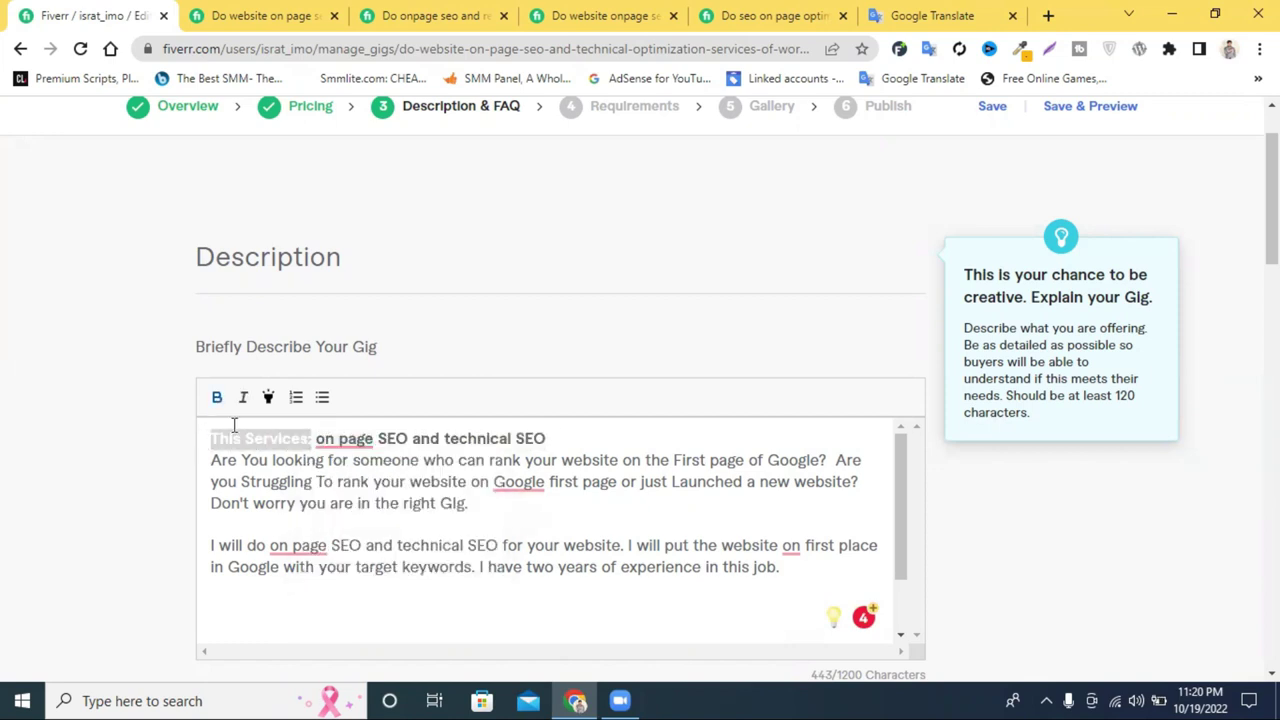
left_click(269, 398)
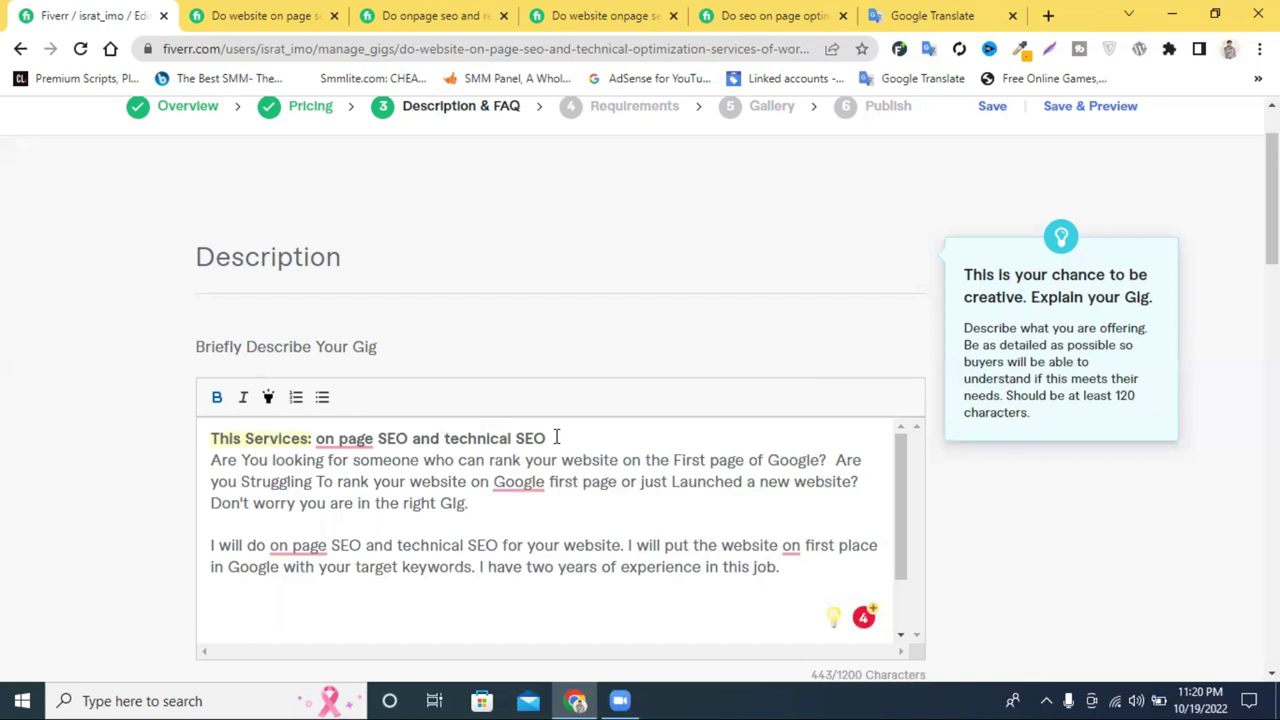
- Add the line "On Page Optimazetion" below the experience paragraph in the gig description
scroll(463, 431, "down", 2)
left_click(410, 423)
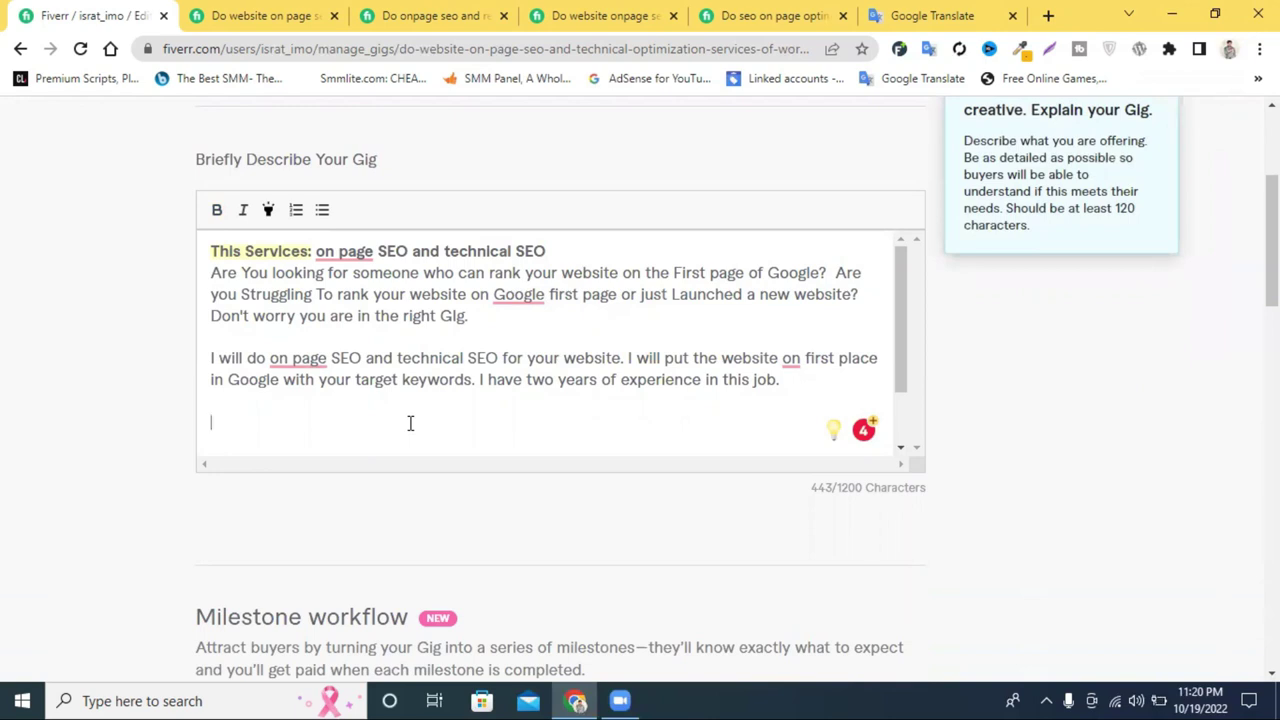
type("Og")
key("BackSpace")
type("n PA")
key("BackSpace")
type("age SEO")
key("BackSpace")
key("BackSpace")
key("BackSpace")
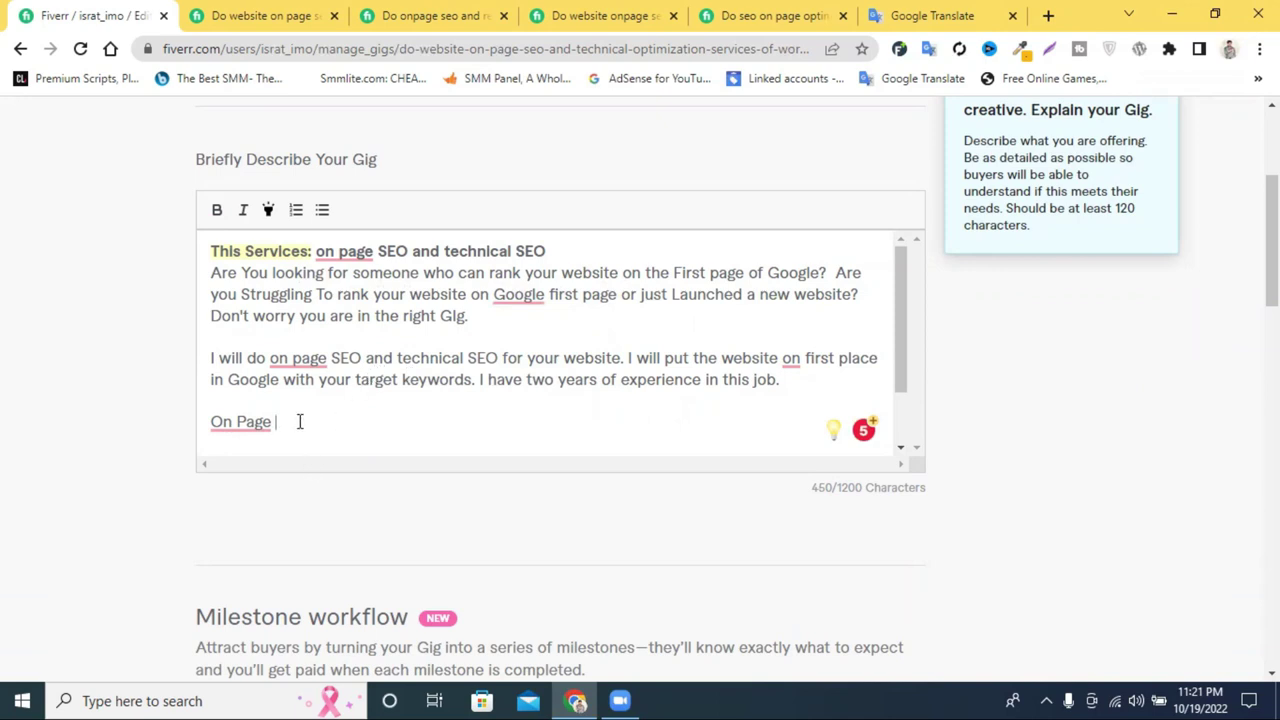
type("Optimazetion")
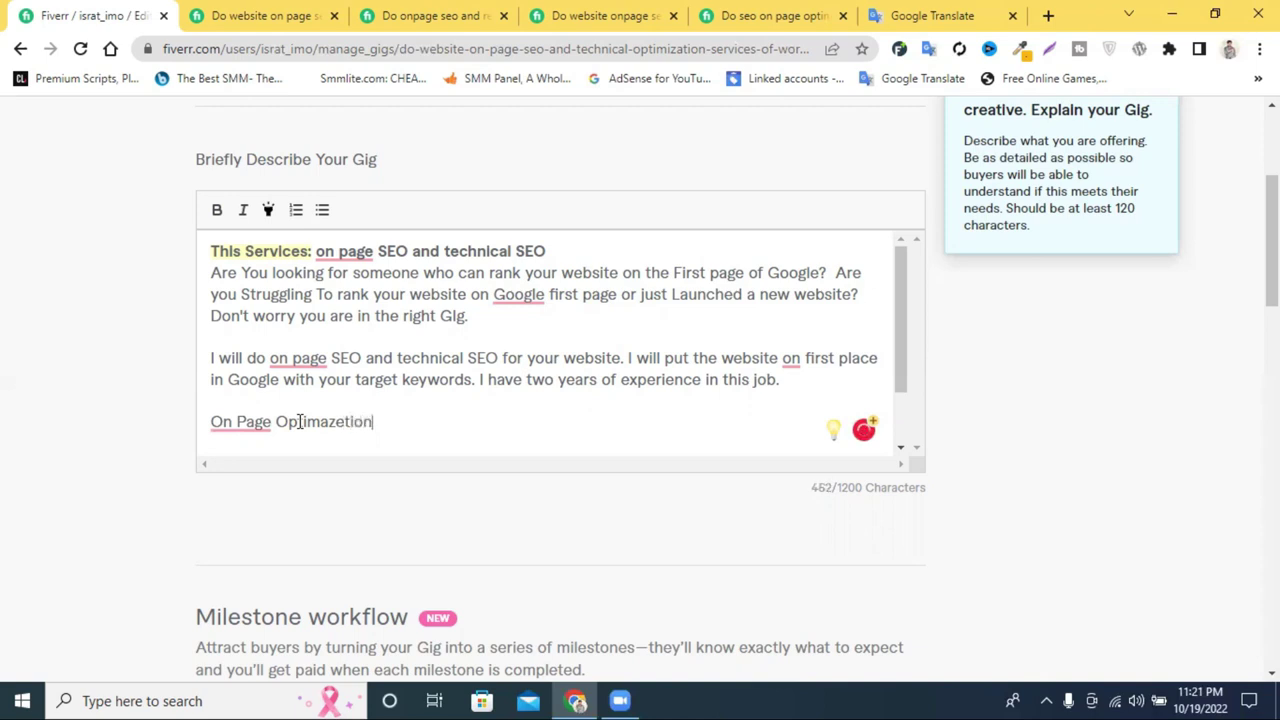
- Correct the new line's spelling so that it reads "On Page Optimization:" without a hyphen and with a closing colon
mouse_move(250, 423)
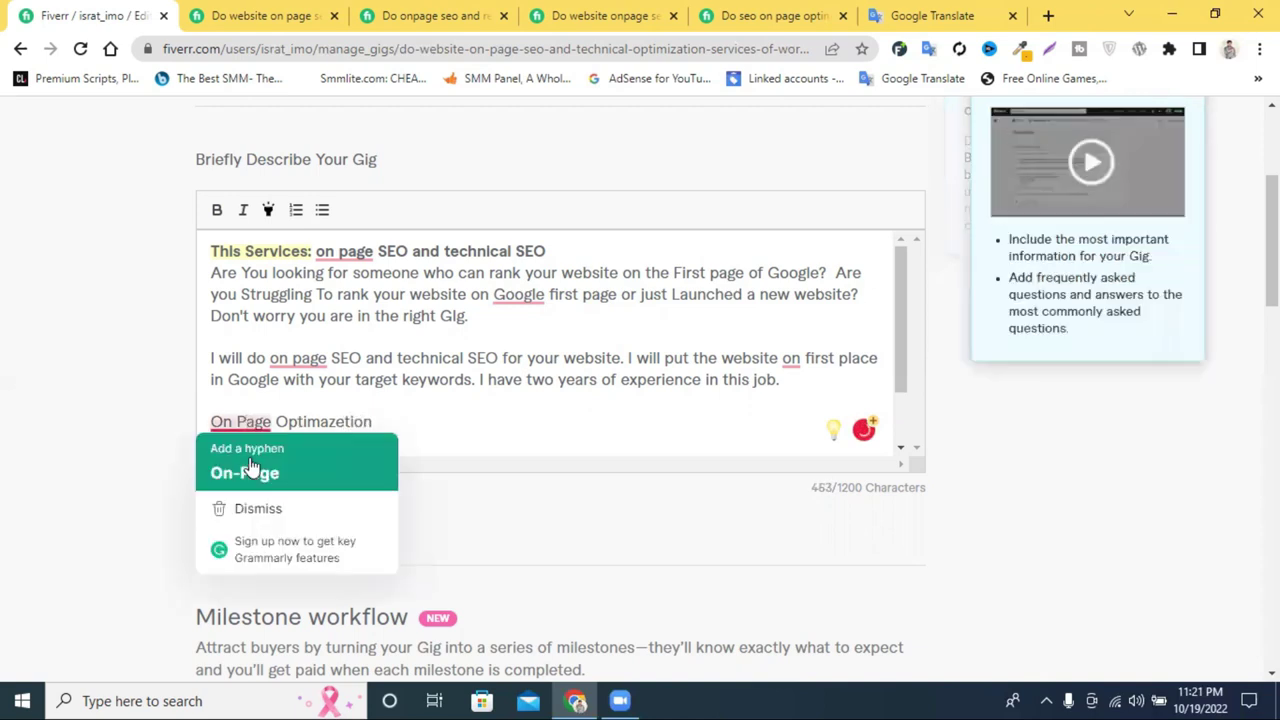
left_click(250, 470)
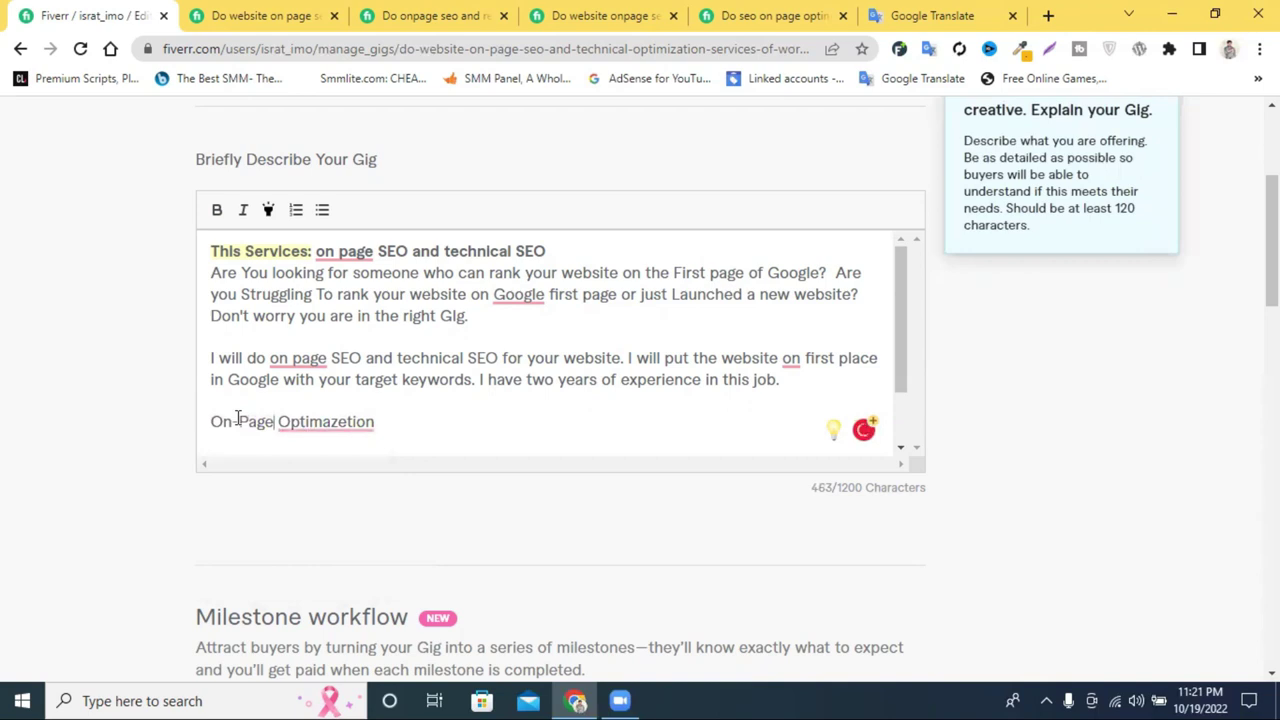
mouse_move(350, 426)
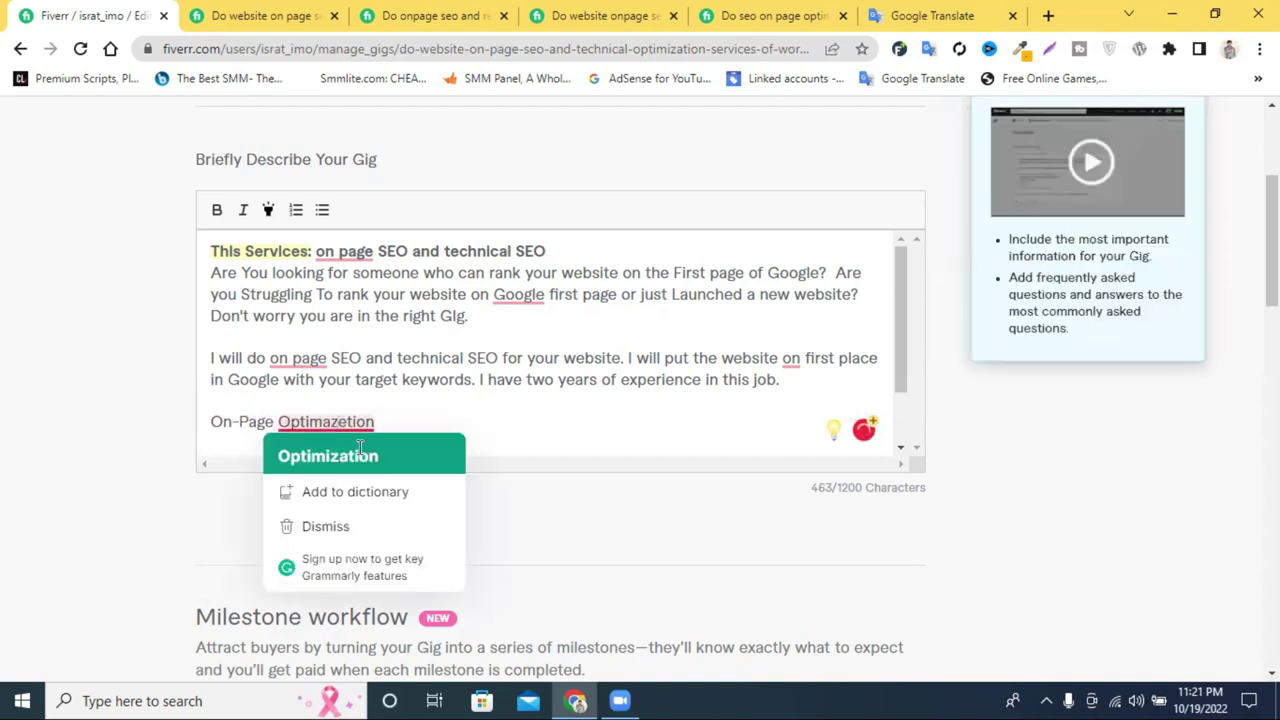
left_click(360, 452)
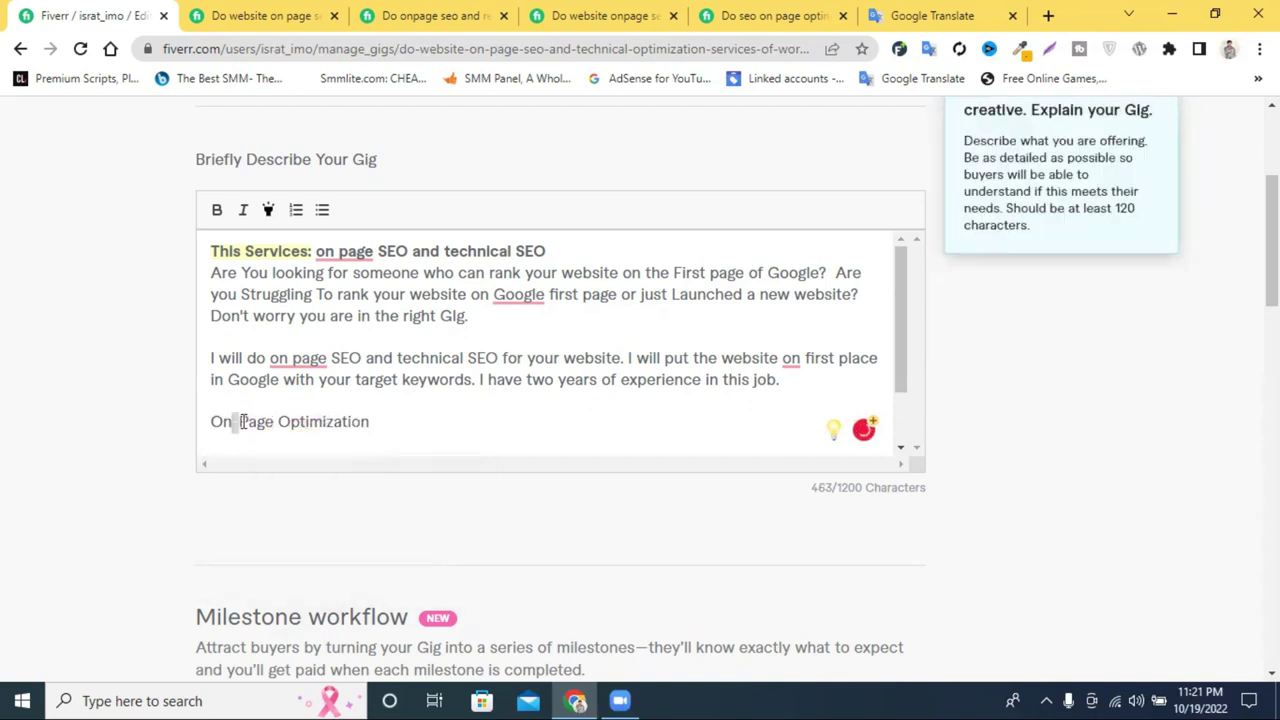
left_click(381, 426)
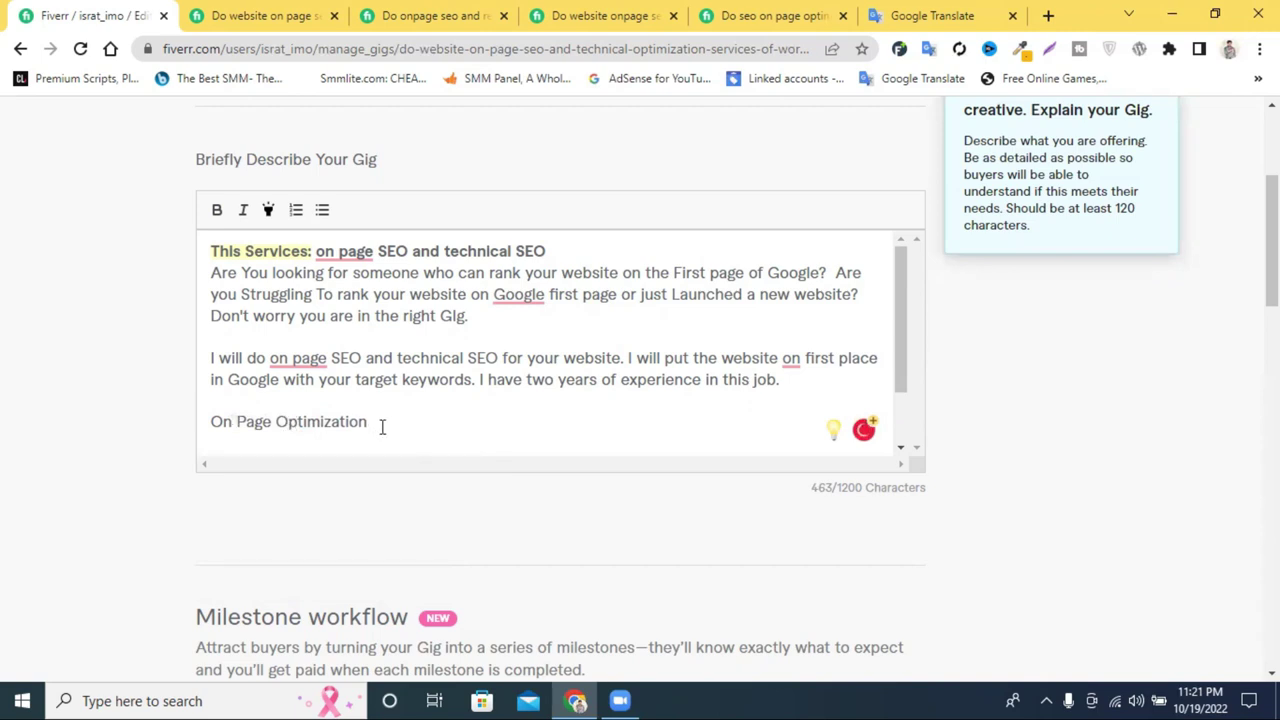
type(":")
- Format the "On Page Optimization:" line as a bold, highlighted heading
left_click_drag(380, 426, 143, 434)
left_click(217, 211)
left_click(268, 212)
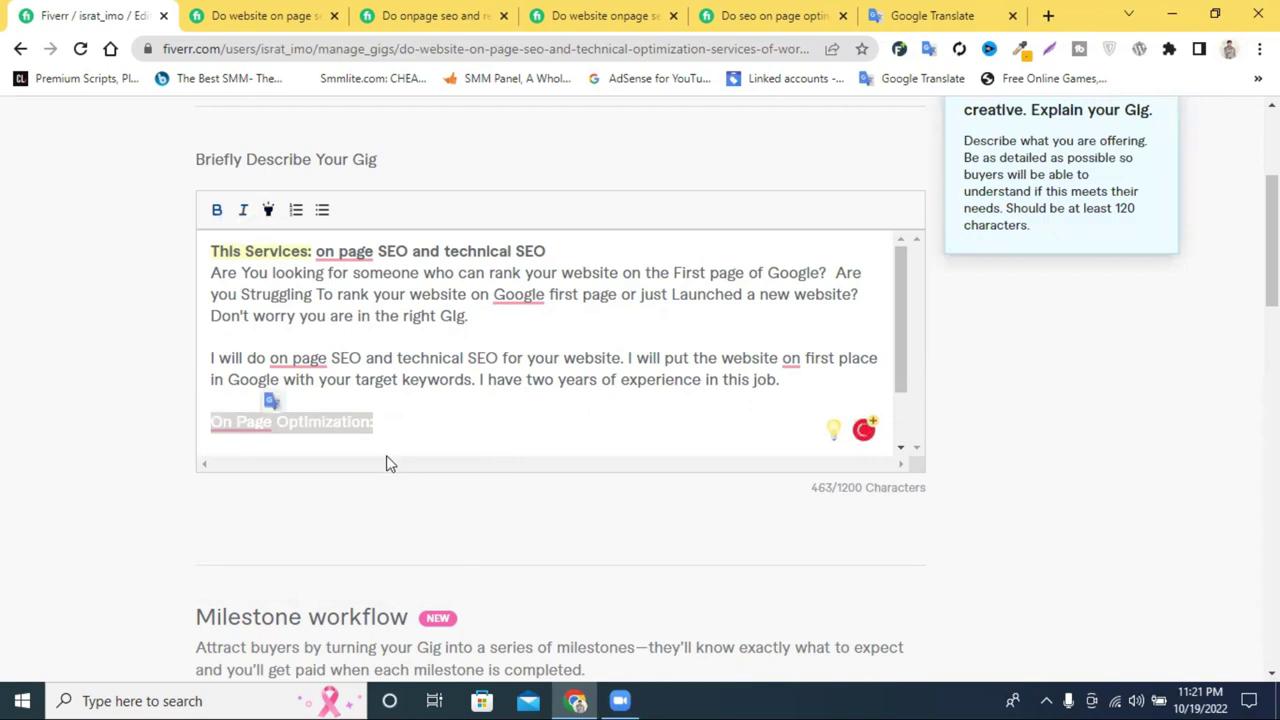
- Start a bulleted list under the "On Page Optimization:" heading and enter "Best keyword Researh For Your" as its first item
left_click(380, 423)
key("Return")
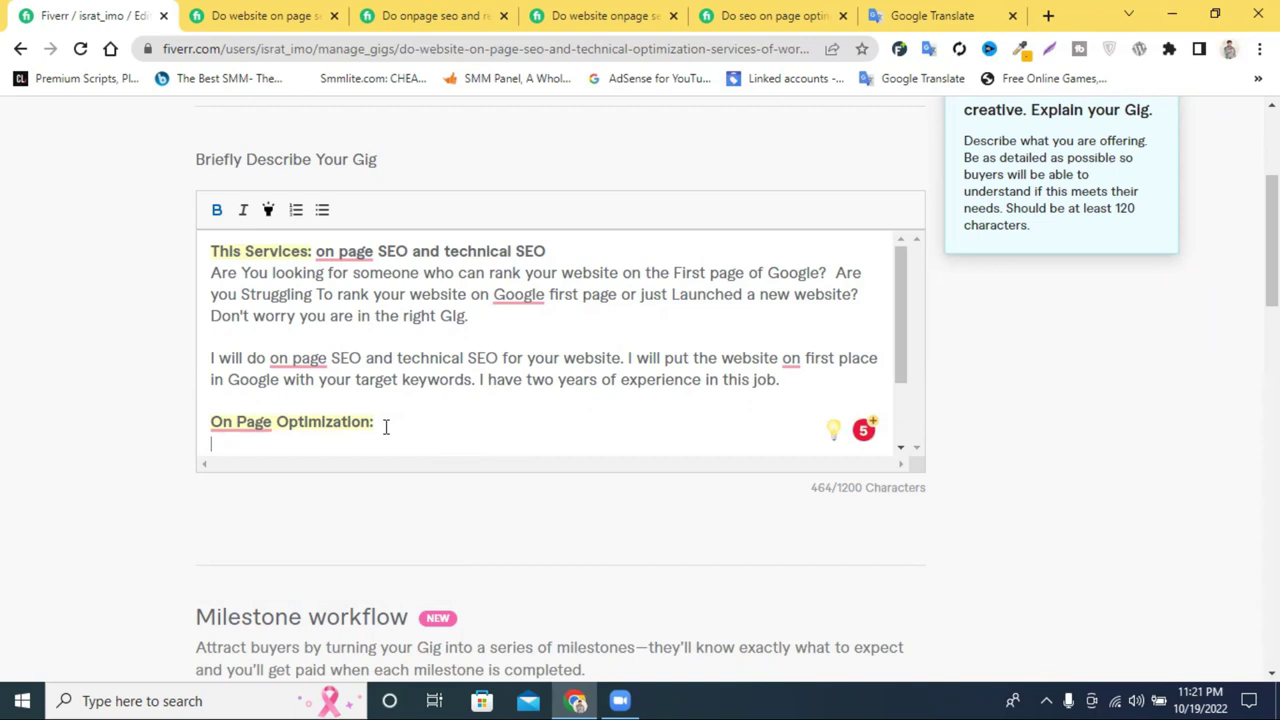
left_click(321, 210)
scroll(366, 372, "down", 1)
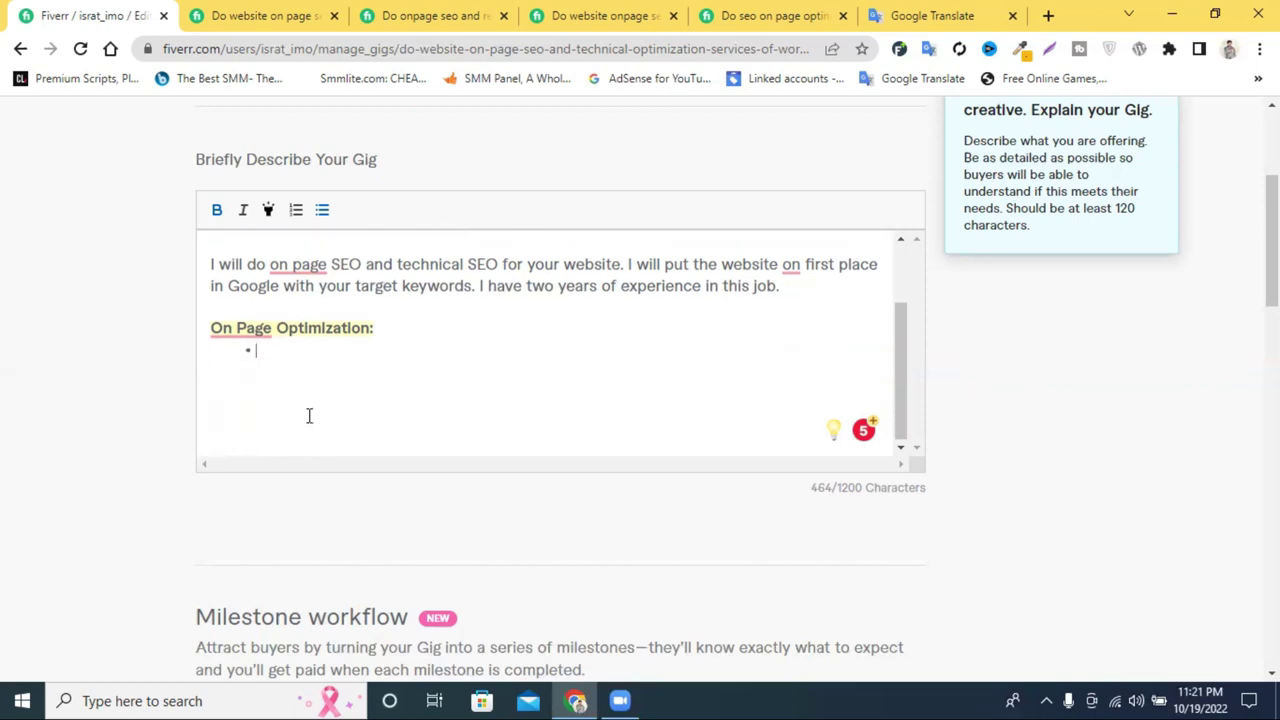
type("Best ke")
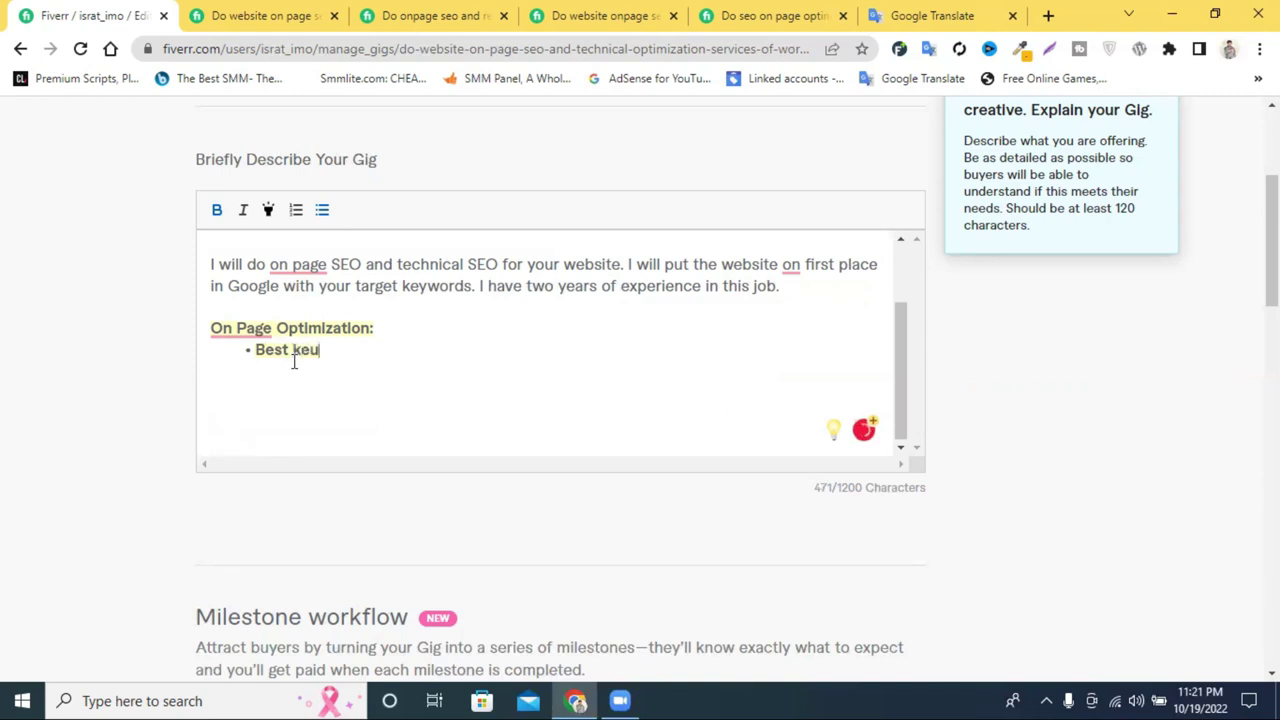
type("yword Rese")
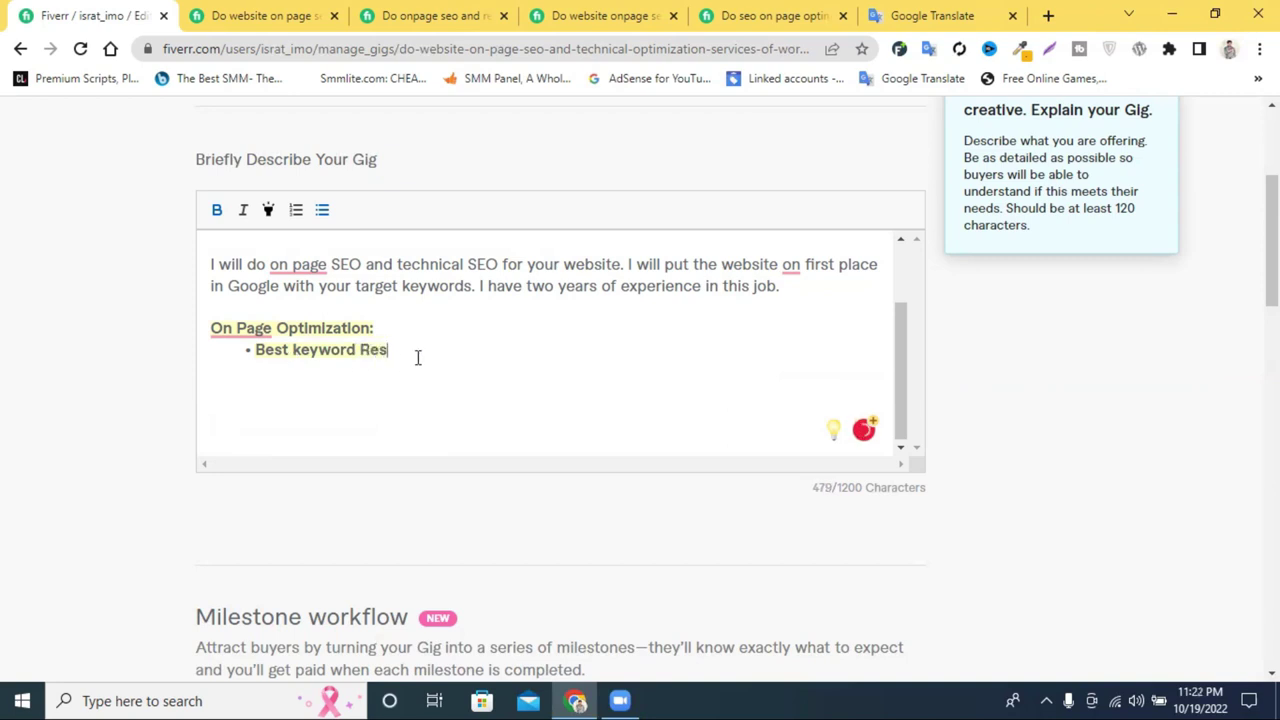
key("BackSpace")
key("BackSpace")
type("search For Your")
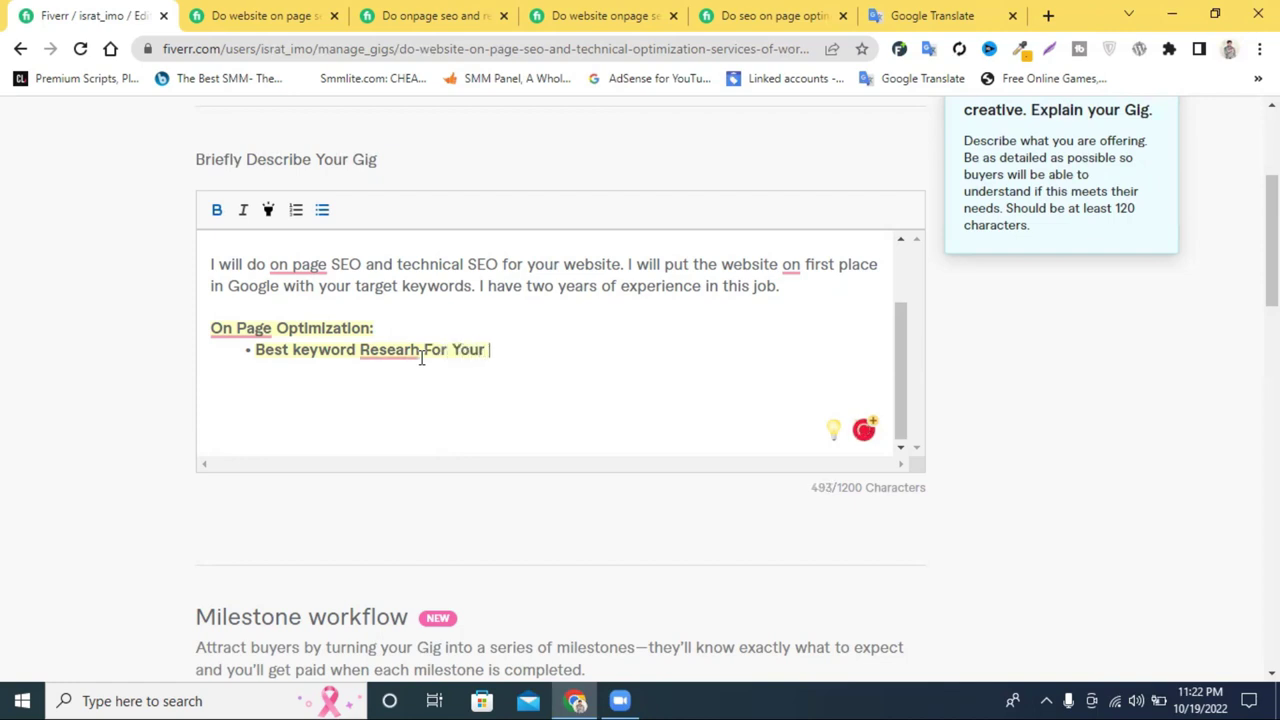
- Complete the first bullet with the word "Niche" and correct "Researh" to "Research"
type(" Nices")
left_click_drag(516, 350, 524, 350)
type("he")
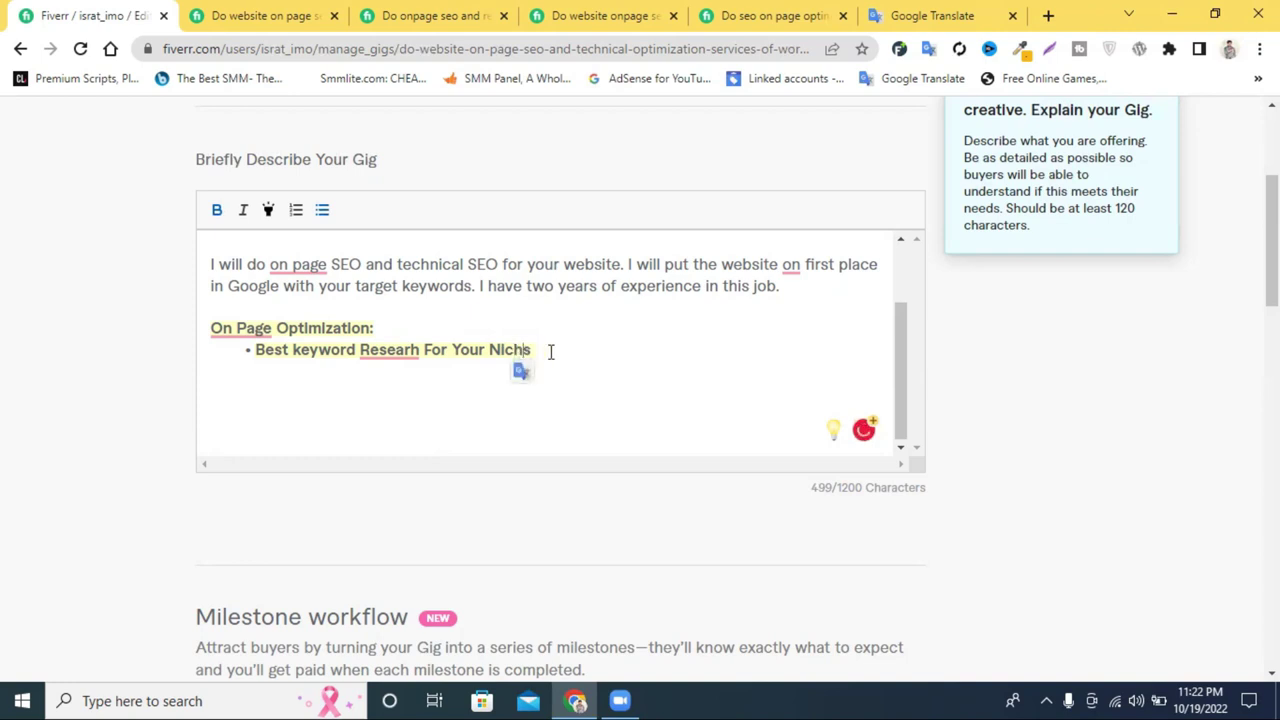
left_click(550, 352)
left_click_drag(533, 350, 526, 350)
type("e")
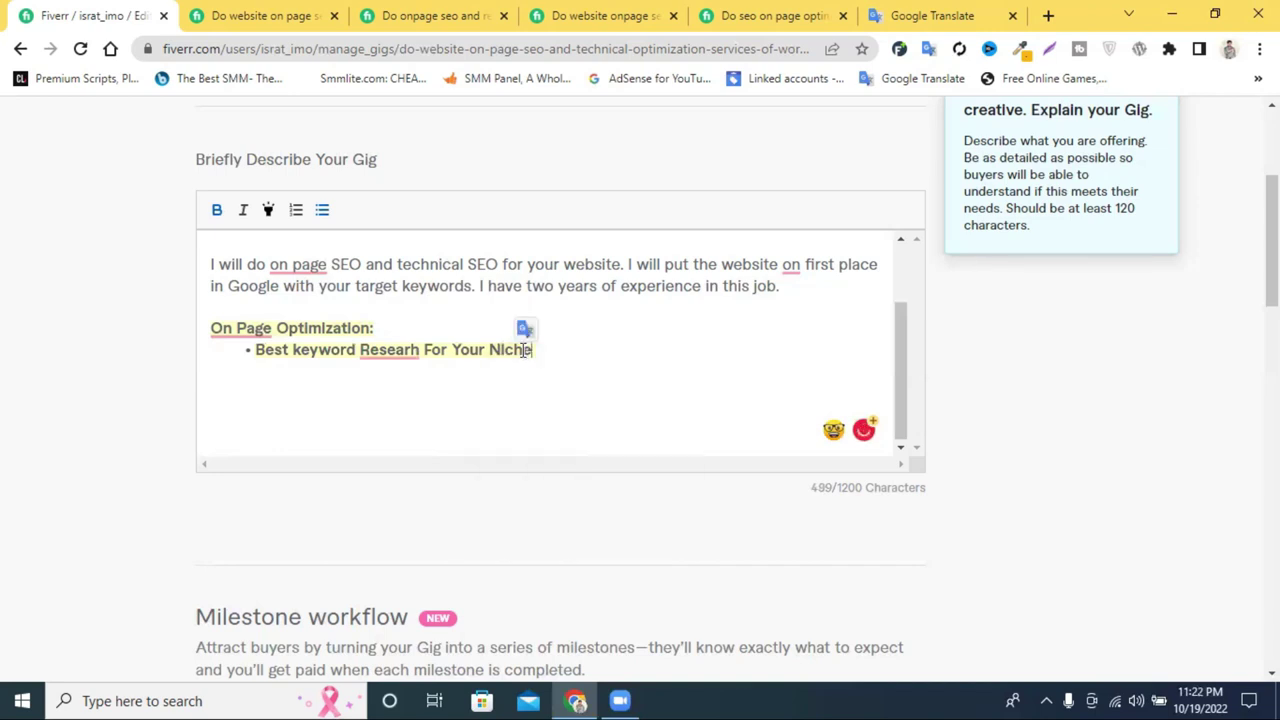
left_click(395, 352)
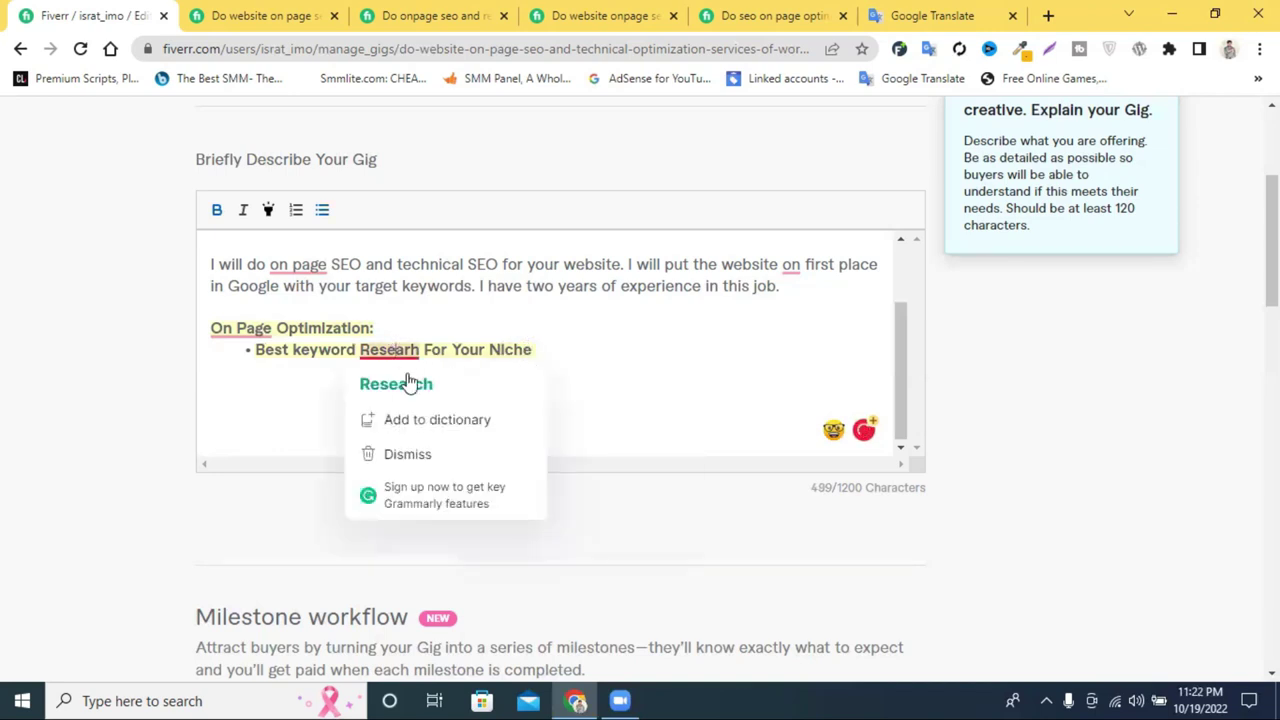
left_click(396, 383)
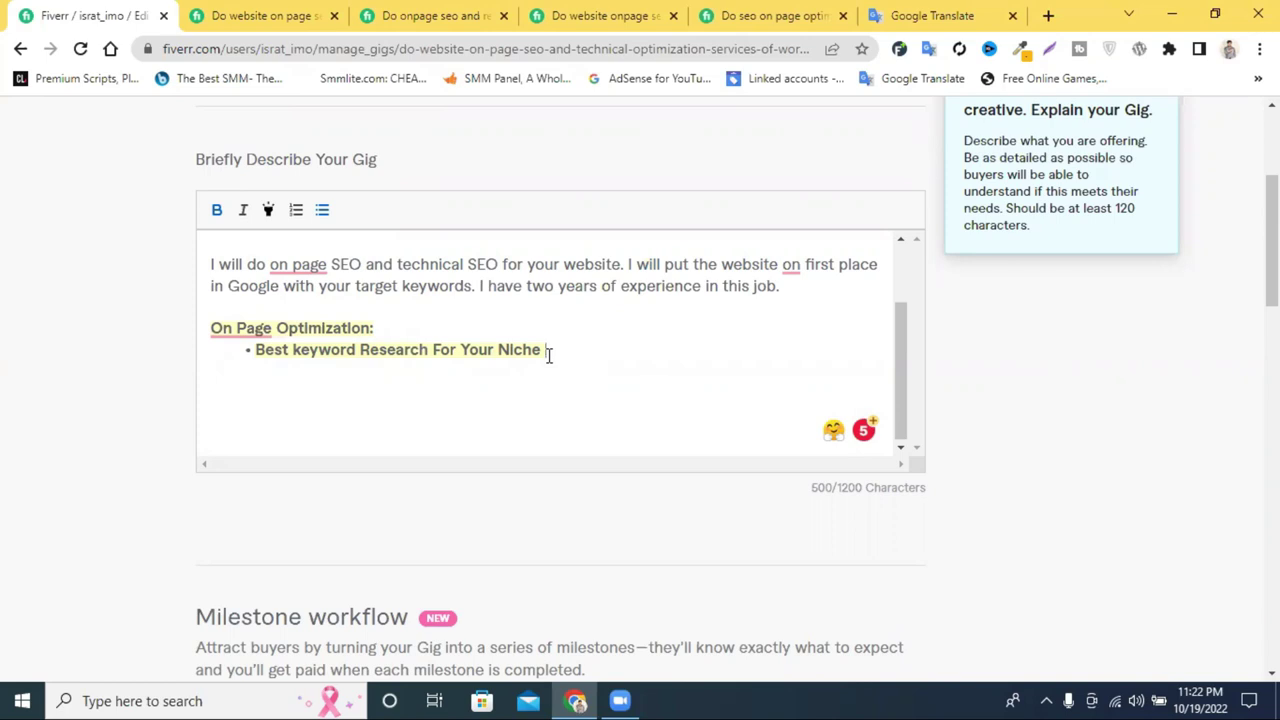
- Remove the bold and highlight formatting from the "Best keyword Research For Your Niche" bullet
triple_click(495, 350)
left_click(218, 214)
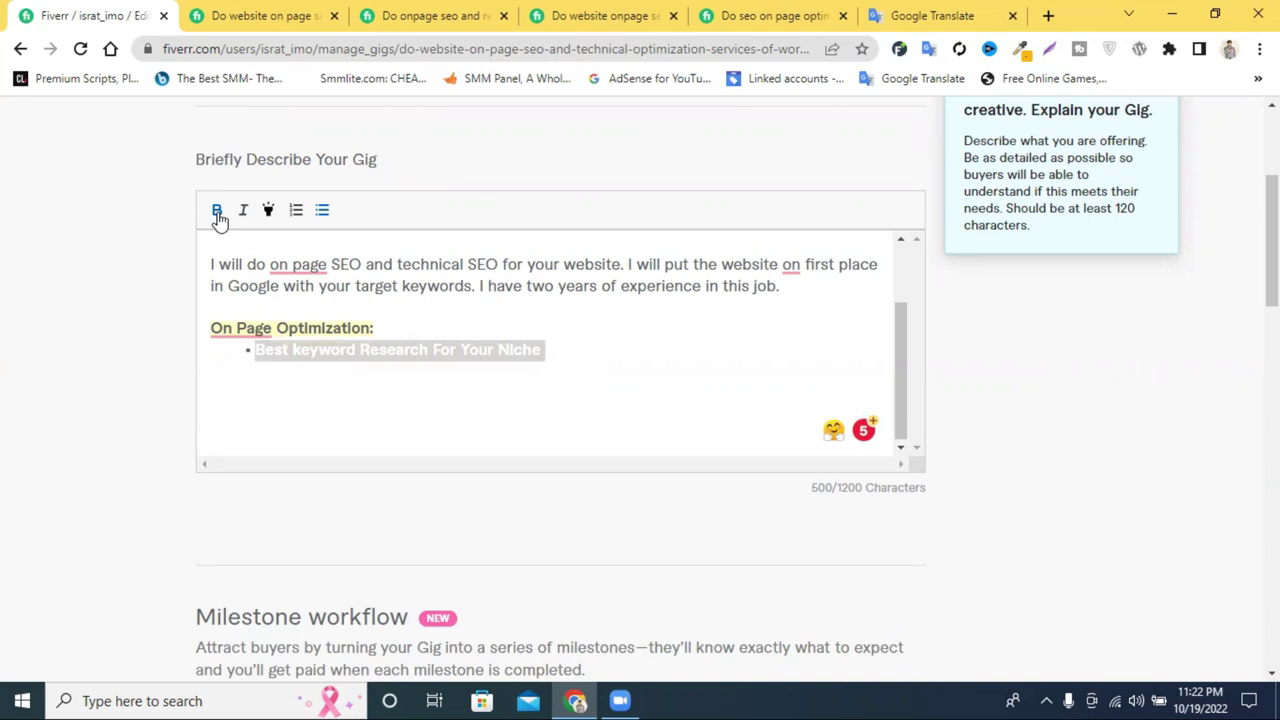
left_click(543, 350)
left_click_drag(543, 350, 255, 350)
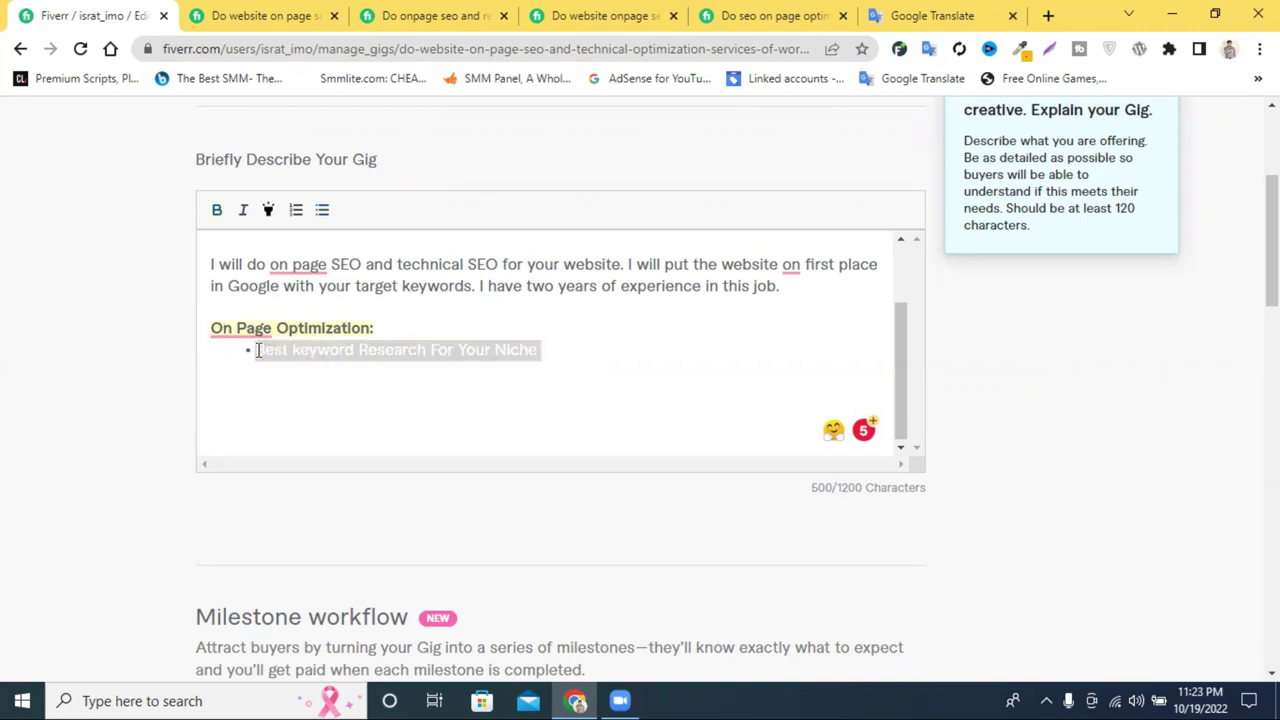
left_click(416, 373)
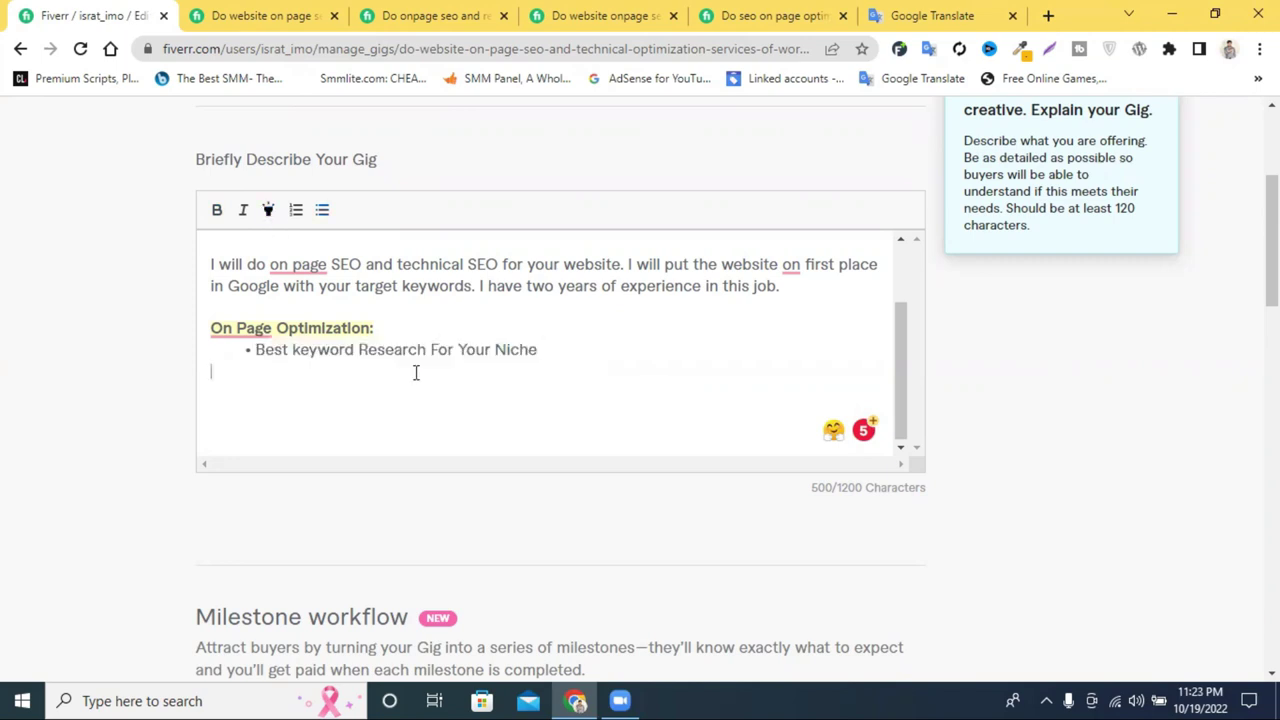
- Add a second bullet containing "On Page Optimization", copied from the heading
left_click(539, 349)
key("Tab")
key("Return")
scroll(385, 340, "up", 1)
mouse_move(212, 428)
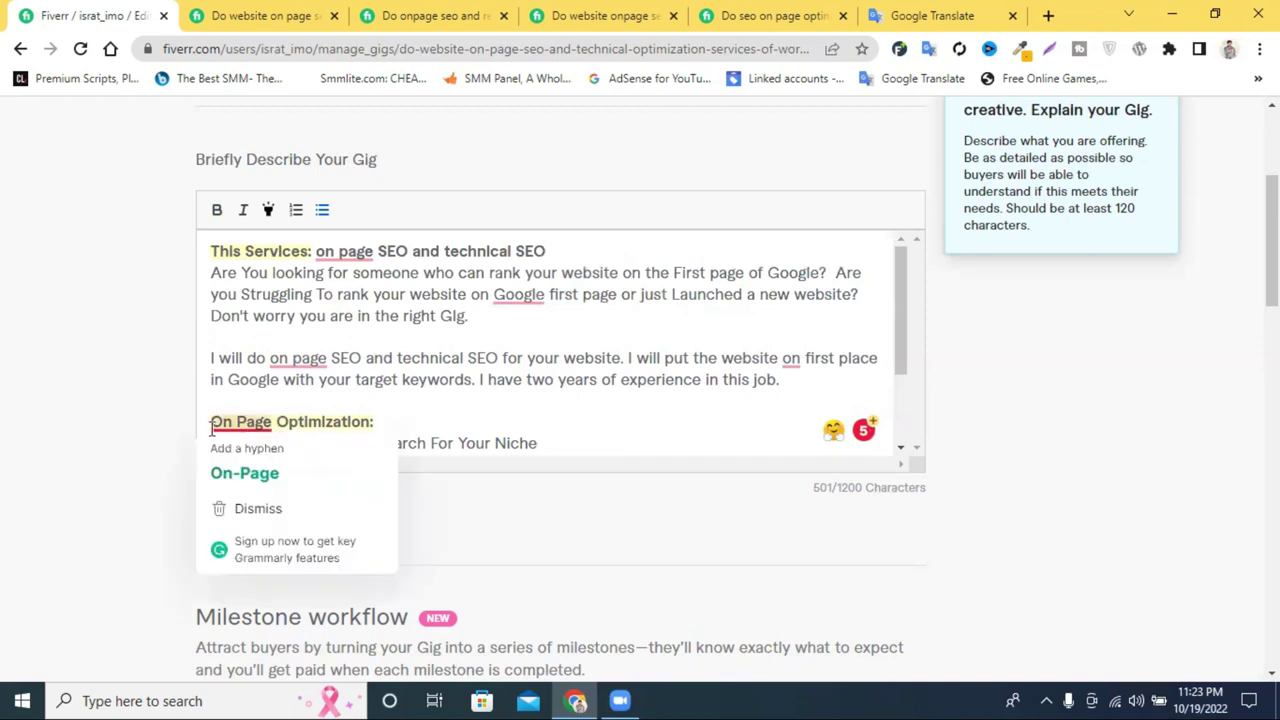
left_click_drag(212, 426, 372, 421)
key("ctrl+c")
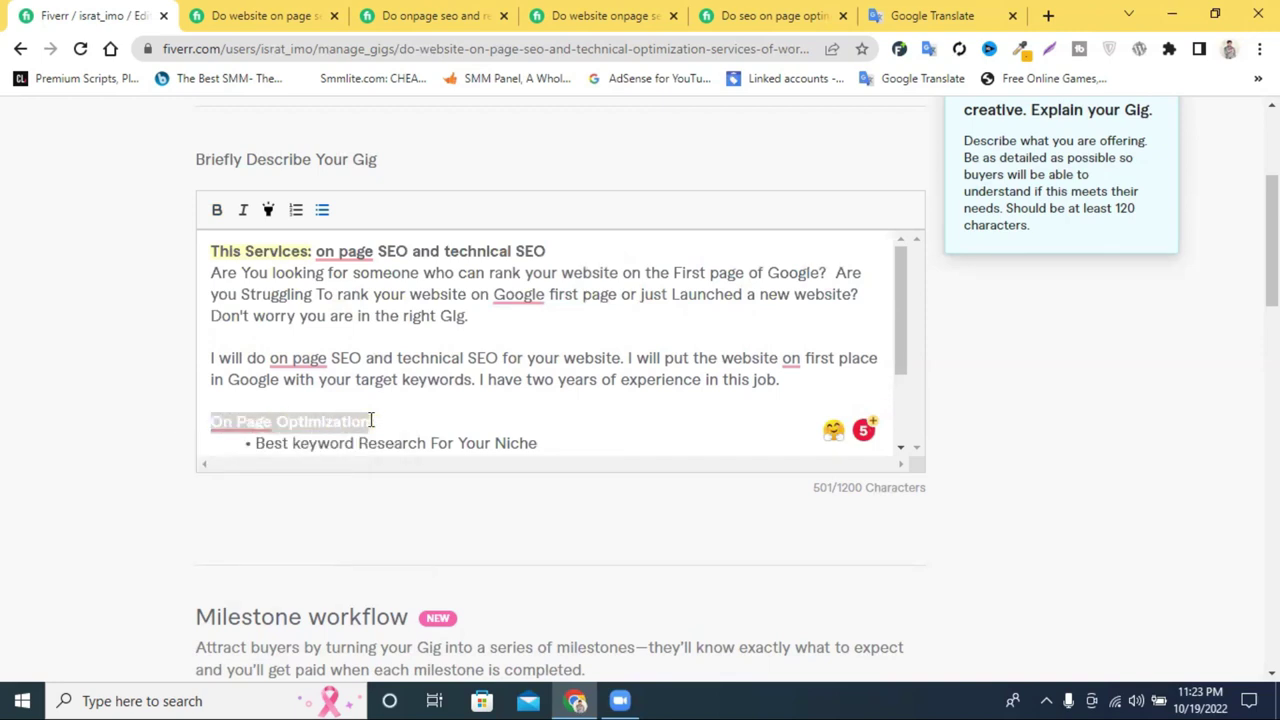
left_click(554, 440)
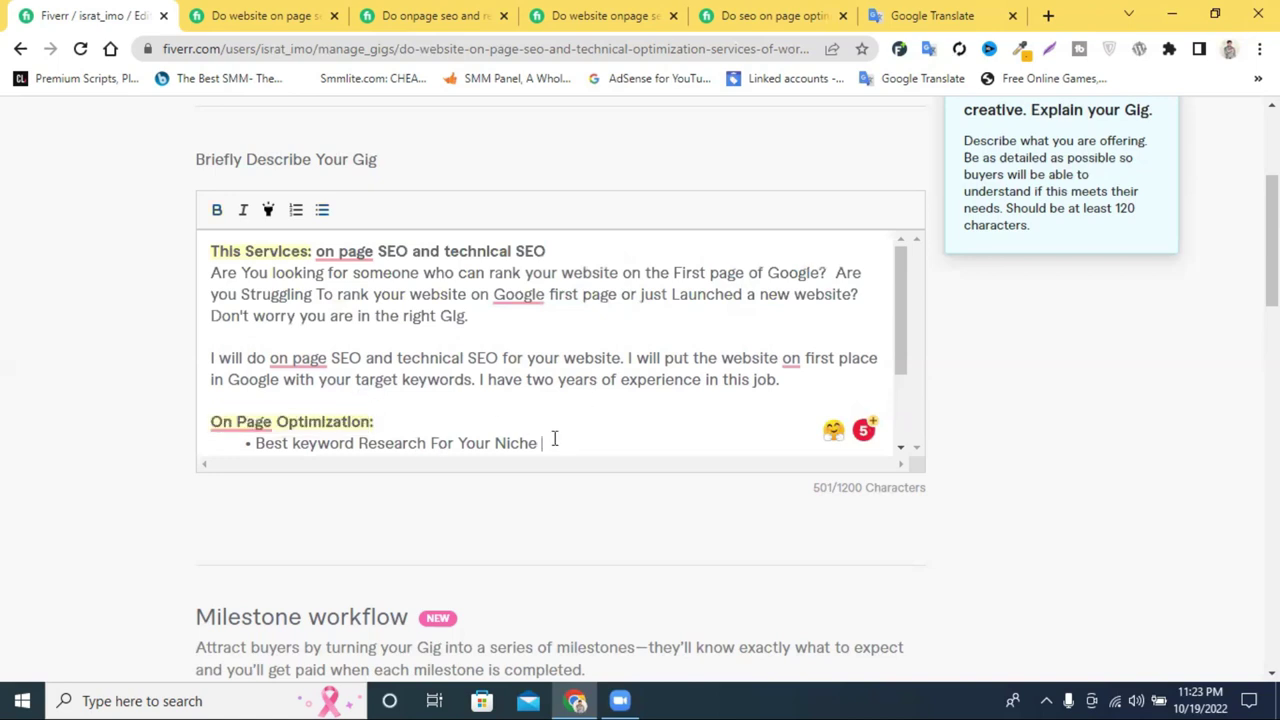
key("Return")
key("ctrl+v")
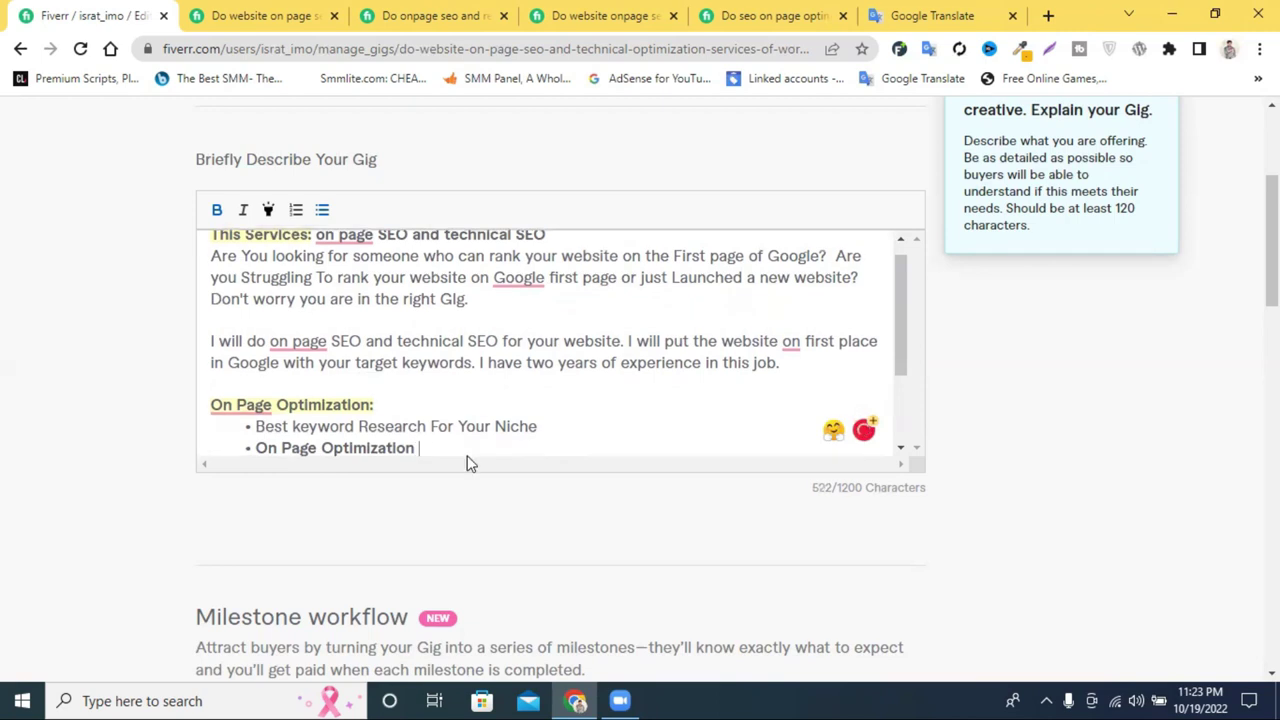
- Extend the second bullet with "for Targeted" and start an empty third bullet below it
type("for target")
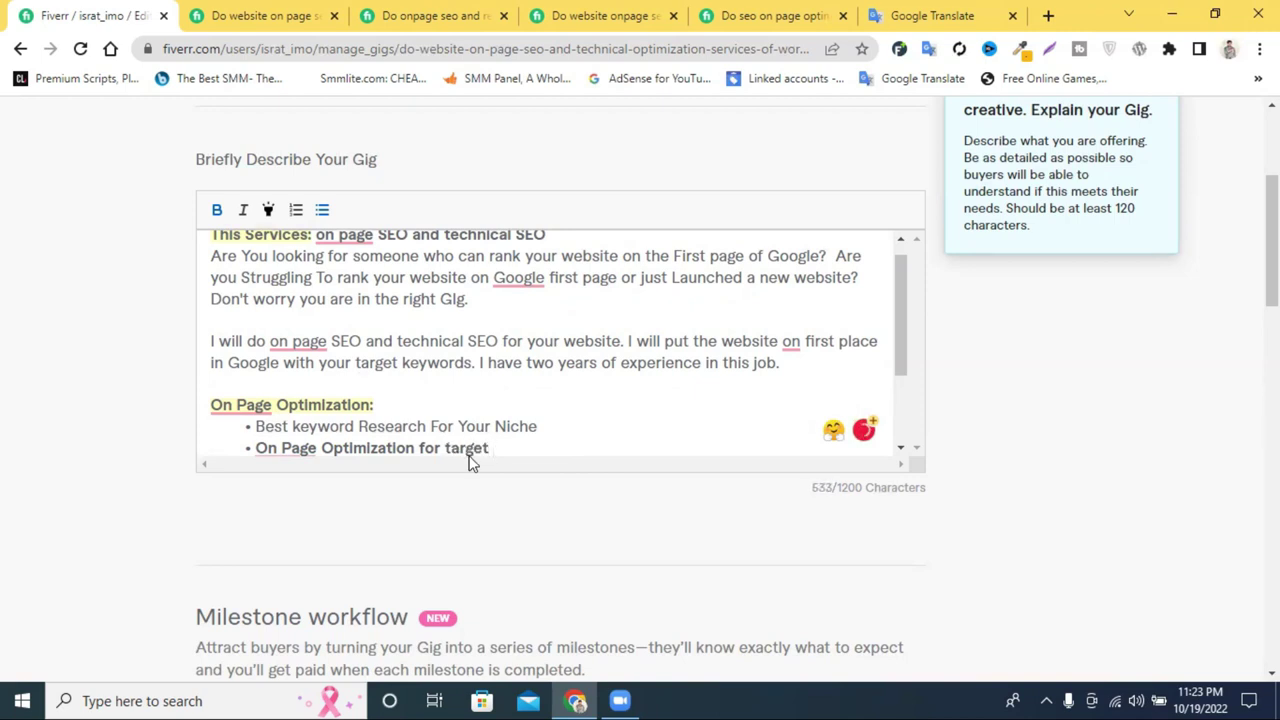
key("Return")
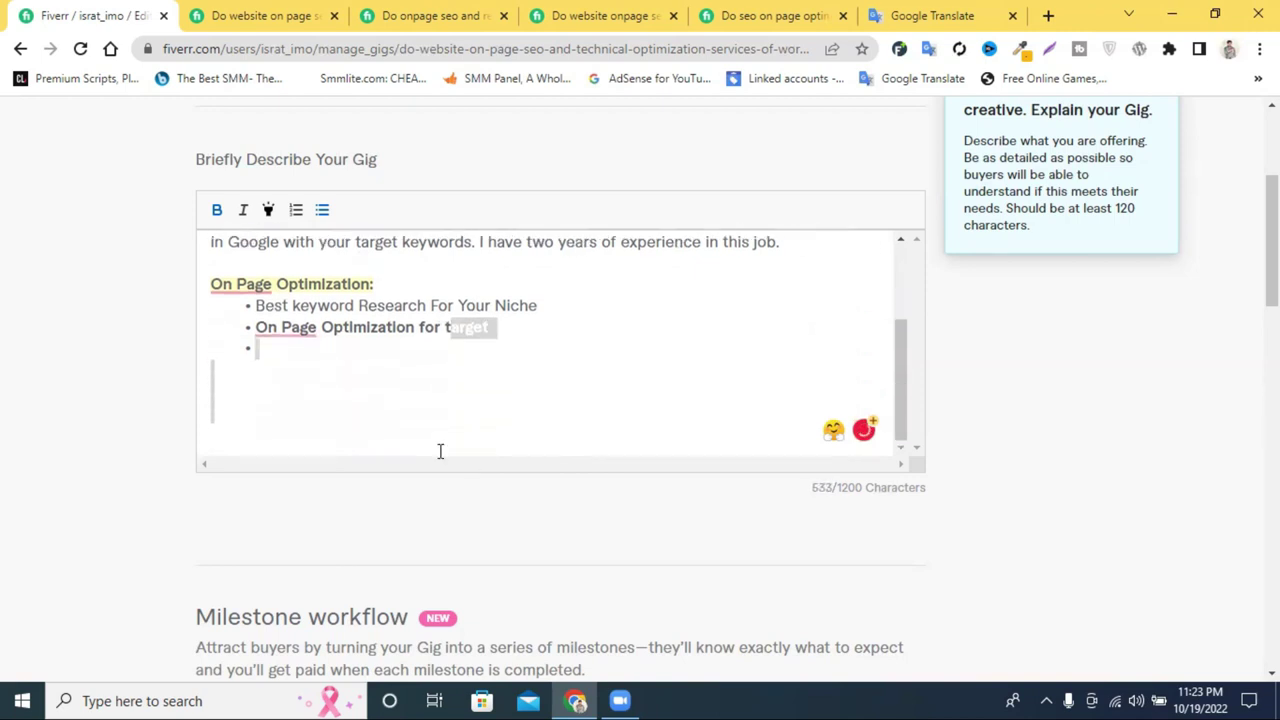
left_click(444, 325)
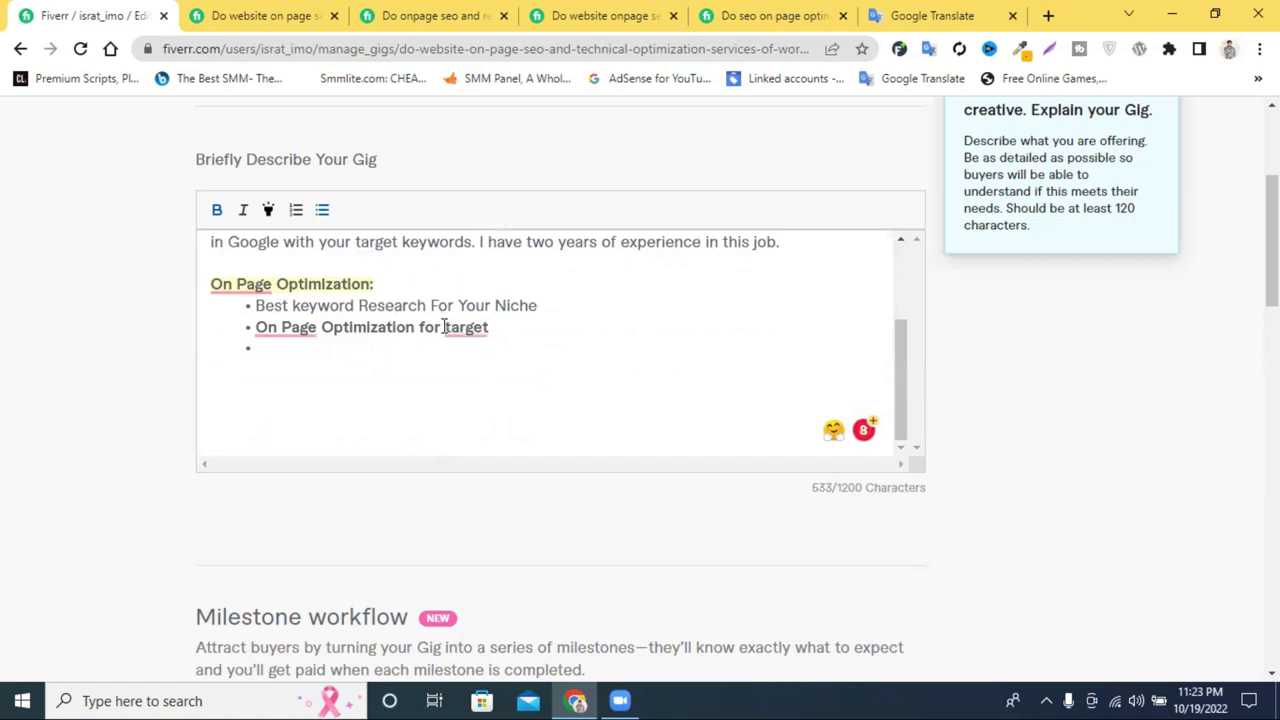
left_click(449, 327)
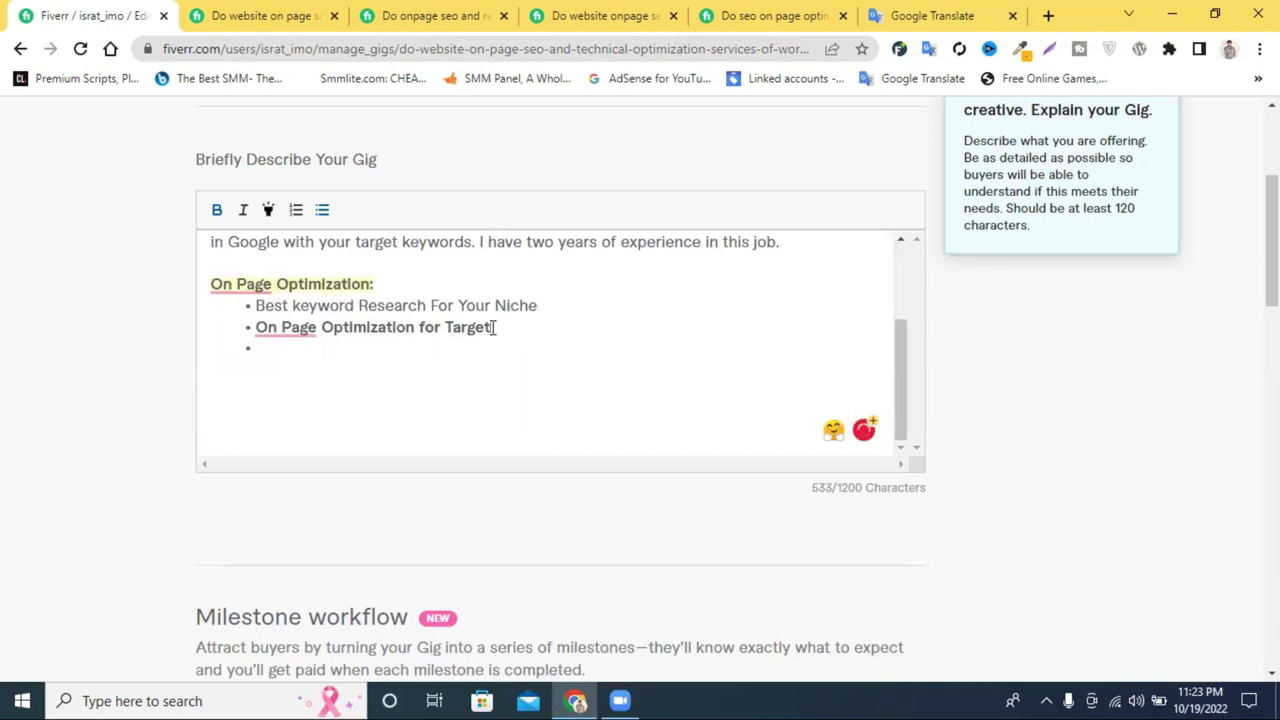
type("ed")
- Copy "keyword" from the first bullet to the end of the second one and delete the extra space before it
double_click(336, 306)
key("ctrl+c")
left_click(543, 334)
key("ctrl+v")
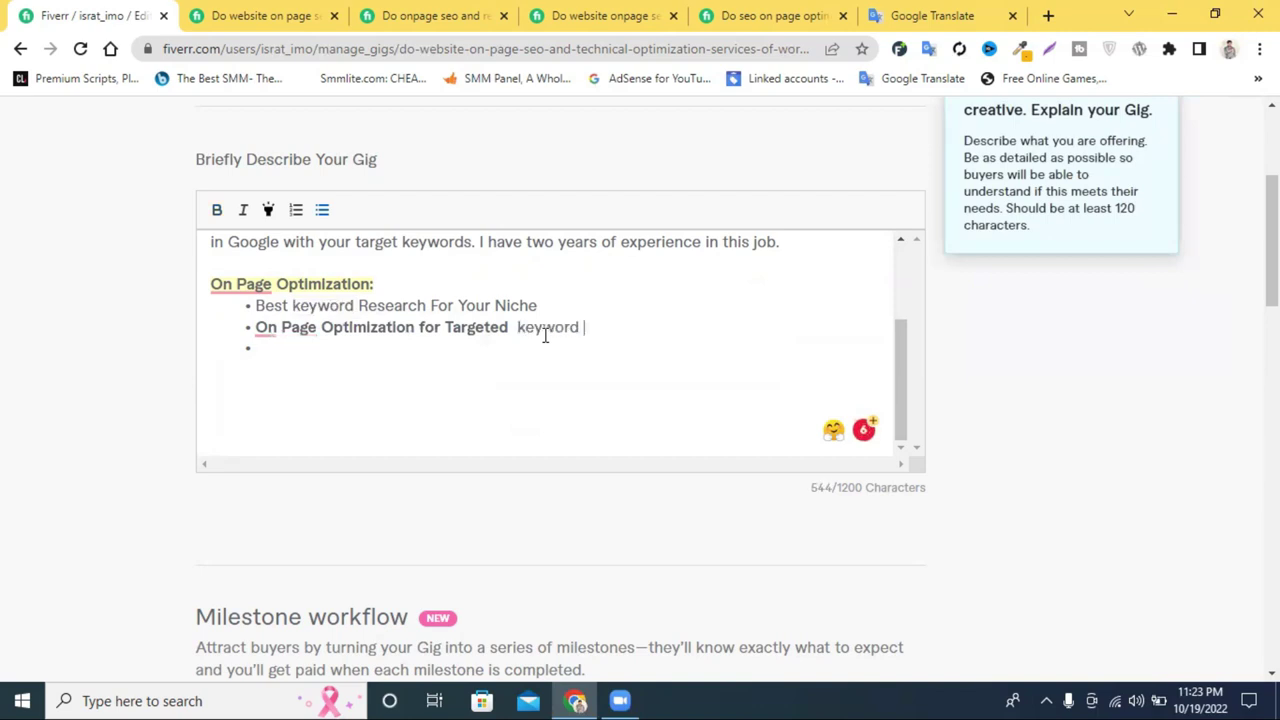
left_click(514, 333)
key("BackSpace")
left_click(309, 350)
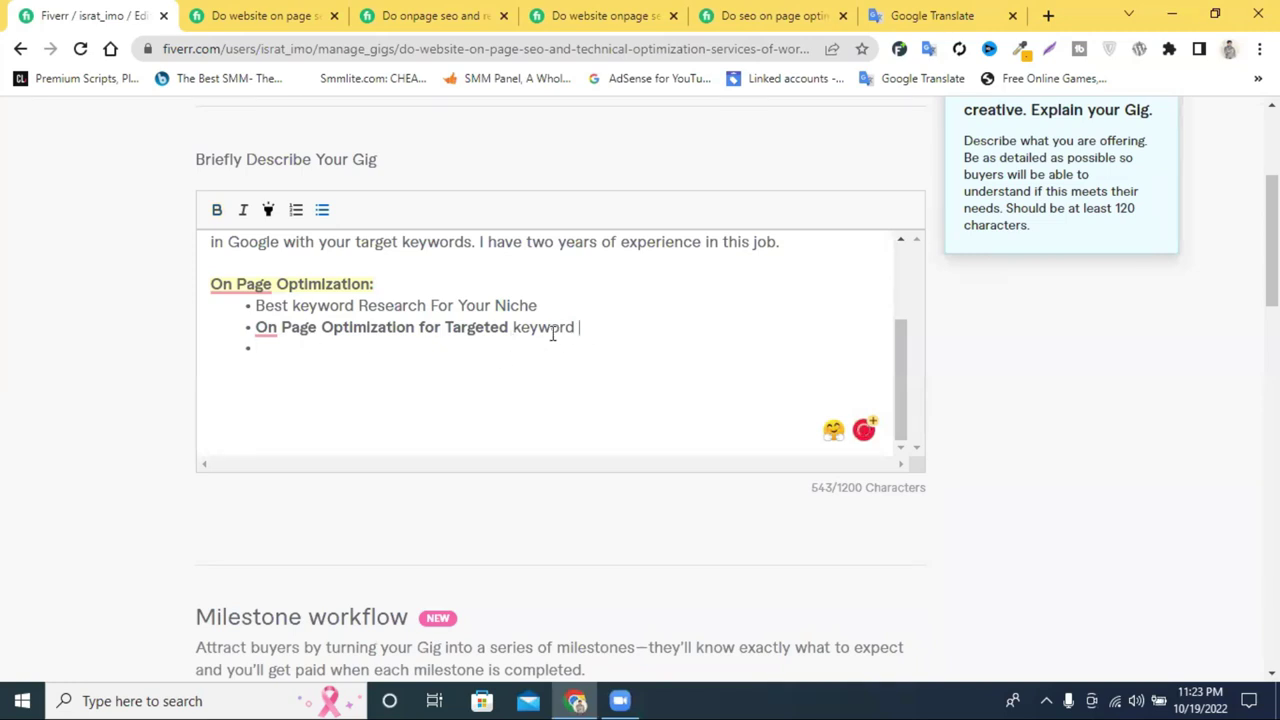
- Make the "for Targeted keyword" part of the second bullet bold to match the rest of its line
left_click_drag(553, 333, 252, 327)
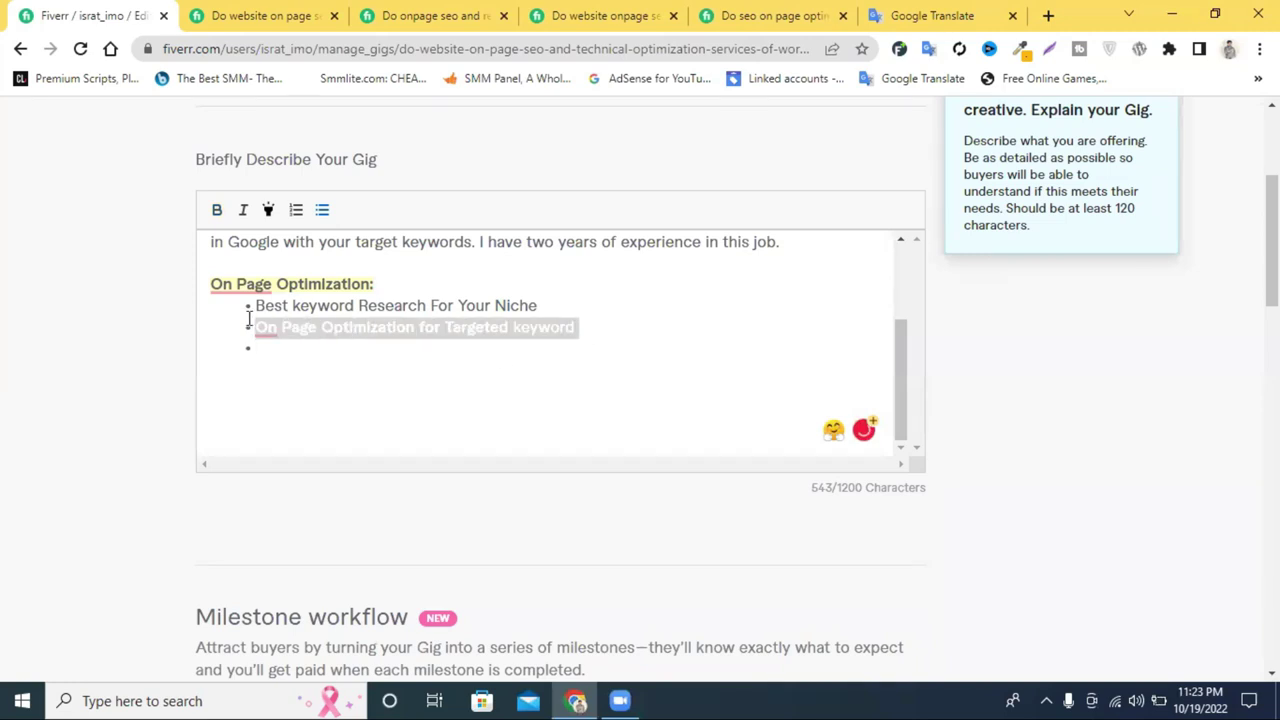
left_click(316, 330)
left_click_drag(414, 327, 593, 330)
left_click(268, 211)
left_click(318, 351)
left_click_drag(580, 327, 414, 329)
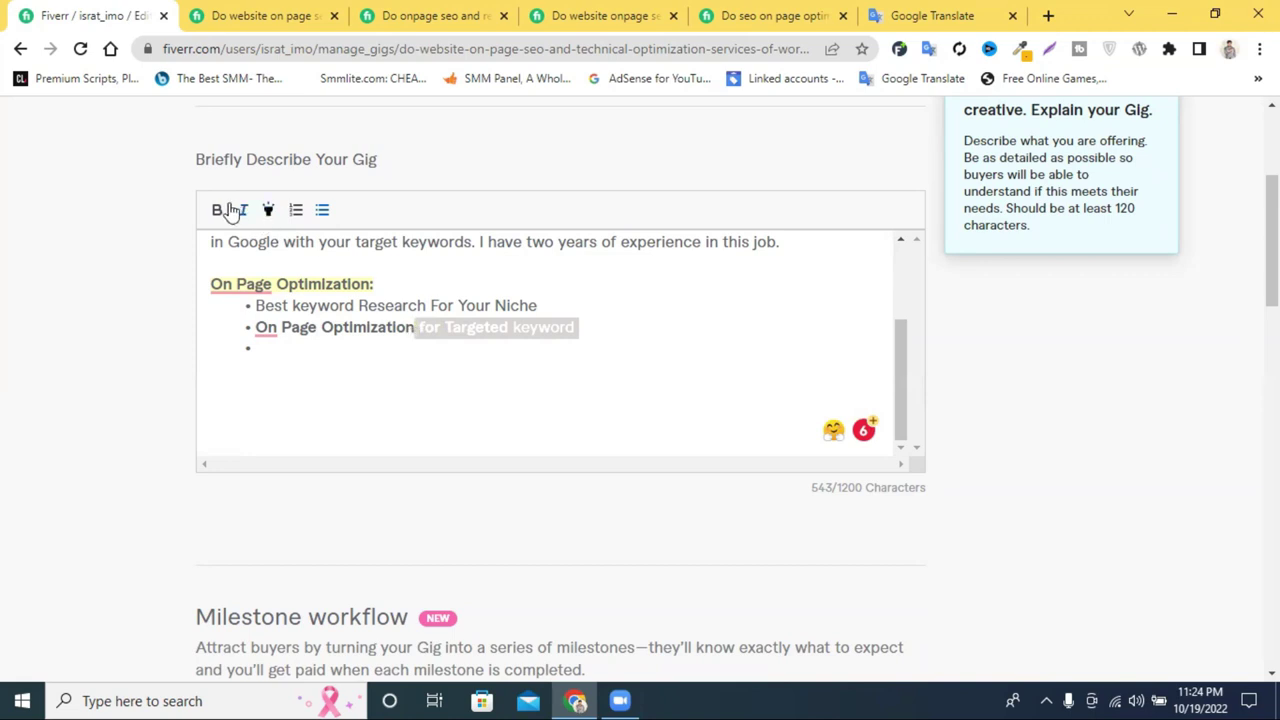
left_click(350, 327)
left_click_drag(582, 329, 417, 330)
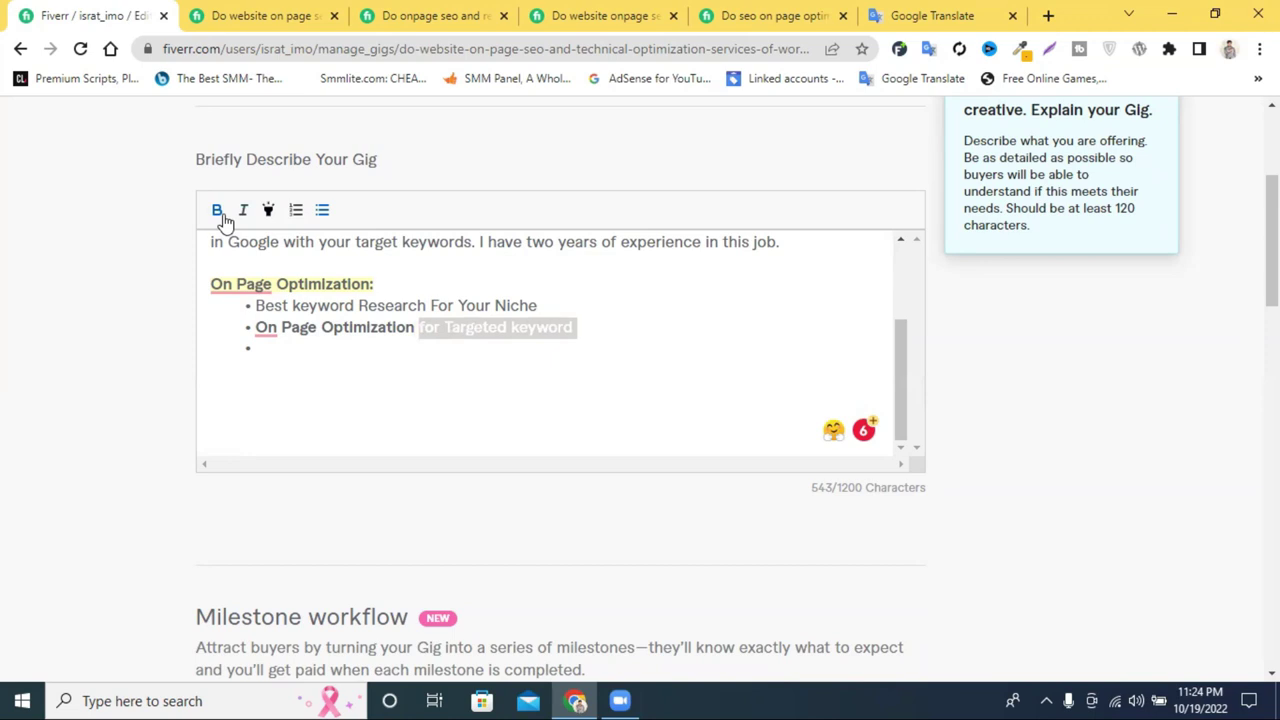
left_click(439, 368)
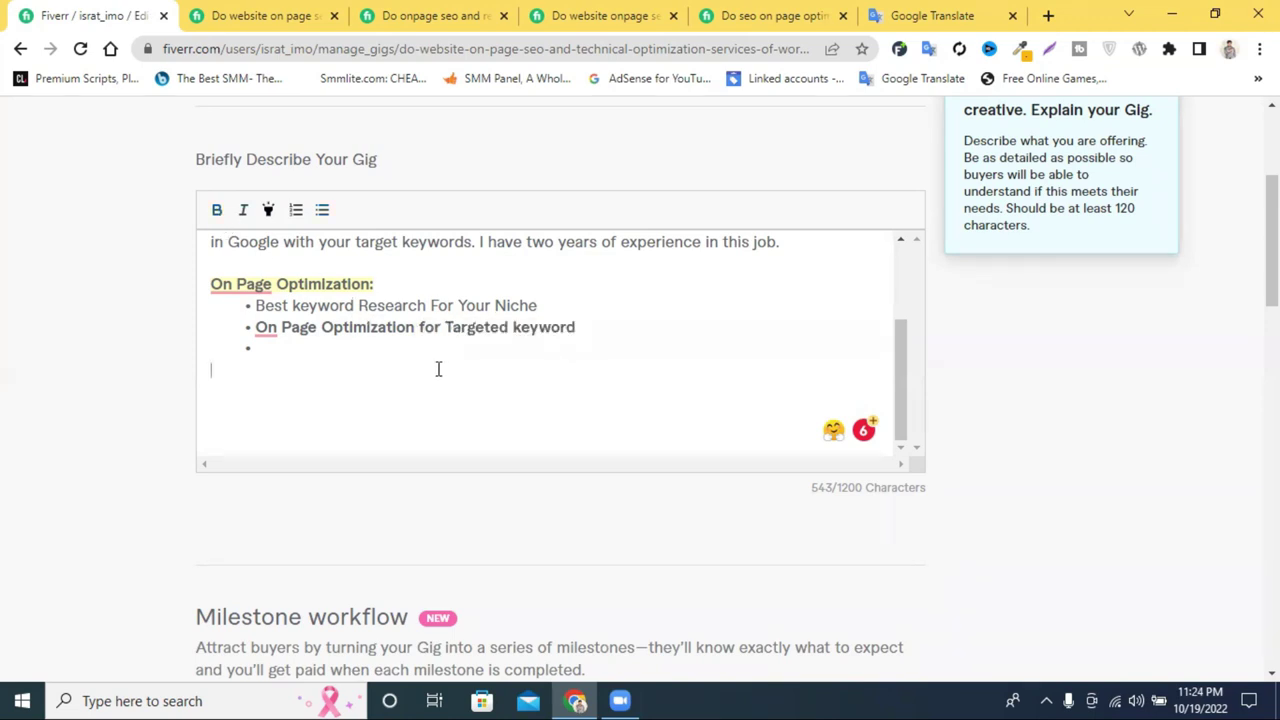
- Fill the empty third bullet with "Title & Meta Description", correcting the misspelled first letter of the last word
left_click(291, 349)
type("Tit")
type("le & Meta")
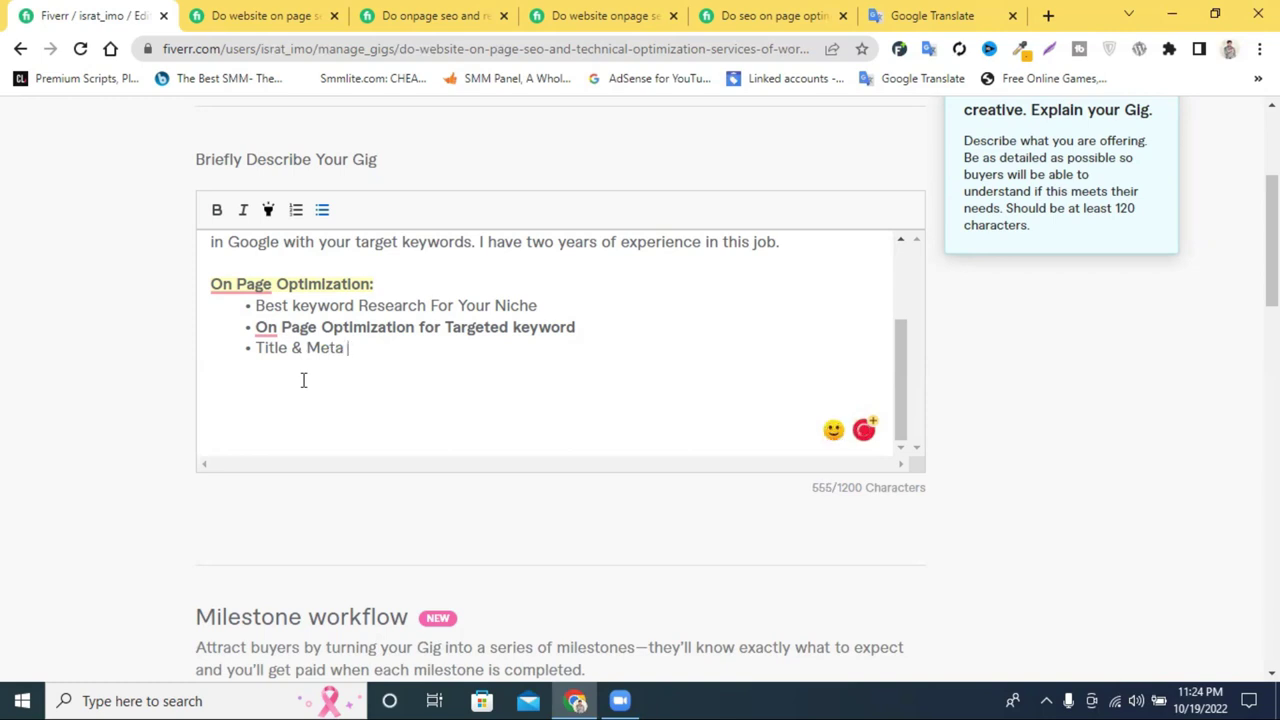
type("Sescription")
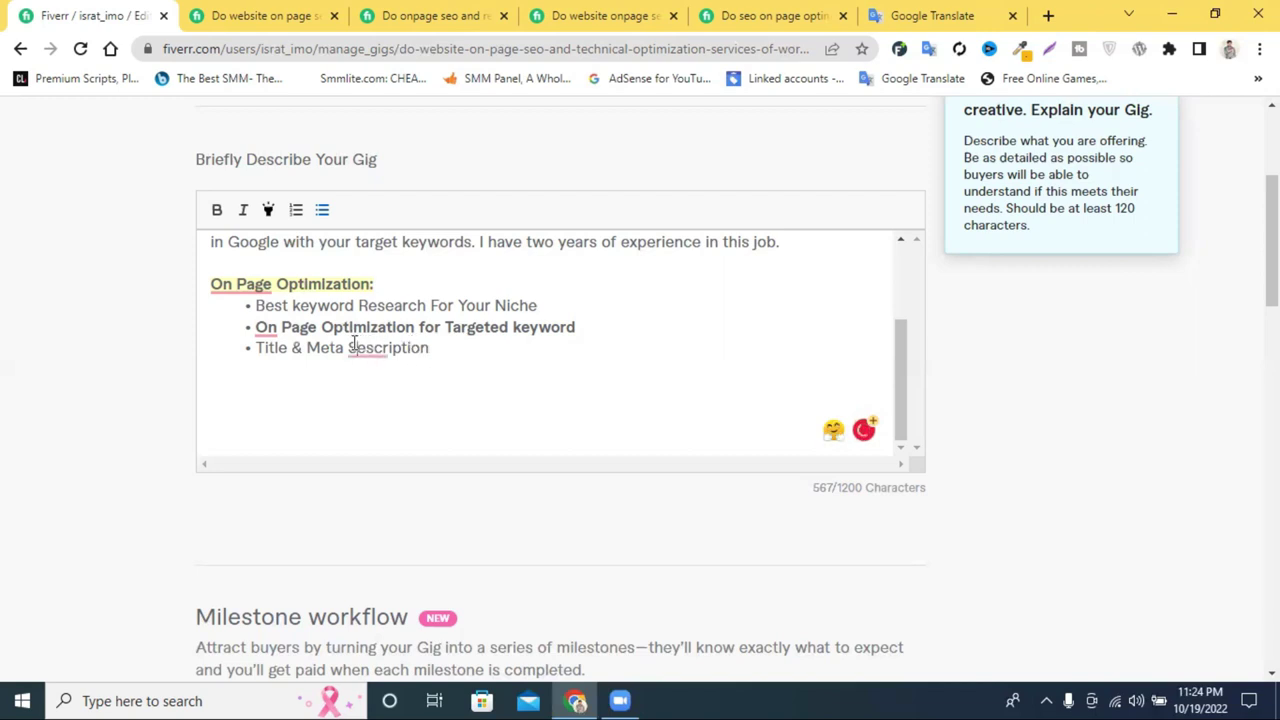
mouse_move(352, 343)
left_click(392, 382)
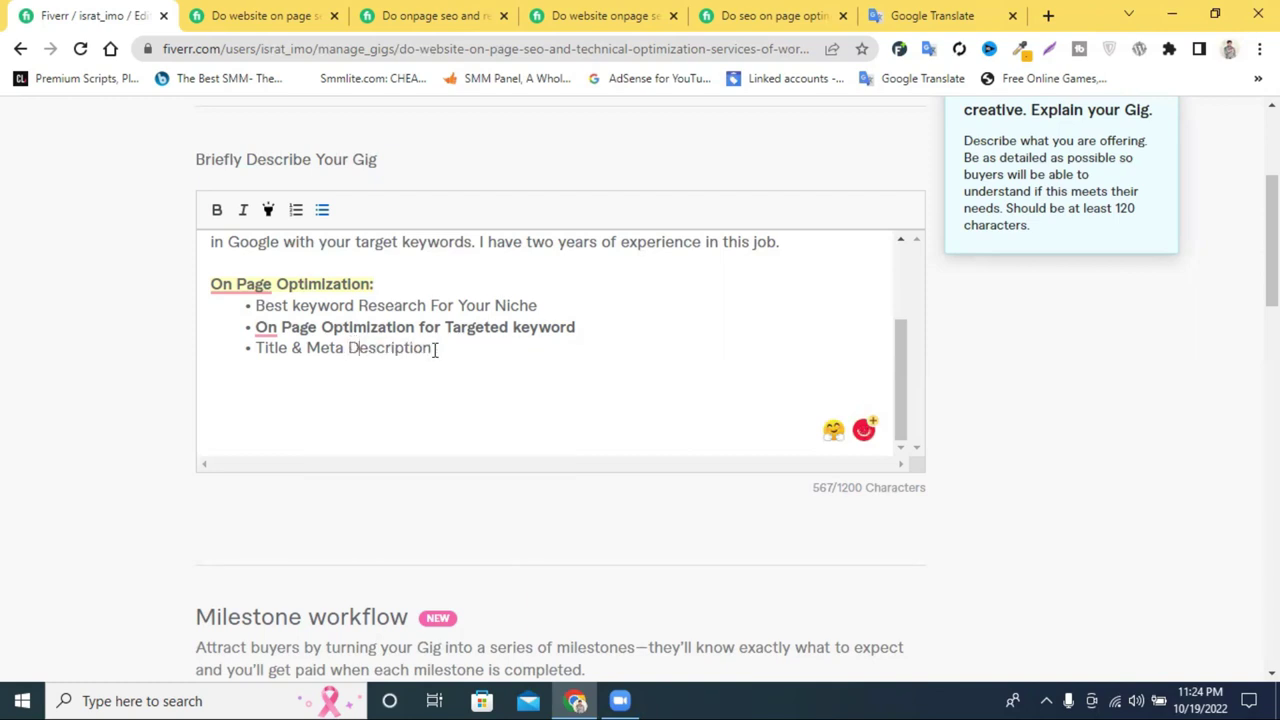
- Add a fourth bullet reading "H1, H2, & H3 Tags Setup"
key("Return")
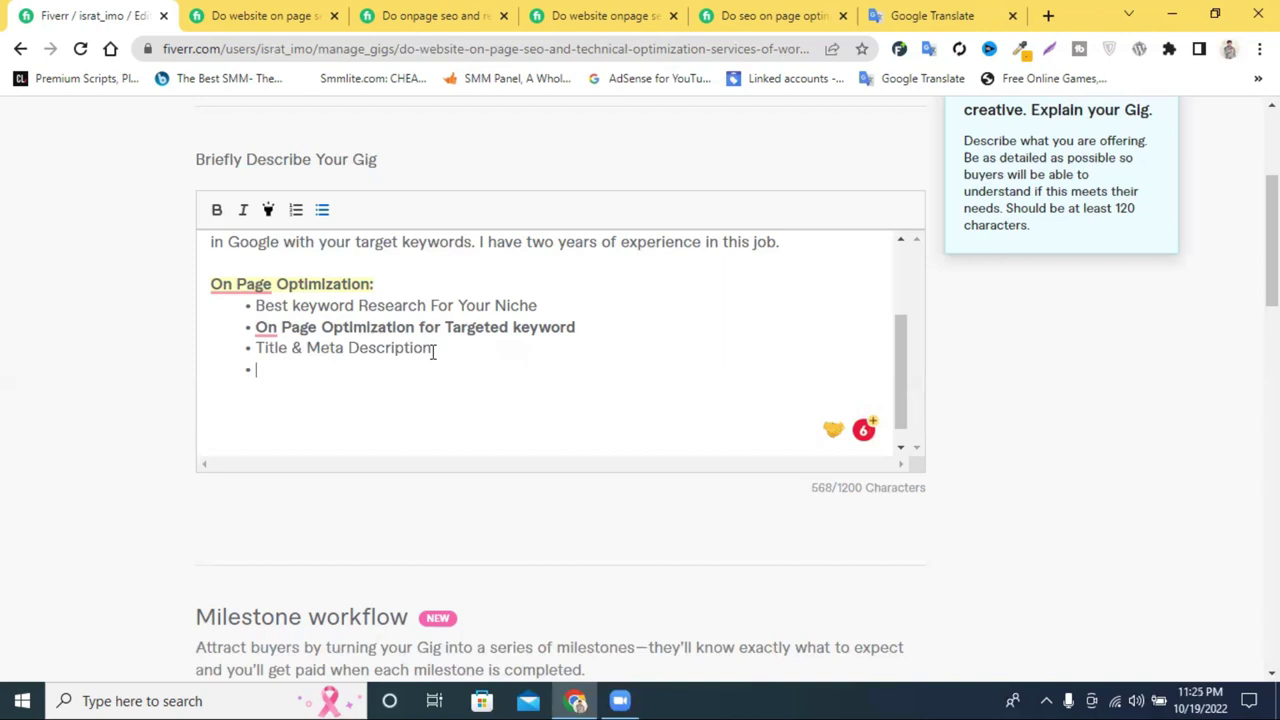
type("H1, H2,")
key("BackSpace")
type("& H3")
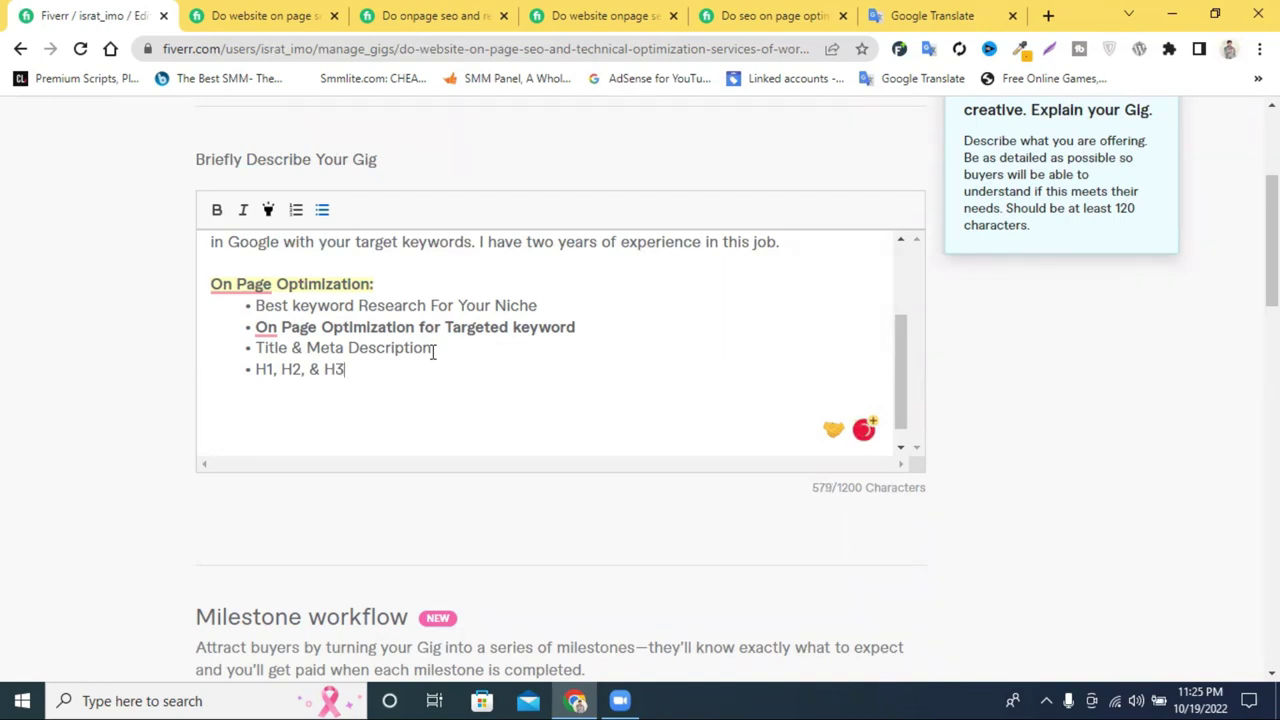
type(" Tags Setup")
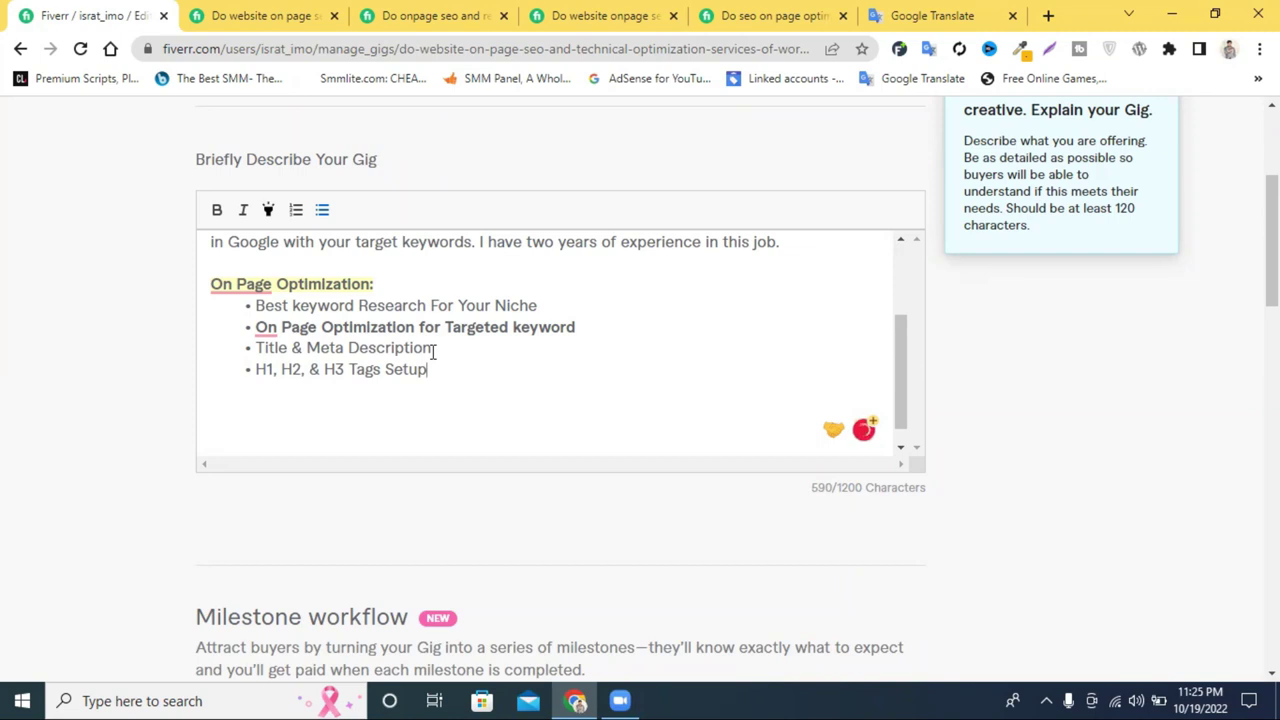
- Add a fifth bullet reading "Images All Text", with only the first letter of each word capitalized
key("Return")
type("Image s")
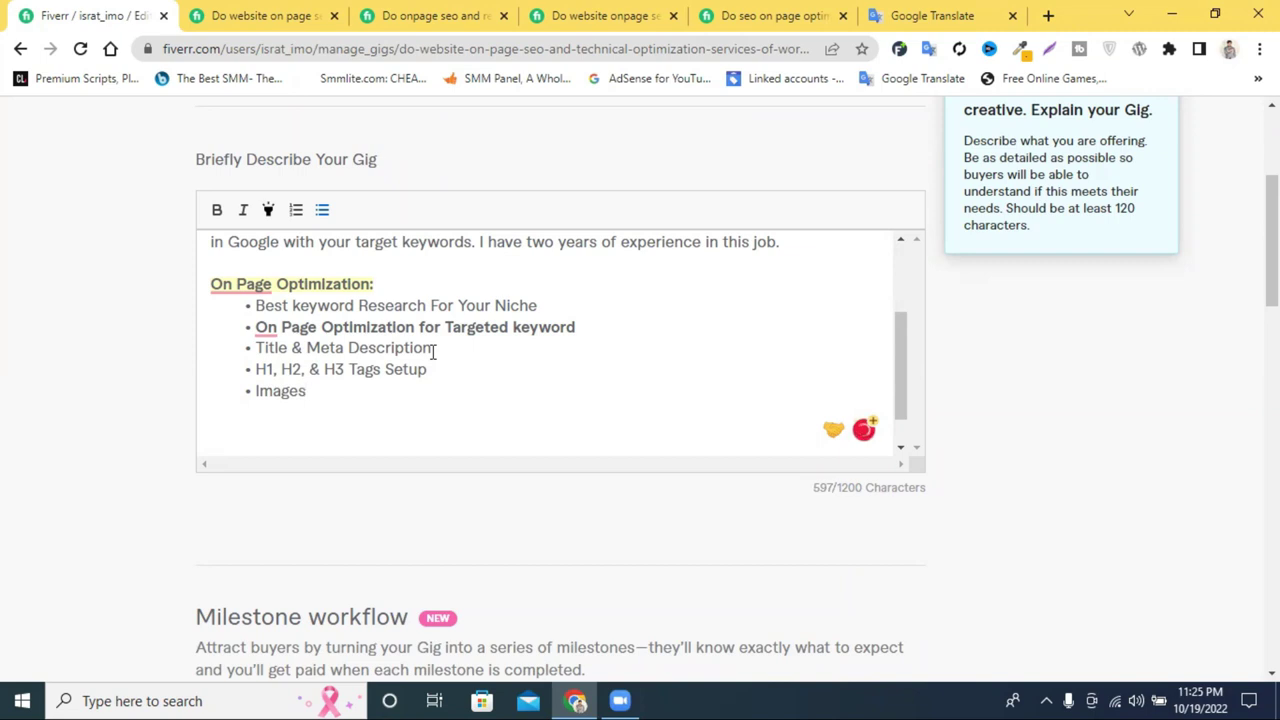
type(" ALL TEXT")
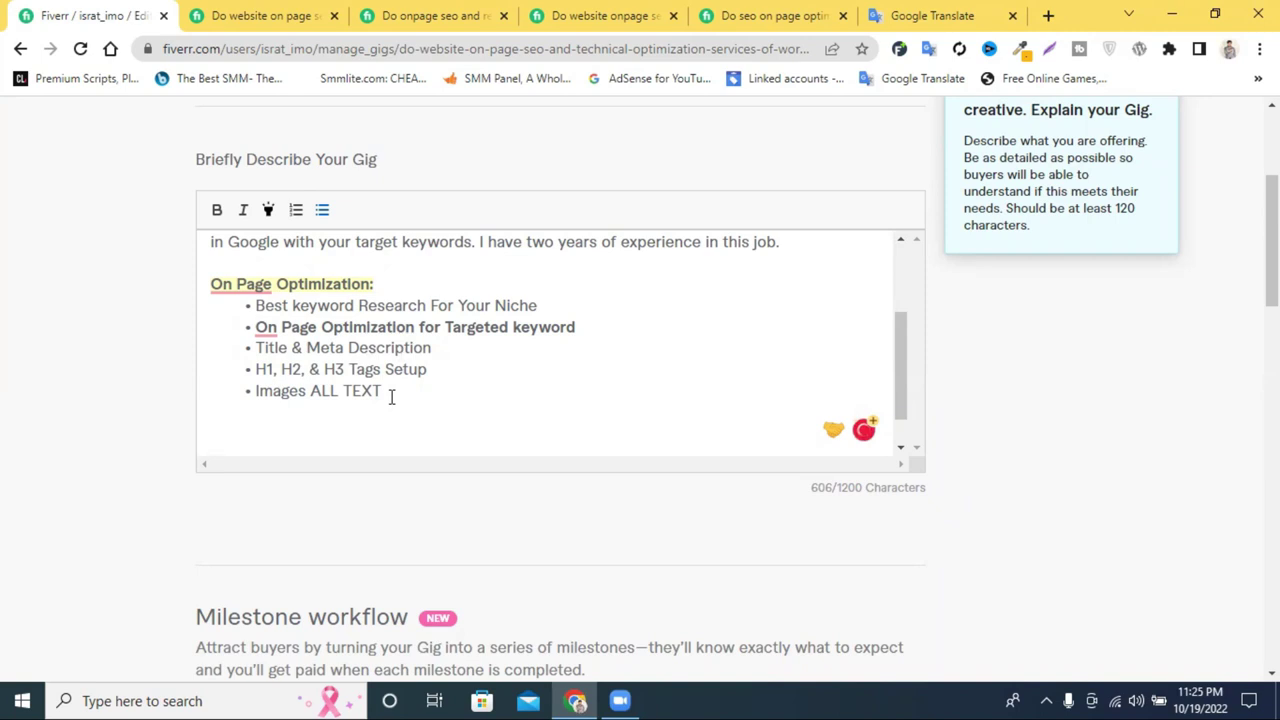
left_click_drag(391, 393, 309, 402)
type("ALL")
key("BackSpace")
key("BackSpace")
key("BackSpace")
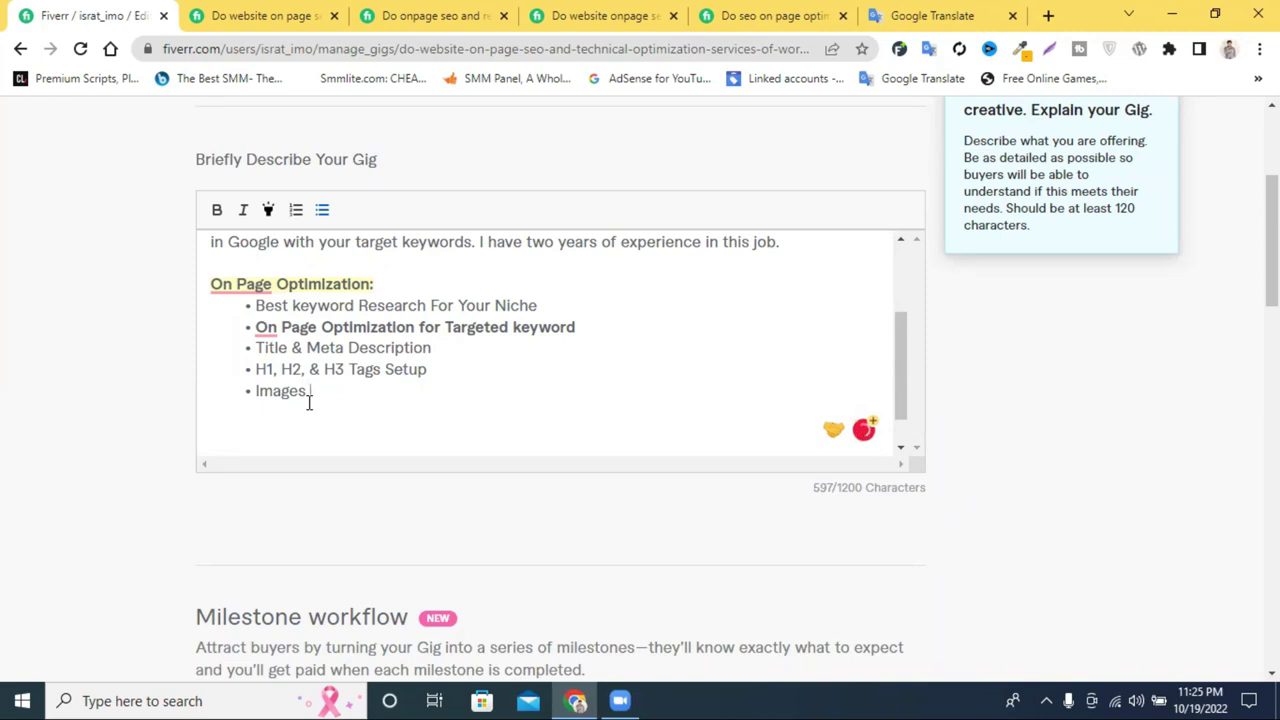
type("All Text")
- Append "Optimization", copied from the heading, to the "Images All Text" bullet and start an empty bullet below it
double_click(314, 286)
type("Optimization")
double_click(441, 390)
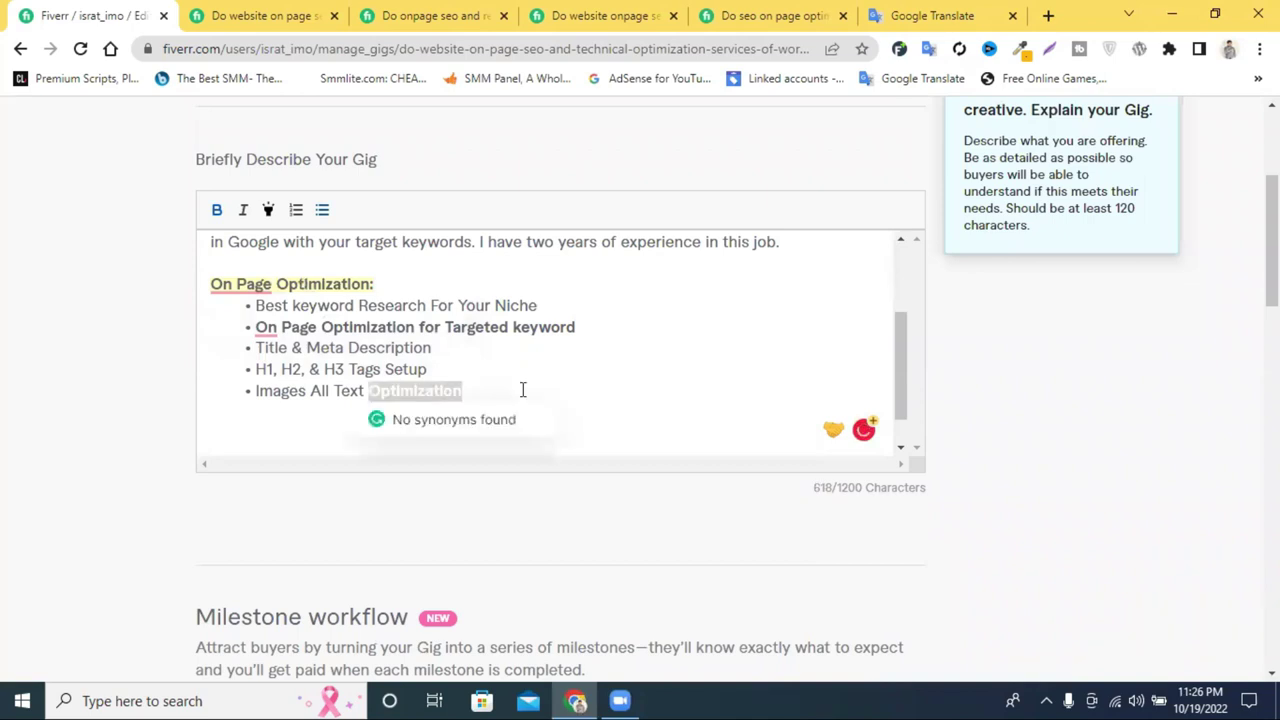
left_click(522, 390)
key("Return")
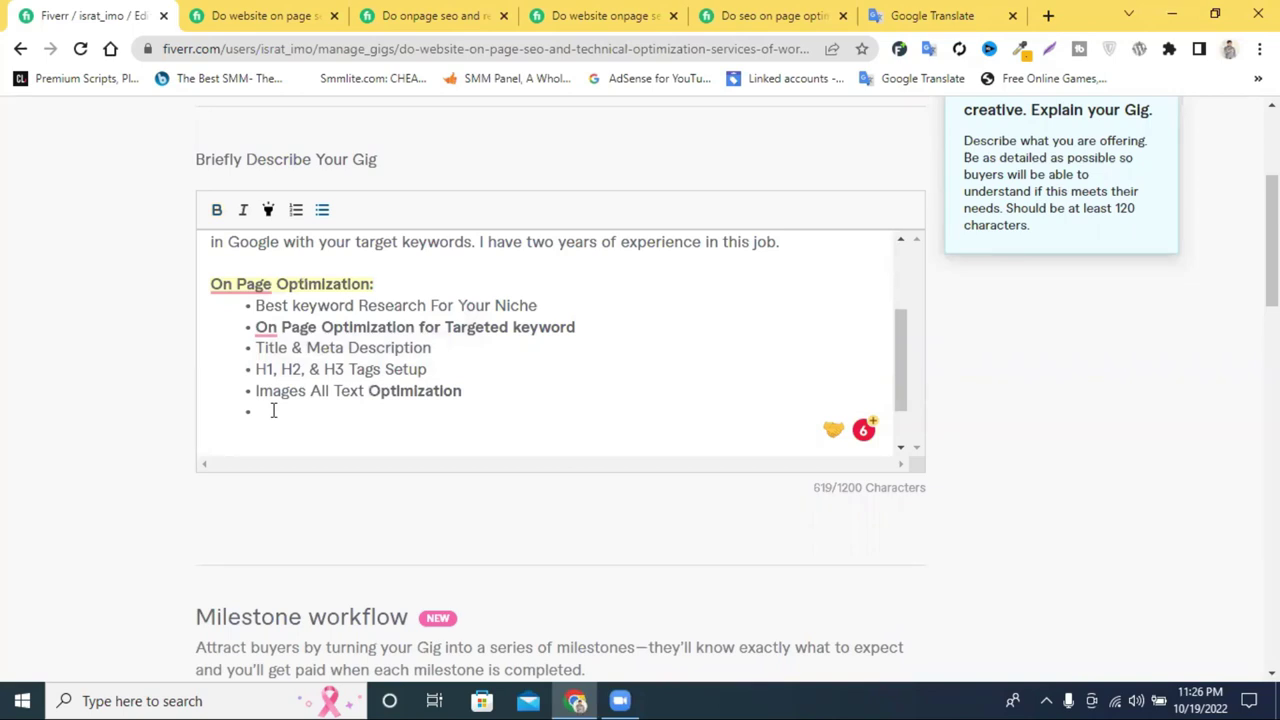
- Enter "Internal Linking" as the sixth bullet, remove its bold formatting and start an empty bullet below it
type("Internal ")
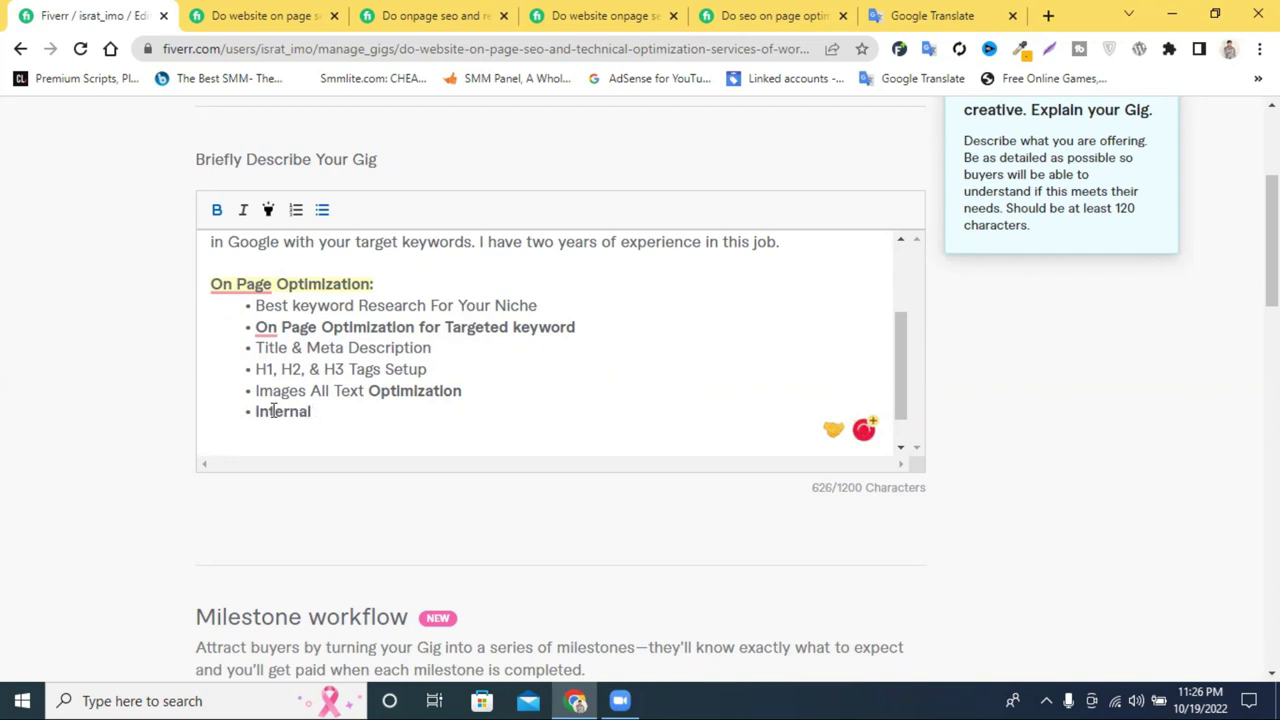
type("Linking")
key("Return")
left_click_drag(370, 412, 240, 416)
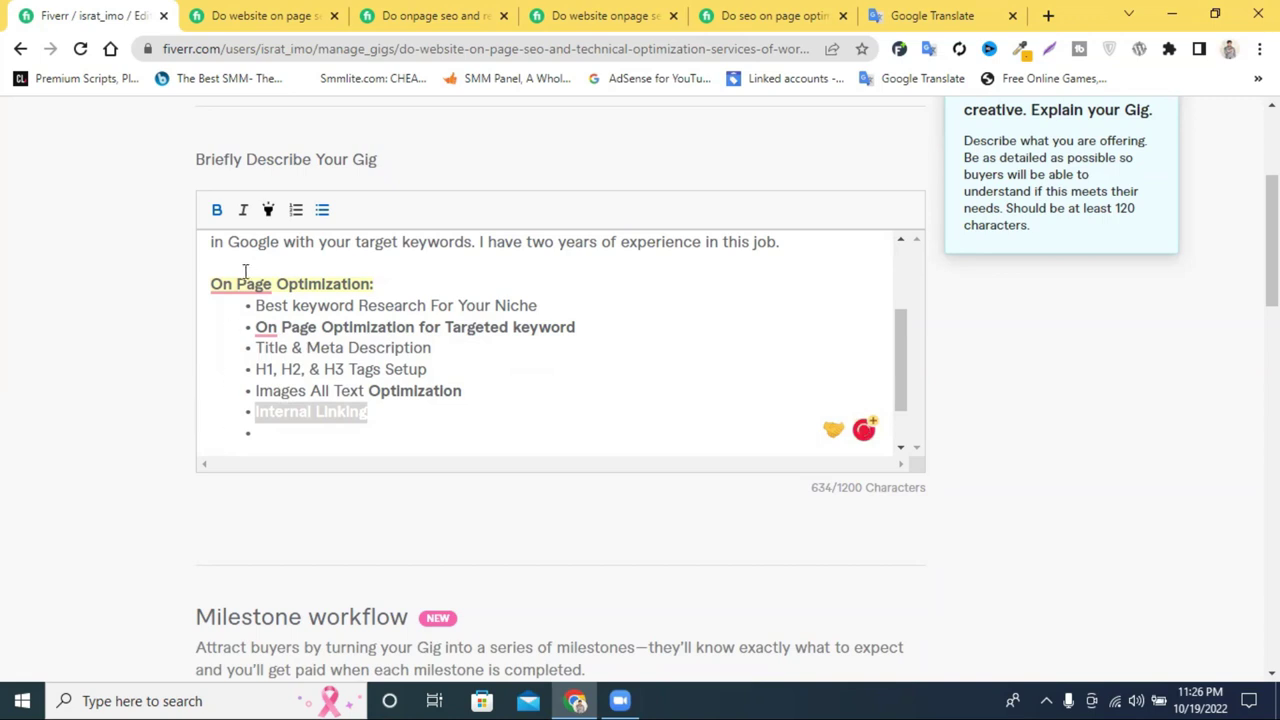
left_click(344, 412)
left_click(378, 418)
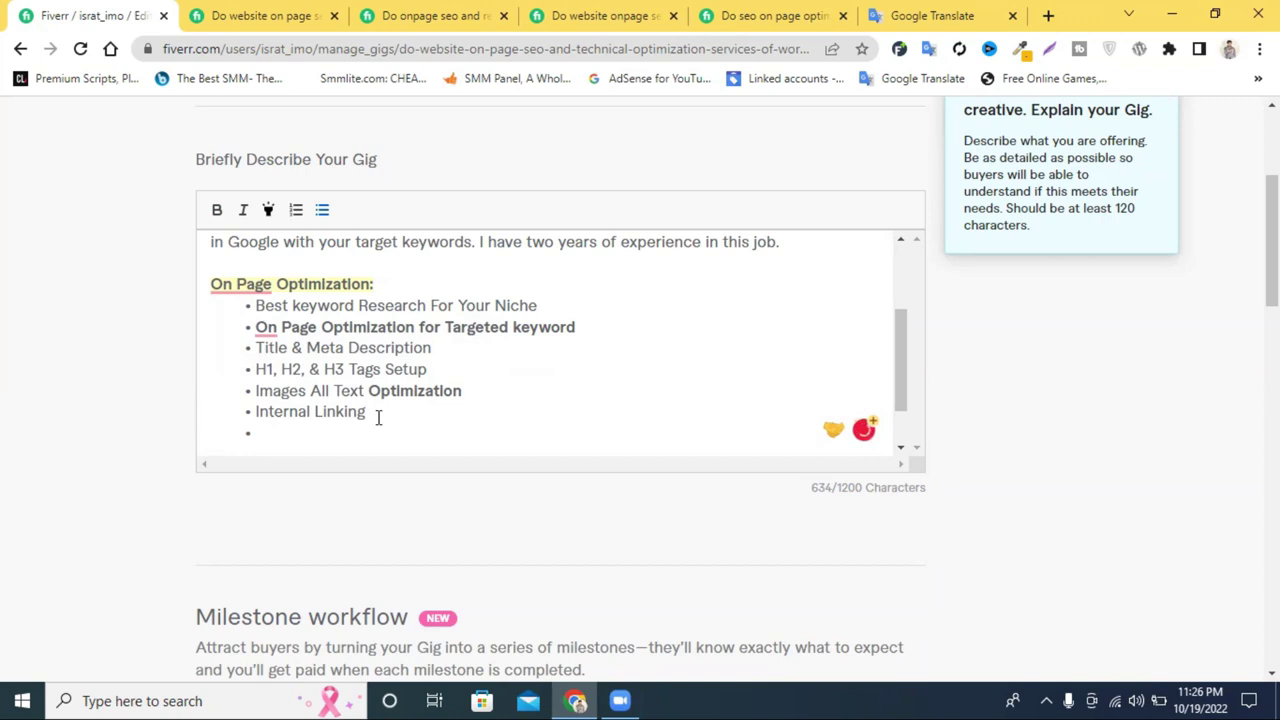
- Fill the seventh bullet with "premium Yoast Settings" and start an empty bullet below it
left_click(305, 431)
type("prem")
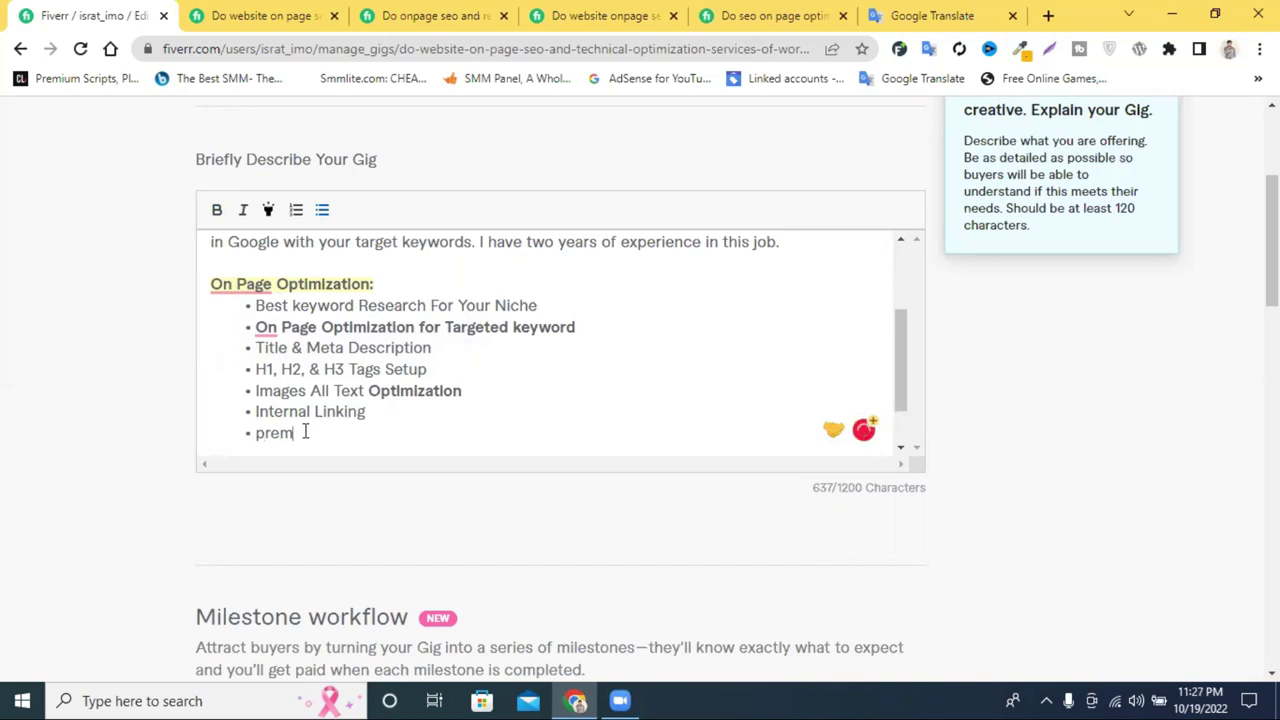
type("iumYoast Set")
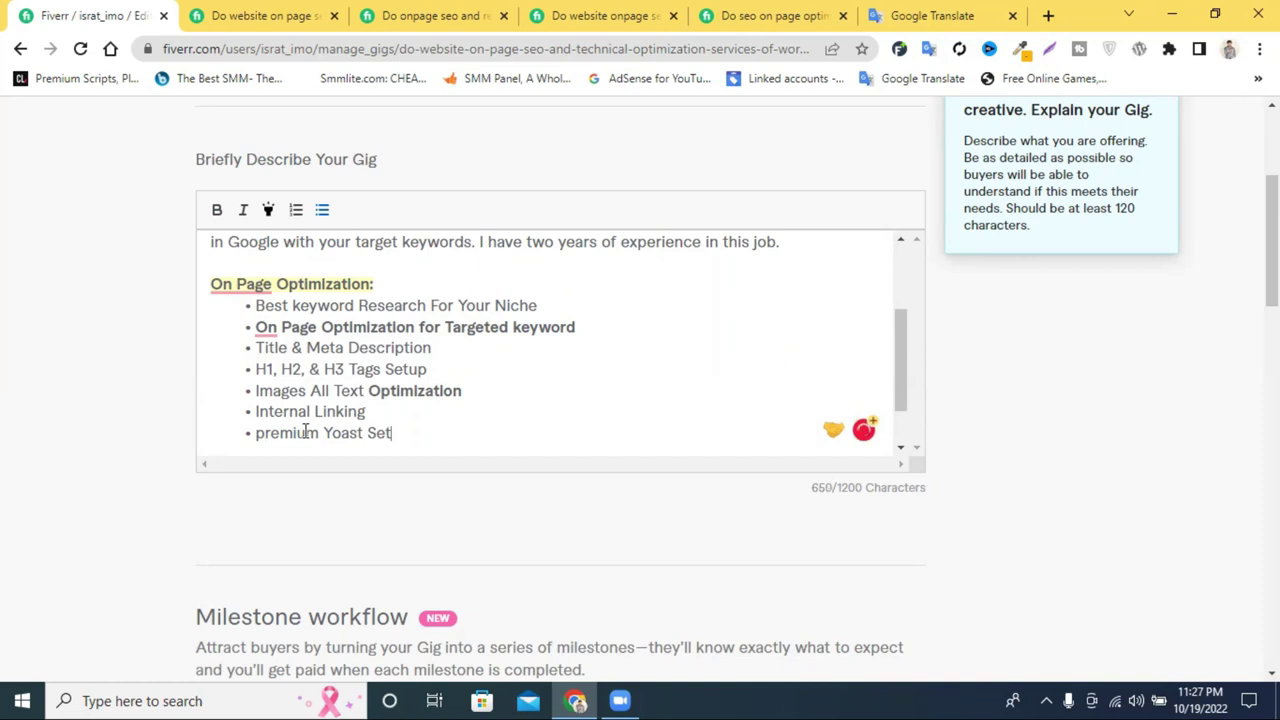
type("ting s")
key("Return")
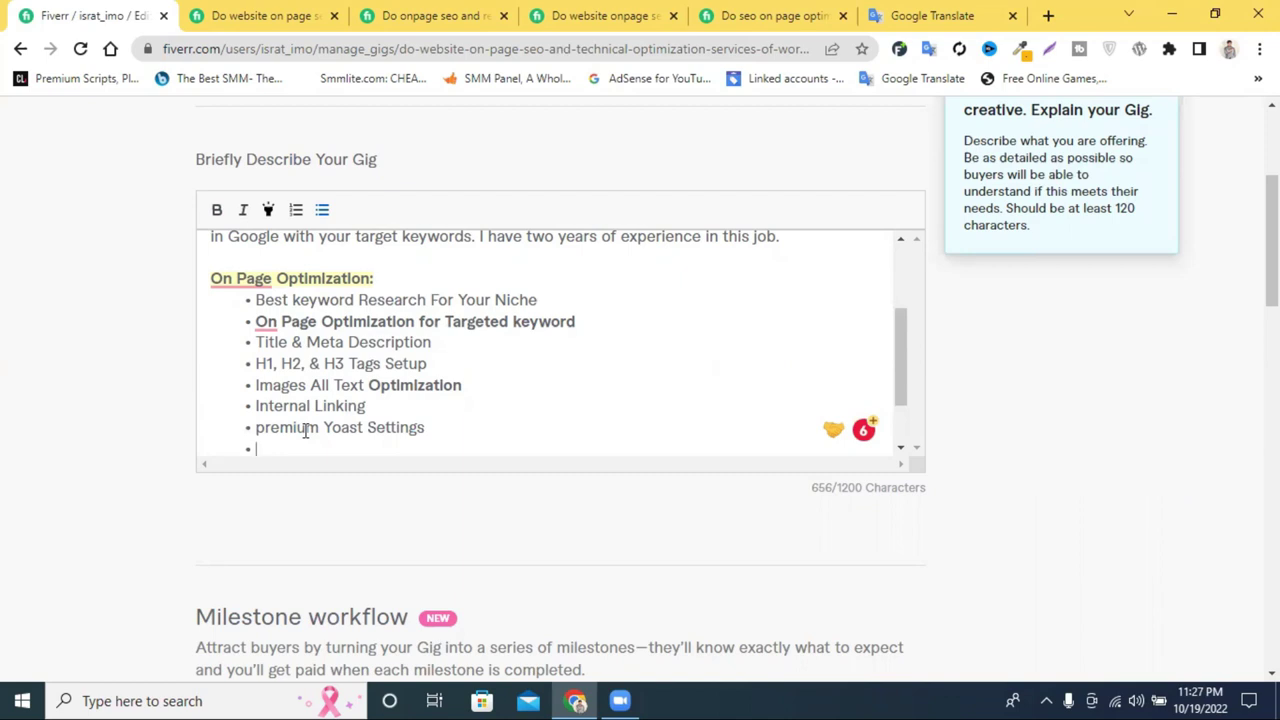
- Enter "Clean permalink Structure" as the eighth bullet and start an empty bullet below it
type("Cl")
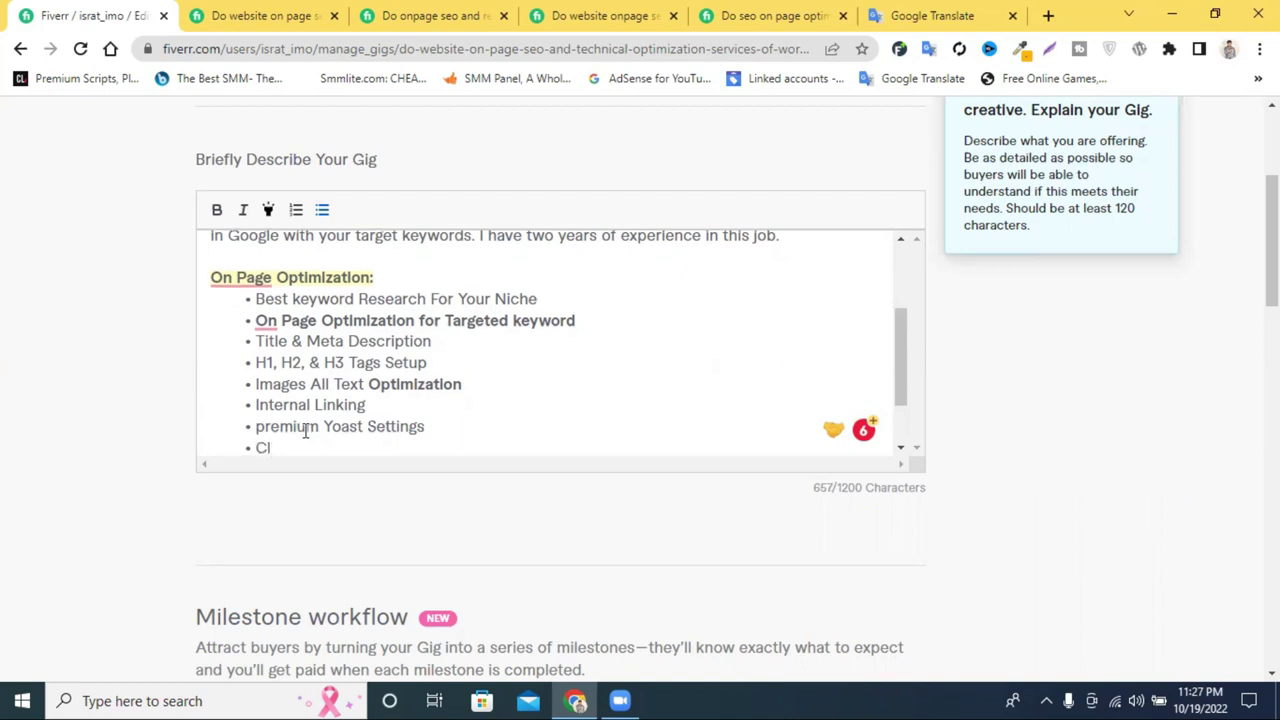
type("ean permai")
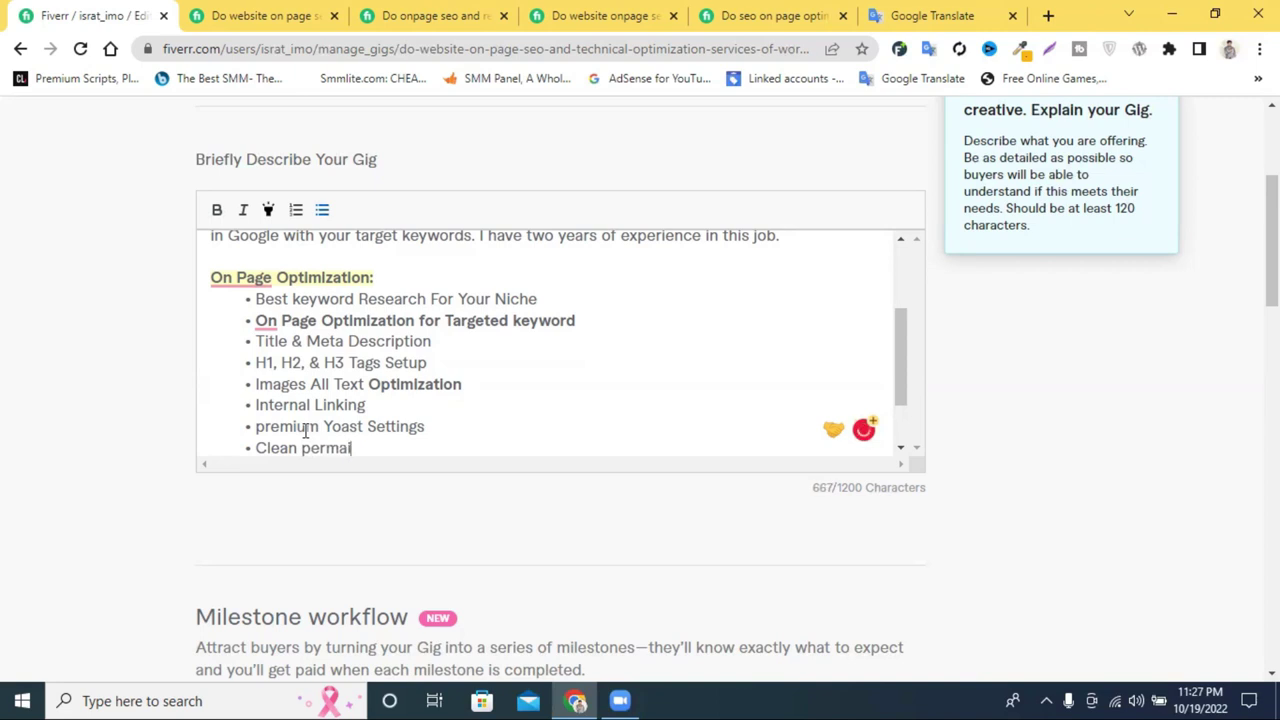
key("BackSpace")
type("link Stu")
key("BackSpace")
key("BackSpace")
type("t")
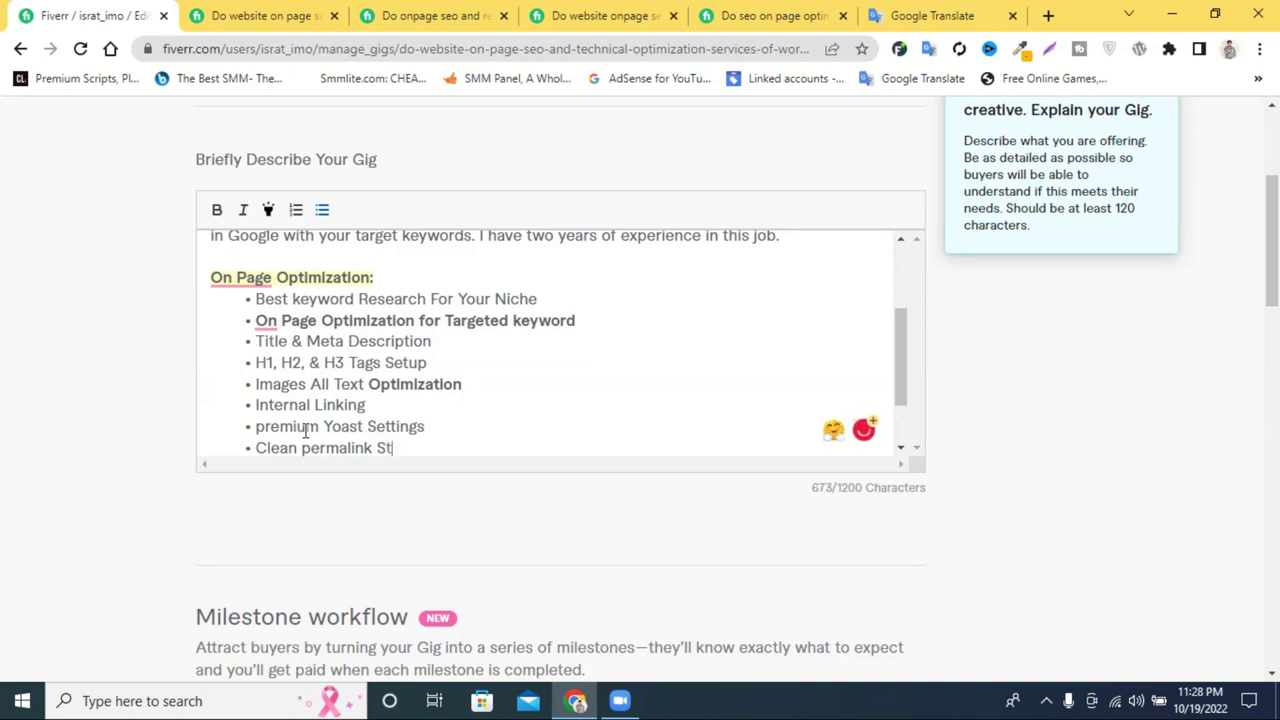
type("ructure")
key("Return")
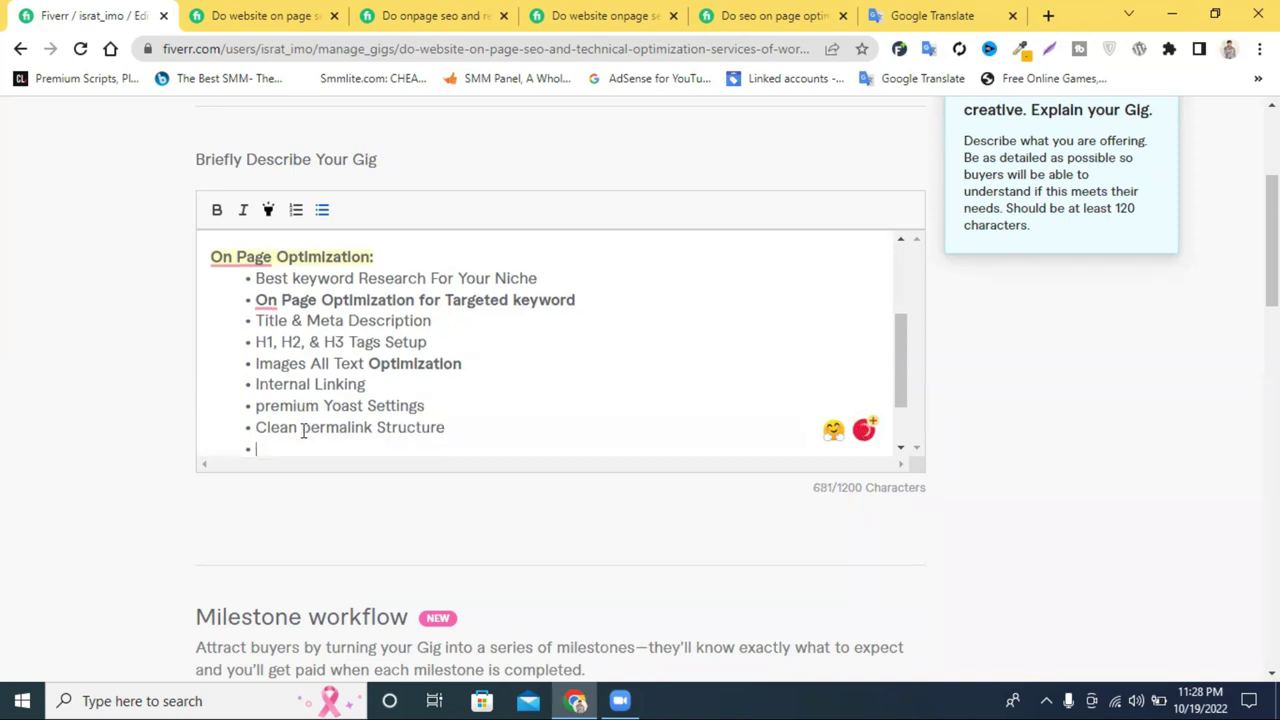
- Look through the open competitor gigs and examine the bulleted core services in the website on-page SEO gig's description
scroll(303, 430, "down", 2)
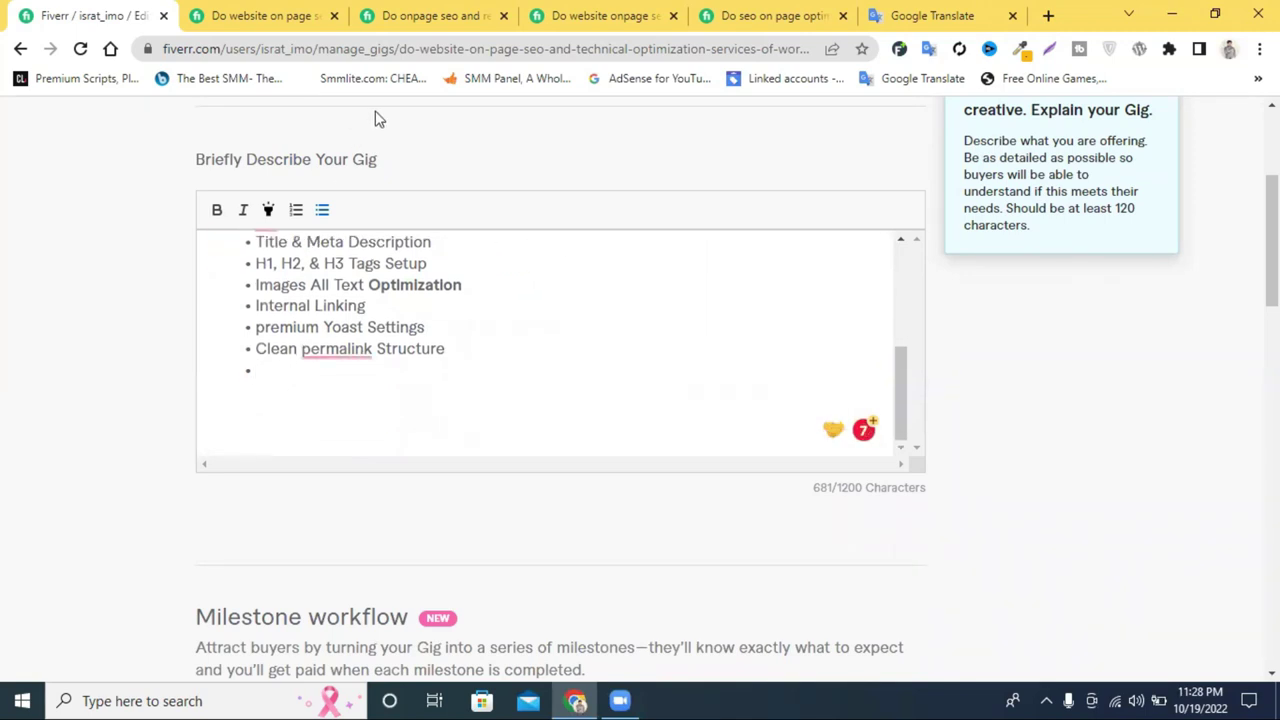
left_click(438, 15)
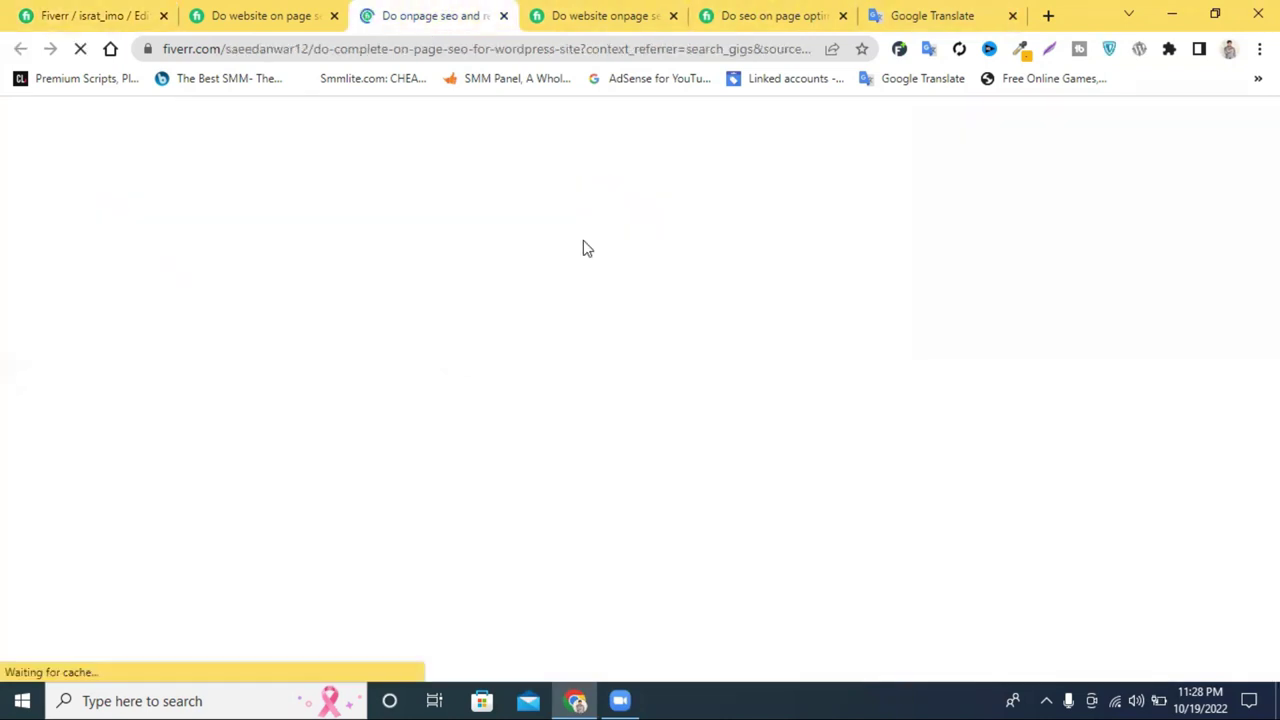
left_click(600, 13)
left_click(750, 12)
left_click(594, 12)
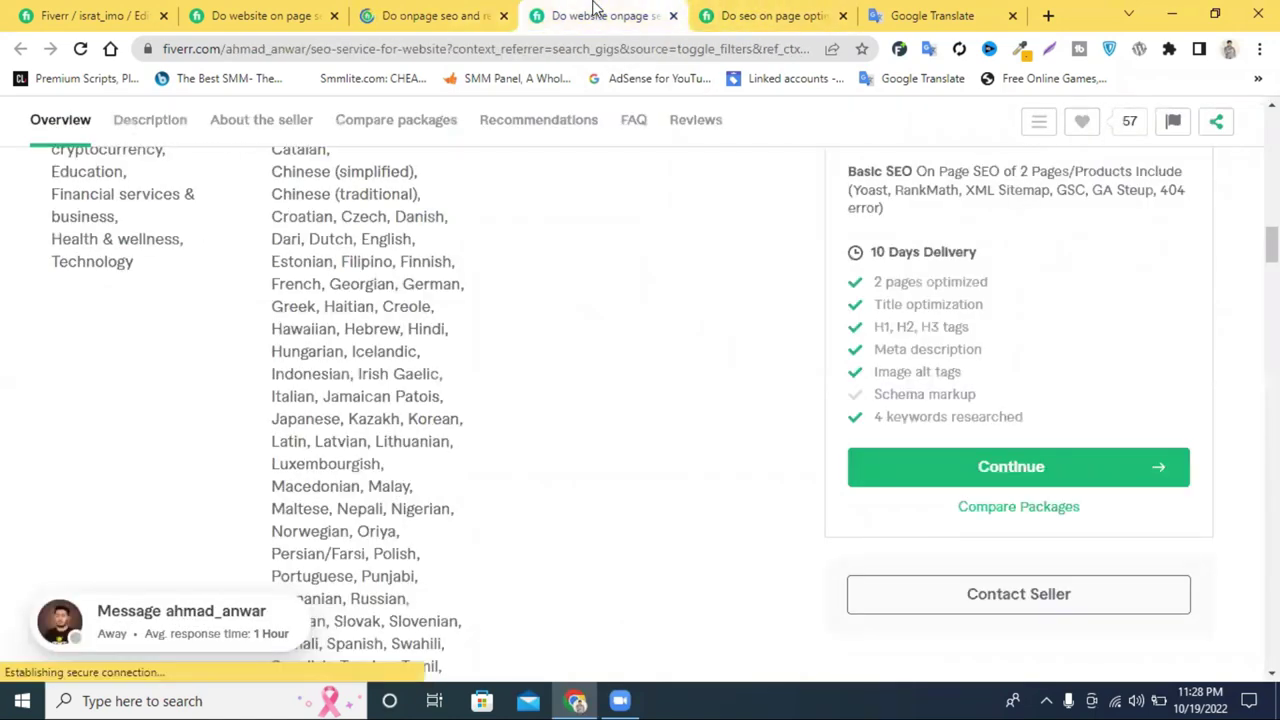
scroll(633, 341, "up", 15)
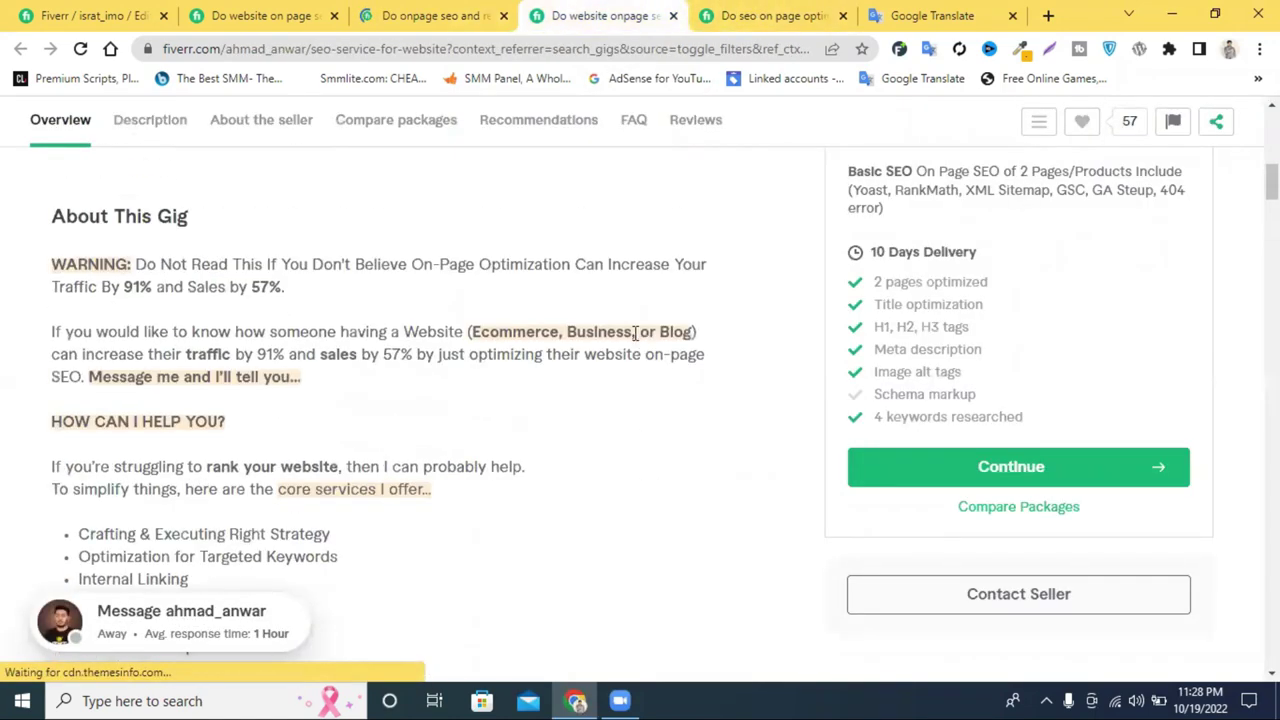
scroll(633, 341, "up", 5)
scroll(634, 337, "down", 10)
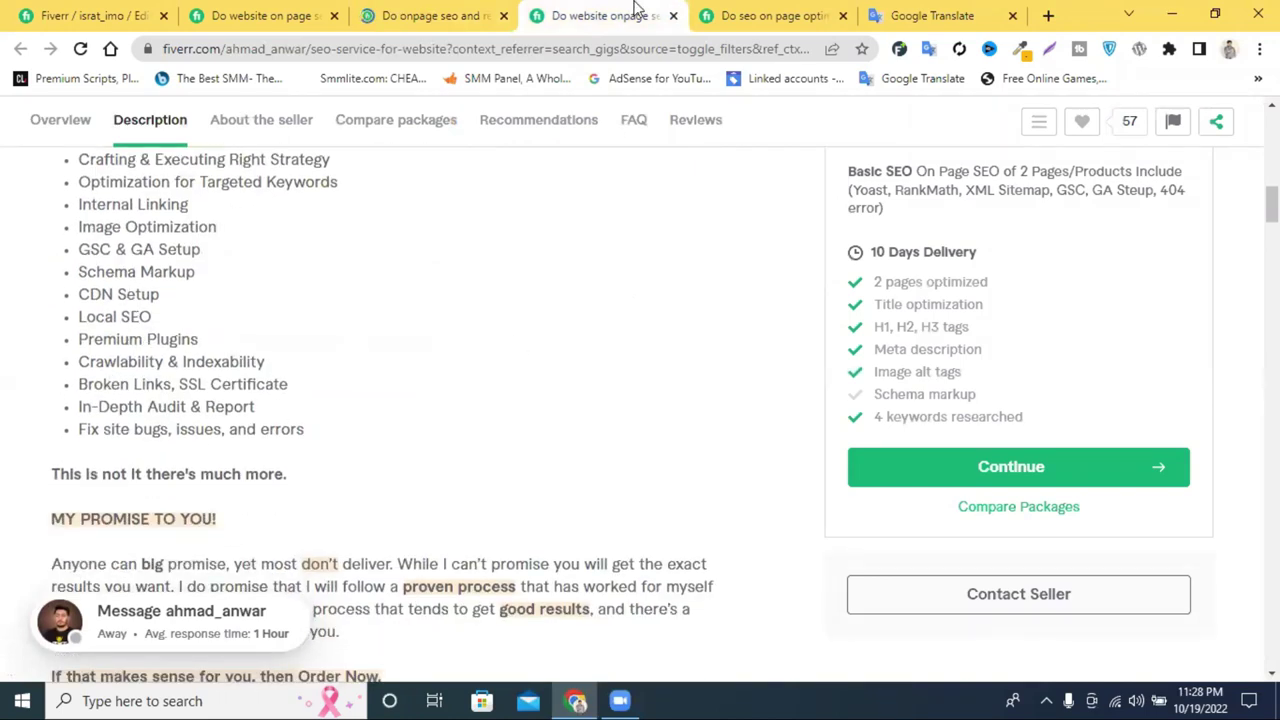
- Copy "Google Analytics setup" from the WordPress Yoast SEO gig's services into the empty ninth bullet and start another bullet
left_click(745, 8)
scroll(434, 300, "up", 5)
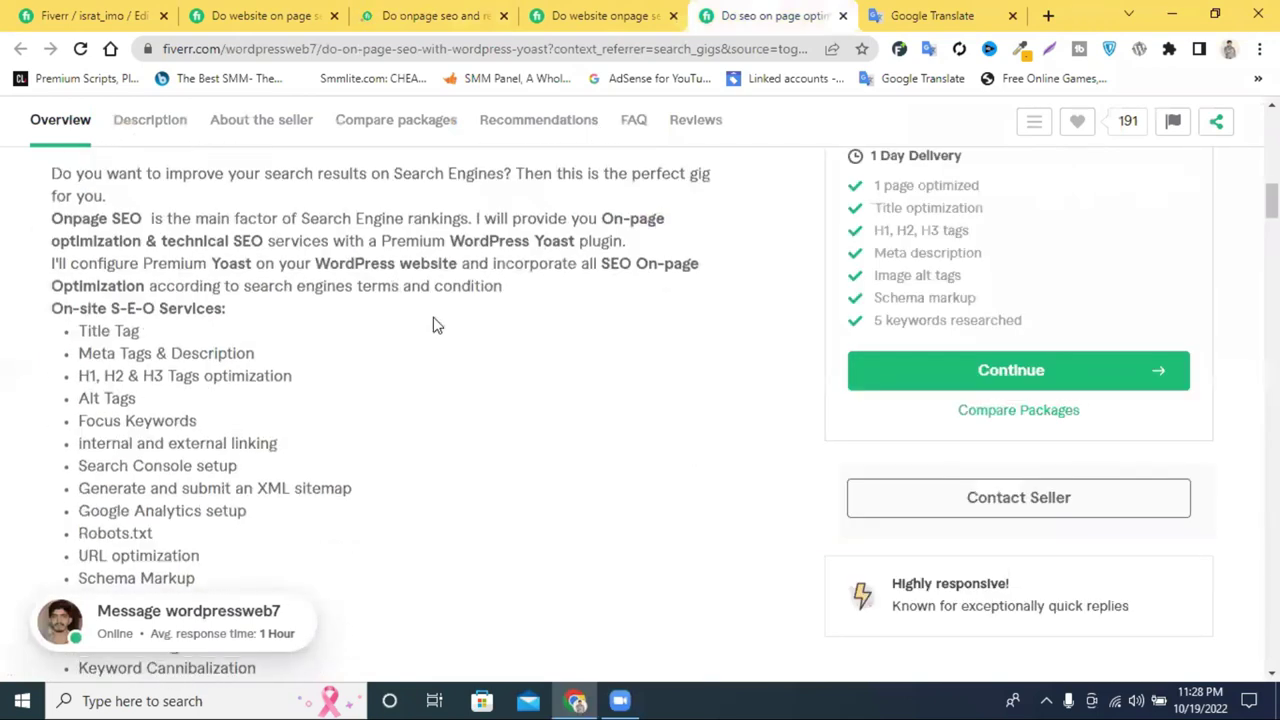
scroll(206, 371, "down", 1)
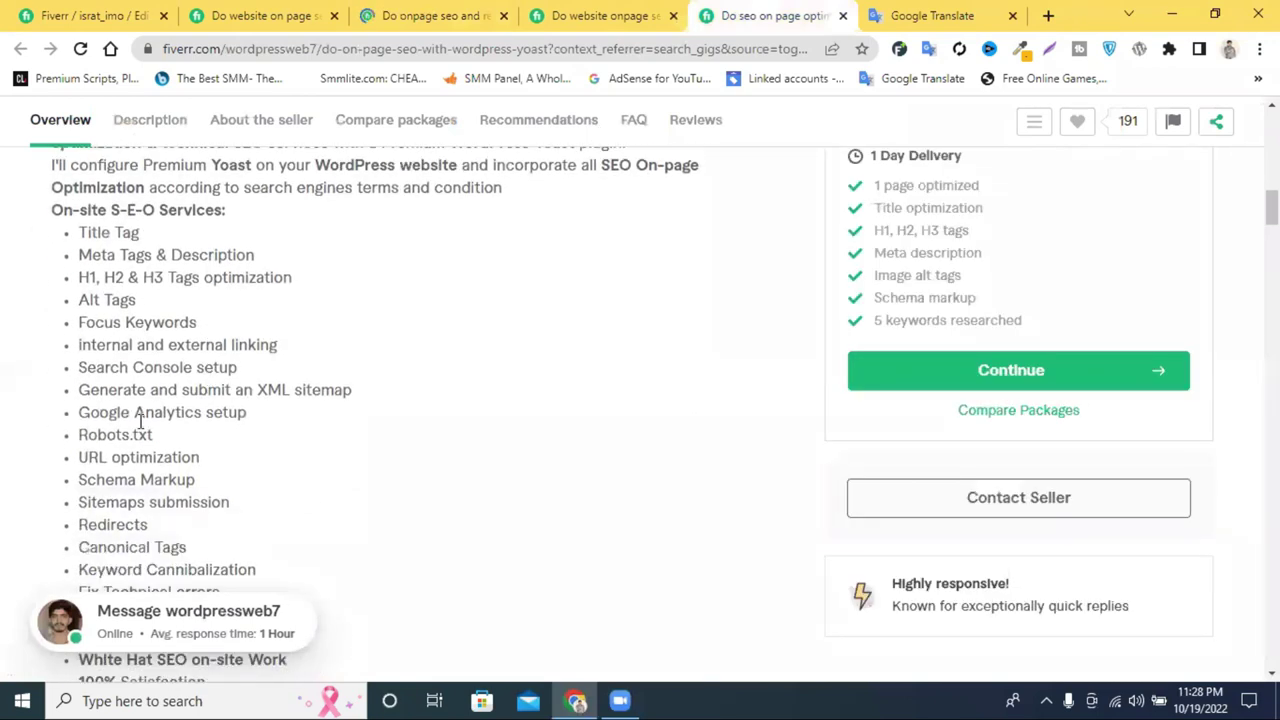
triple_click(63, 417)
key("ctrl+c")
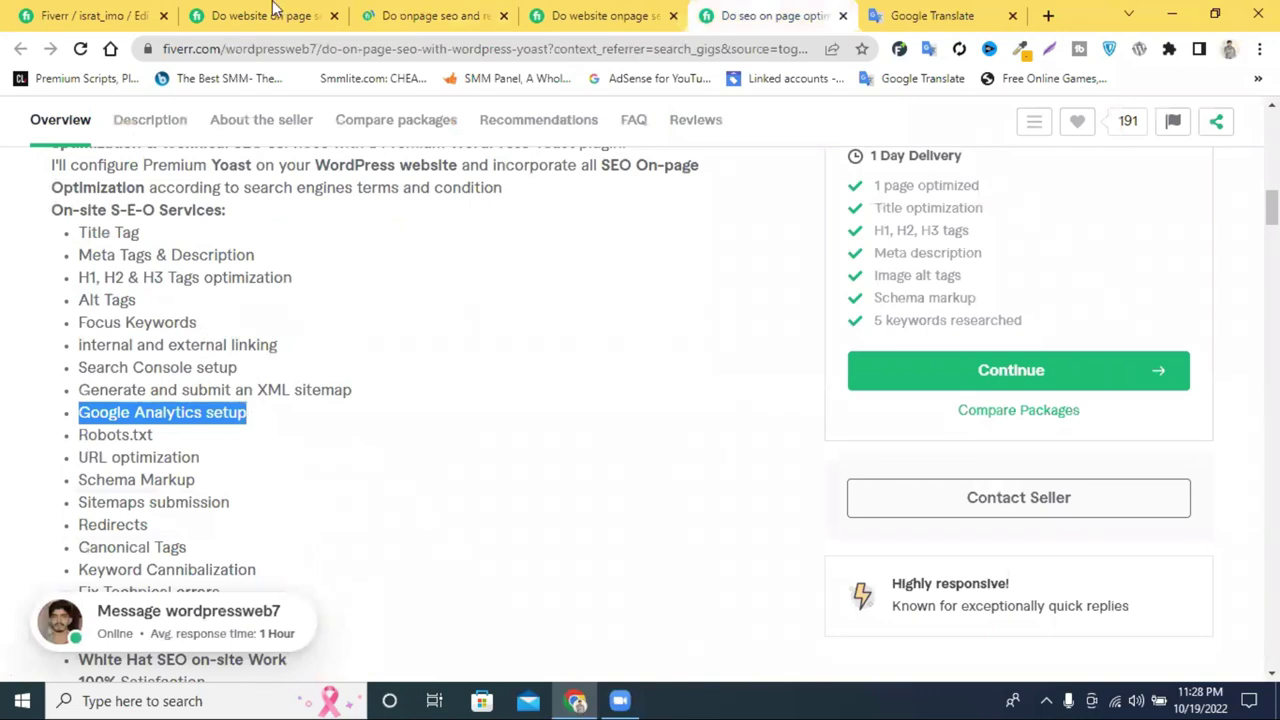
left_click(52, 10)
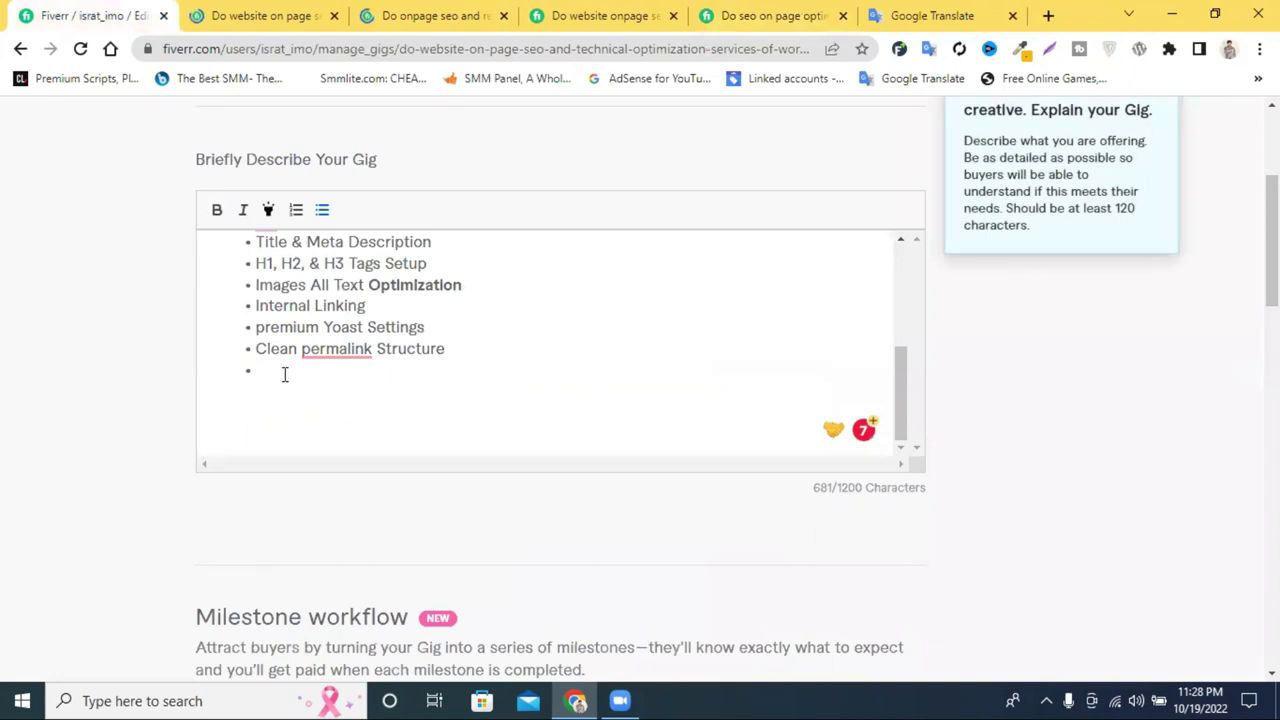
key("ctrl+v")
key("Return")
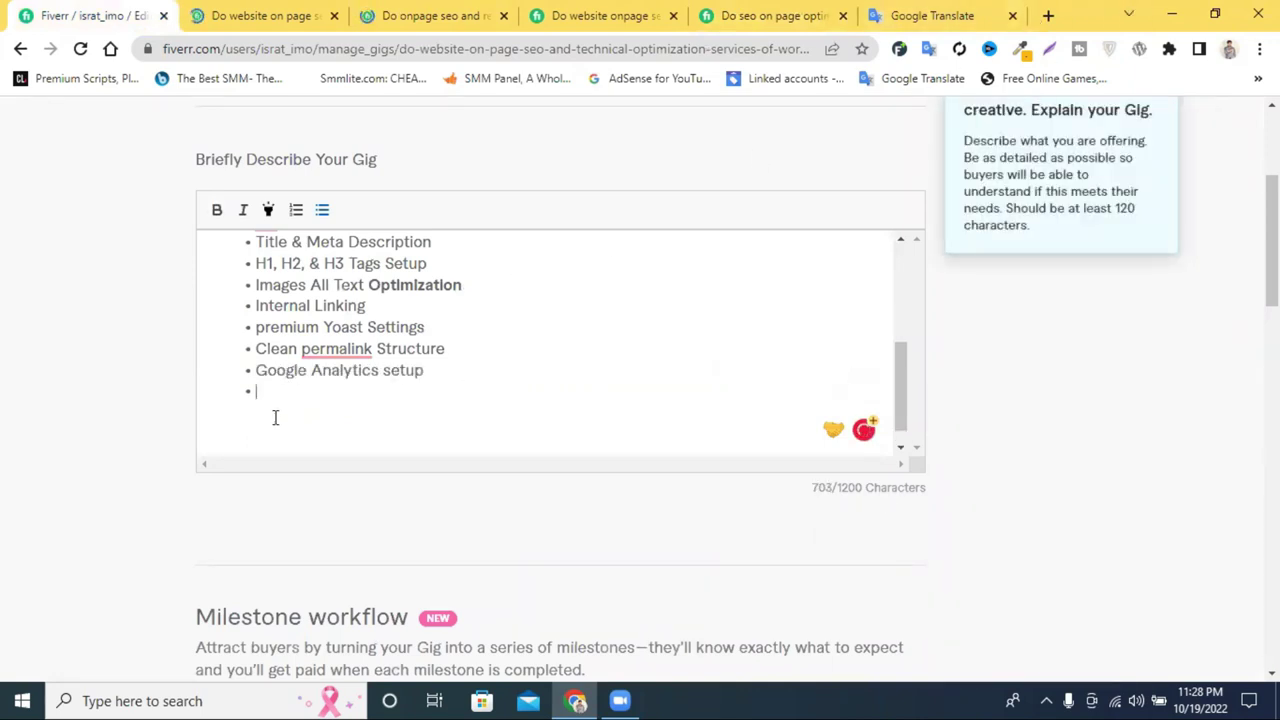
- Correct "permalink" to "Permalink" in the eighth bullet and end the bulleted list after "Google Analytics setup"
mouse_move(337, 349)
left_click(346, 396)
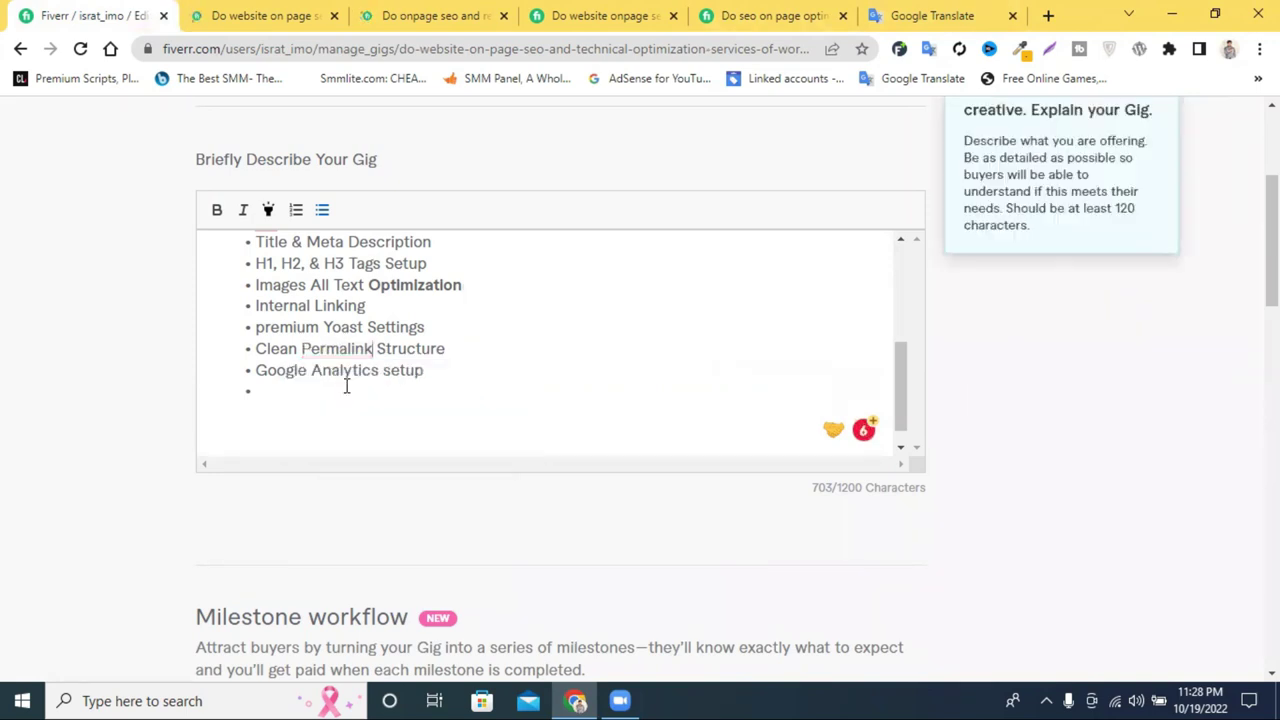
left_click_drag(414, 371, 297, 380)
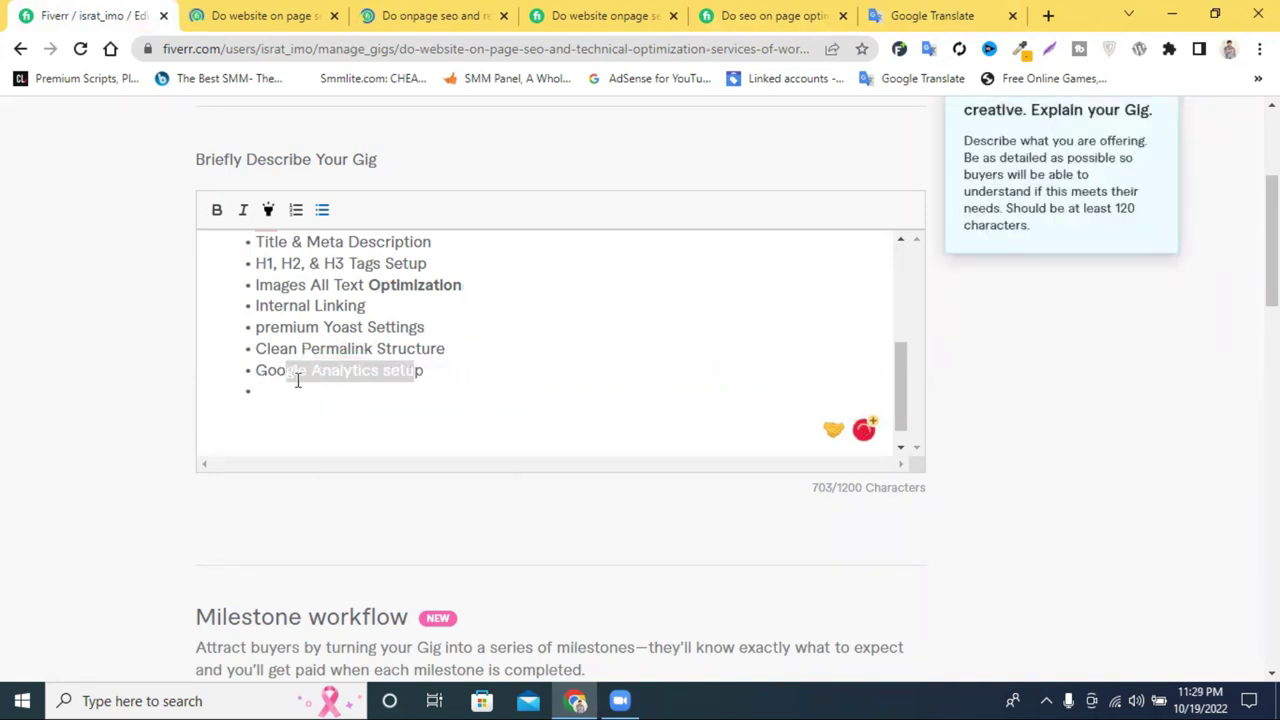
left_click(296, 393)
key("BackSpace")
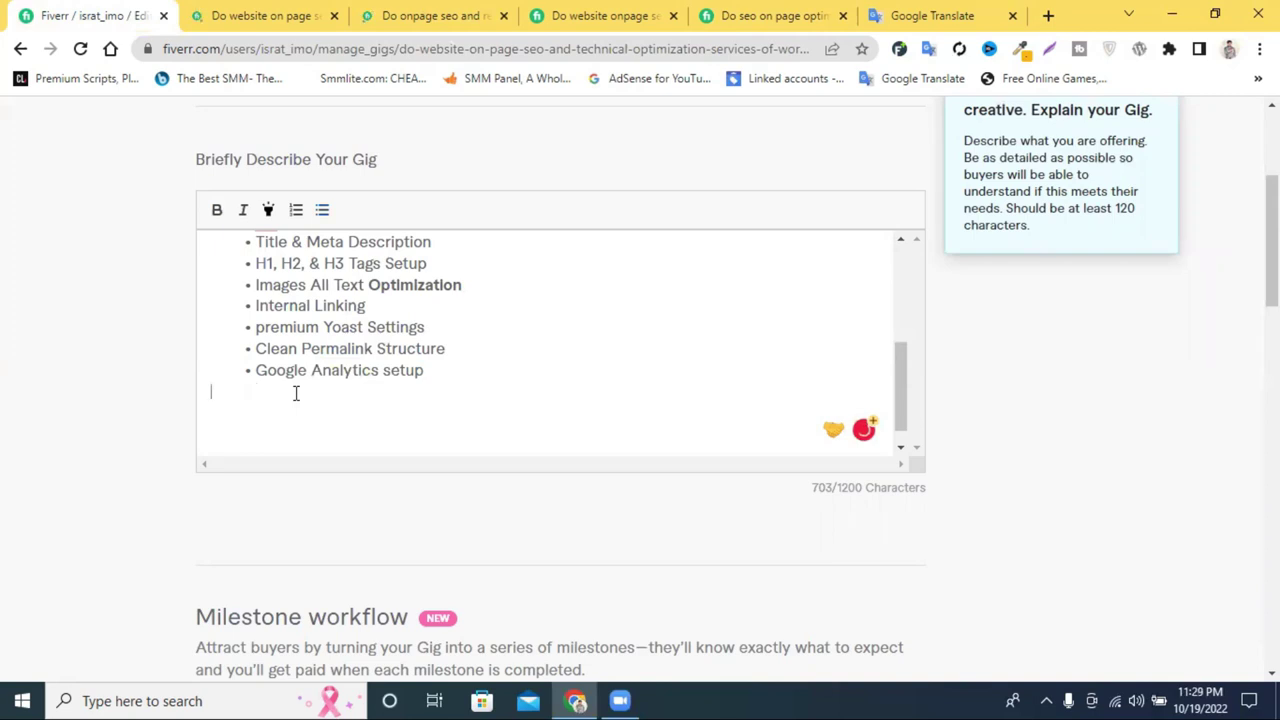
- Review the gig description from the introduction through the On Page Optimization bullets
scroll(337, 371, "up", 3)
scroll(337, 371, "down", 3)
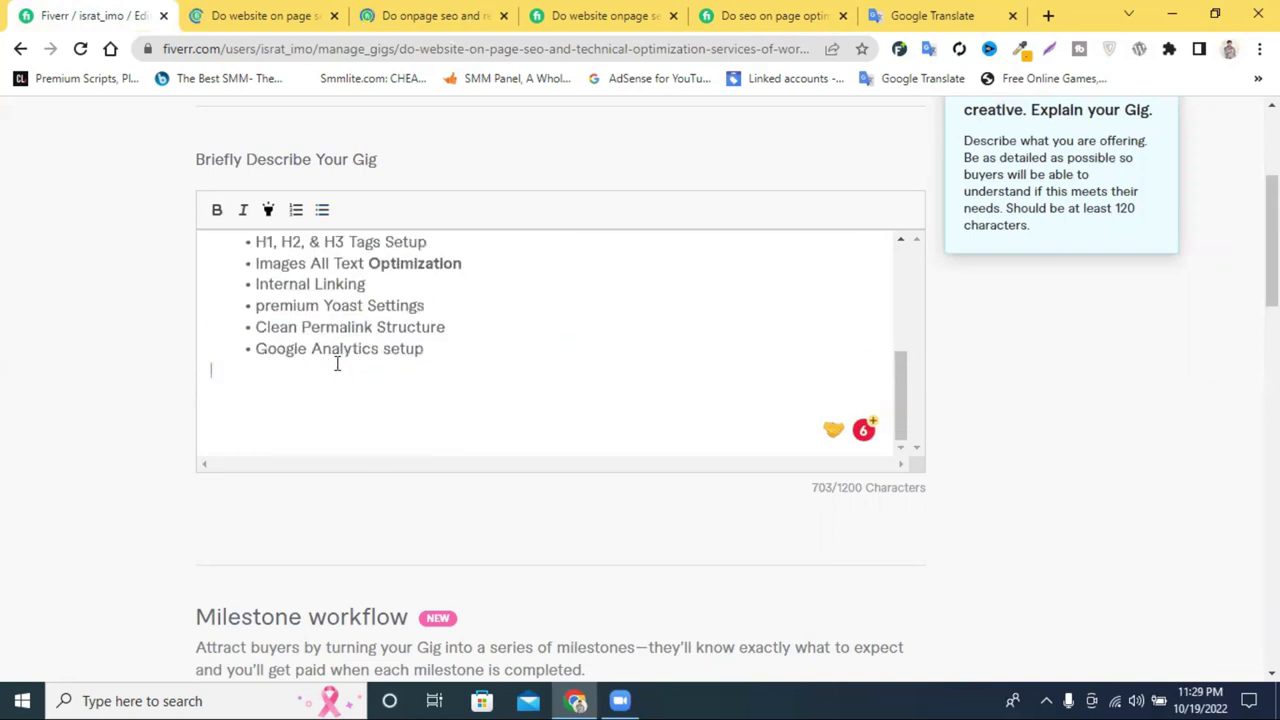
triple_click(337, 352)
left_click(231, 390)
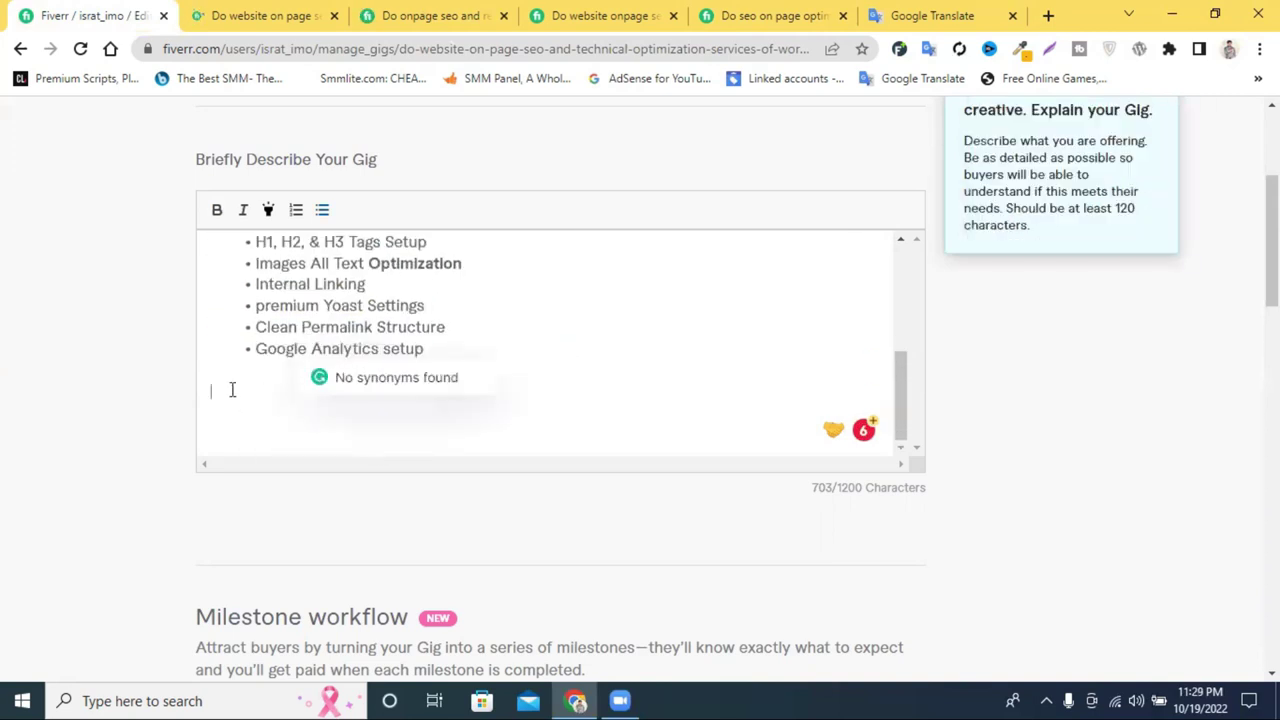
scroll(371, 349, "up", 3)
scroll(375, 347, "down", 3)
scroll(375, 347, "up", 3)
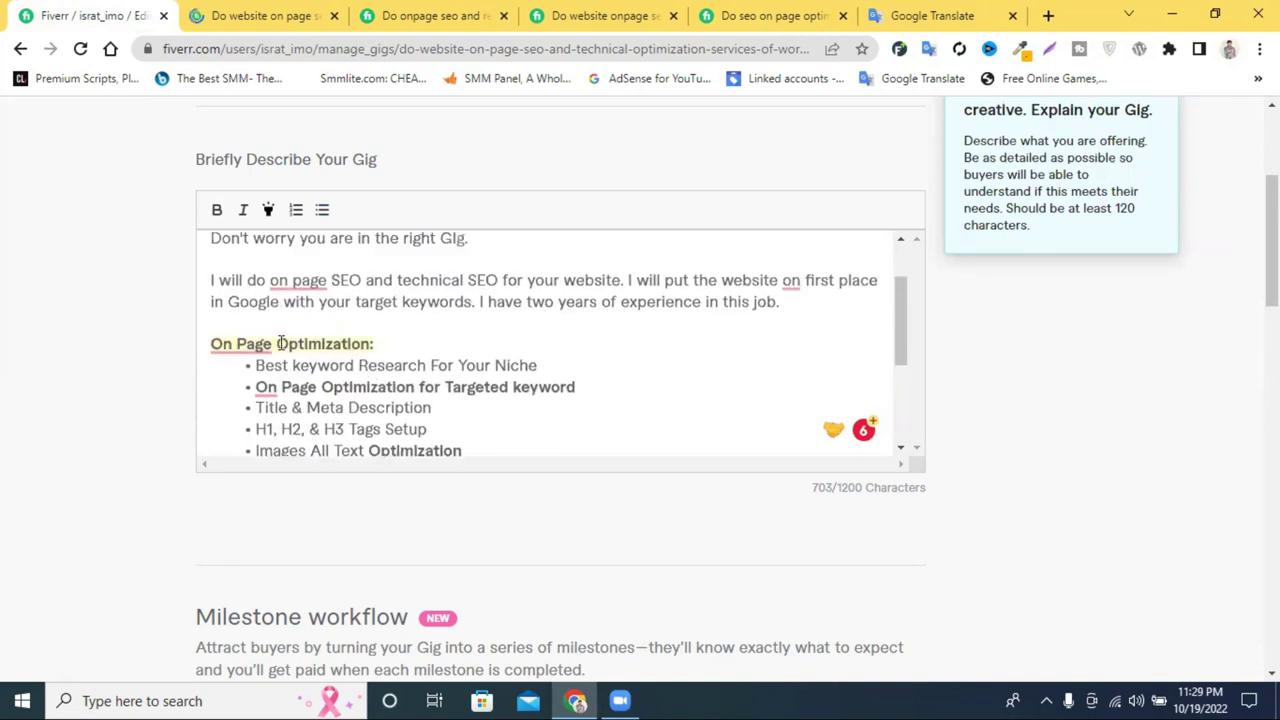
scroll(386, 367, "down", 3)
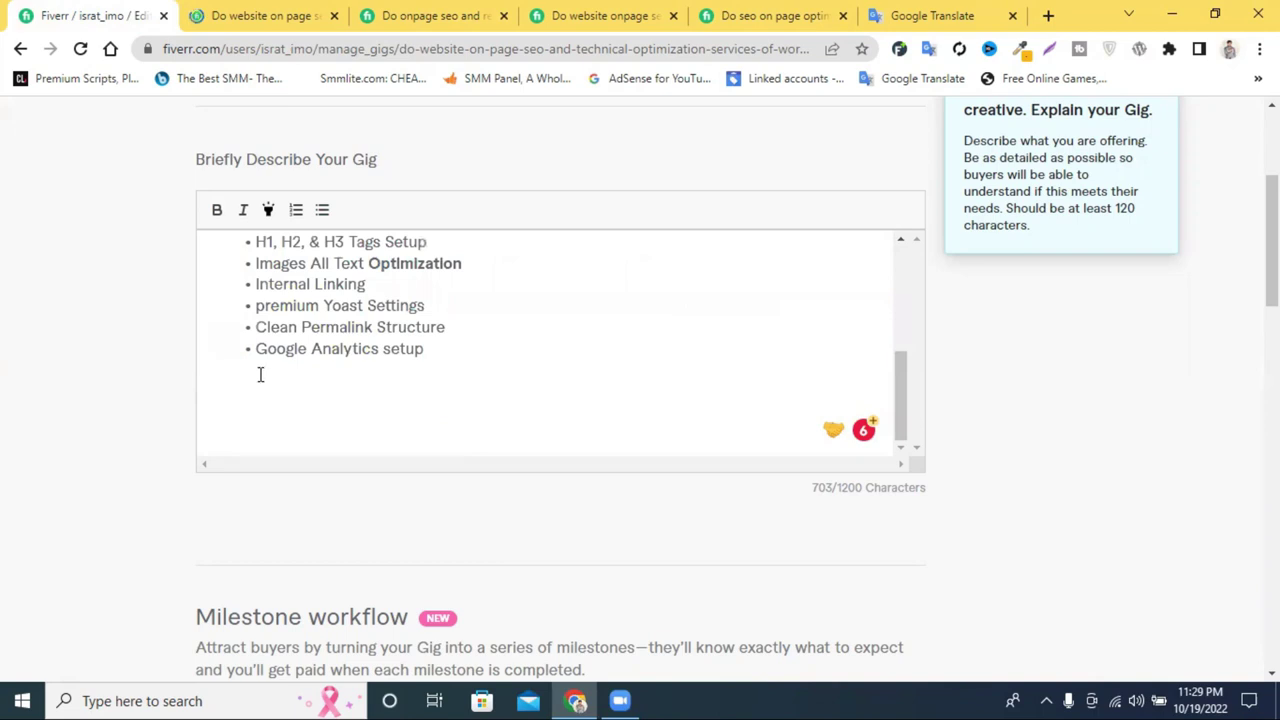
scroll(260, 360, "up", 3)
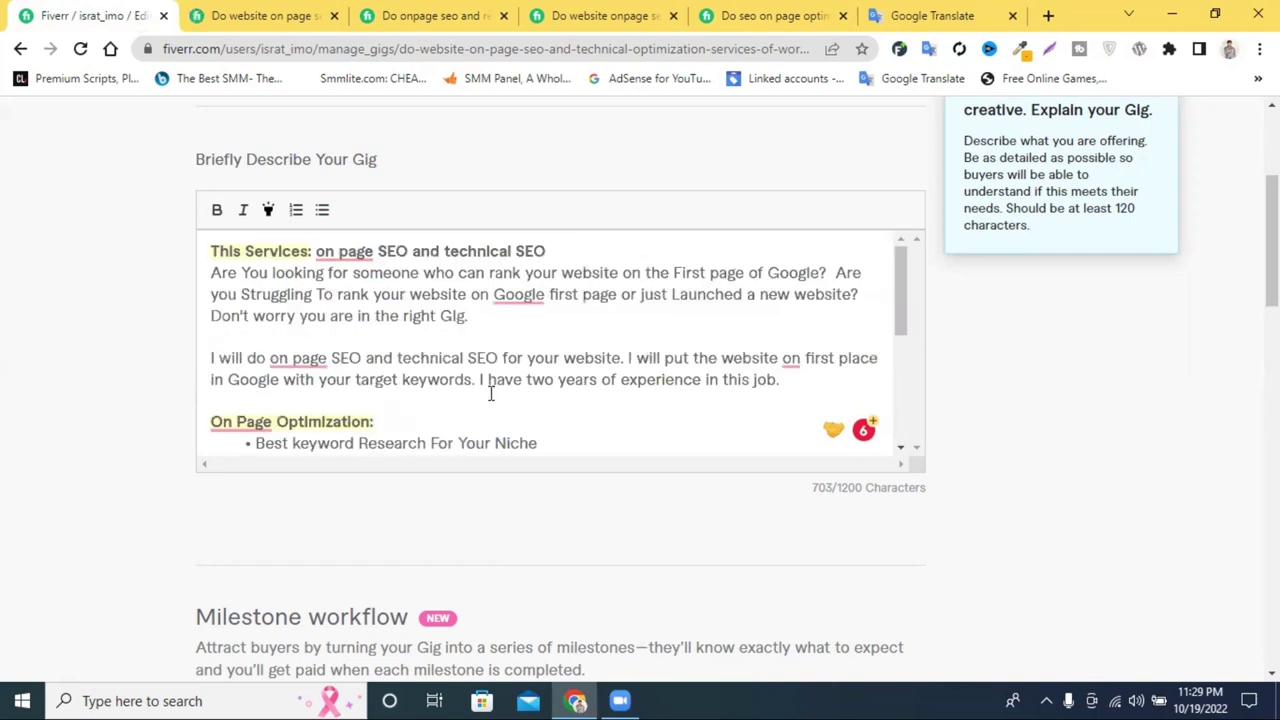
- Copy "technical" from the introduction to below the service list, separated by a blank line, and capitalize it as "Technical"
left_click_drag(397, 358, 465, 358)
key("ctrl+c")
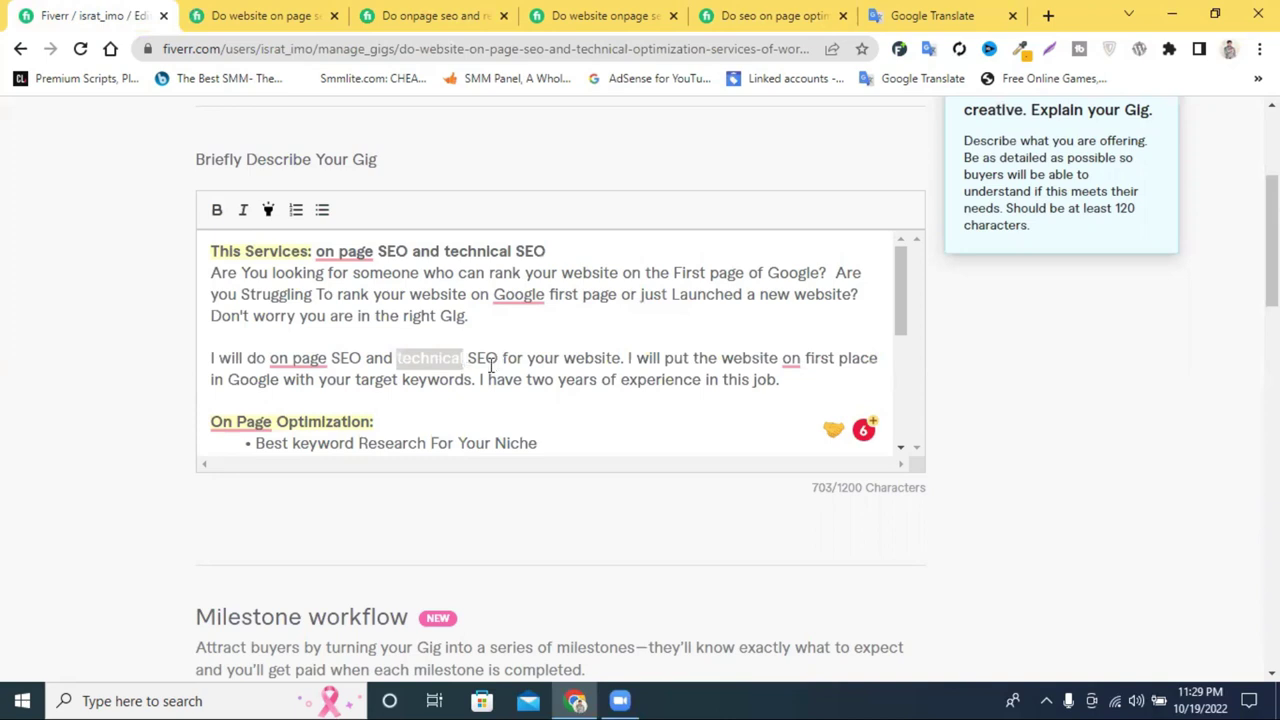
scroll(309, 423, "down", 2)
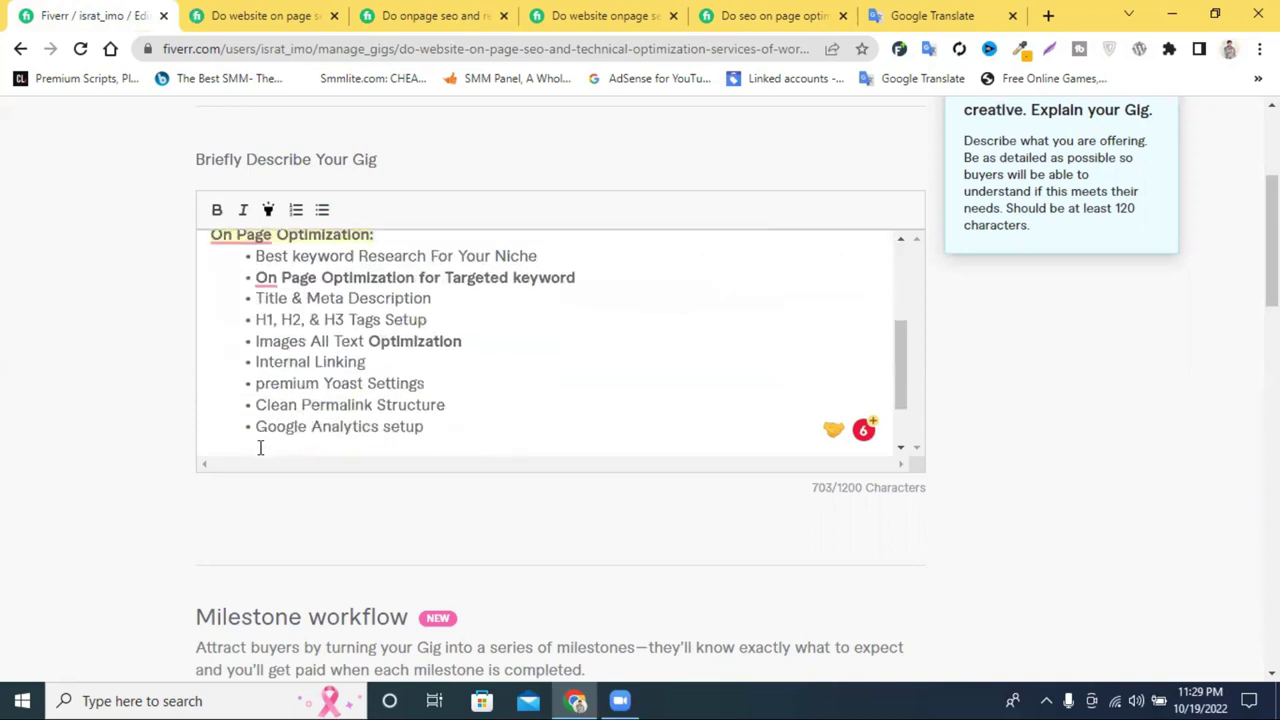
scroll(286, 434, "down", 1)
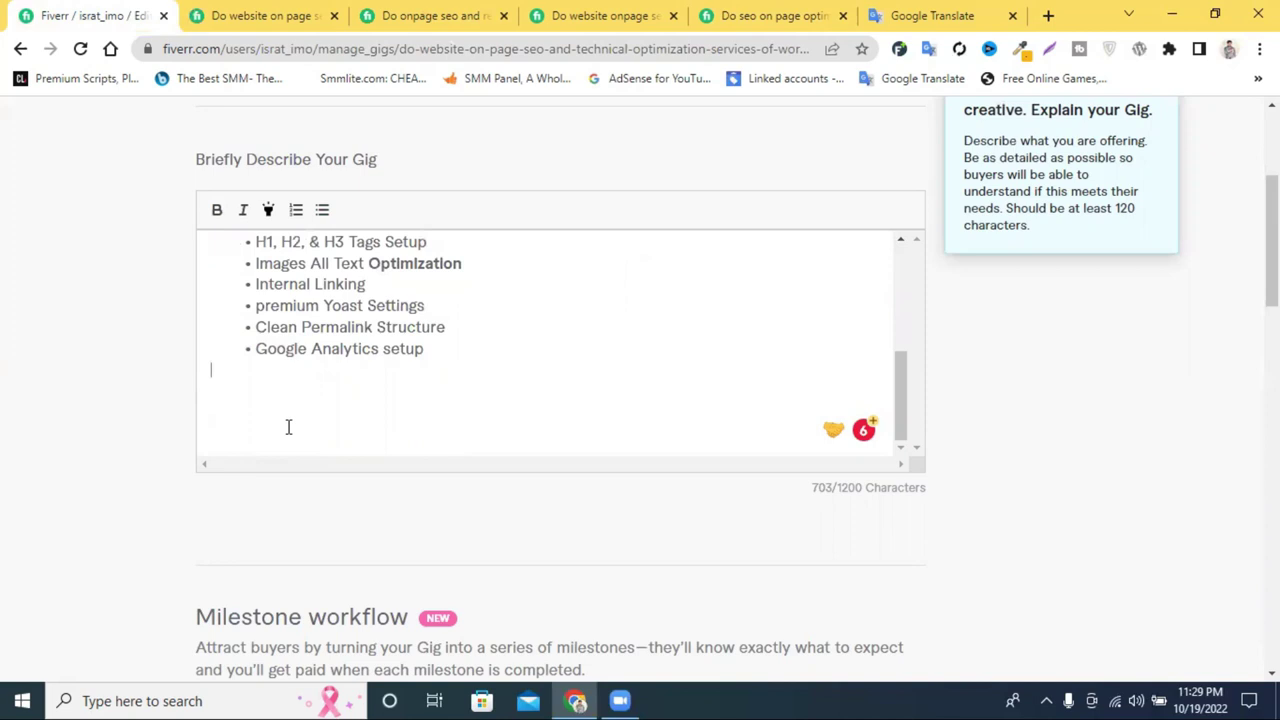
key("ctrl+v")
left_click(210, 367)
key("Return")
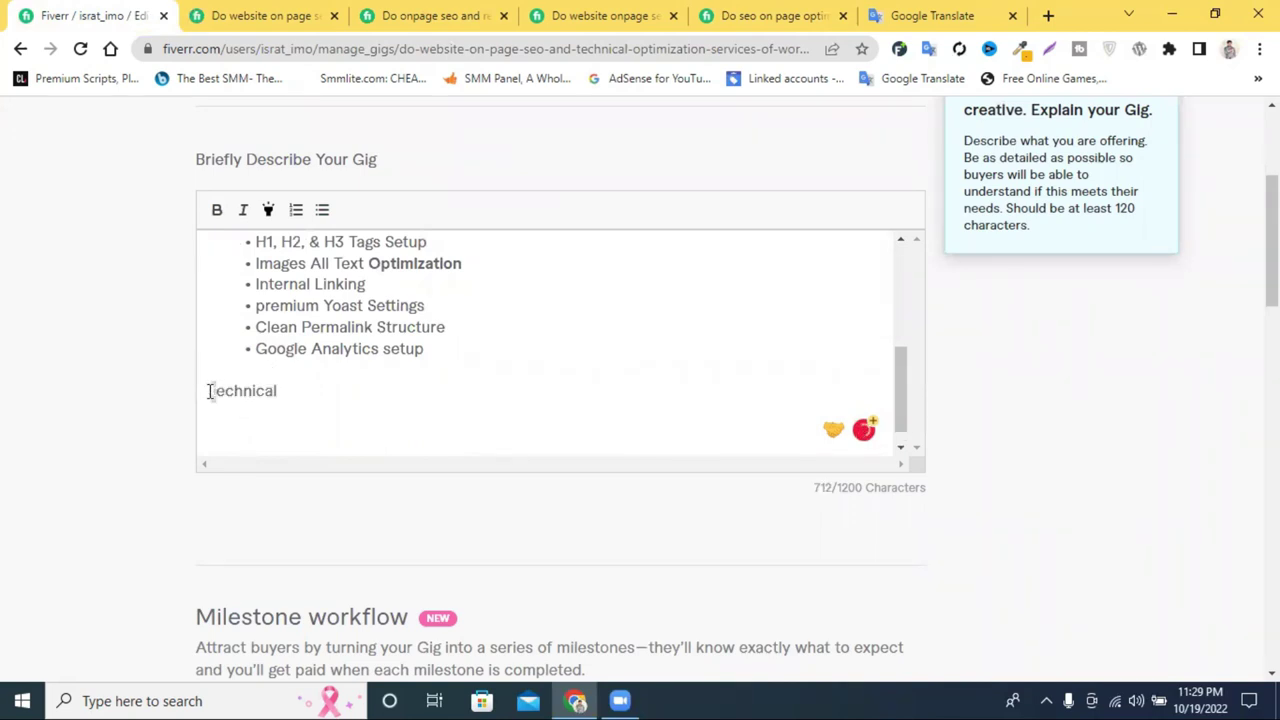
key("Delete")
type("T")
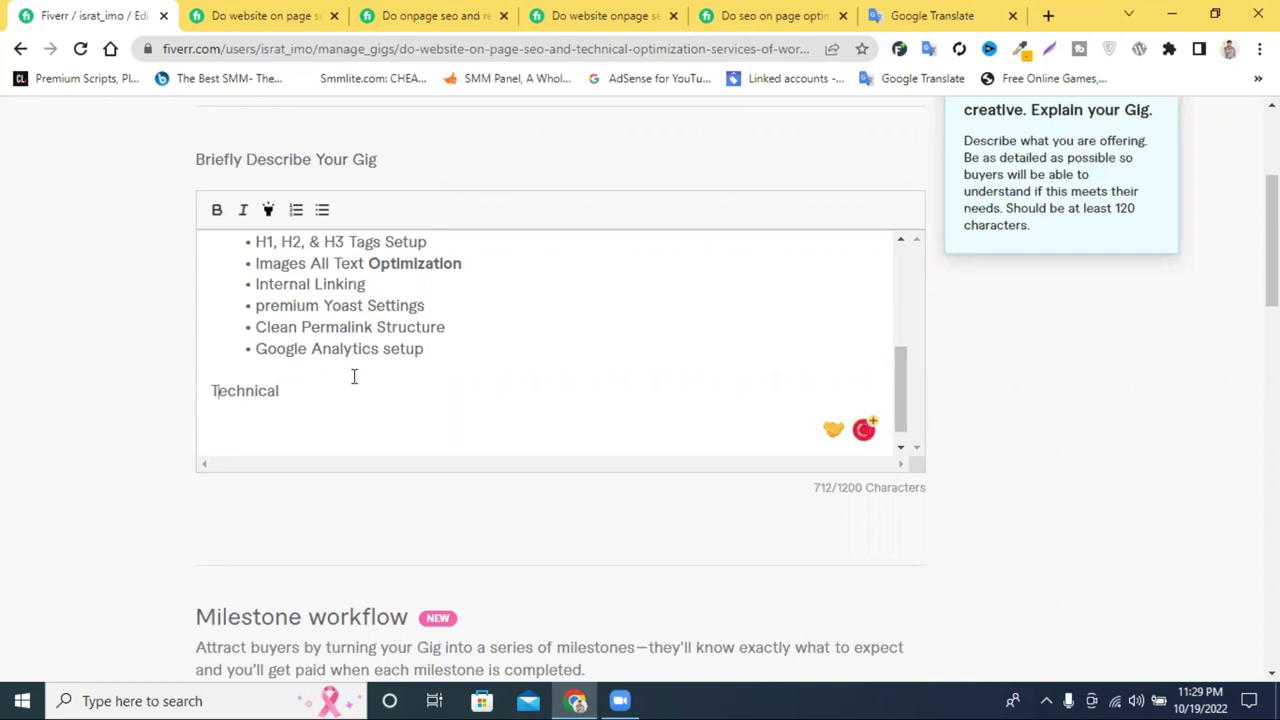
- Copy "Optimization:" from the On Page heading and append it to "Technical"
scroll(354, 376, "up", 3)
left_click_drag(386, 343, 279, 343)
key("ctrl+c")
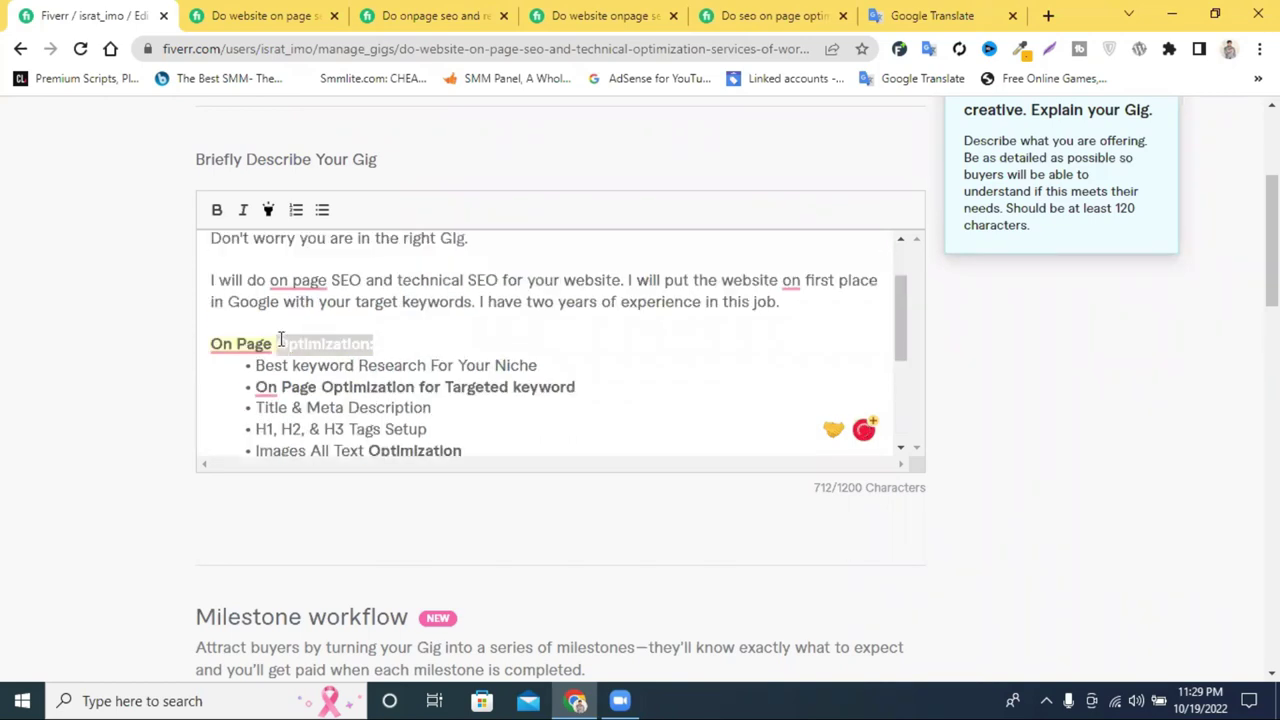
scroll(279, 330, "down", 4)
left_click(312, 366)
key("ctrl+v")
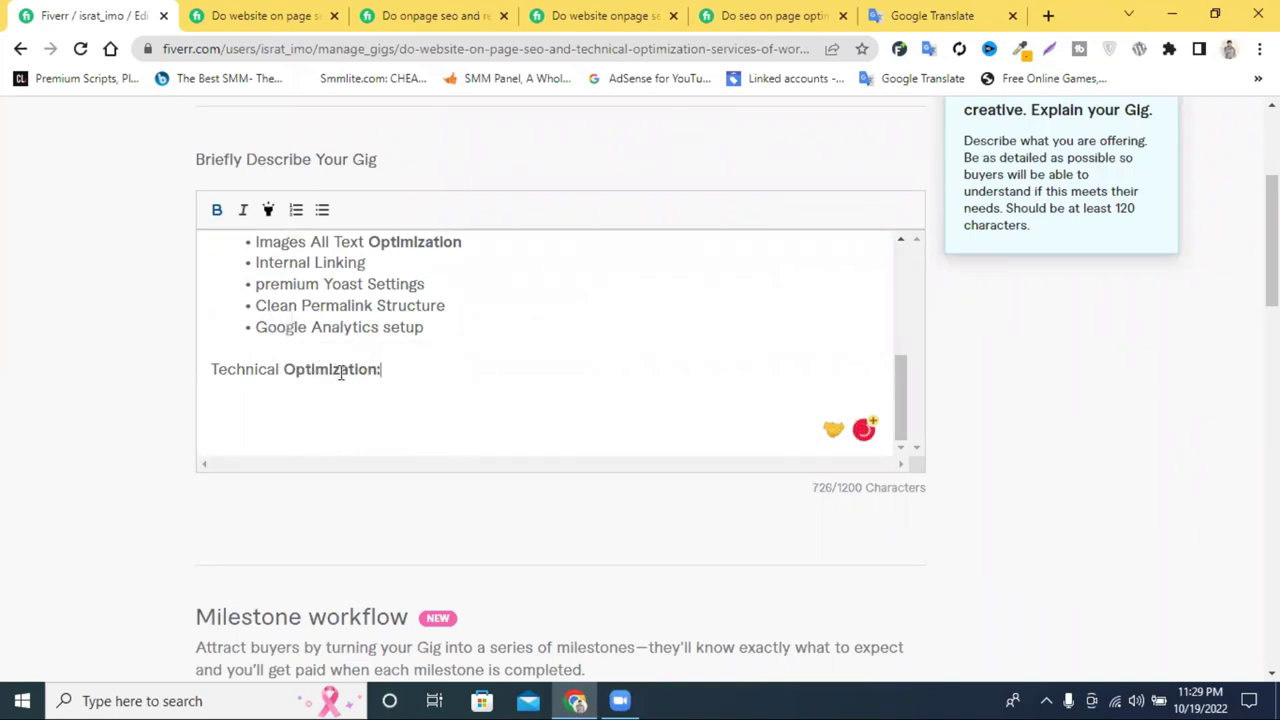
- Format the whole "Technical Optimization:" line as a bold, highlighted heading and start a bulleted list below it
triple_click(340, 372)
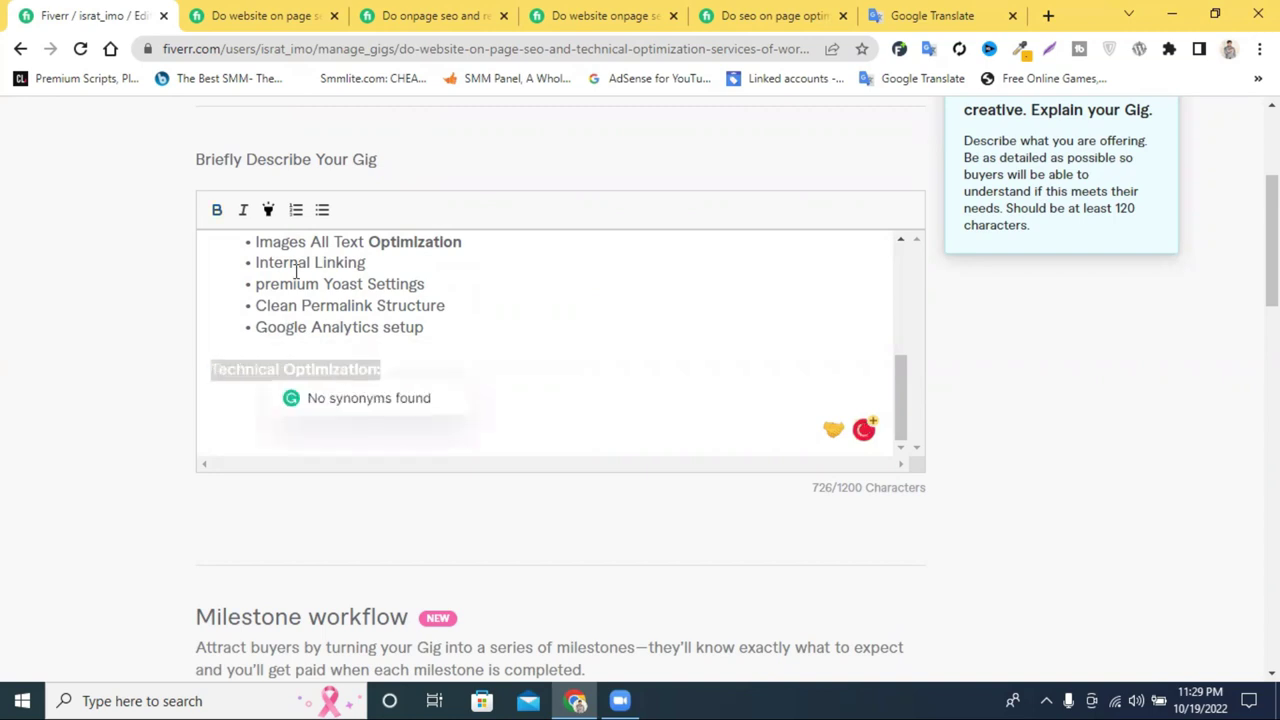
left_click(266, 215)
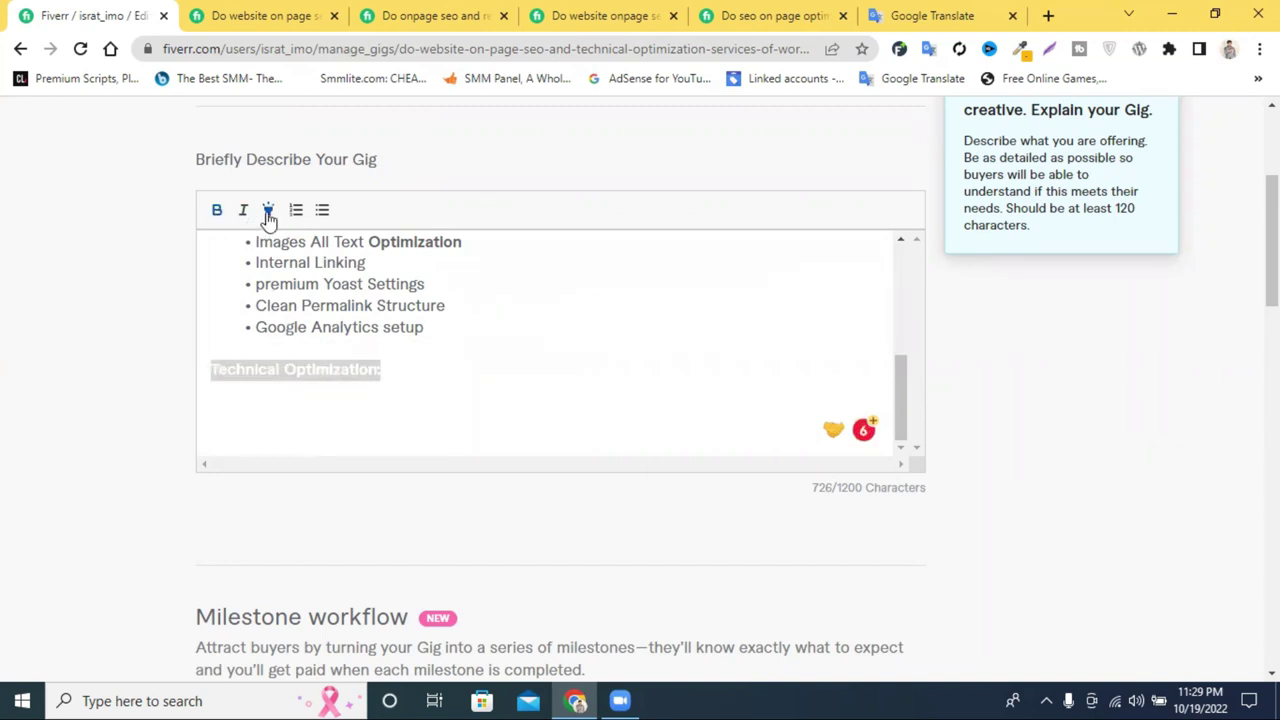
left_click(395, 371)
key("Return")
left_click(323, 210)
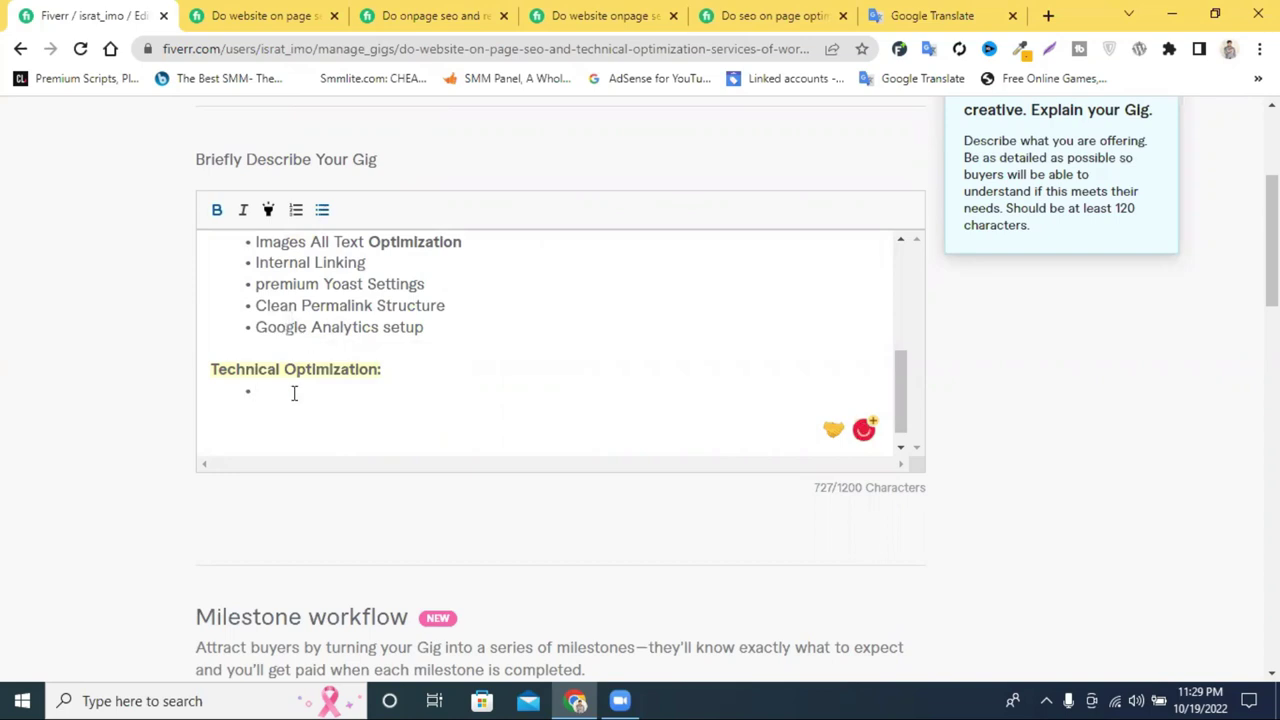
- Look through the open competitor gigs and examine the technical optimization services in the WordPress on-page SEO gig's description
left_click(470, 10)
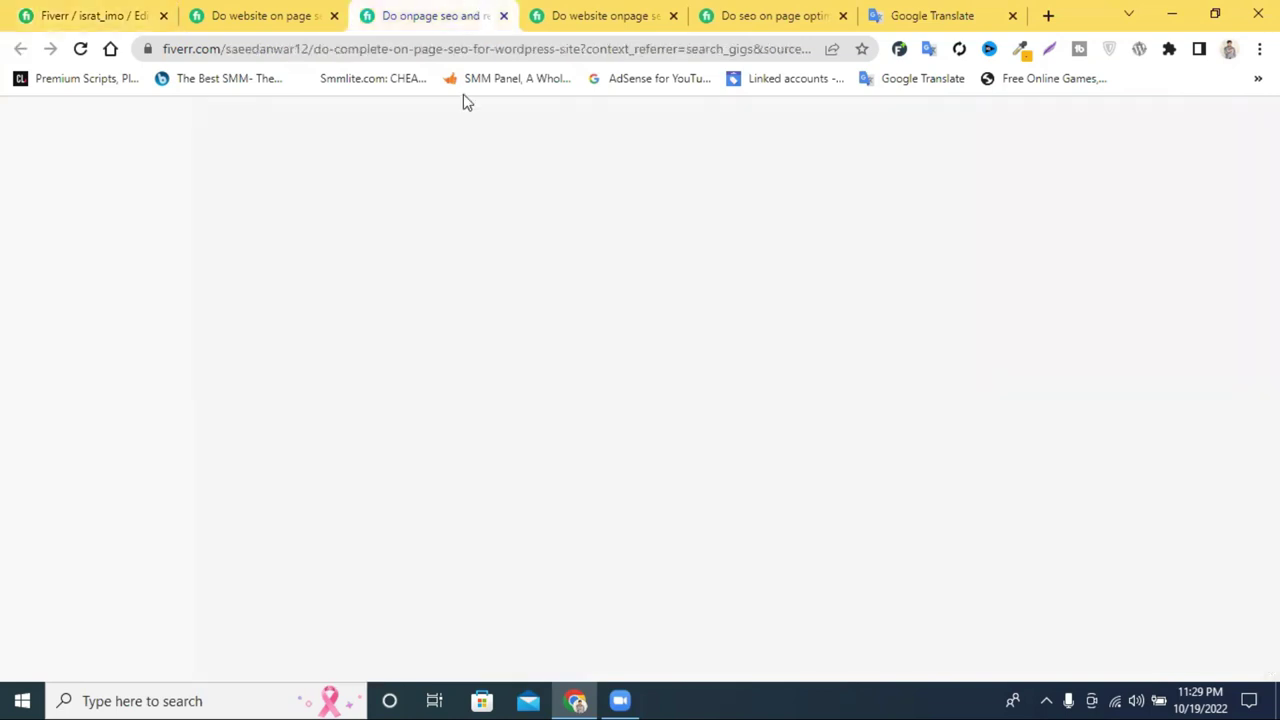
left_click(634, 14)
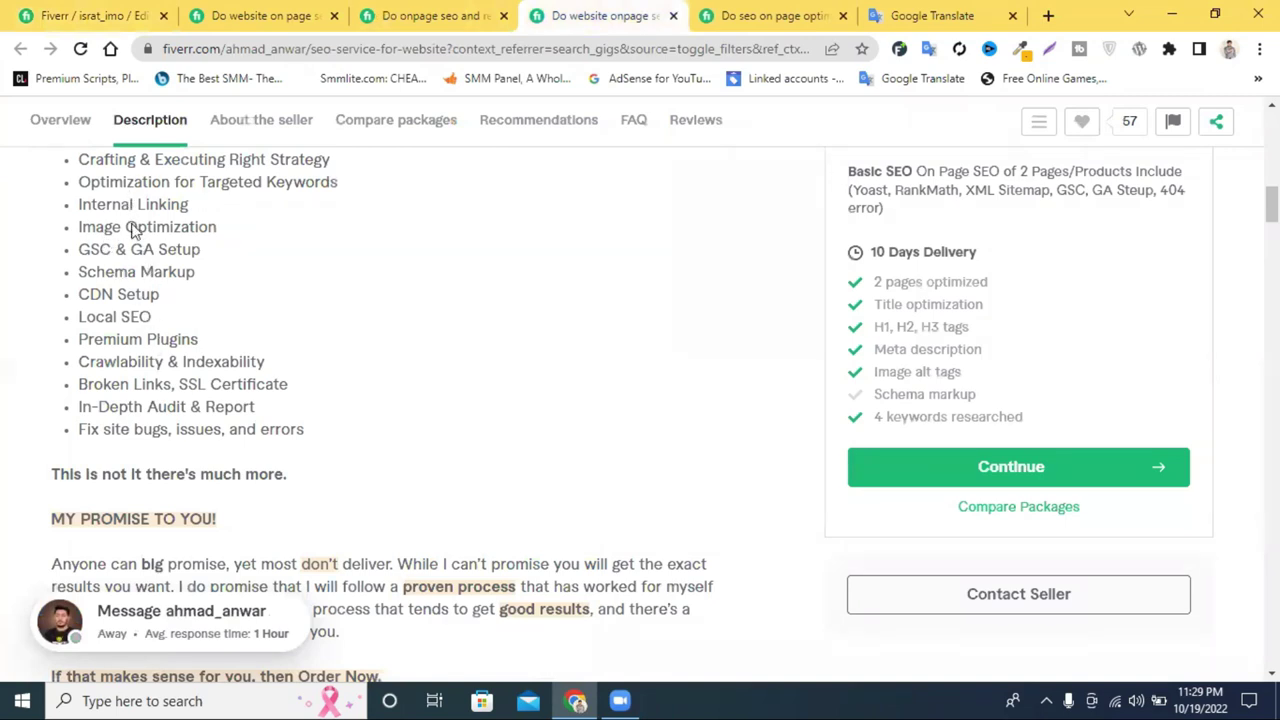
scroll(137, 226, "up", 1)
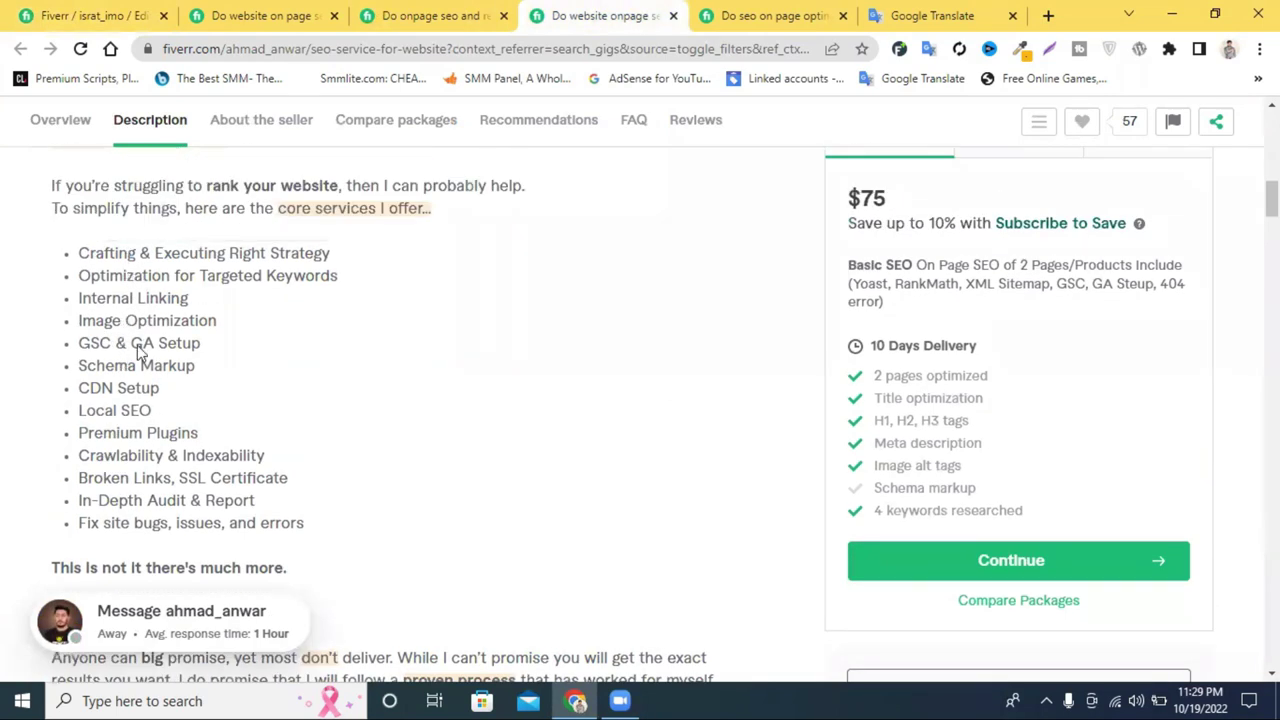
left_click(266, 15)
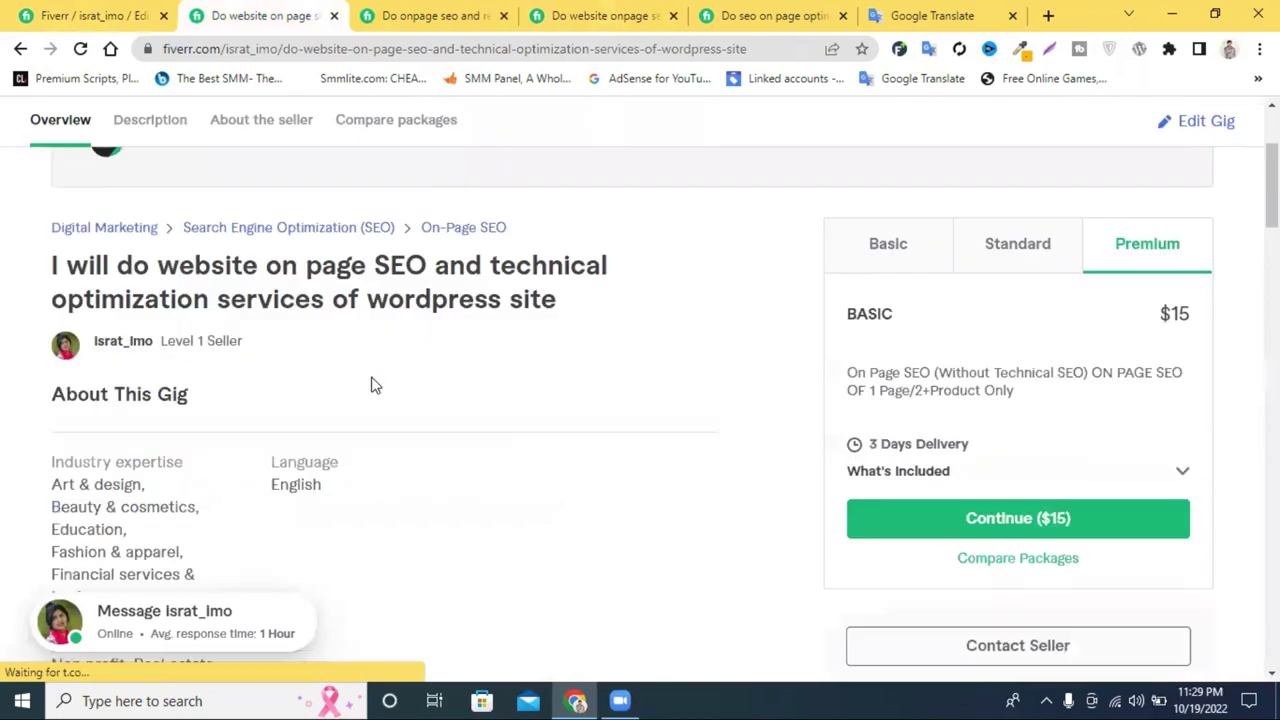
left_click(368, 15)
scroll(416, 302, "up", 10)
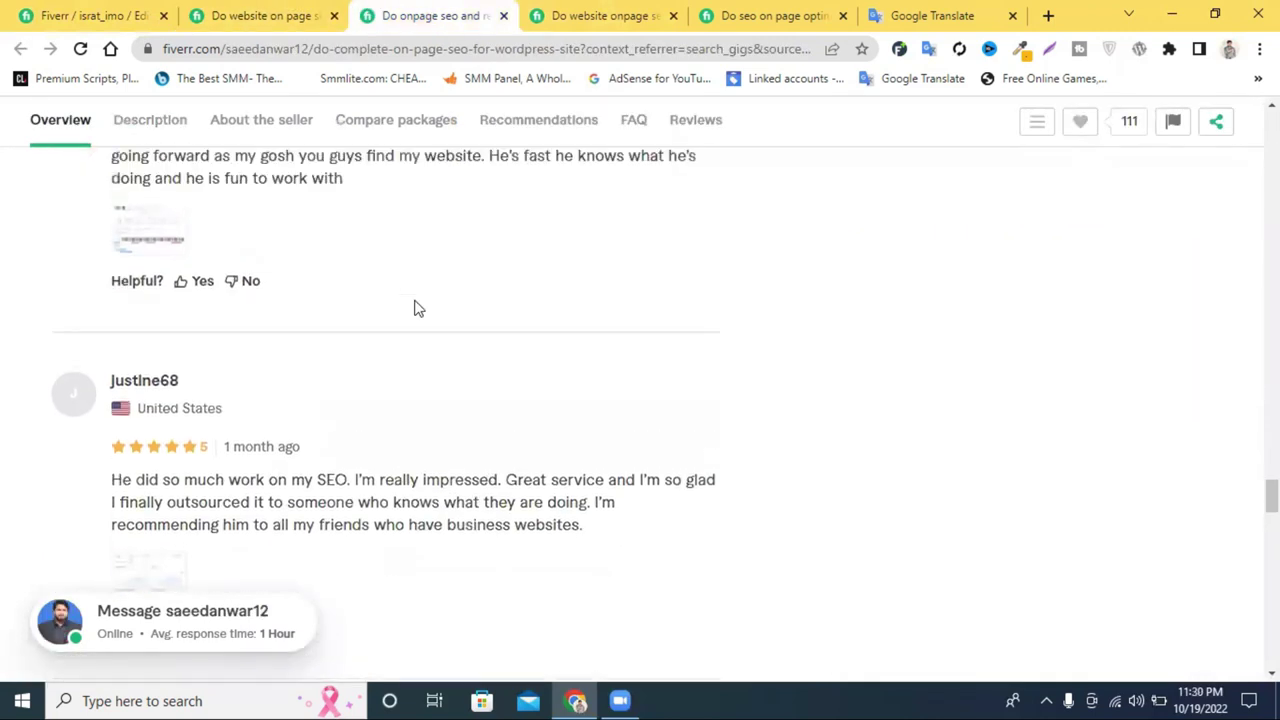
scroll(416, 302, "up", 15)
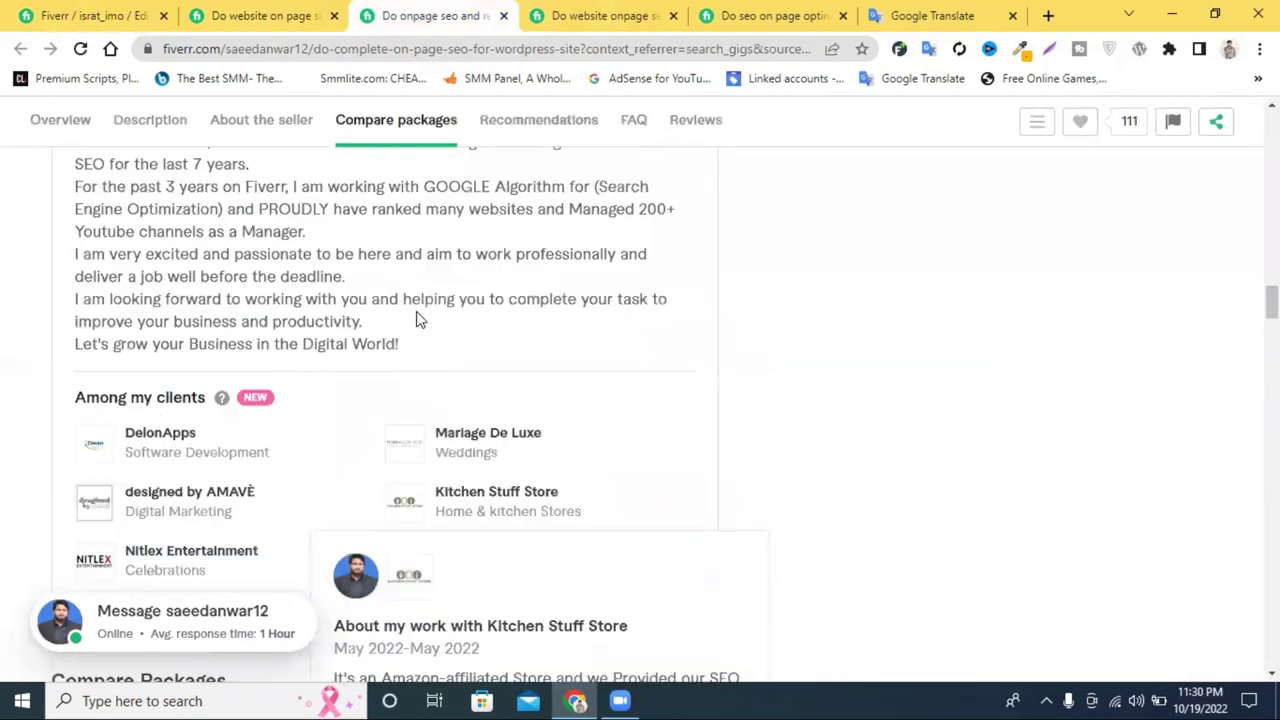
scroll(417, 320, "up", 12)
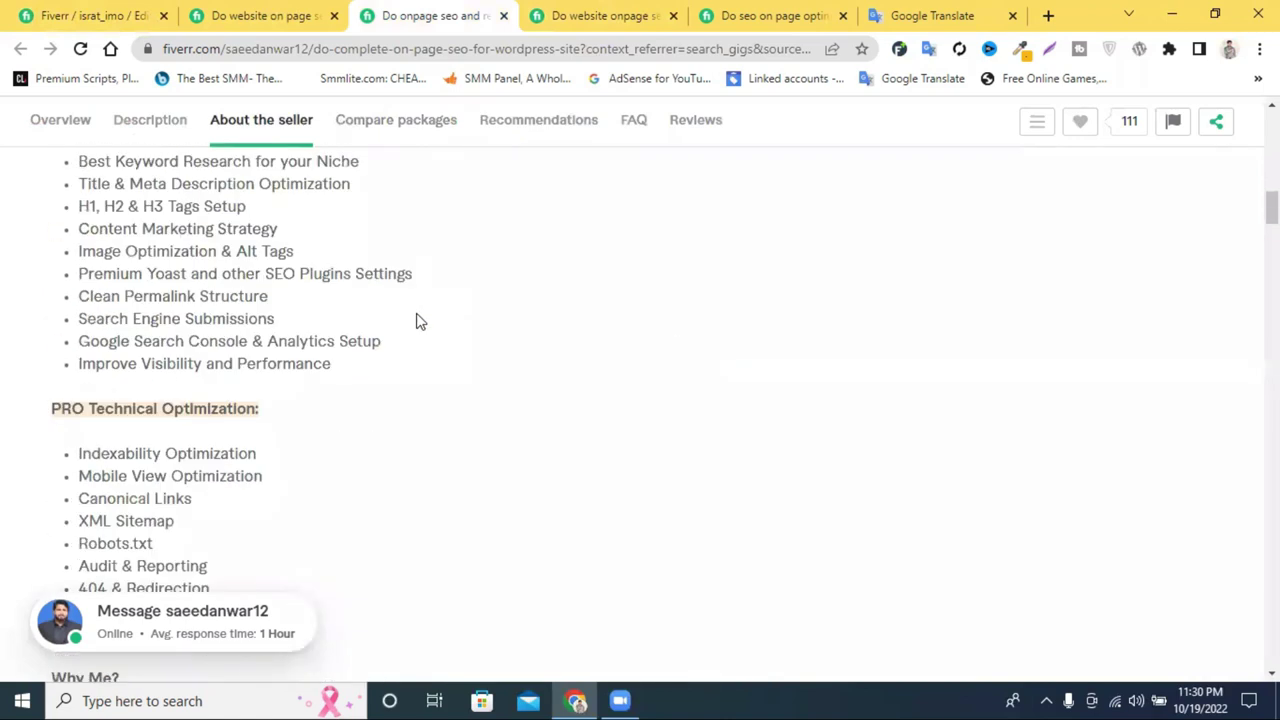
- Copy "Indexability Optimization" from the competitor's PRO Technical Optimization list into the first technical bullet and start another bullet
left_click_drag(280, 460, 88, 456)
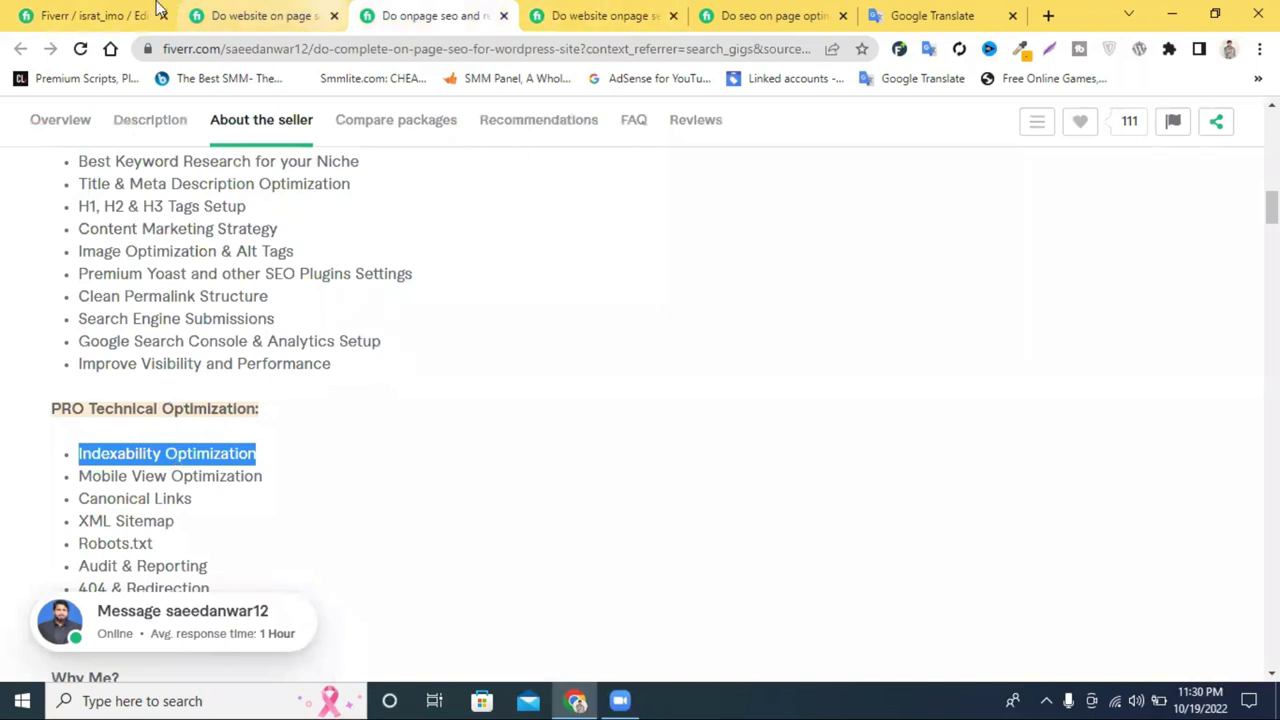
left_click(89, 10)
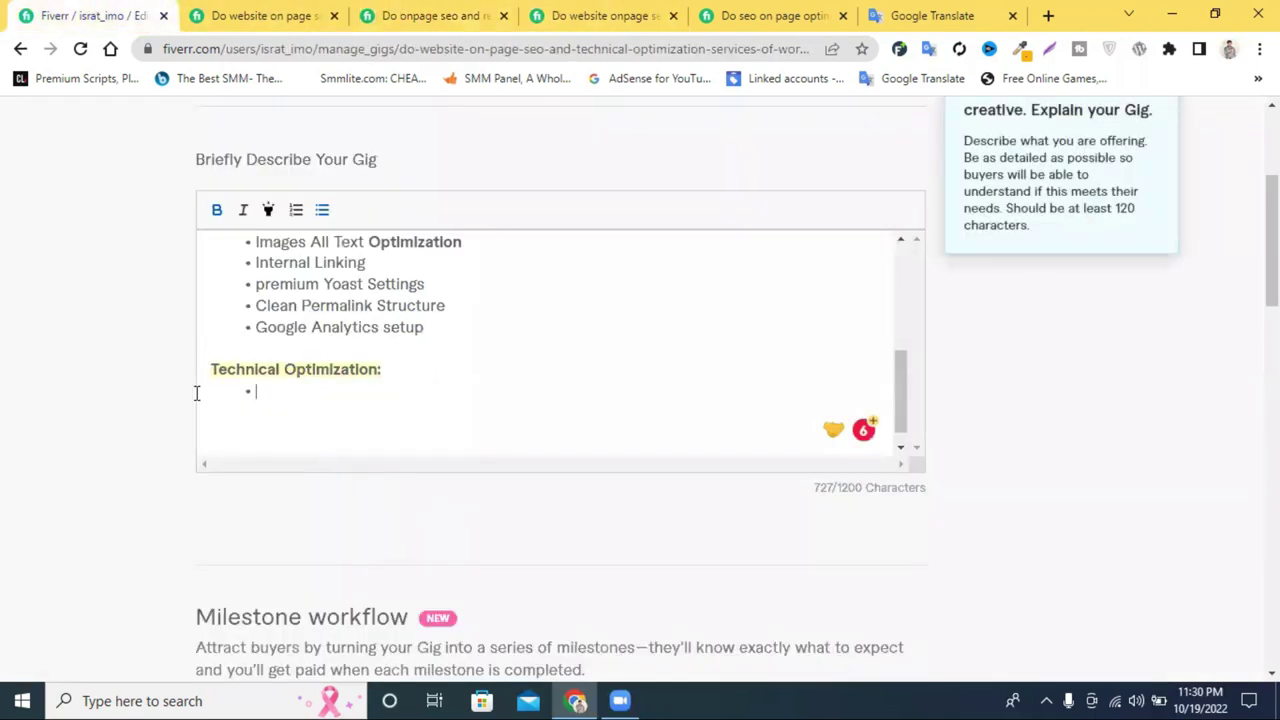
type("Indexability Optimization")
key("Return")
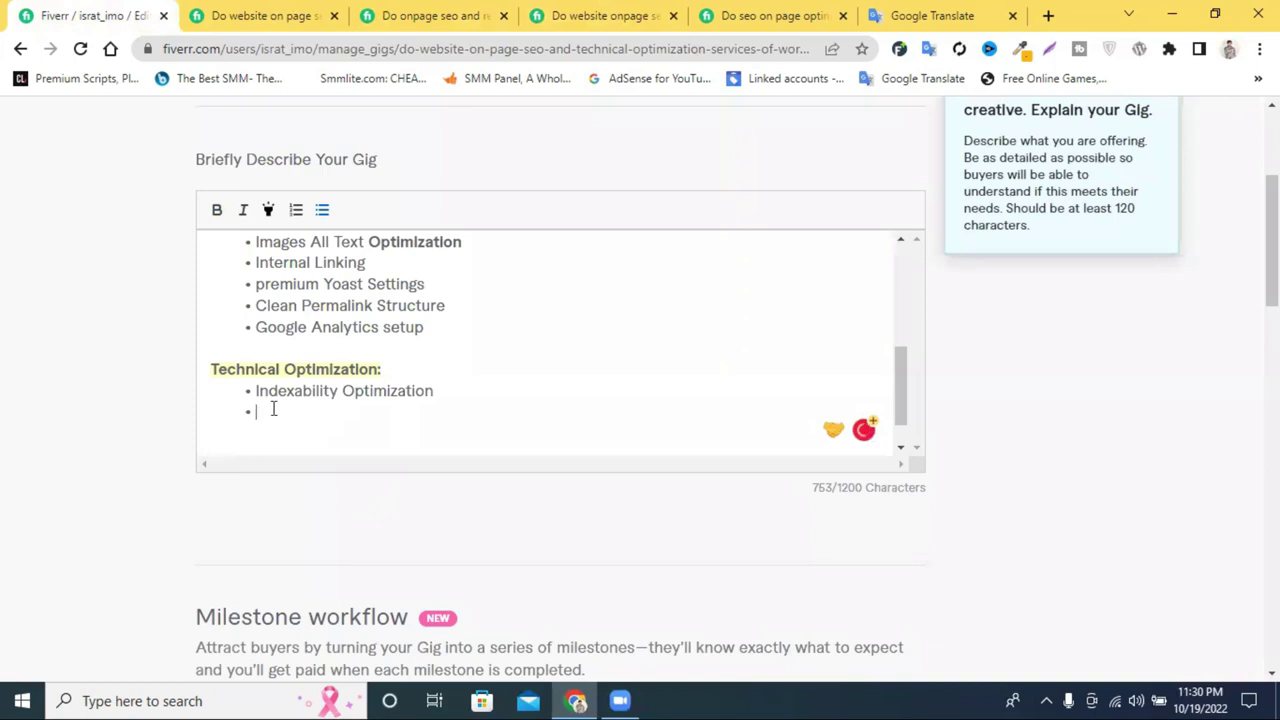
- Examine the remaining items in the competitor gig's PRO Technical Optimization list
left_click(268, 10)
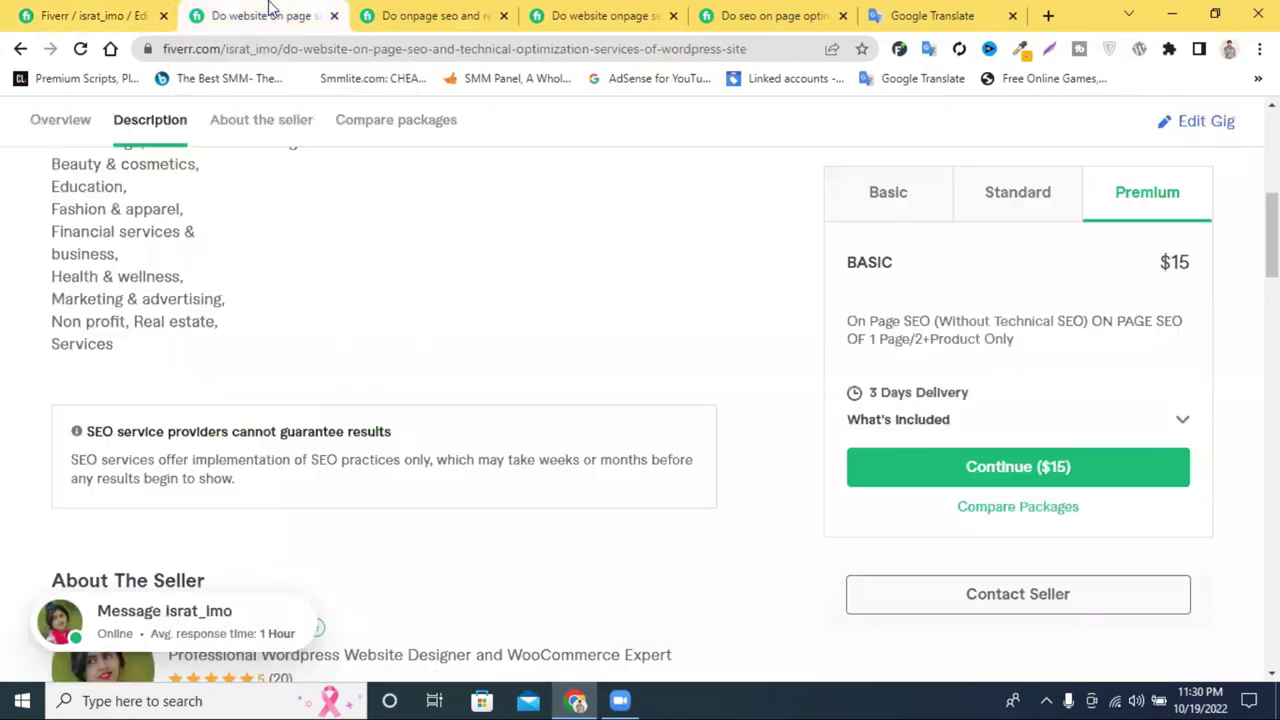
left_click(134, 10)
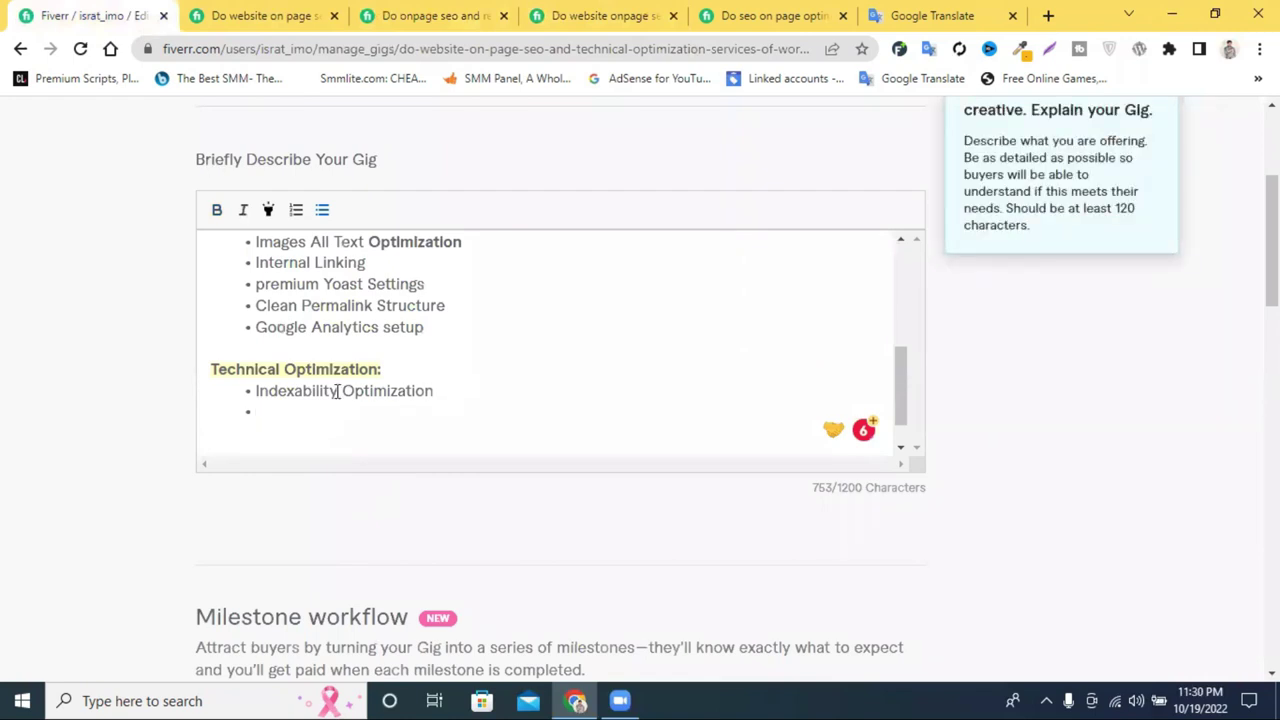
left_click(221, 13)
scroll(221, 276, "up", 3)
key("ctrl+Tab")
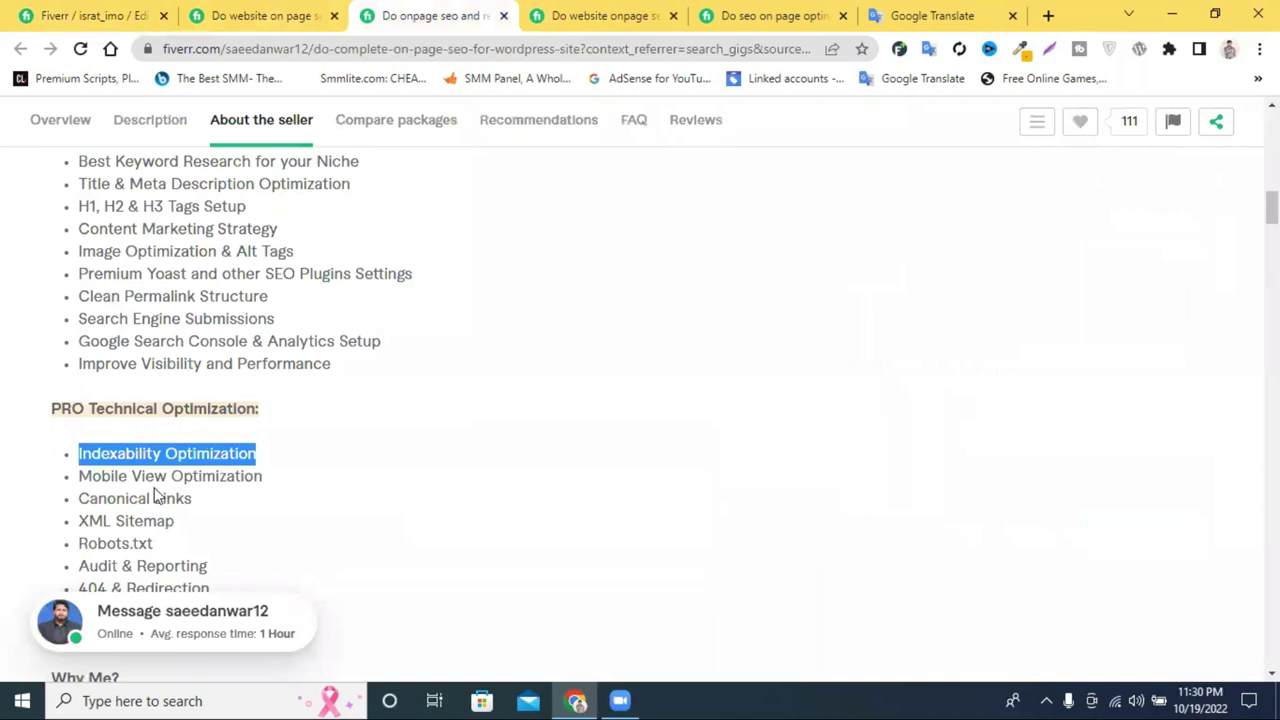
scroll(210, 568, "down", 1)
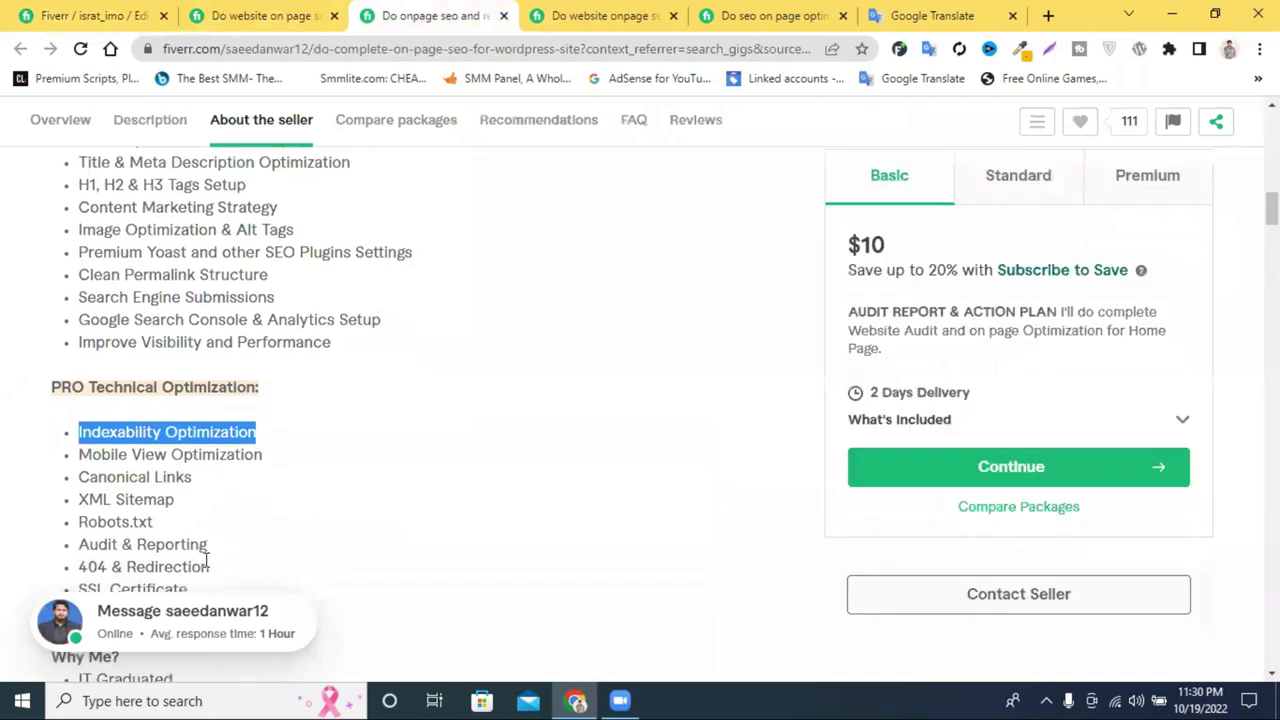
- Enter "Scheme Markup Setup" as the second Technical Optimization bullet and start an empty bullet below it
left_click(130, 12)
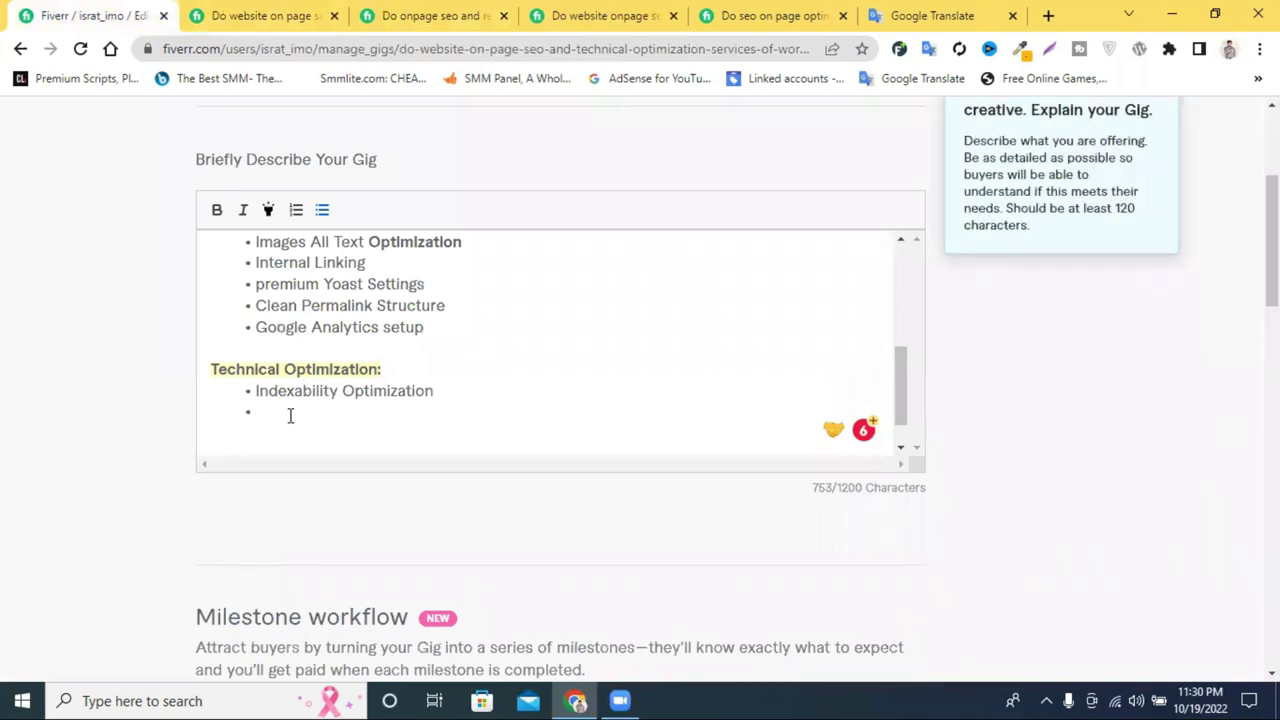
type("Scheme Marku")
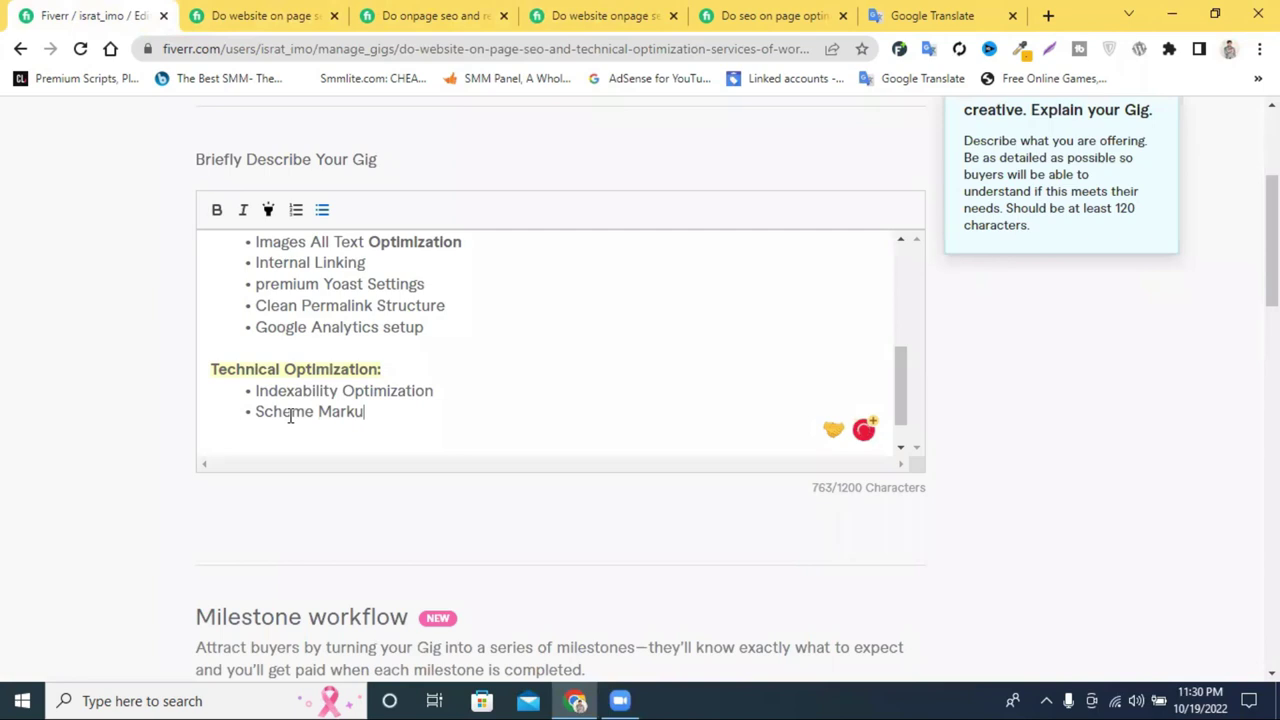
type("p Setup")
key("Return")
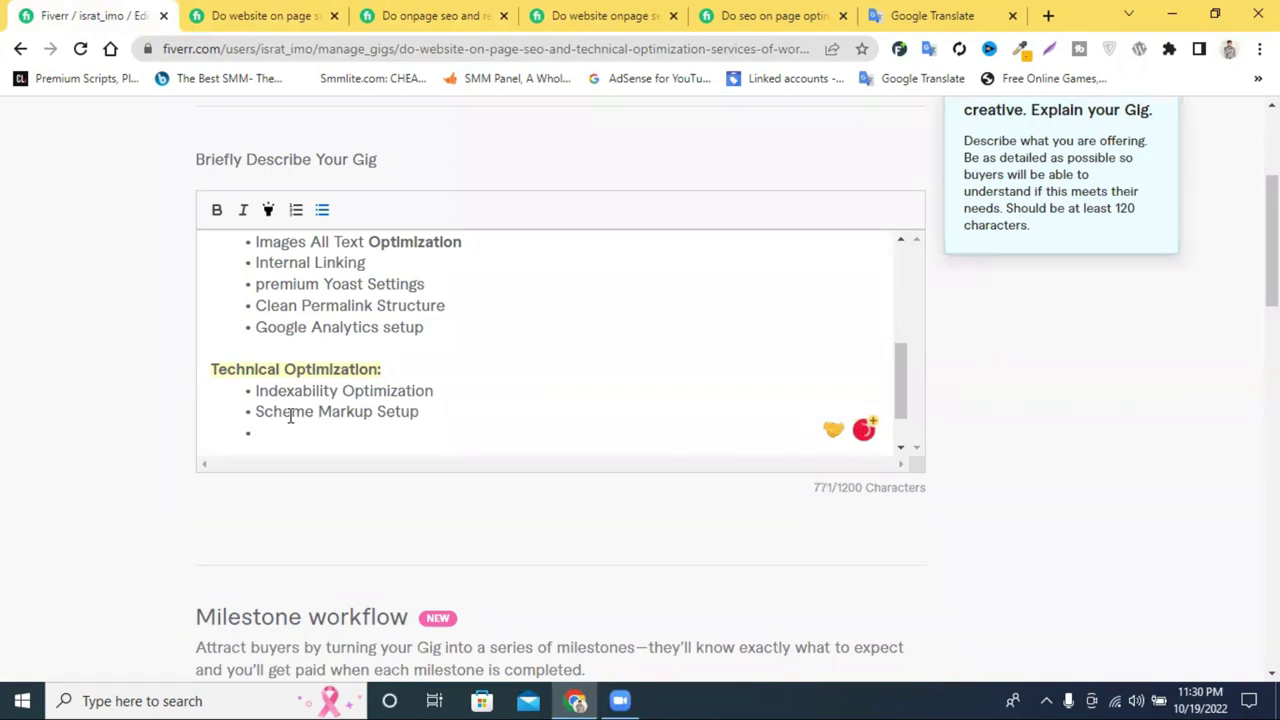
- Add "Canonical Link" and "SSL certificate" as the next Technical Optimization bullets, correcting the spelling of "Canonical"
type("Canoical Link")
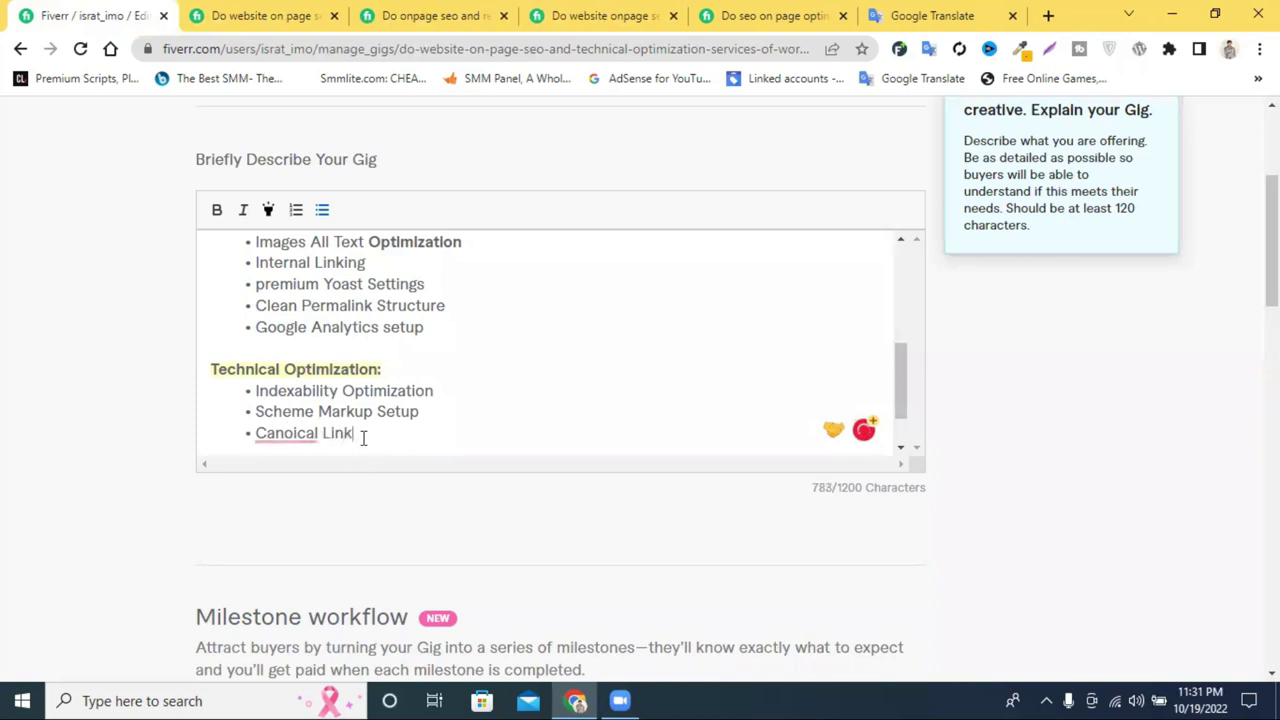
left_click(300, 433)
left_click(298, 468)
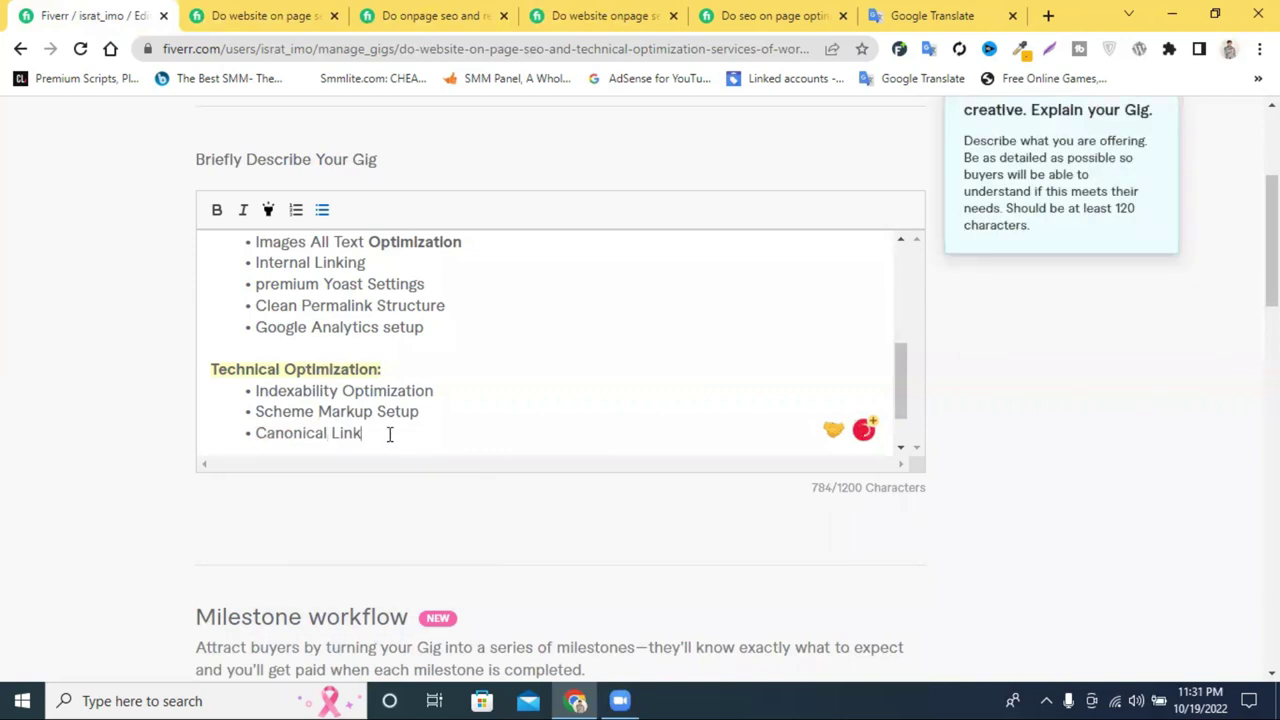
left_click(390, 434)
key("Return")
type("SSL")
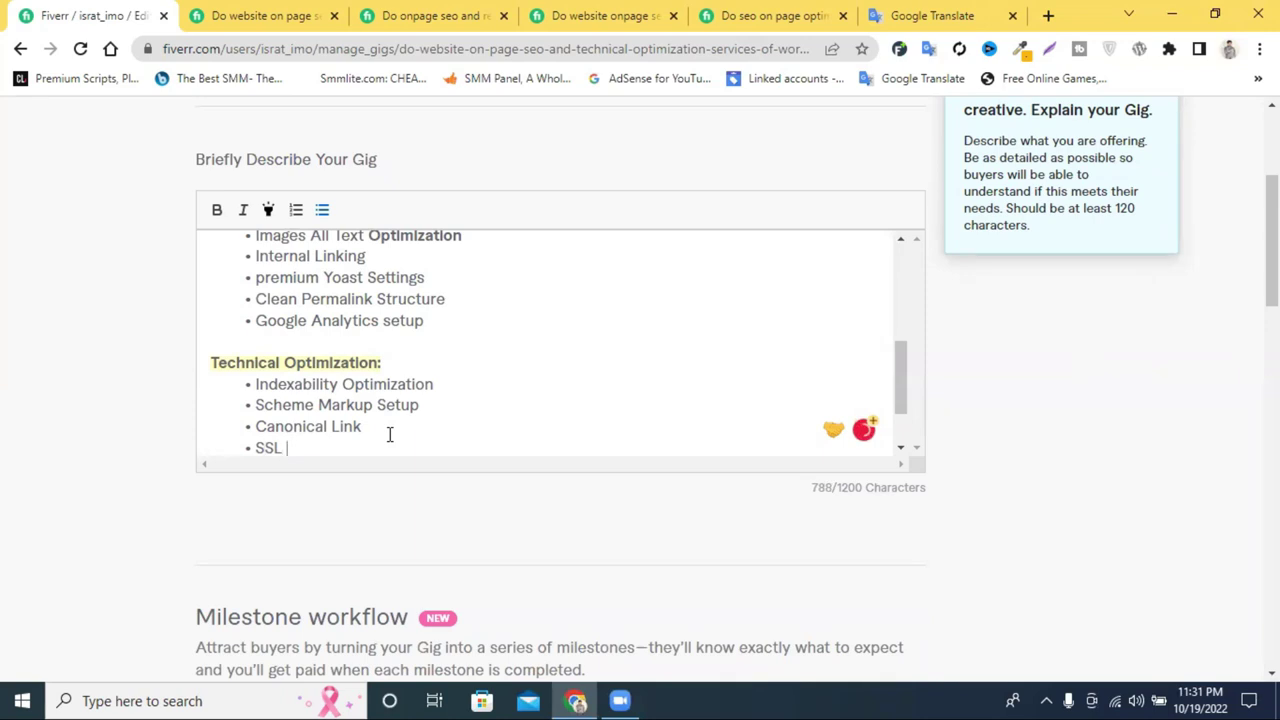
type(" certificate")
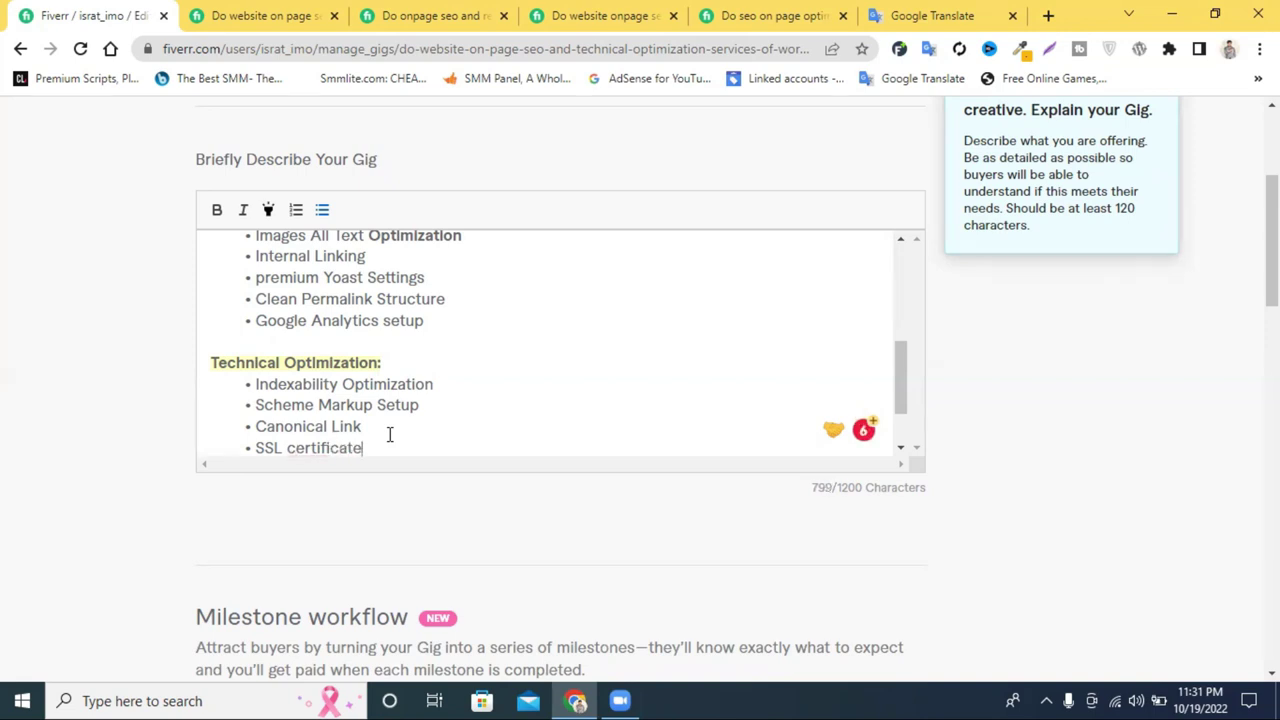
key("Return")
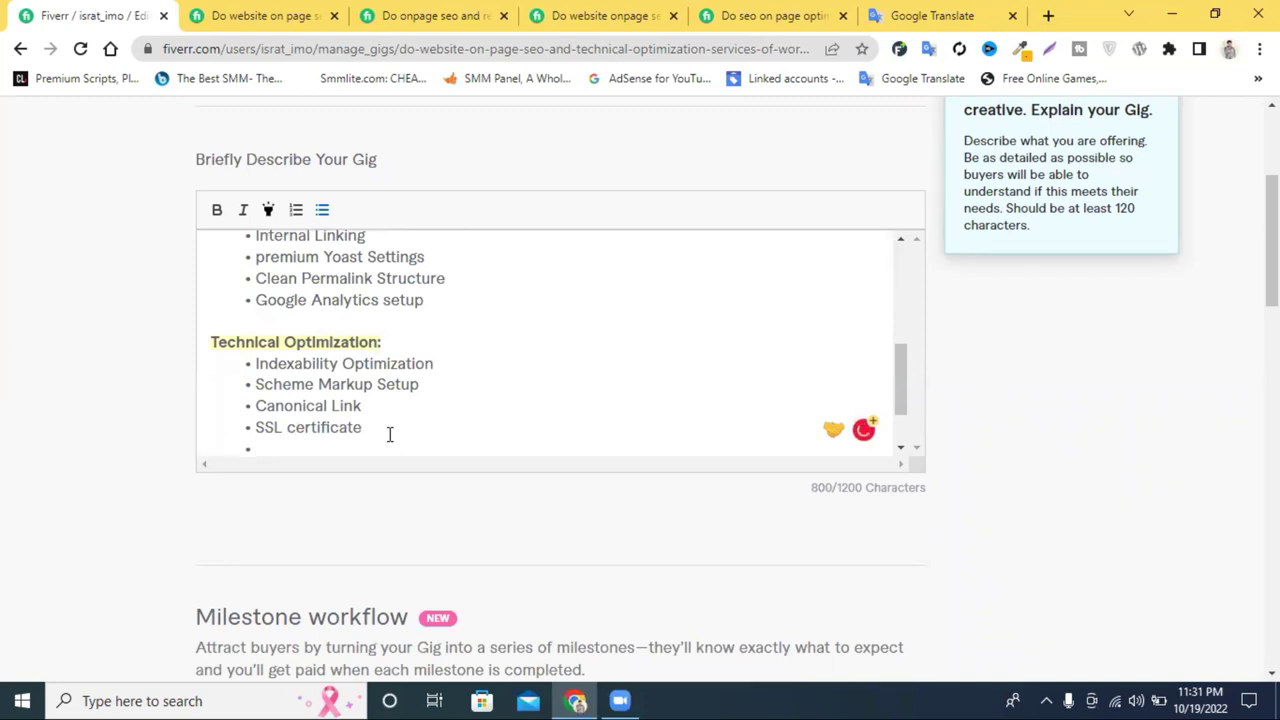
- Enter "XML sitemap" as the next Technical Optimization bullet, correcting its spelling, and start an empty bullet below it
type("X")
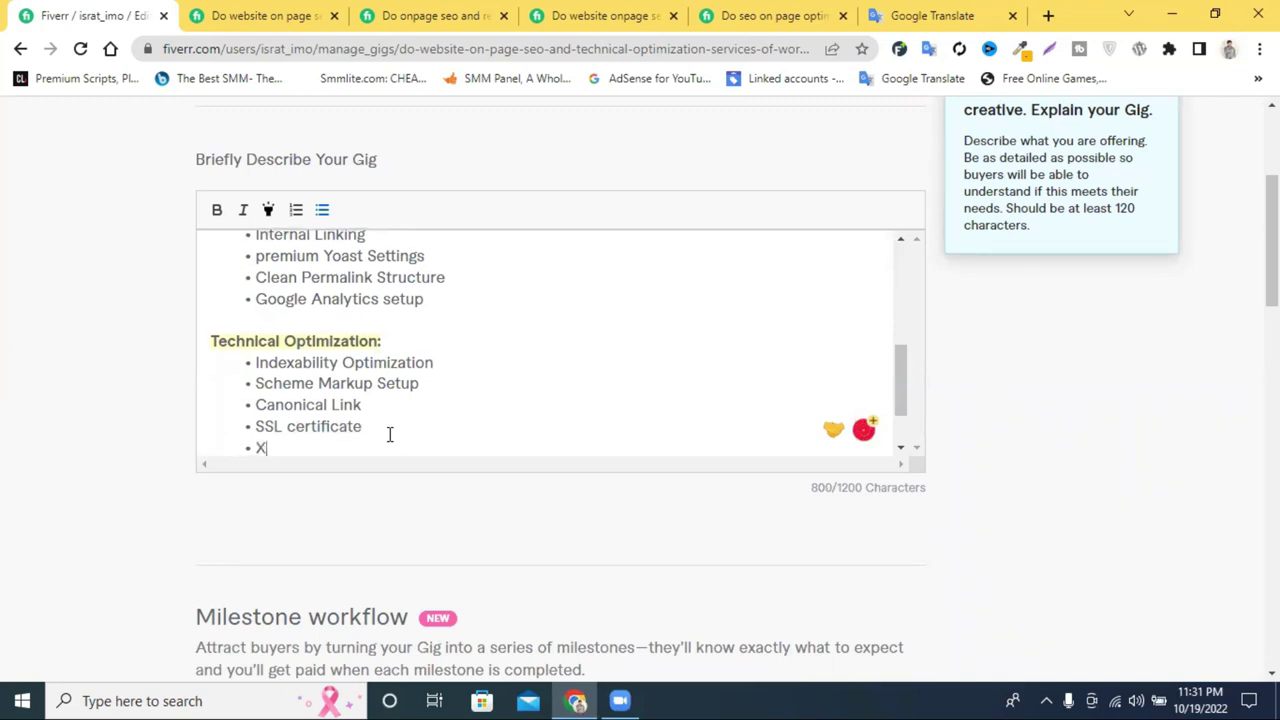
type("ML")
type(" Site")
type(",")
key("BackSpace")
key("BackSpace")
type("Mao")
left_click(401, 434)
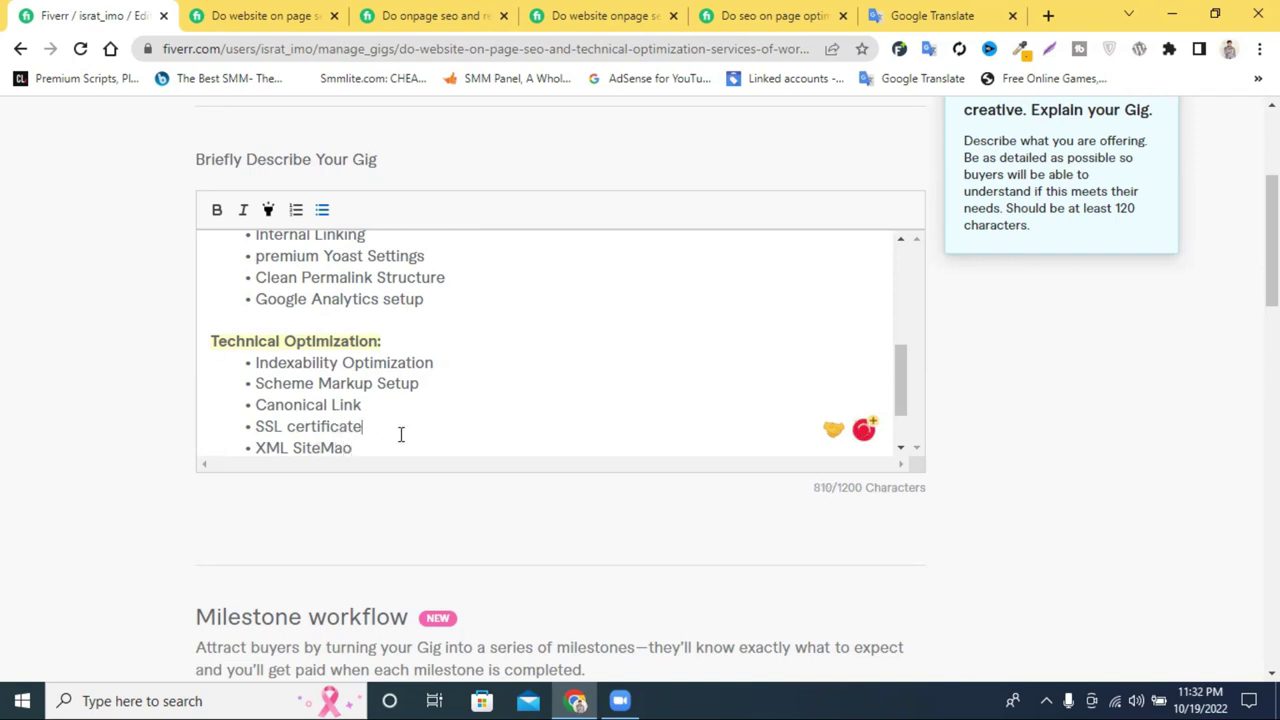
mouse_move(321, 447)
left_click(328, 483)
key("Return")
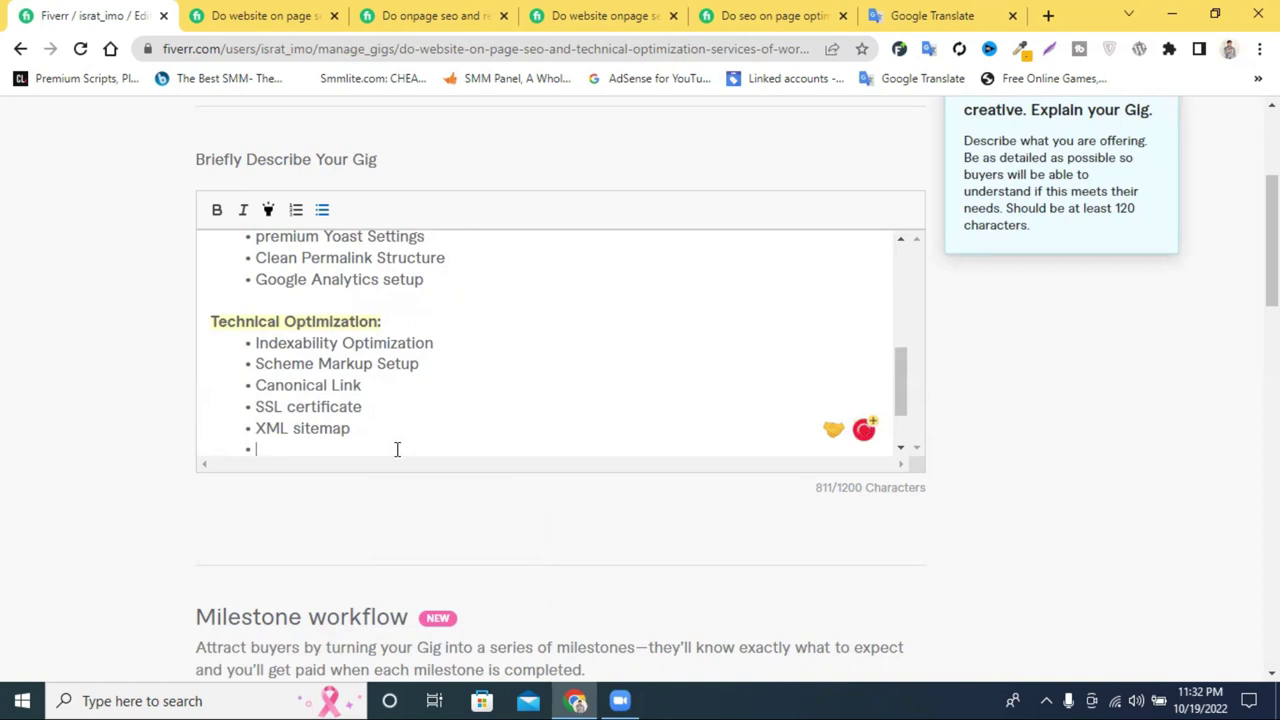
- Enter "404 & Redirection" as the bullet after the XML sitemap item and start another bullet
type("4")
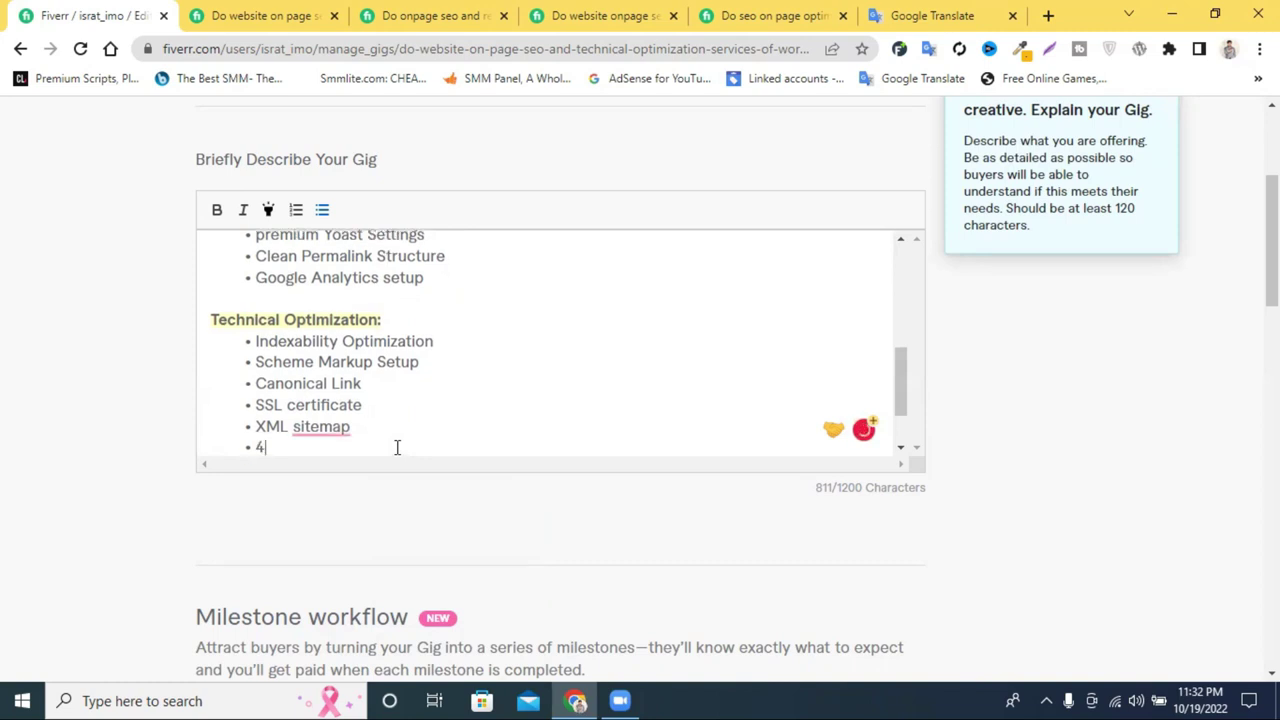
type("04 & Redi")
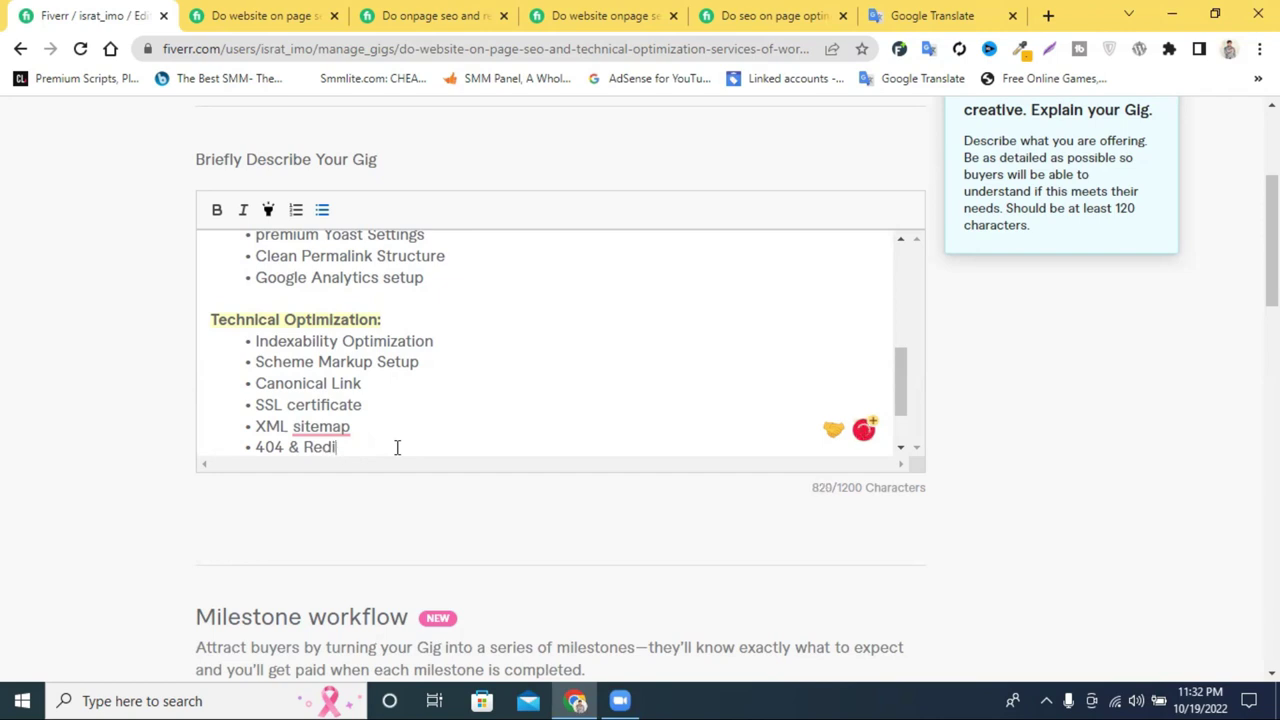
type("rectim")
key("BackSpace")
type("on")
key("Return")
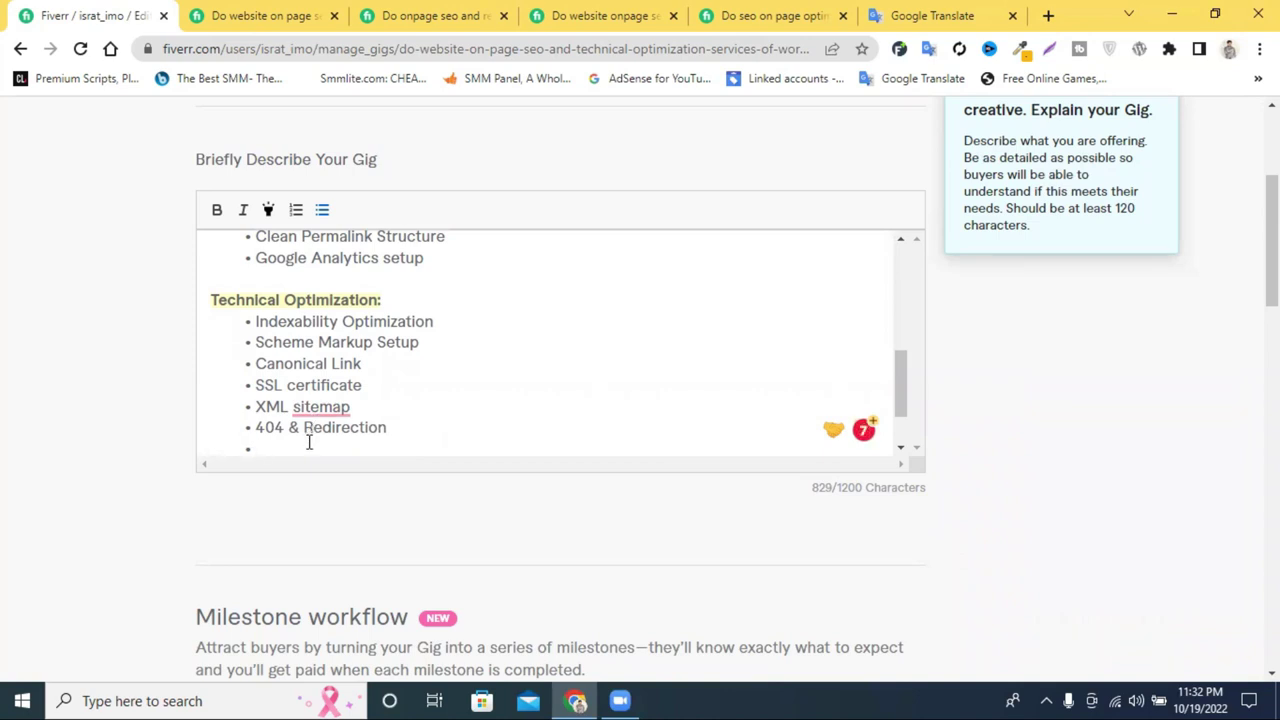
- Enter "Robot, Txt" as the bullet below "404 & Redirection" and start another bullet
type("R")
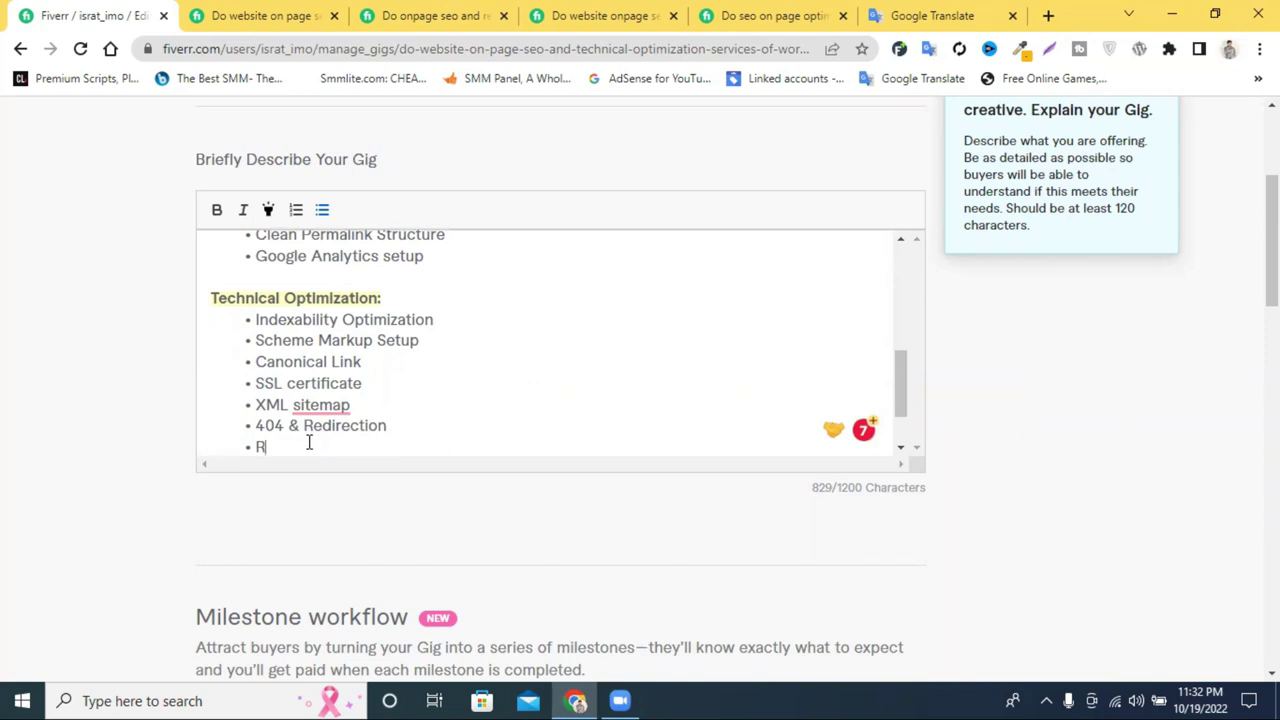
type("o")
type("bot")
type(" .")
key("BackSpace")
key("BackSpace")
type(".")
type(" T")
type("xt")
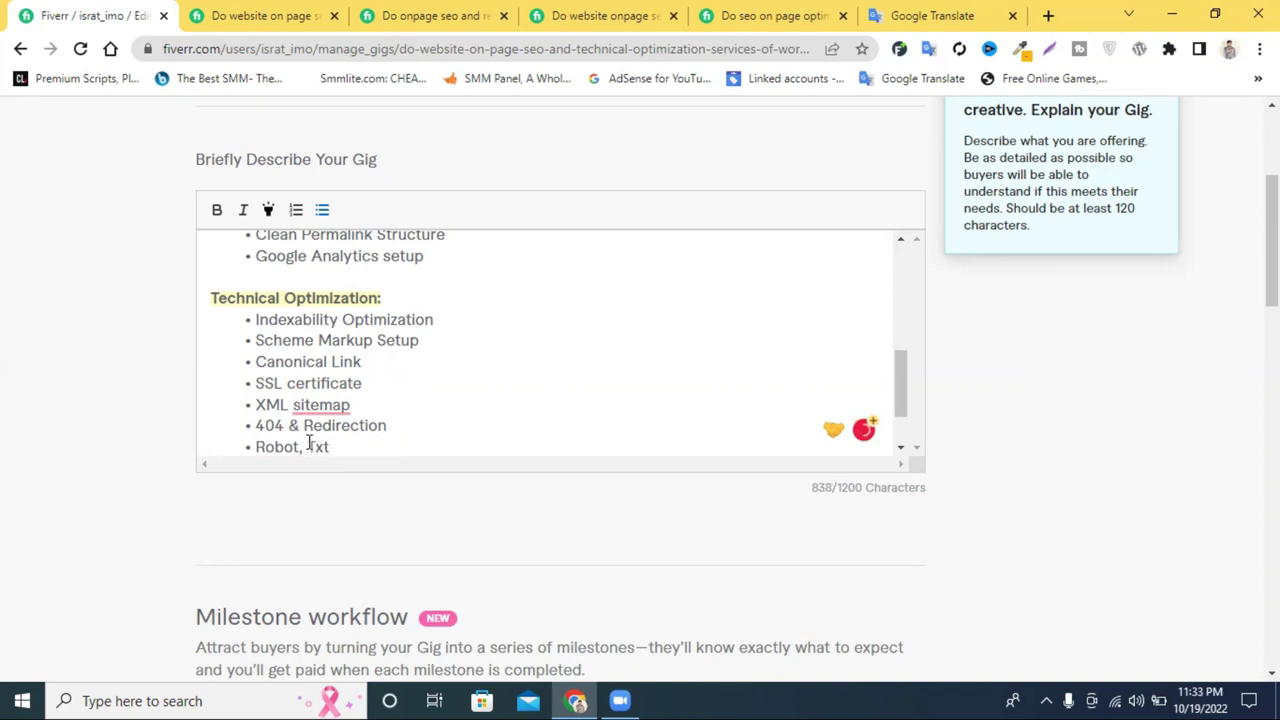
key("Return")
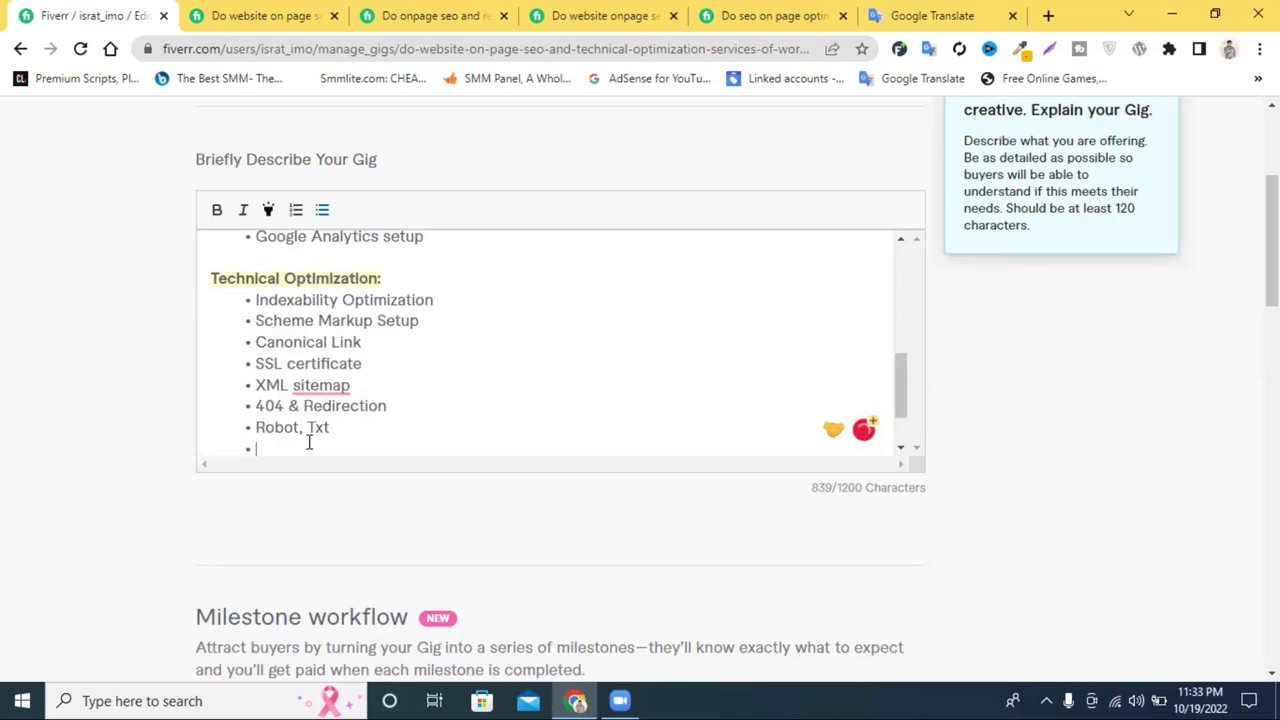
- Enter "Local SEO" as the next bullet in the Technical Optimization list
type("Locasl")
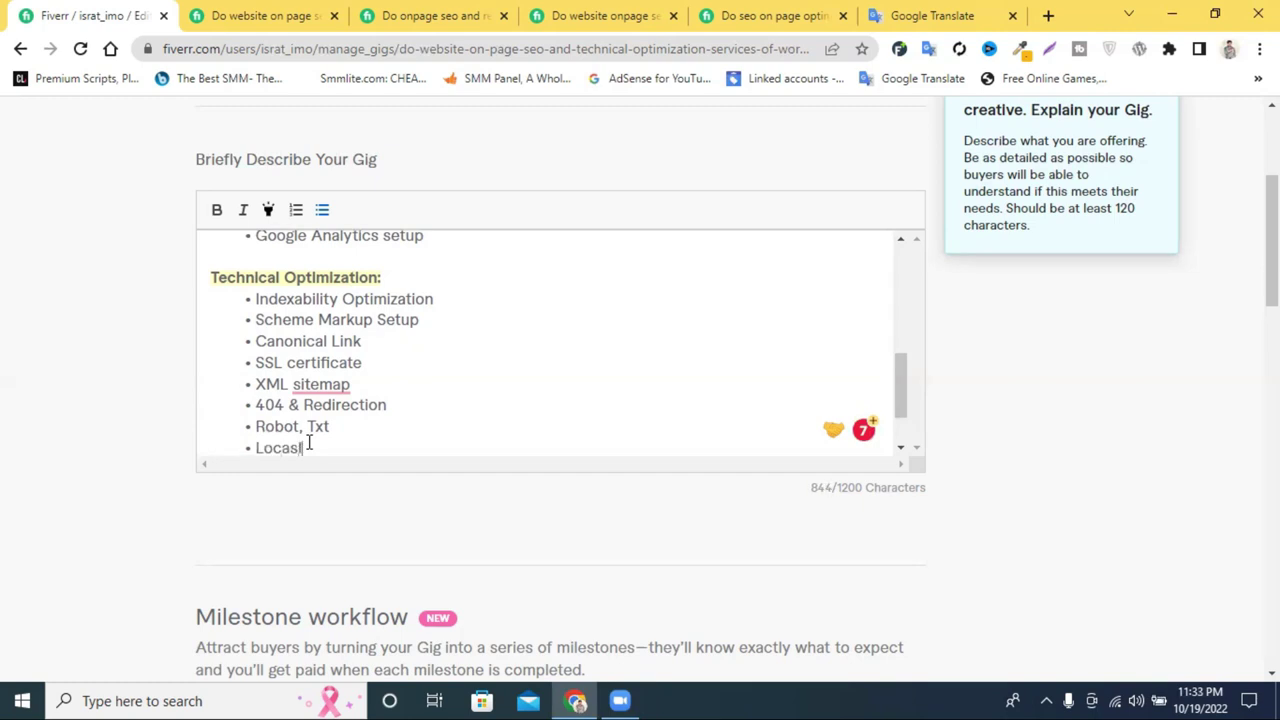
key("BackSpace")
key("BackSpace")
key("BackSpace")
type("l SEO")
scroll(454, 337, "up", 3)
scroll(464, 337, "up", 3)
scroll(463, 366, "down", 10)
scroll(435, 401, "up", 2)
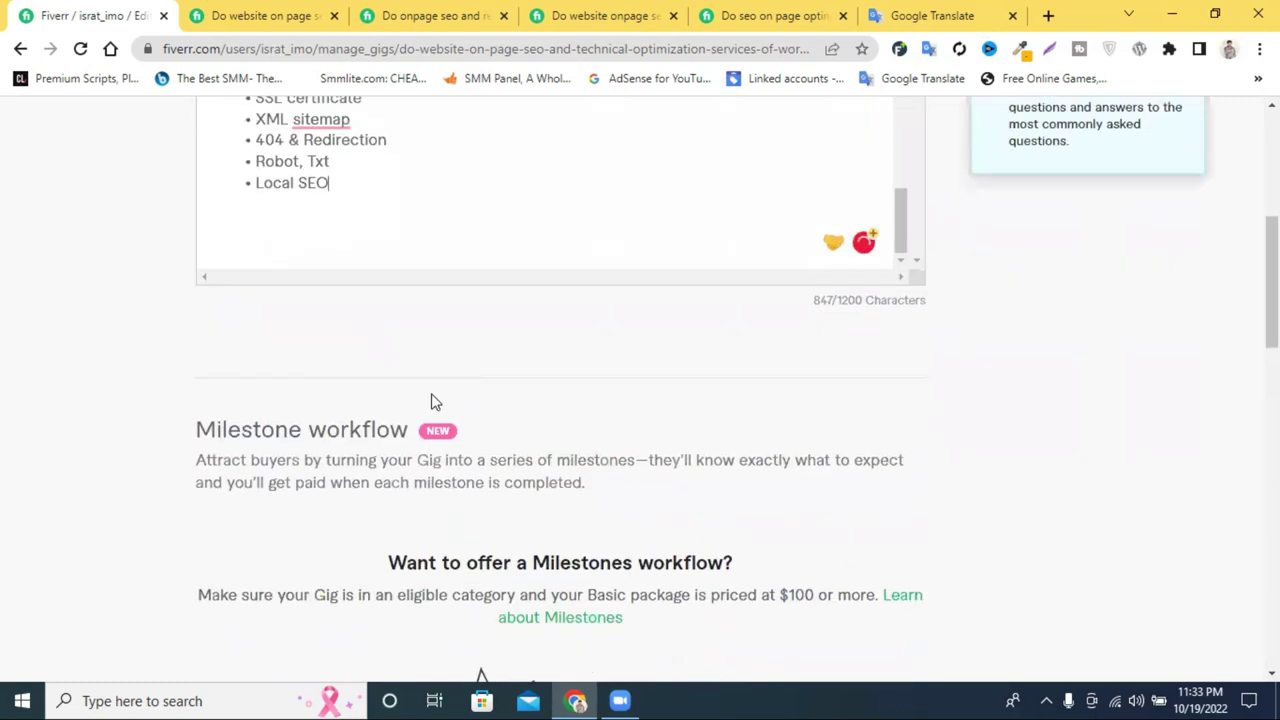
scroll(420, 380, "up", 1)
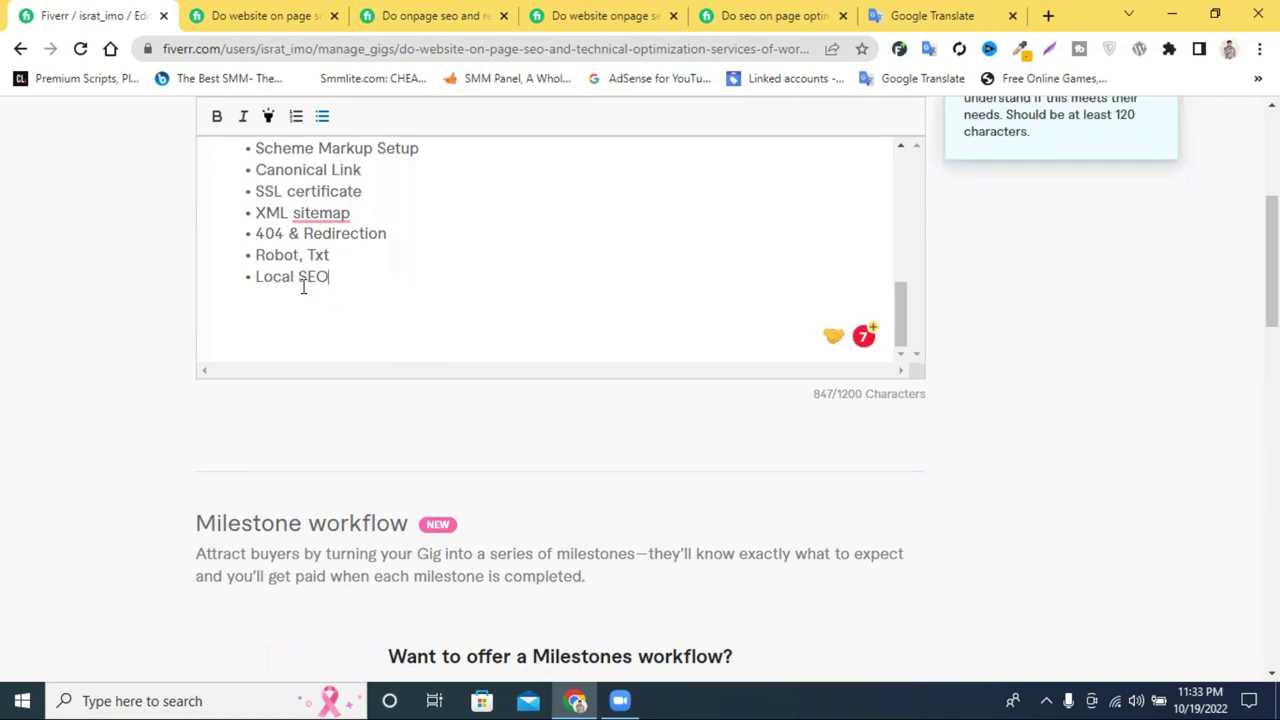
- Add "SEO Audit & reporting" as the bullet below "Local SEO"
key("Return")
type("SEO Au")
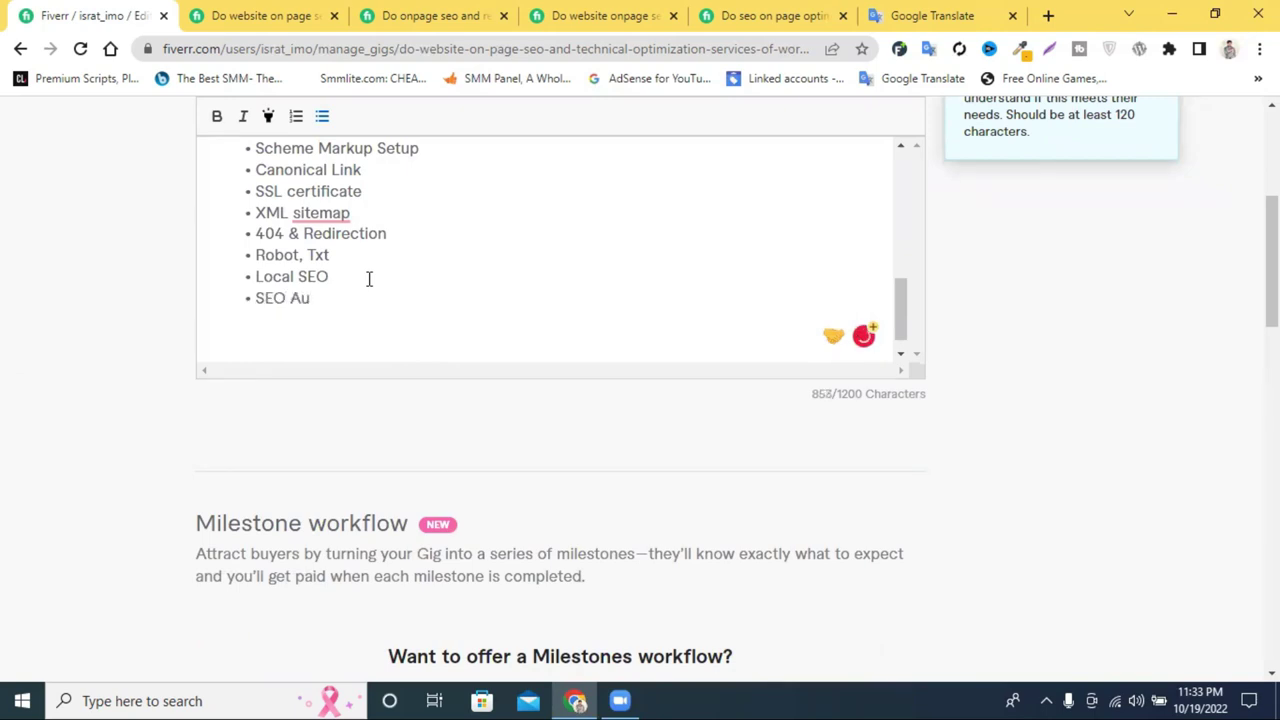
type("dit & reporto")
key("BackSpace")
type("ing ")
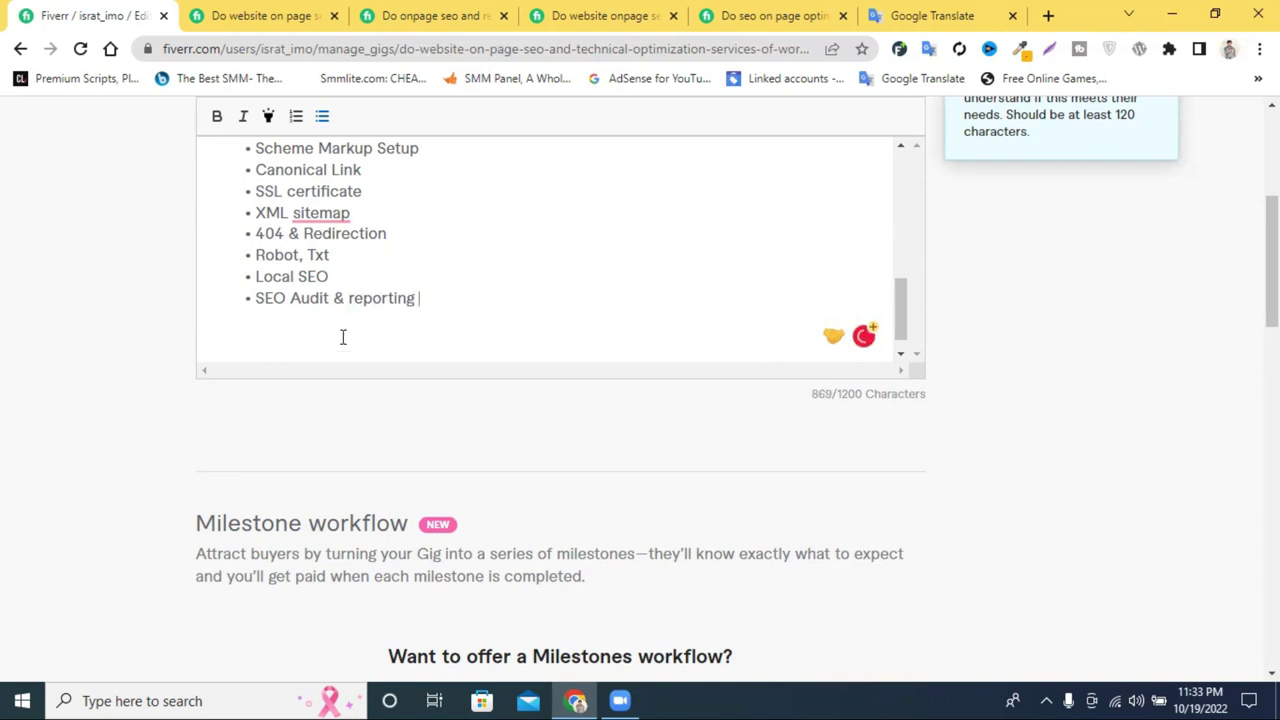
- Add a "Why Me:" heading line below the Technical Optimization list, separated from it by a blank line
type("Why")
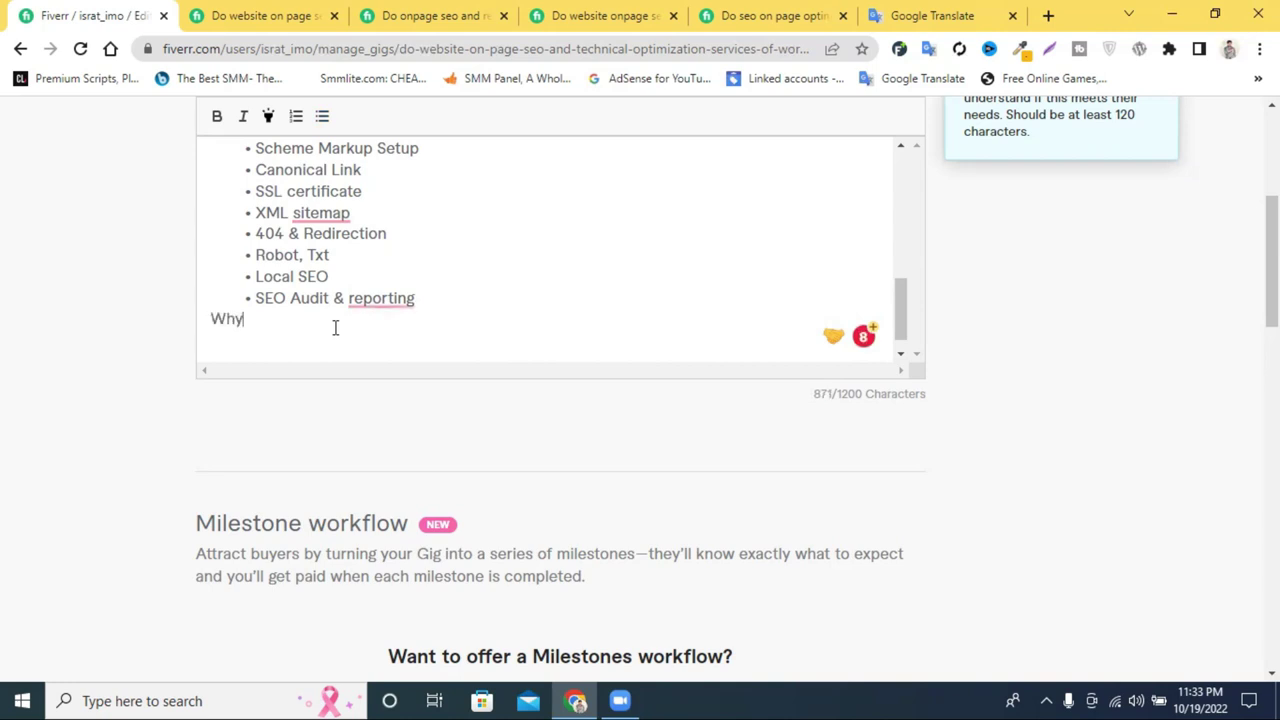
type(" Me:")
left_click(211, 320)
key("Return")
scroll(309, 320, "down", 1)
left_click(307, 301)
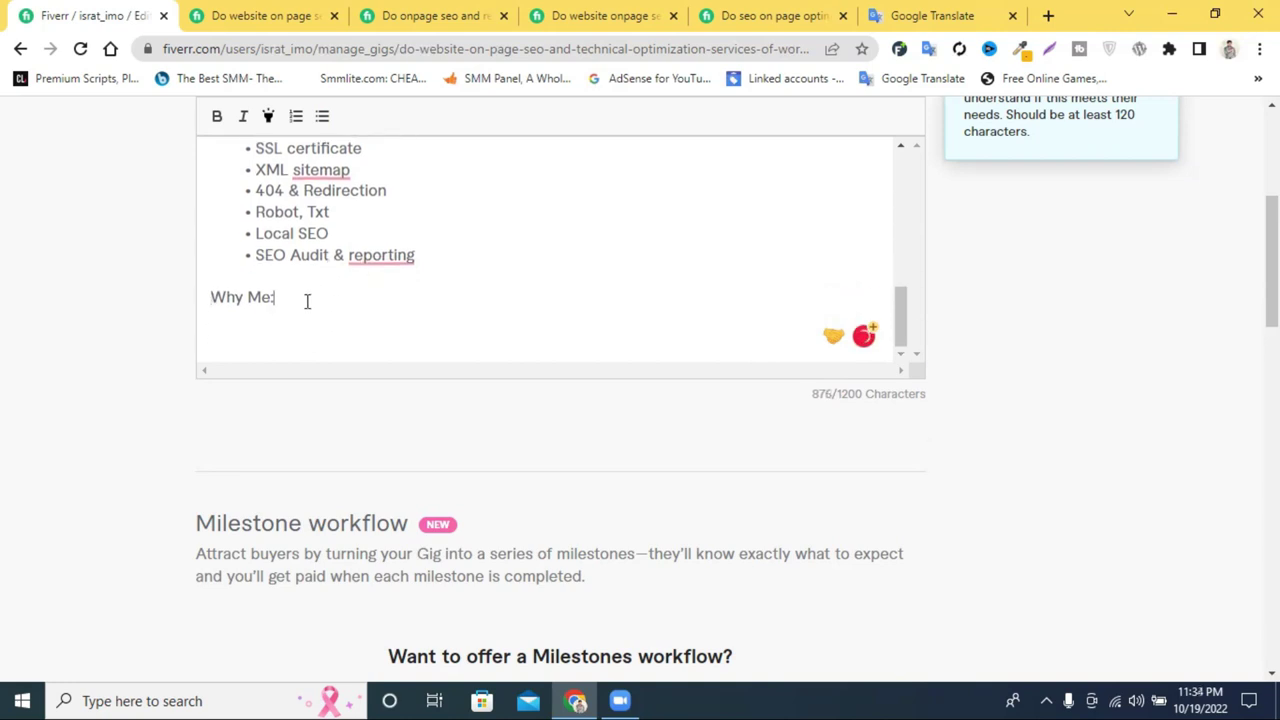
- Make the "Why Me:" heading bold and highlighted
left_click_drag(307, 301, 212, 296)
left_click(216, 117)
left_click(309, 318)
left_click_drag(304, 300, 2, 314)
left_click(268, 116)
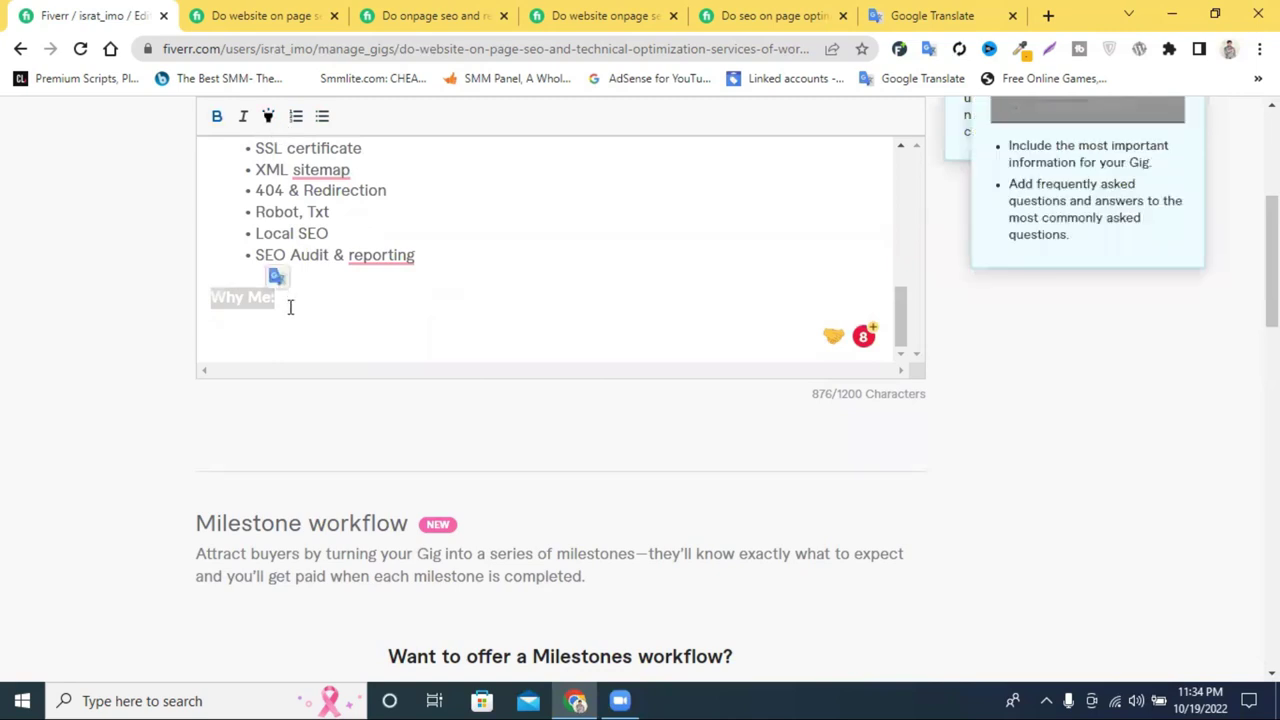
left_click(287, 305)
- Start a numbered list under "Why Me:" with "4 years" as plain text, removing its bold and highlight formatting
key("Return")
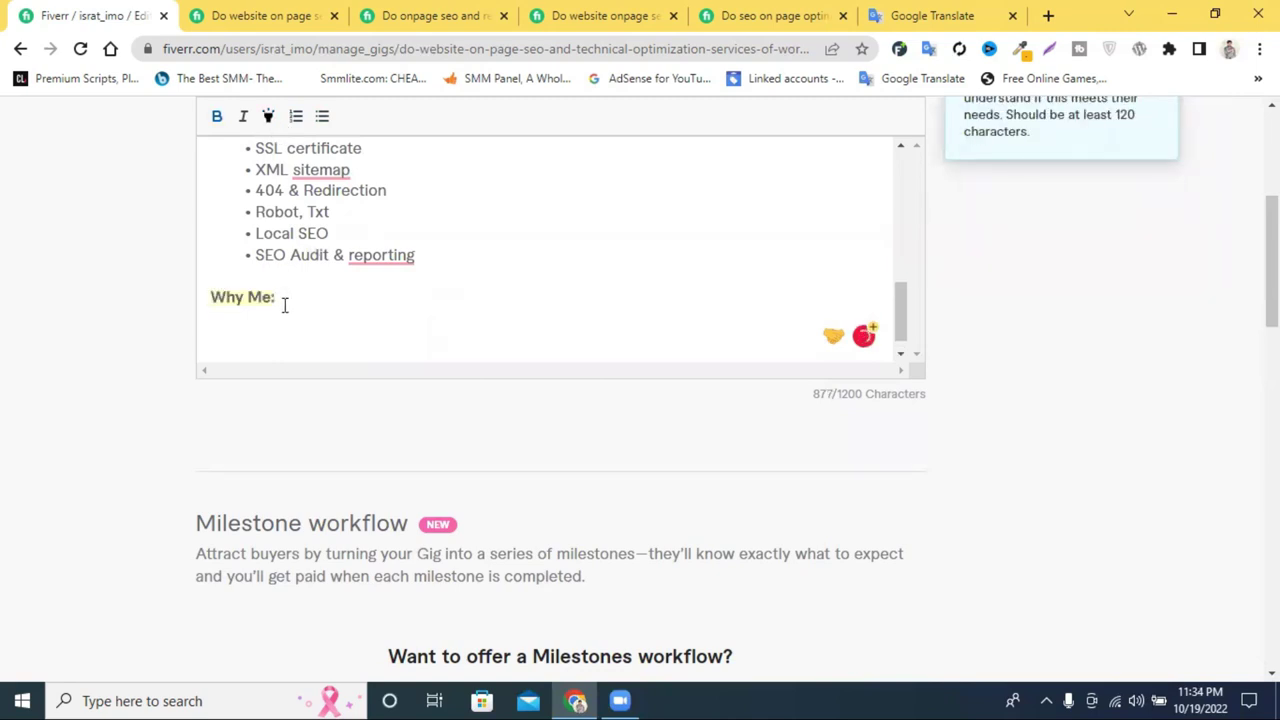
left_click(297, 118)
type("4 years")
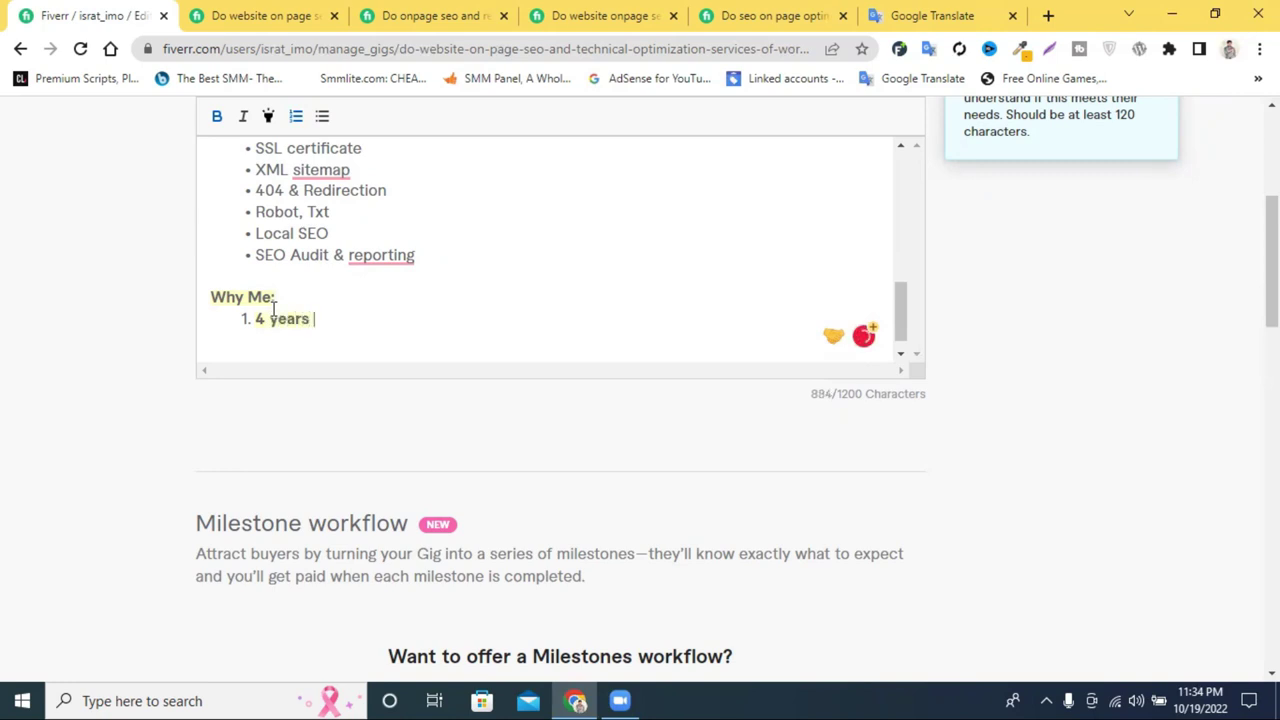
left_click_drag(338, 320, 240, 320)
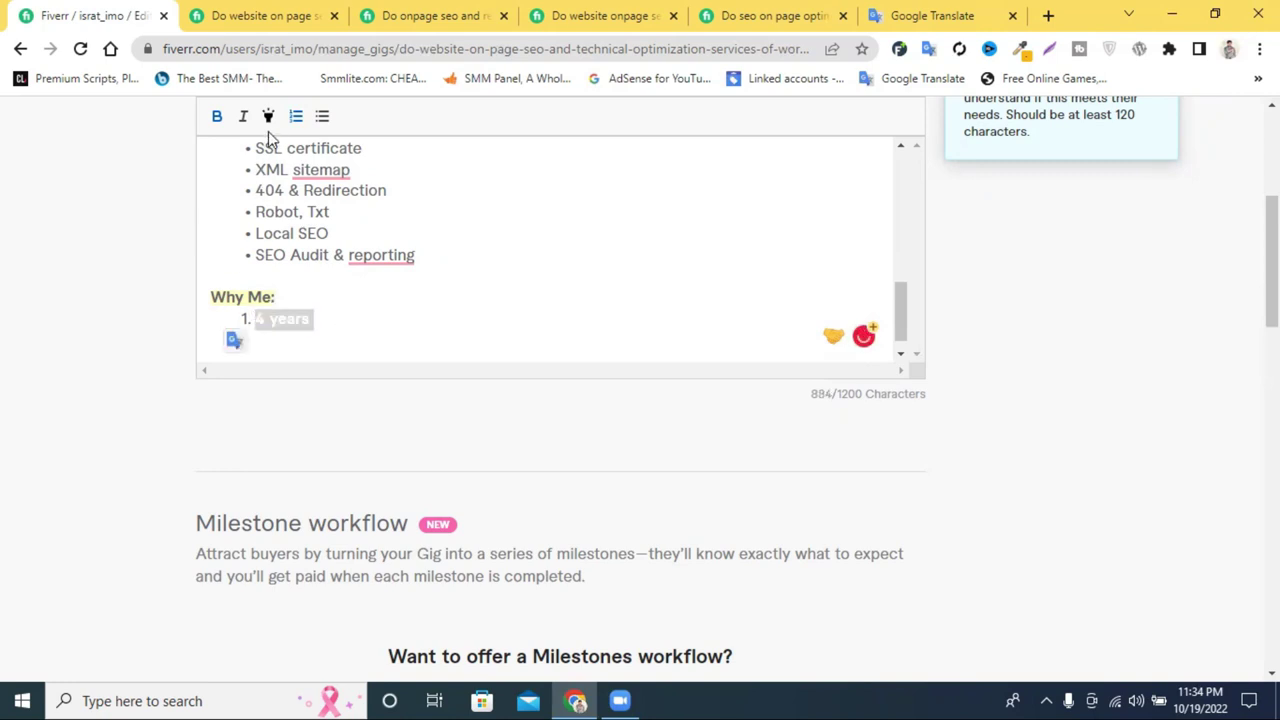
left_click(217, 118)
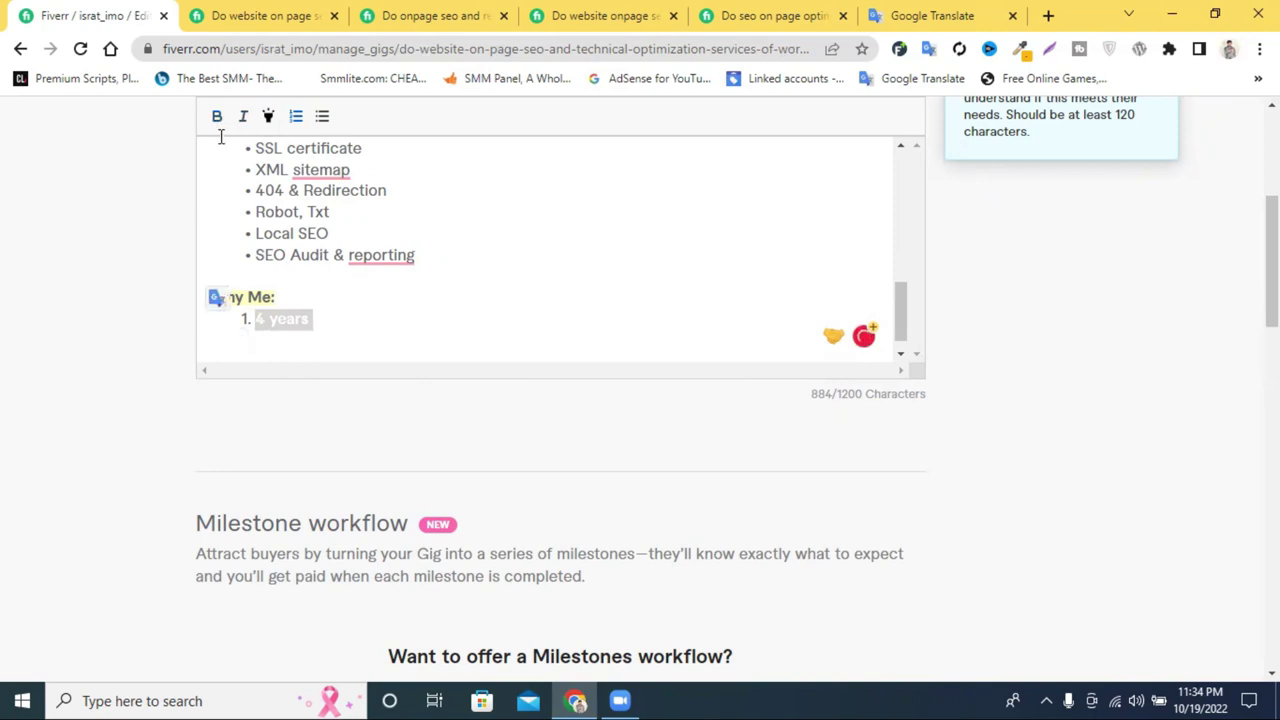
left_click(329, 320)
left_click_drag(329, 320, 236, 318)
left_click(341, 333)
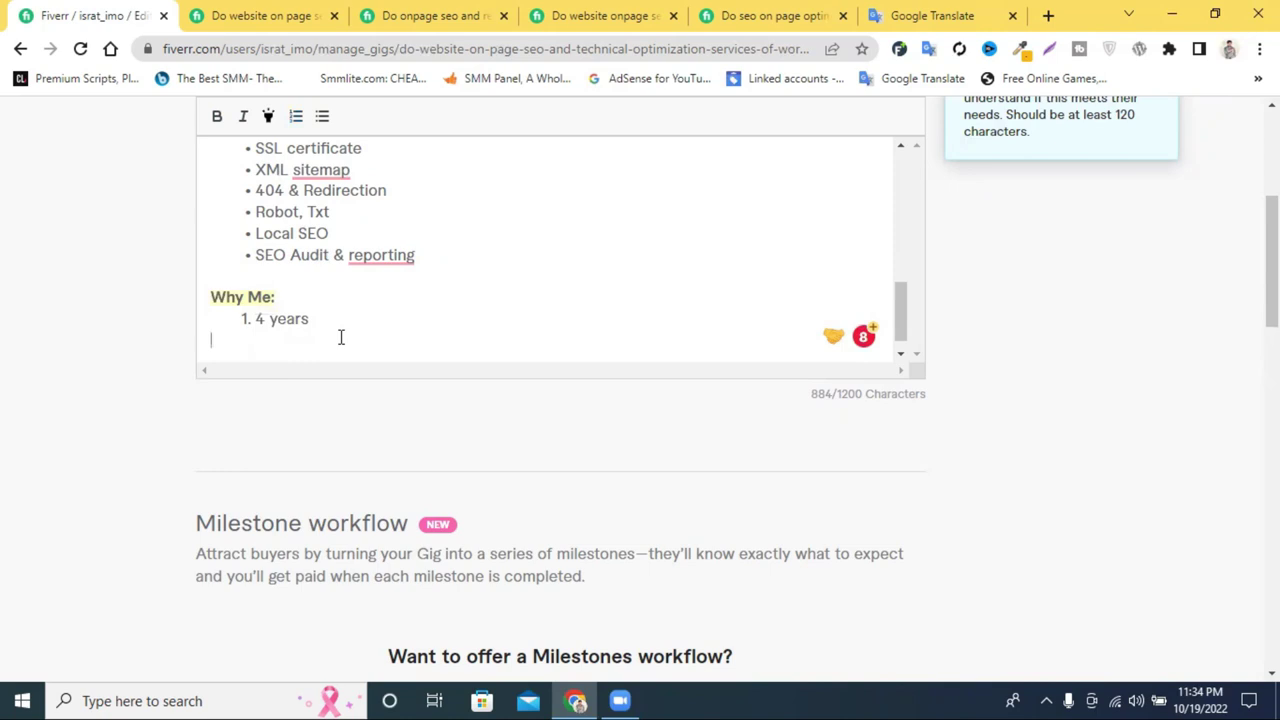
- Complete the first numbered item as "4 years in the SEO Industry" and start a second item
left_click(325, 317)
type("in the SEO ")
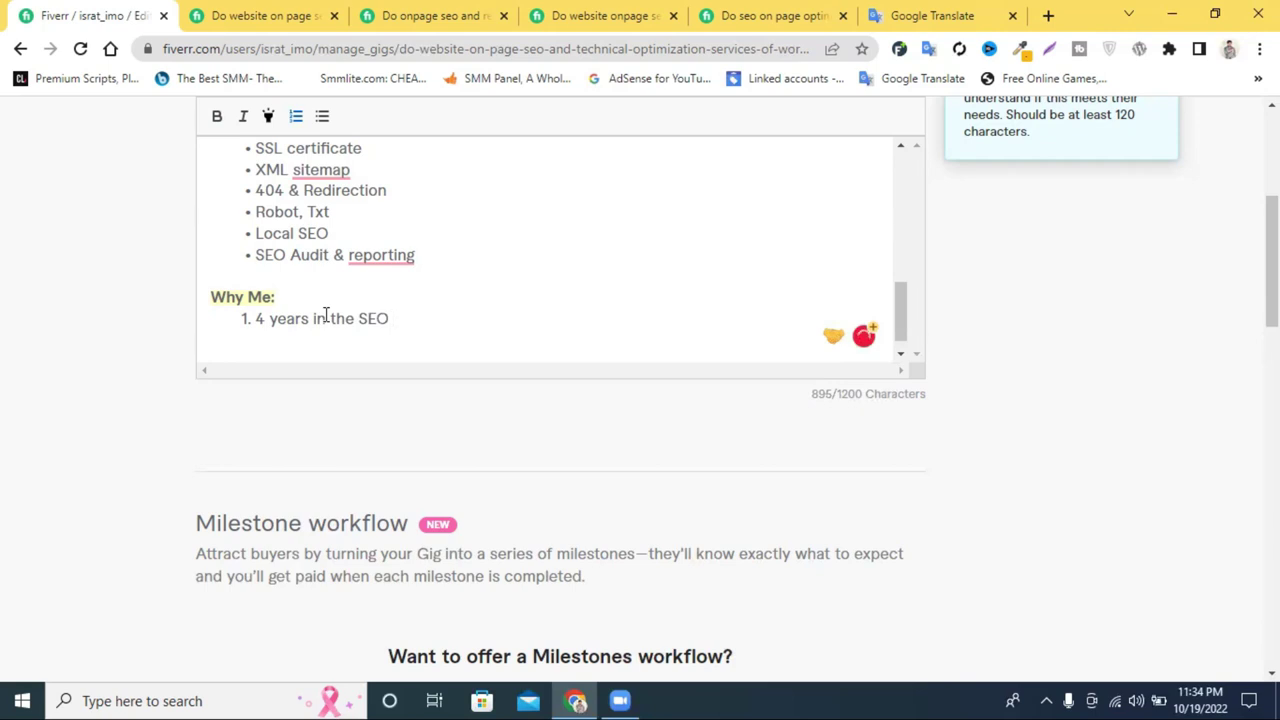
type("Imn")
type("du")
key("BackSpace")
key("BackSpace")
key("BackSpace")
key("BackSpace")
type("n")
type("dustry")
key("Return")
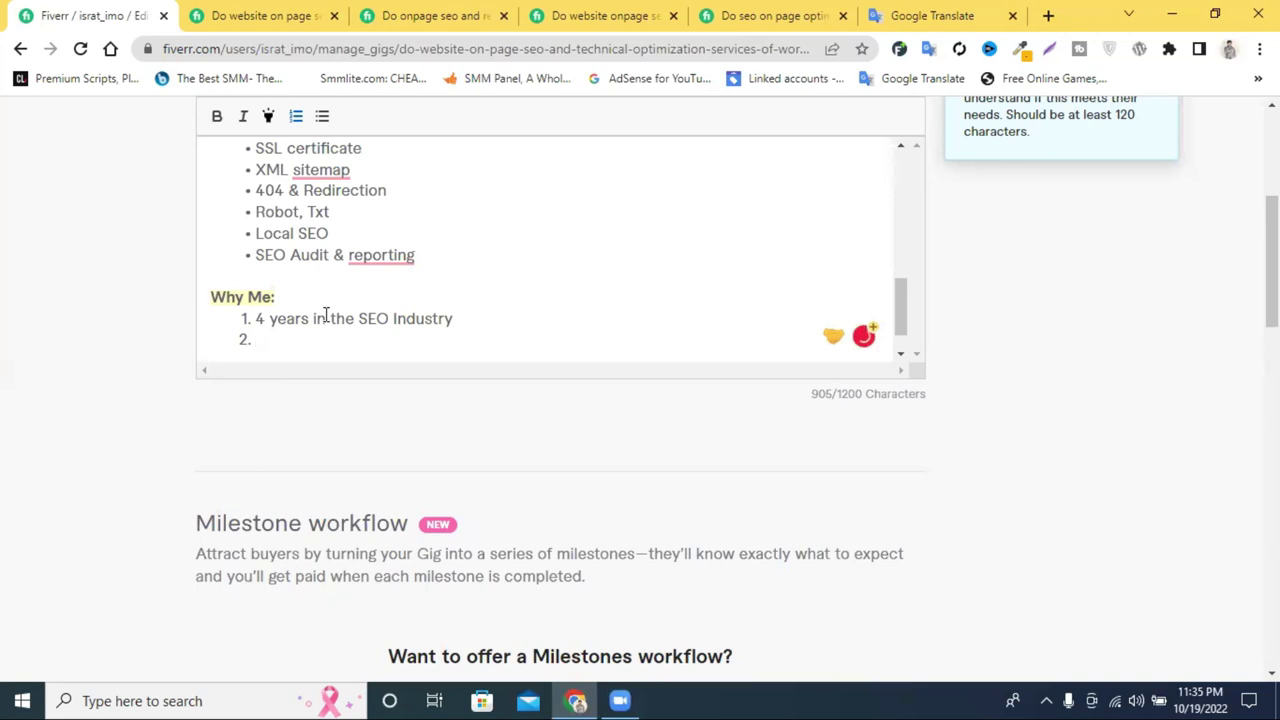
- Add "On-Time Delivery" and "Fast Respones" as the second and third "Why Me:" items and start a fourth
type("On-Time De")
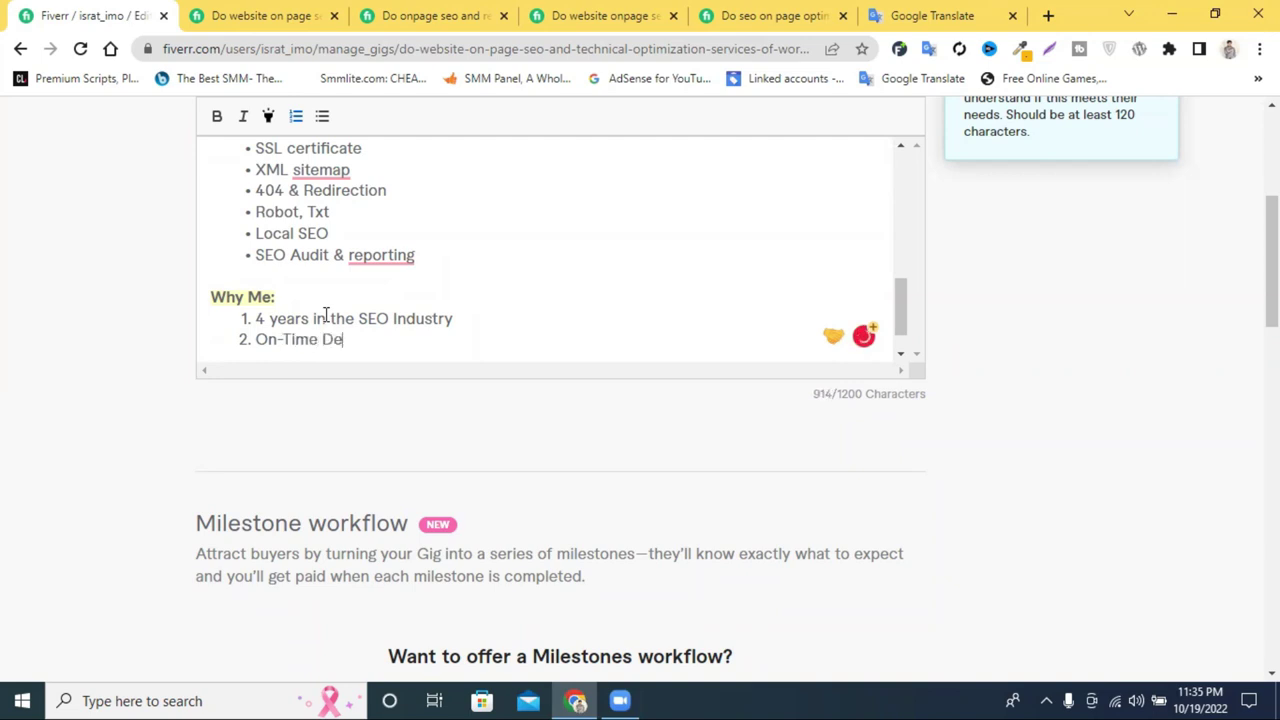
type("livery")
key("Return")
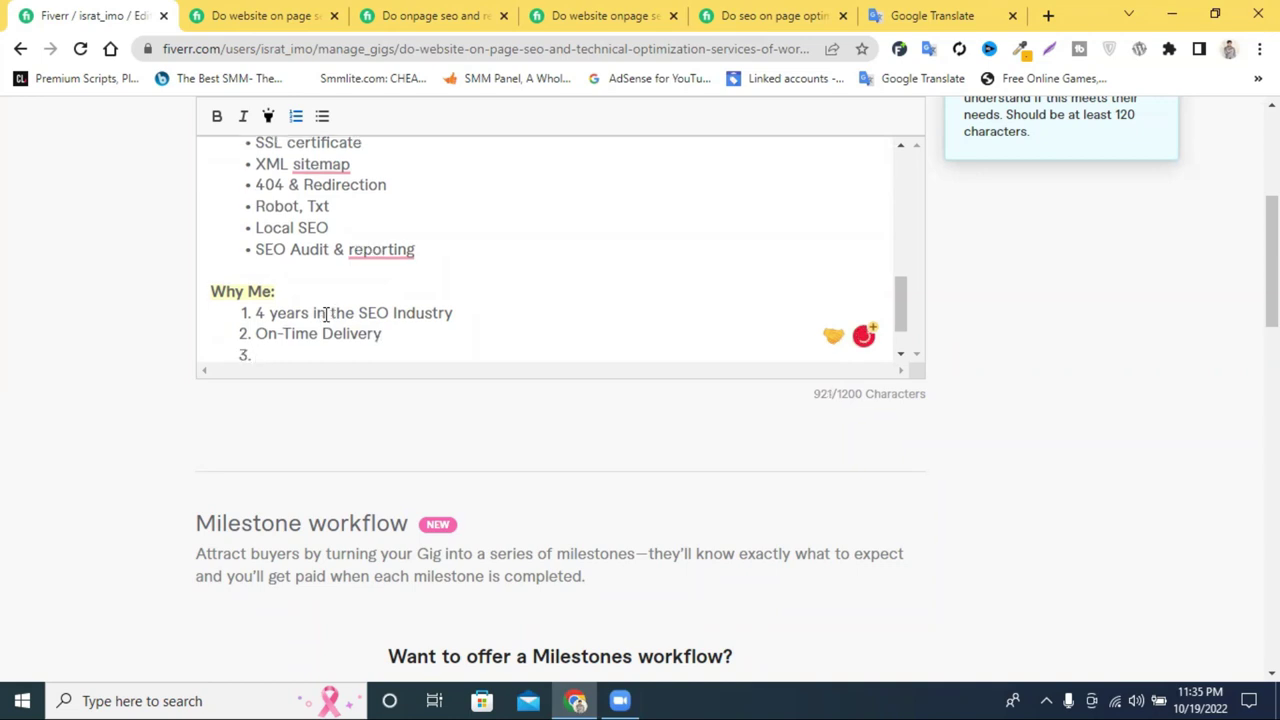
type("Fast Res")
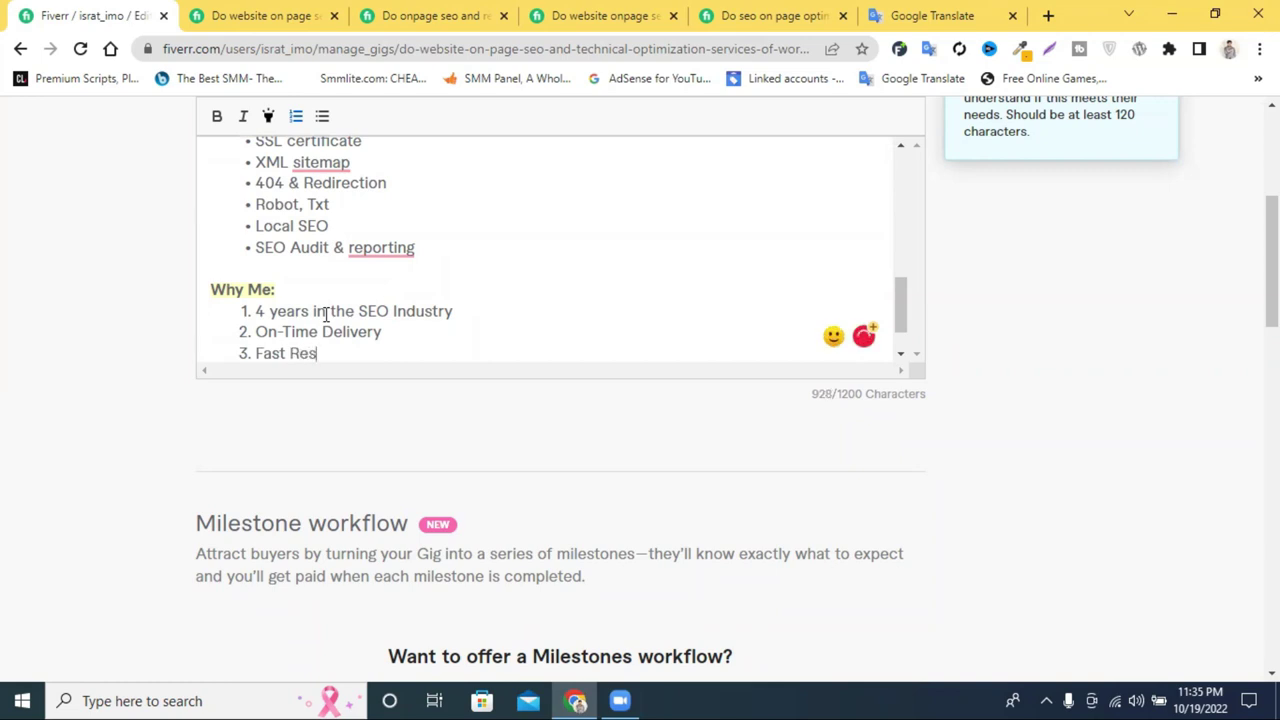
type("pones")
key("Return")
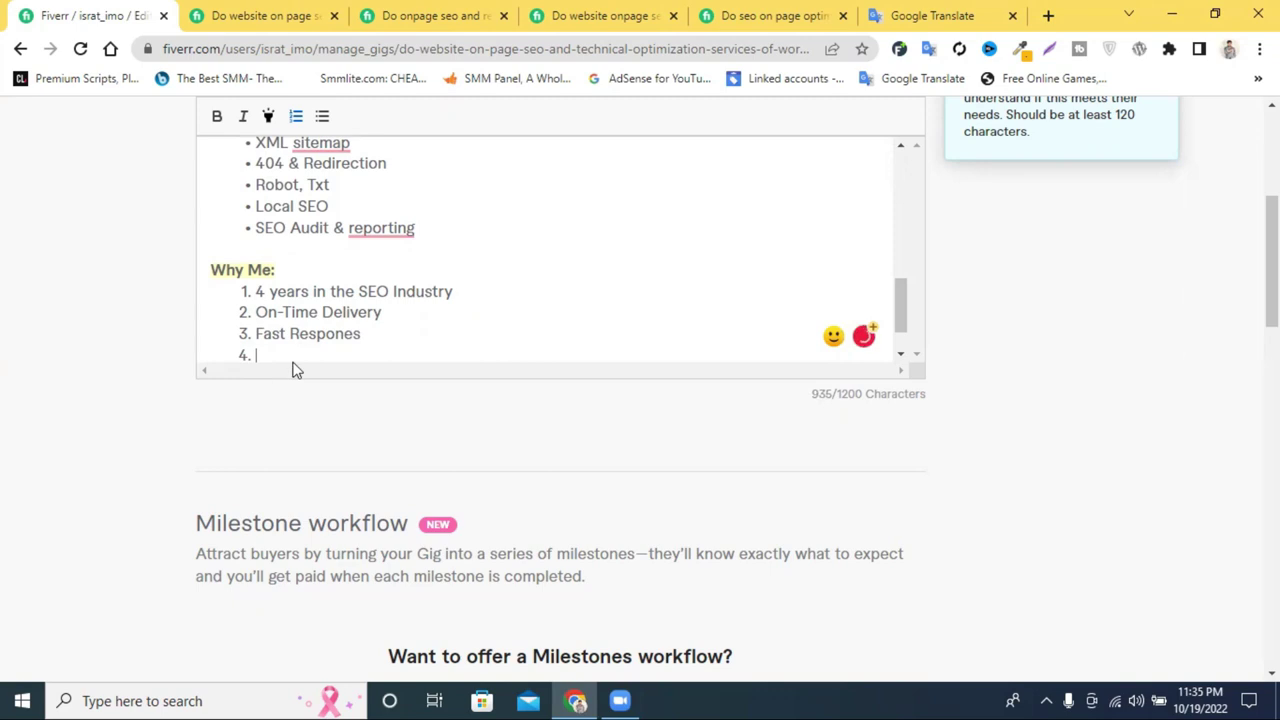
- Enter "High Quality Work" as the fourth "Why Me:" item, correcting the misspelled words
type("Hi")
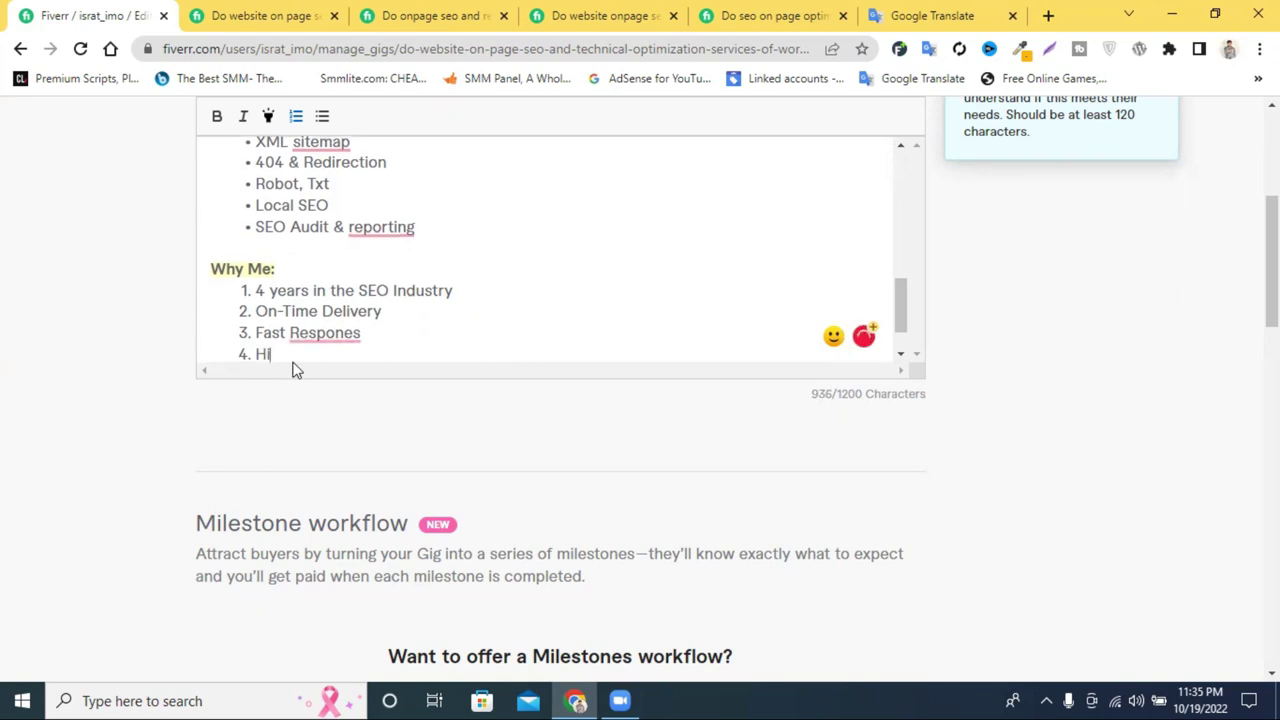
type("gh Qualty")
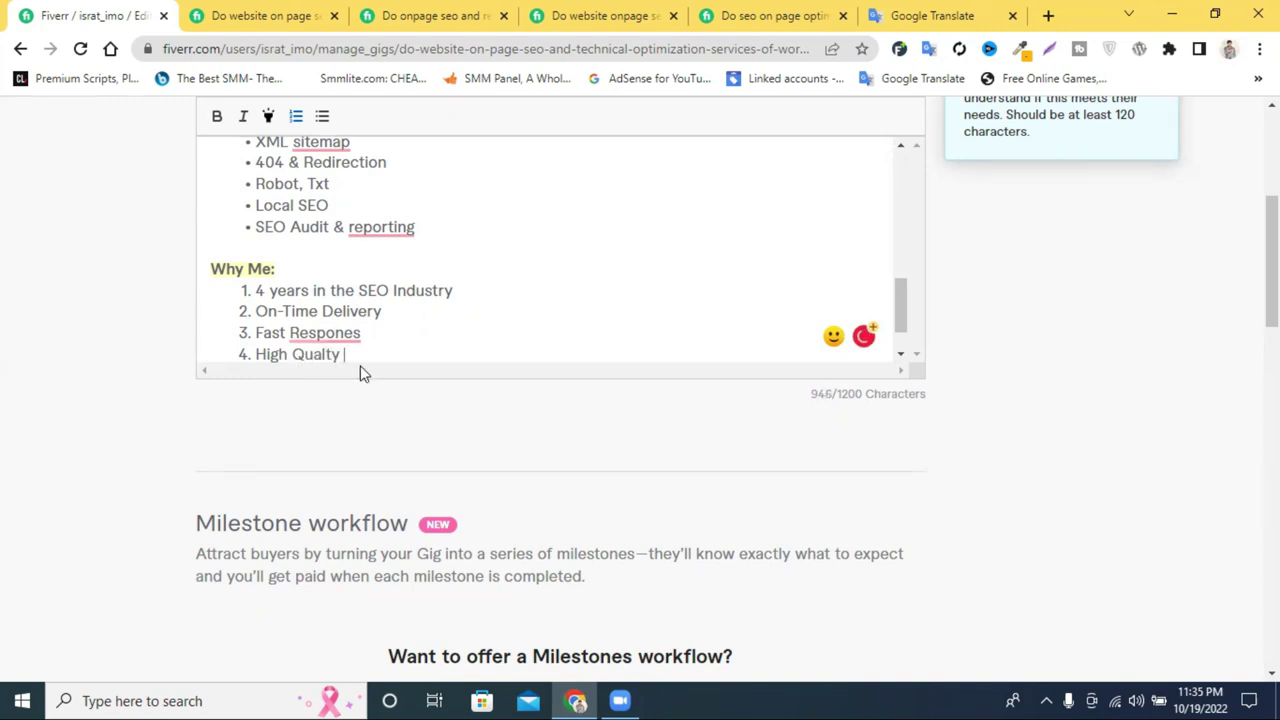
type(" Woerrk")
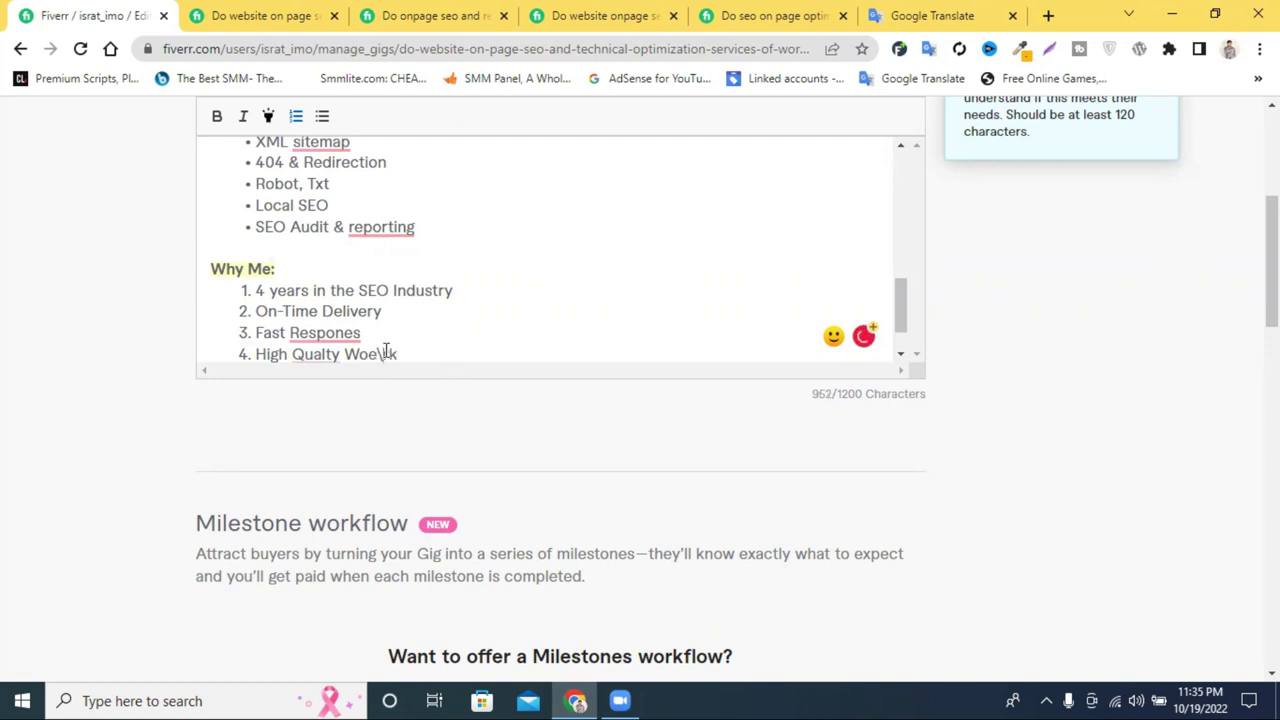
triple_click(386, 352)
left_click(408, 357)
scroll(380, 357, "down", 1)
left_click(360, 357)
mouse_move(345, 297)
left_mouse_down()
mouse_move(415, 290)
mouse_move(353, 293)
left_mouse_up()
left_click(320, 298)
left_click(320, 331)
type("Work")
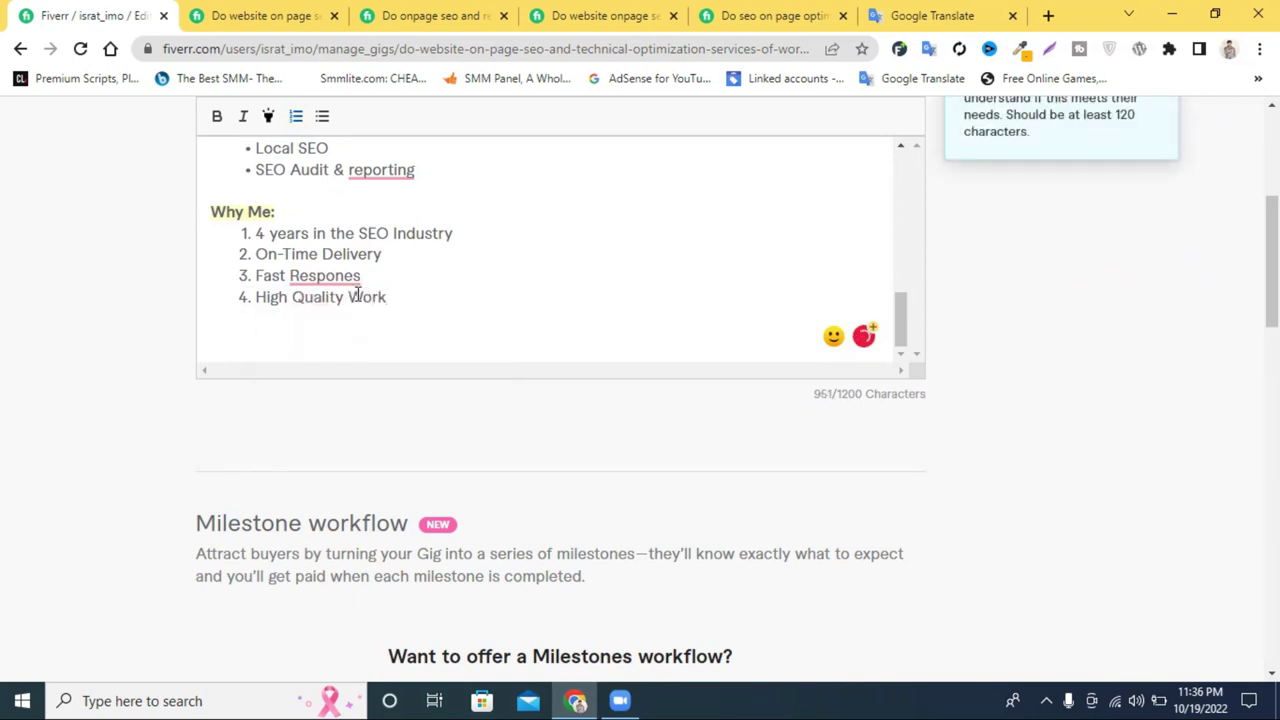
- Correct the third "Why Me:" item to "Fast Response" and put "100%" in front of "High Quality Work"
left_click(337, 277)
left_click(329, 306)
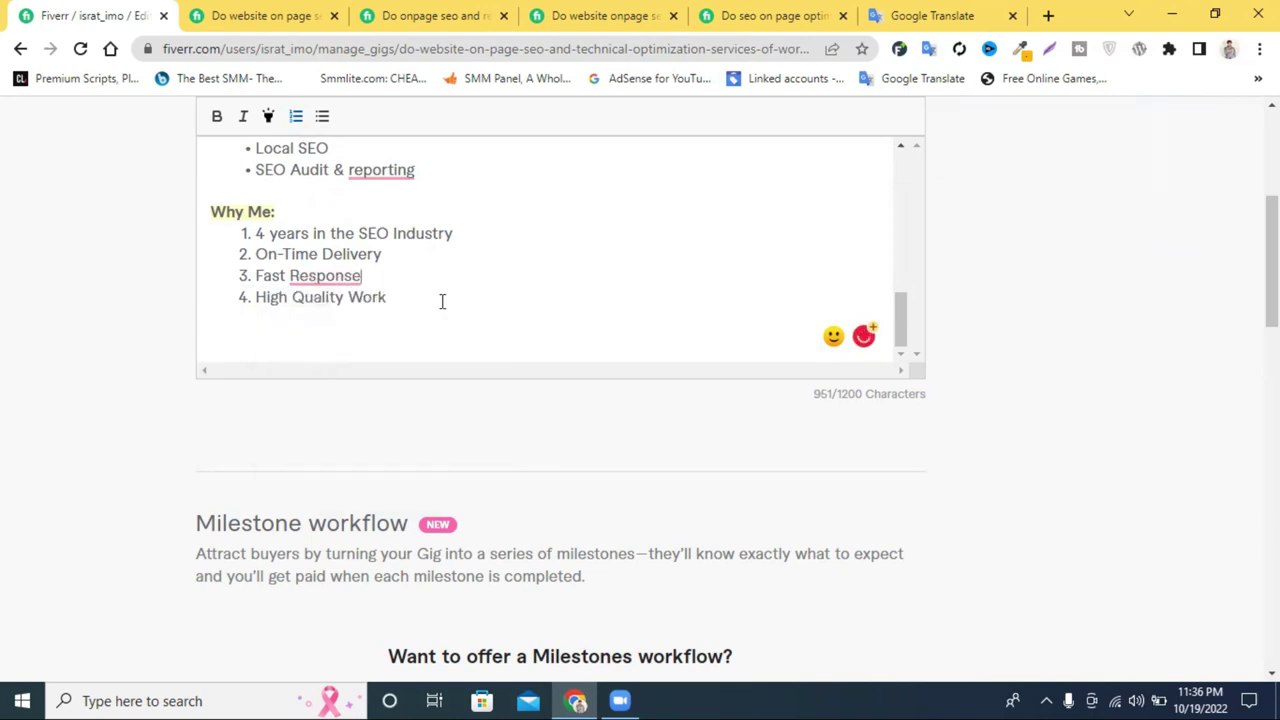
left_click(255, 299)
type("100")
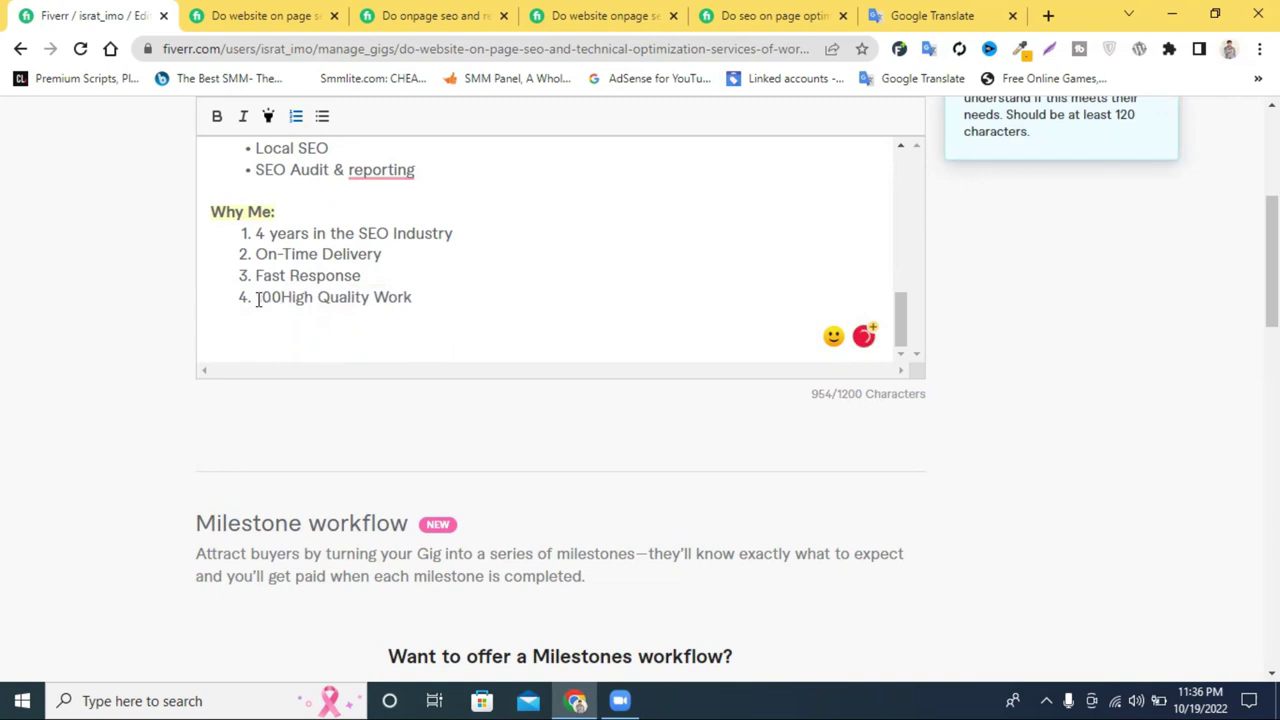
type("%")
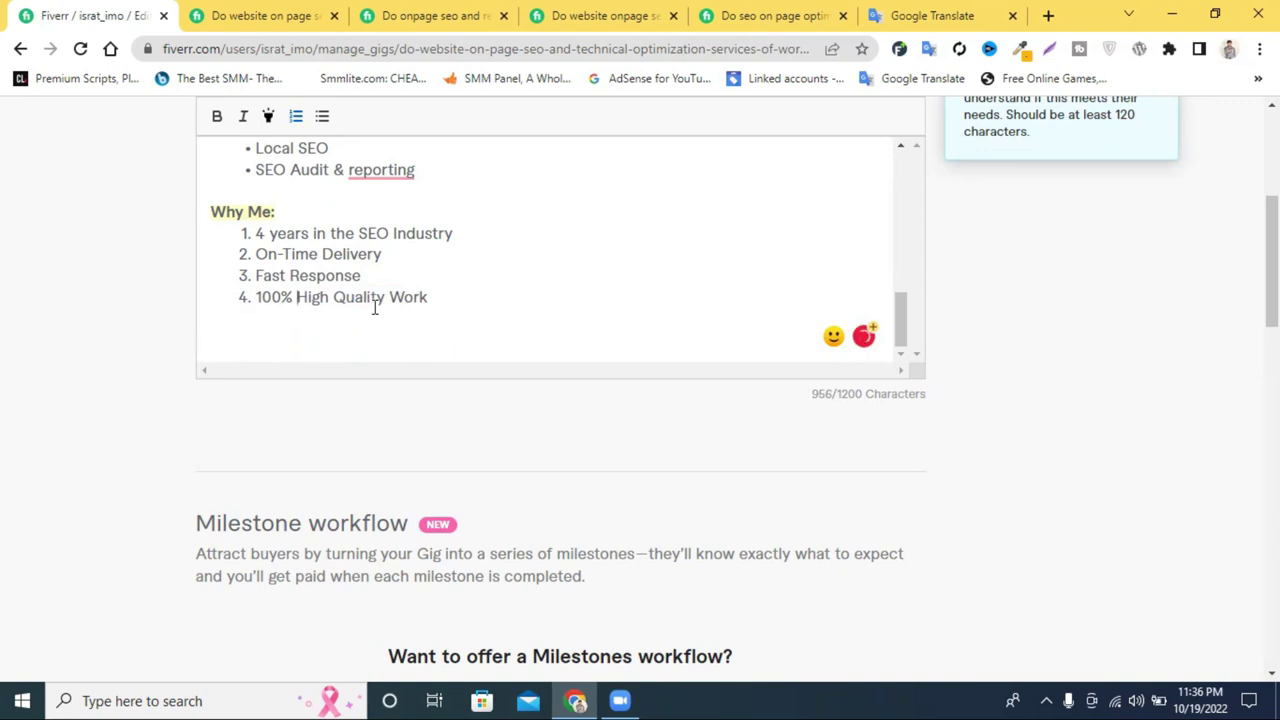
- Add "100% client Satisfaction" as the fifth "Why Me:" item
left_click(459, 299)
key("Return")
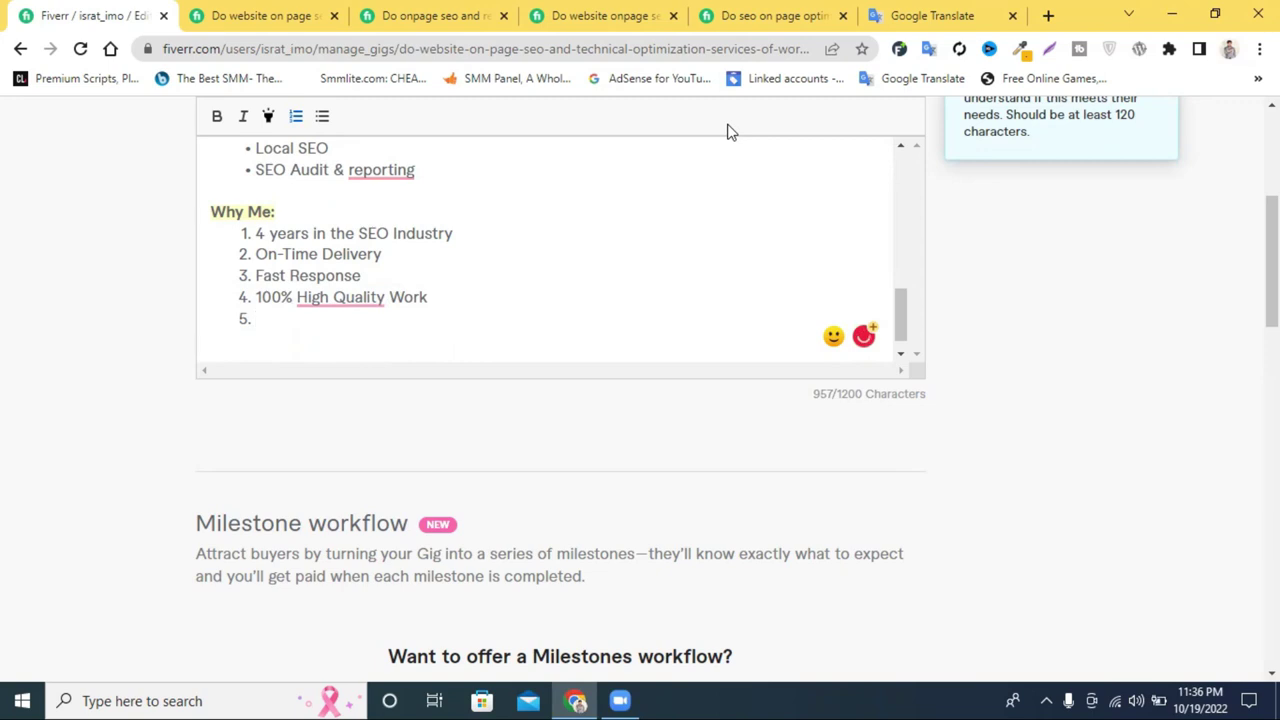
type("11")
key("BackSpace")
type("% client ")
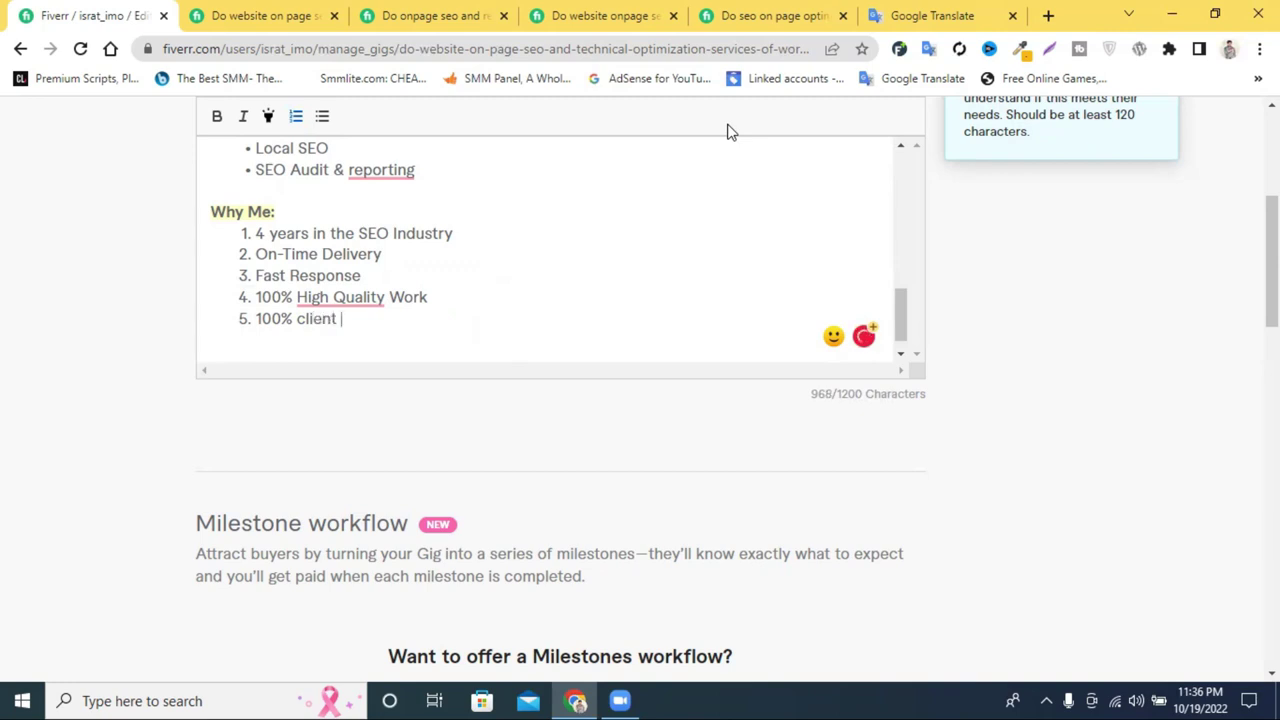
type("Satisfaction")
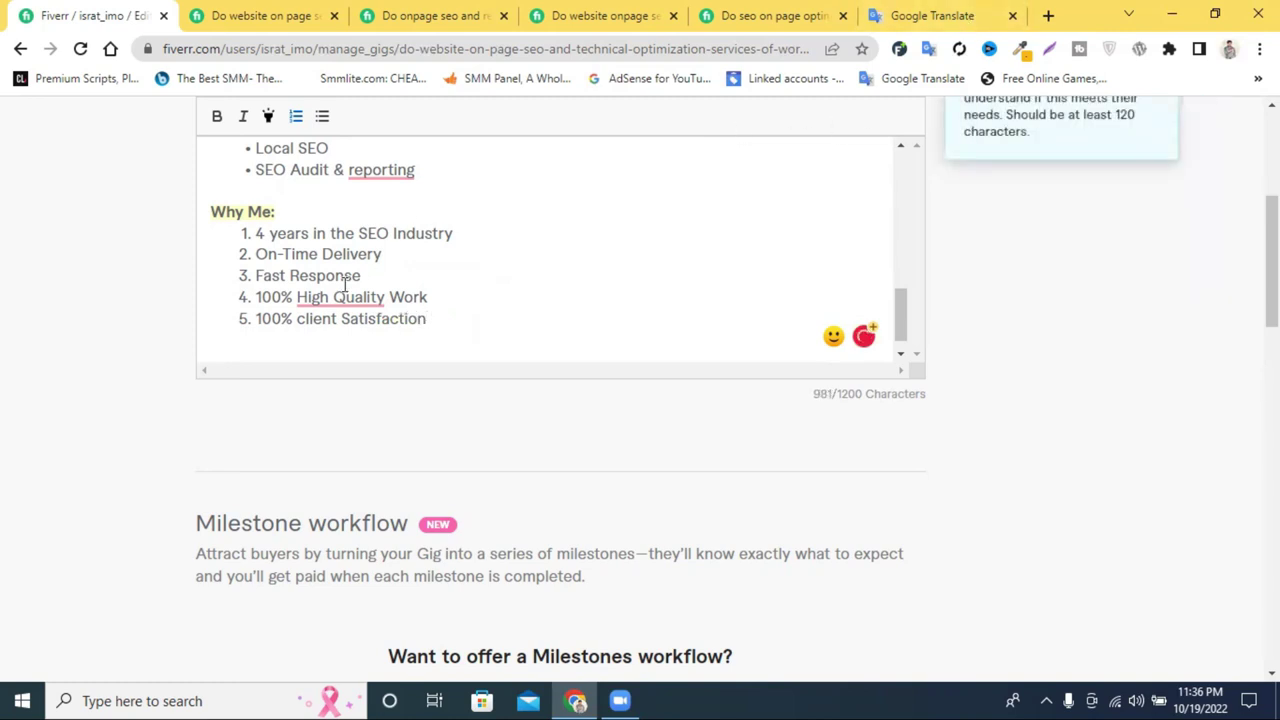
- Accept the suggested hyphen so the fourth item reads "100% High-Quality Work"
mouse_move(341, 306)
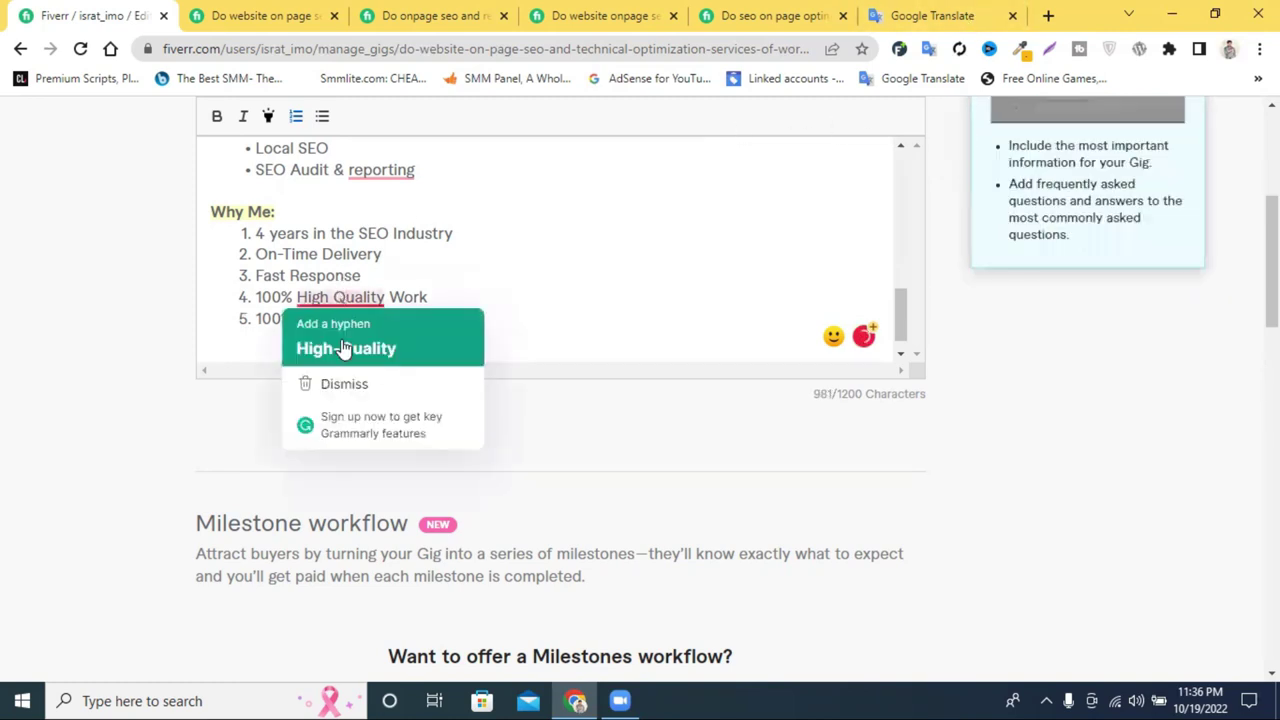
left_click(343, 348)
left_click(930, 15)
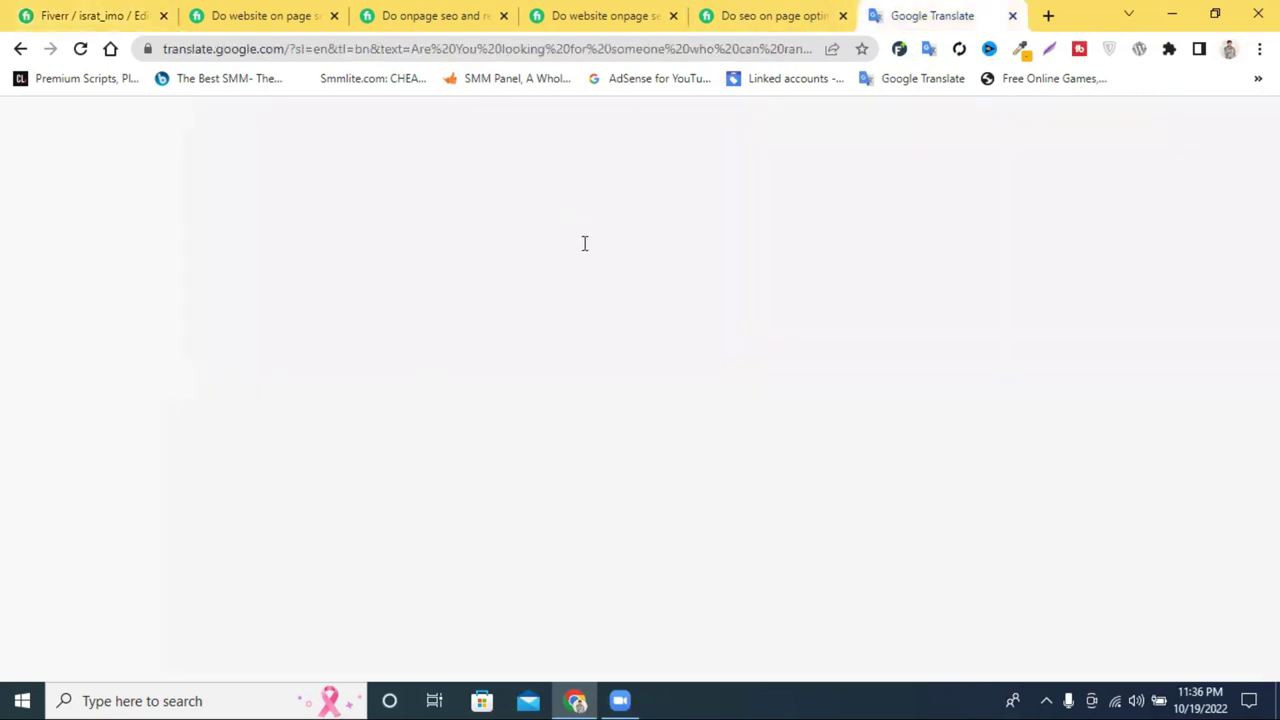
left_click(95, 15)
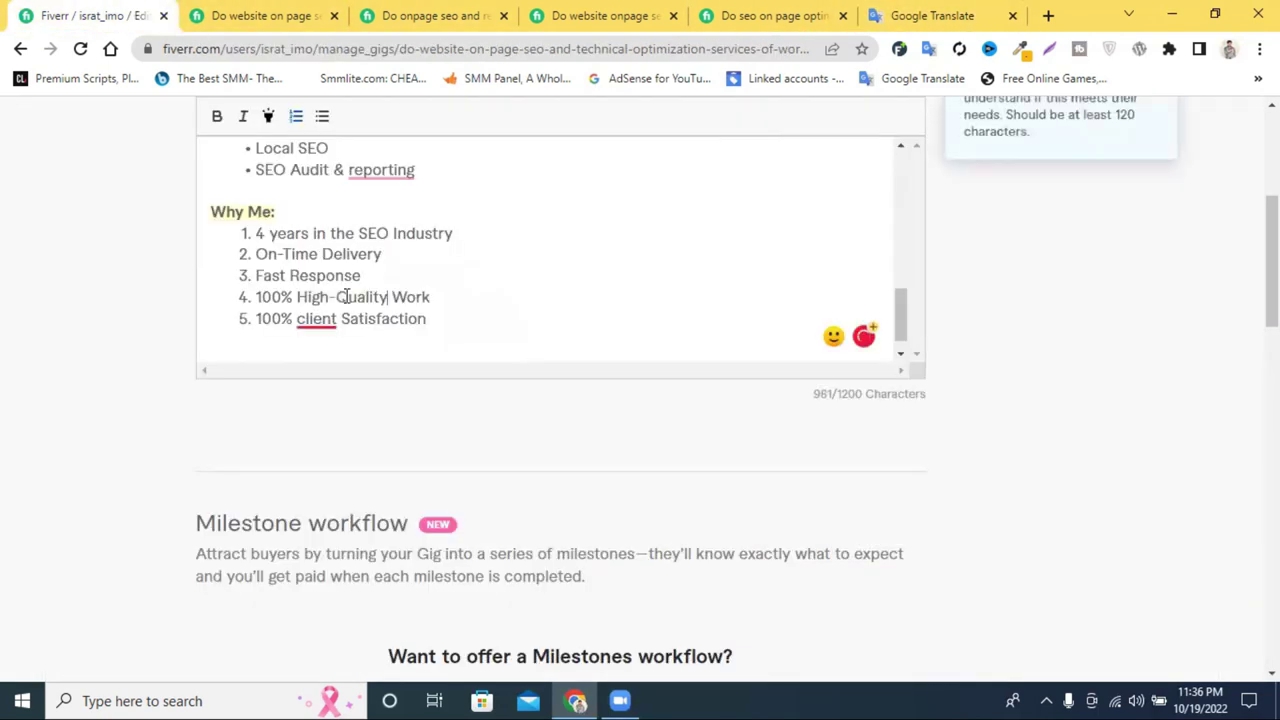
- Select and copy the entire gig description, from the service title line to the last "Why Me:" item
left_click_drag(440, 320, 211, 434)
scroll(218, 172, "up", 3)
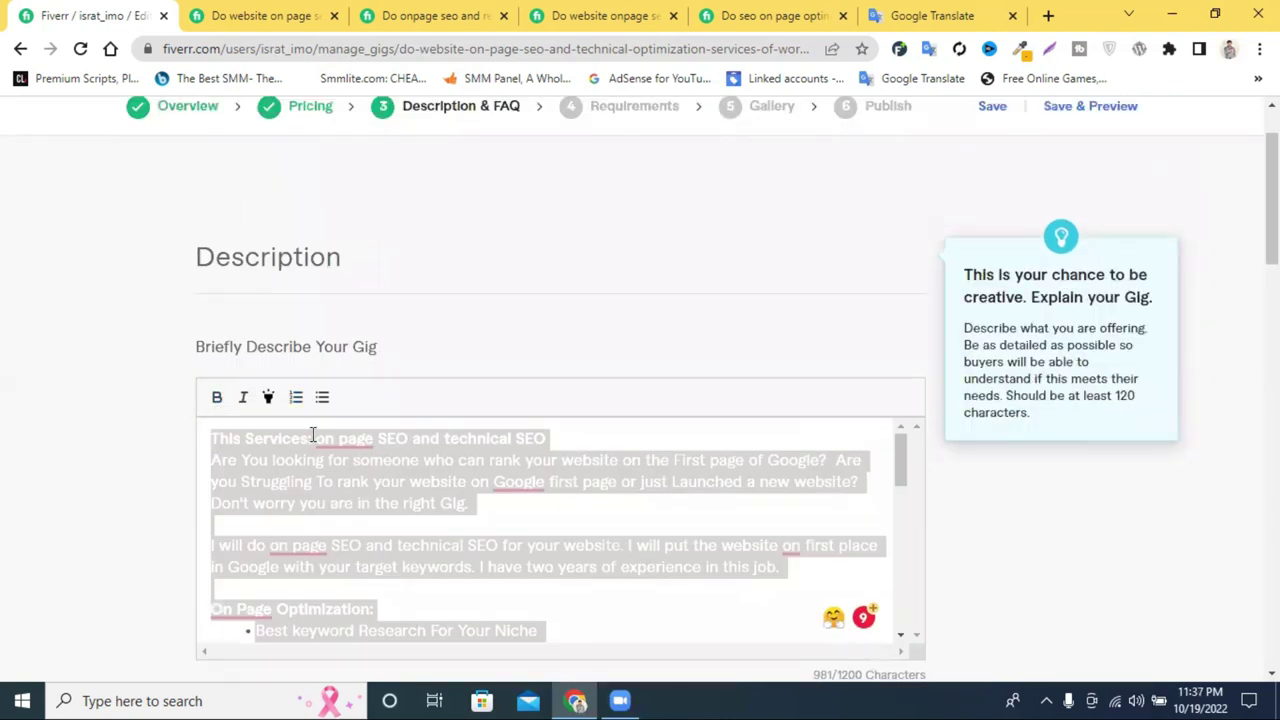
scroll(517, 420, "down", 2)
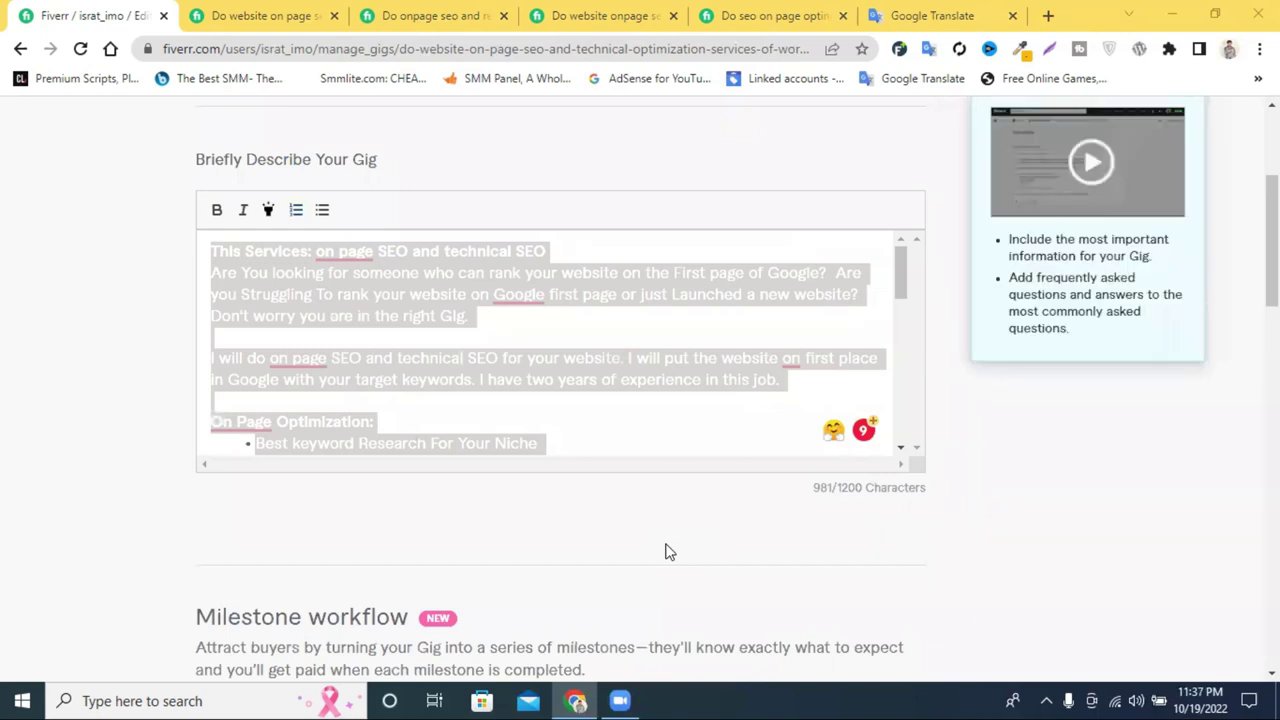
left_click(1044, 16)
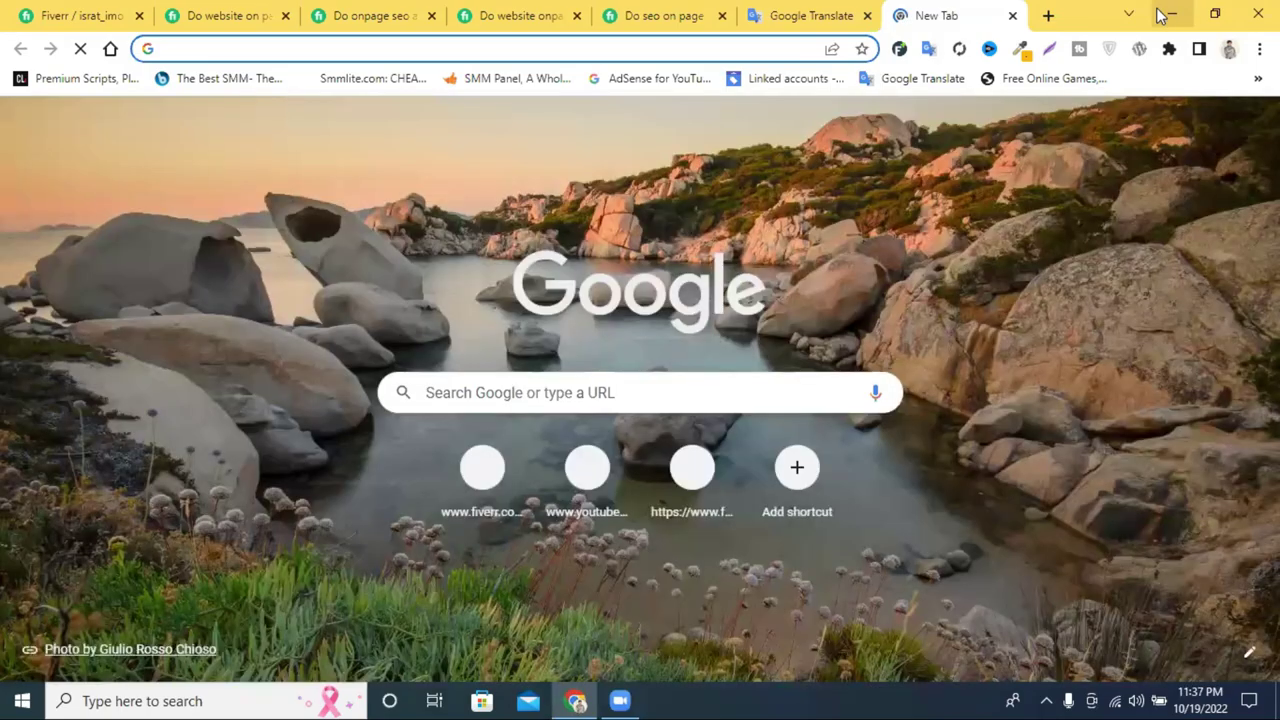
left_click(1168, 14)
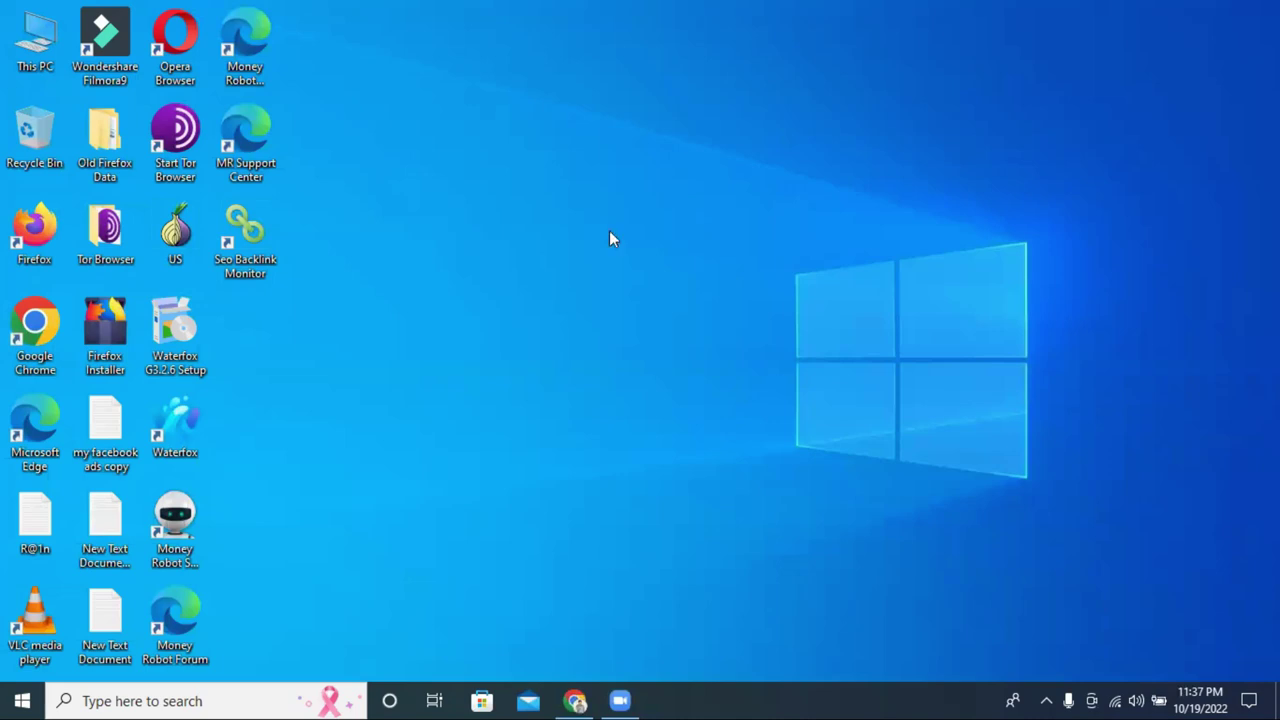
right_click(612, 238)
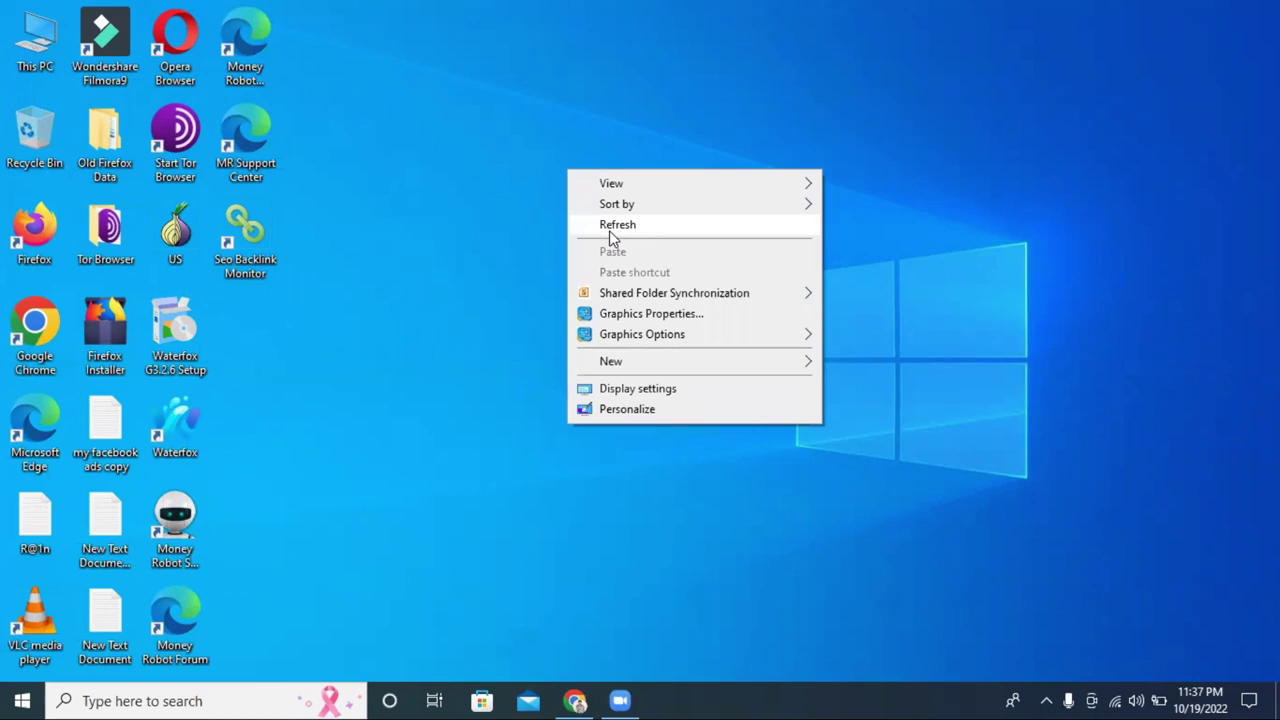
left_click(711, 237)
left_click(575, 700)
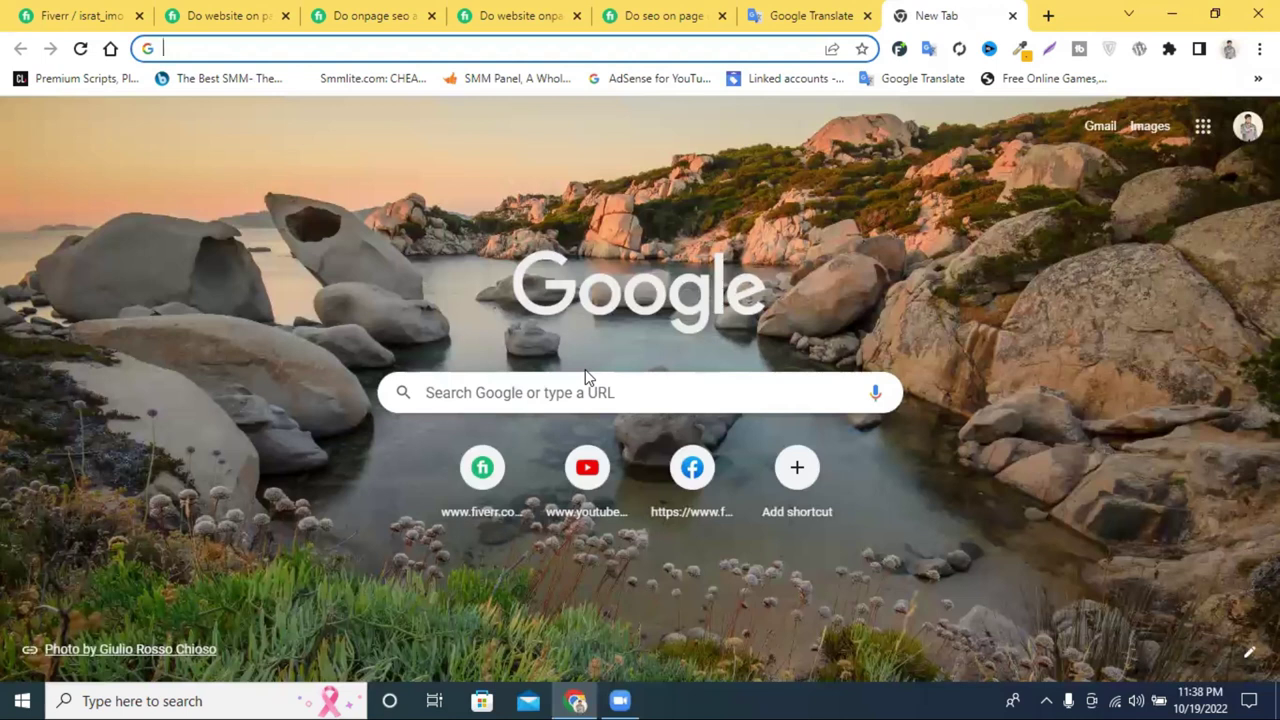
left_click(688, 697)
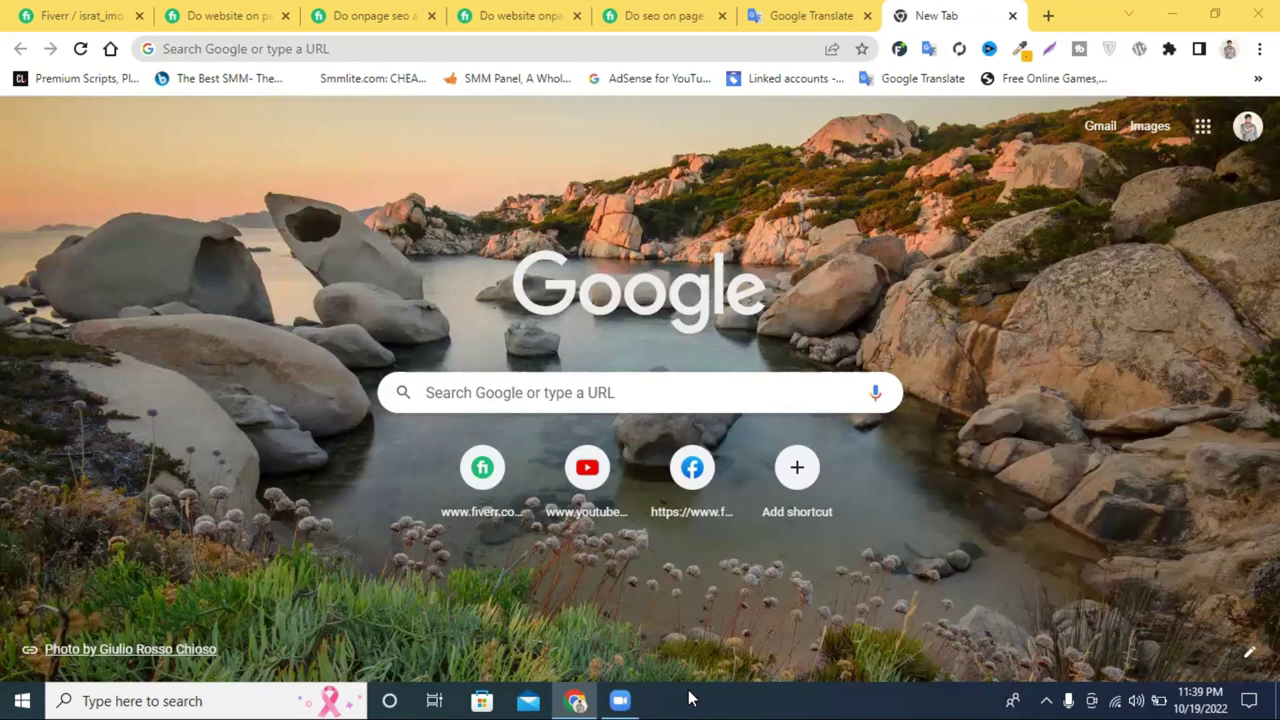
left_click(1041, 15)
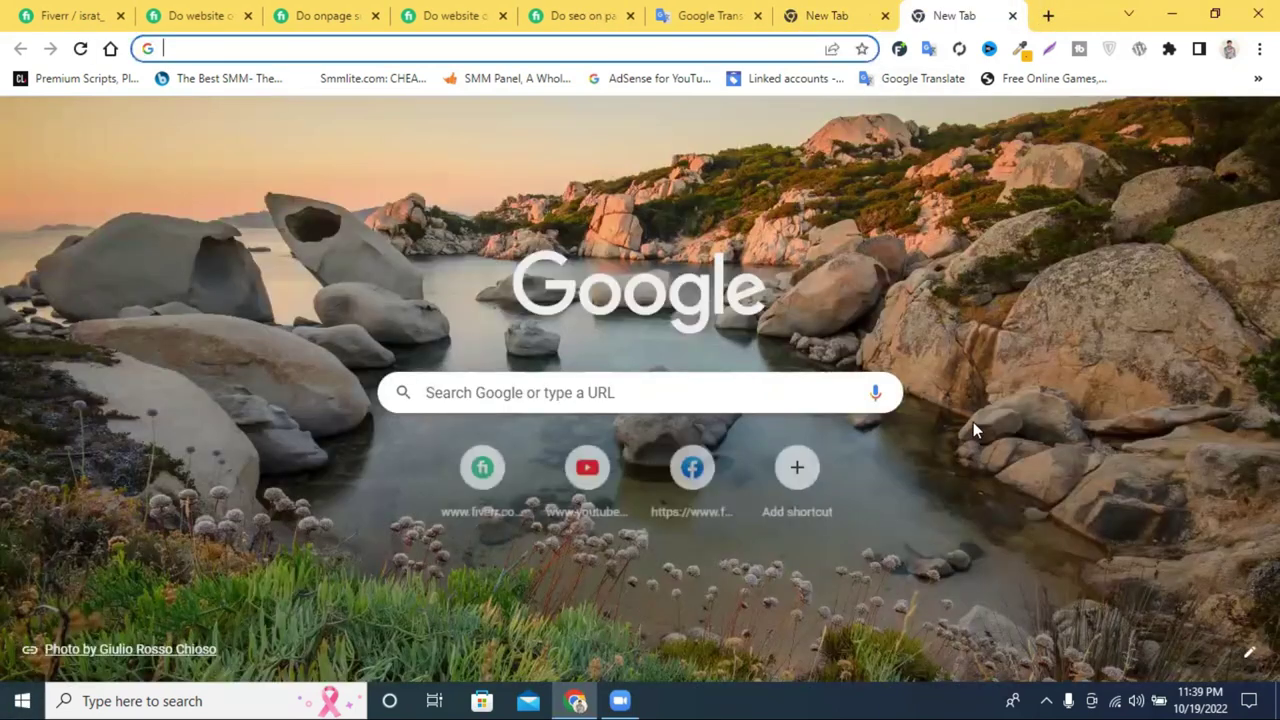
- Create a new text document on the Windows desktop and open it in Notepad
left_click(1171, 14)
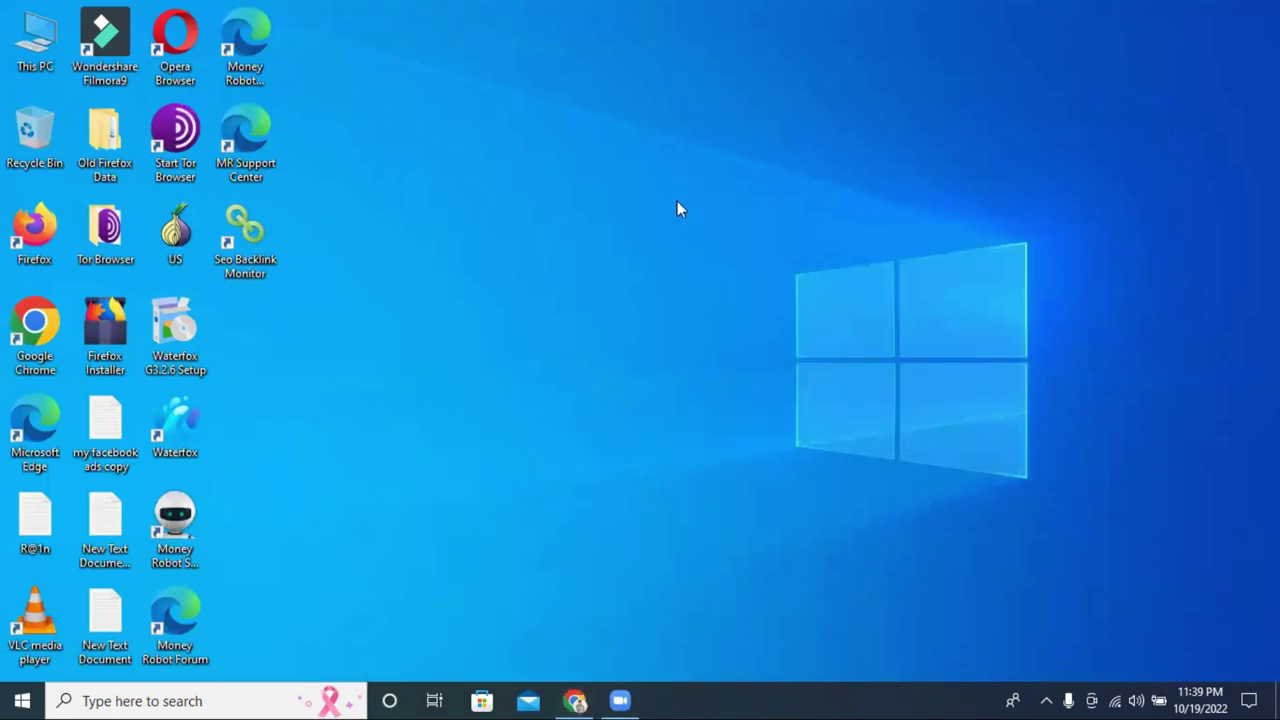
right_click(643, 107)
right_click(443, 141)
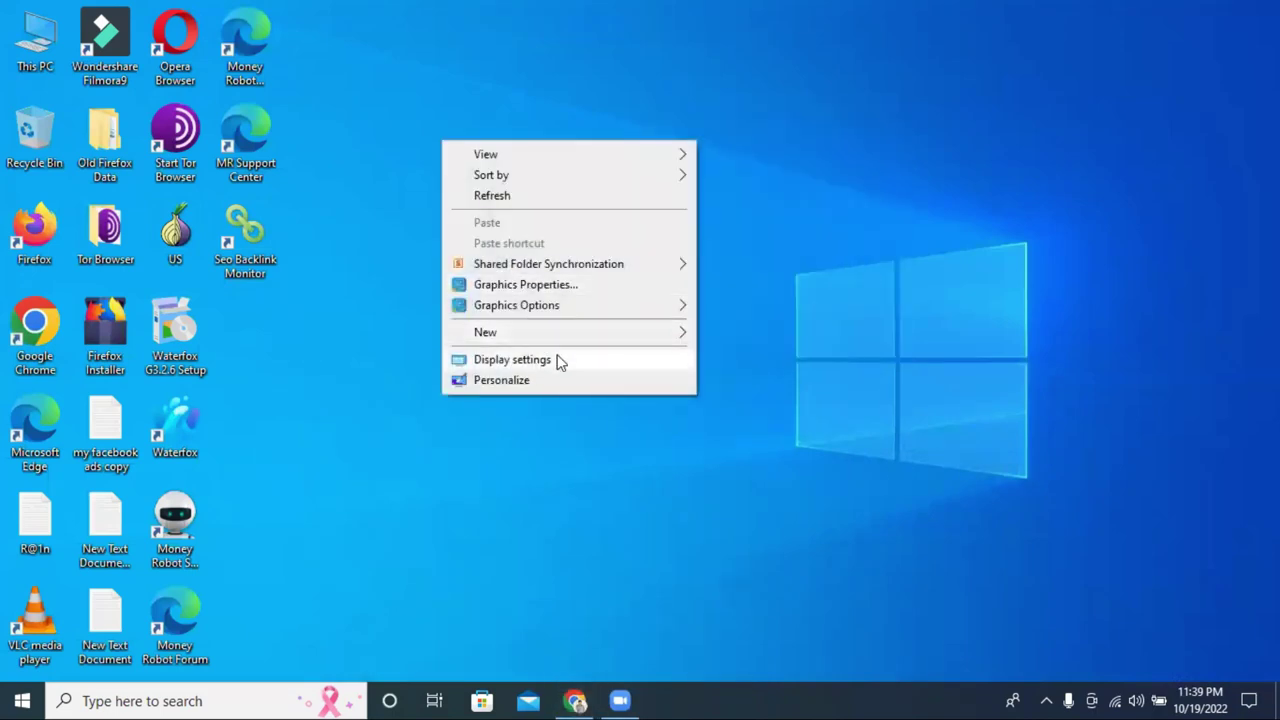
right_click(774, 171)
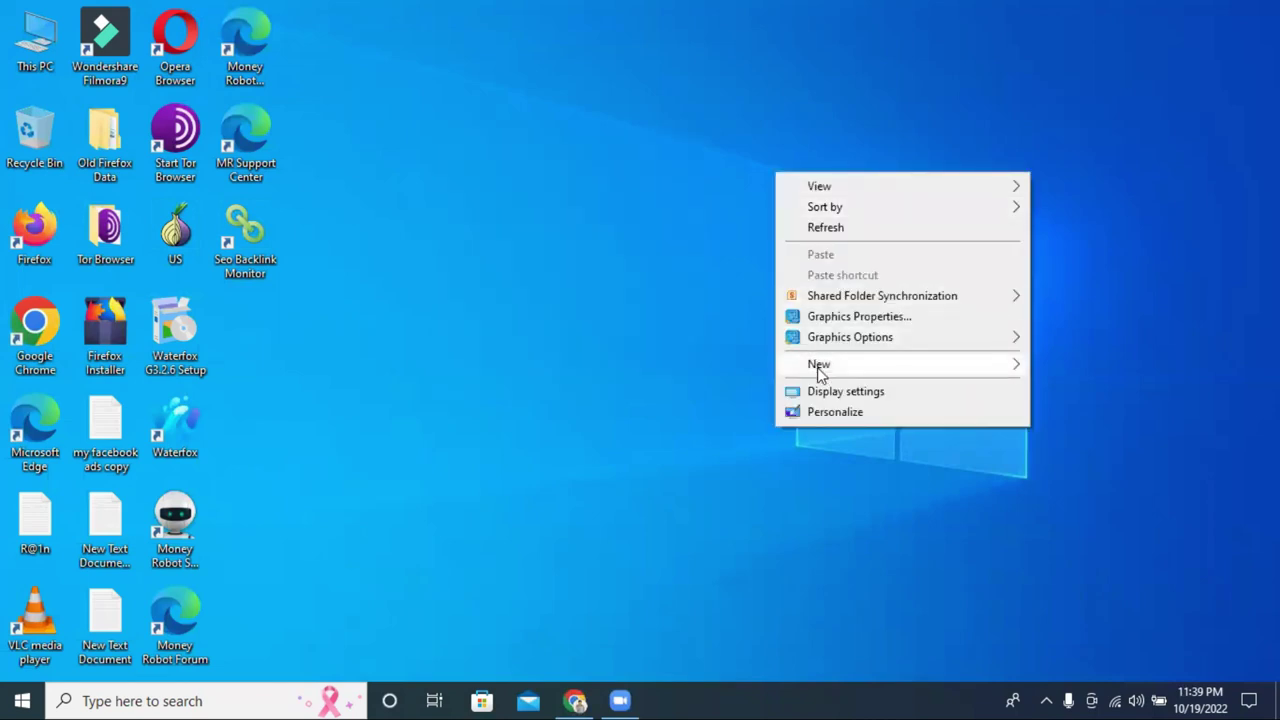
mouse_move(831, 368)
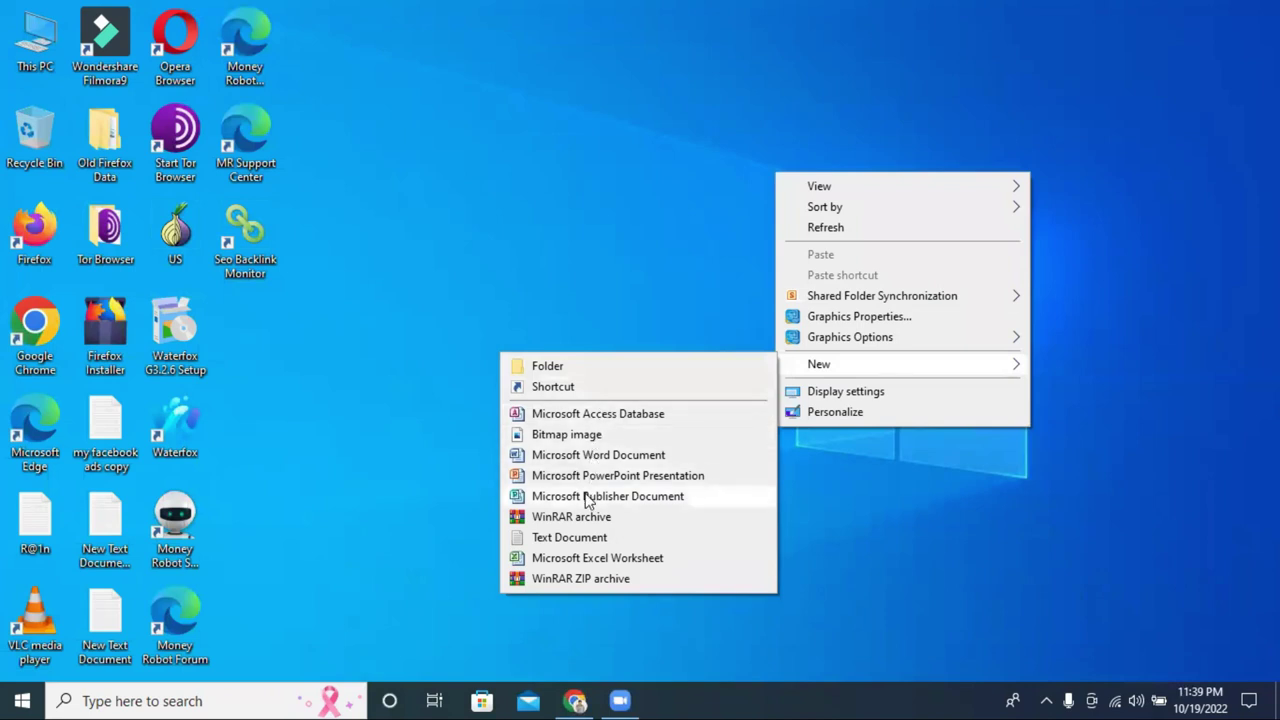
left_click(590, 537)
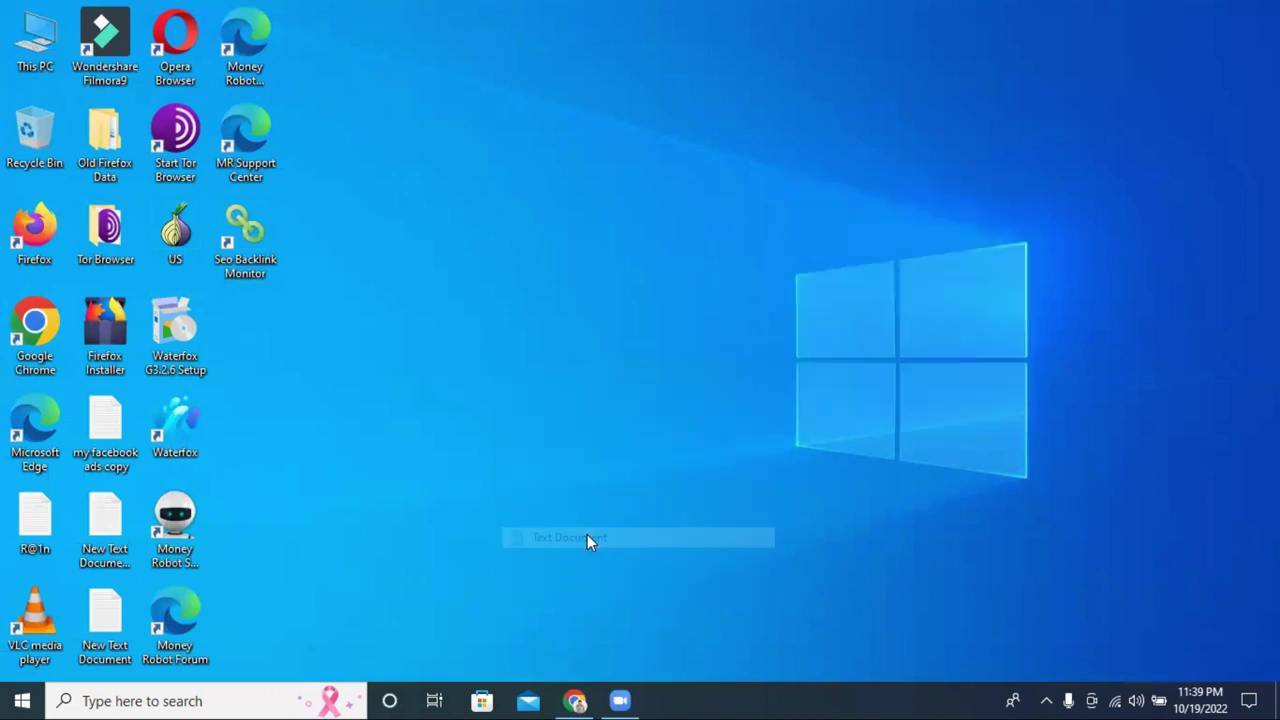
double_click(812, 227)
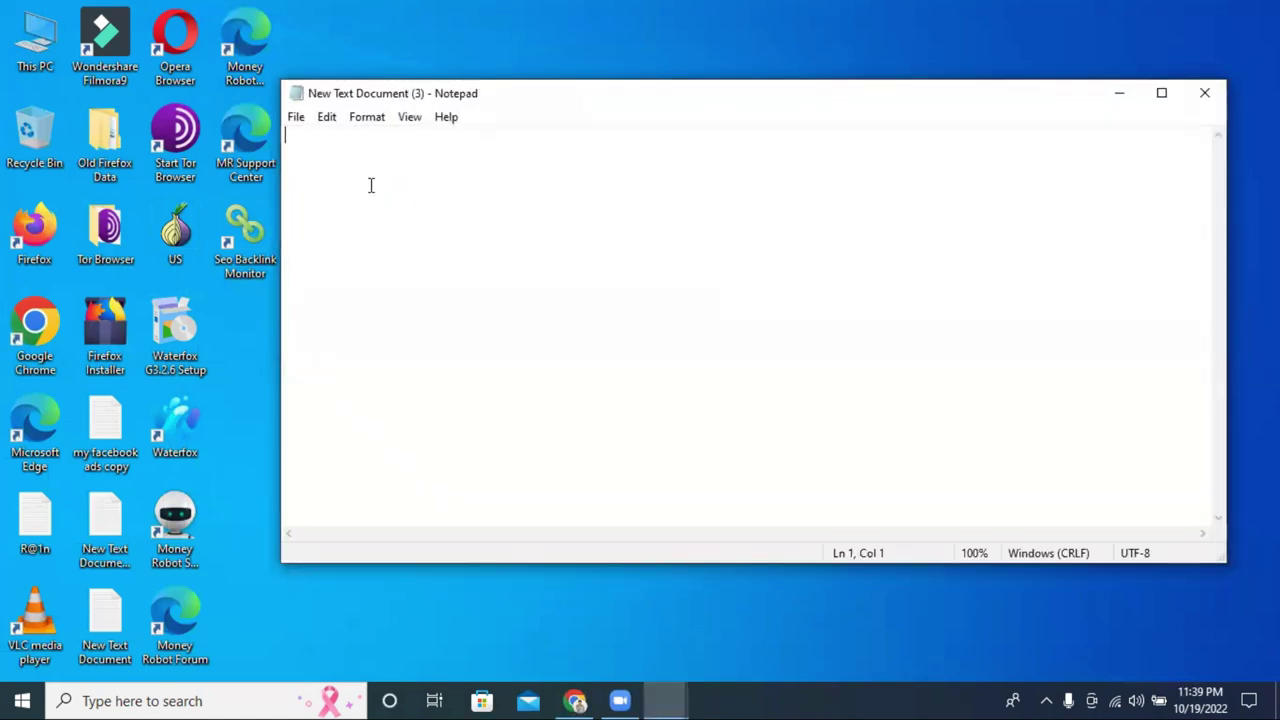
- Paste the copied gig description into the blank text document, save it and close Notepad
right_click(366, 175)
left_click(431, 250)
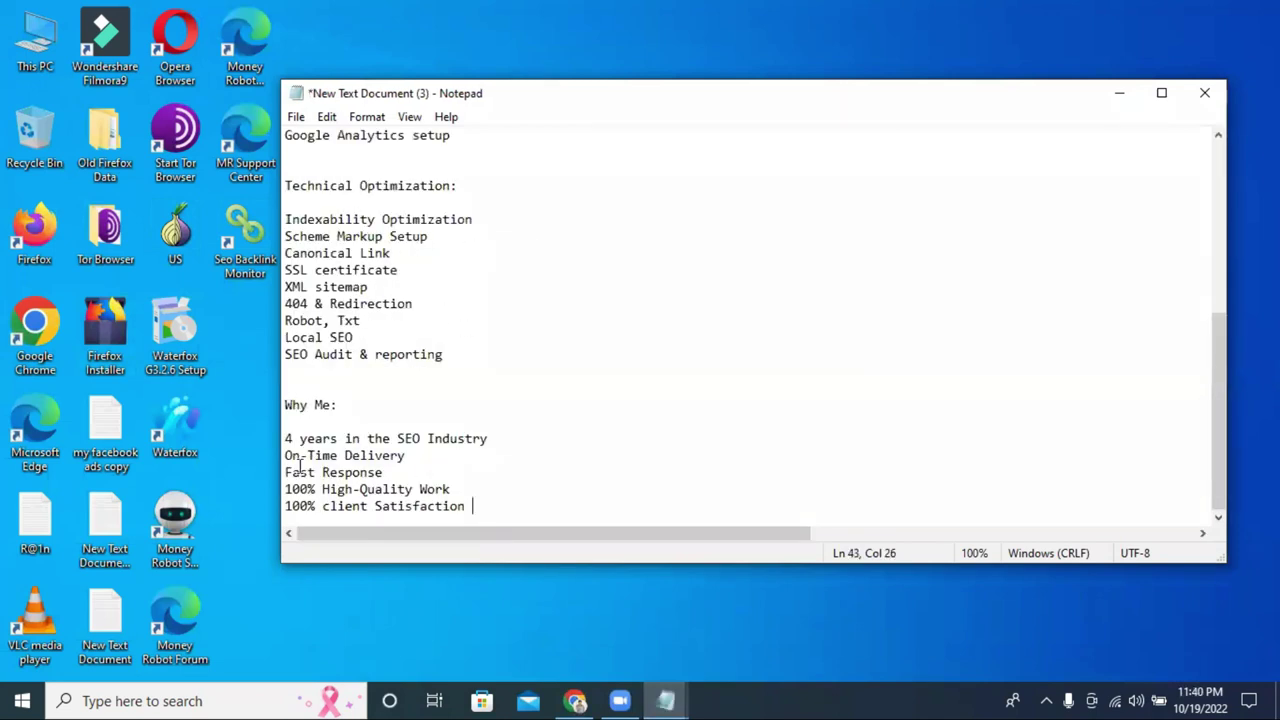
scroll(300, 465, "up", 7)
scroll(323, 455, "down", 7)
left_click(1199, 100)
left_click(584, 371)
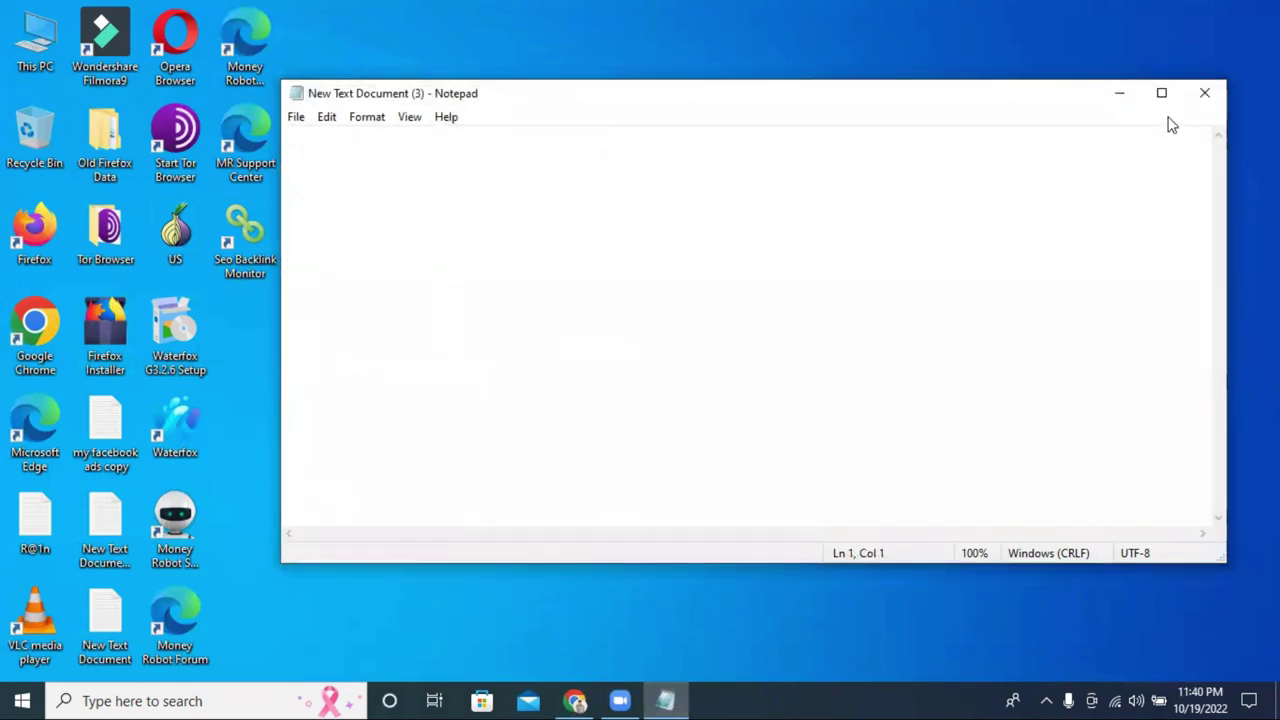
left_click(1204, 93)
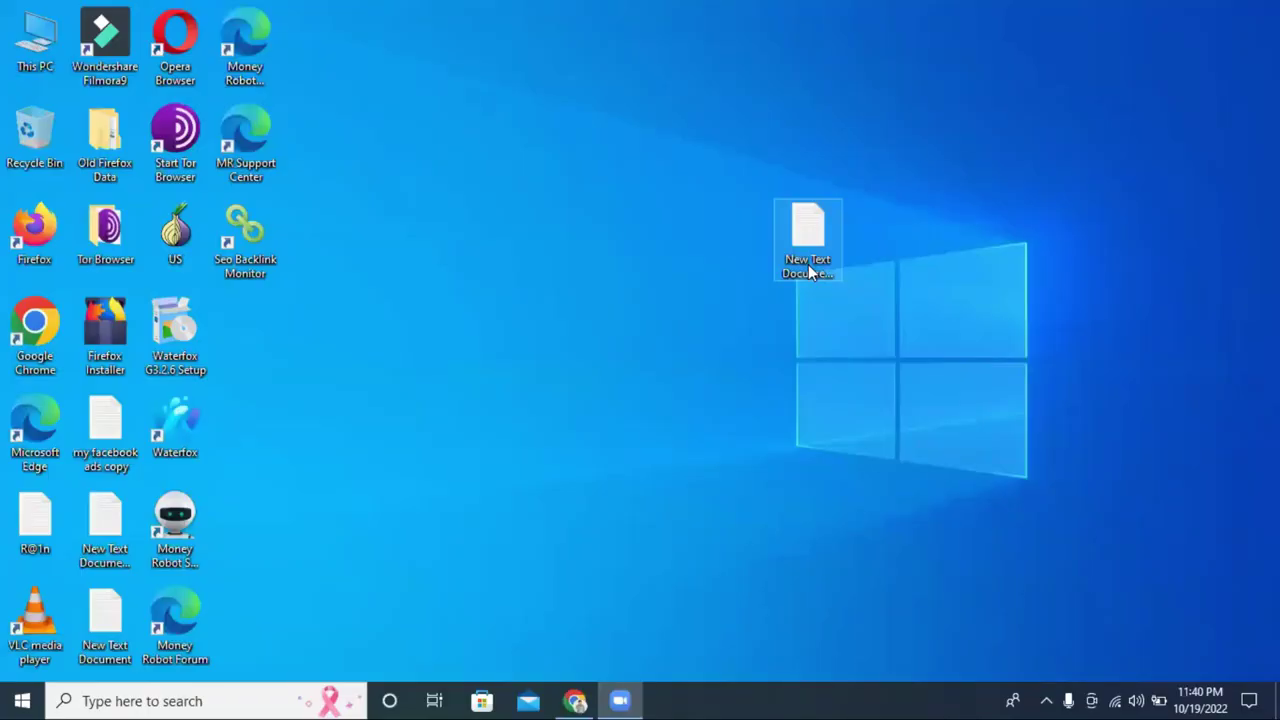
- Move the new text document slightly lower on the desktop and reopen it
left_click_drag(809, 338, 774, 571)
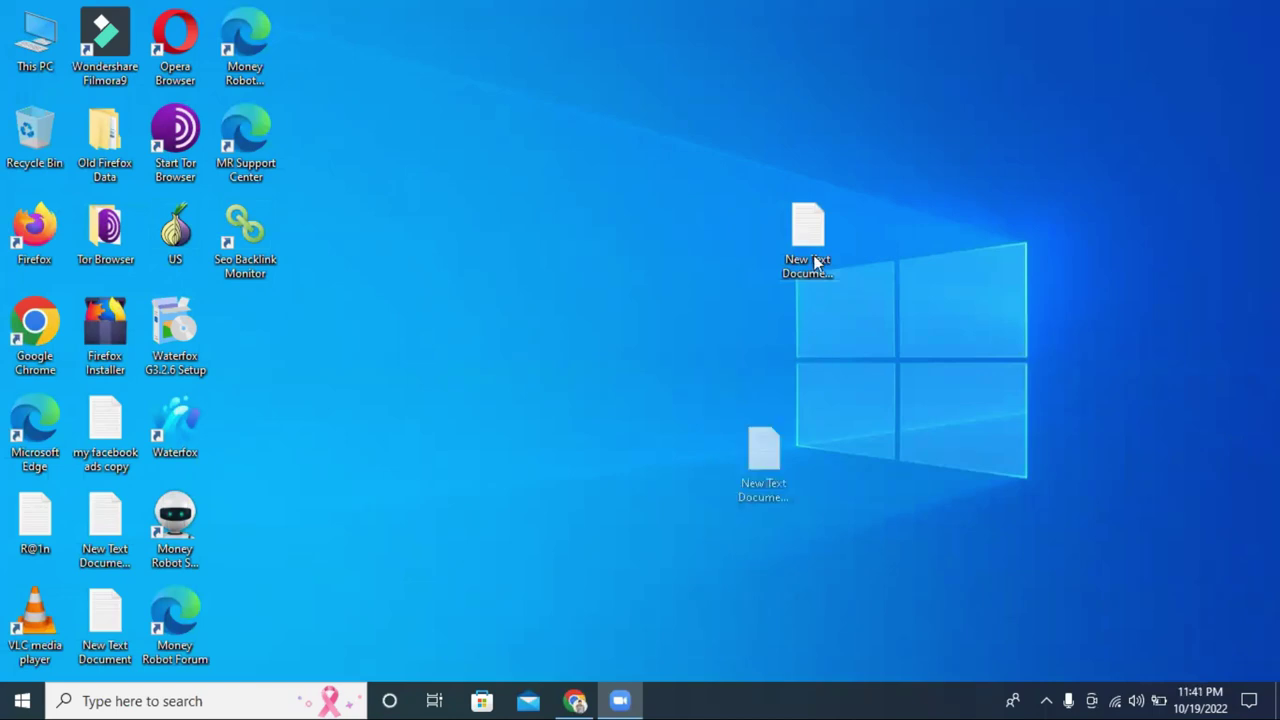
left_click_drag(814, 263, 812, 358)
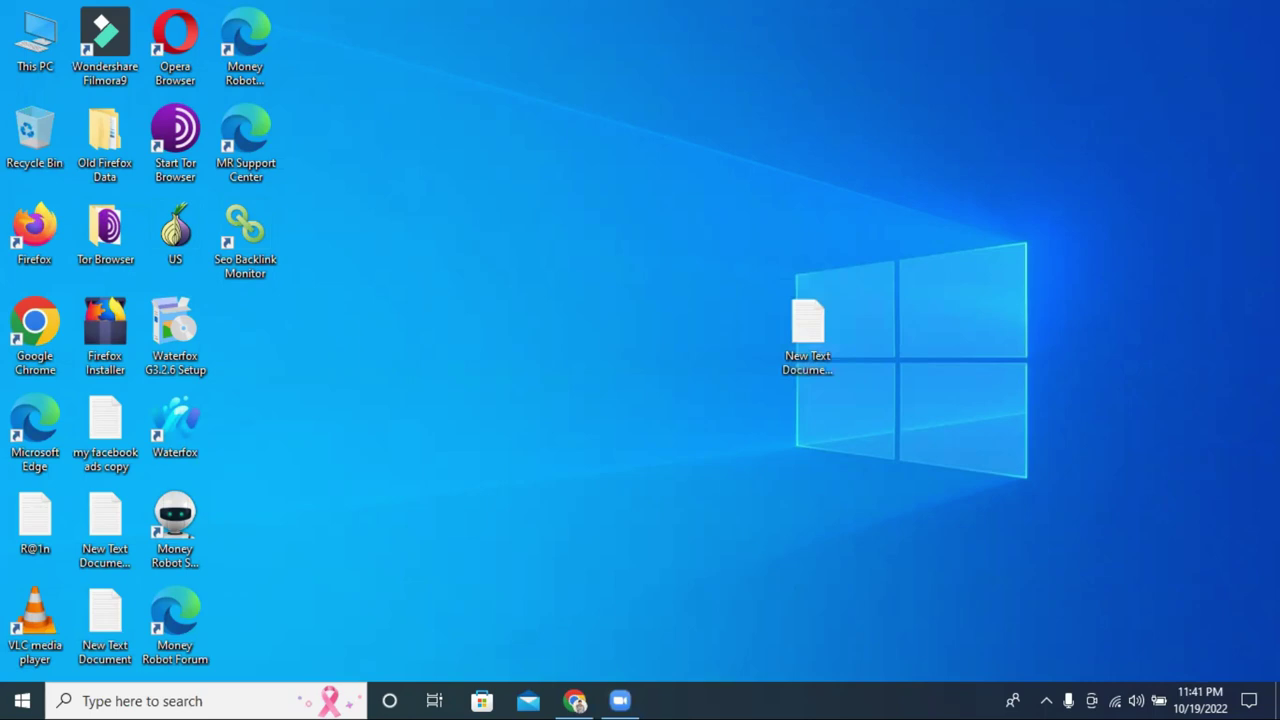
double_click(808, 322)
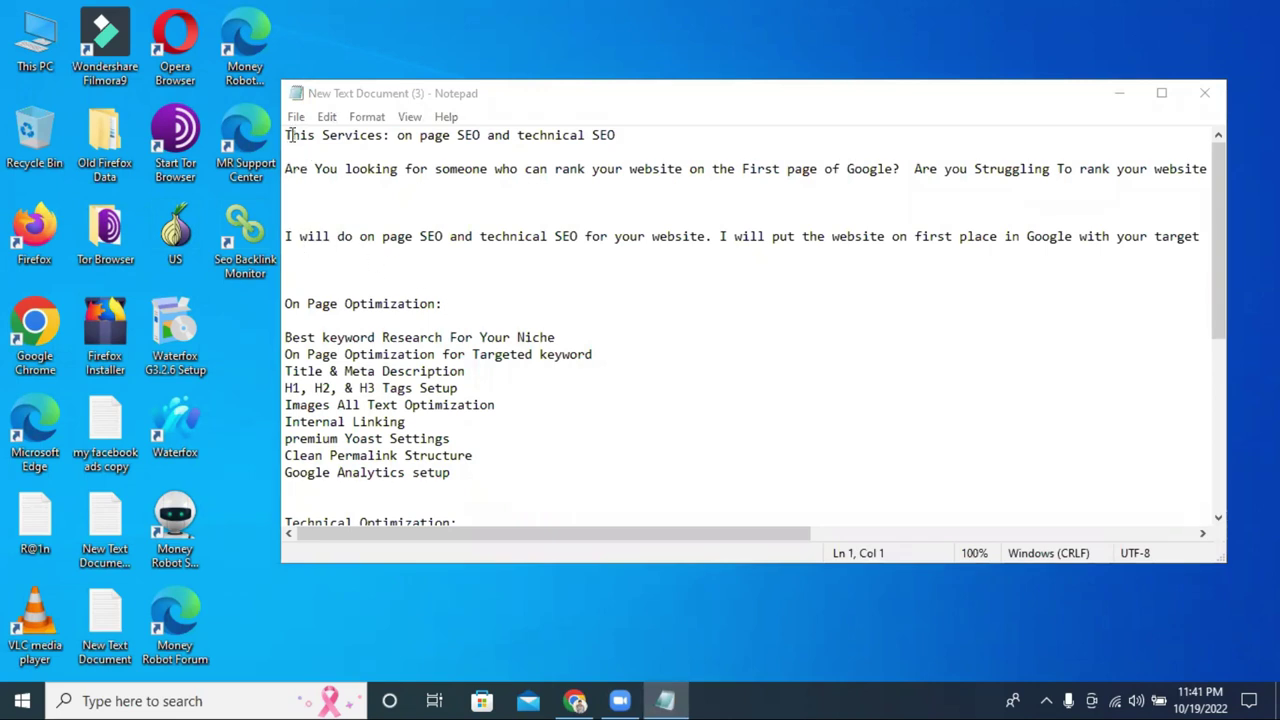
- Copy the opening part of the description, from the "This Services" line through the "I will do on page SEO" paragraph
left_click_drag(289, 135, 437, 257)
right_click(428, 216)
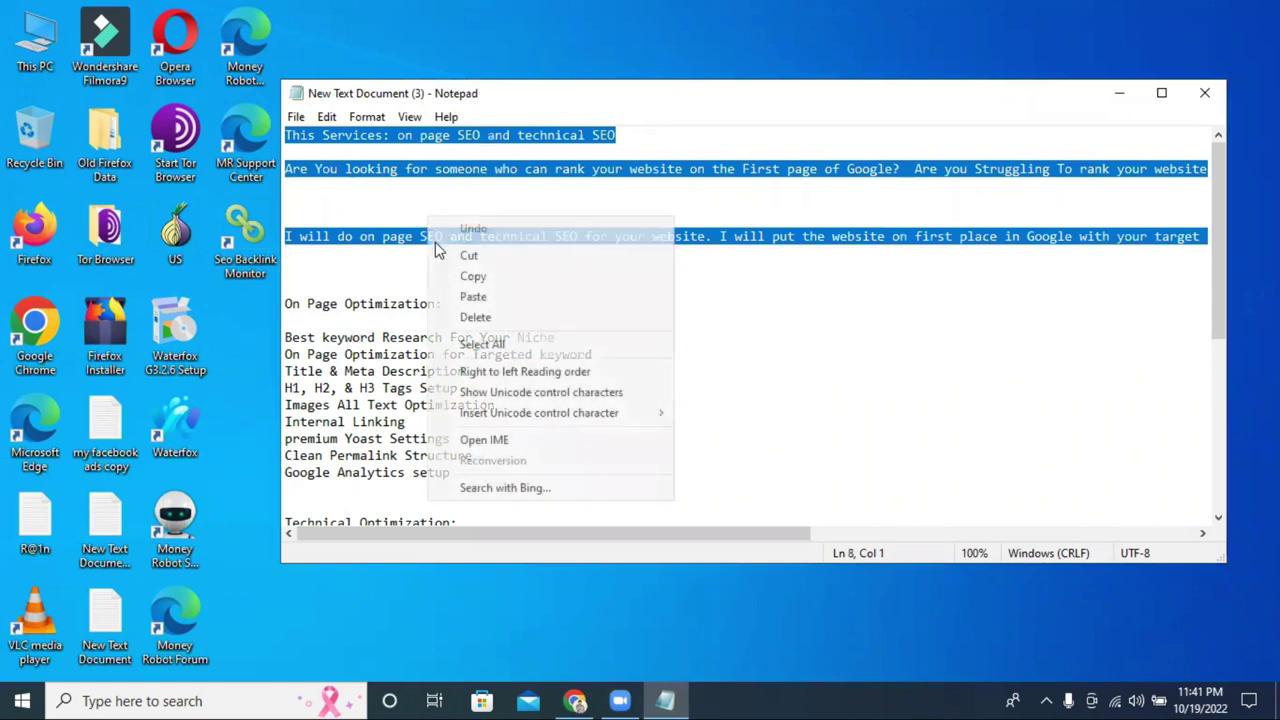
left_click(505, 285)
left_click(710, 586)
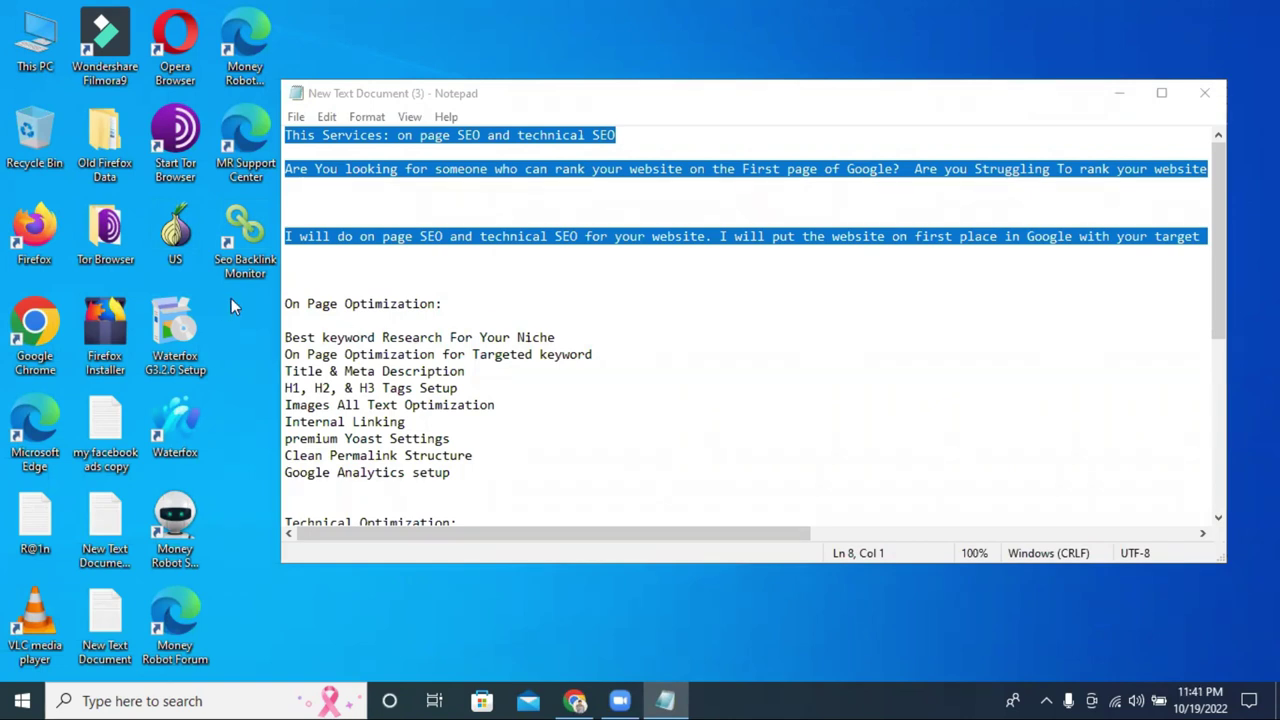
- Copy the description text from the "On Page Optimization:" heading through "100% client Satisfaction" and close Notepad
left_click_drag(286, 303, 489, 514)
scroll(290, 355, "down", 2)
scroll(380, 345, "down", 5)
right_click(322, 275)
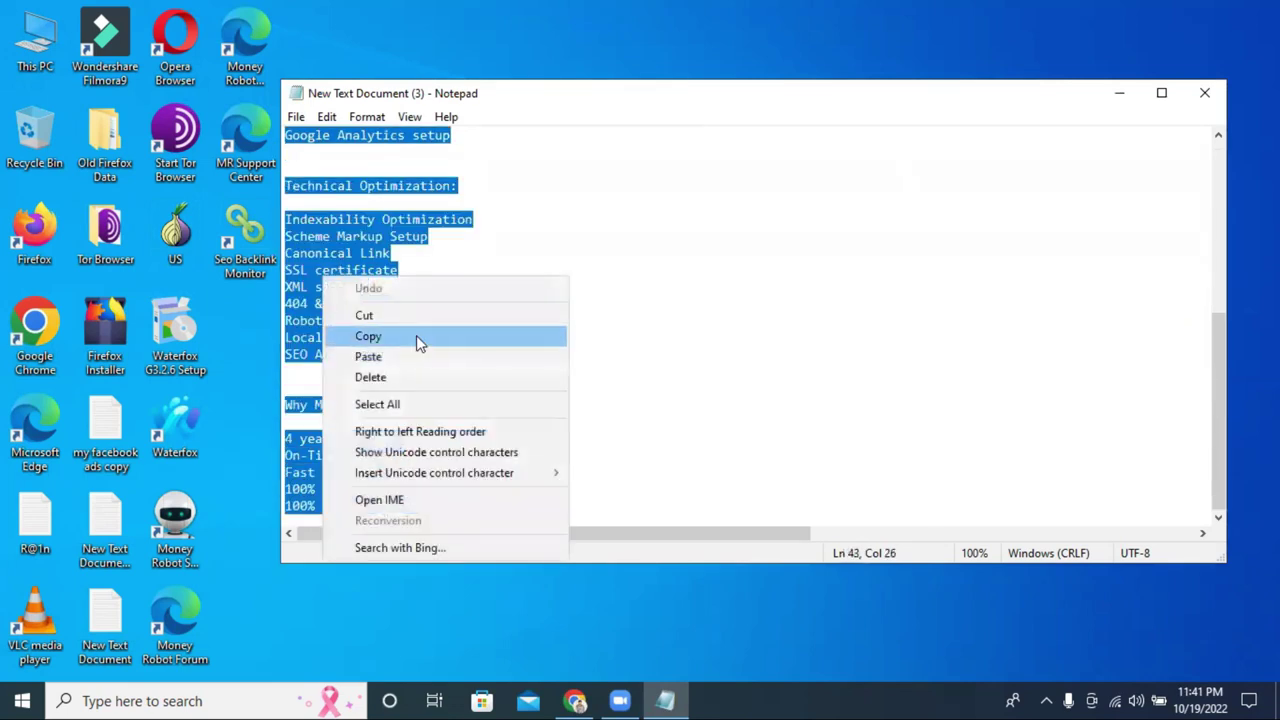
left_click(416, 335)
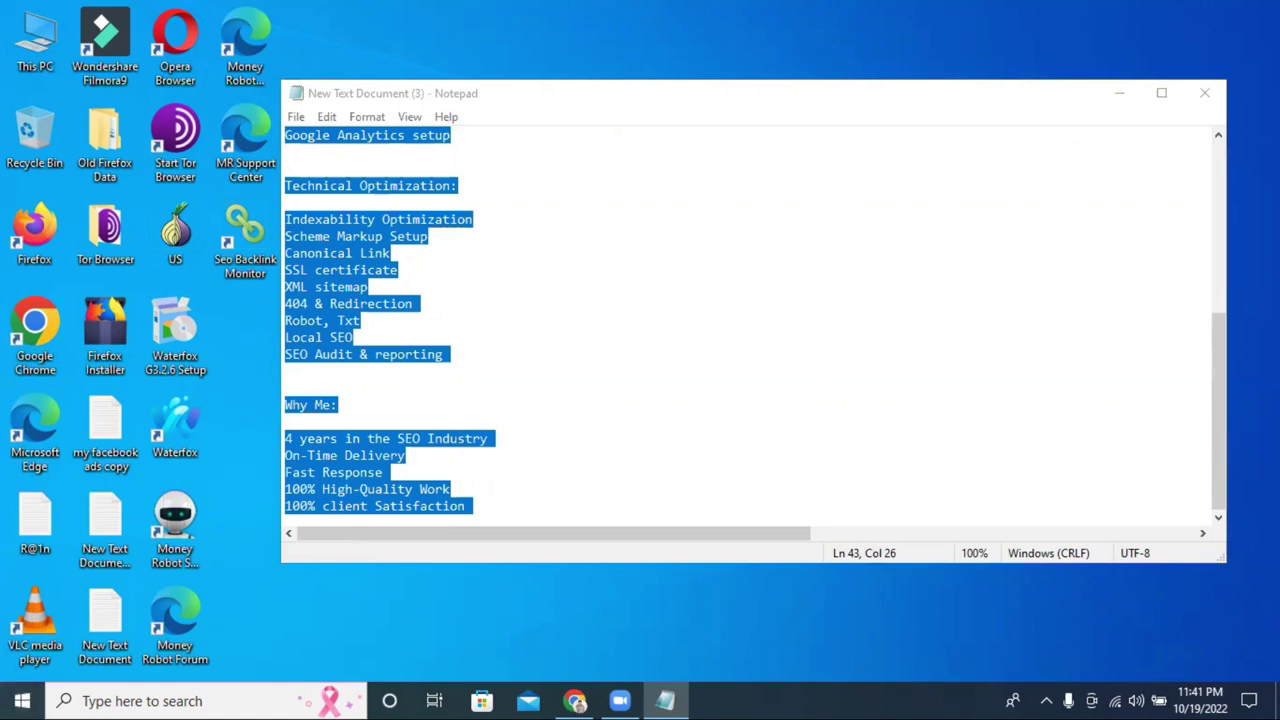
left_click(1206, 93)
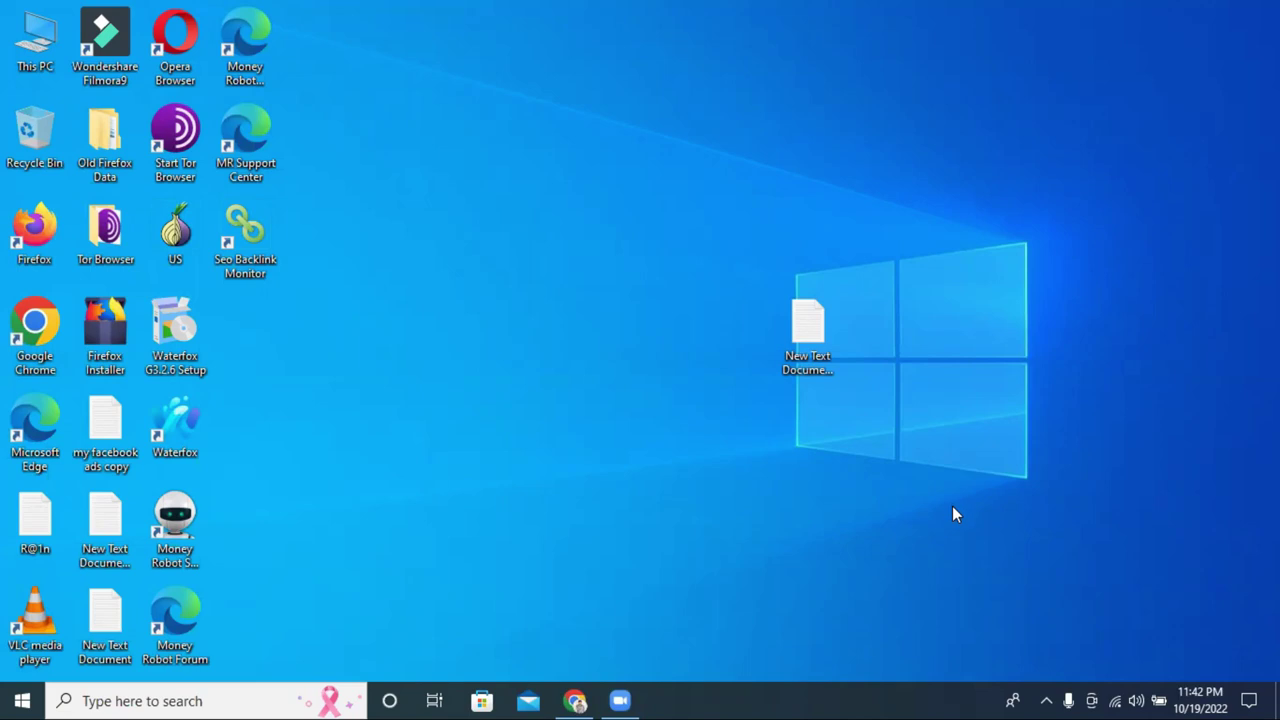
- Switch to Chrome and close the blank, Google Translate, Facebook and competitor gig tabs, keeping the gig editor and own gig page
left_click(575, 701)
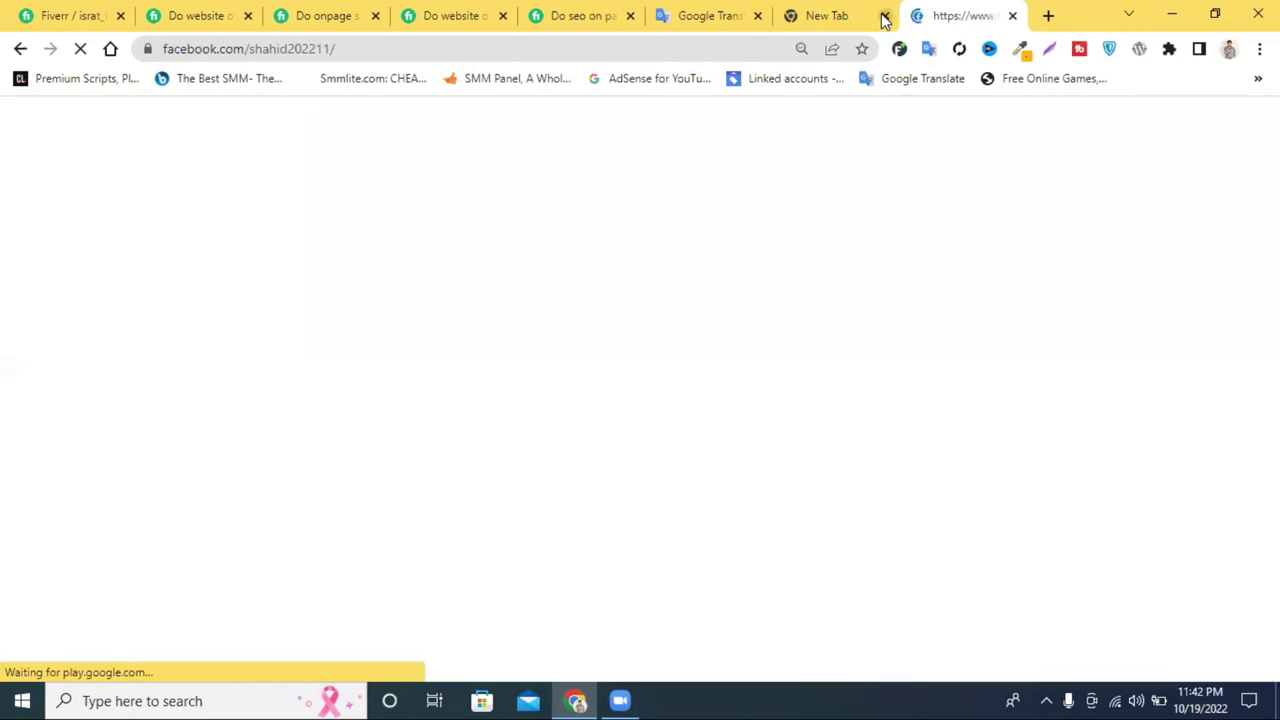
left_click(884, 17)
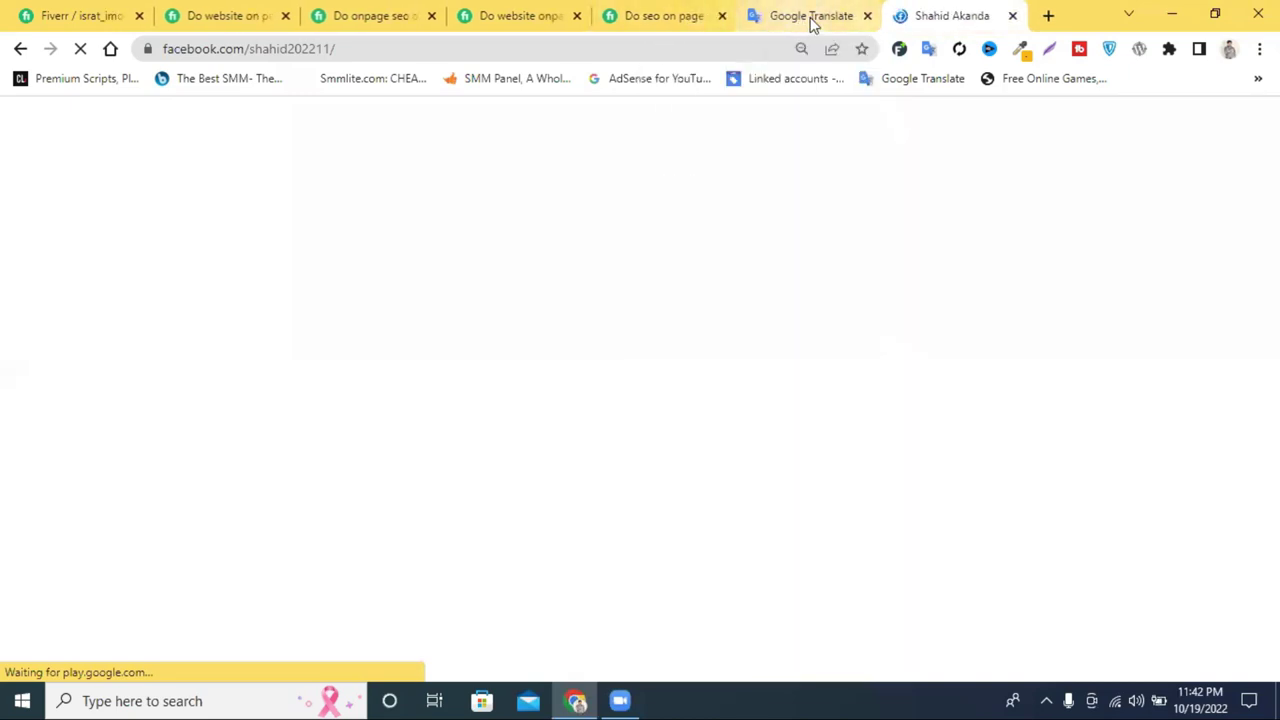
left_click(812, 22)
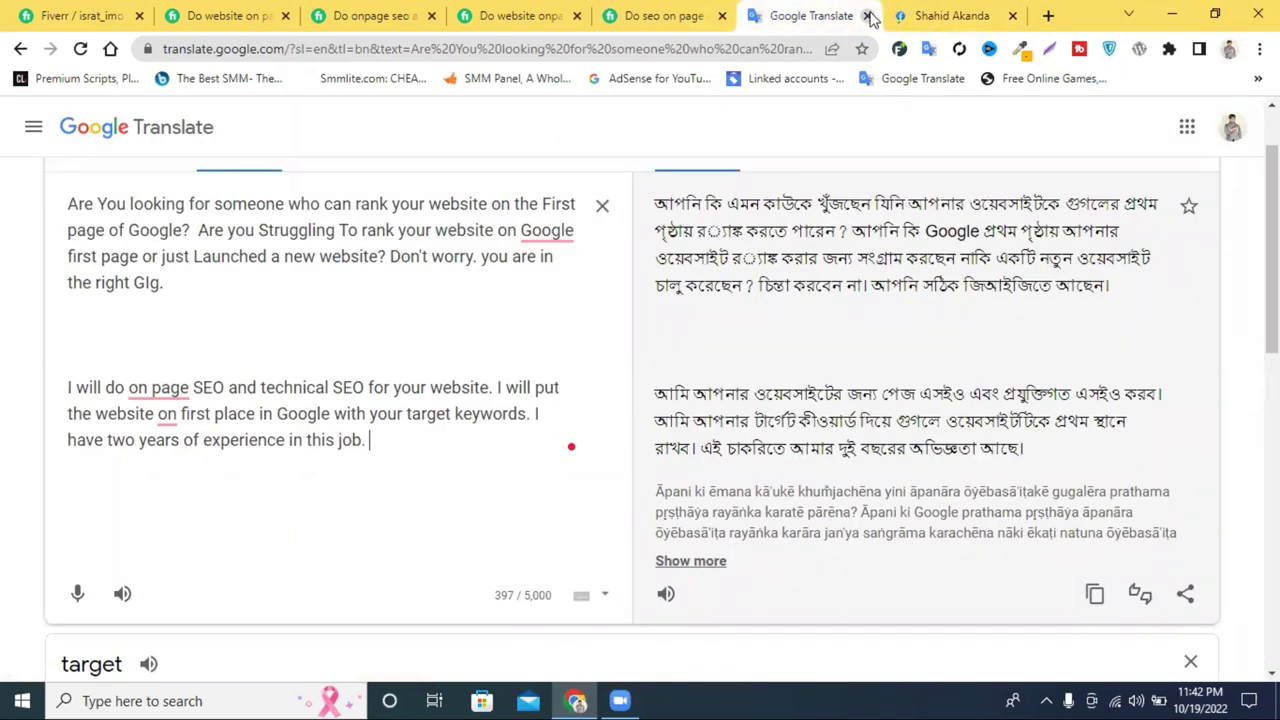
left_click(868, 17)
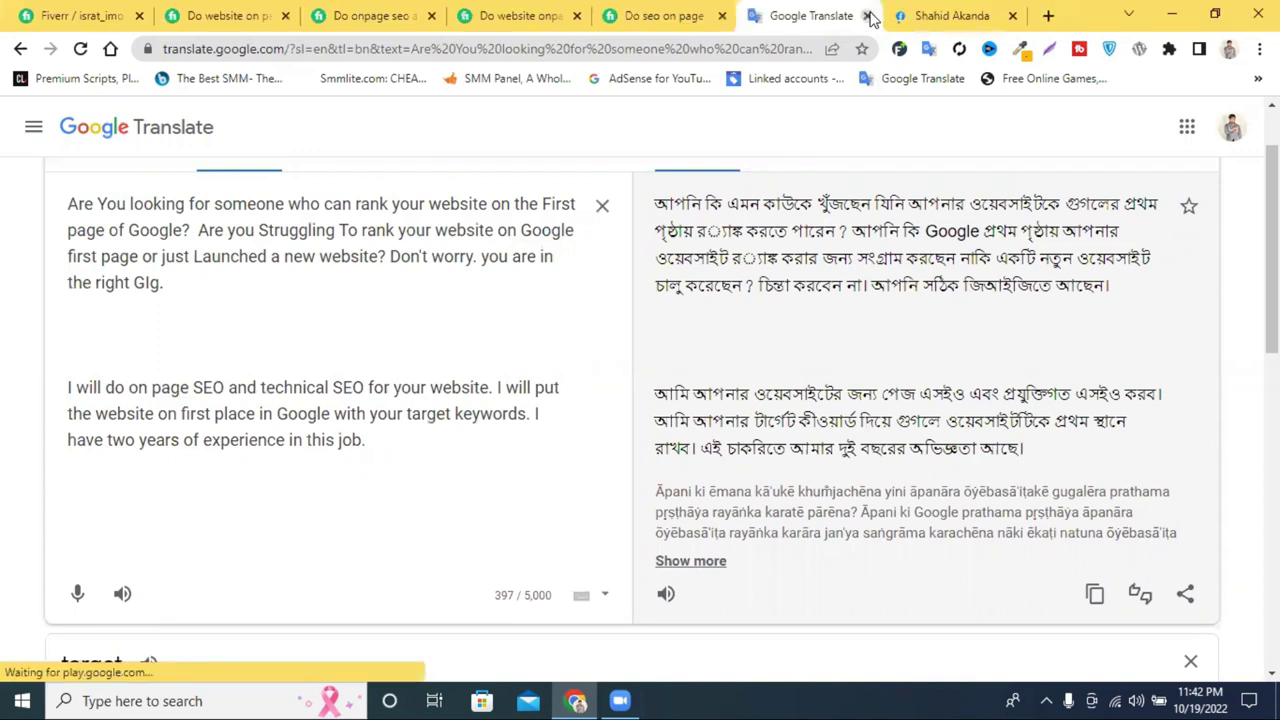
left_click(868, 17)
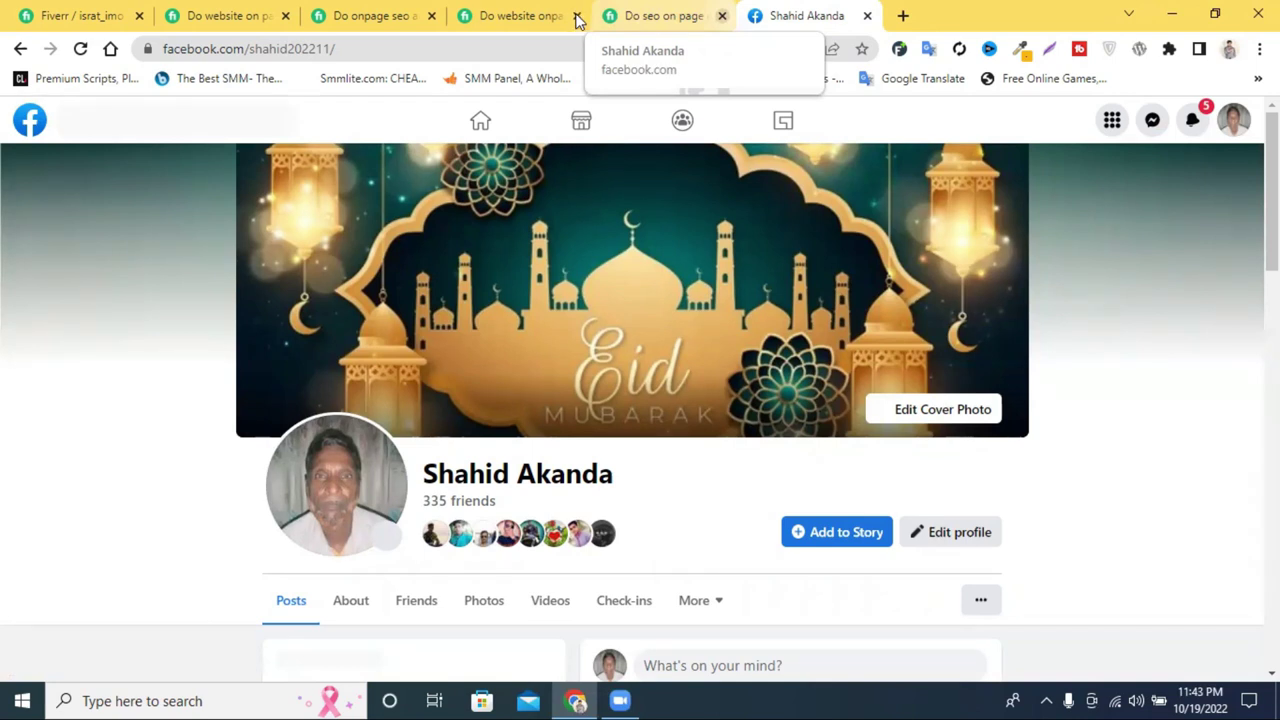
key("ctrl+w")
key("ctrl+w")
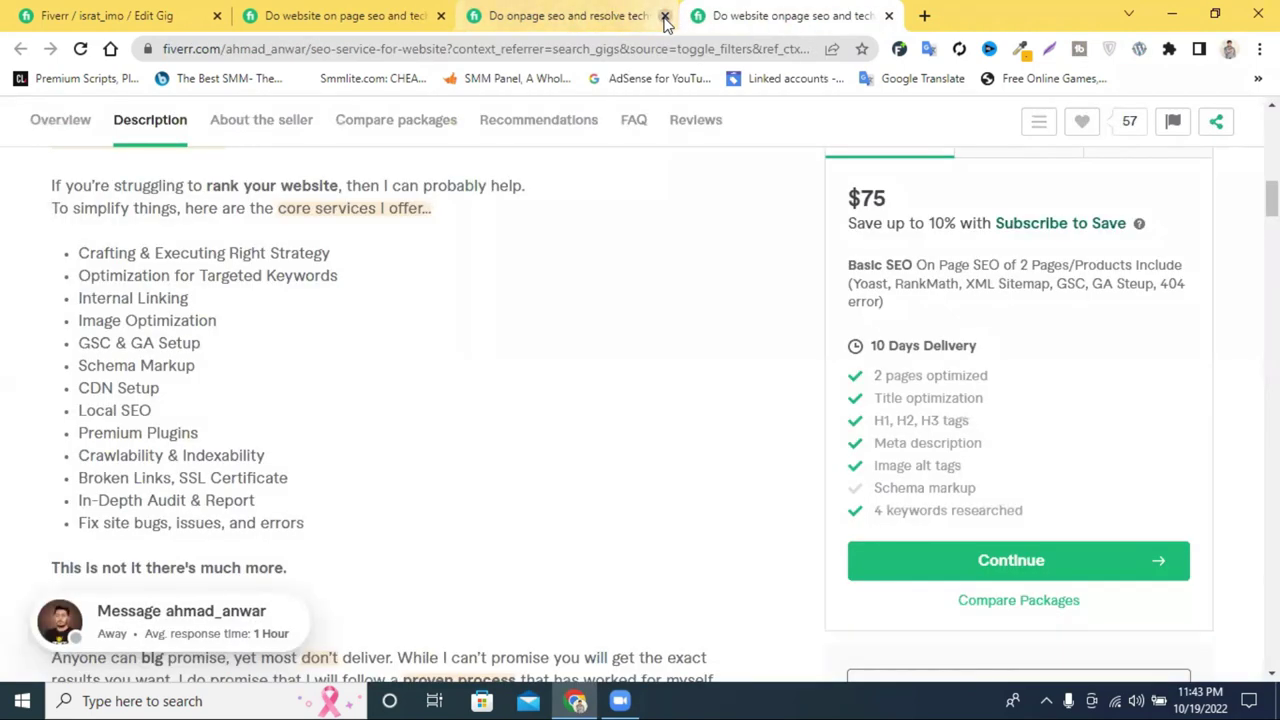
left_click(665, 16)
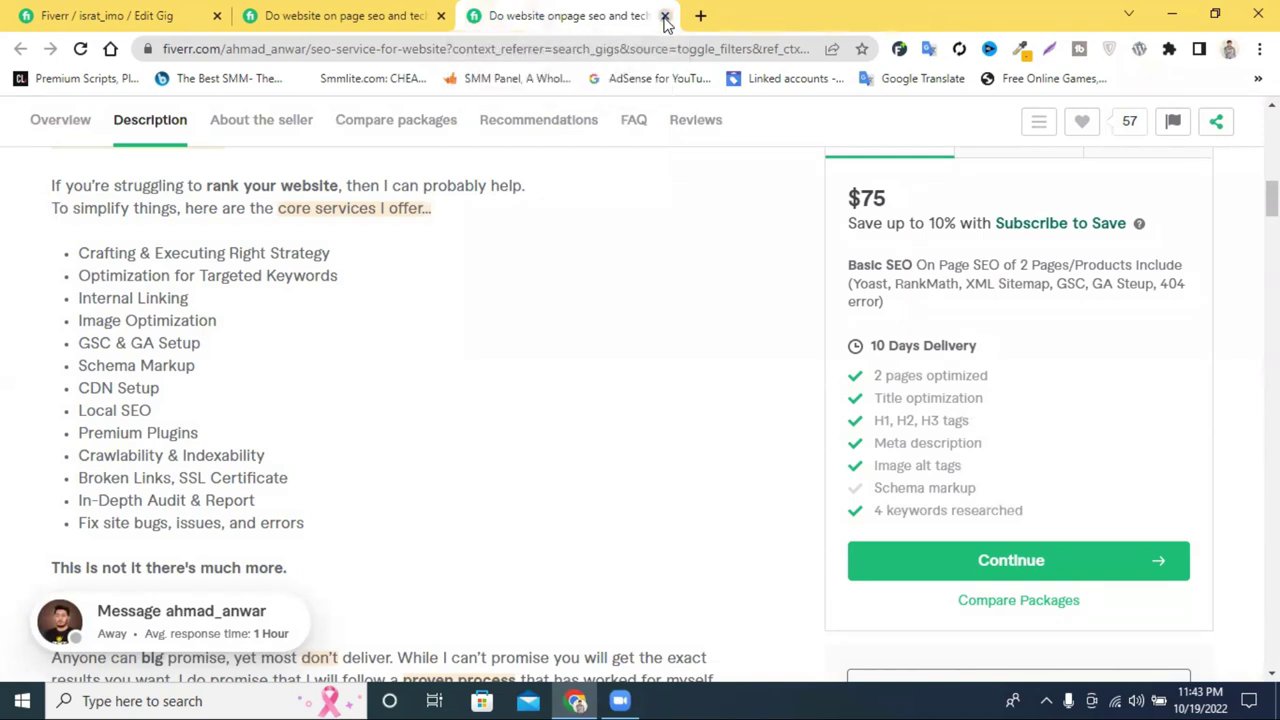
left_click(665, 17)
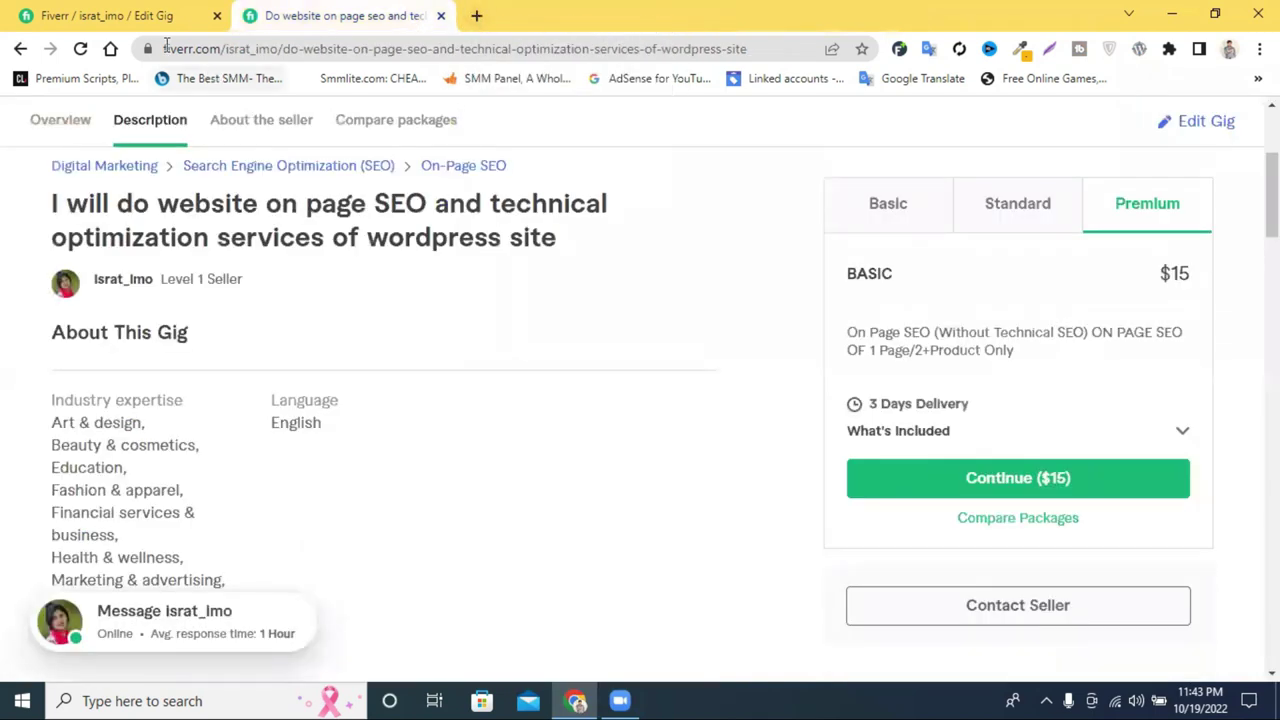
- Open Facebook in a new tab and open the Messenger chat whose latest entry is the ended video chat
left_click(120, 12)
left_click(478, 16)
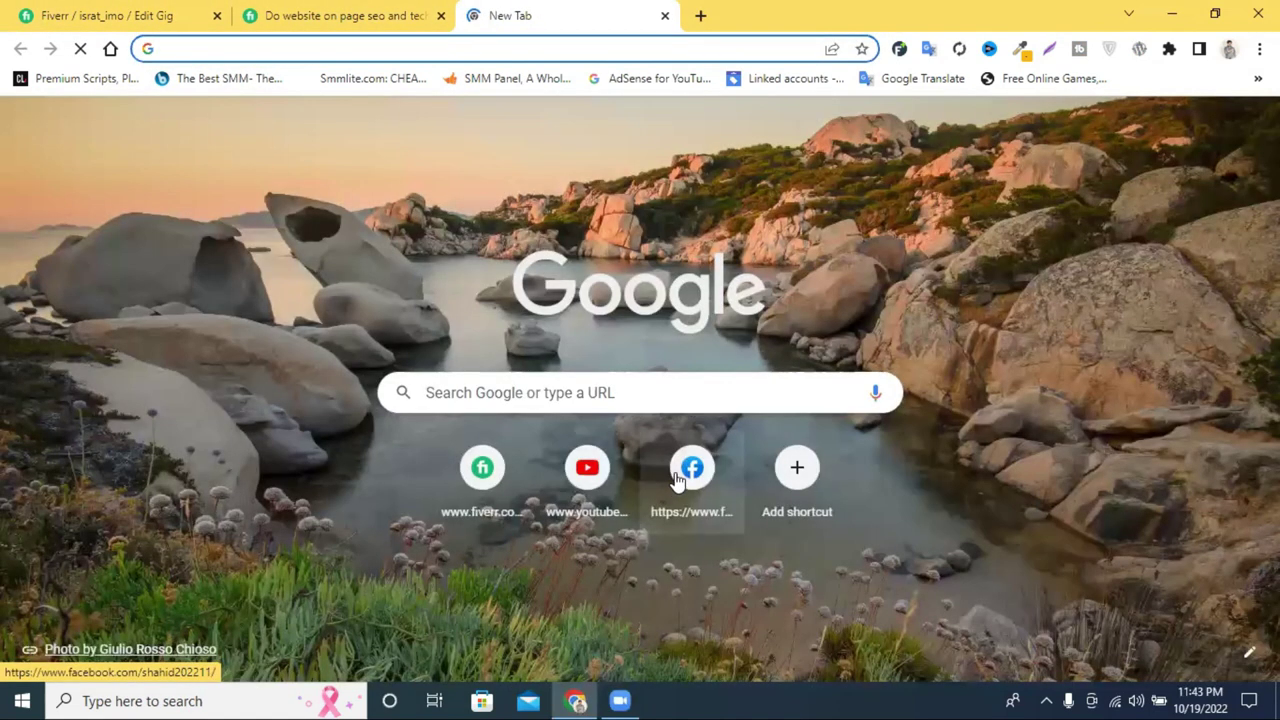
left_click(676, 482)
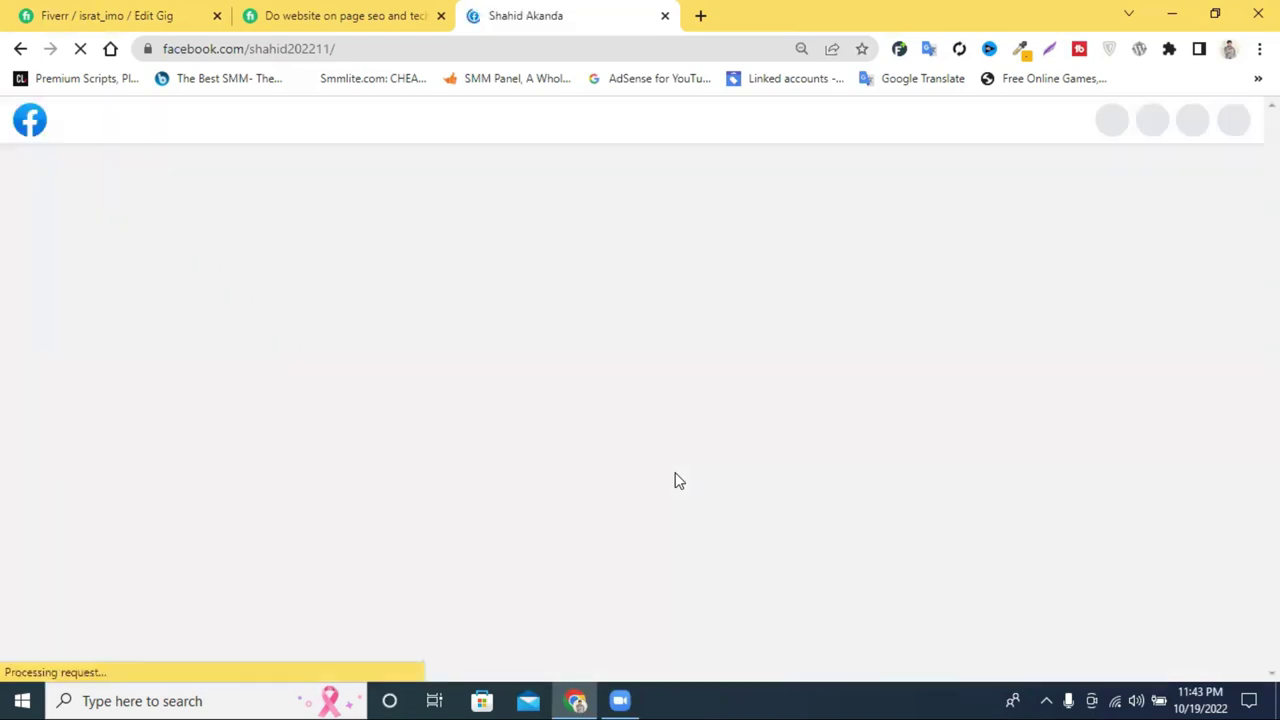
scroll(1131, 186, "down", 2)
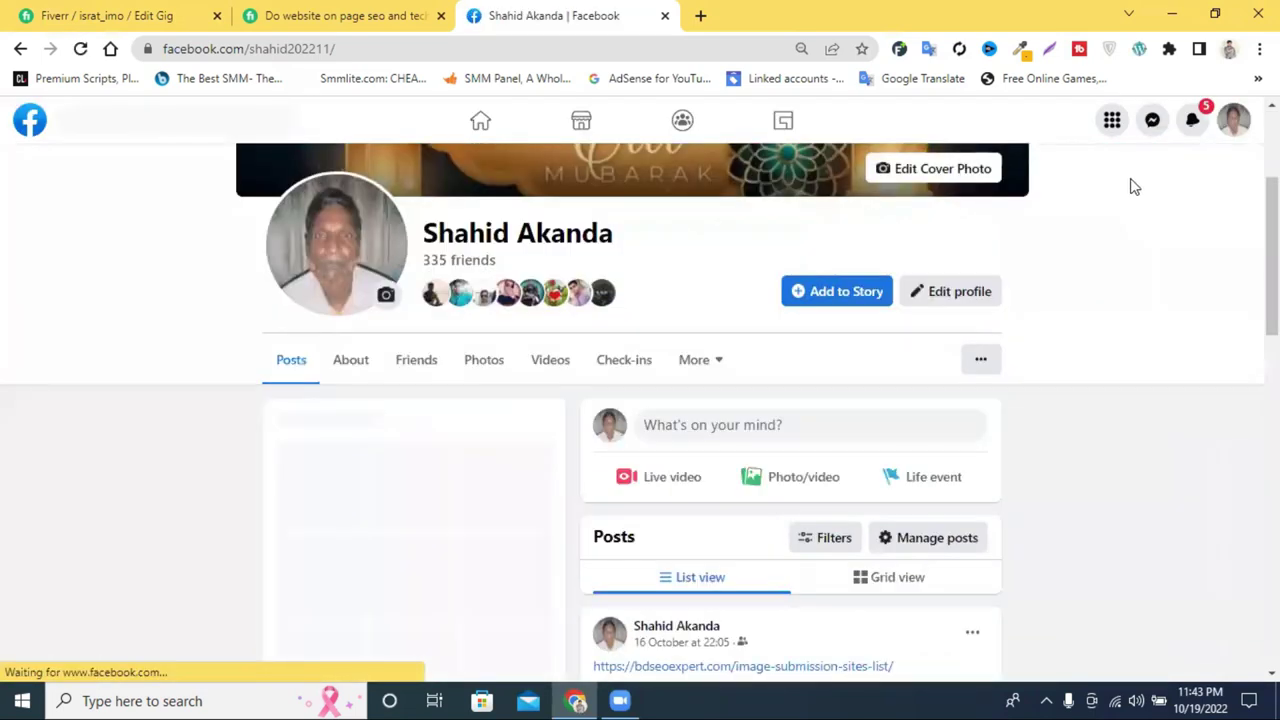
left_click(1151, 122)
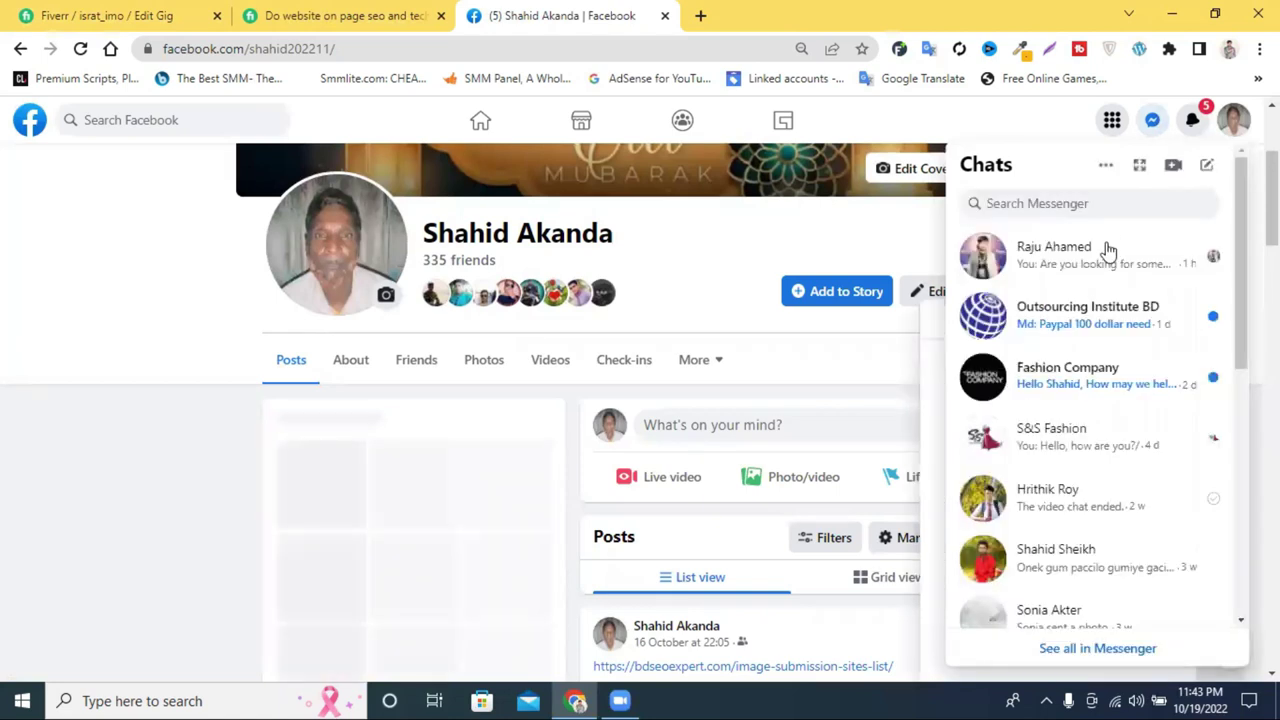
left_click(1064, 492)
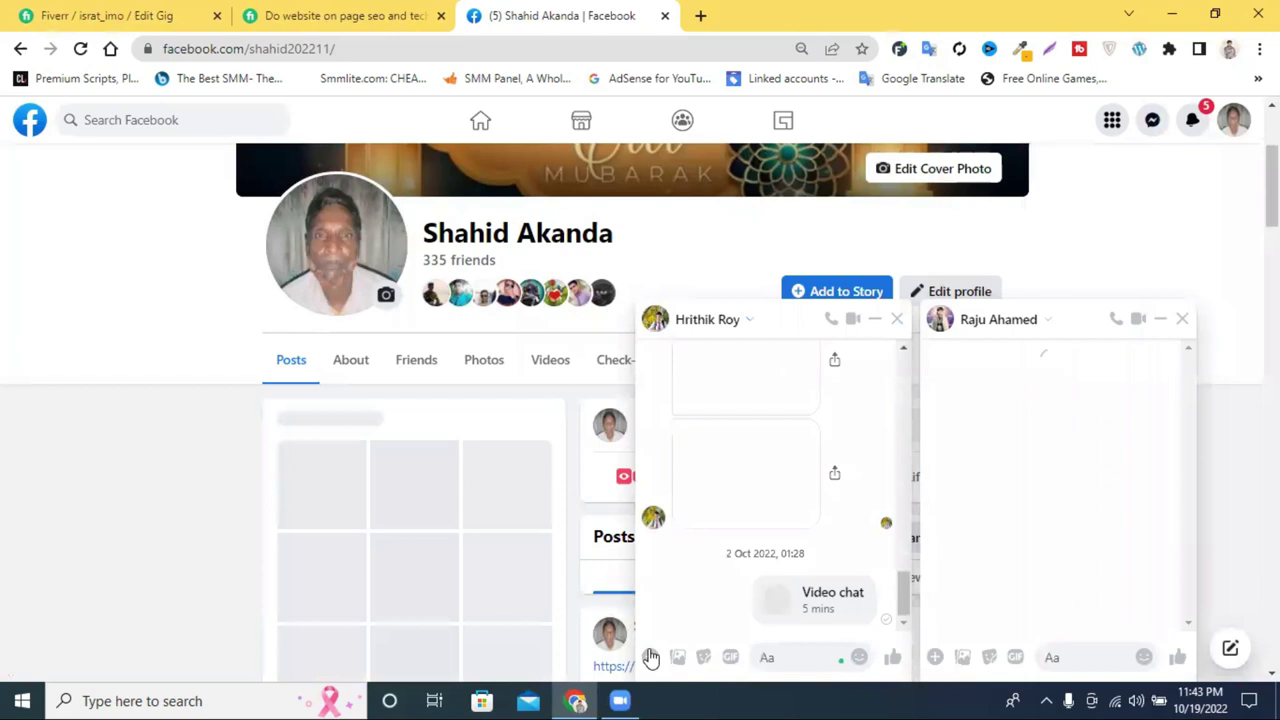
left_click(650, 658)
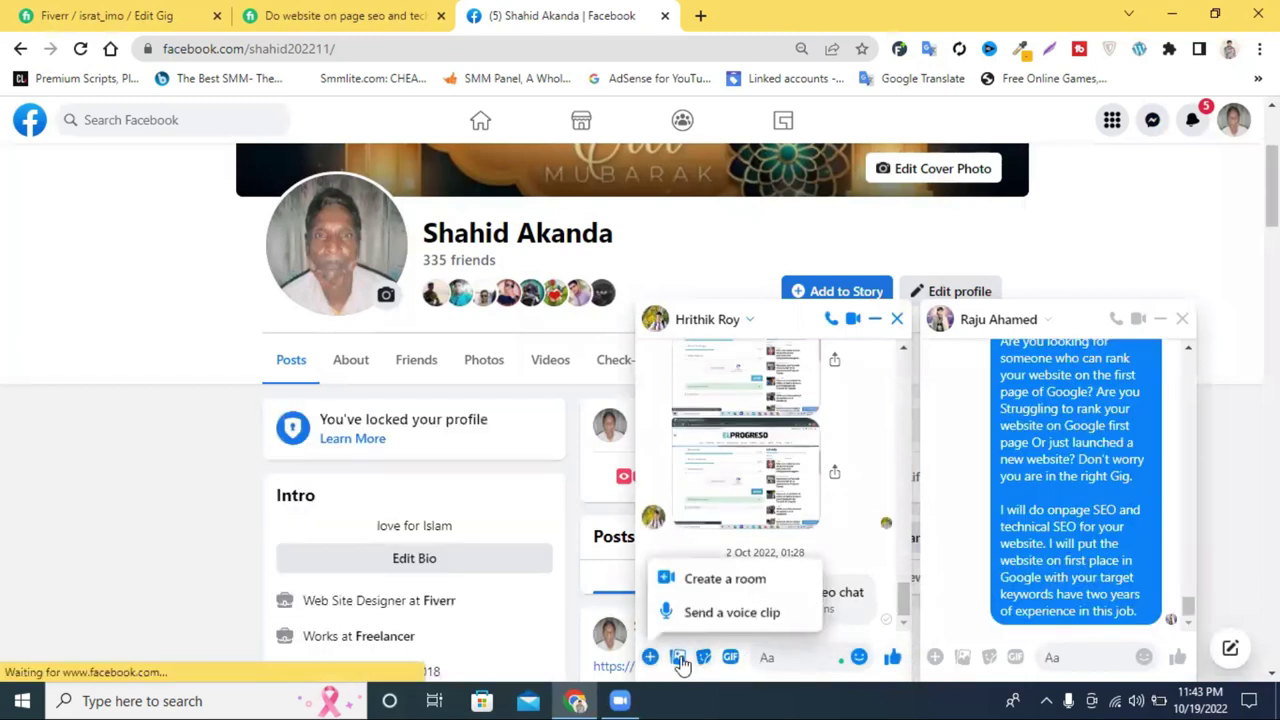
left_click(679, 662)
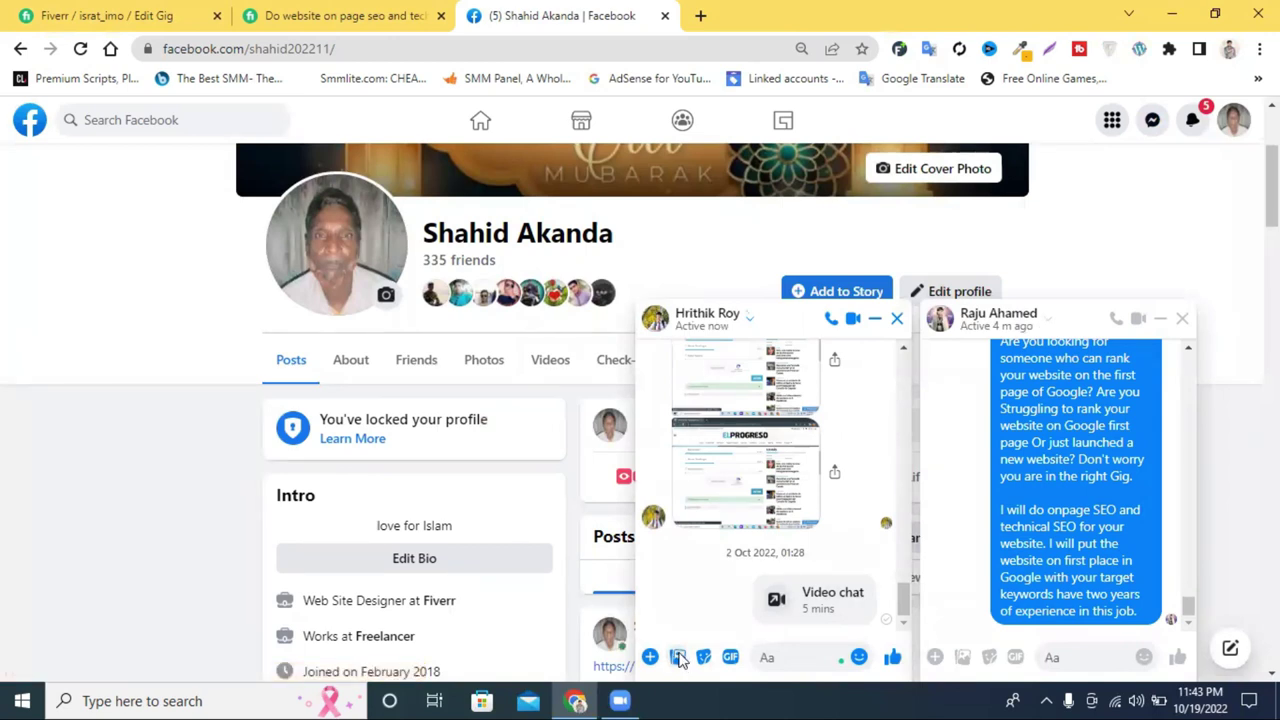
left_click(677, 658)
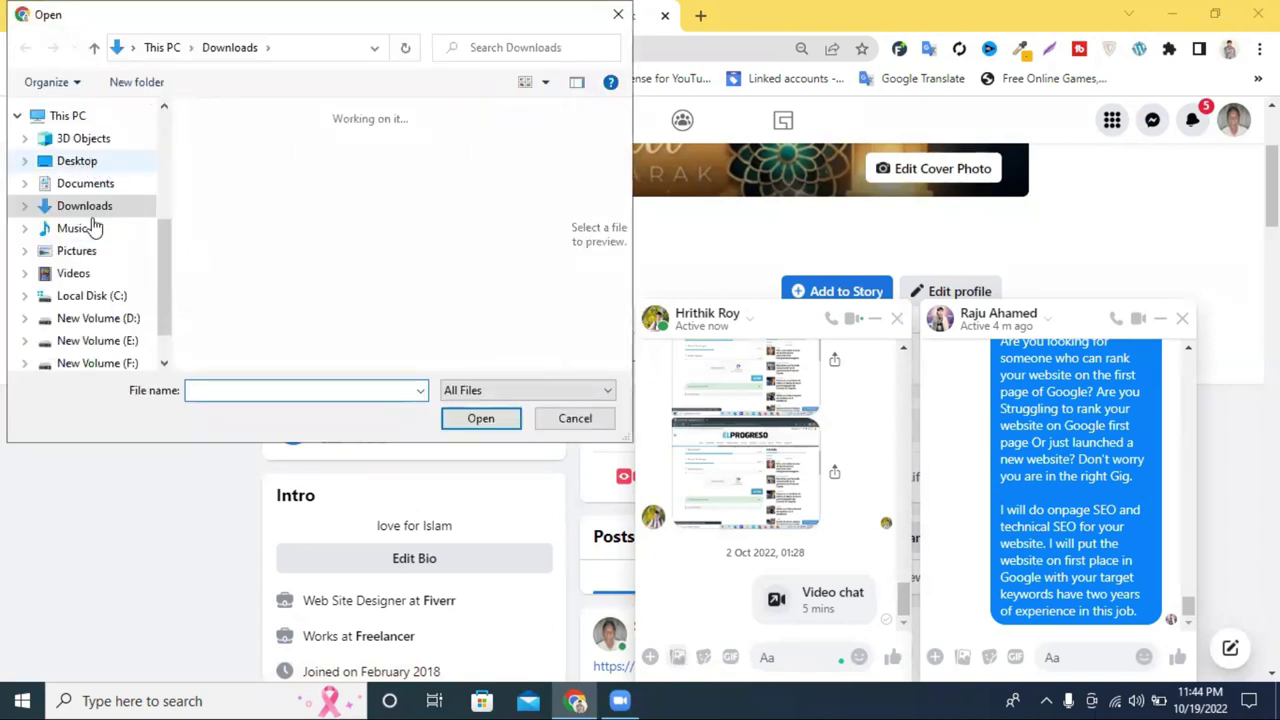
left_click(77, 162)
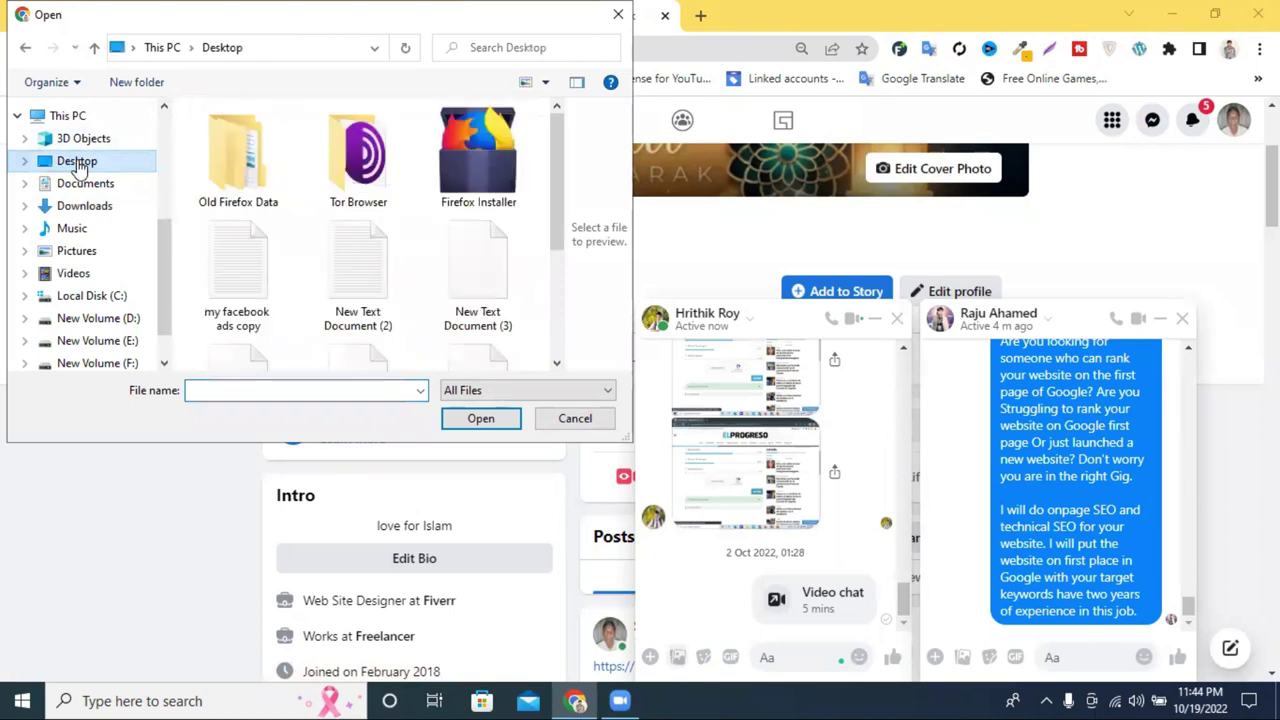
scroll(330, 228, "down", 1)
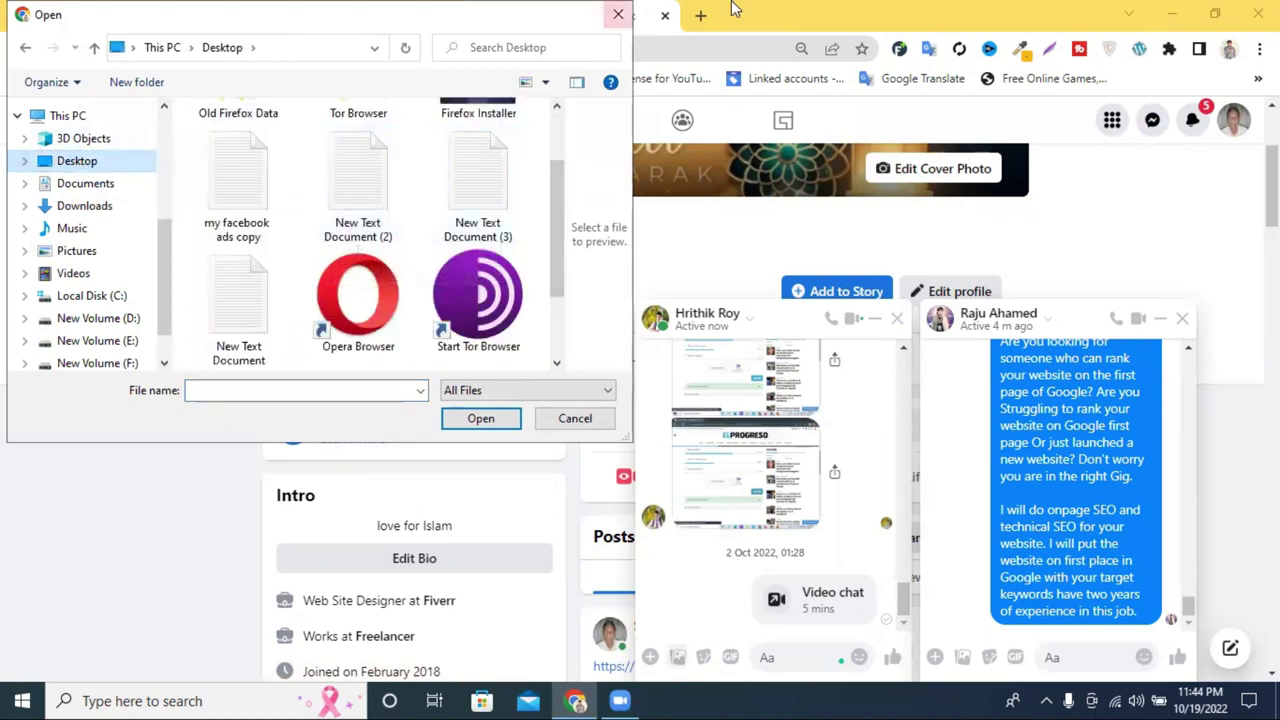
scroll(470, 172, "down", 1)
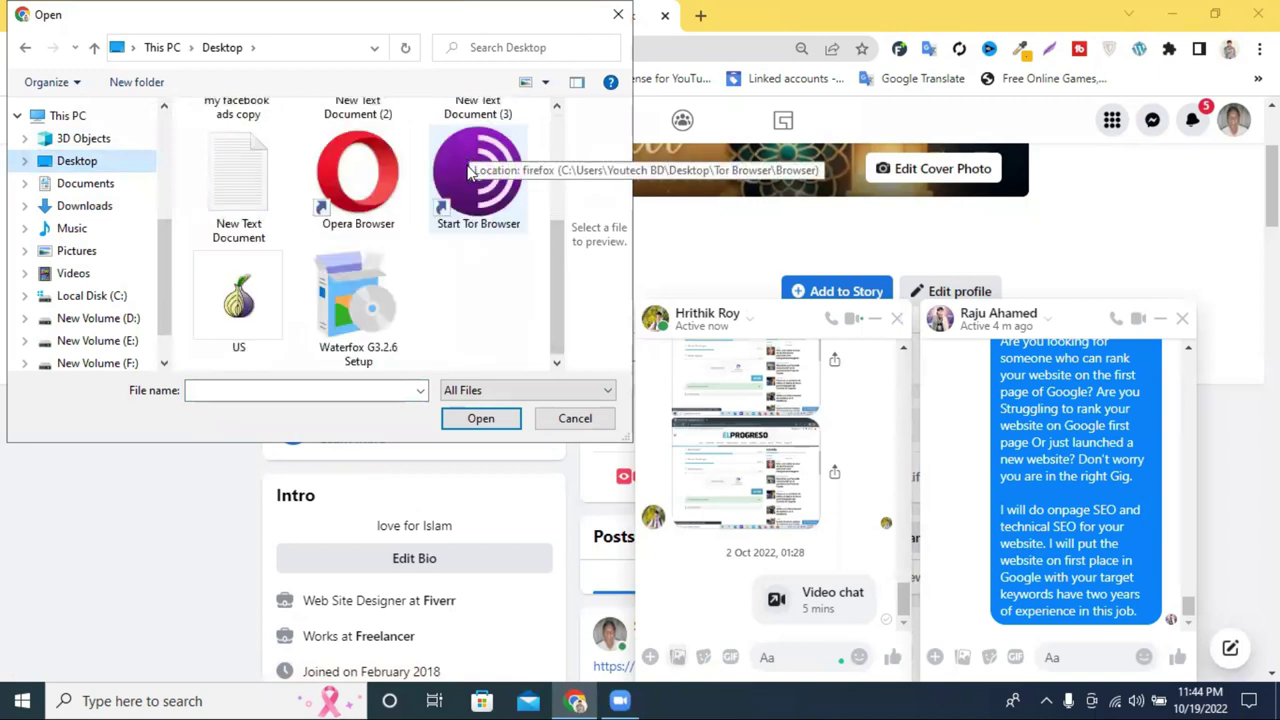
left_click(620, 17)
- Minimize Chrome and rename the New Text Document (3) file on the desktop to 22222
left_click(1172, 12)
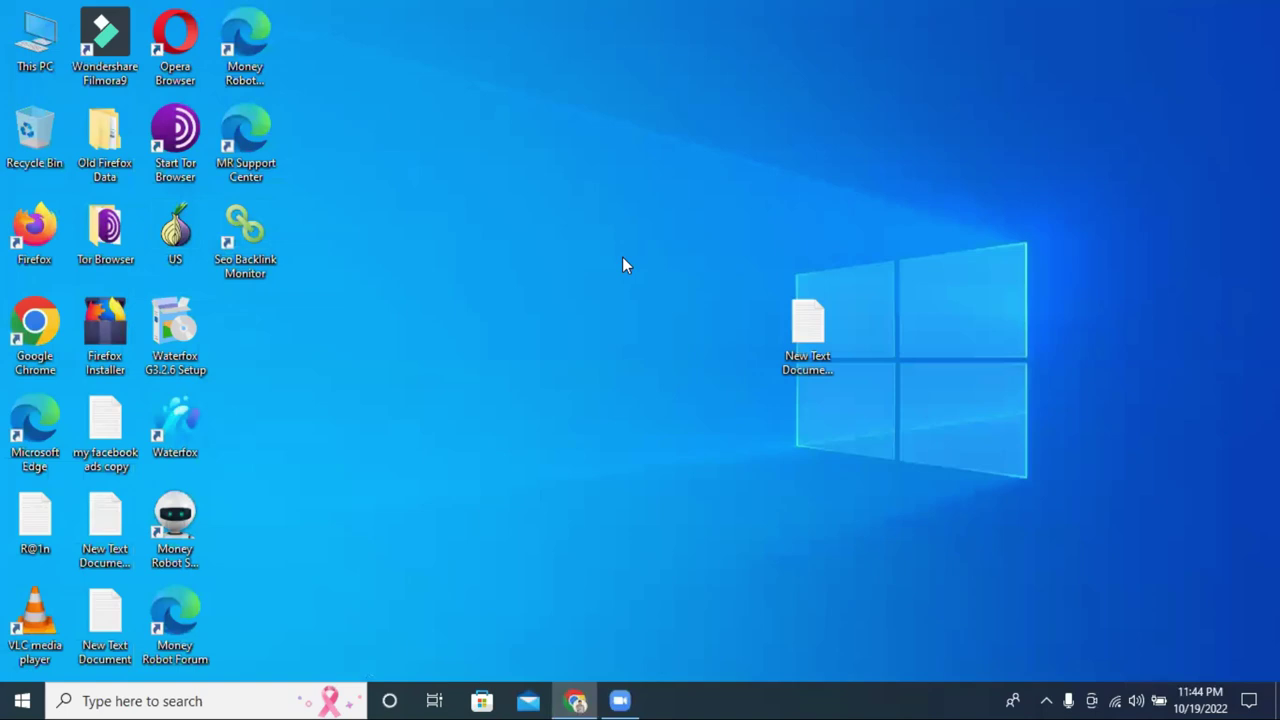
double_click(808, 328)
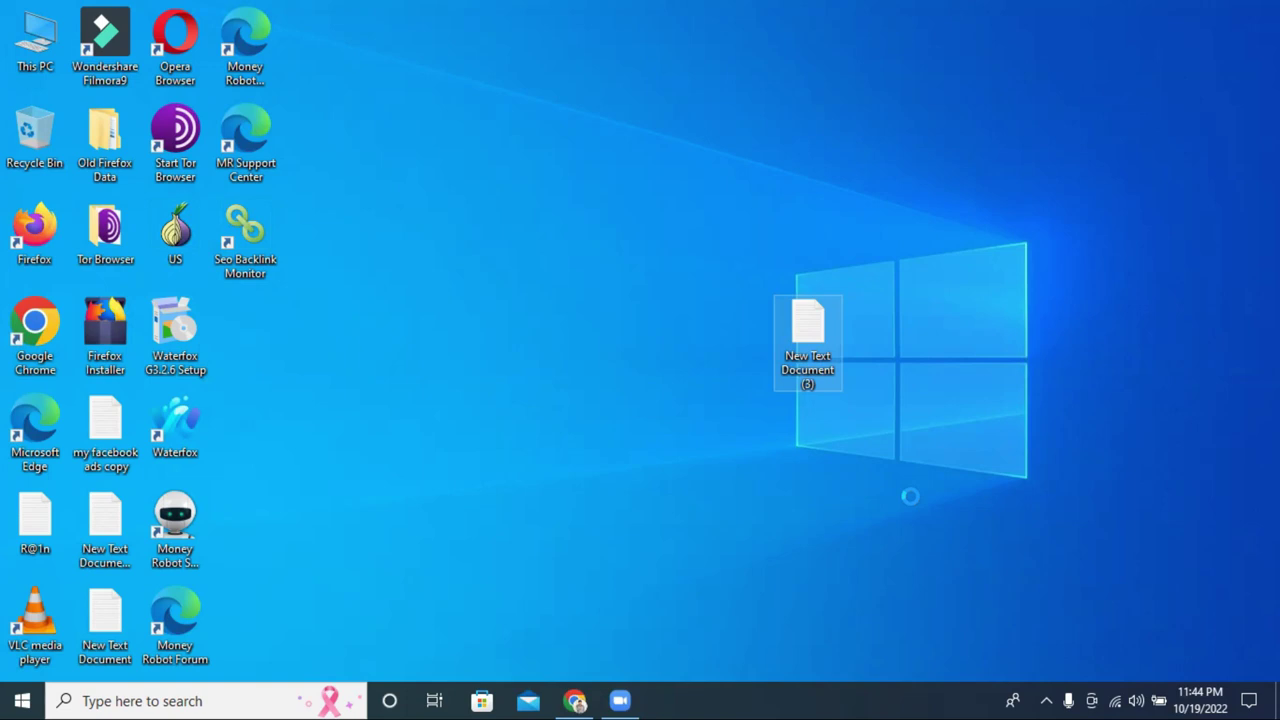
key("shift+F10")
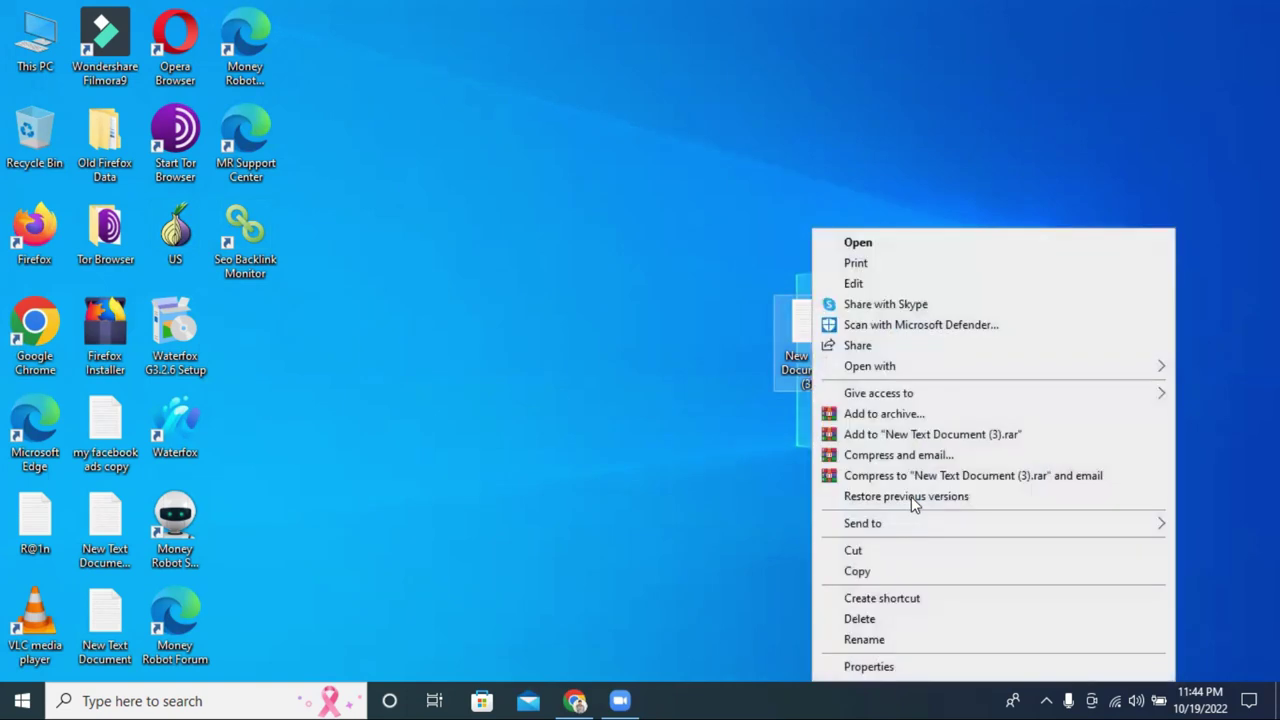
left_click(891, 640)
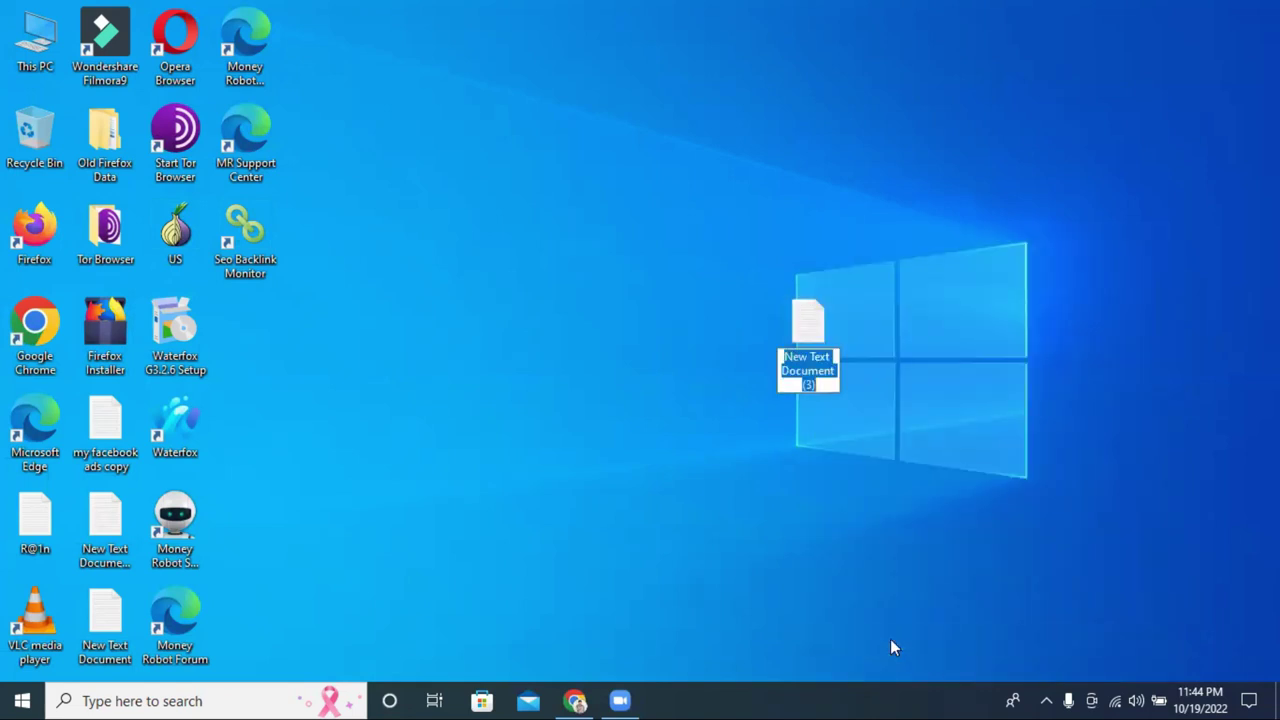
type("22222")
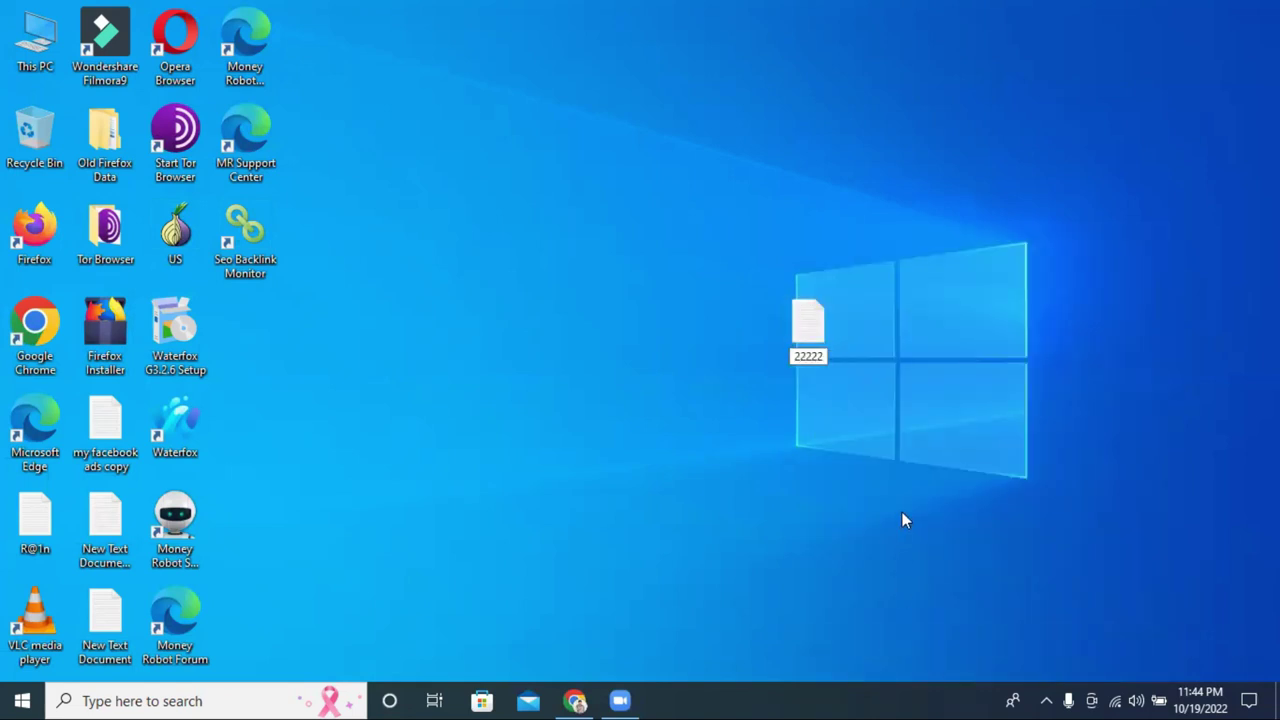
key("Return")
- Return to Chrome, send the desktop file 22222.txt as an attachment in the chat with the earlier video call, and close that chat
left_click(575, 700)
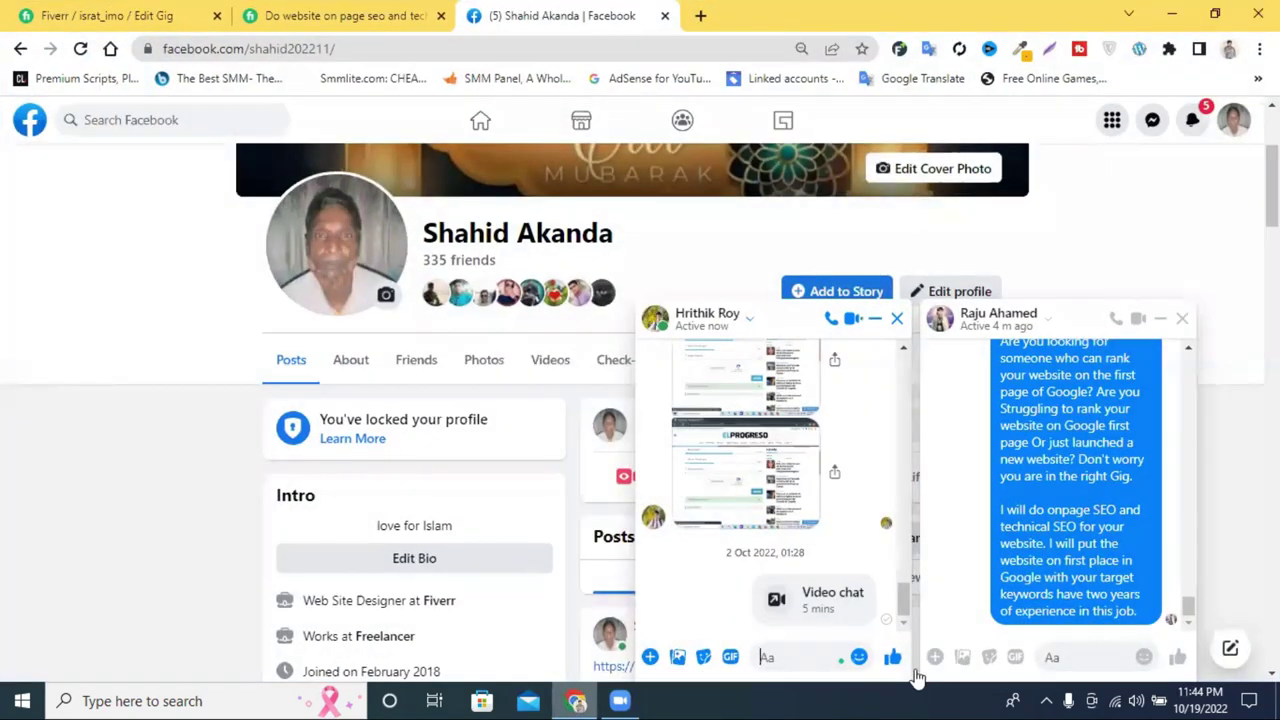
left_click(678, 657)
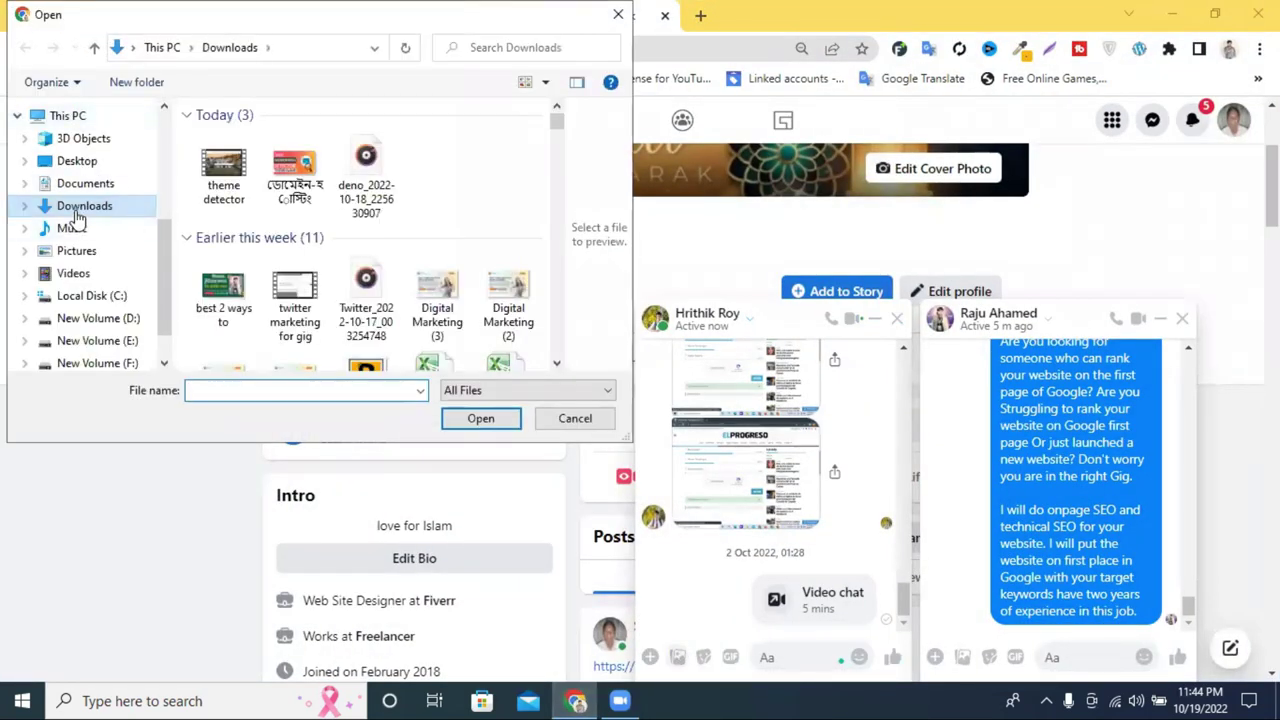
left_click(72, 161)
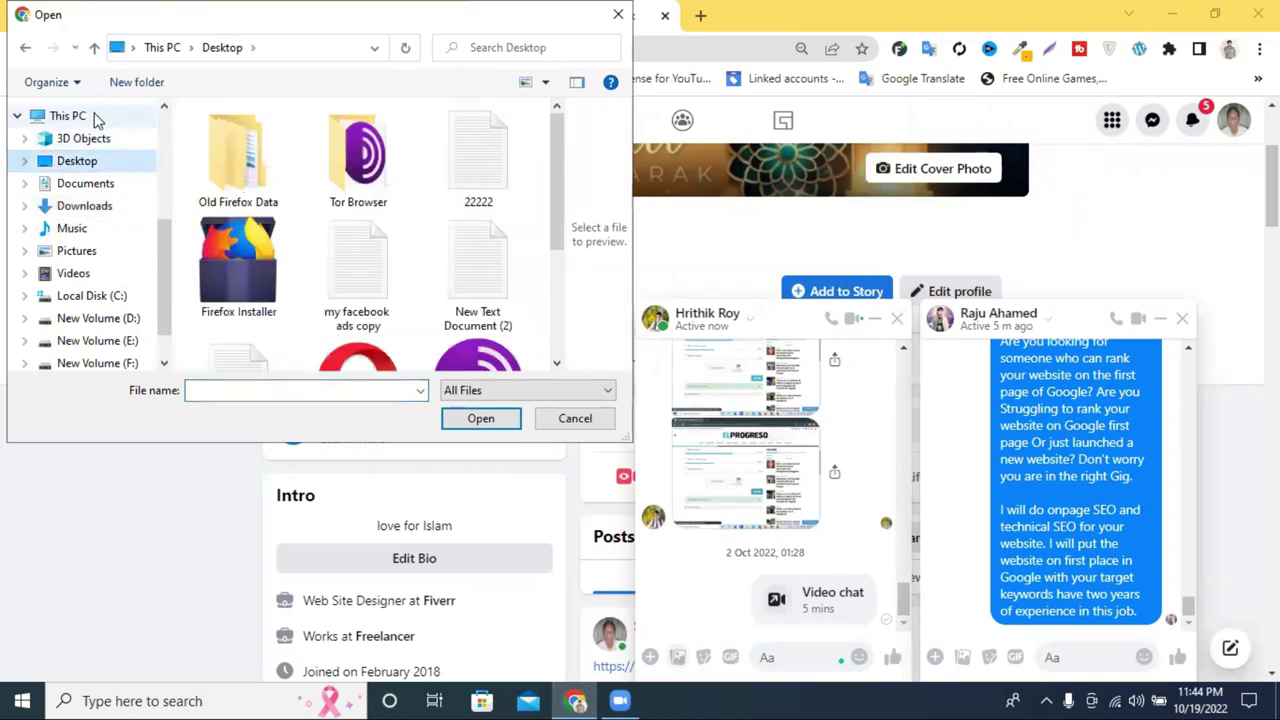
left_click(68, 116)
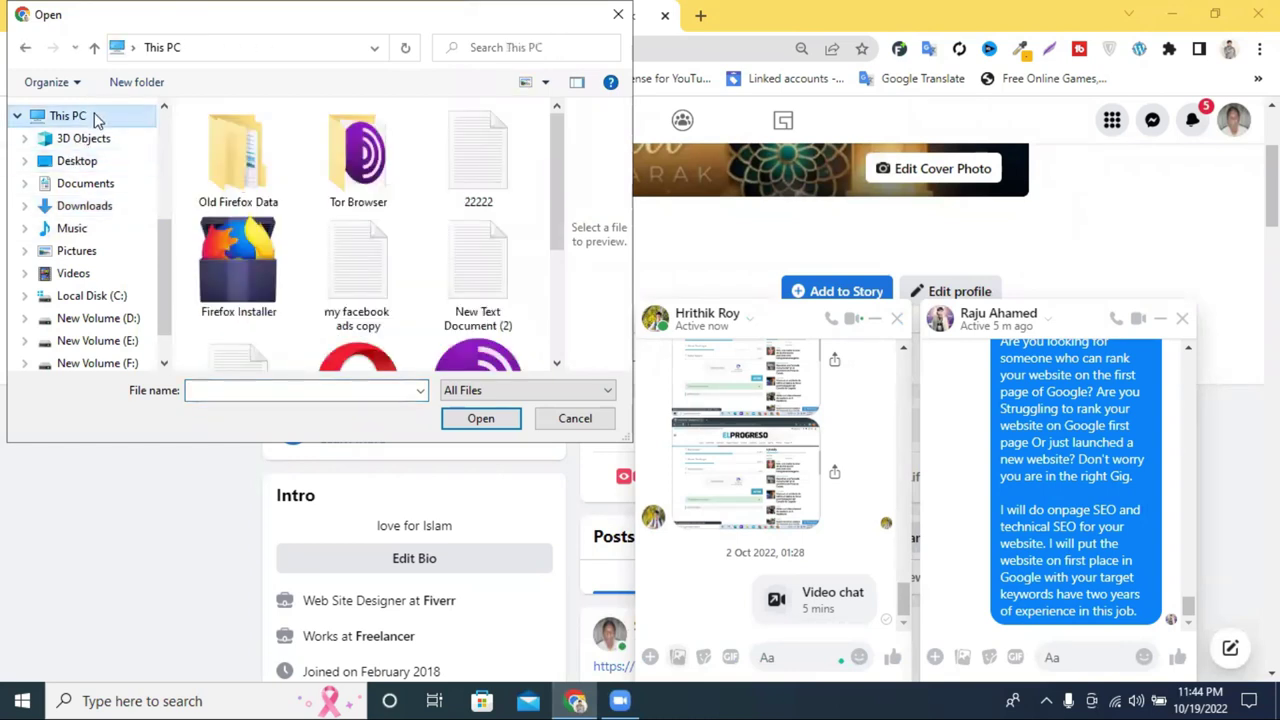
left_click(98, 168)
left_click(443, 194)
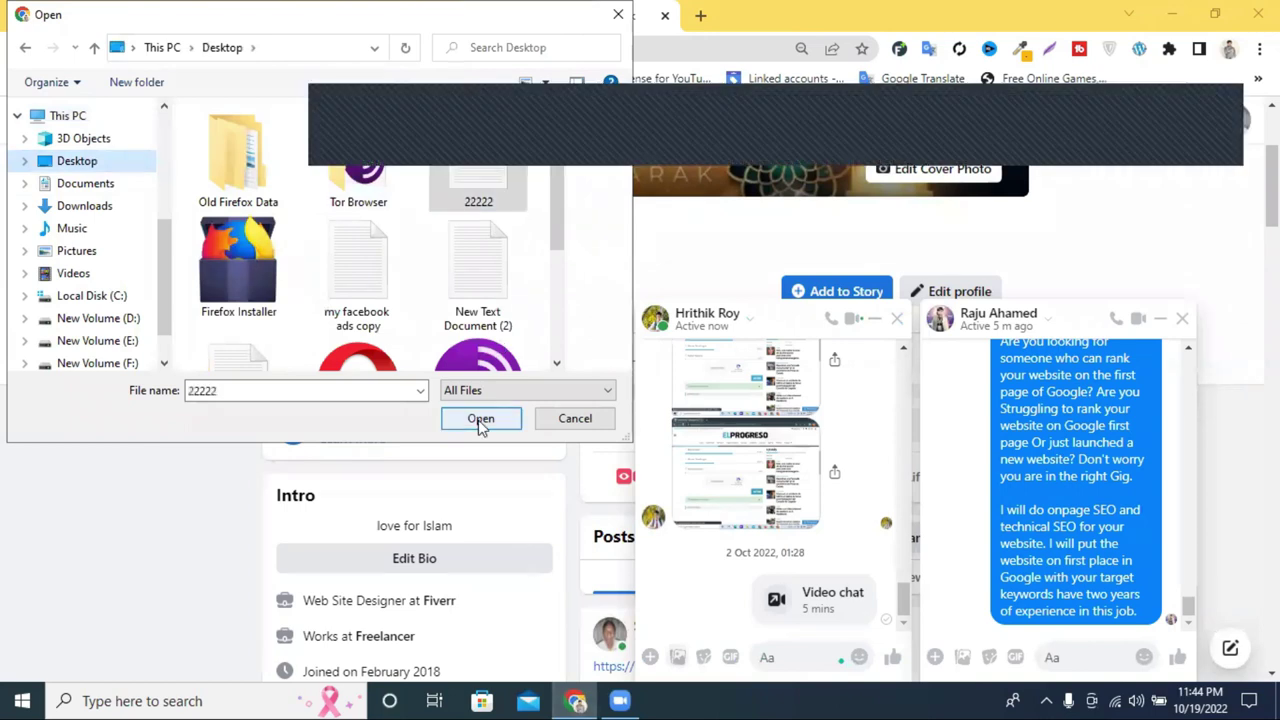
left_click(480, 419)
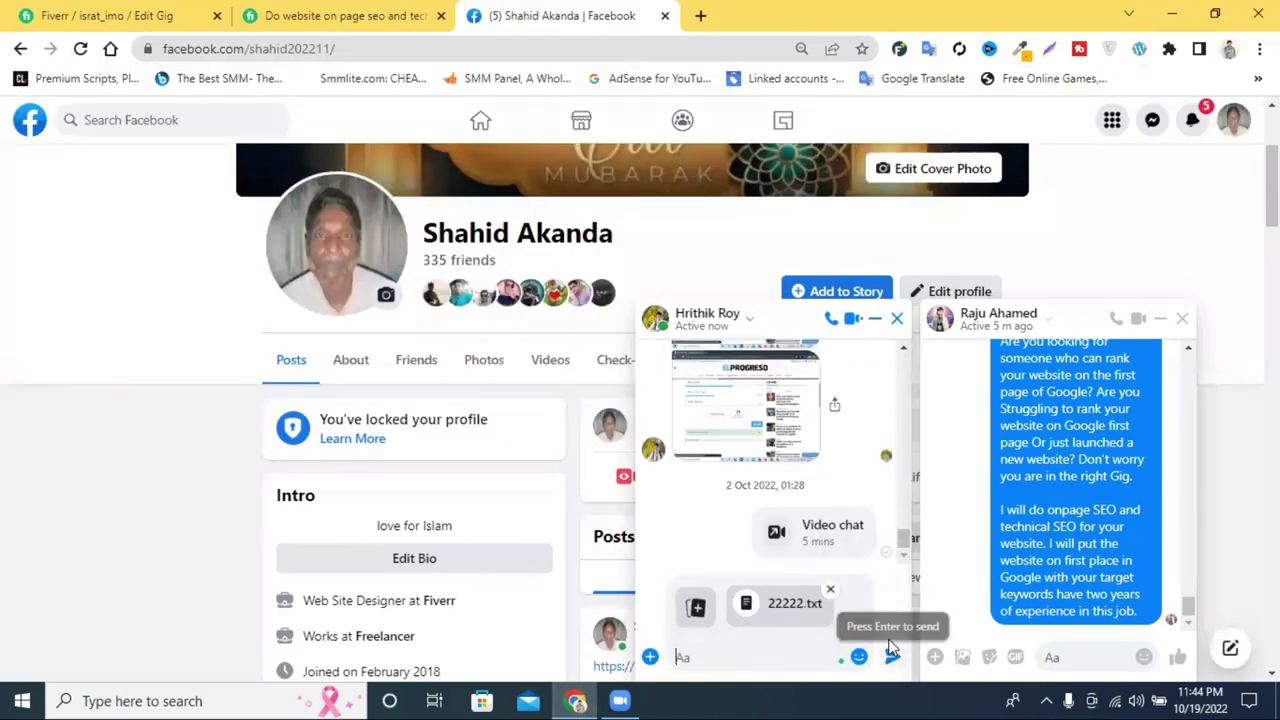
left_click(891, 656)
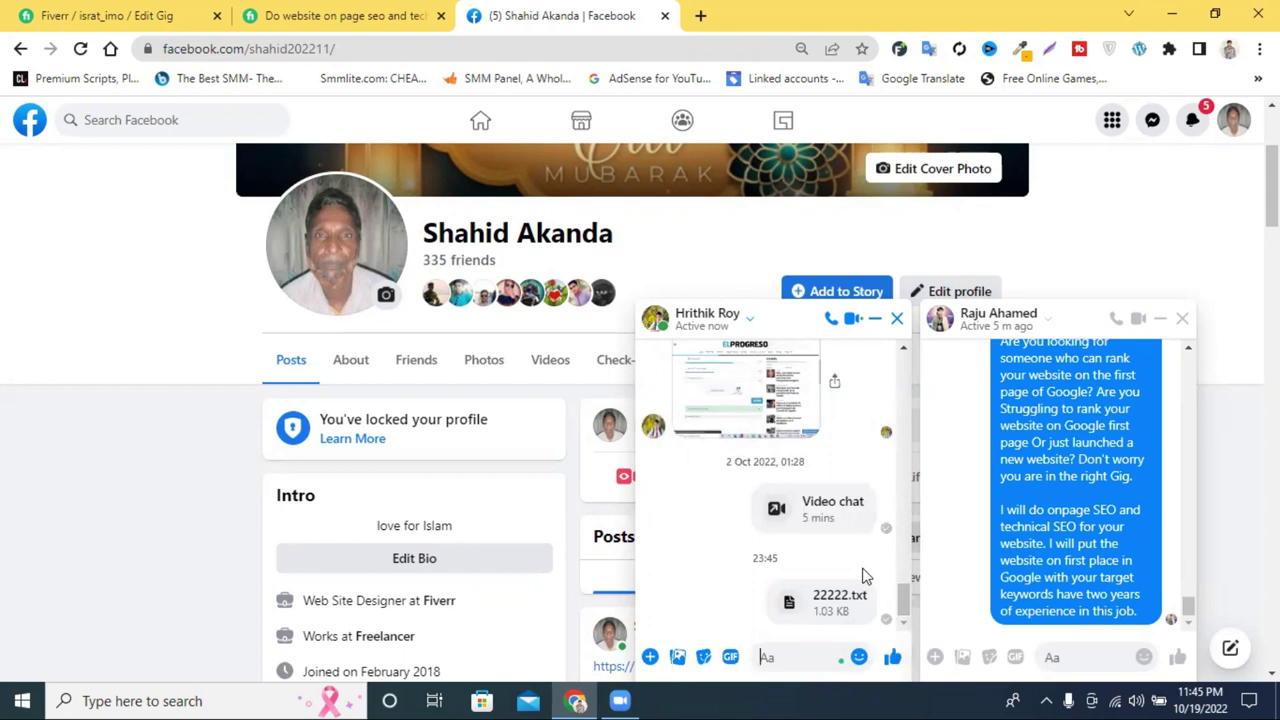
scroll(866, 576, "down", 2)
scroll(866, 576, "down", 3)
scroll(895, 420, "up", 1)
left_click(901, 320)
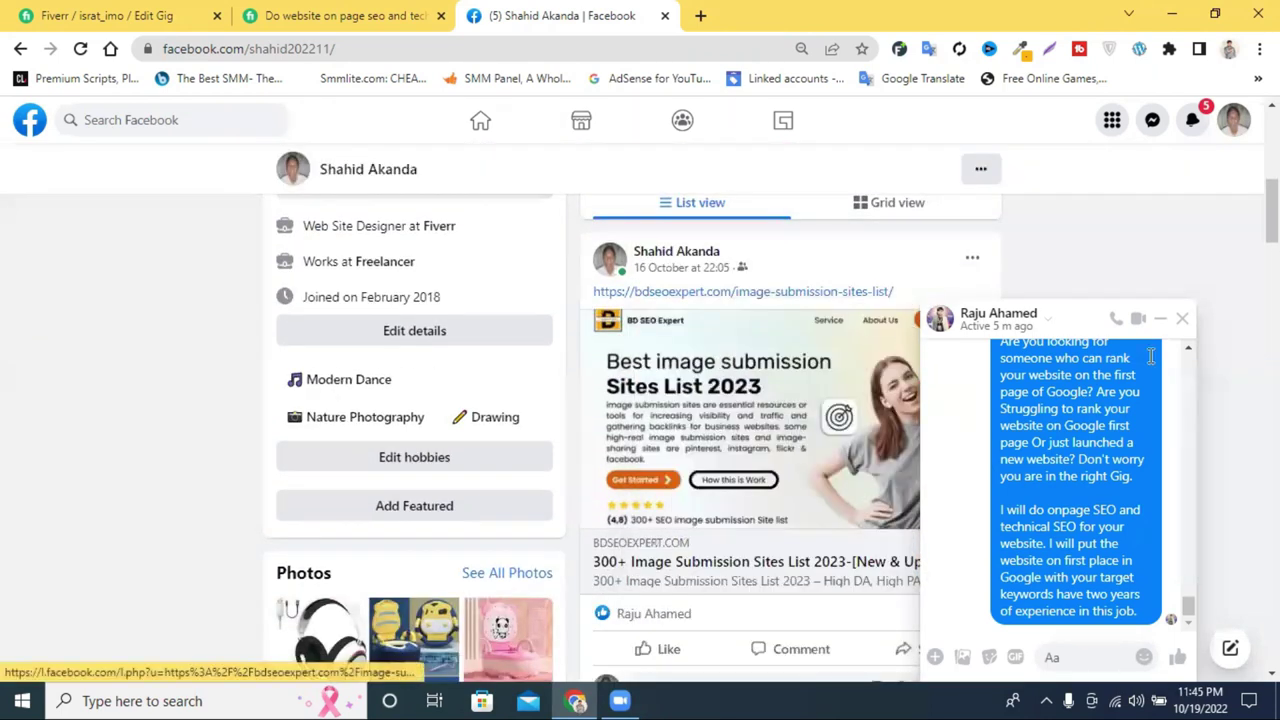
- Close the remaining Messenger chat and the Facebook tab to get back to the gig editor
left_click(1183, 319)
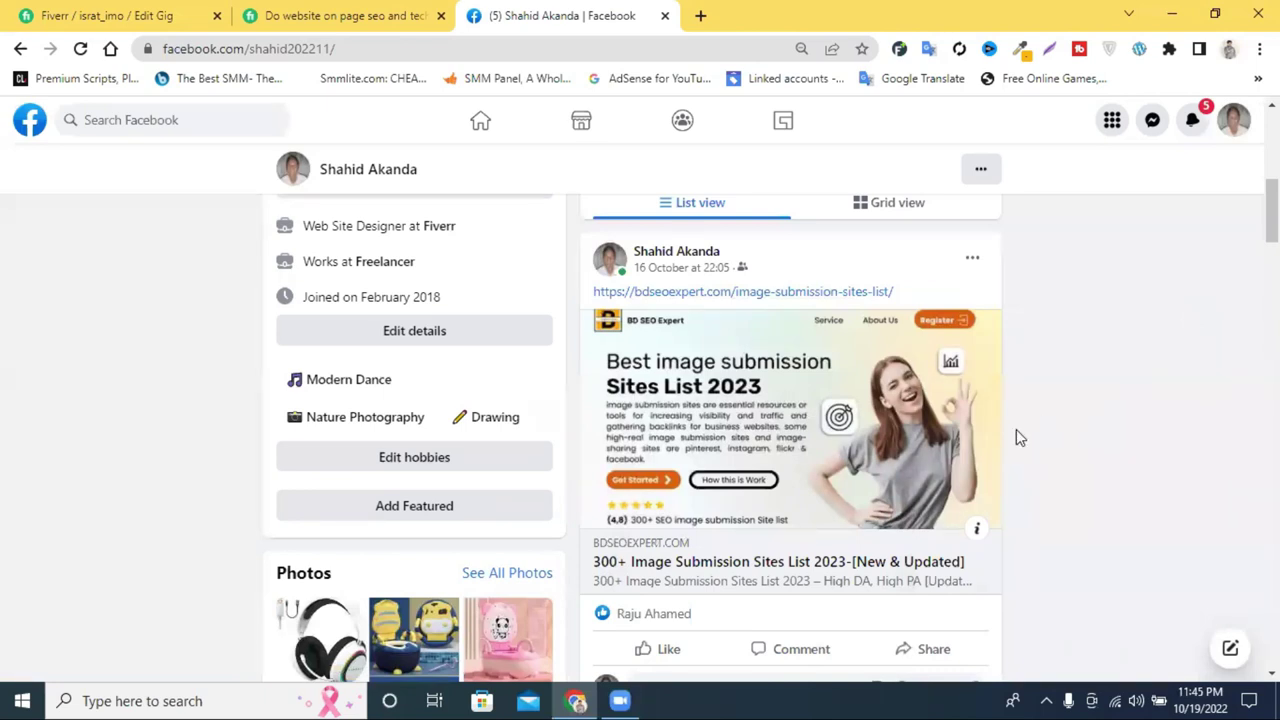
scroll(1016, 429, "up", 5)
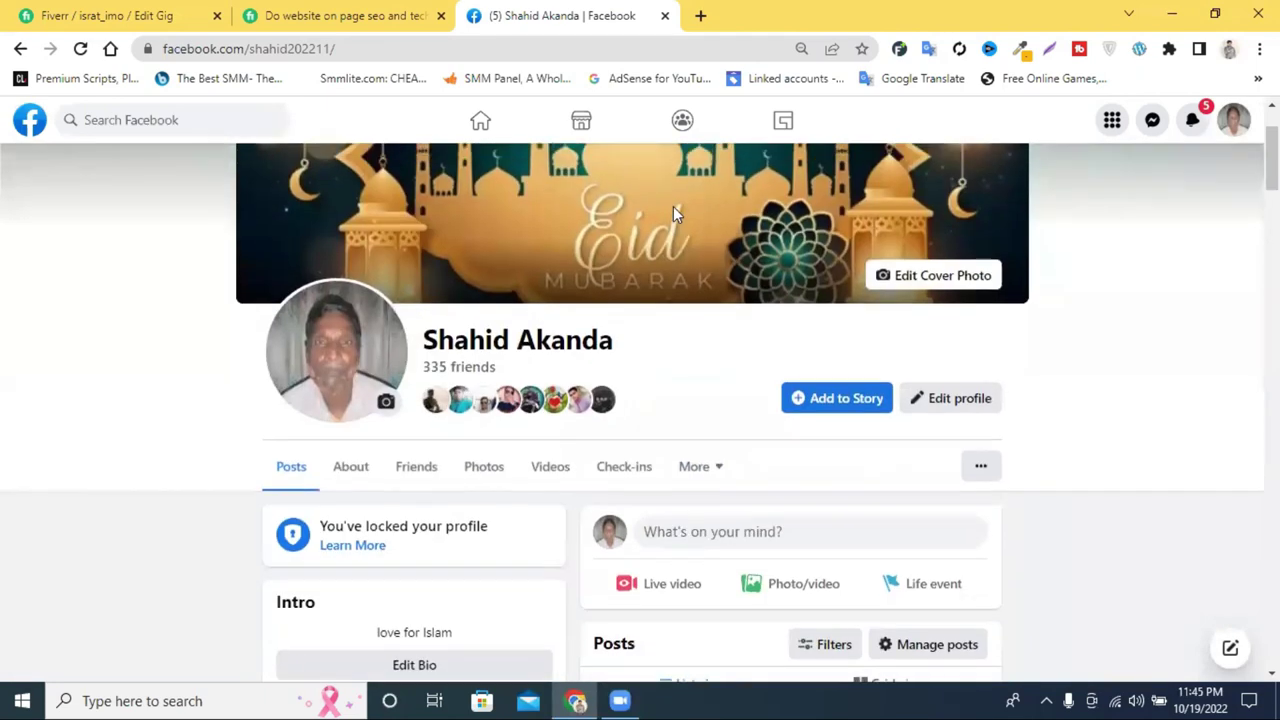
scroll(673, 206, "up", 2)
left_click(664, 16)
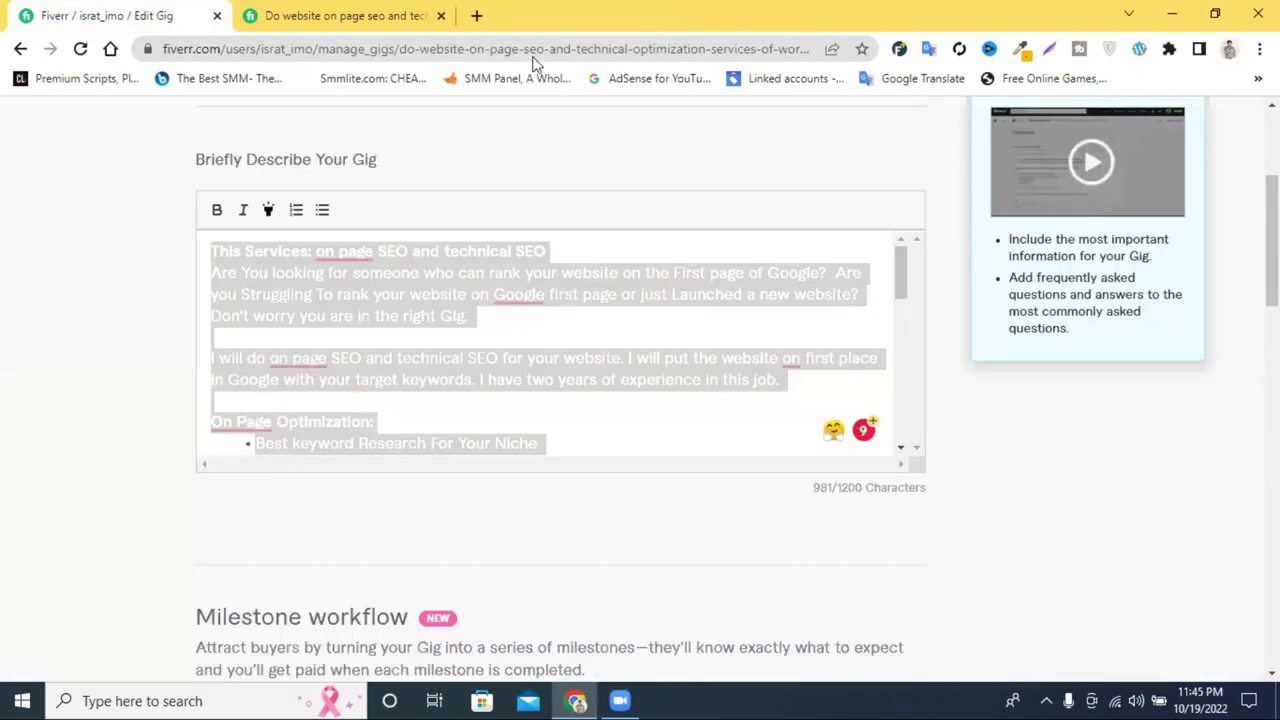
- Try to save the gig's description stage and continue to the next one
right_click(604, 397)
left_click(652, 408)
scroll(709, 414, "down", 5)
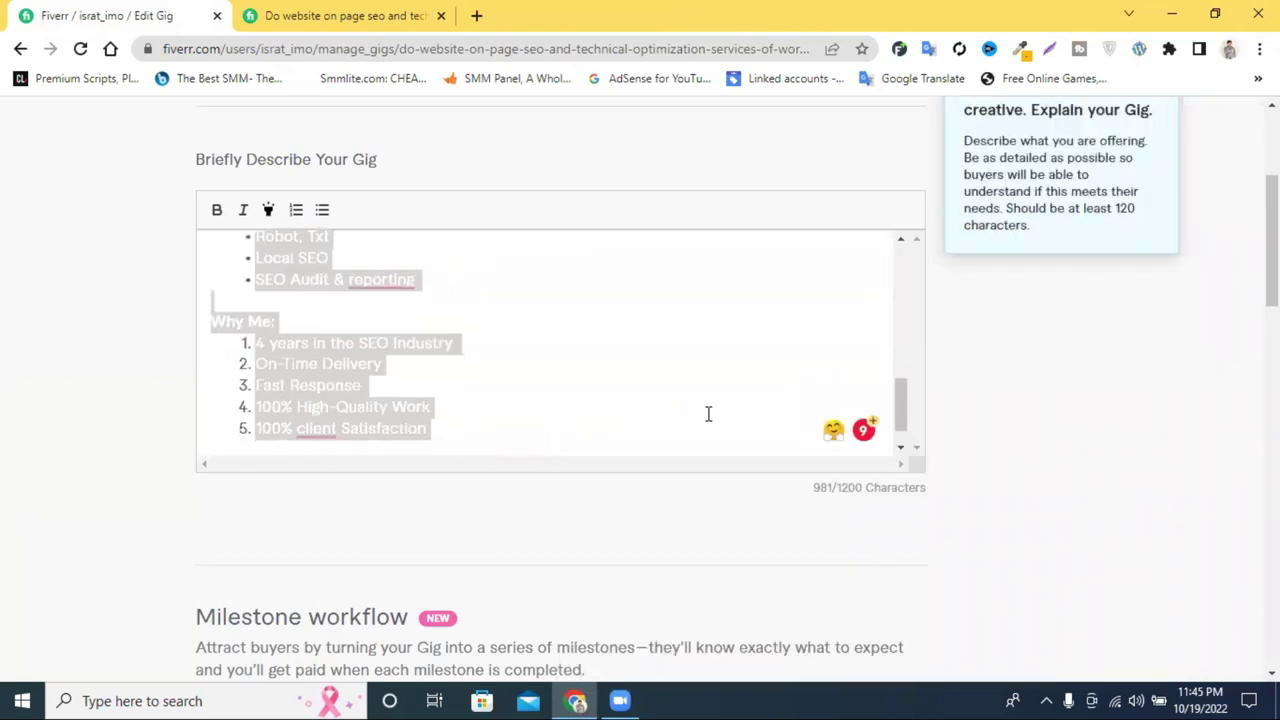
scroll(894, 446, "down", 8)
scroll(853, 470, "down", 3)
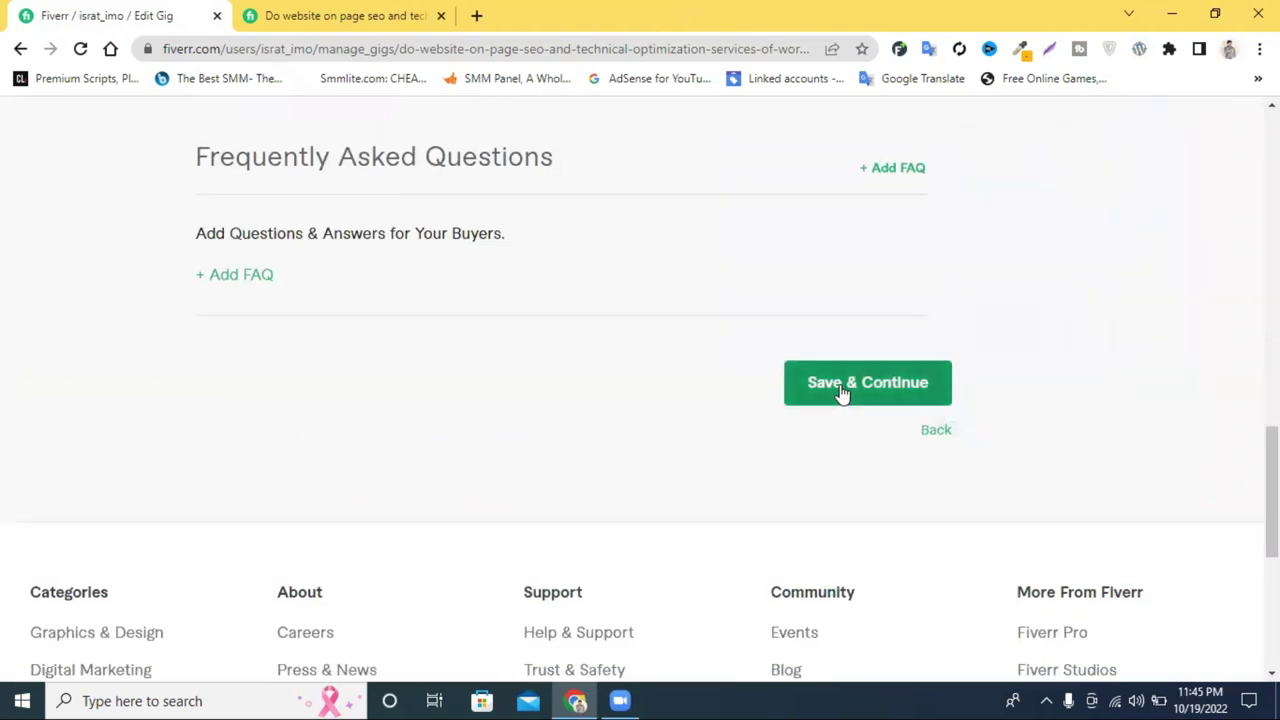
left_click(843, 385)
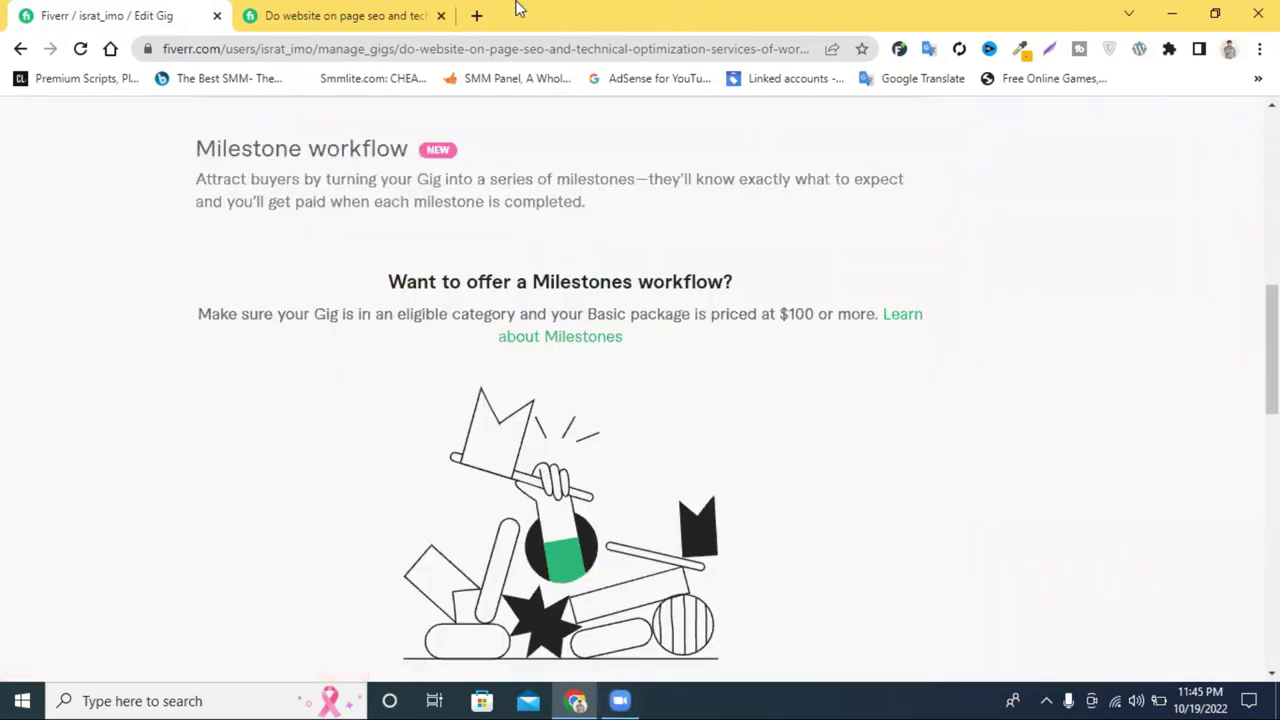
- Open Facebook in a new tab and return to the Fiverr gig editor tab
left_click(480, 17)
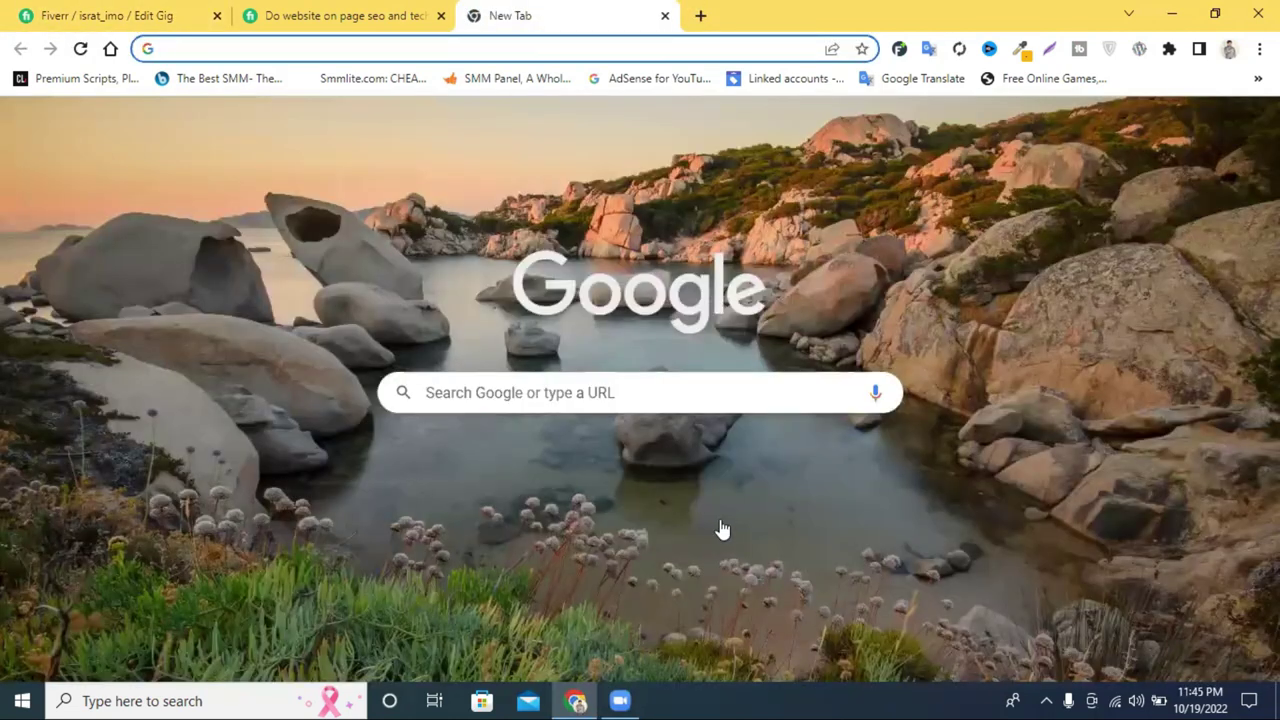
left_click(693, 478)
left_click(305, 12)
left_click(100, 12)
- Remove the blank lines after the last item of the Why Me list in the gig description
scroll(660, 457, "down", 5)
scroll(785, 479, "up", 5)
scroll(785, 479, "up", 5)
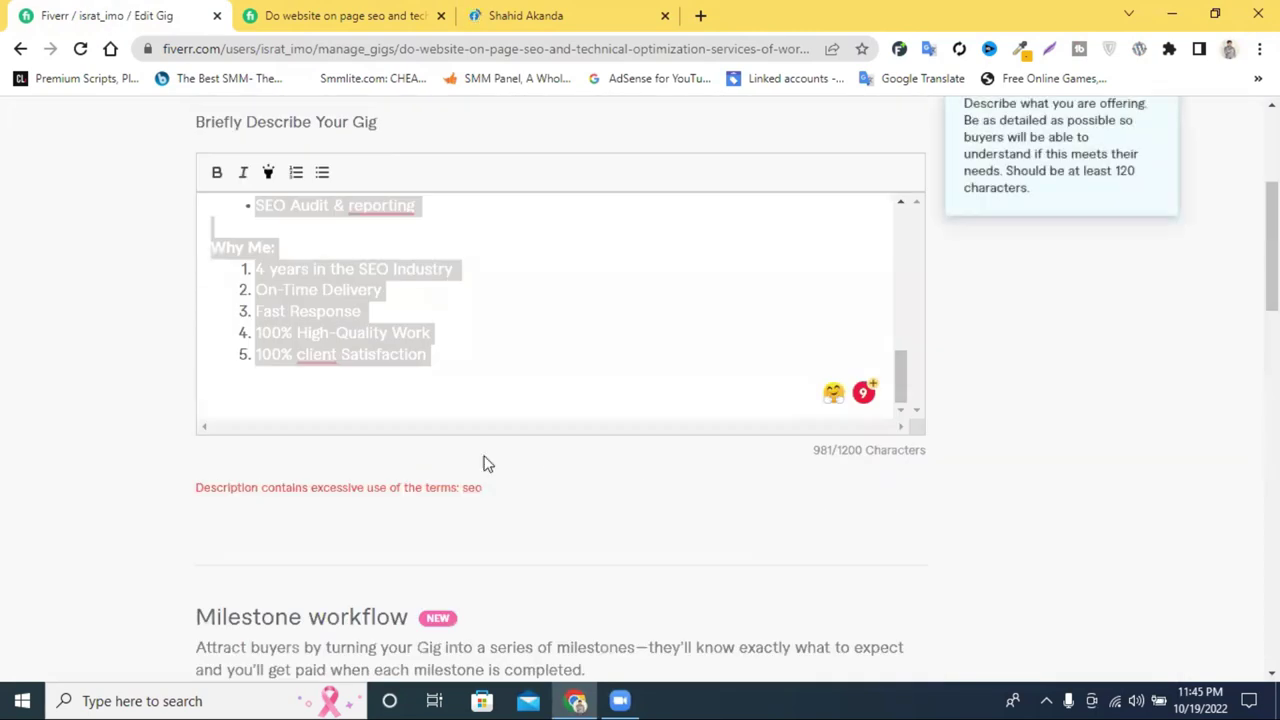
left_click(433, 389)
key("BackSpace")
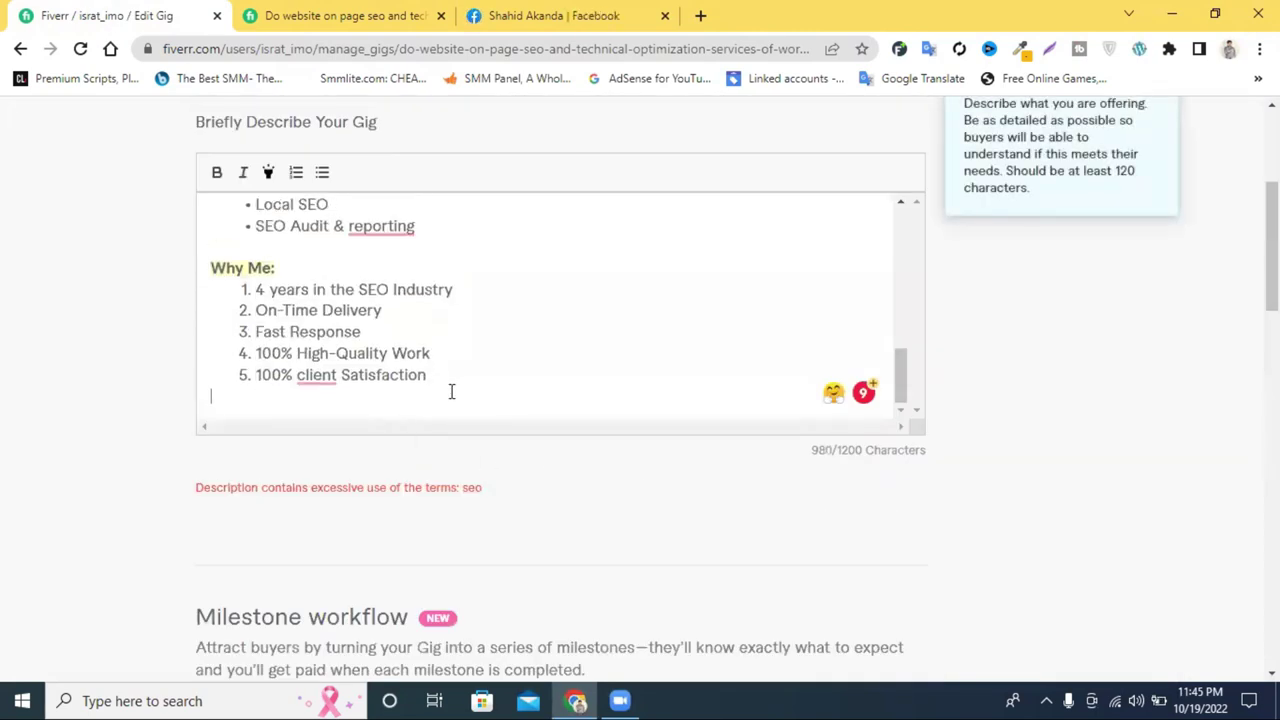
key("BackSpace")
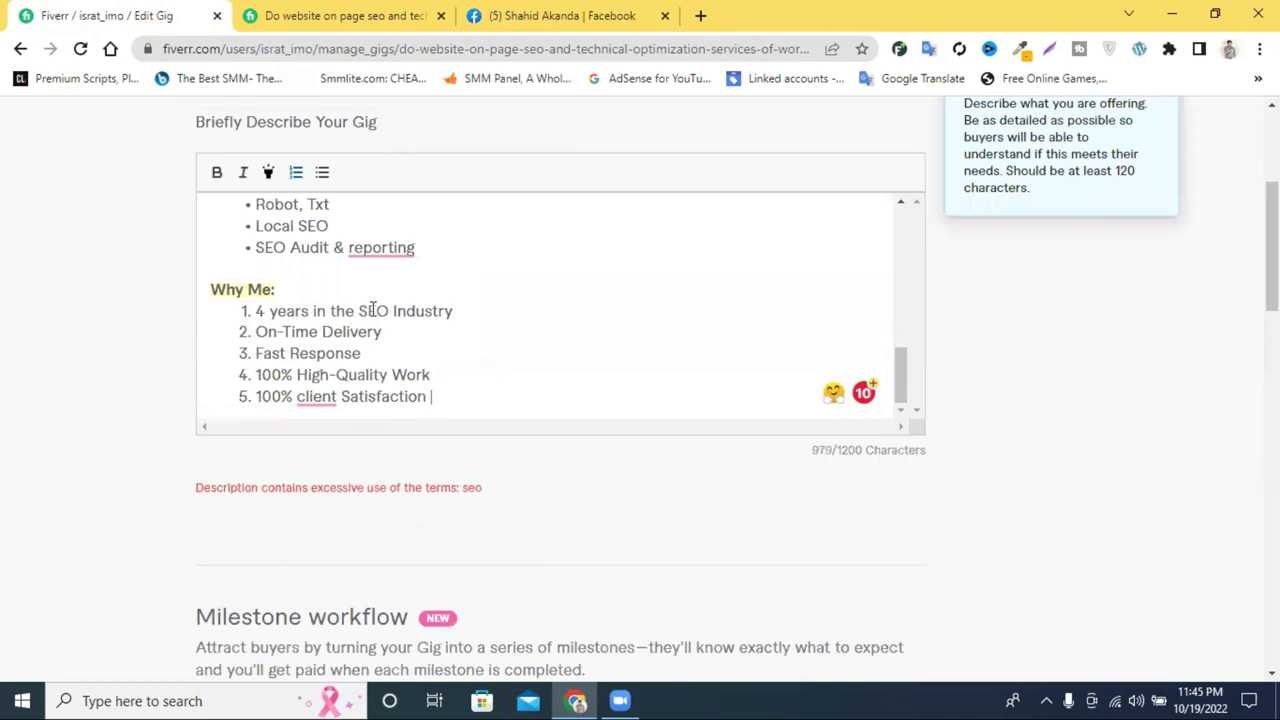
- Change "SEO" to "S-EO" in the first Why Me item of the gig description and try saving the gig again
left_click(366, 312)
type("-")
left_click(556, 360)
scroll(731, 540, "down", 10)
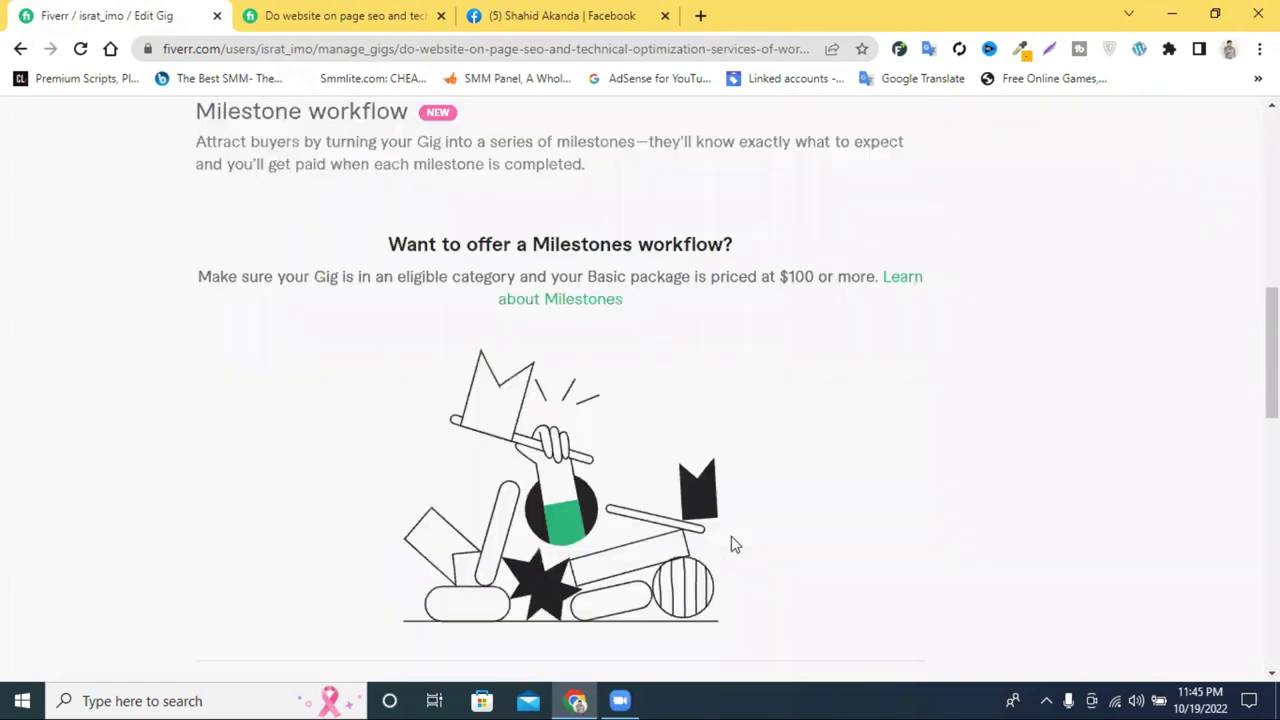
left_click(790, 540)
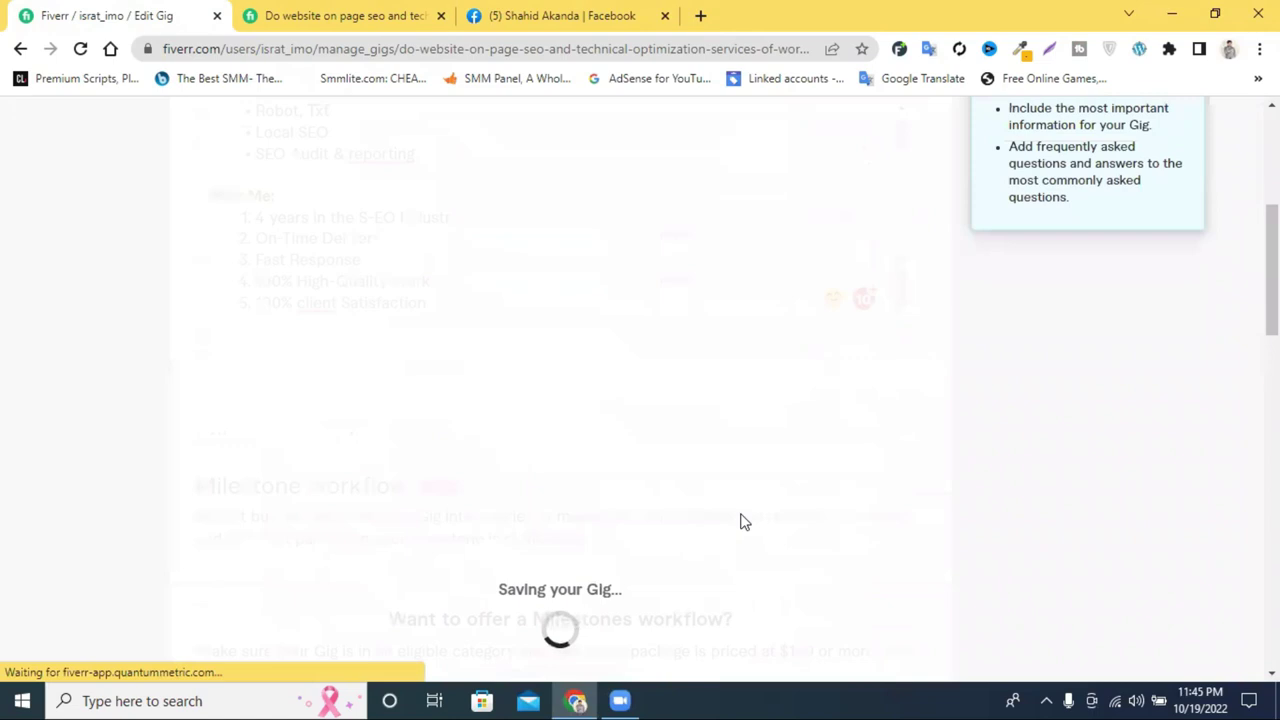
scroll(740, 520, "up", 1)
scroll(476, 474, "up", 2)
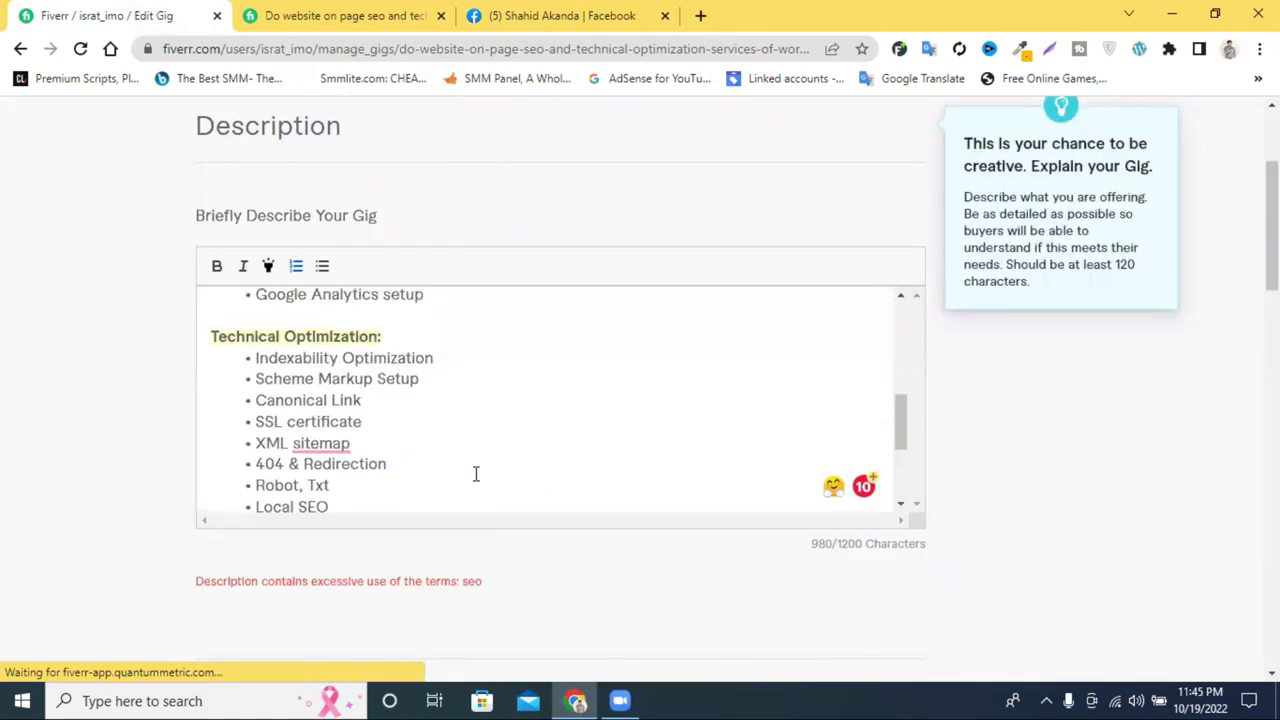